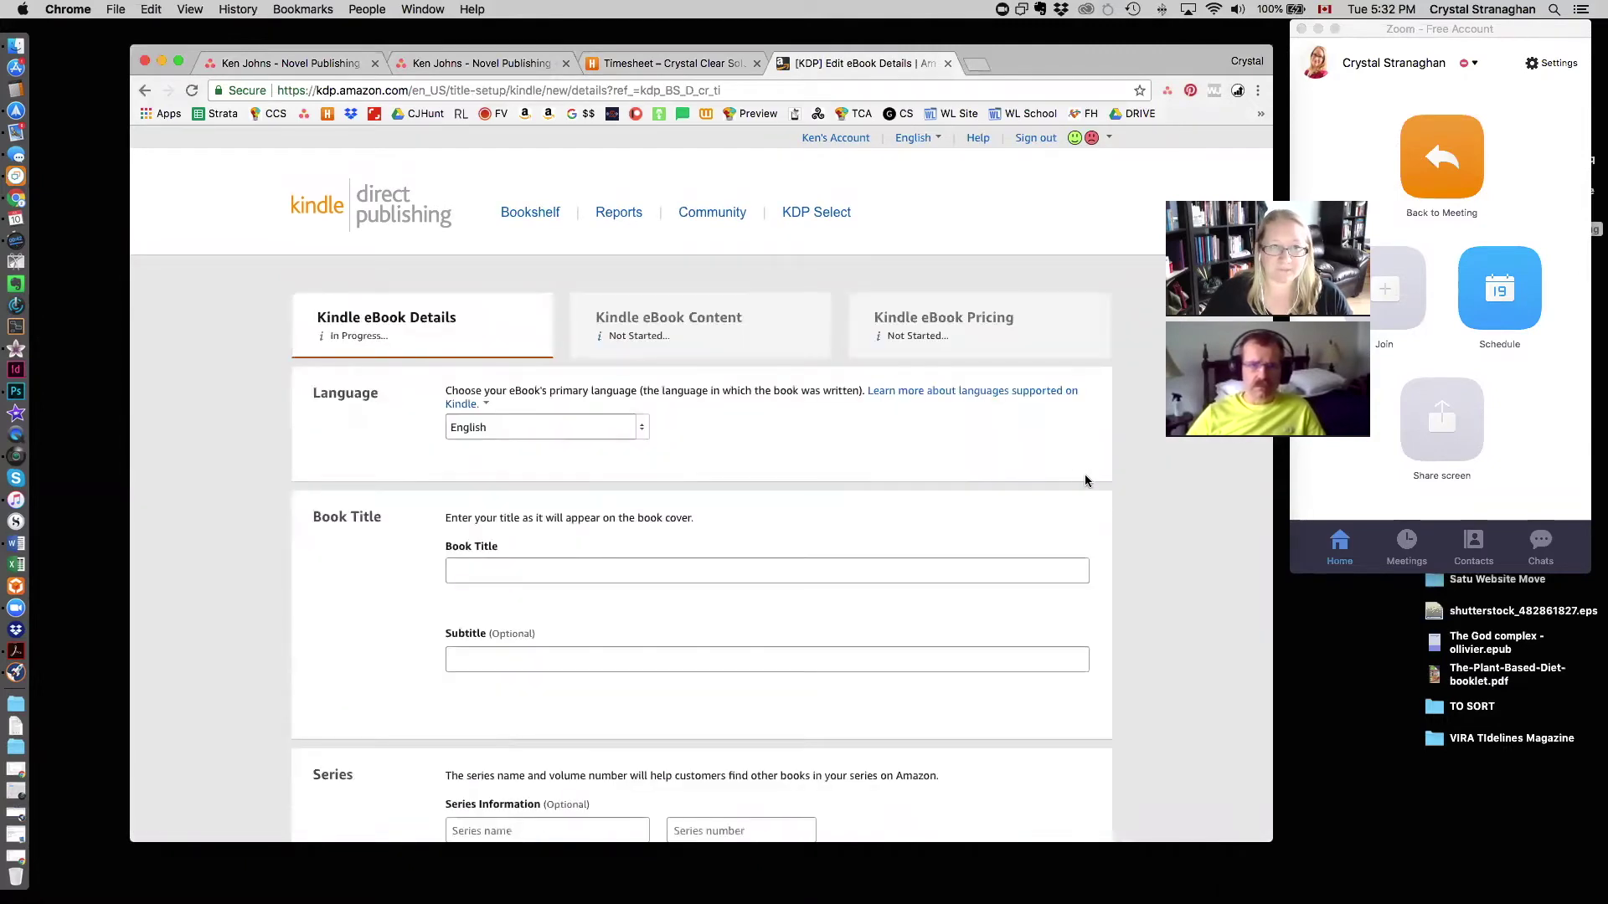
Step: Check the metadata task in Asana and enter "Lost in Time" as the book title on the KDP page
scroll(1085, 477, down, 3)
click(619, 465)
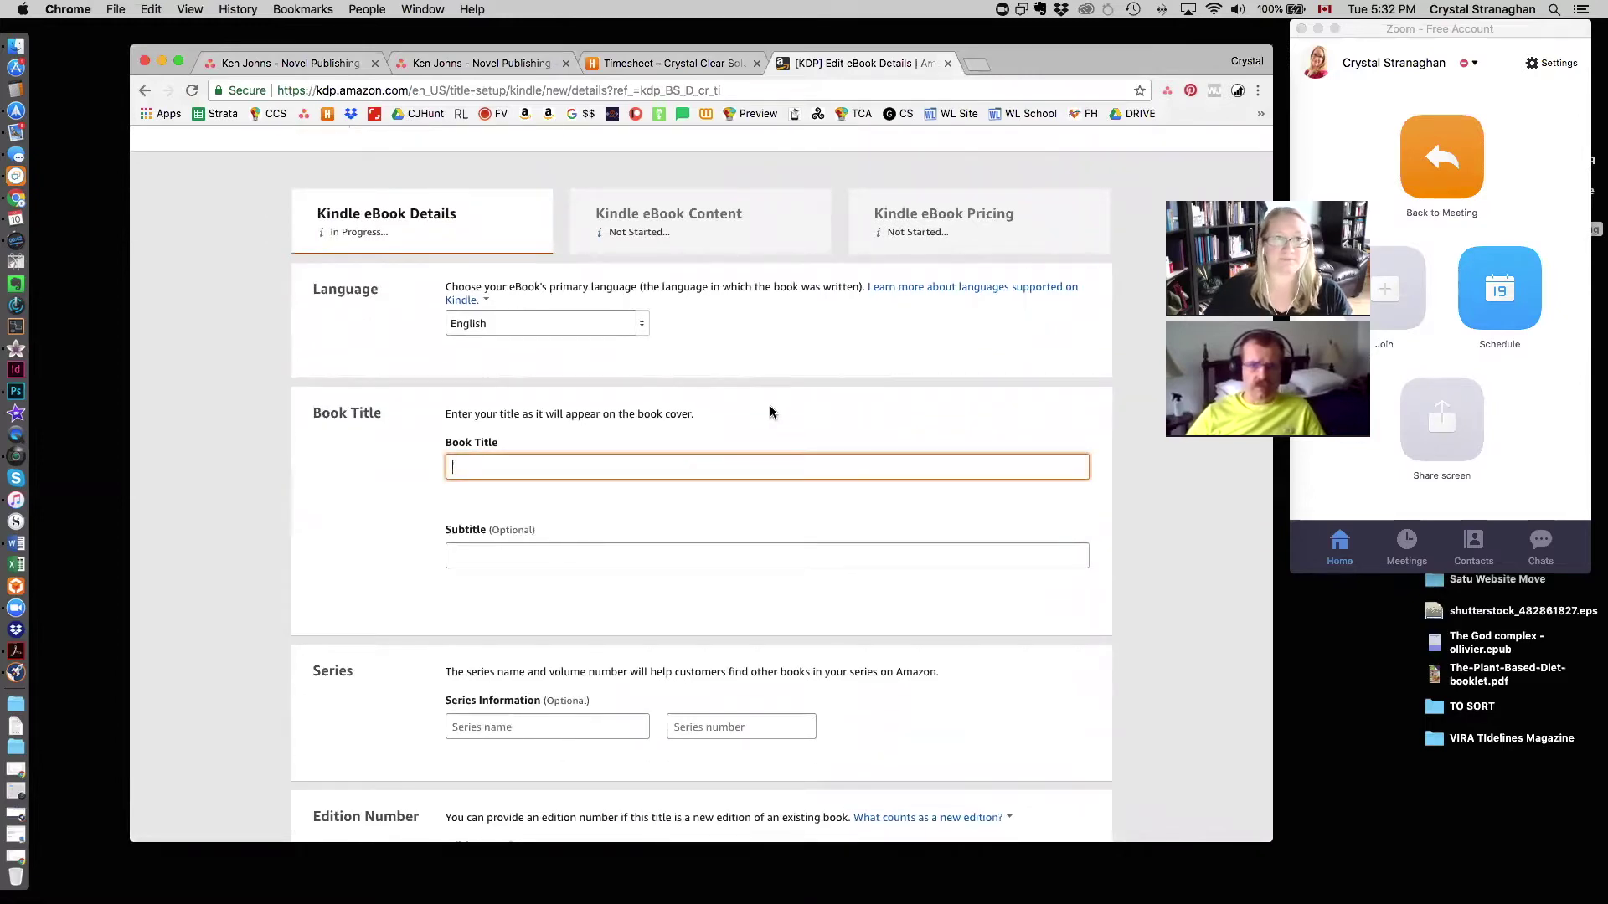
click(298, 63)
drag(280, 59, 515, 879)
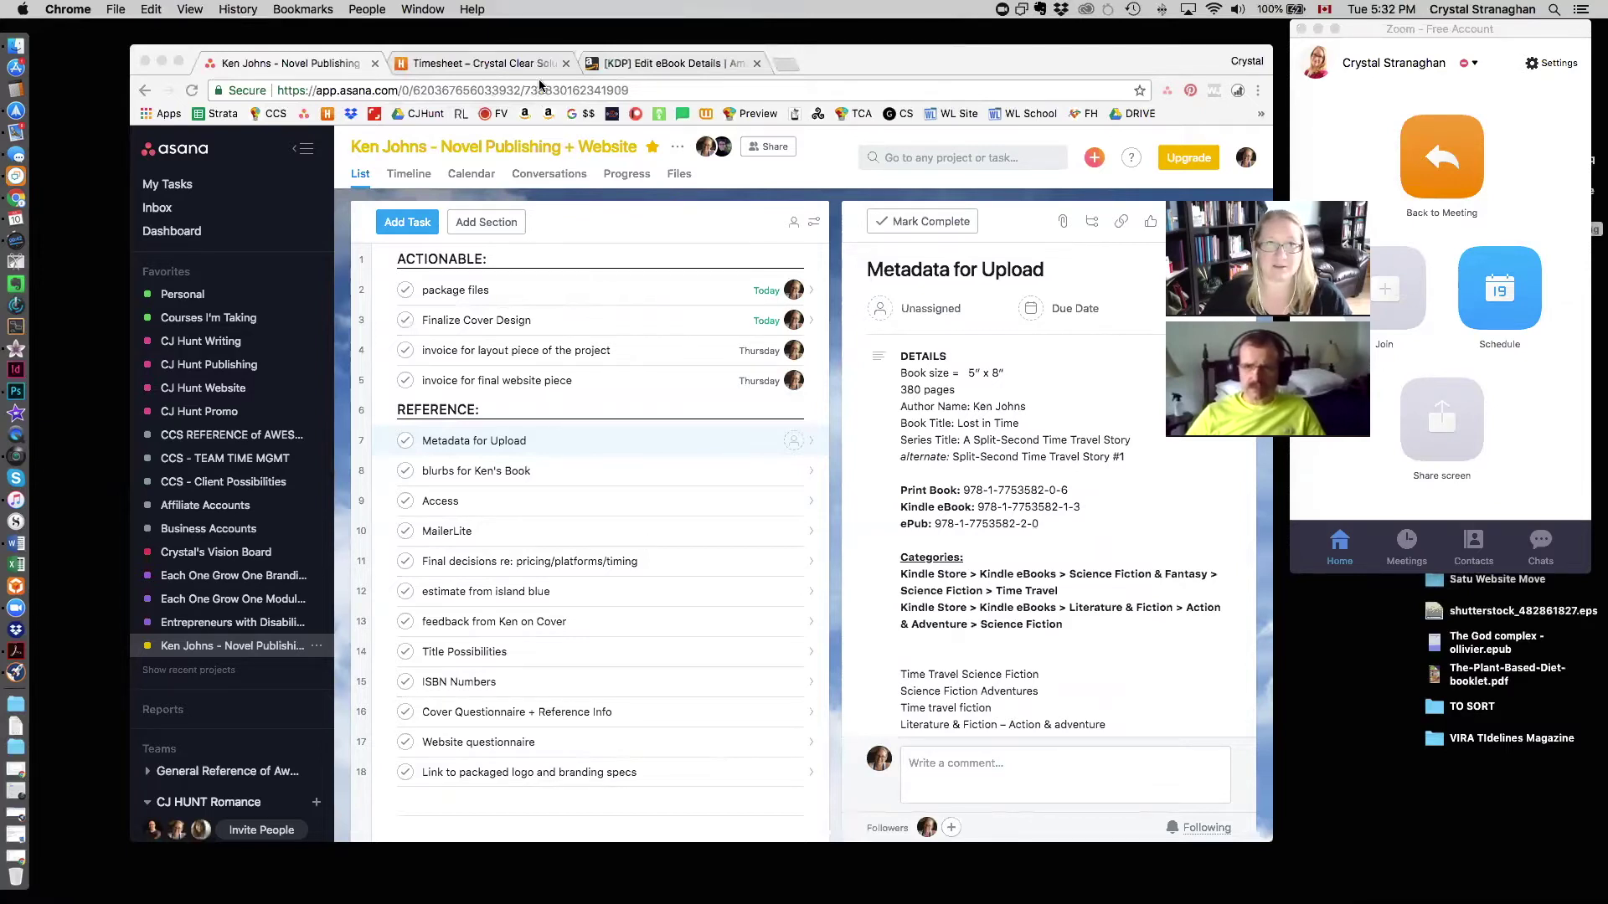
click(670, 63)
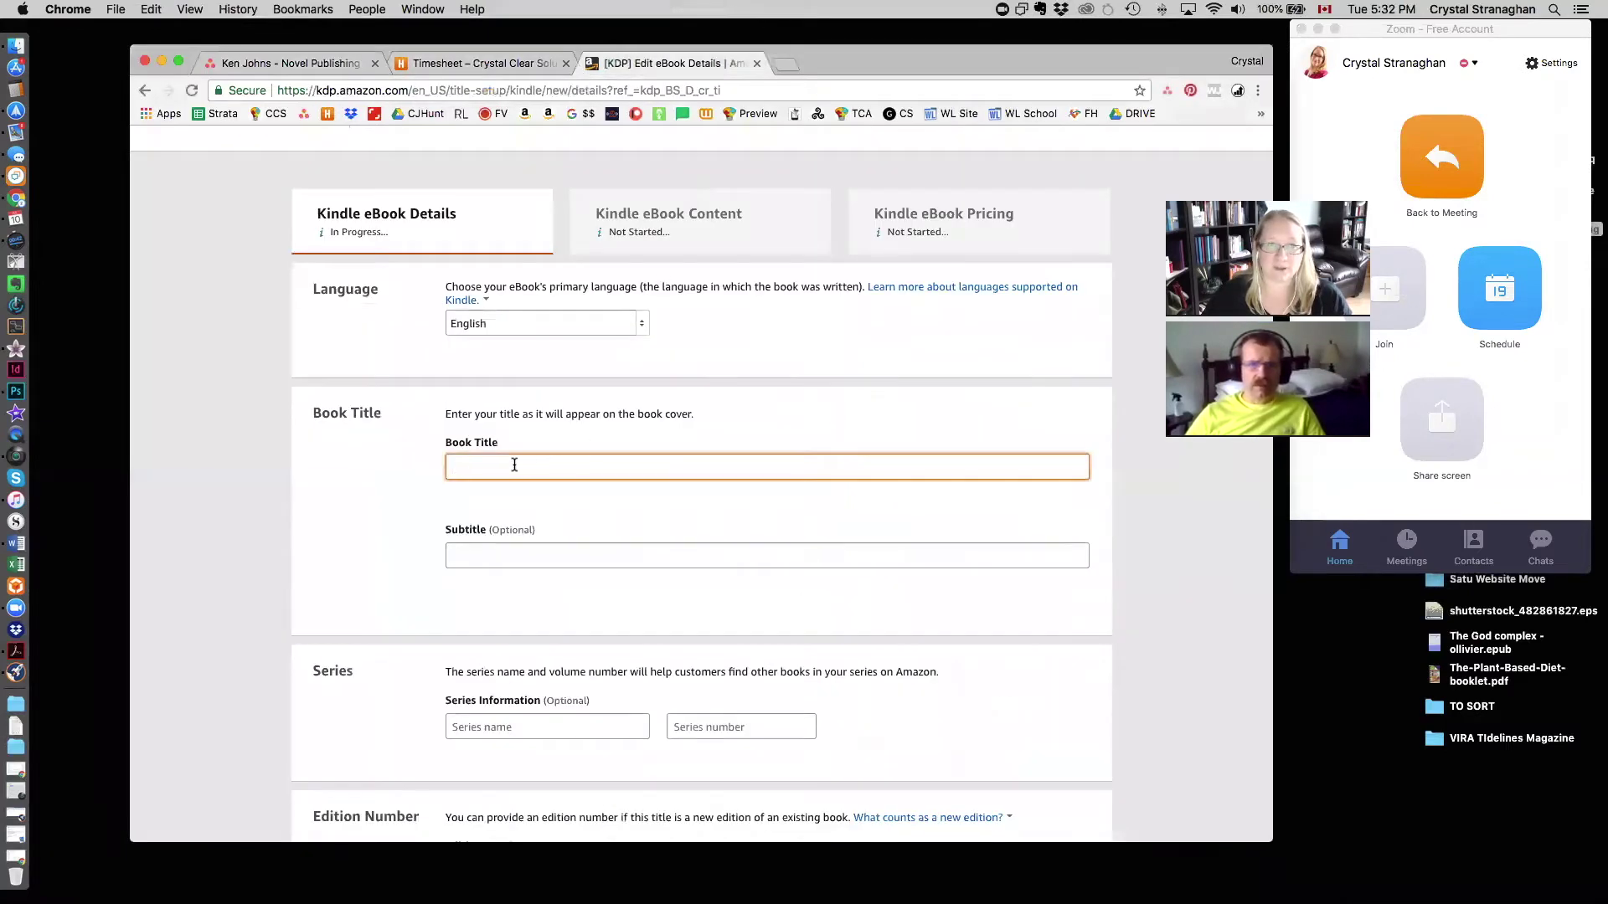
text(Lost in Time)
Step: Enter "Split-Second Time Travel Story #1" as the book's subtitle
click(561, 557)
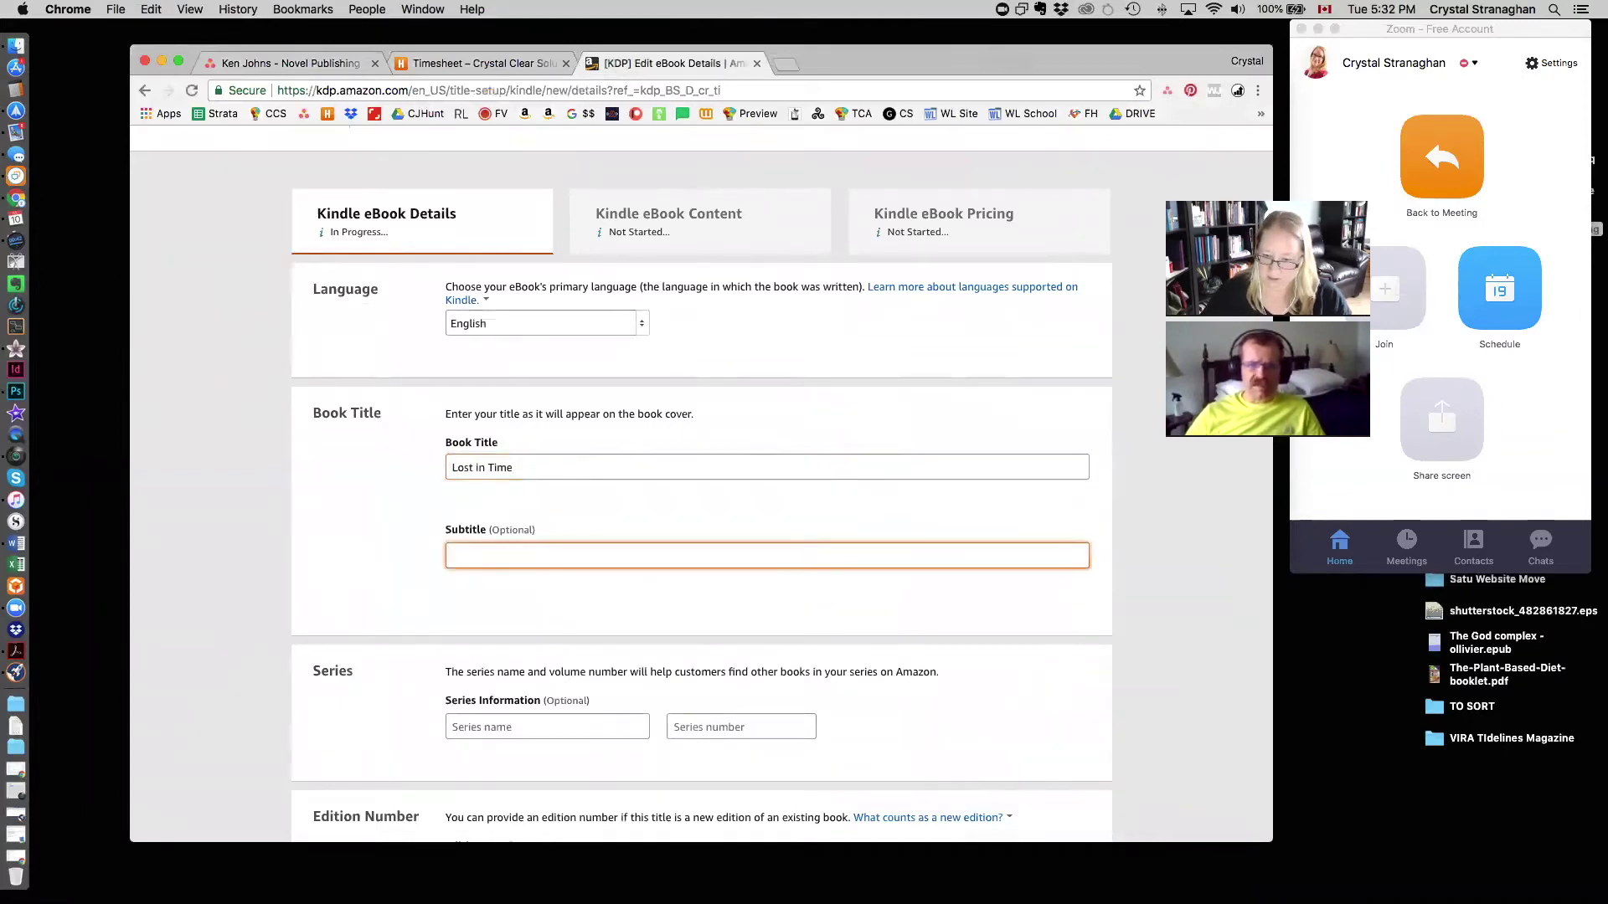
key(super+Tab)
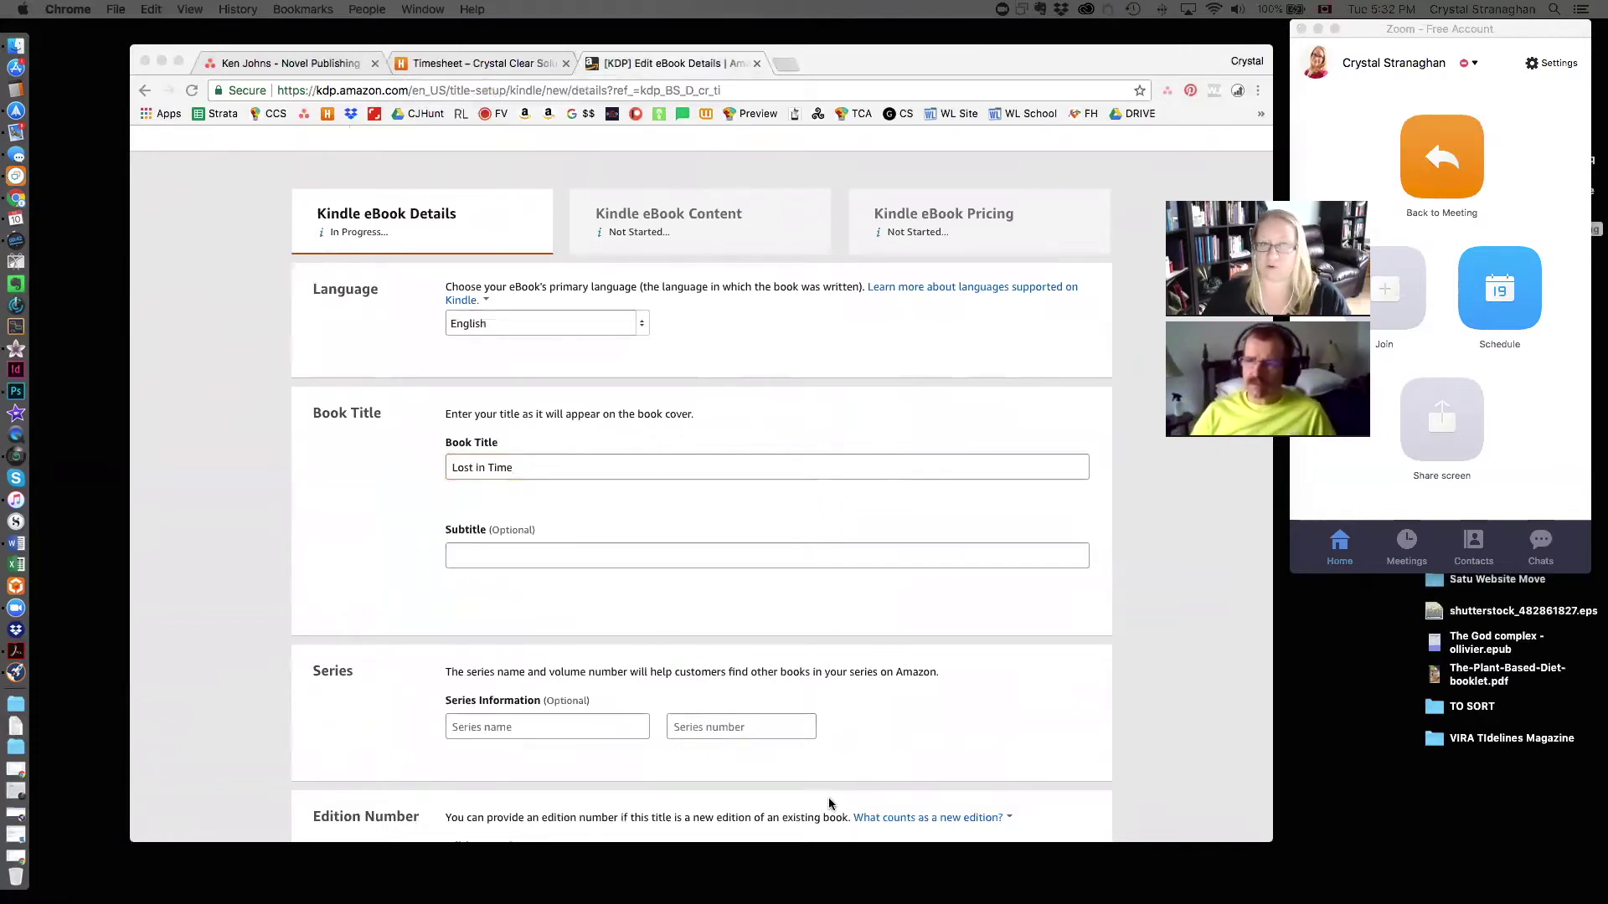
click(471, 553)
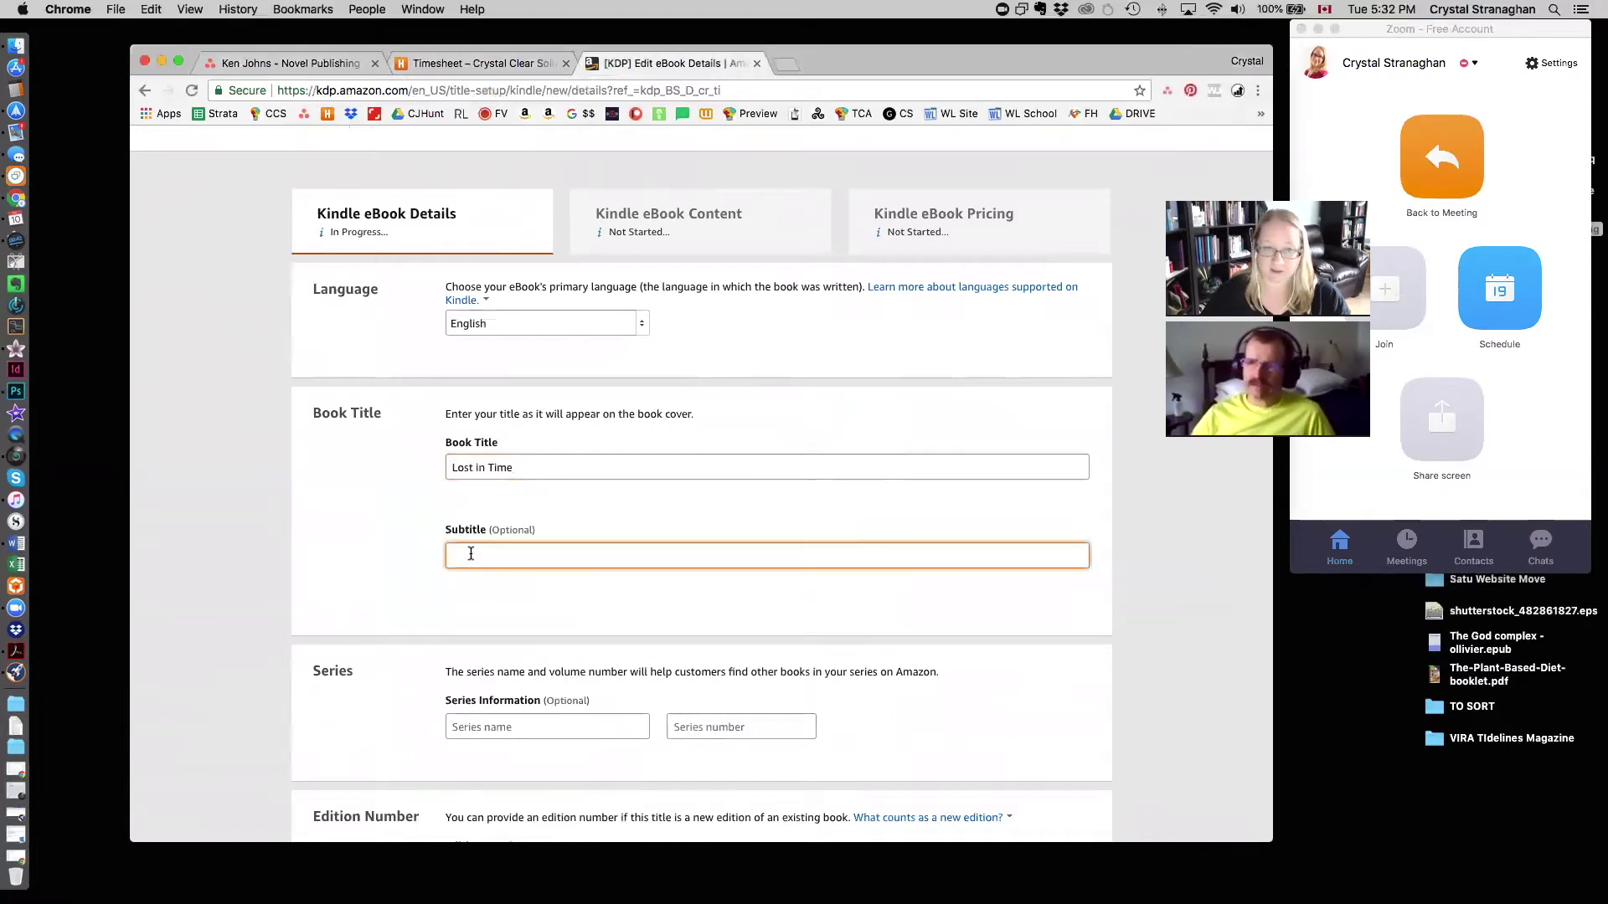
text(Split-Second Time Travel Story #1)
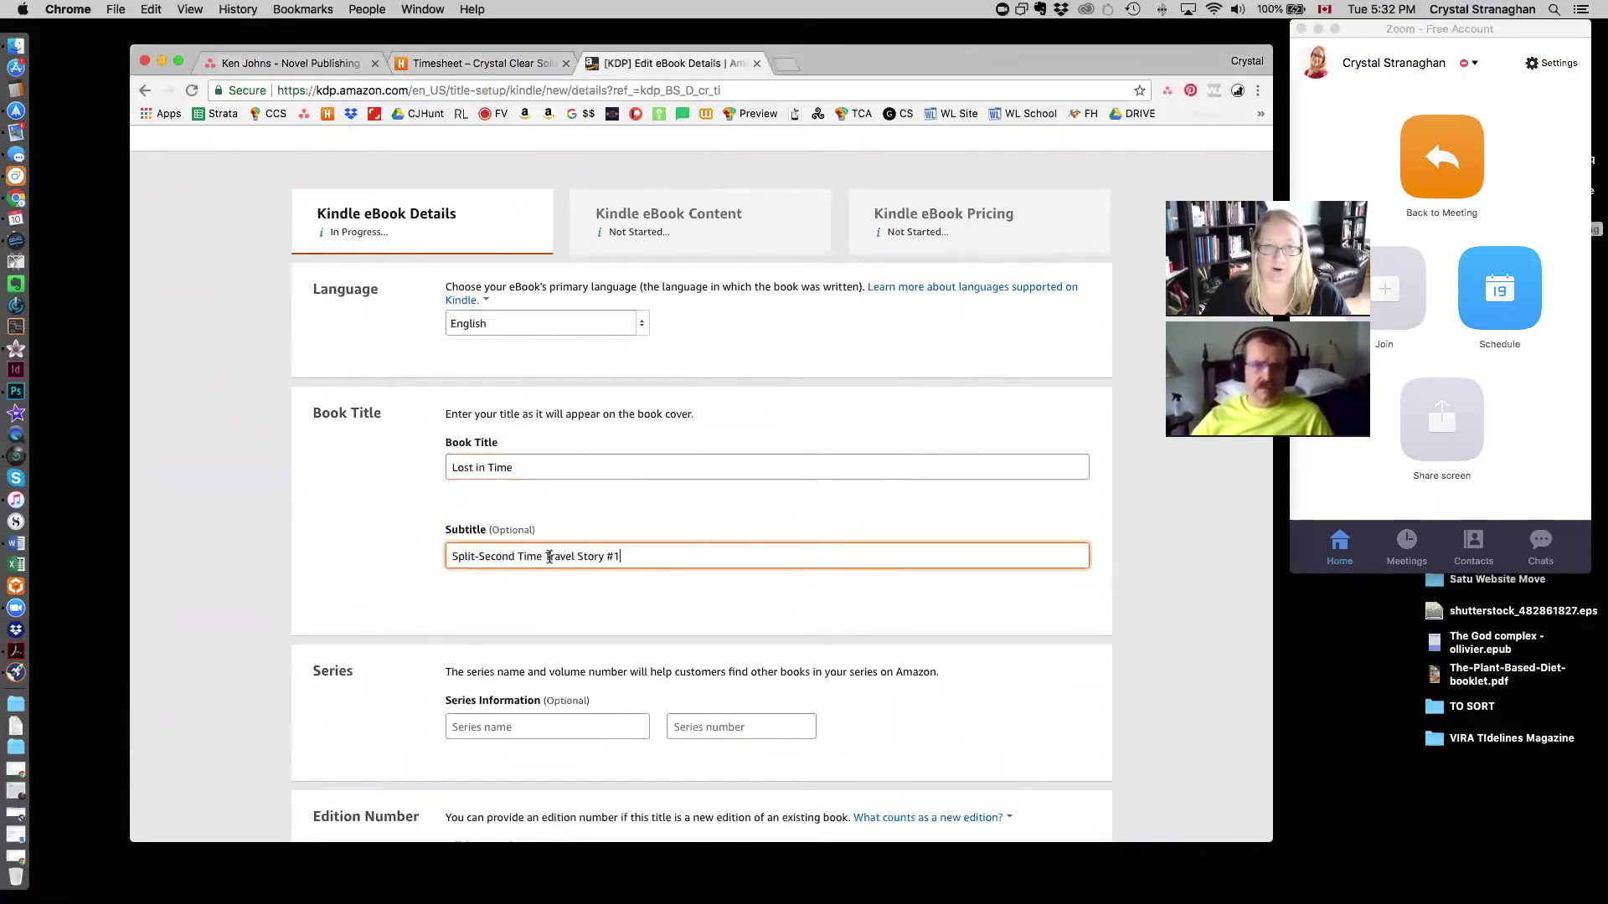
Step: Fill in the series information with the name "Split-Second Time Travel Stories" and series number 1
scroll(702, 596, down, 3)
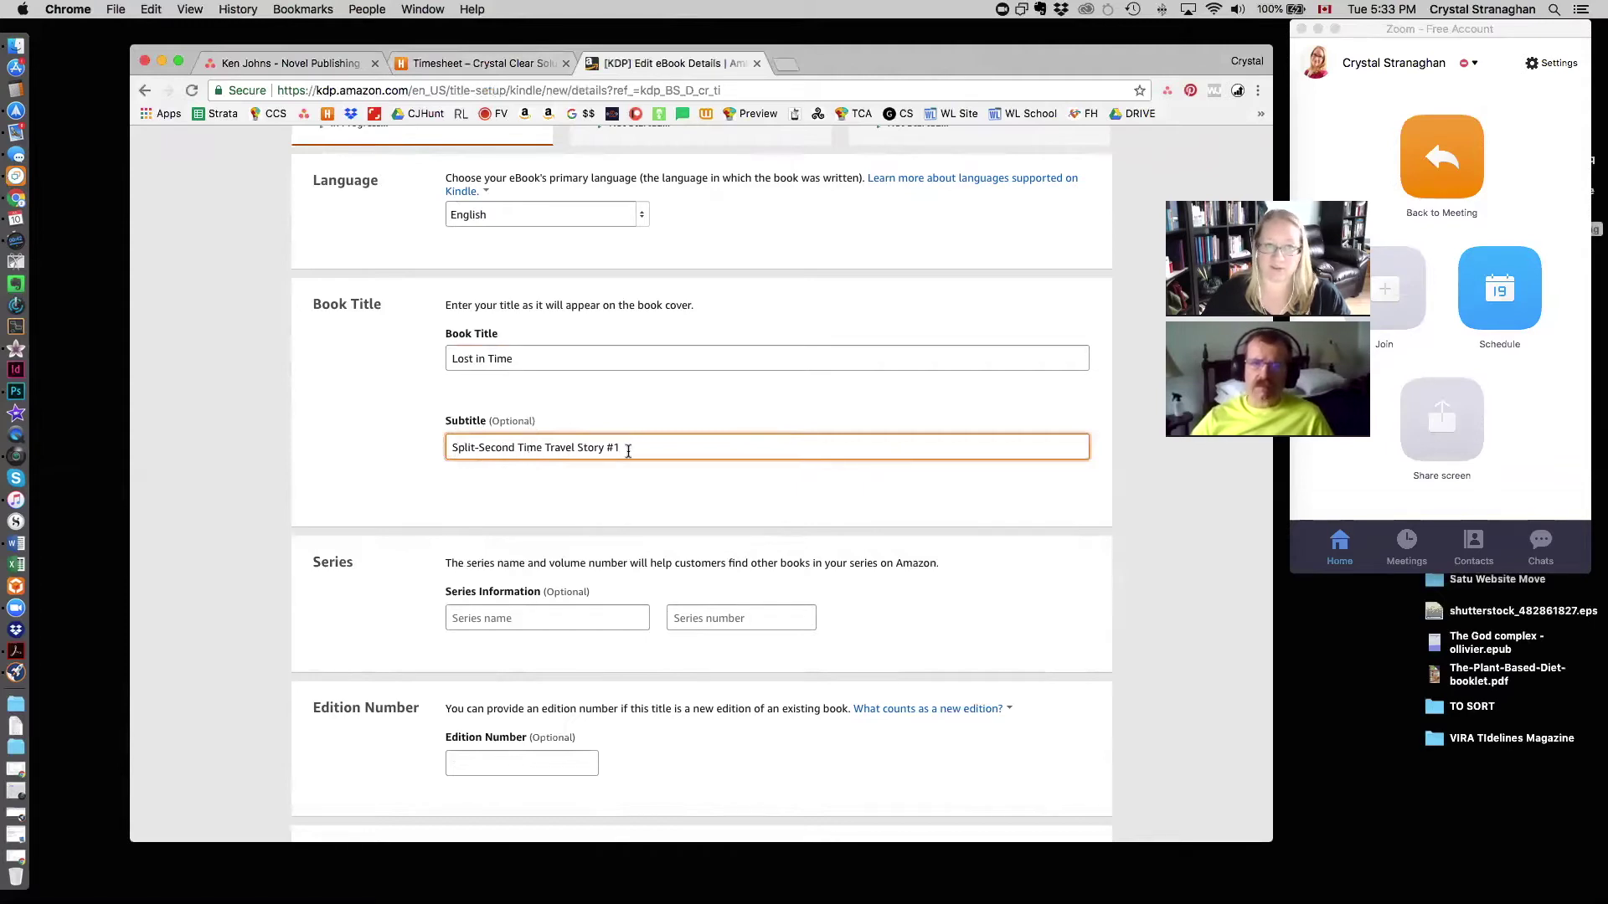
scroll(736, 509, down, 2)
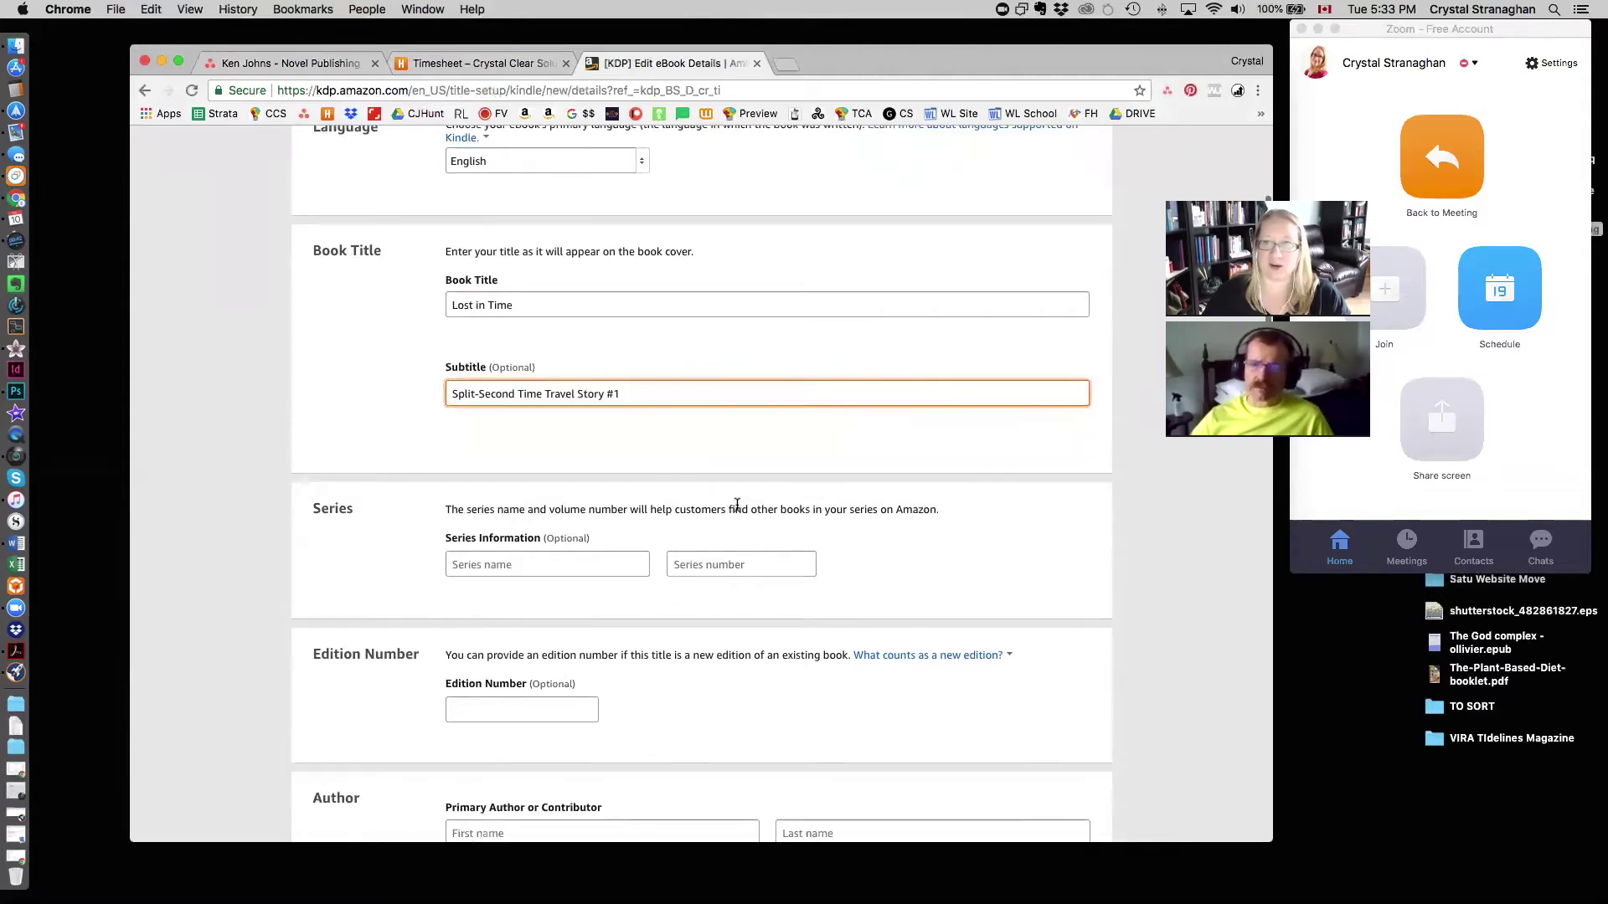
click(497, 566)
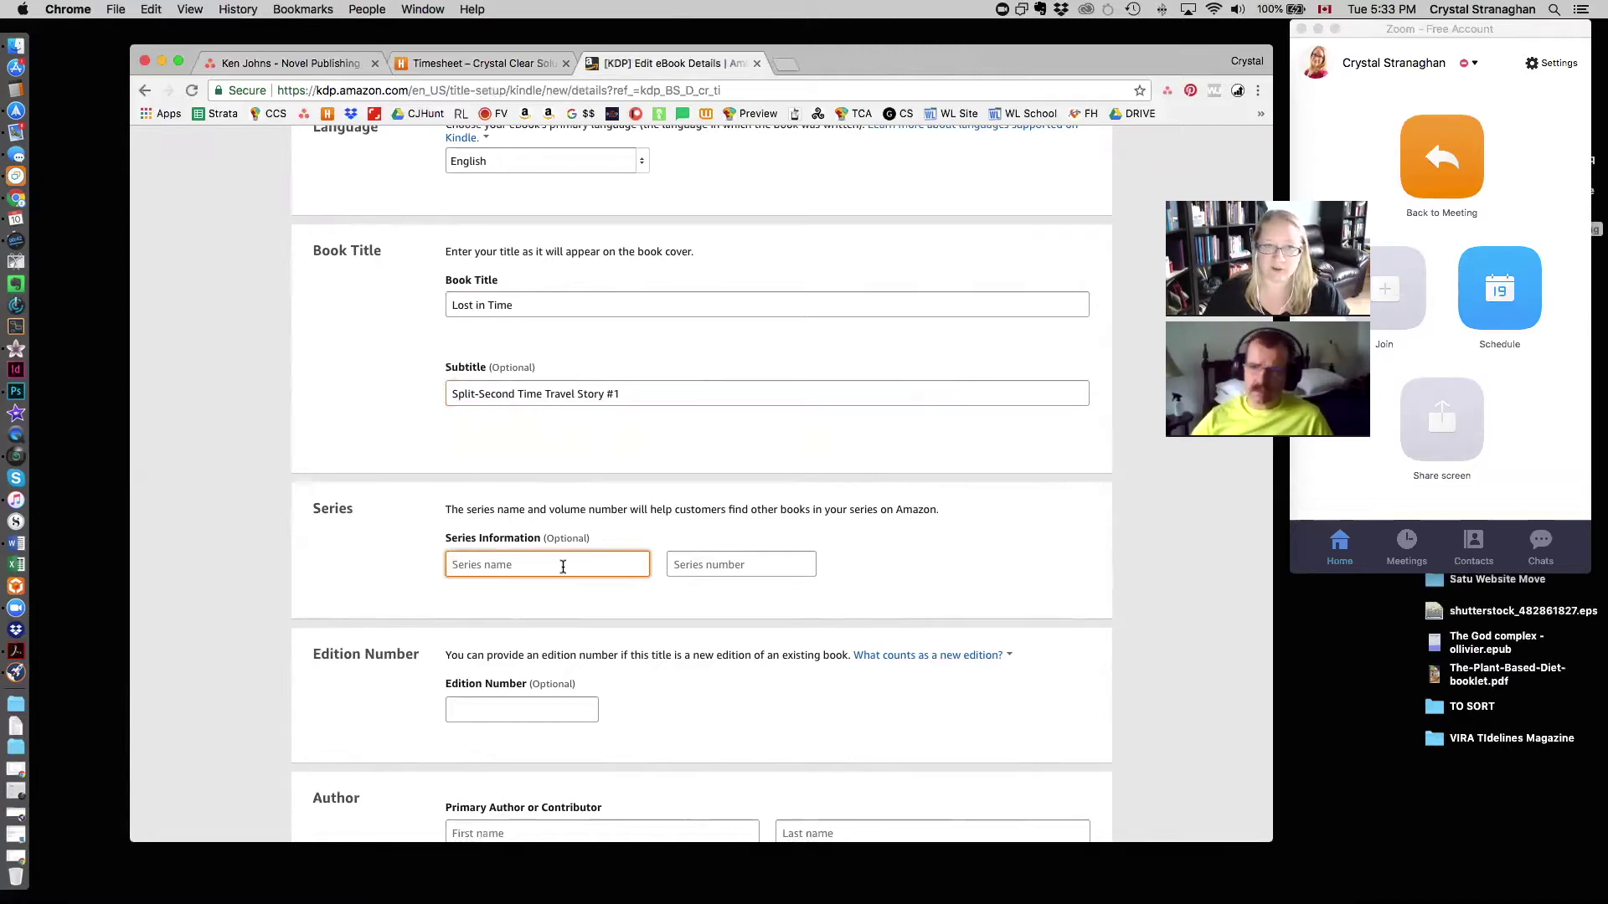
text(Sp)
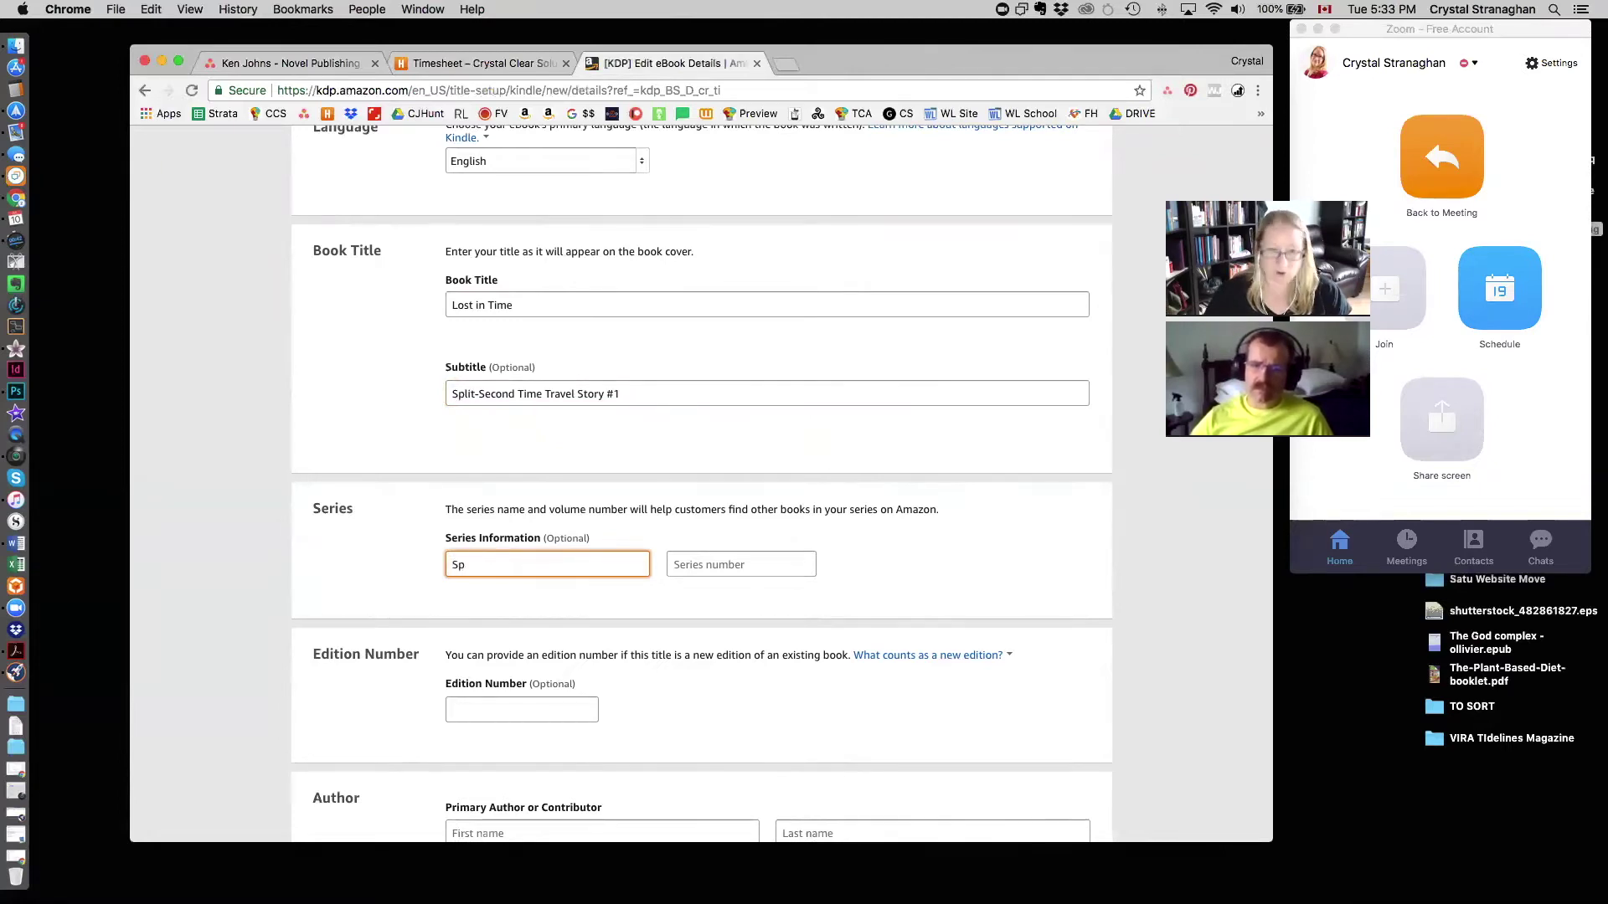
text(lit-Secon)
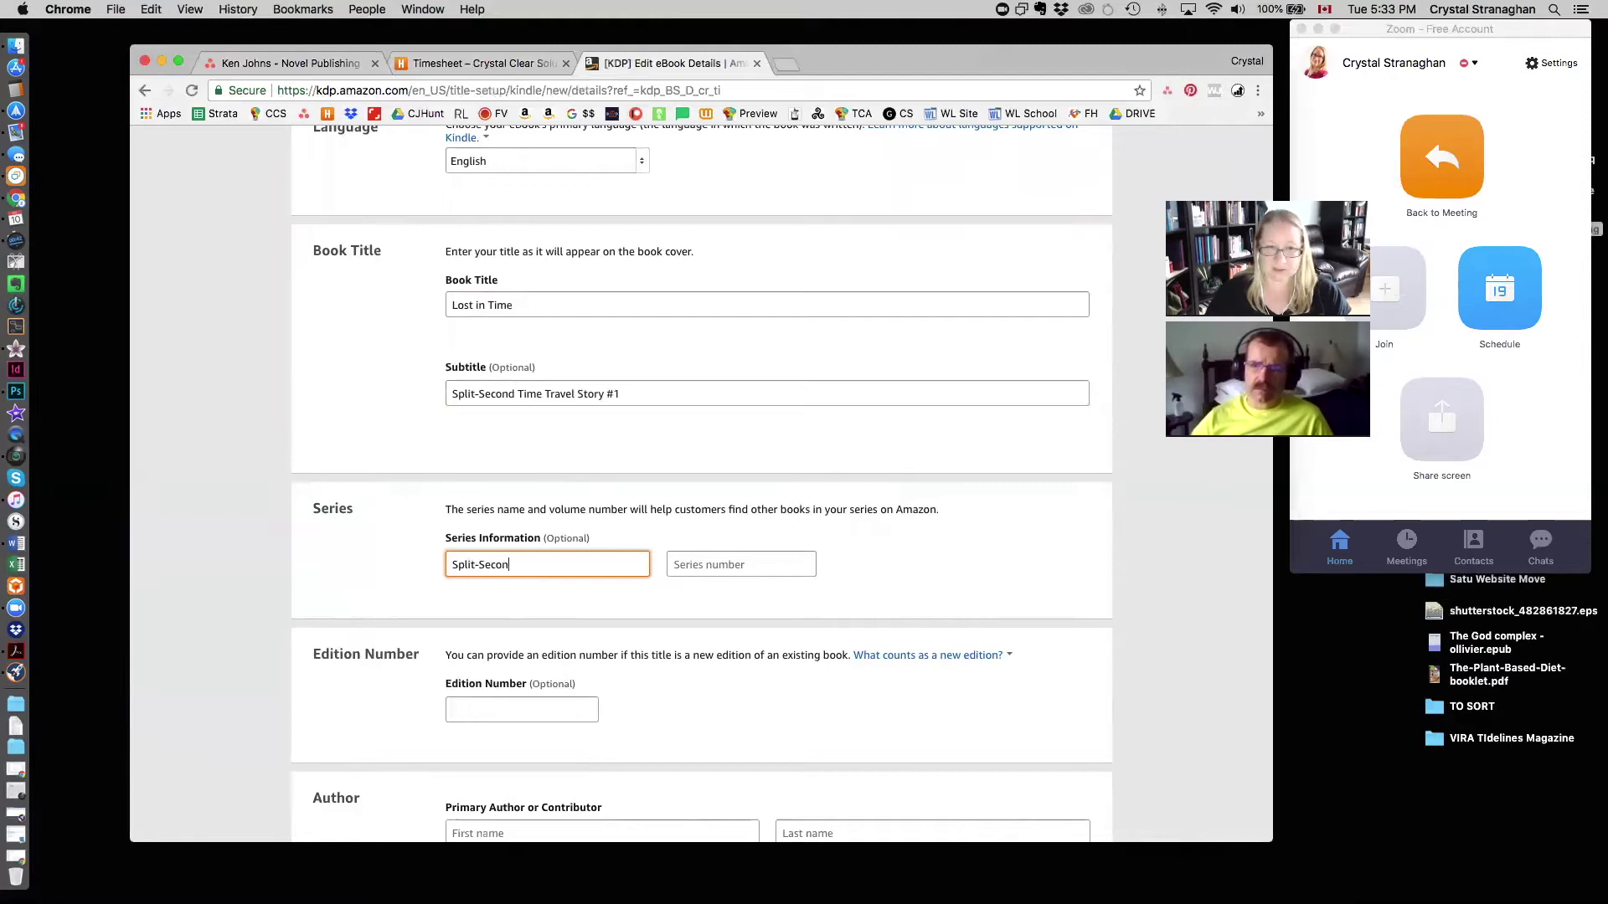
text(d Time Travel )
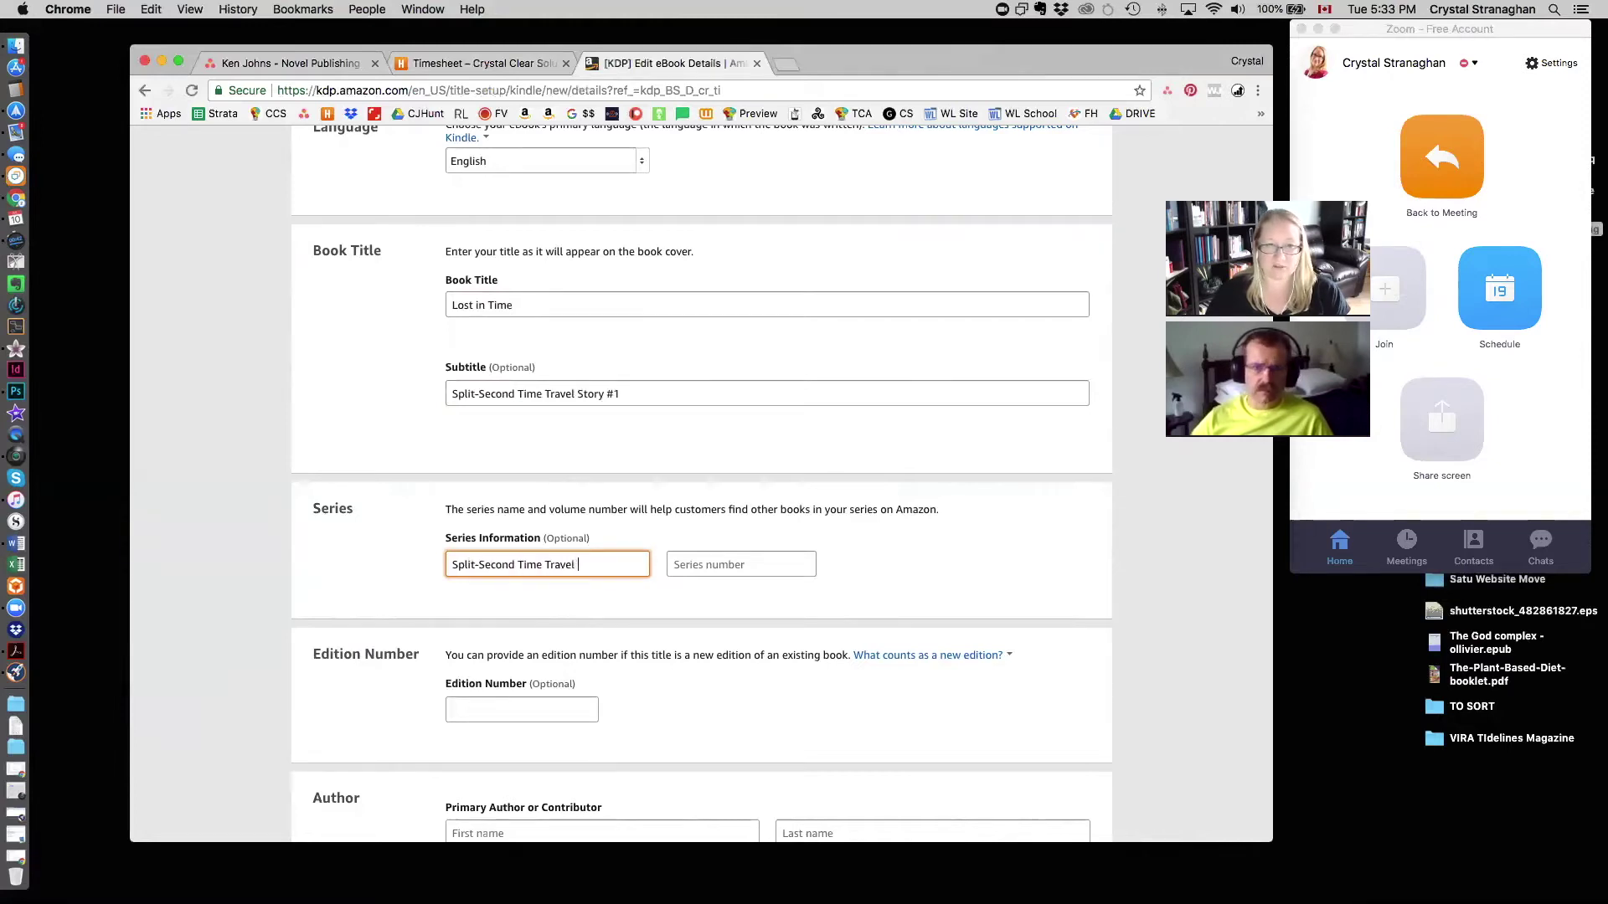
text(Stories)
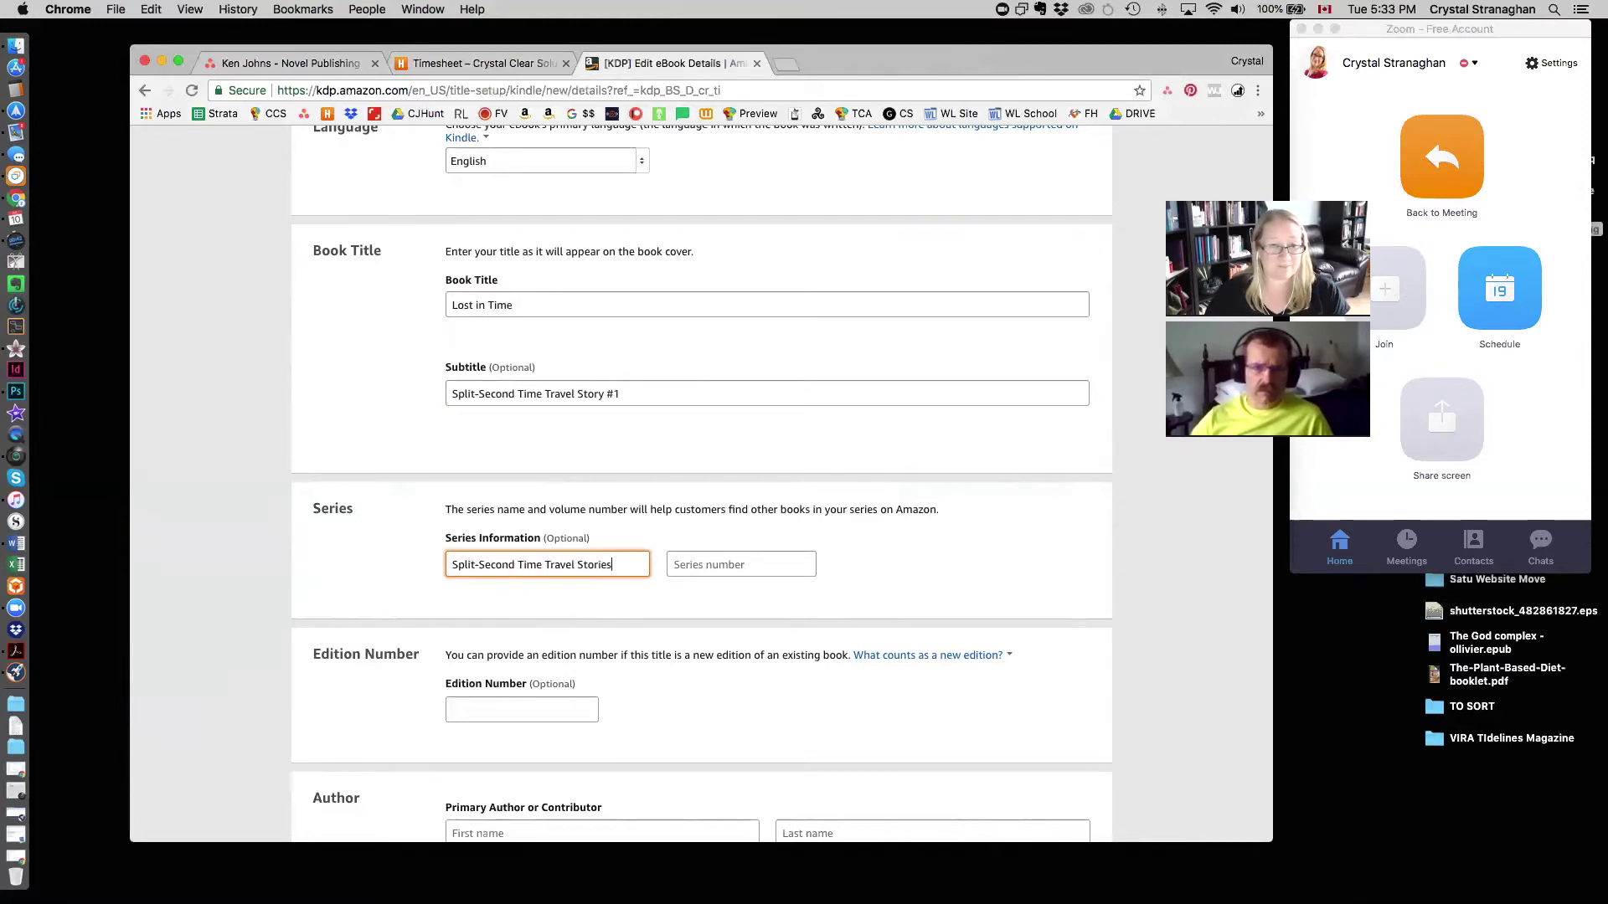
click(797, 563)
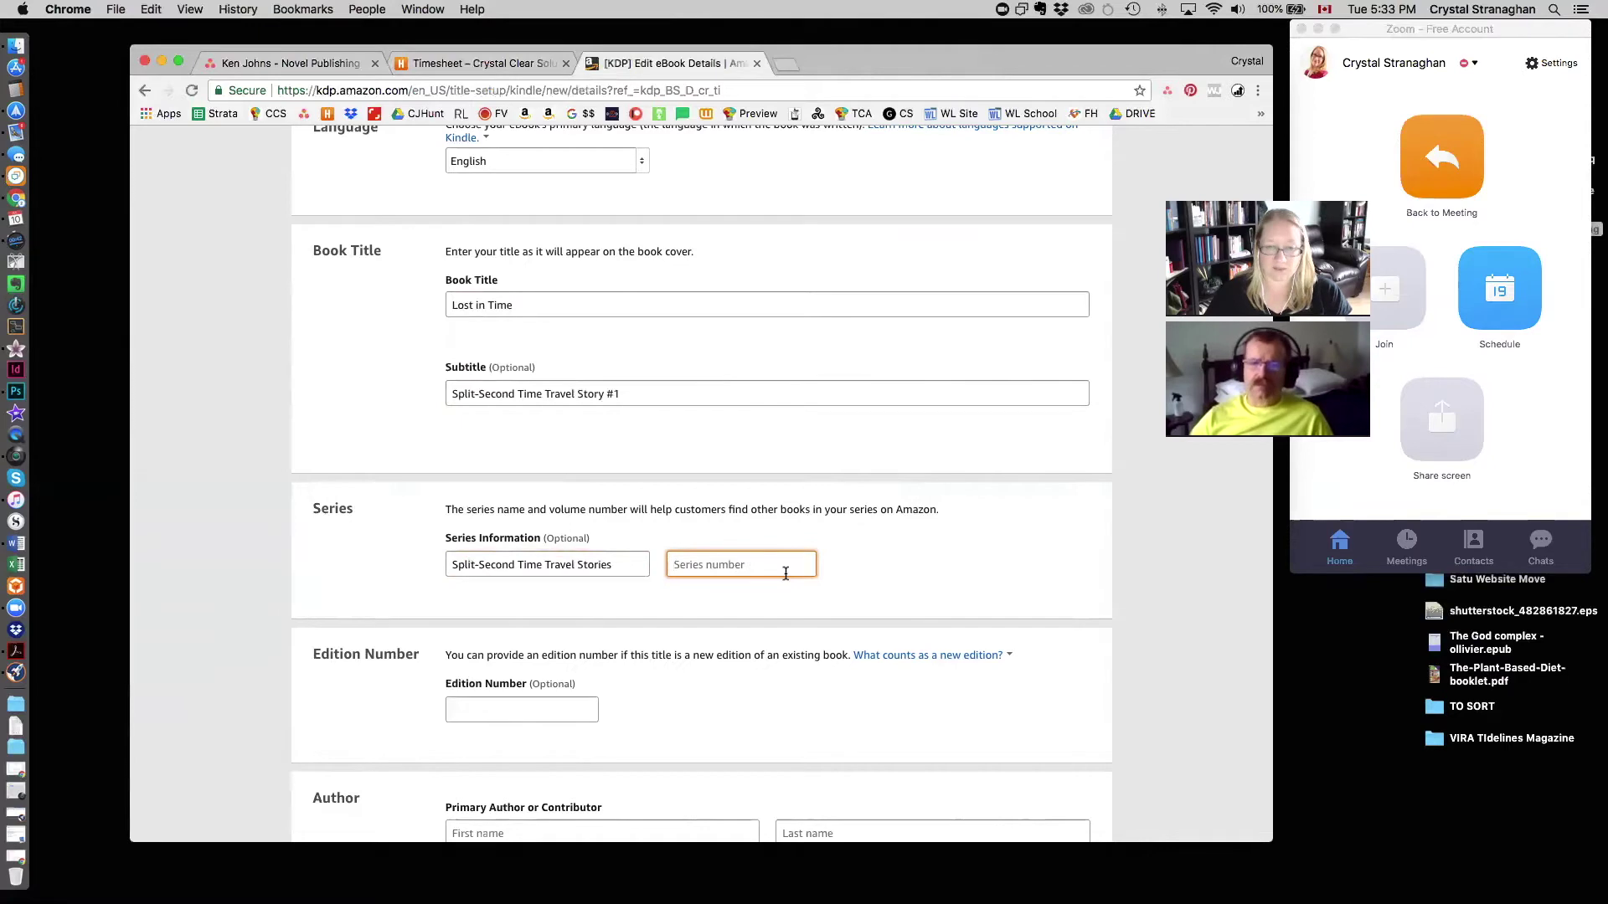
text(1)
click(889, 596)
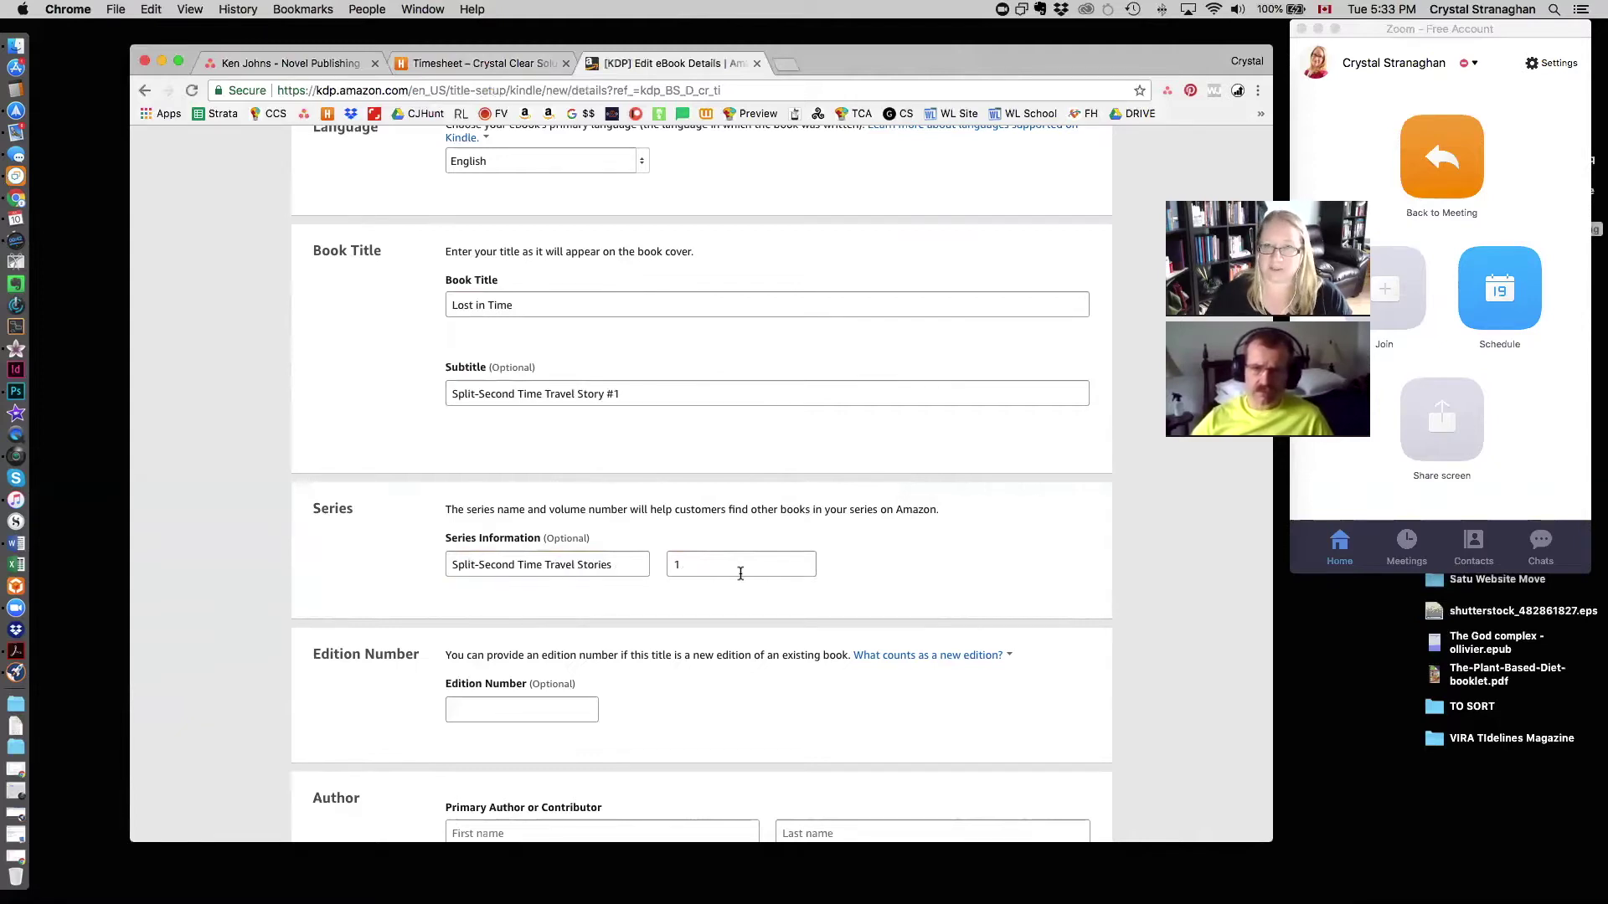
Step: Leave the edition number blank and enter the primary author's first and last name
scroll(855, 566, down, 5)
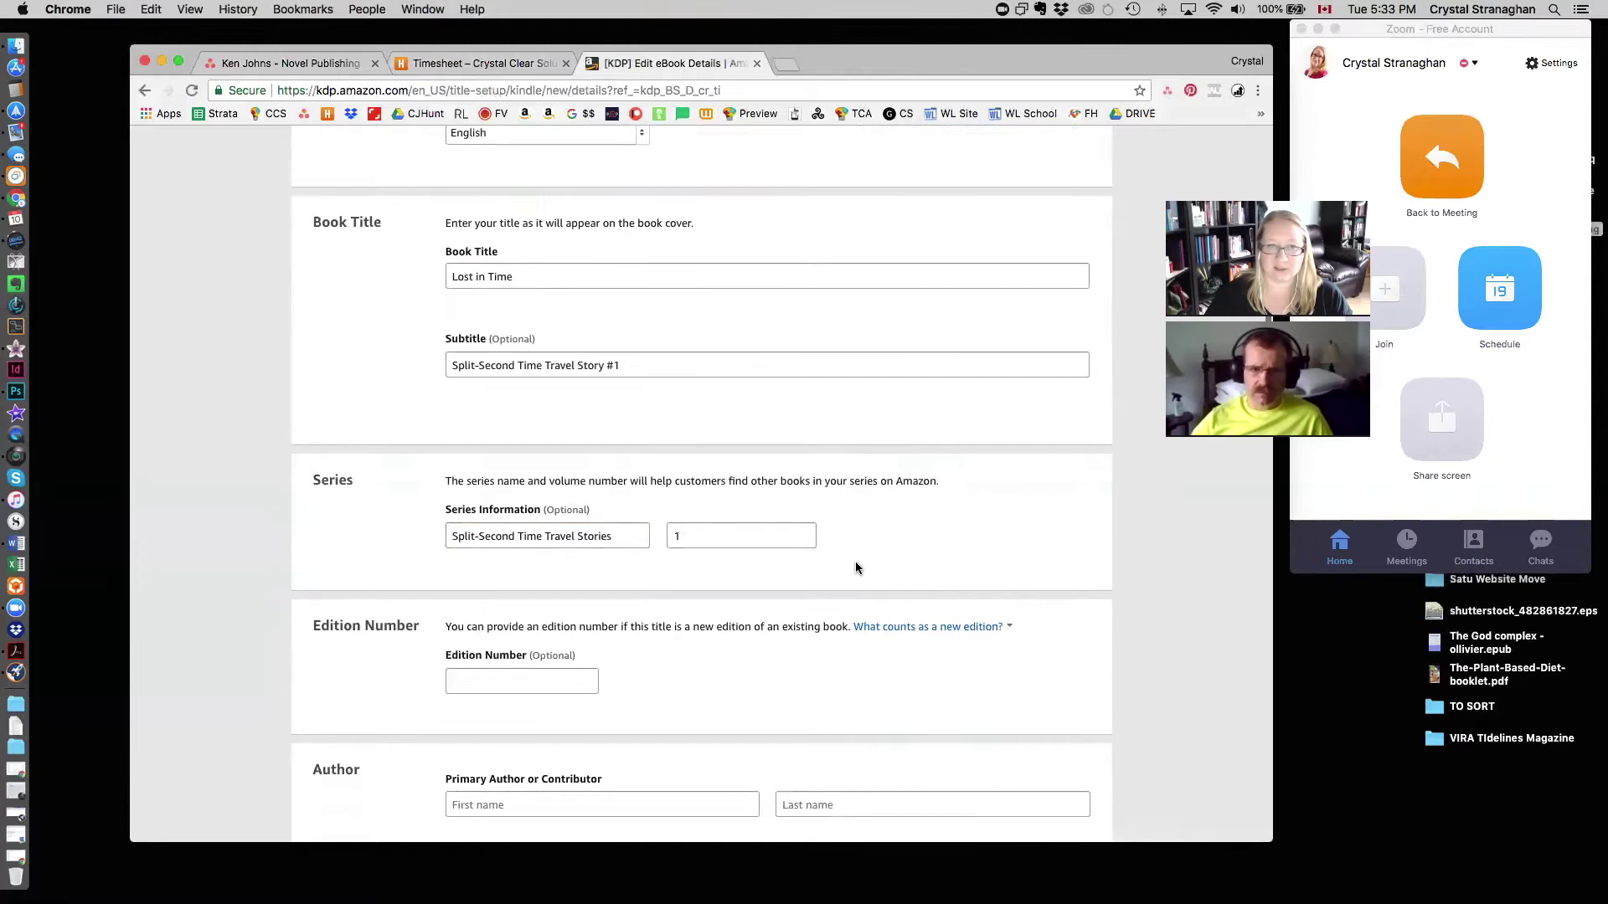
scroll(856, 568, down, 1)
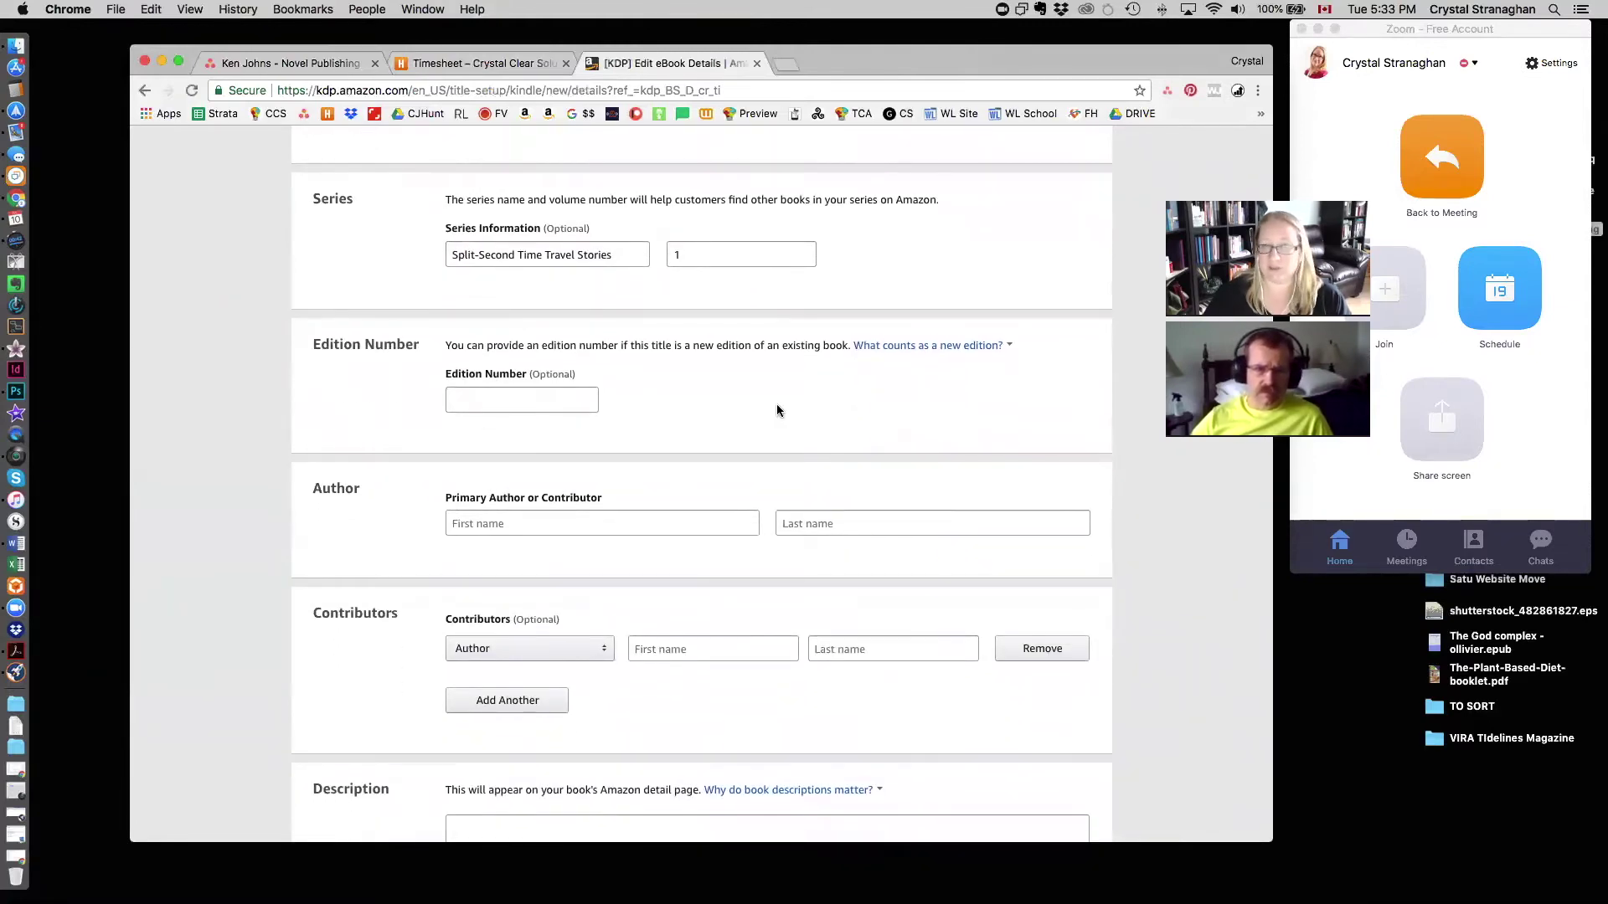
scroll(777, 409, down, 1)
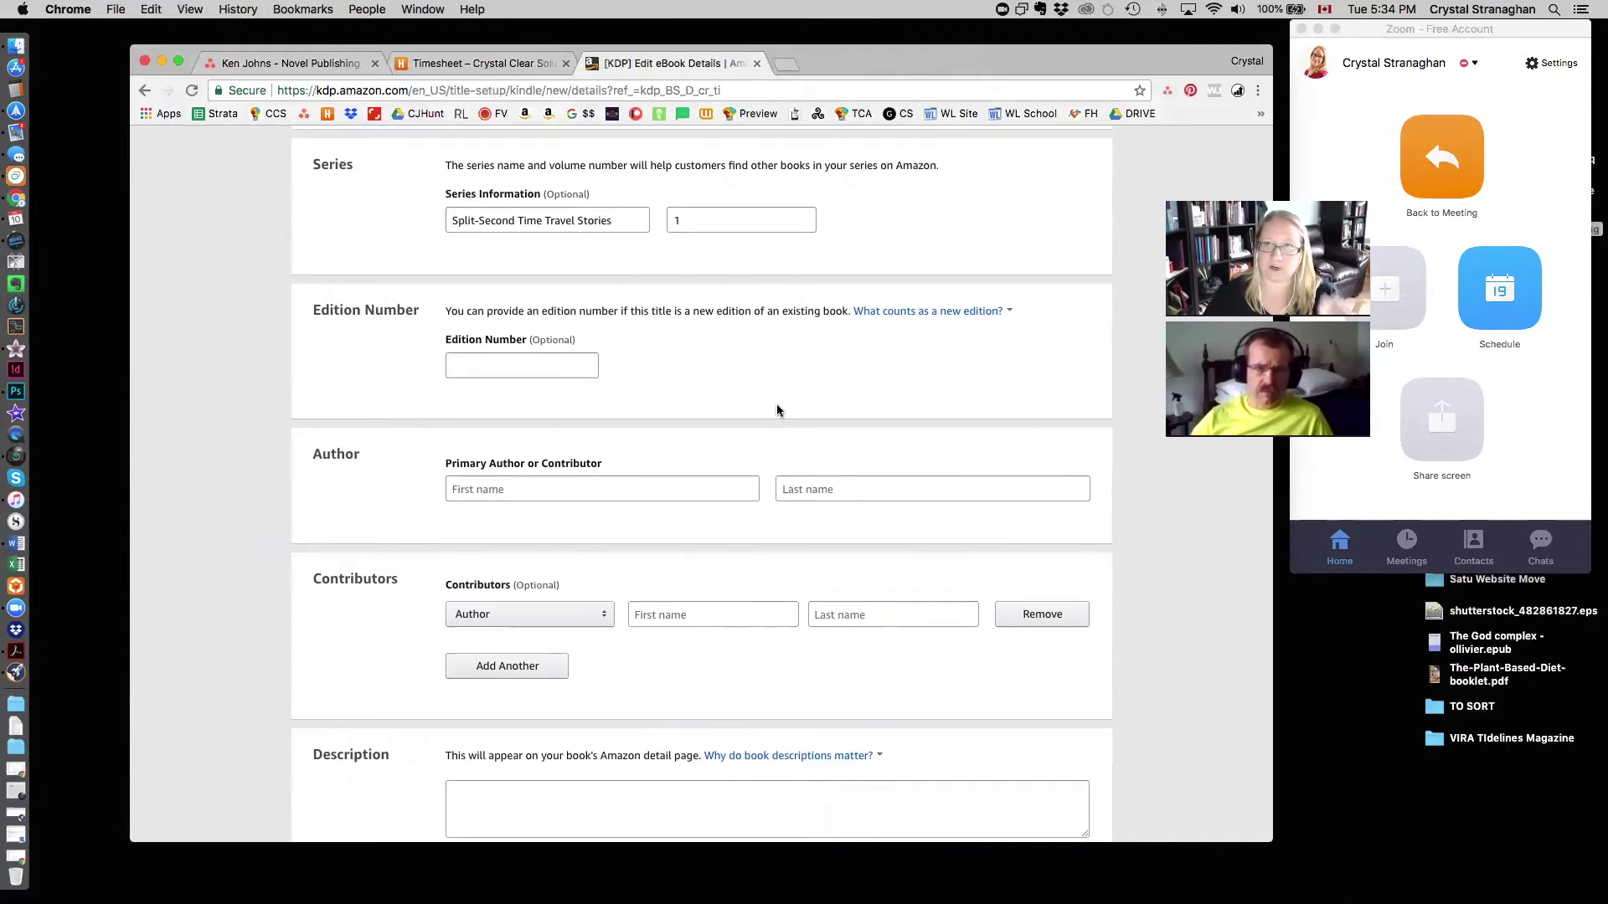
click(499, 488)
text(Ken)
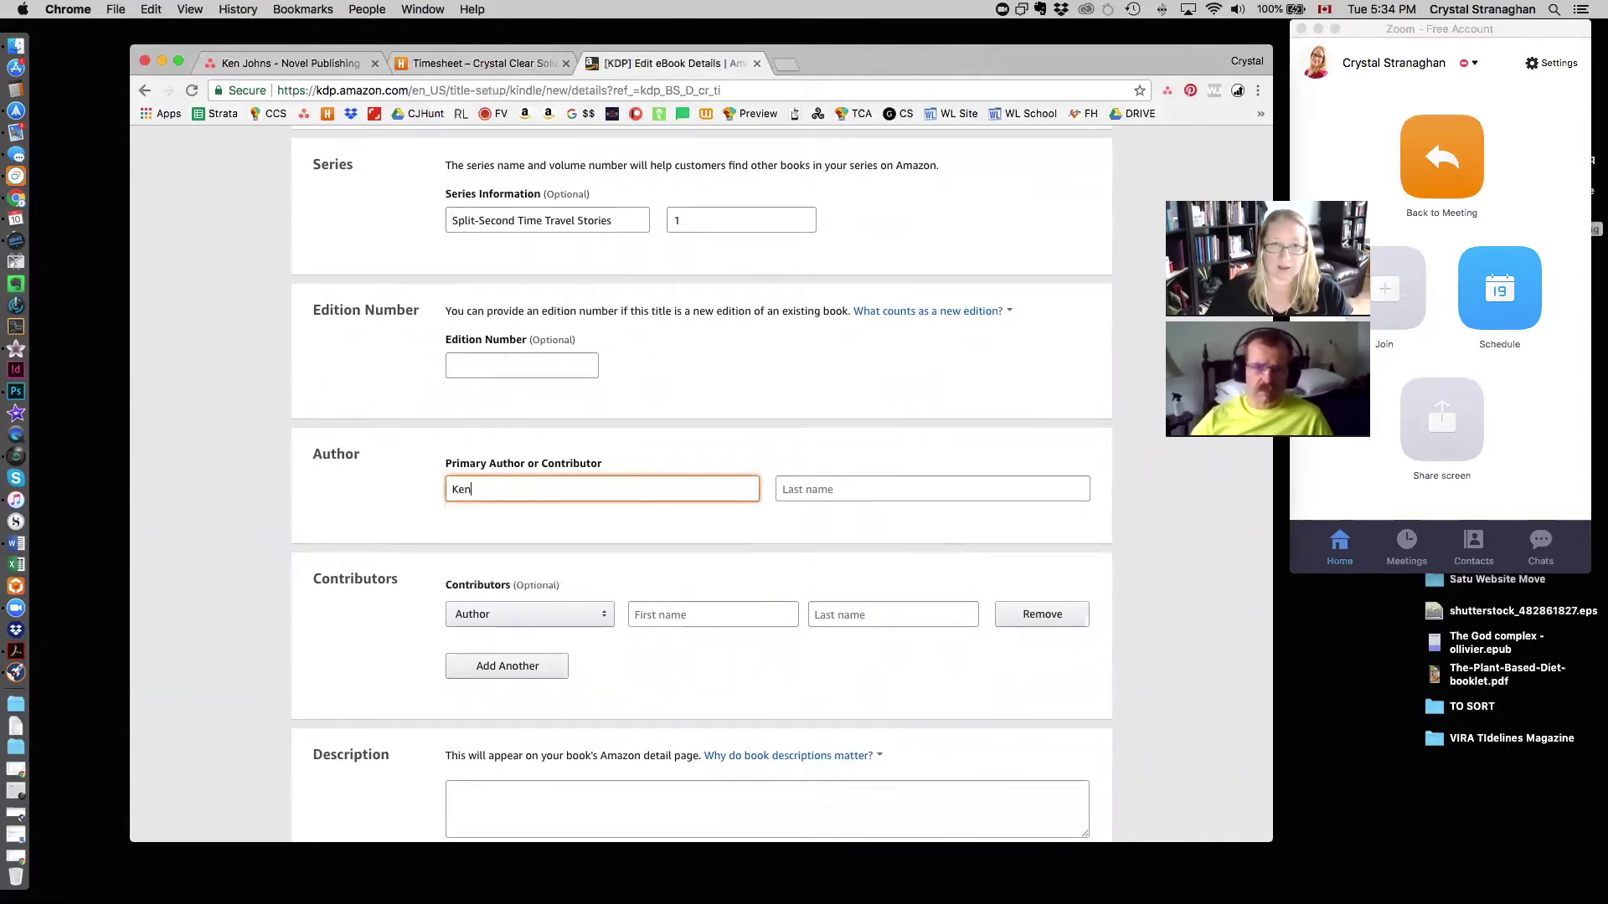
click(837, 491)
text(John)
click(757, 518)
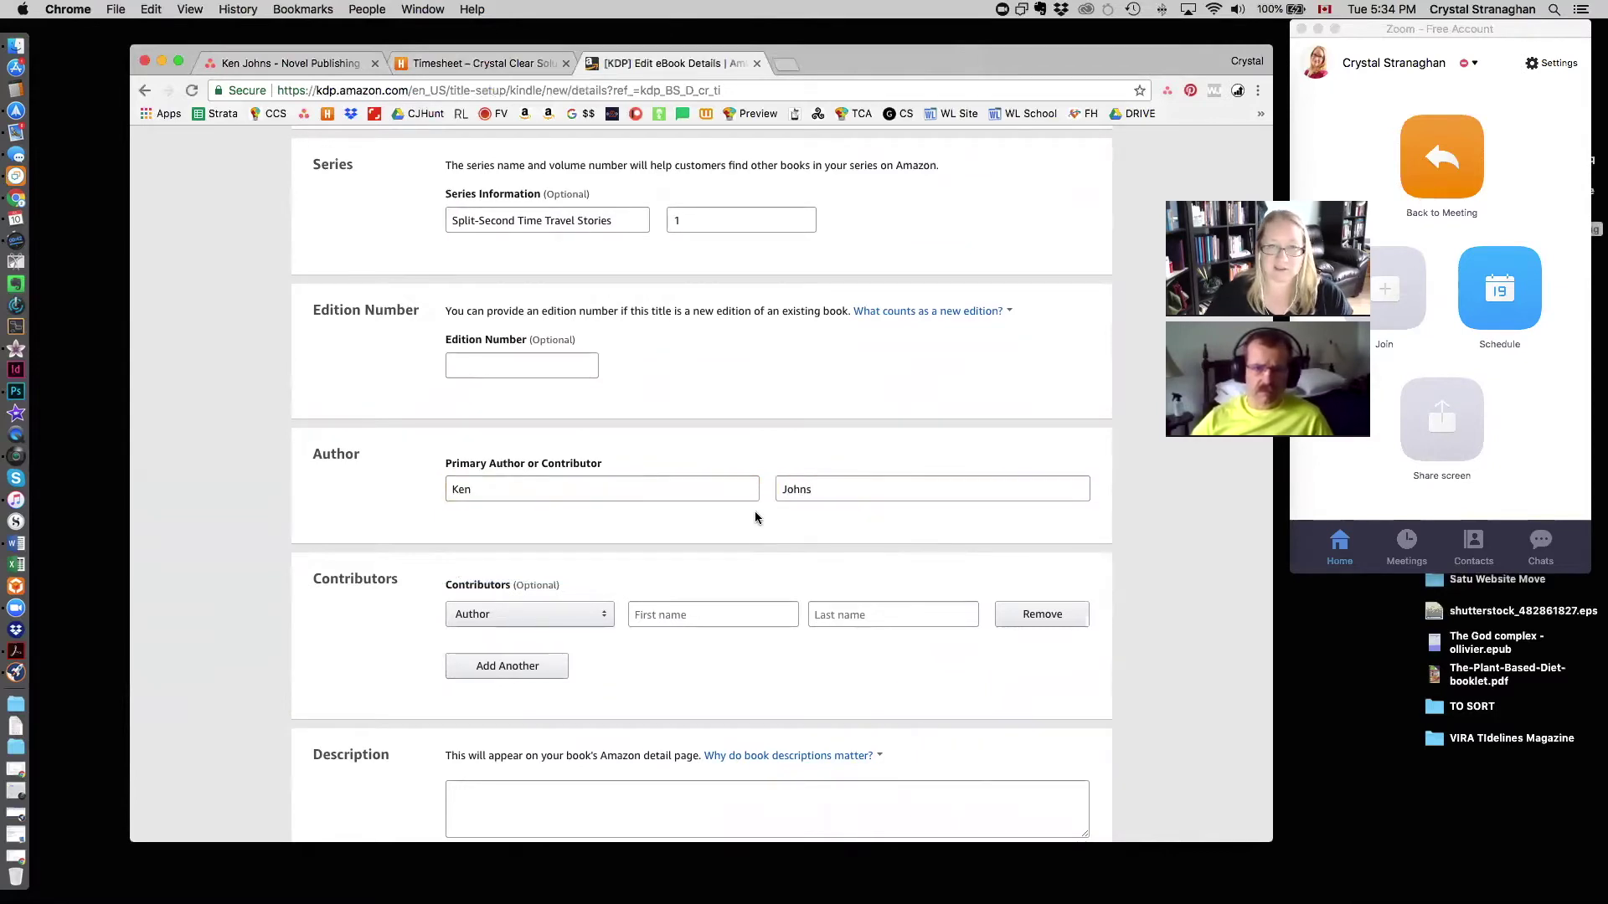
Step: Leave the contributors empty and paste the prepared blurb into the book description
scroll(756, 517, down, 3)
scroll(755, 518, down, 2)
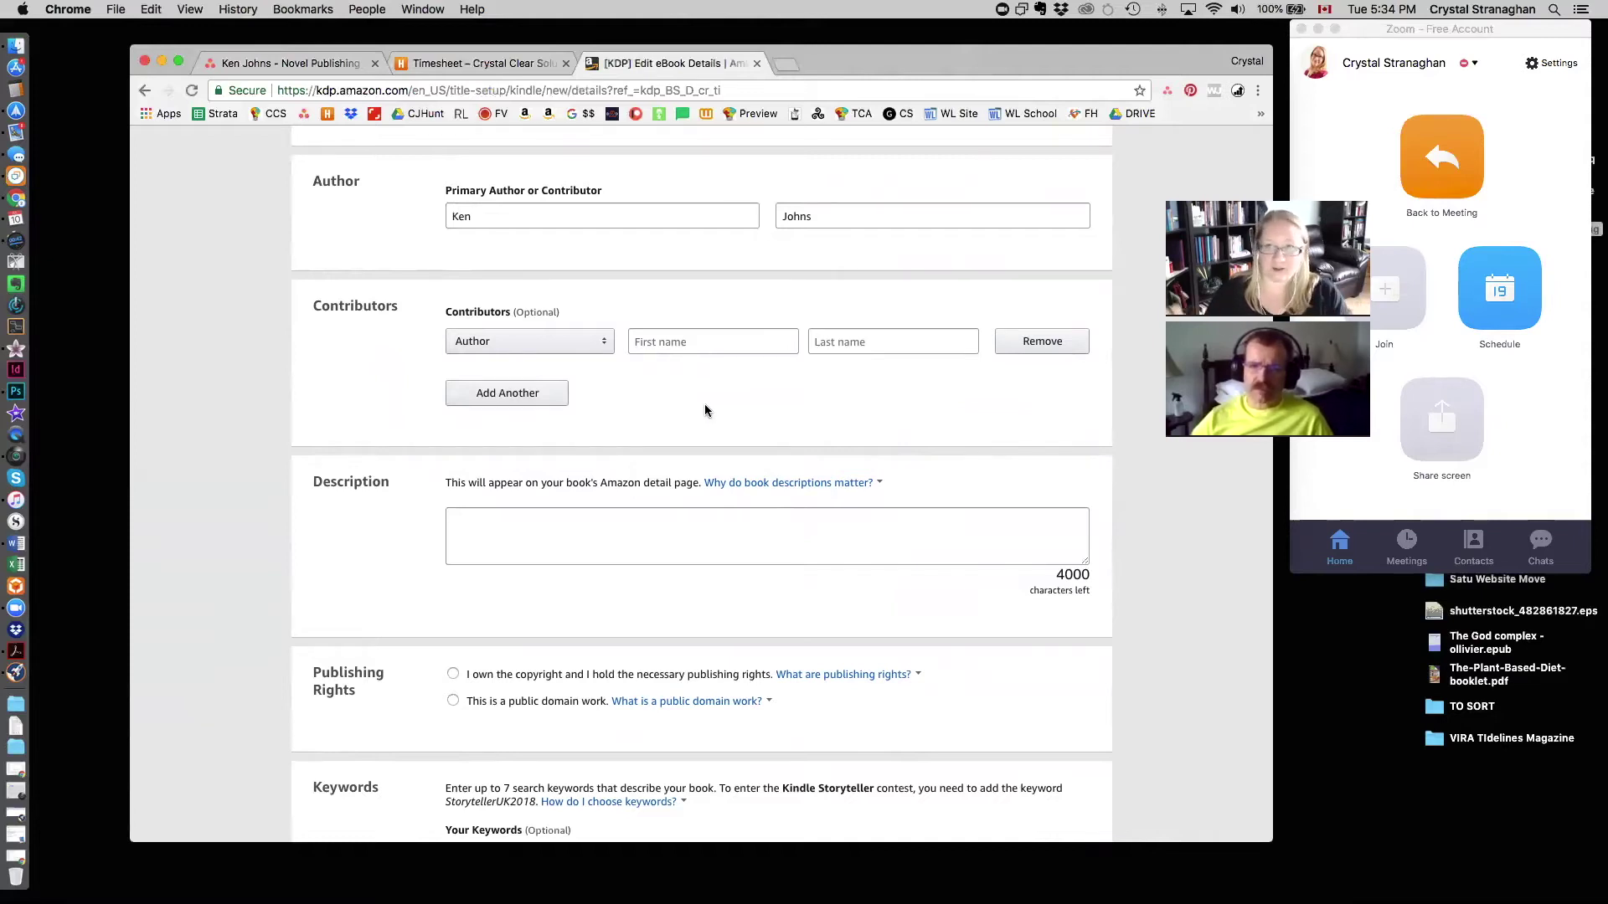
scroll(787, 430, down, 3)
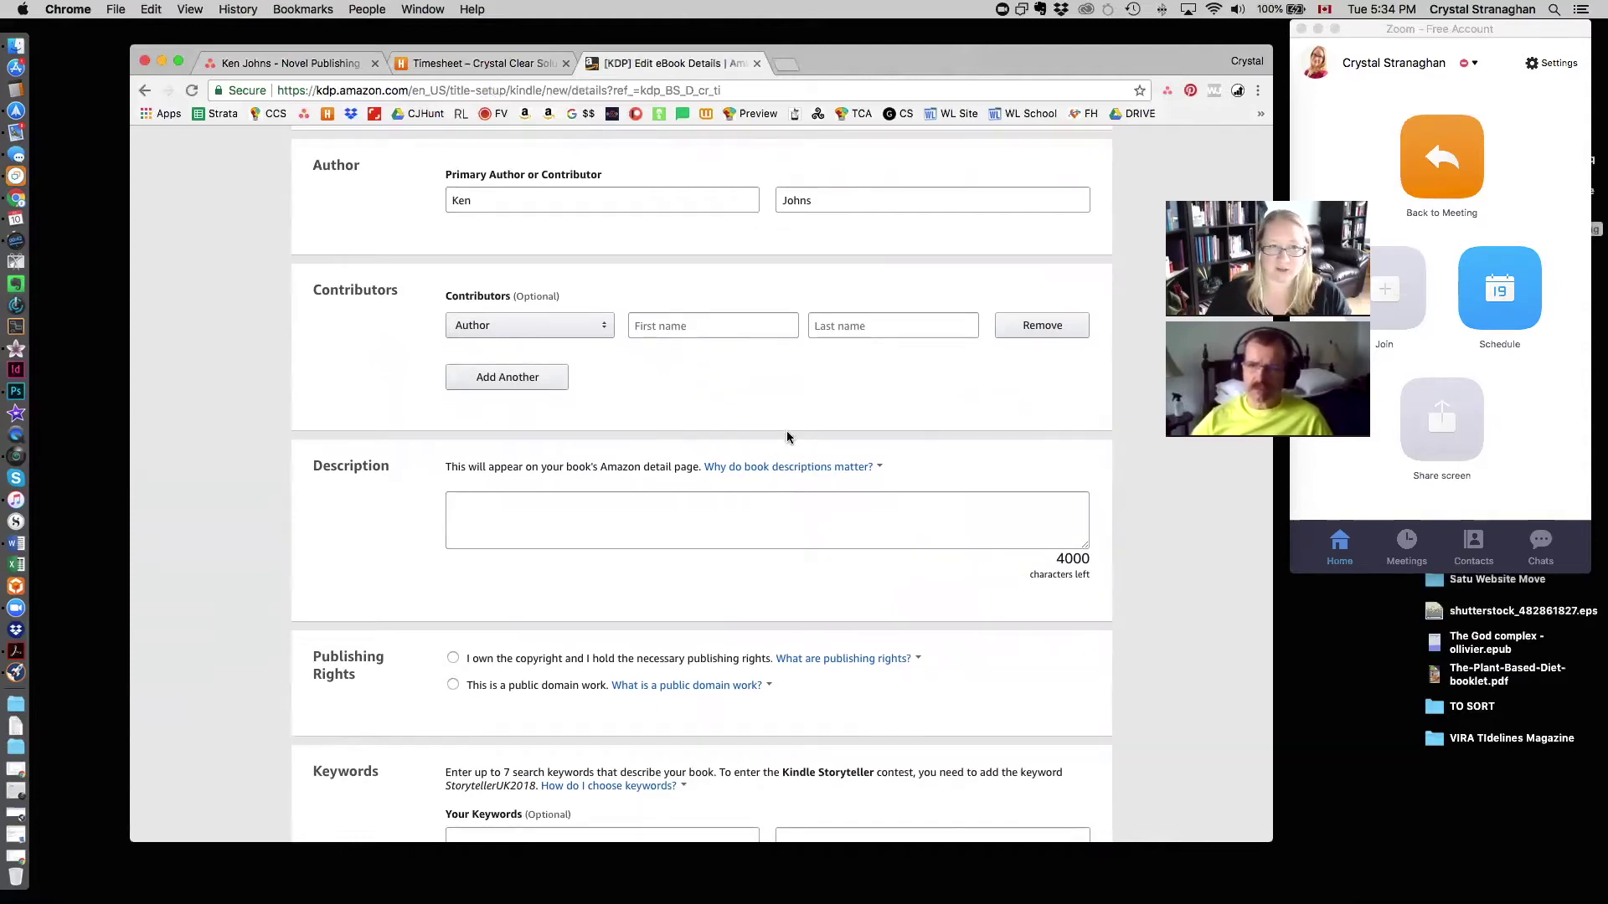
click(734, 430)
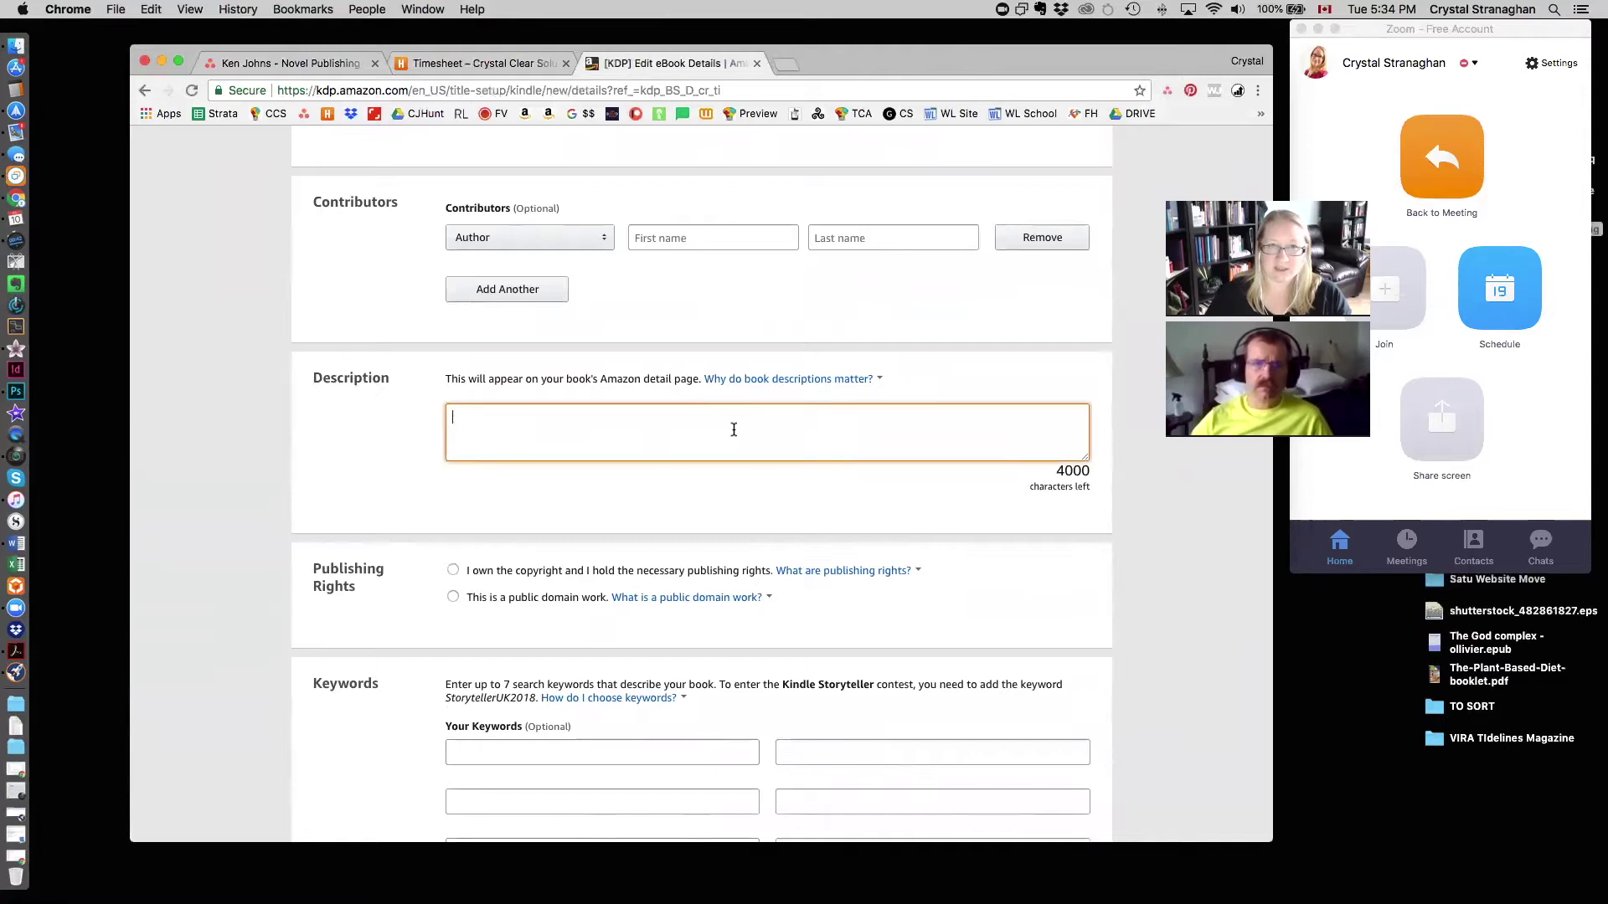
click(751, 384)
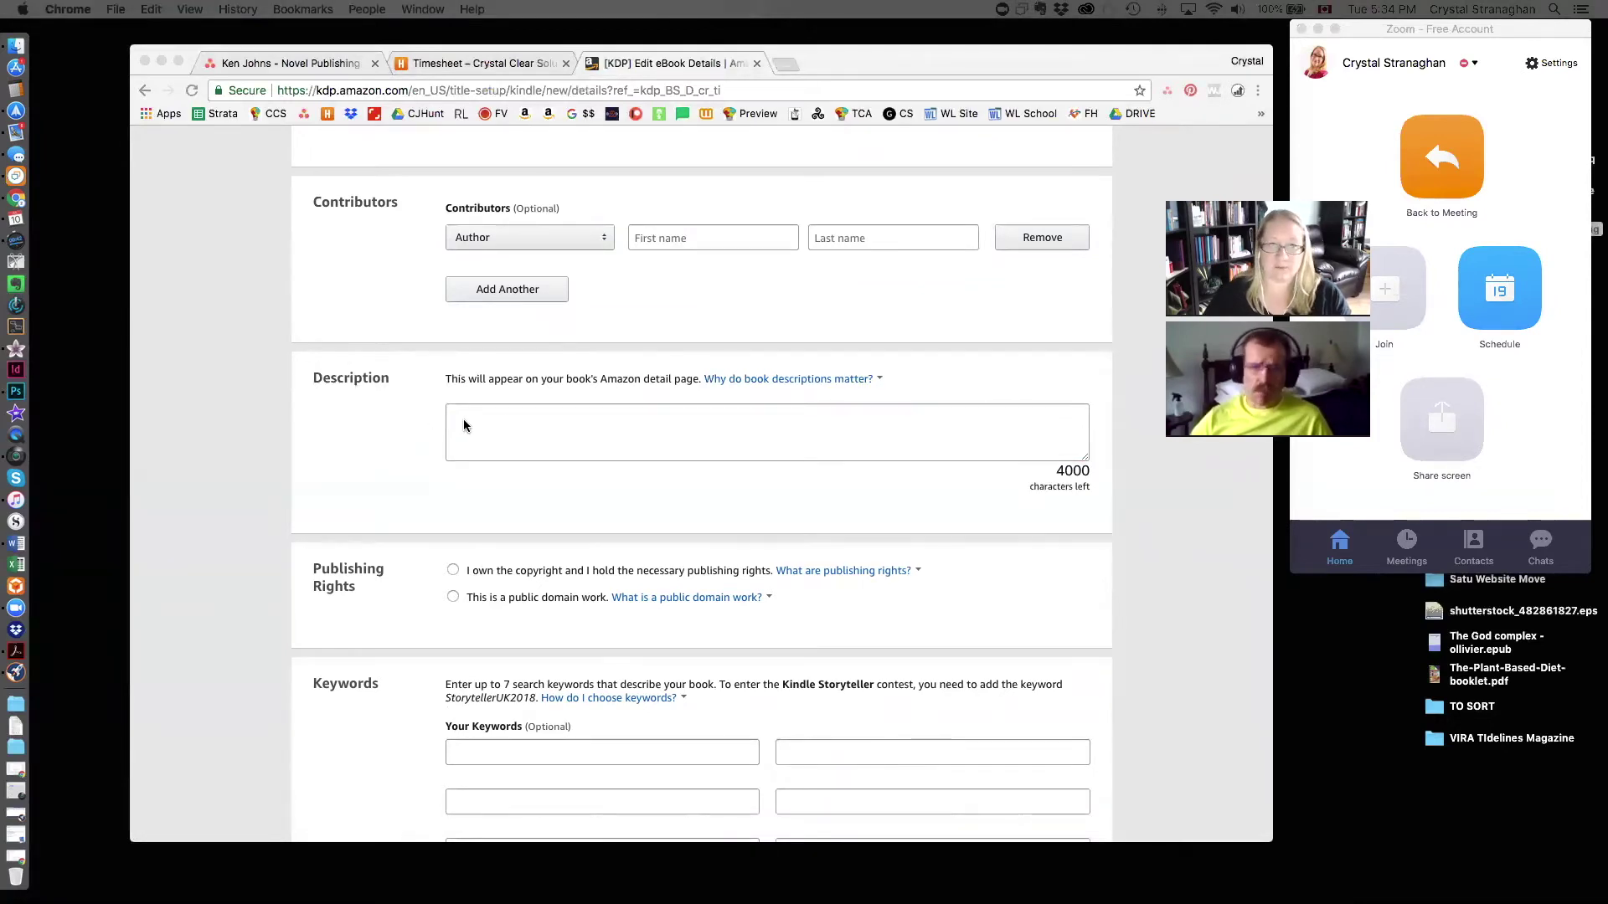
click(501, 419)
key(super+v)
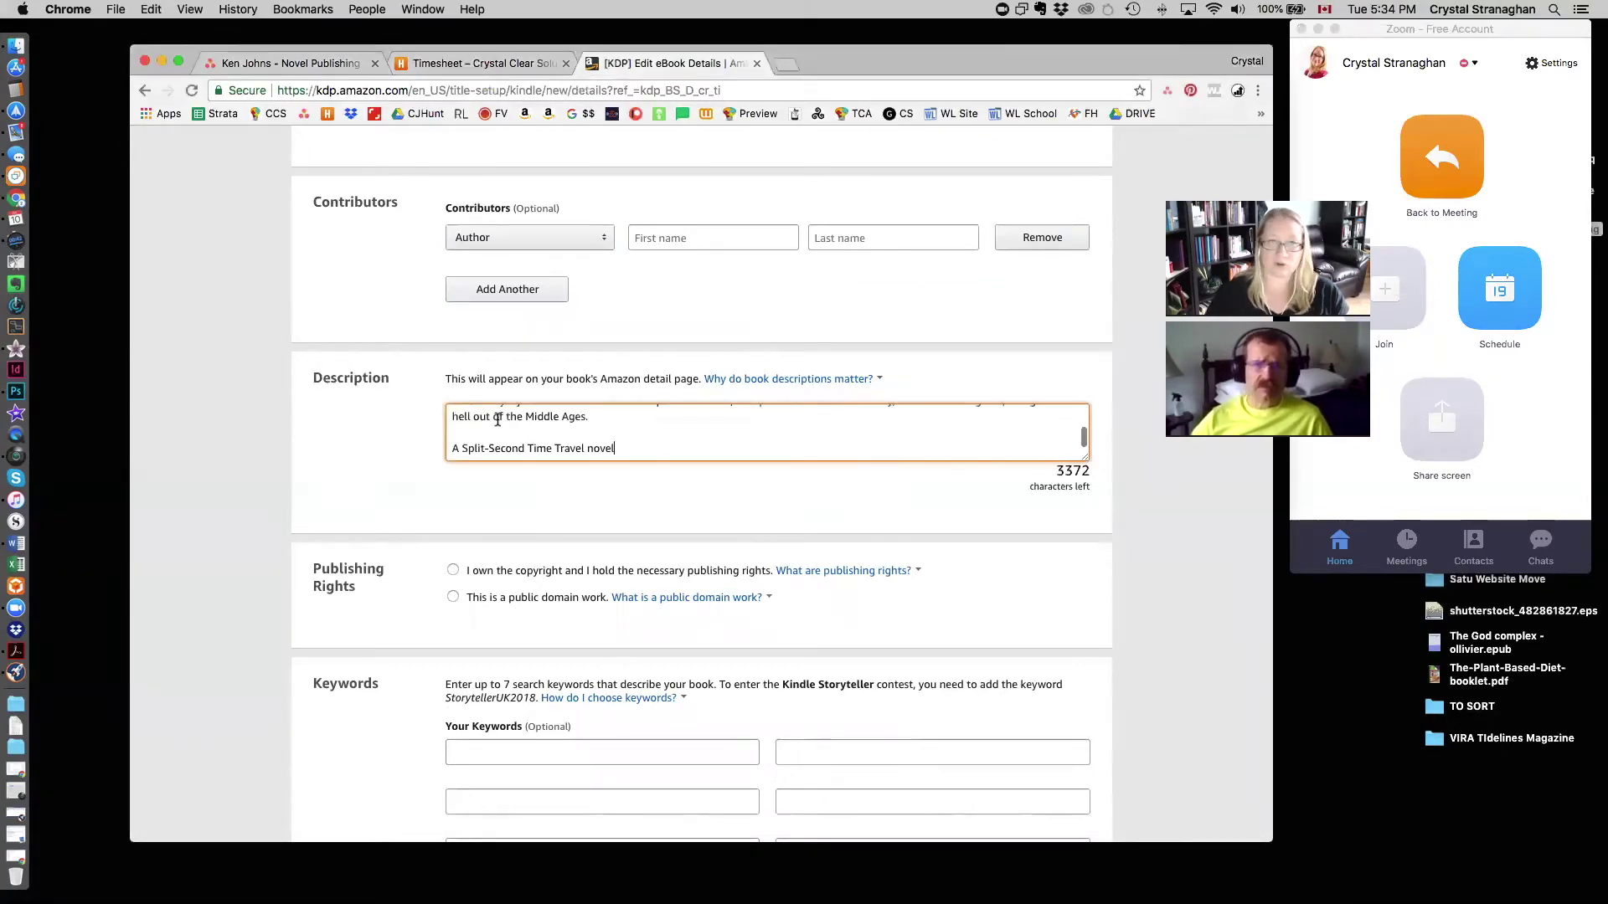
Step: Make the description's opening line, "One family's tourist experience is about to get a whole lot more authentic…", bold with <b> and </b> tags
scroll(565, 441, up, 10)
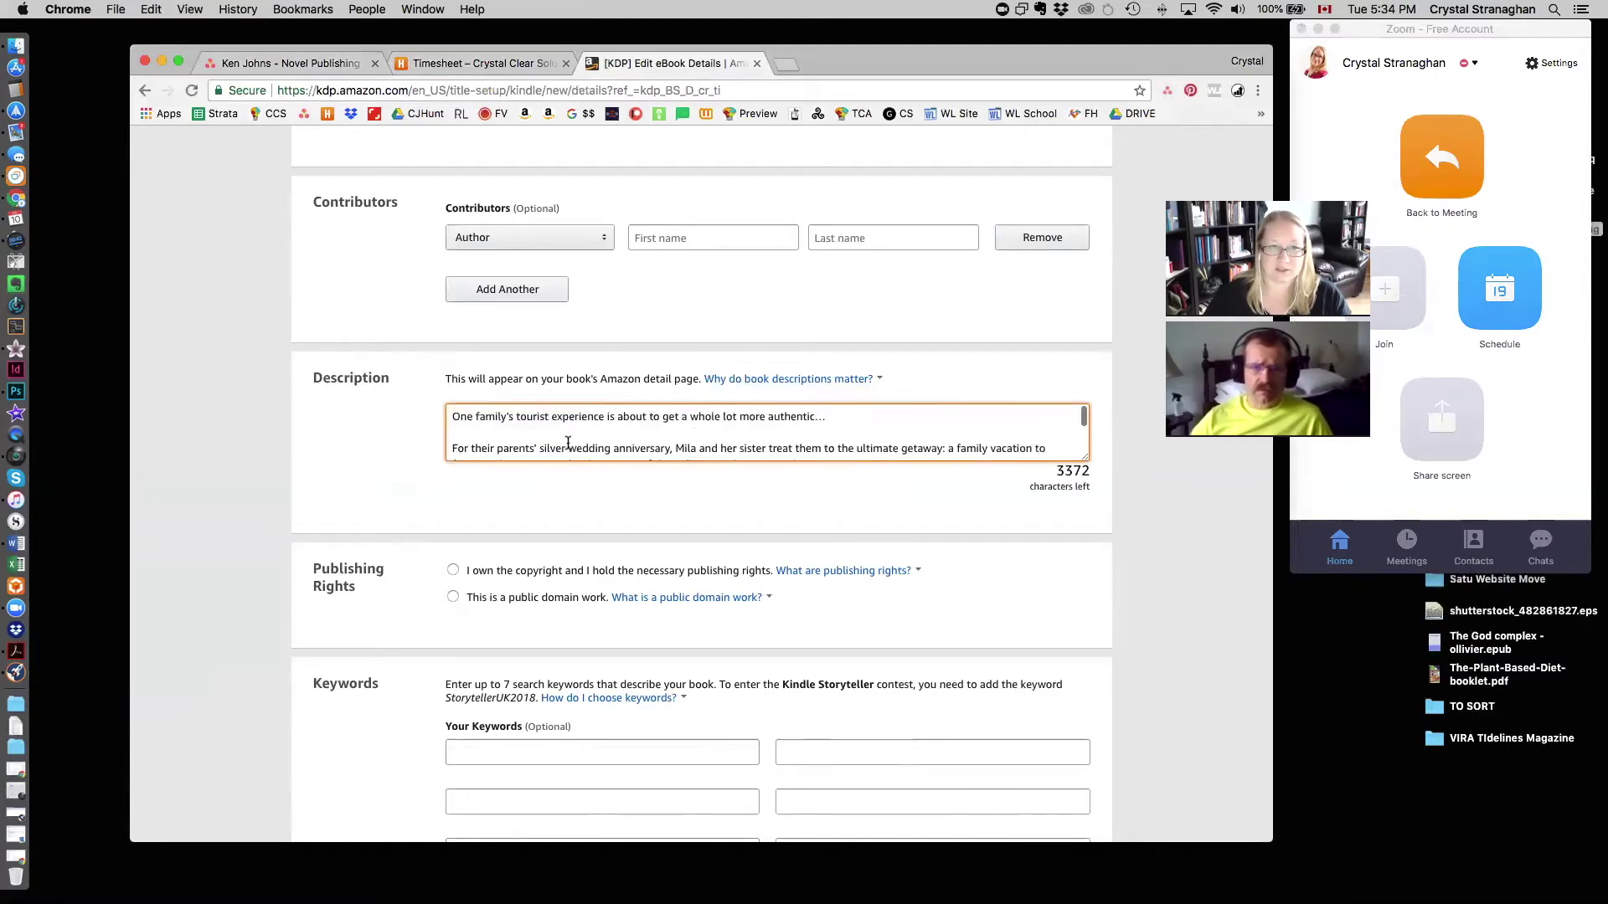
scroll(568, 443, up, 2)
scroll(419, 459, down, 1)
scroll(583, 452, down, 1)
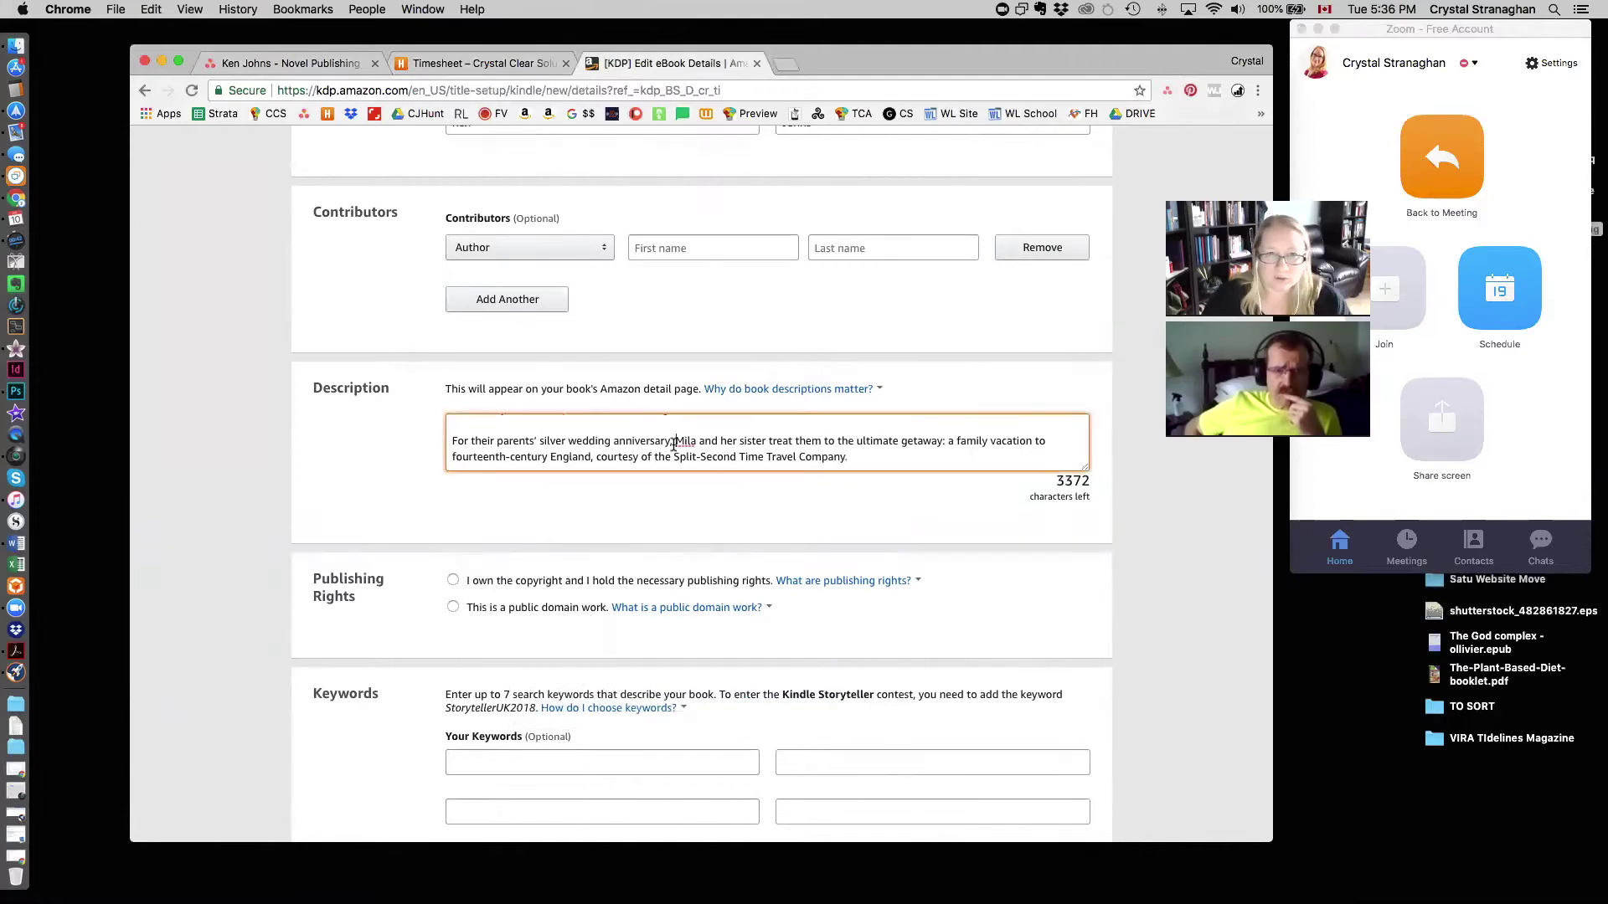
scroll(674, 444, up, 3)
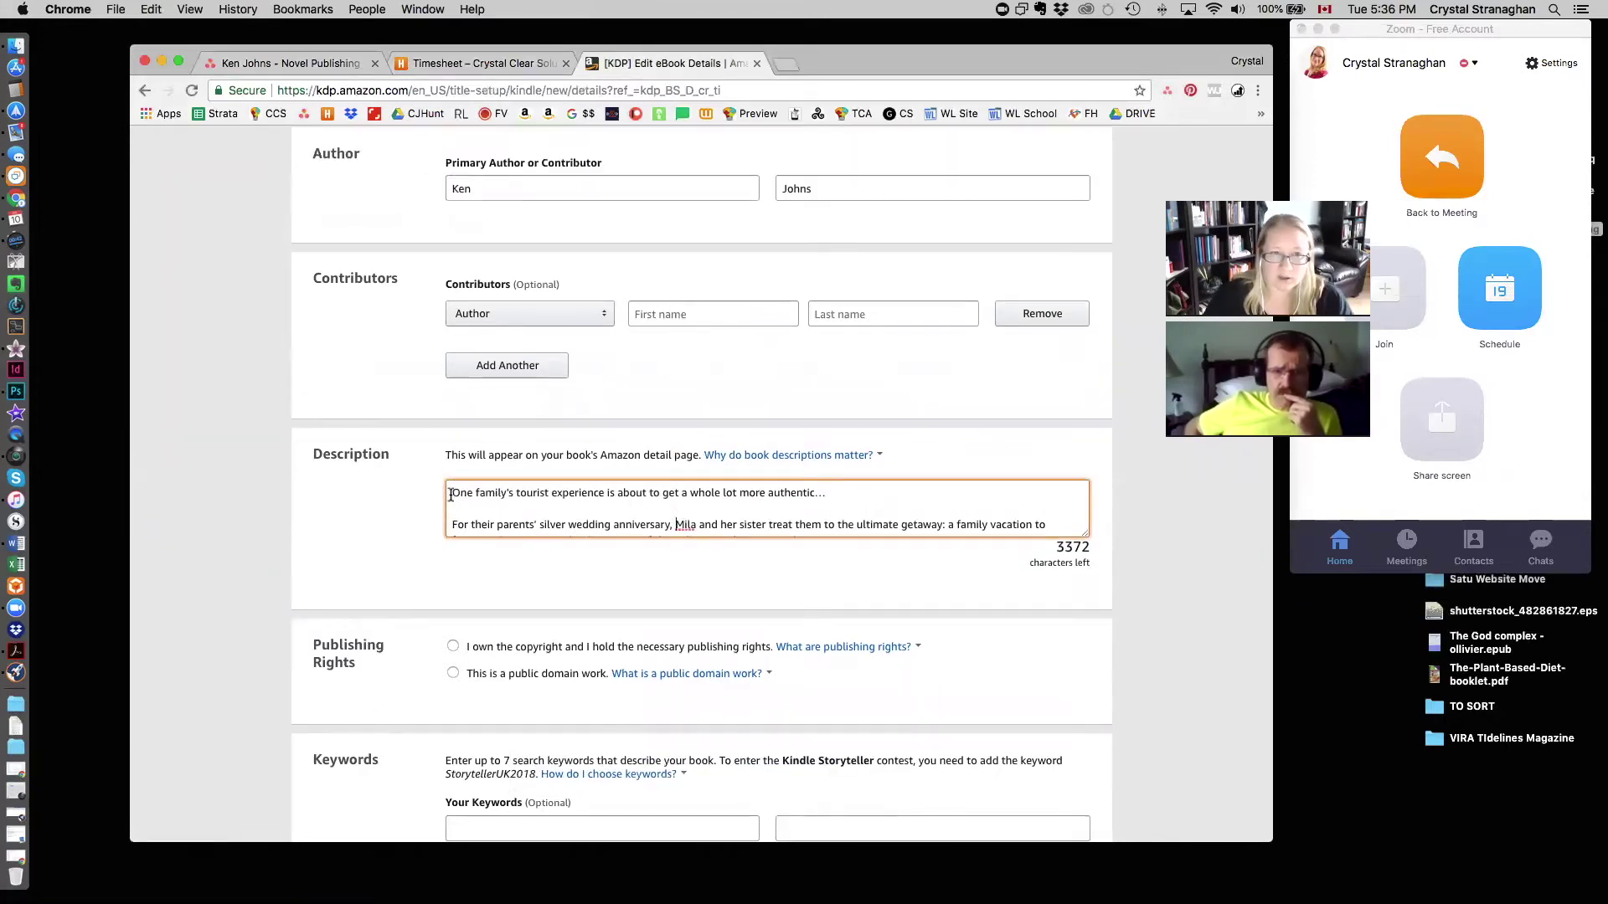
click(450, 494)
text(<b>)
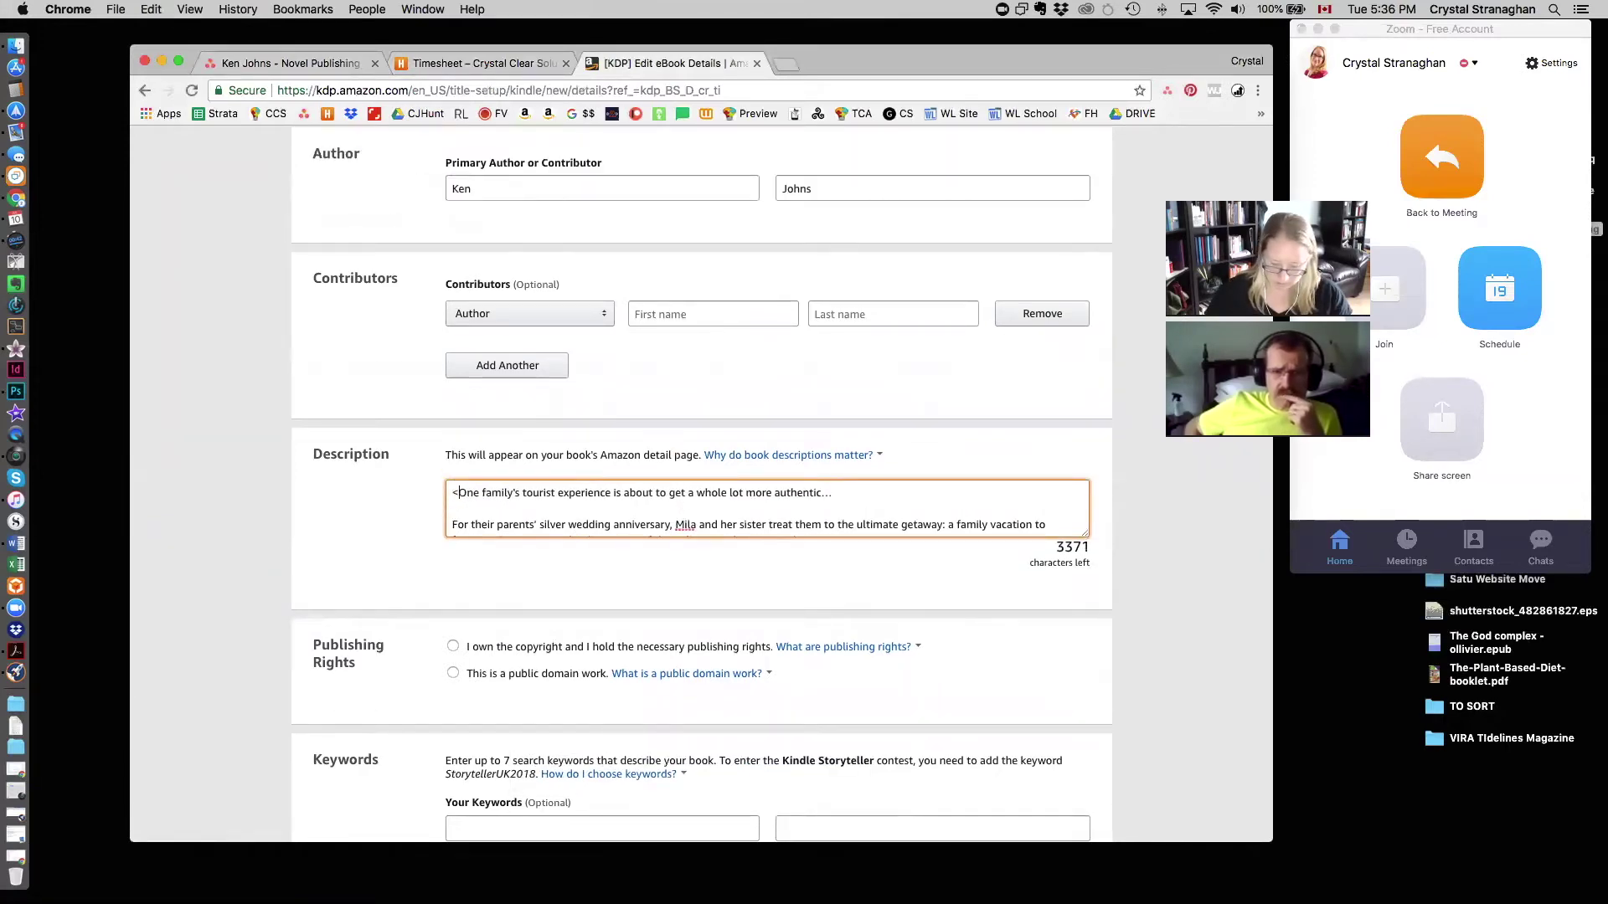
click(847, 496)
text(<)
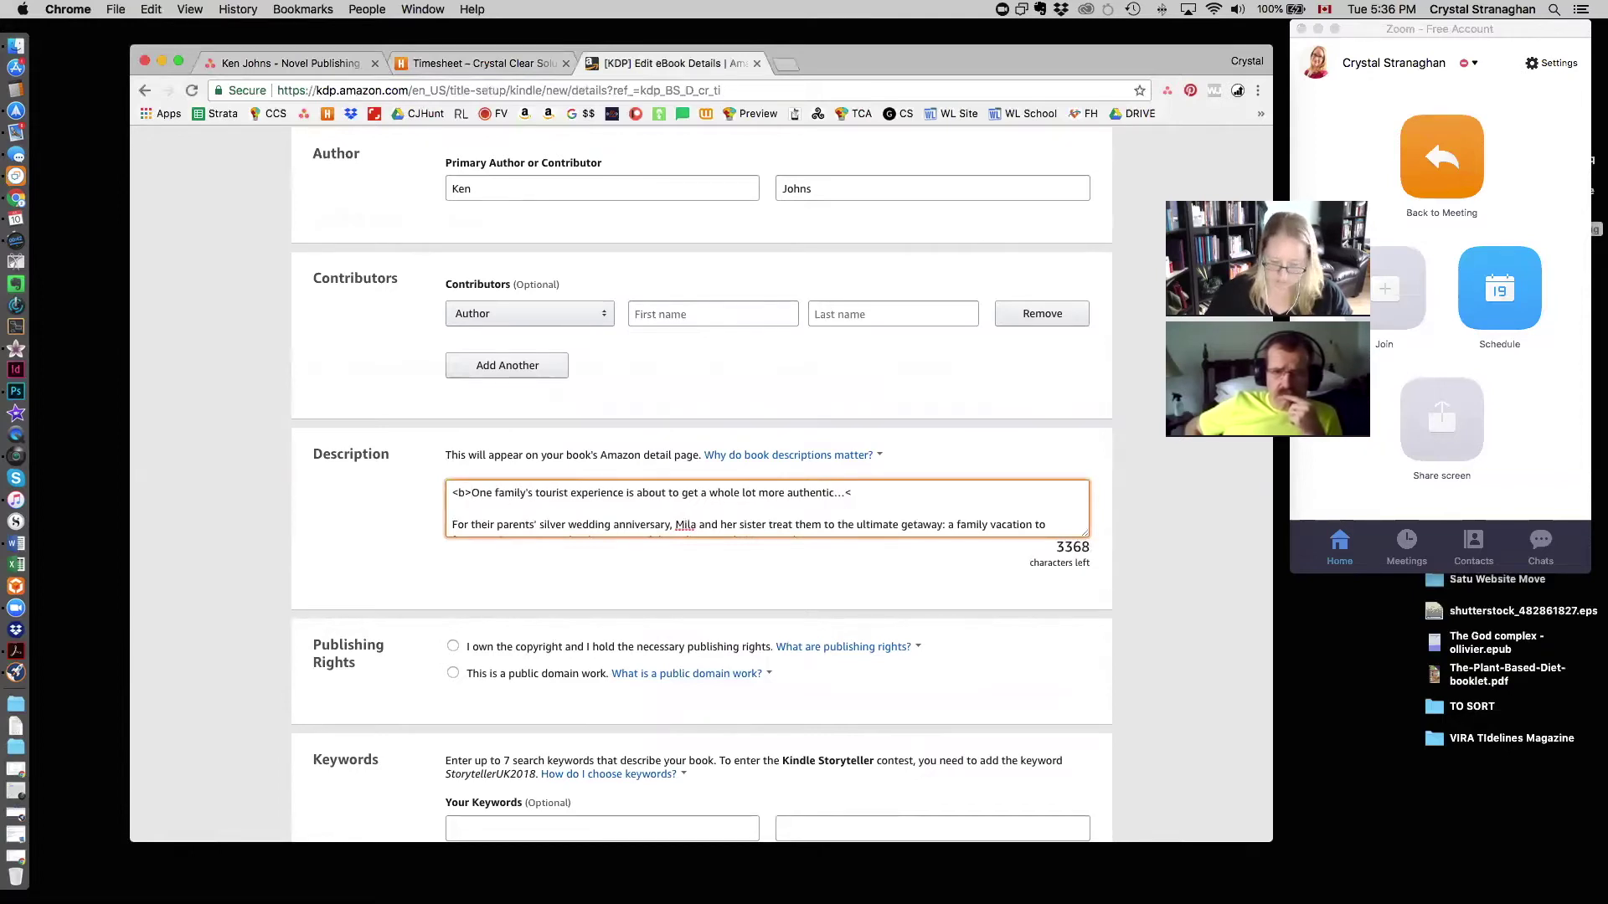
text(/b>)
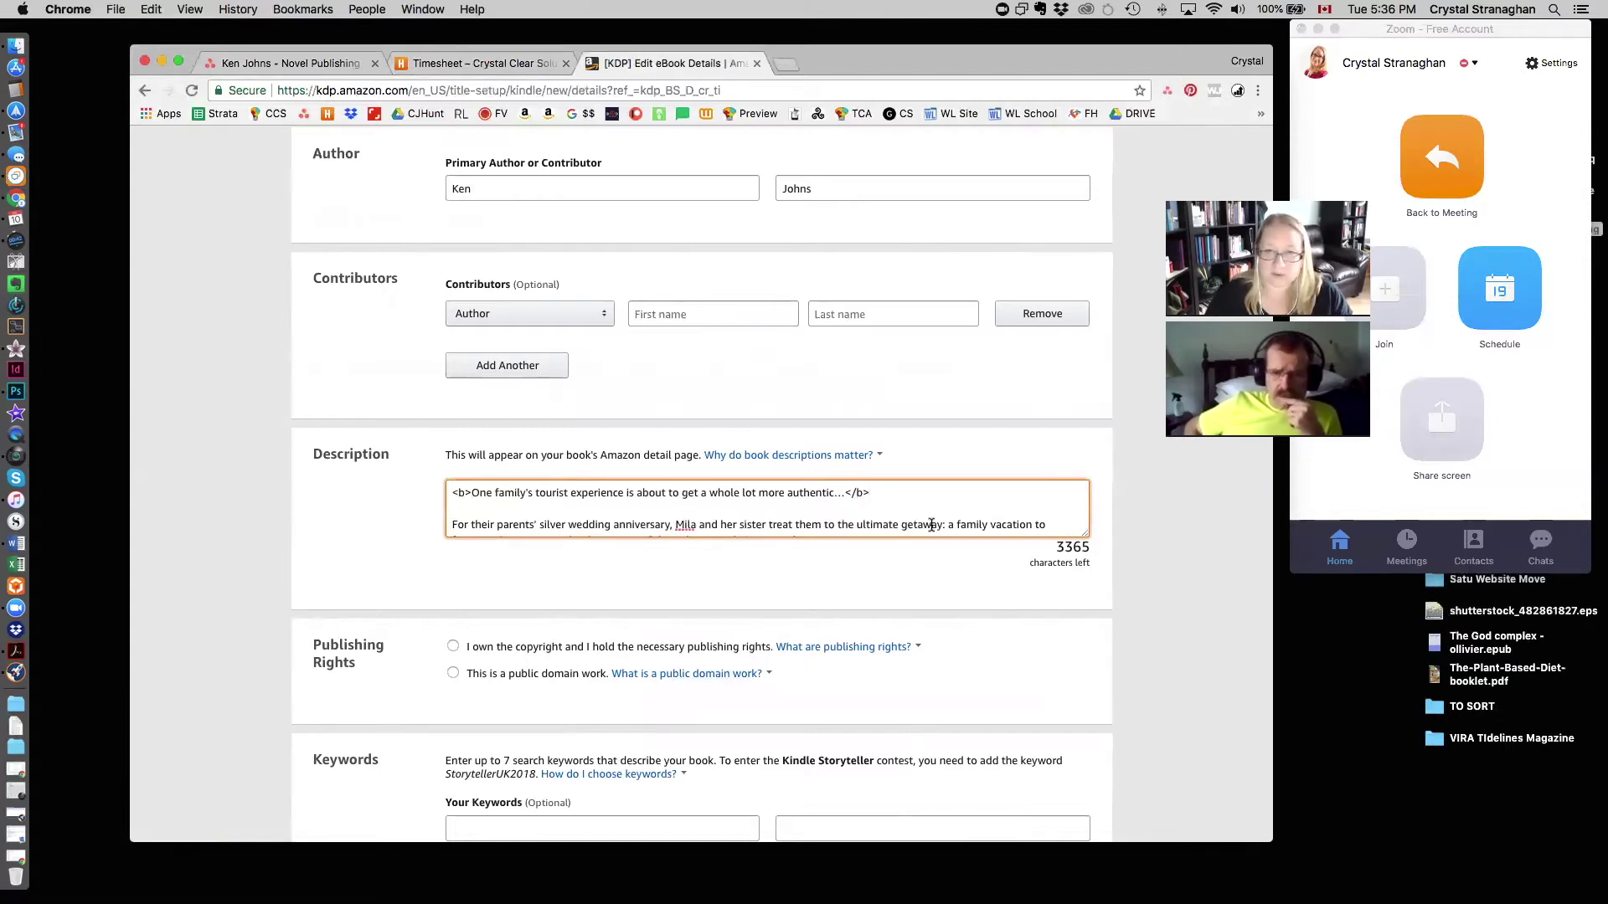
Step: Italicize the description's closing line, "A Split-Second Time Travel novel", by wrapping it in <i> and </i> tags
scroll(931, 519, down, 5)
scroll(929, 514, down, 5)
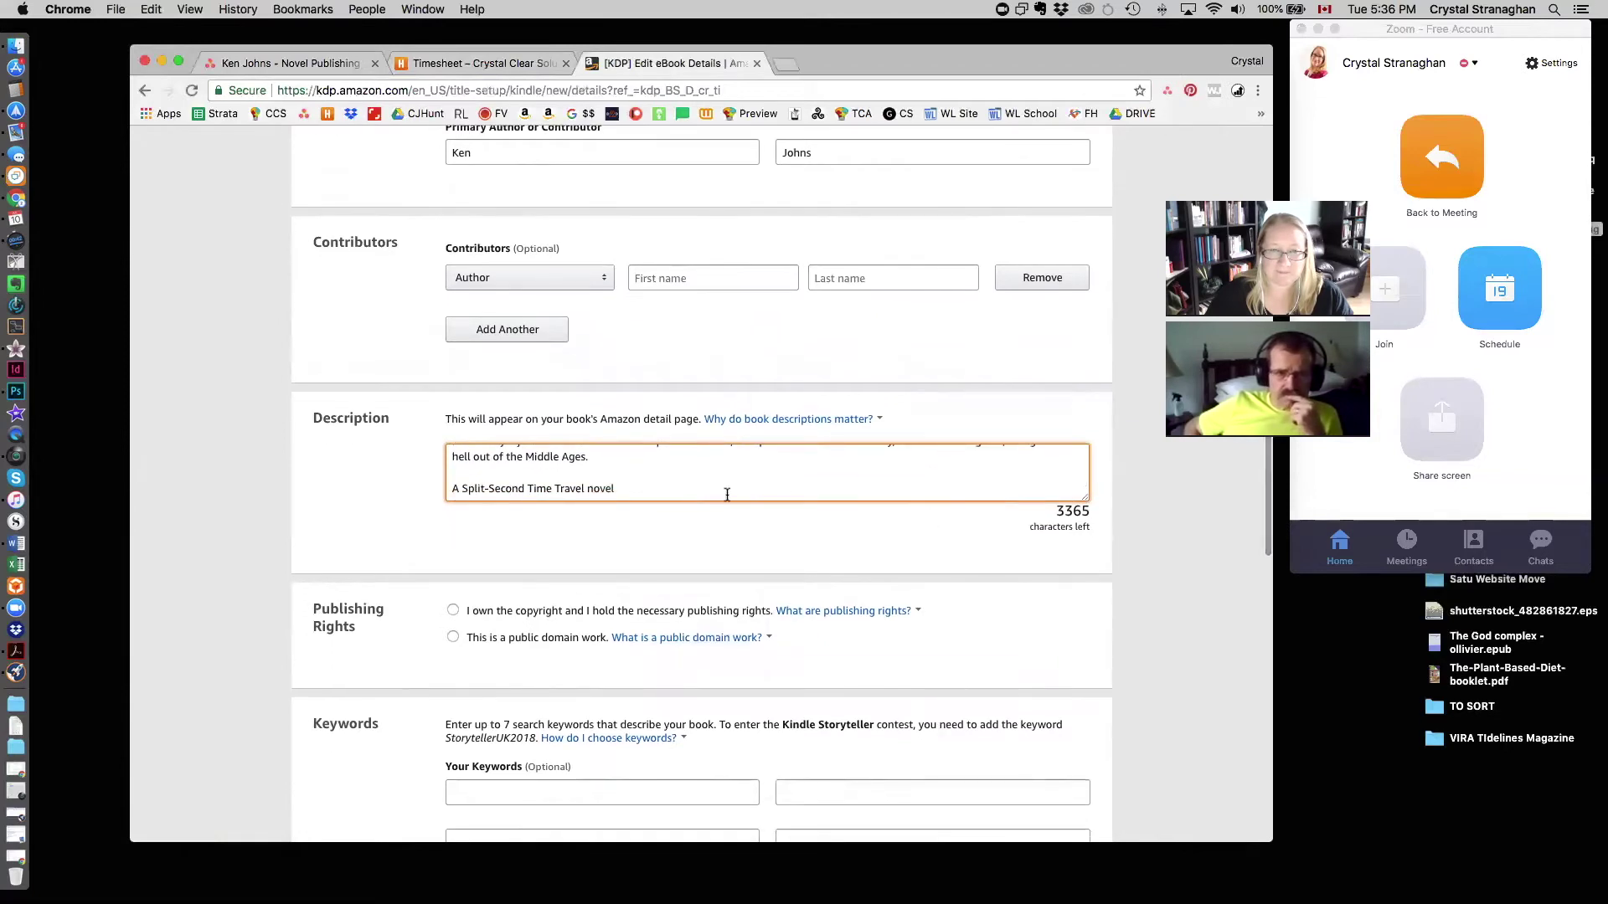
click(453, 487)
text(<i>)
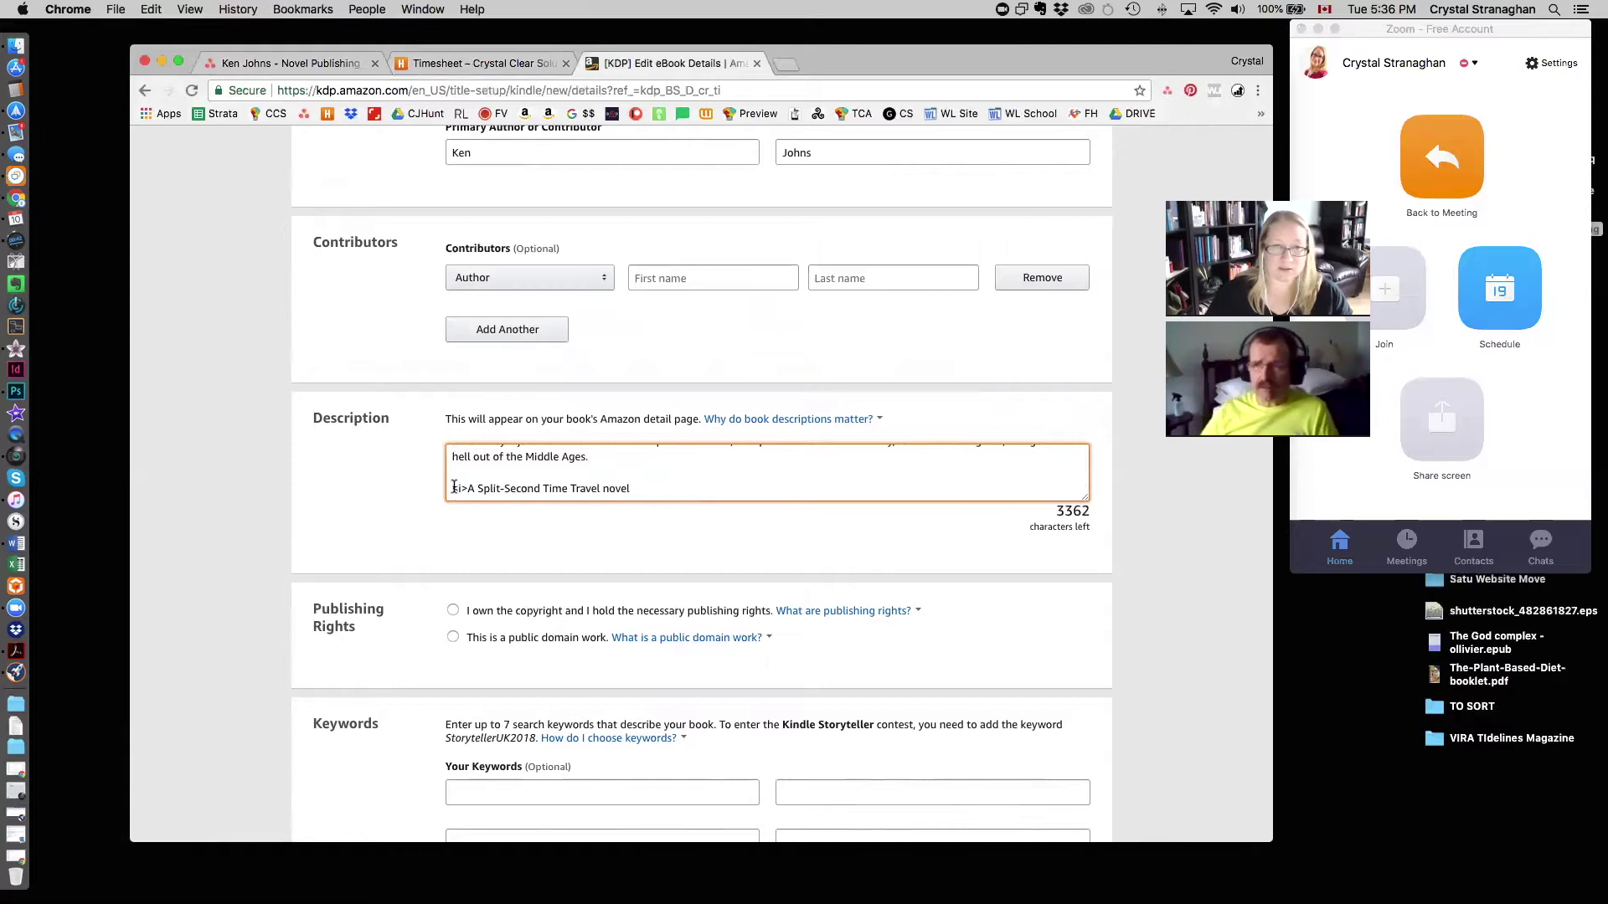
click(679, 484)
text(<)
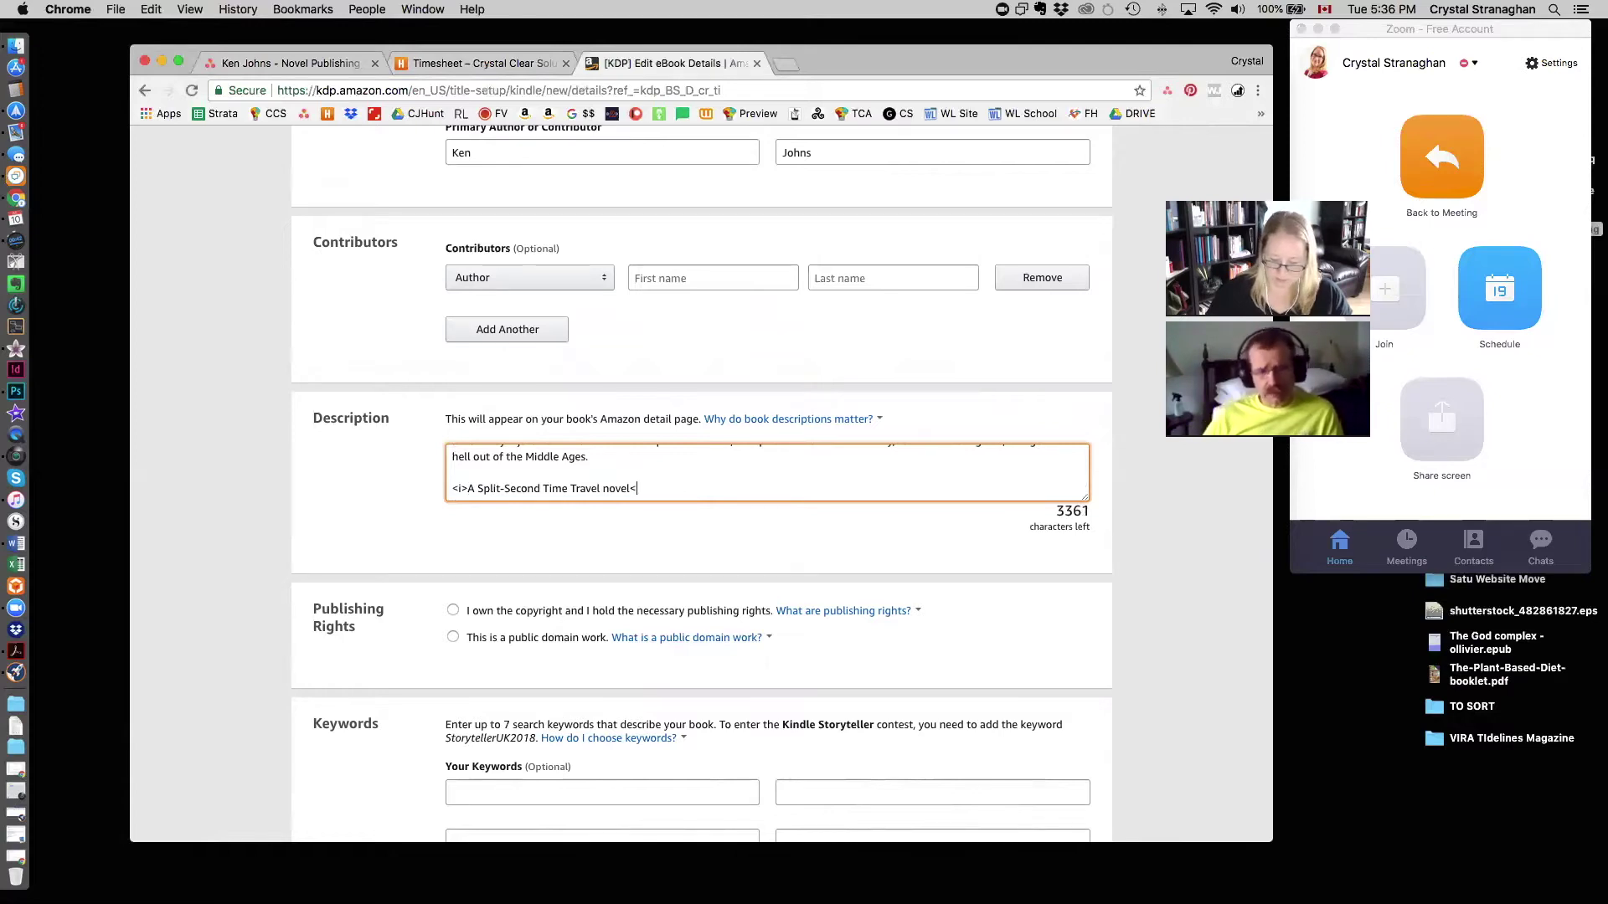
text(/i>)
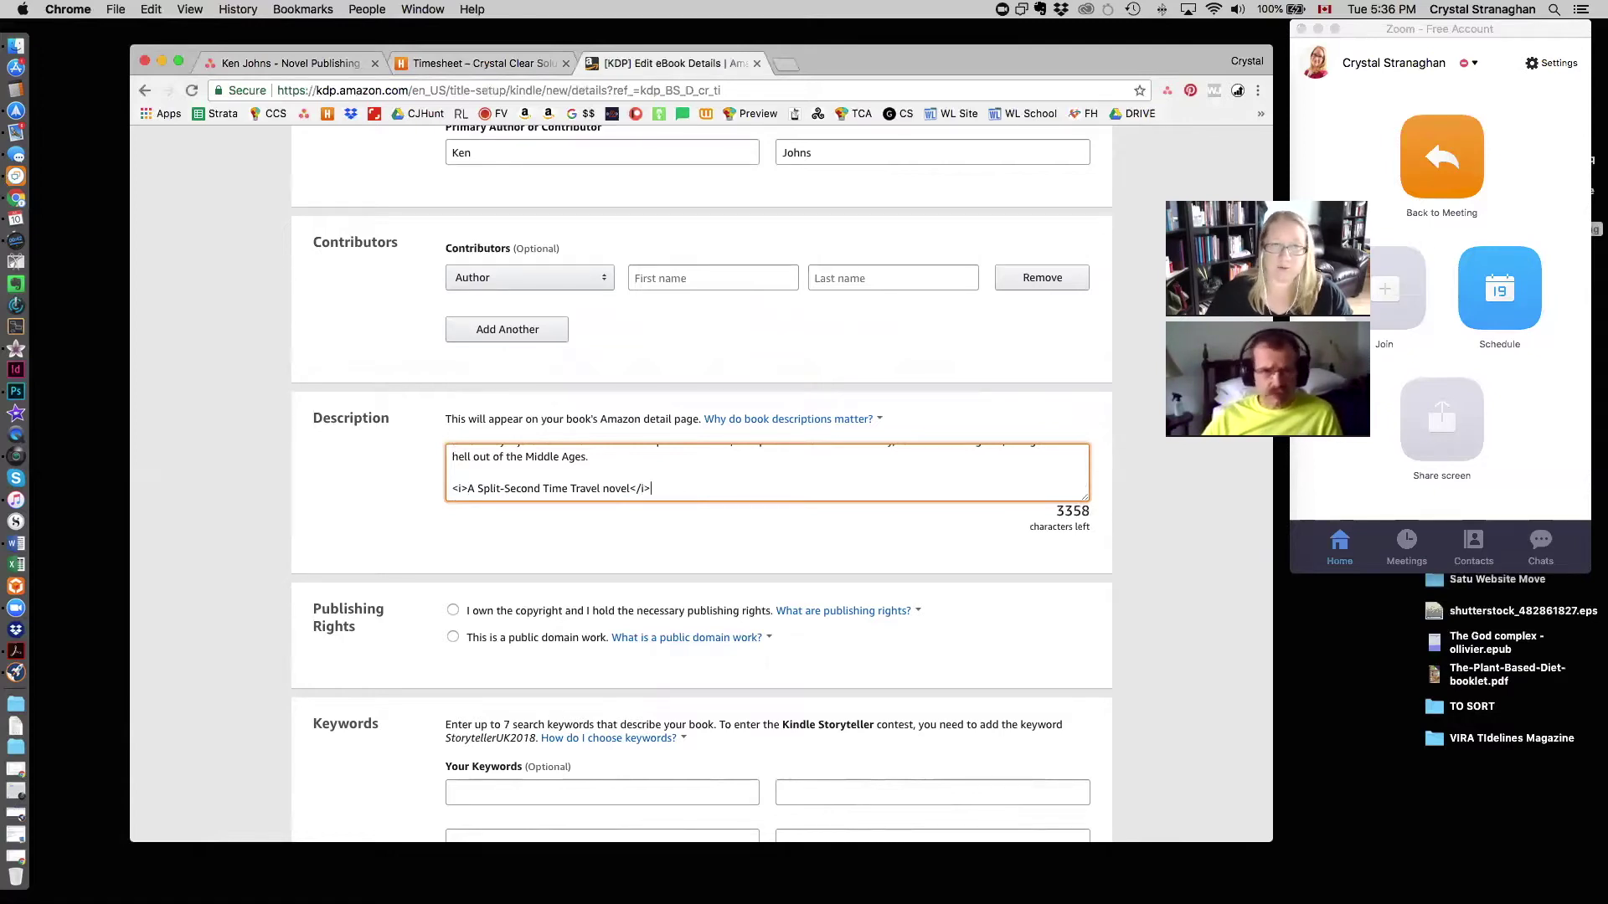
double_click(628, 489)
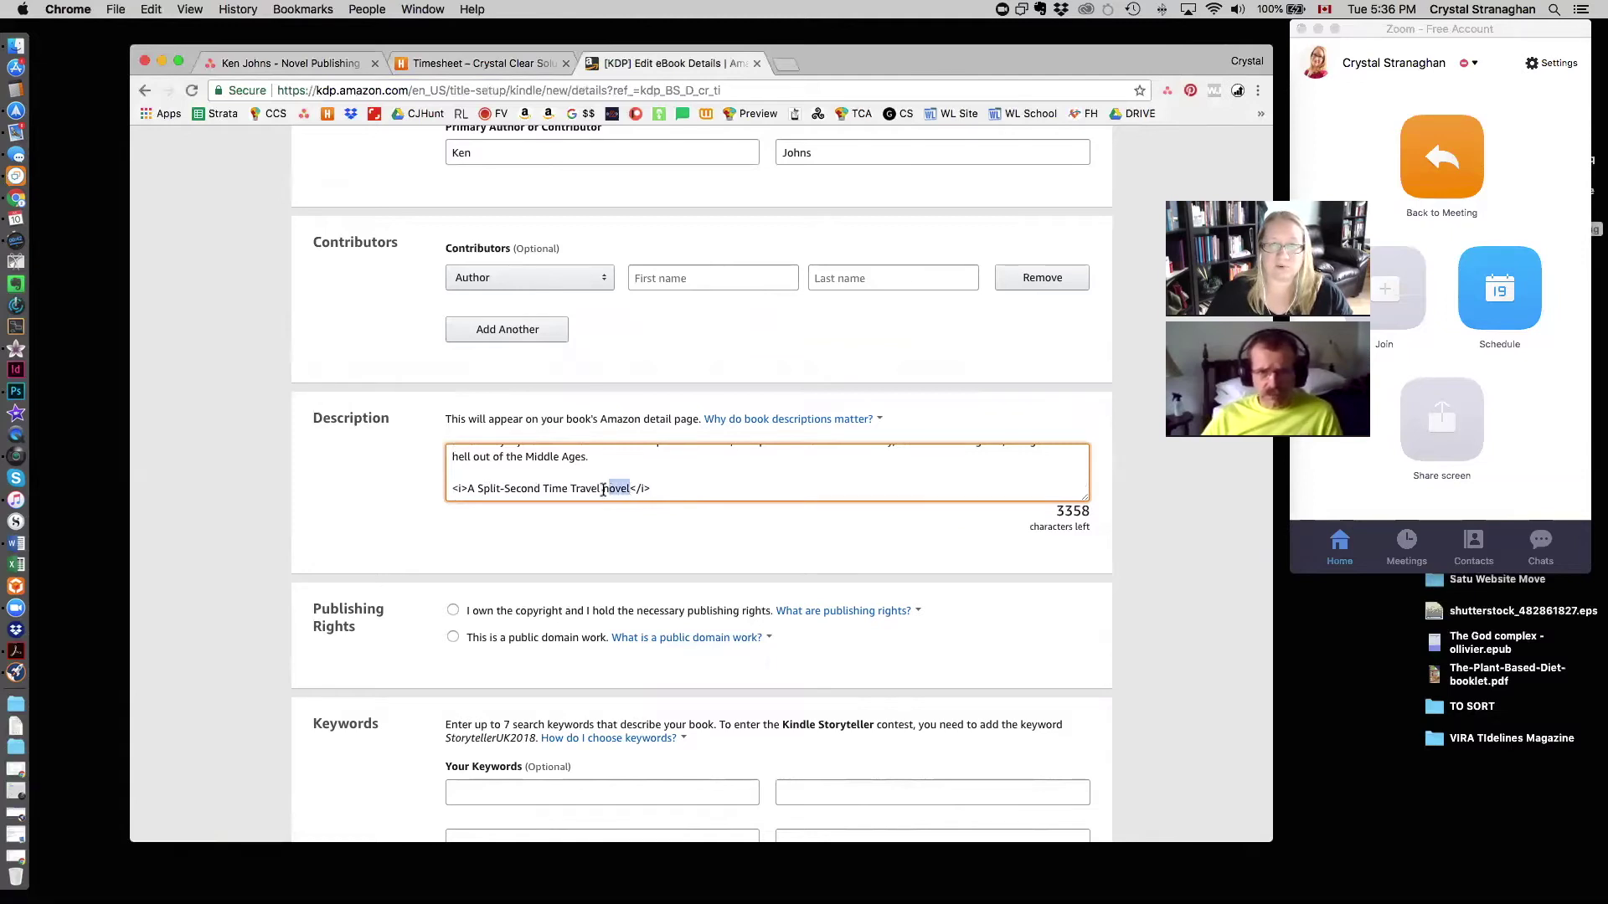
click(765, 488)
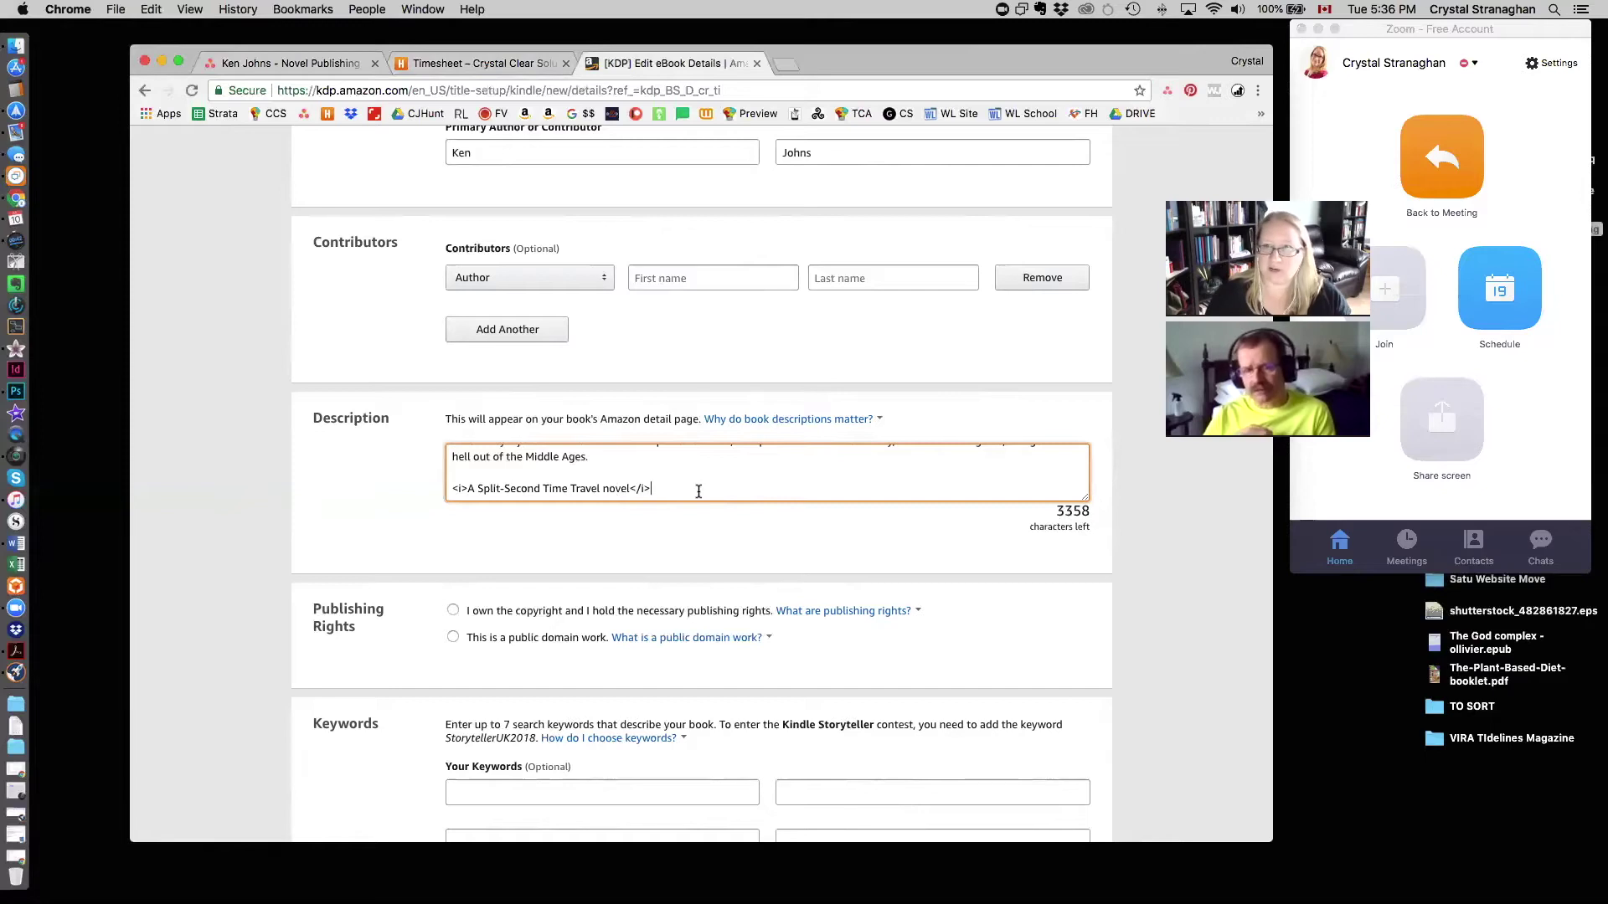
click(762, 549)
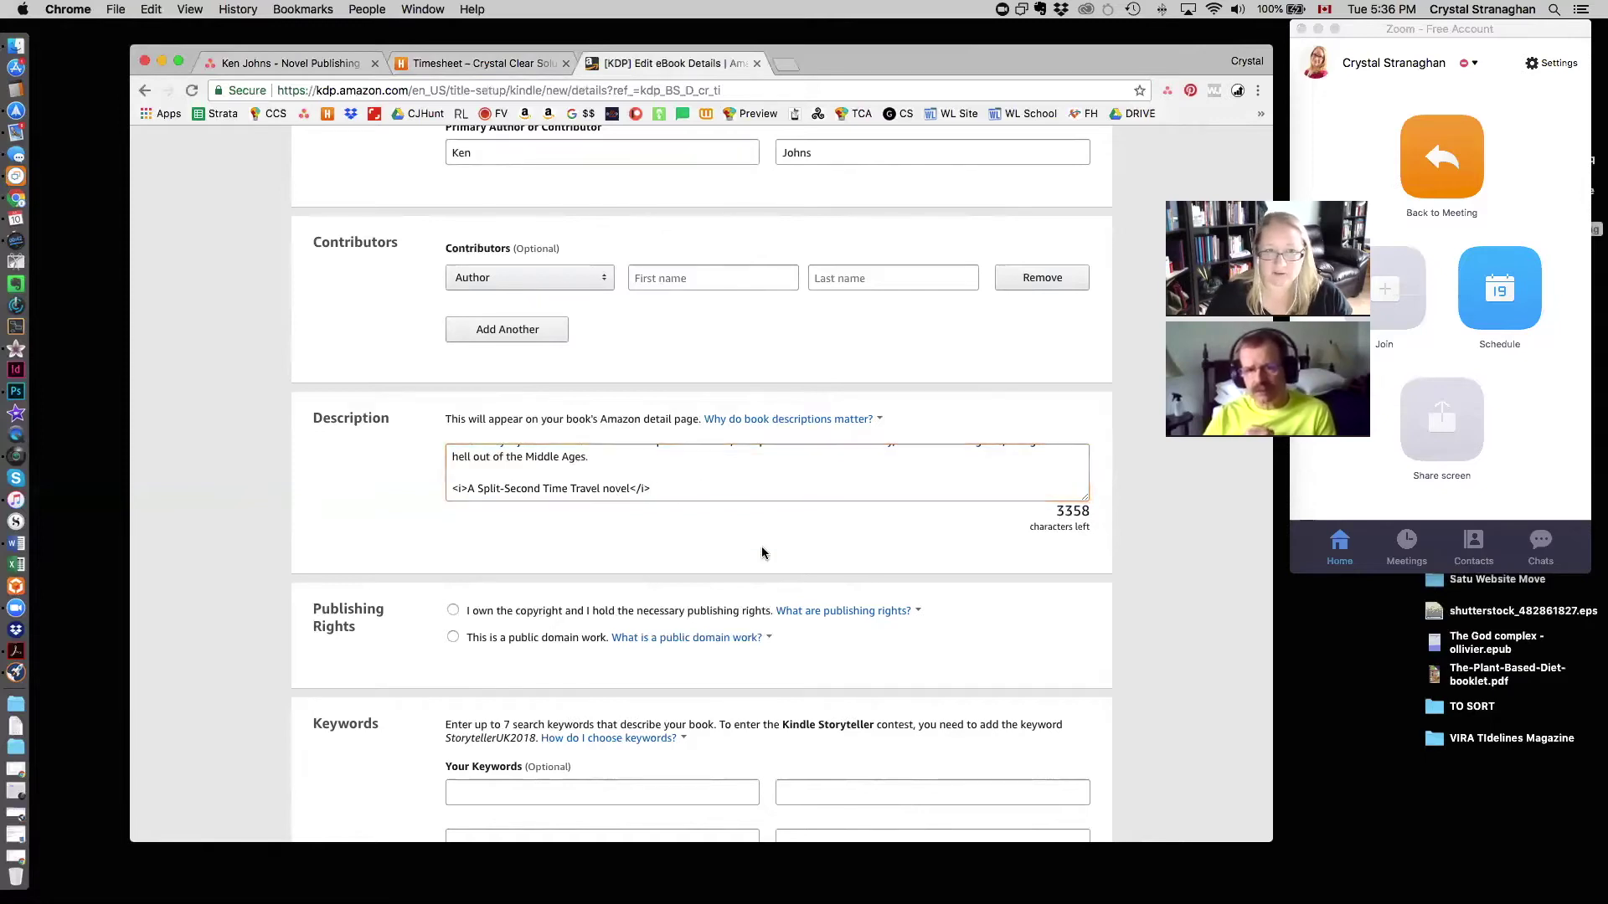
Step: Declare under Publishing Rights that you own the copyright and hold the necessary publishing rights
scroll(762, 548, down, 1)
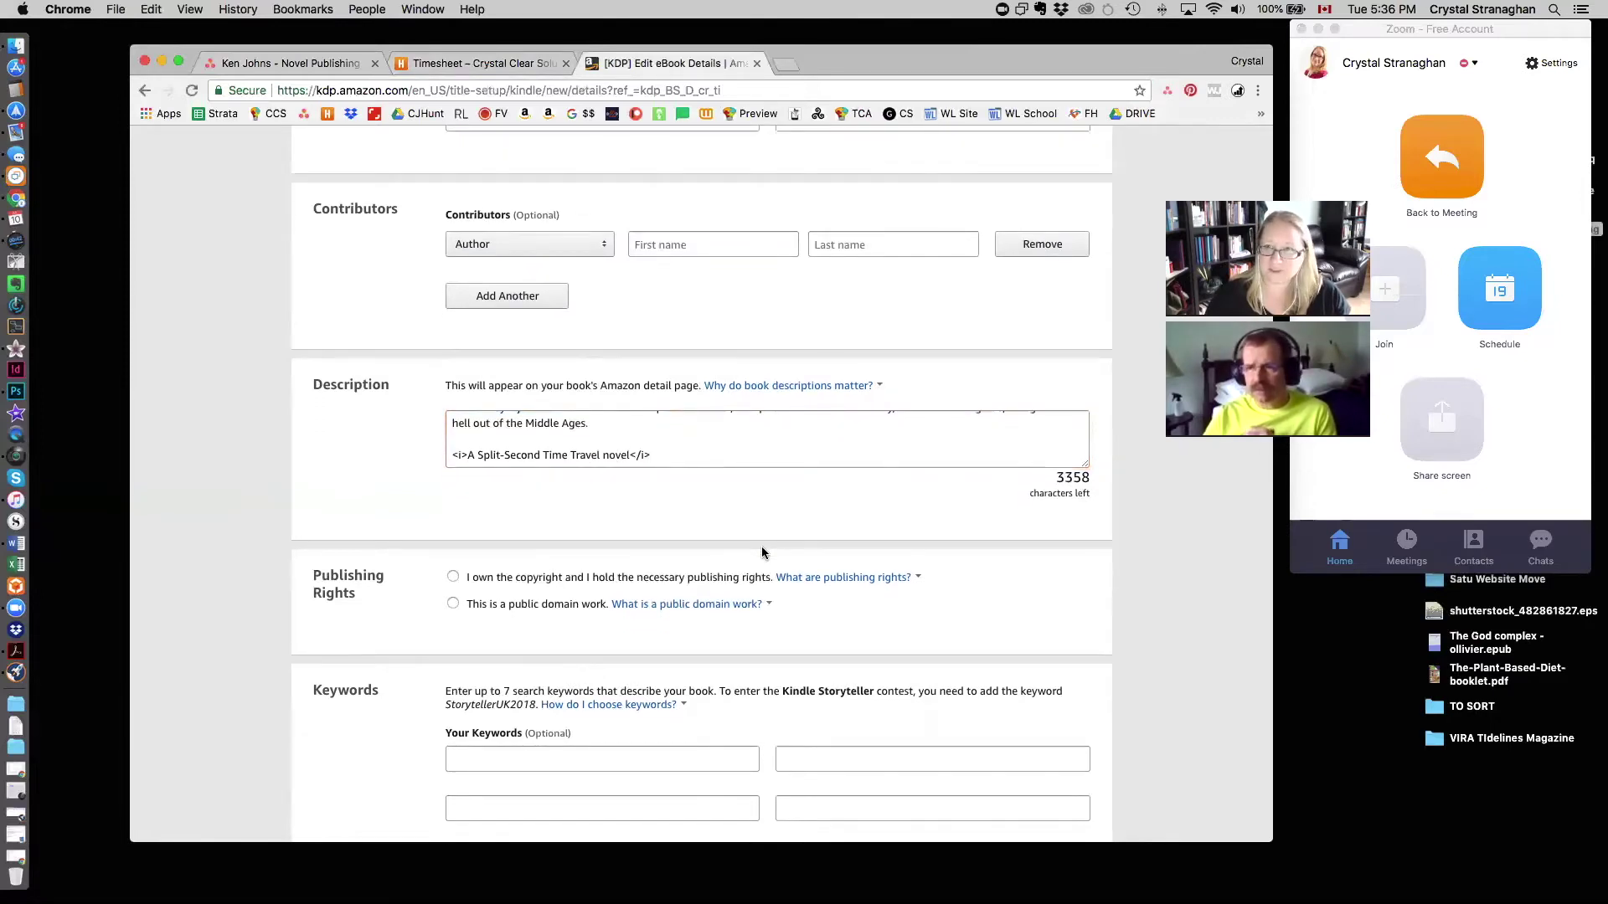
scroll(761, 552, down, 4)
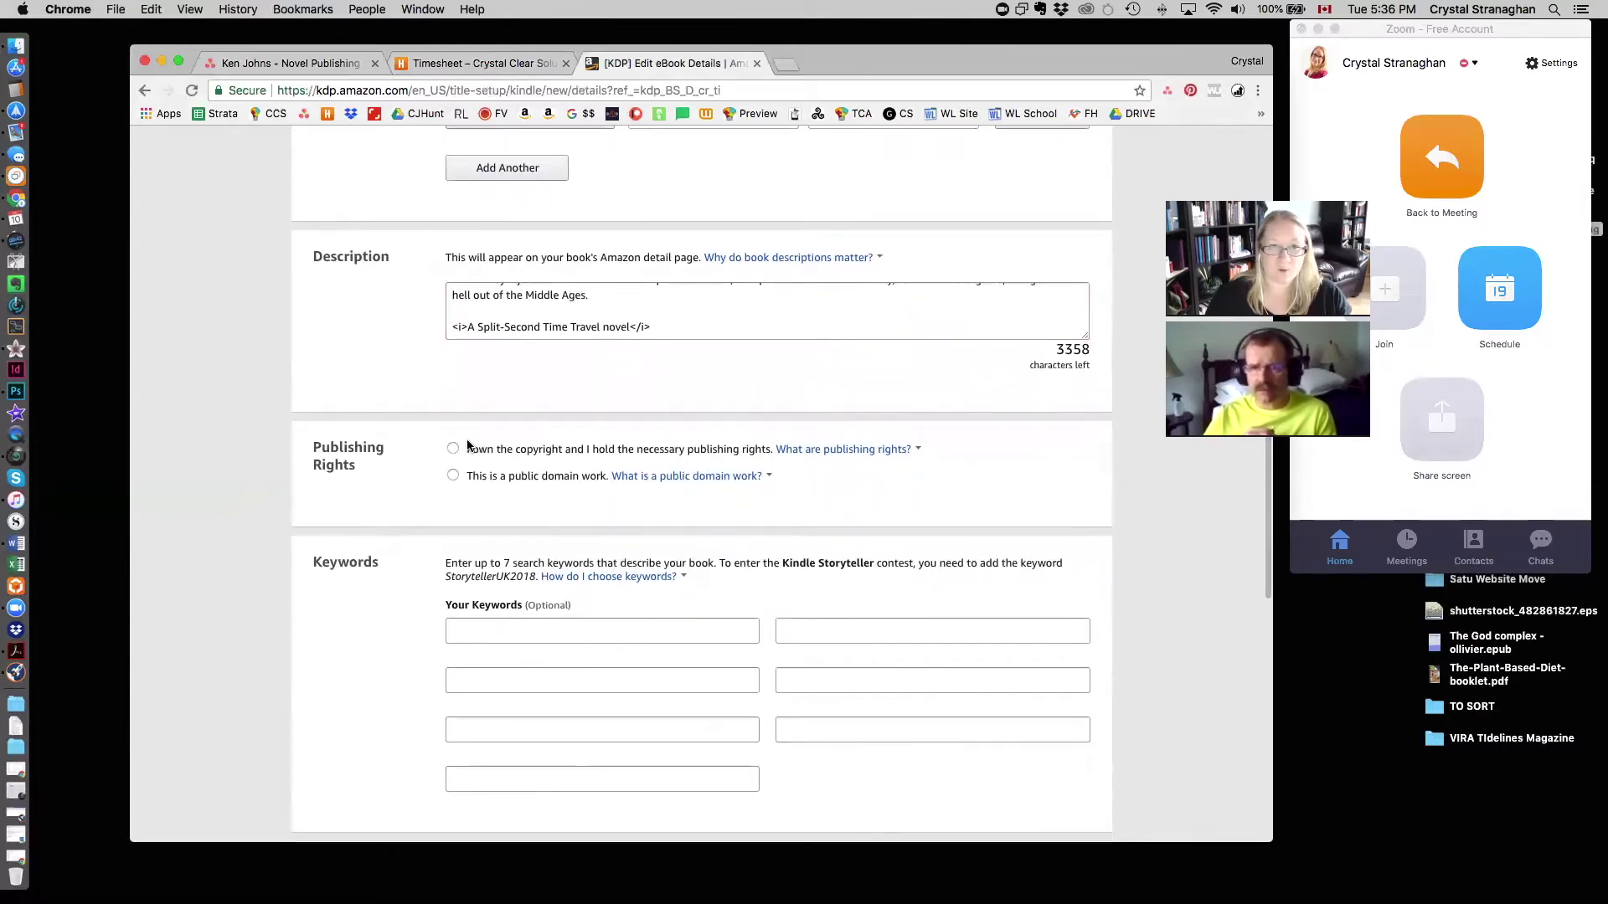
click(452, 452)
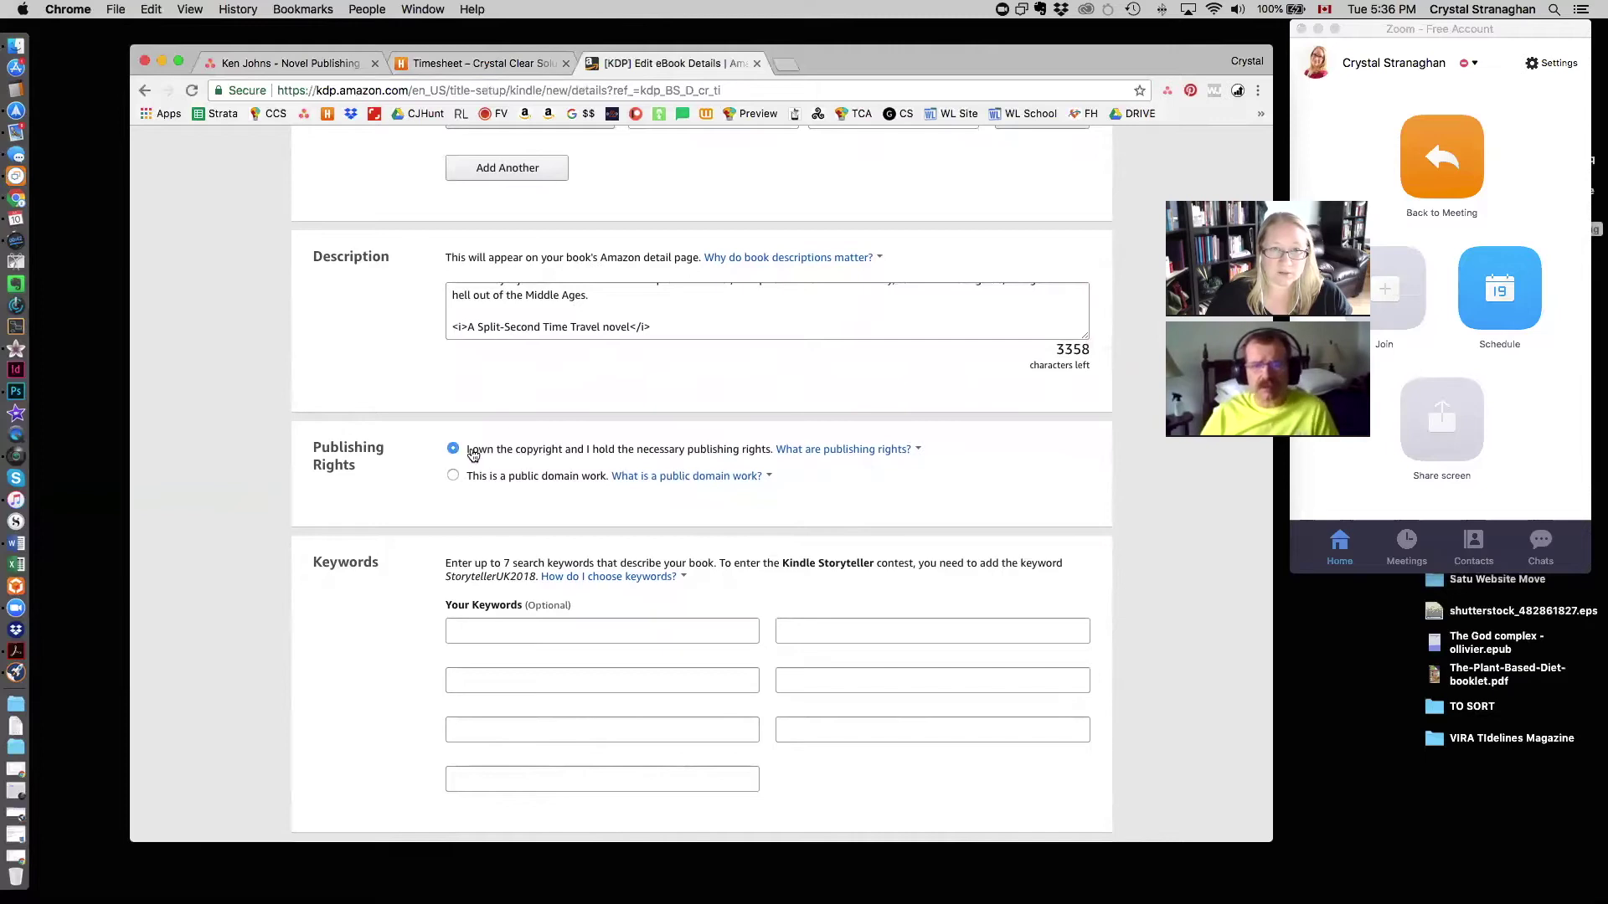
Step: Arrange the windows so the prepared keyword notes are visible beside the form's Keywords section, and move the video thumbnails clear of the fields
scroll(888, 500, down, 4)
scroll(888, 500, down, 4)
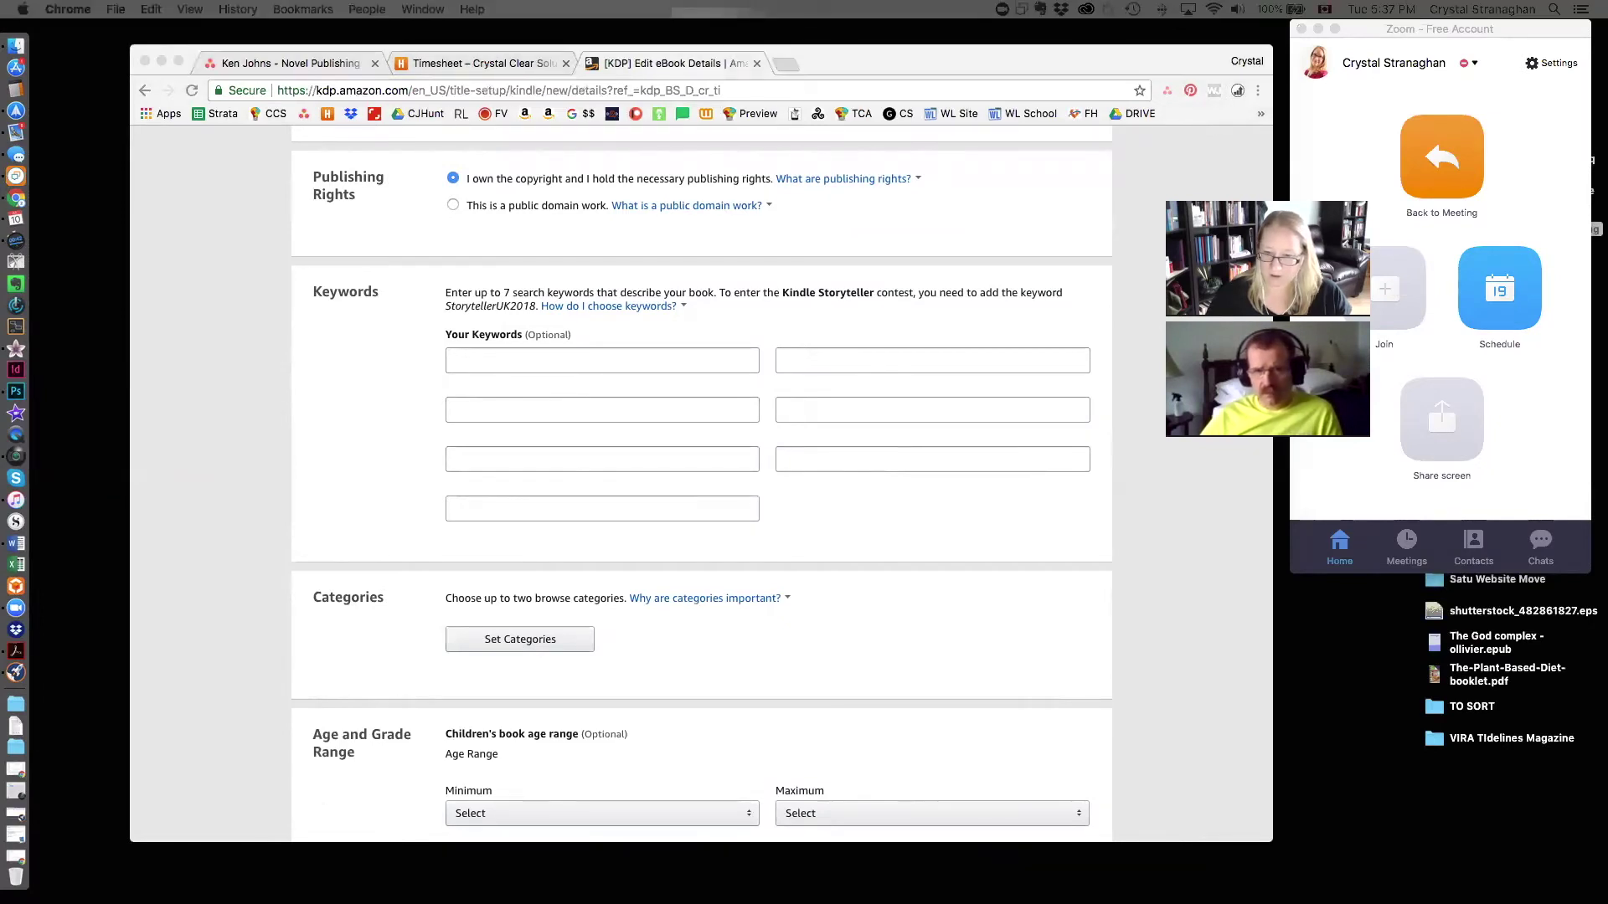
drag(746, 901, 0, 69)
drag(855, 55, 1179, 53)
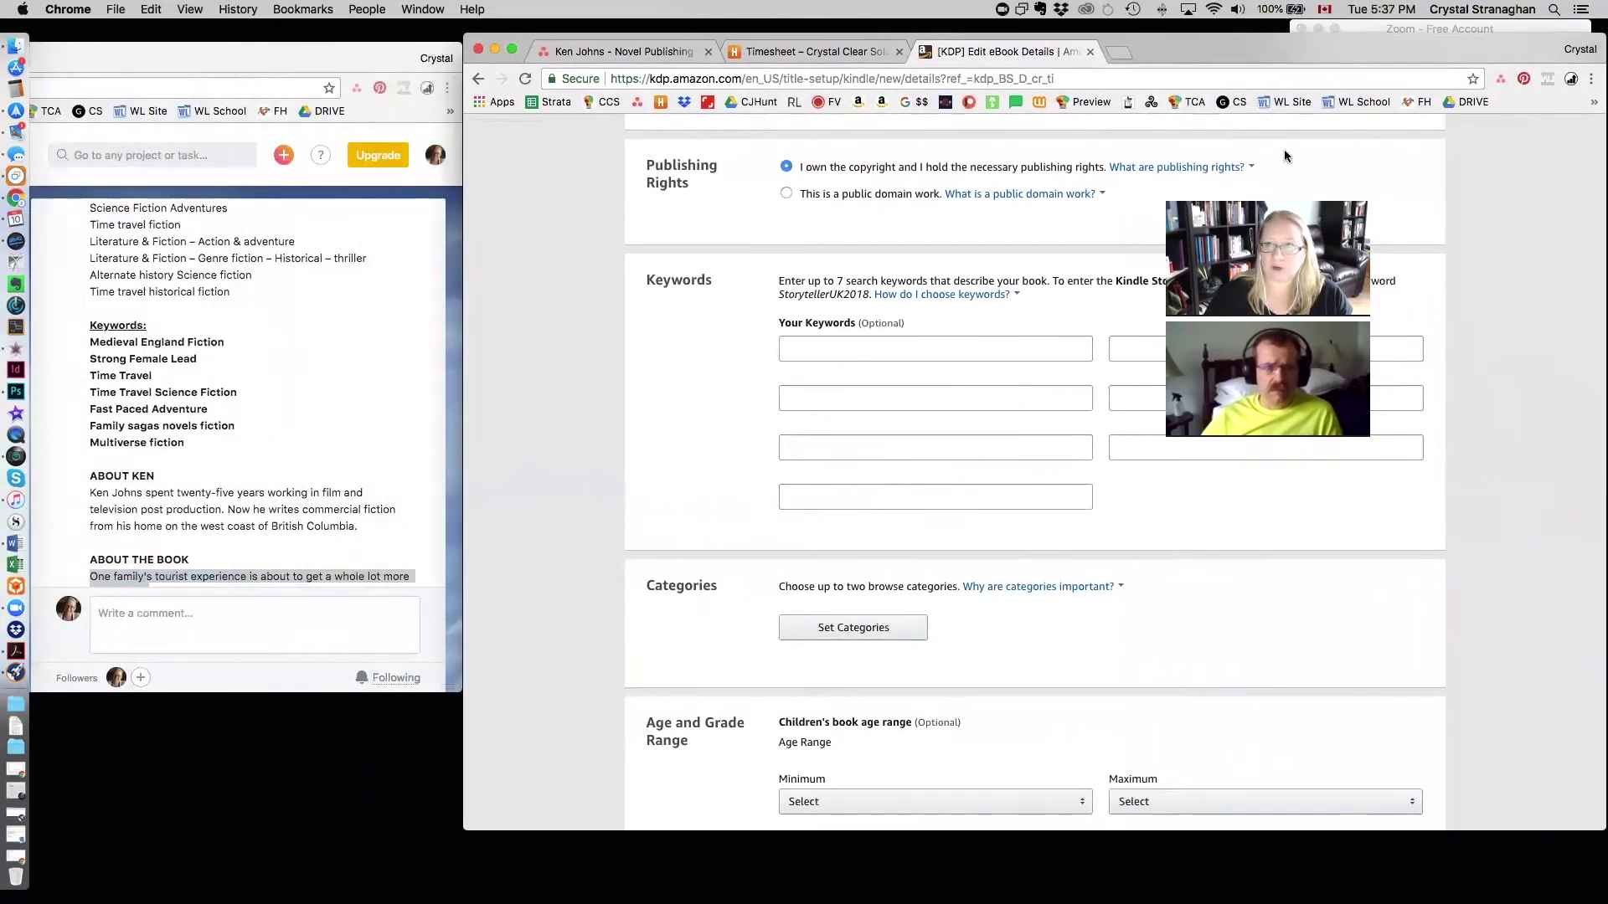
drag(1268, 193, 1495, 622)
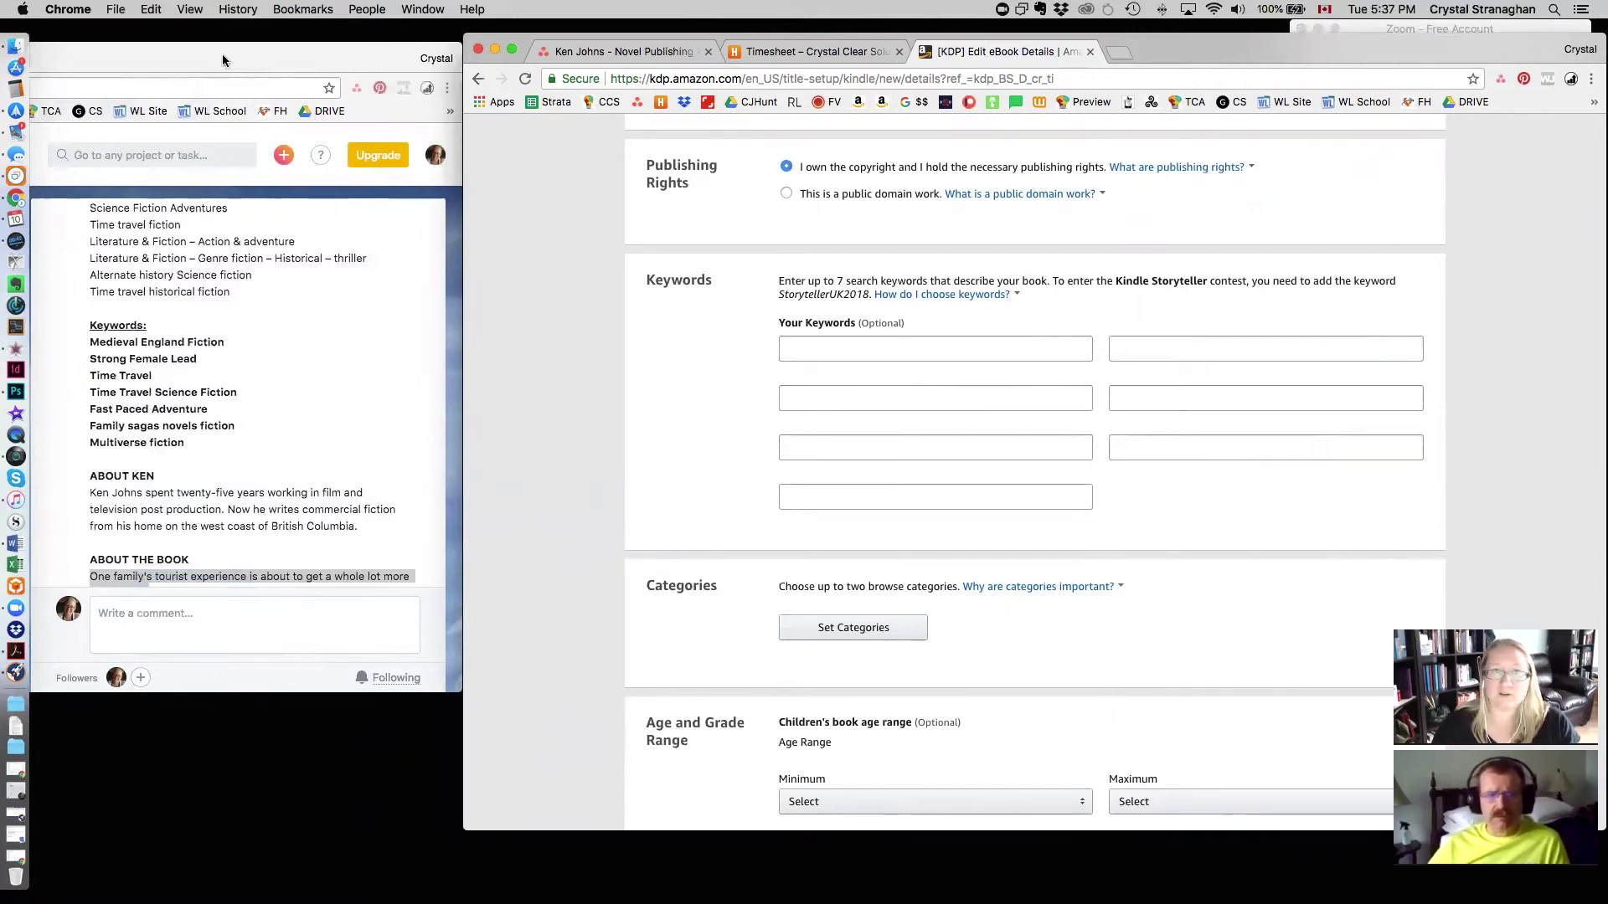
Step: Switch to KDP Rocket and examine the keyword research for "medieval england" and "strong female lead", then minimize it
click(16, 814)
click(706, 258)
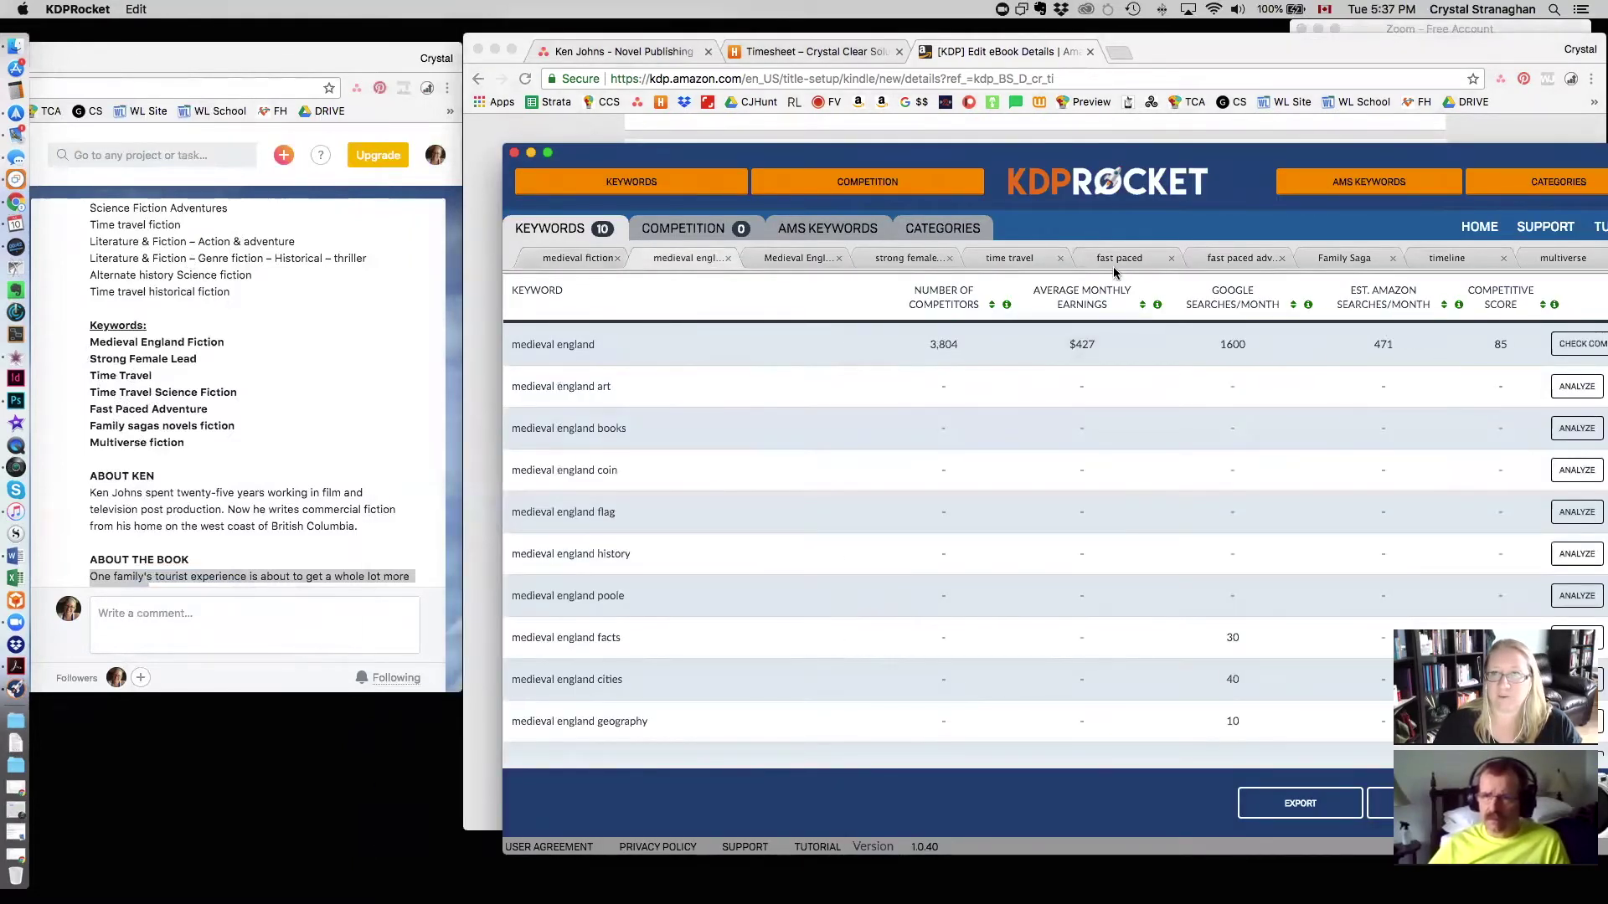
click(801, 258)
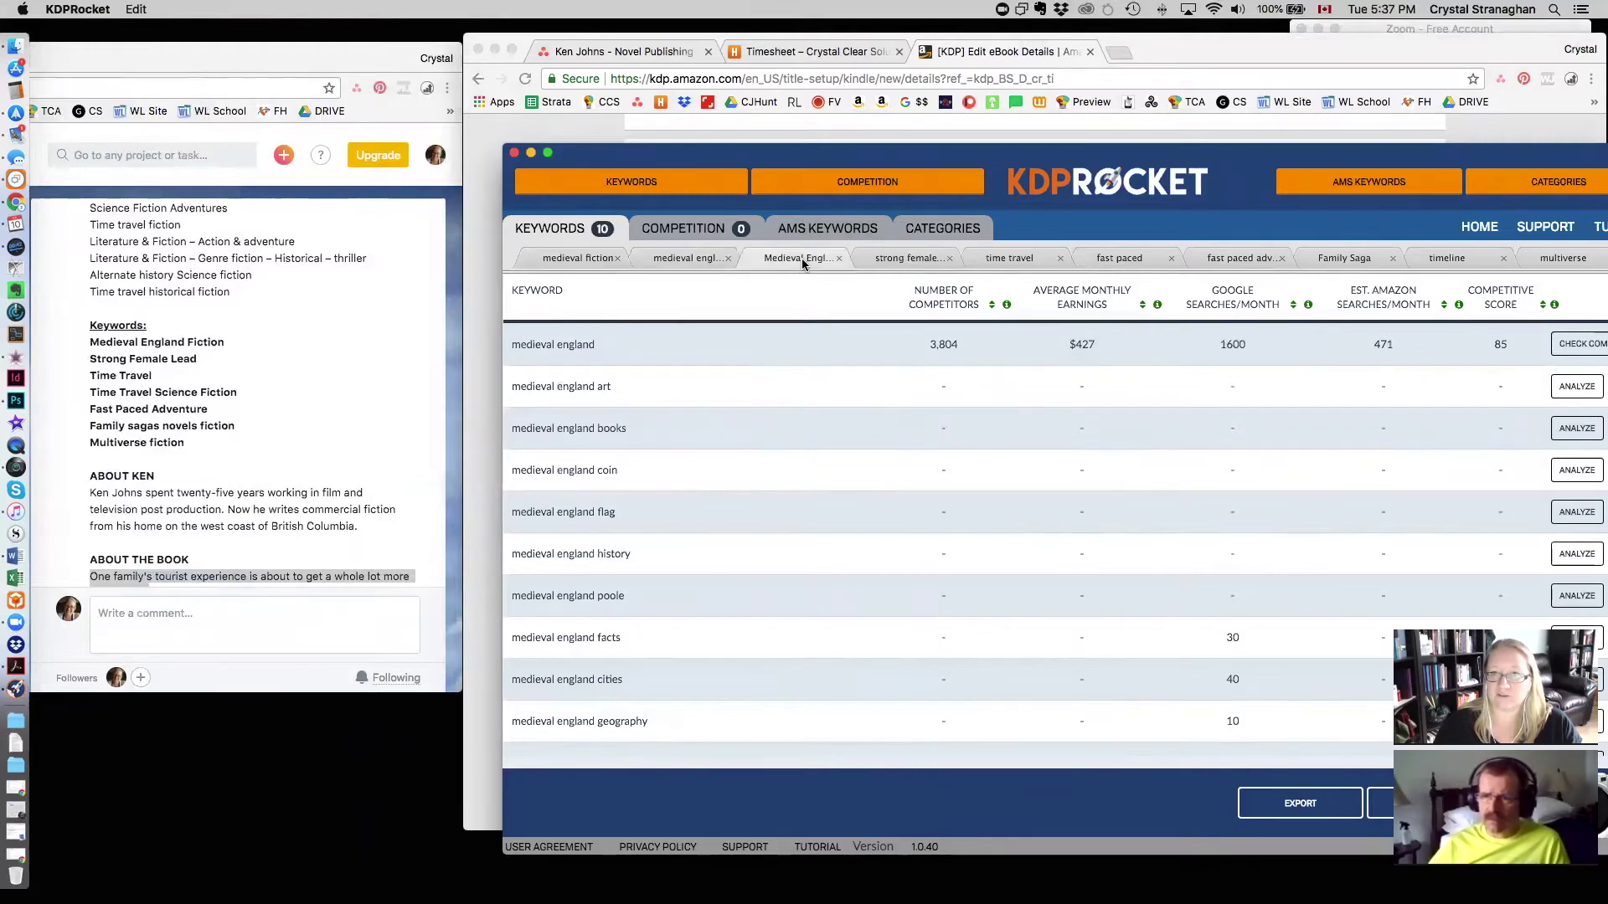
click(917, 258)
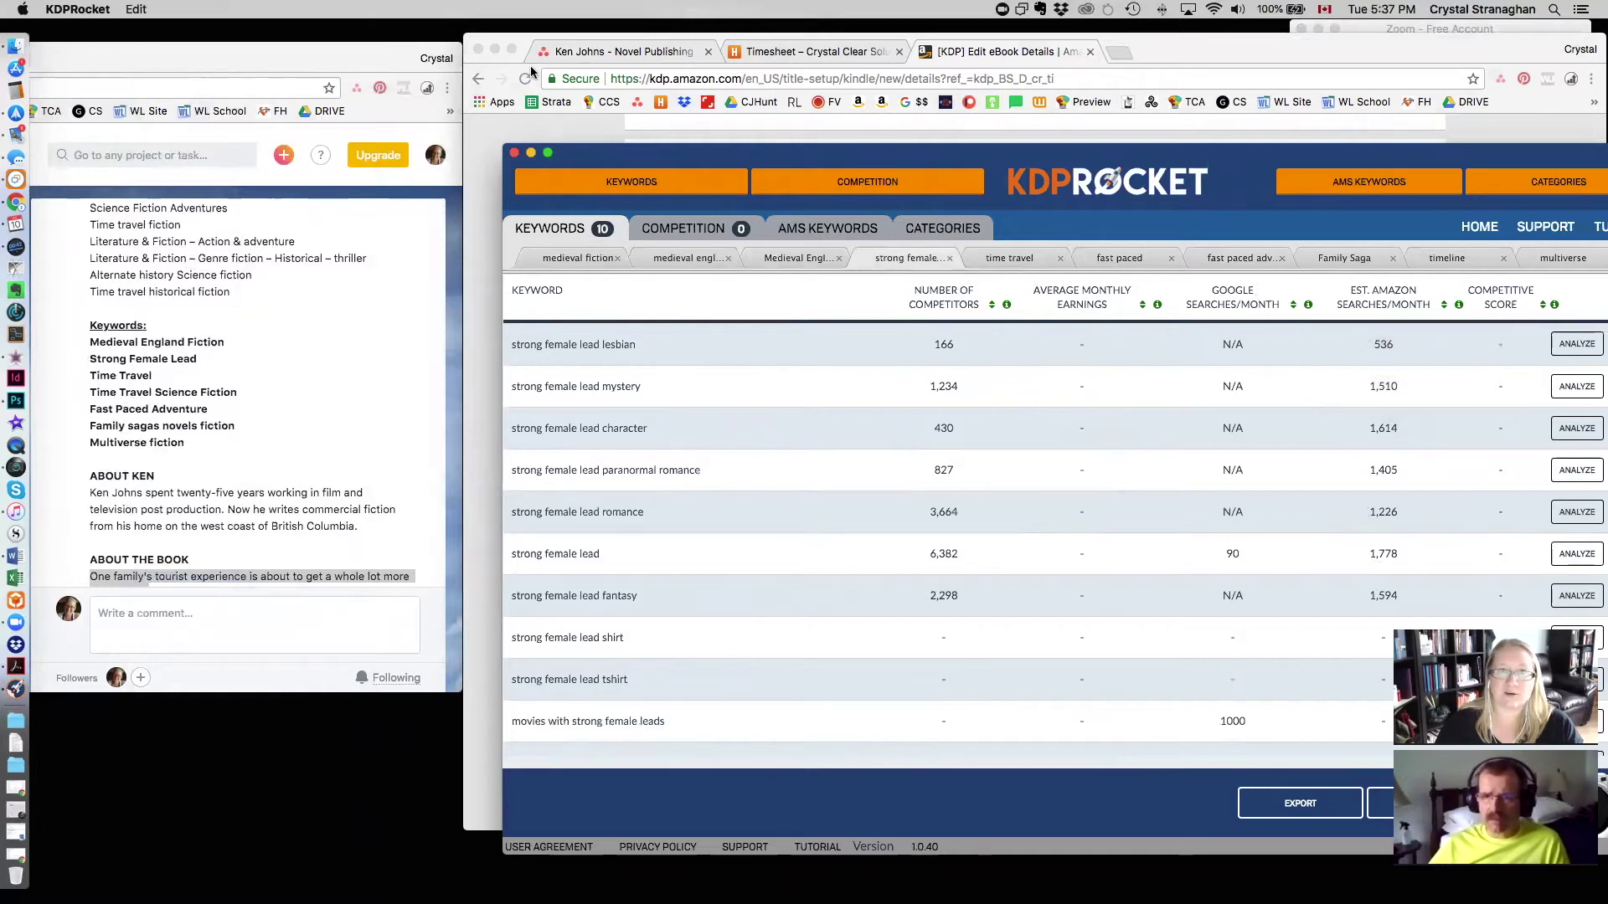
click(531, 153)
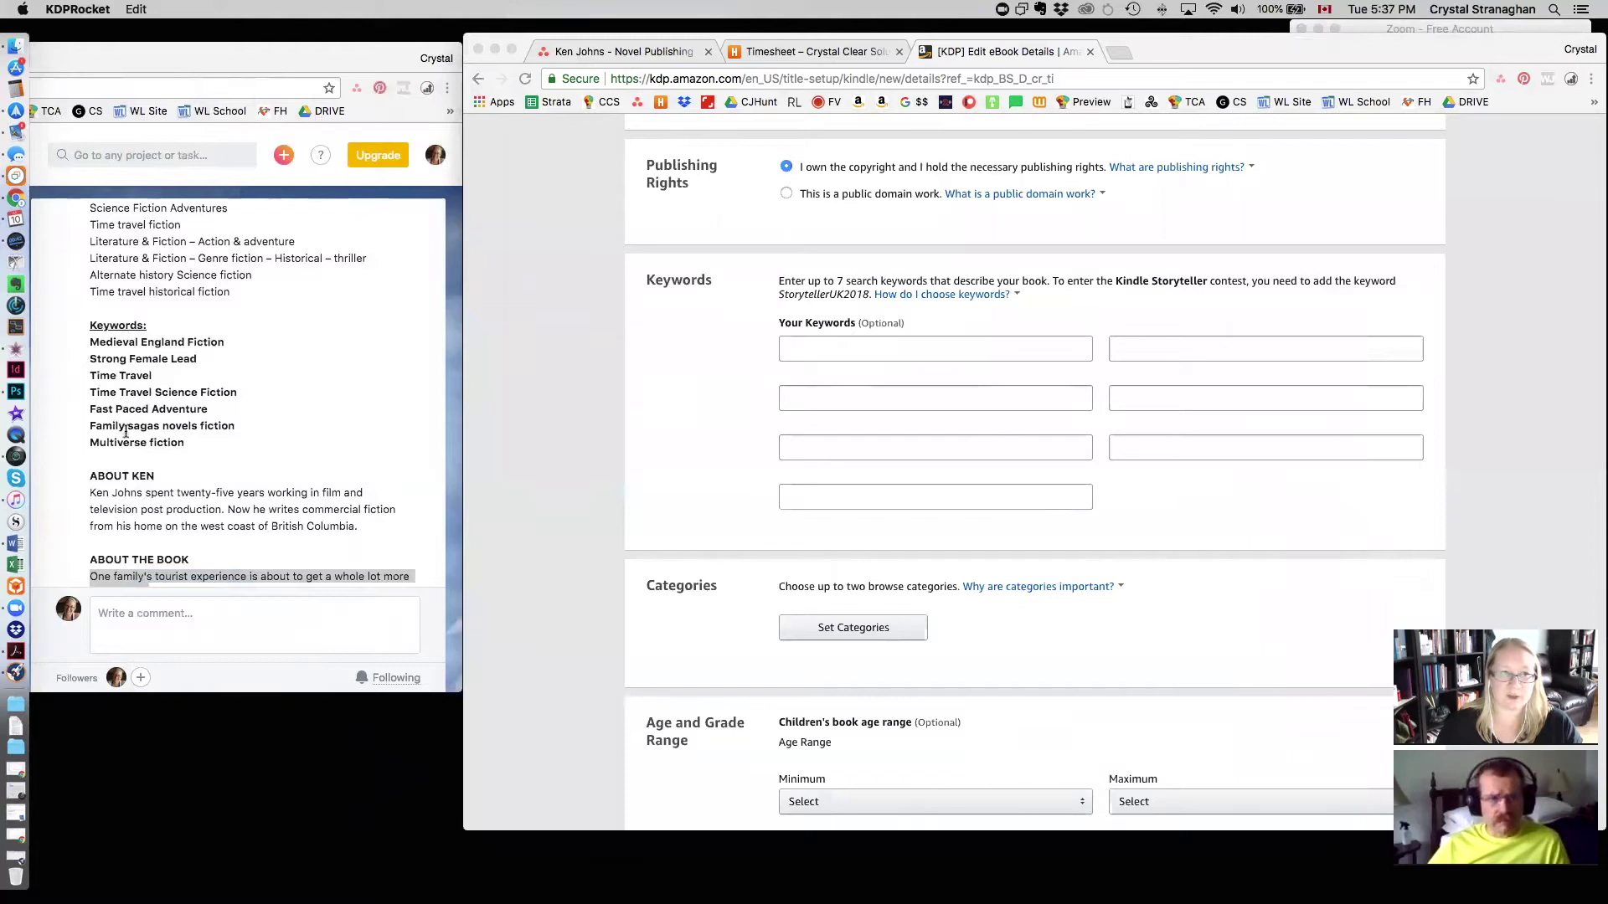
Step: Copy "Medieval England Fiction" and "Strong Female Lead" from the notes into the first two keyword fields of the first column
drag(220, 342, 71, 347)
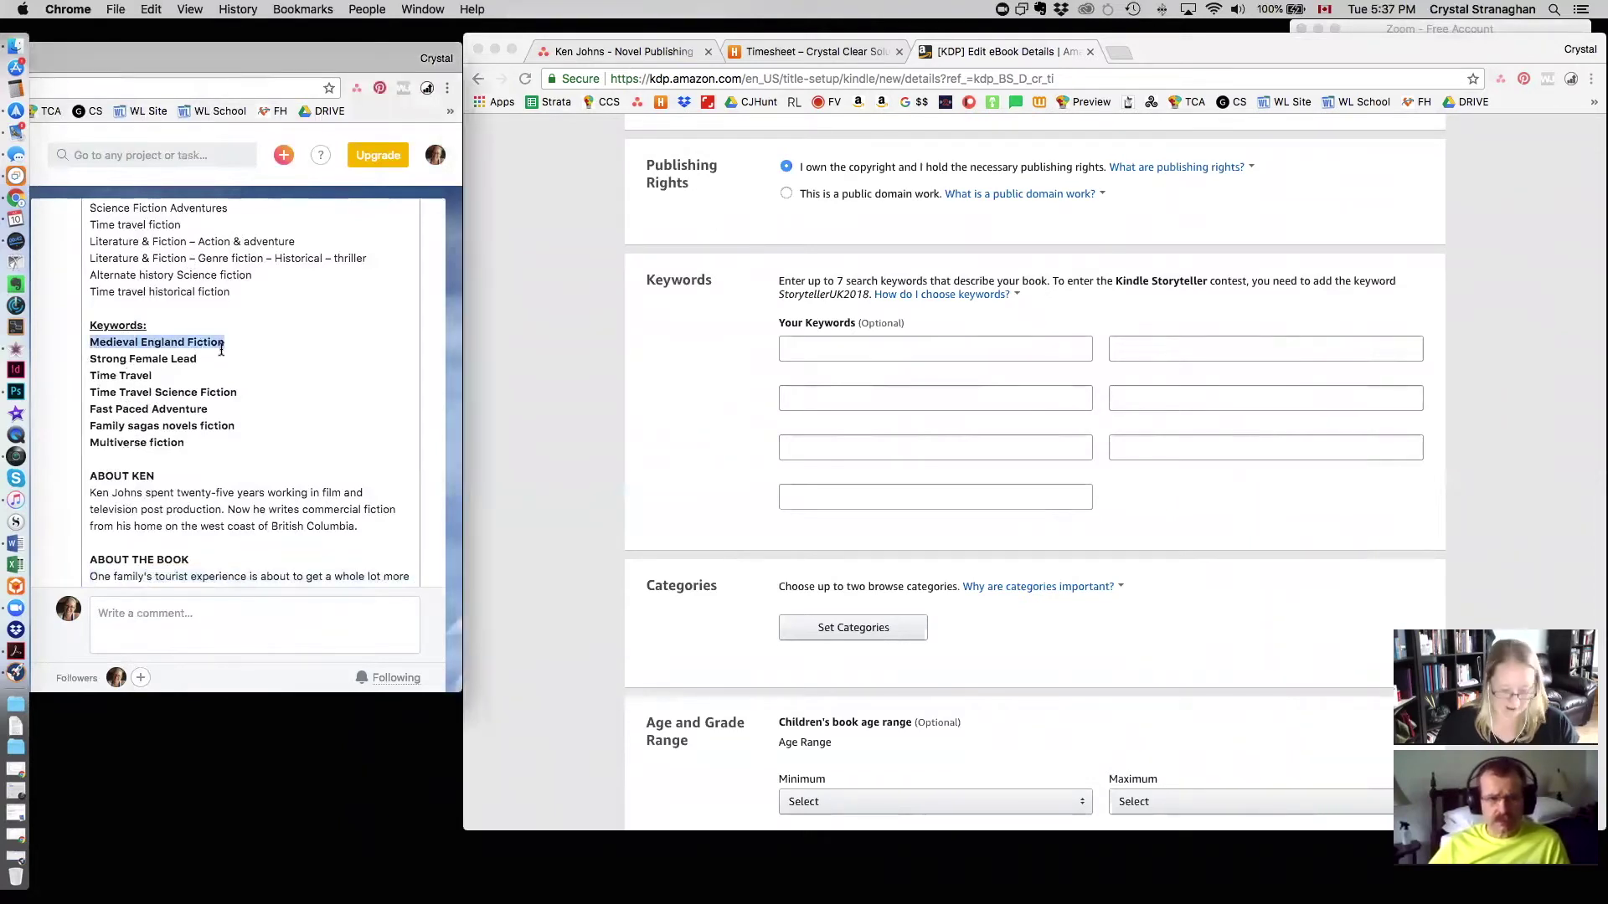
click(812, 349)
click(821, 350)
text(Medieval England Fiction)
click(181, 362)
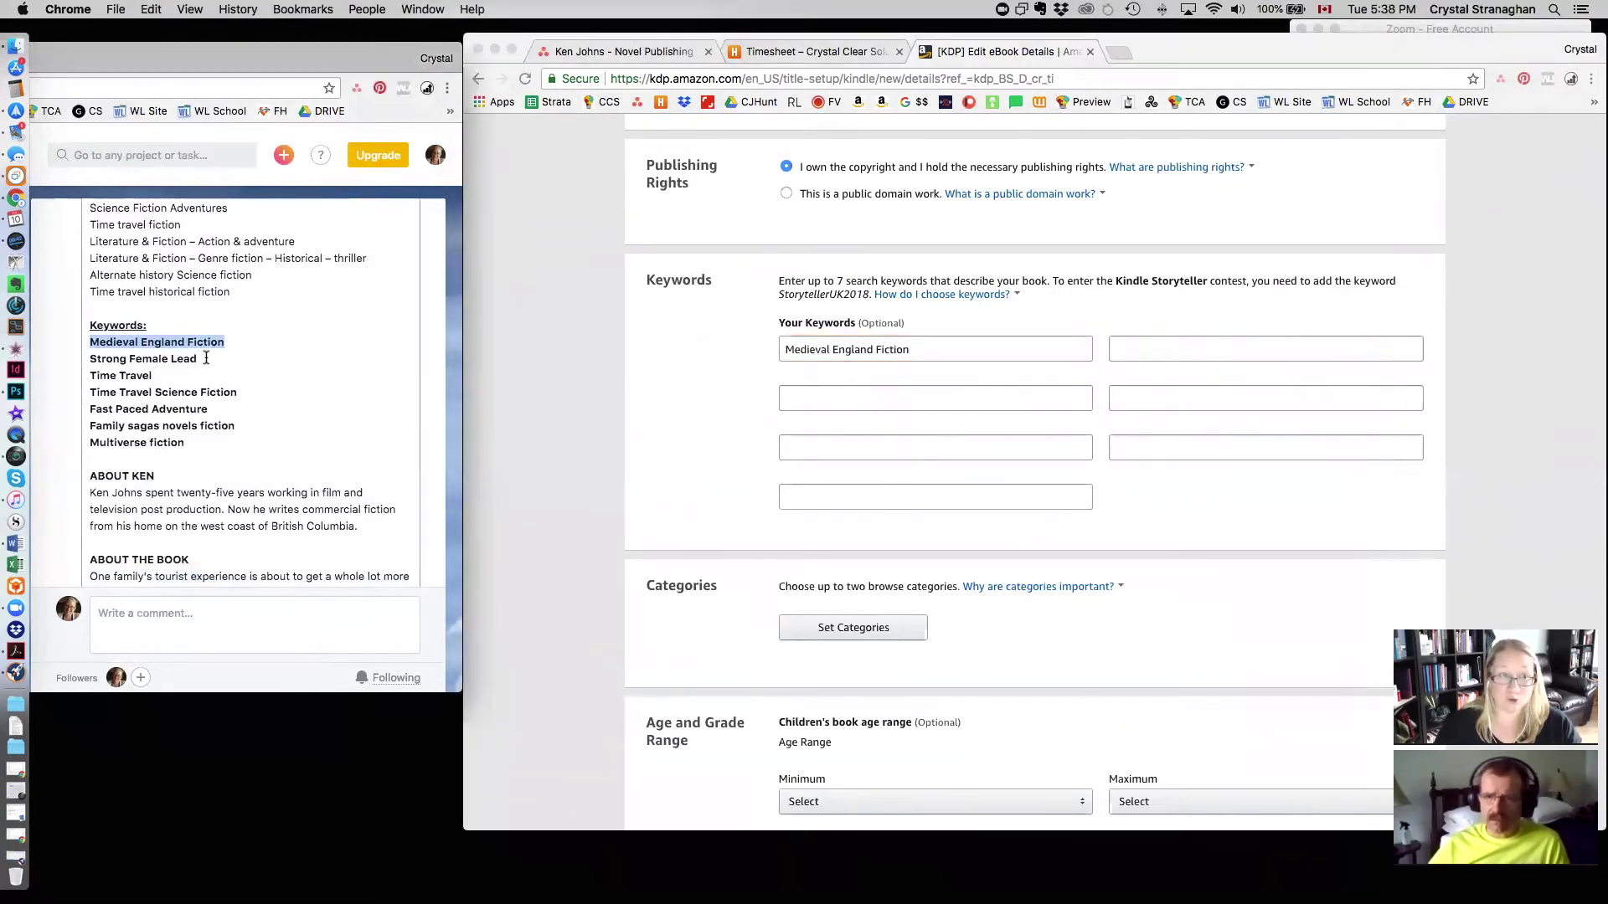
drag(198, 359, 84, 359)
key(super+c)
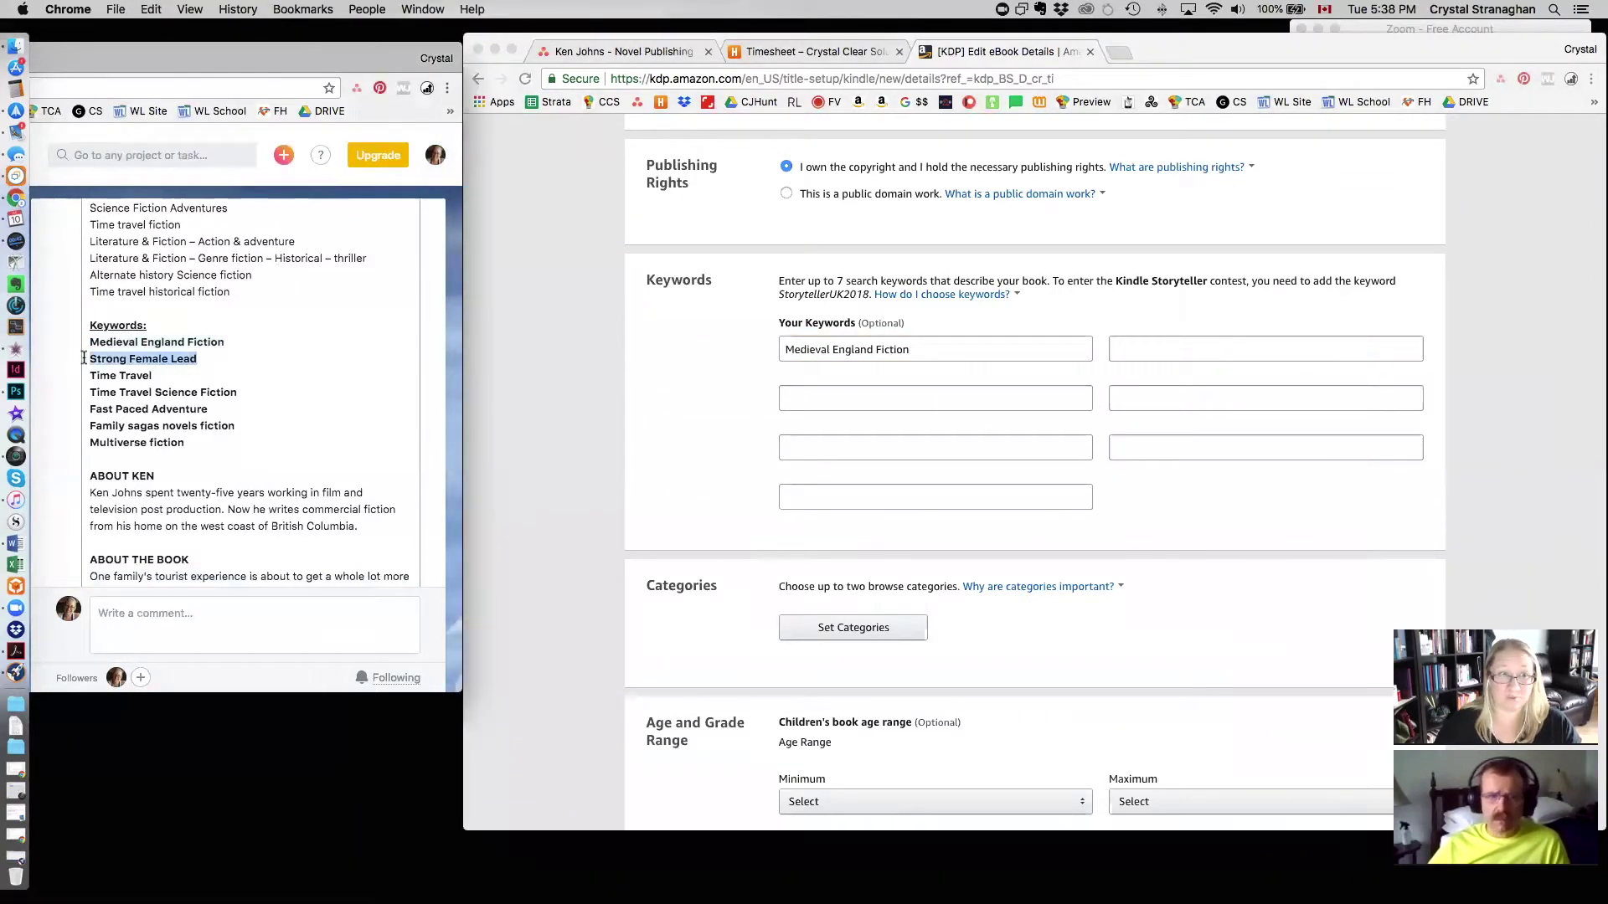
click(817, 398)
click(816, 400)
key(super+v)
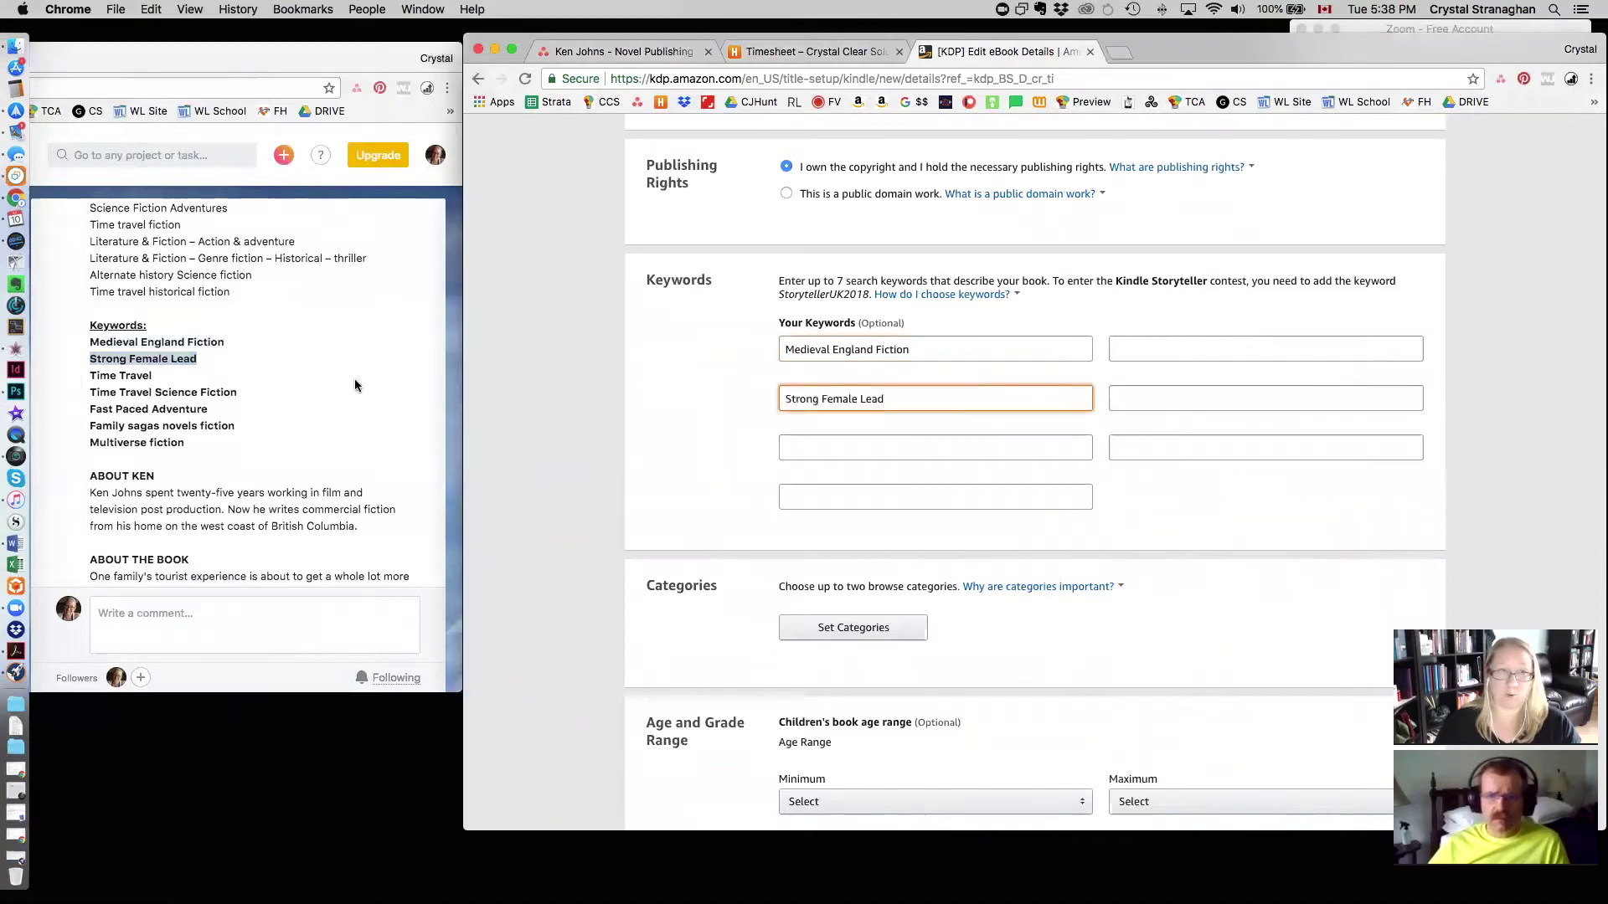
Step: Copy "Time Travel" and "Time Travel Science Fiction" from the notes into the remaining two keyword fields of the first column
click(191, 384)
drag(153, 376, 75, 386)
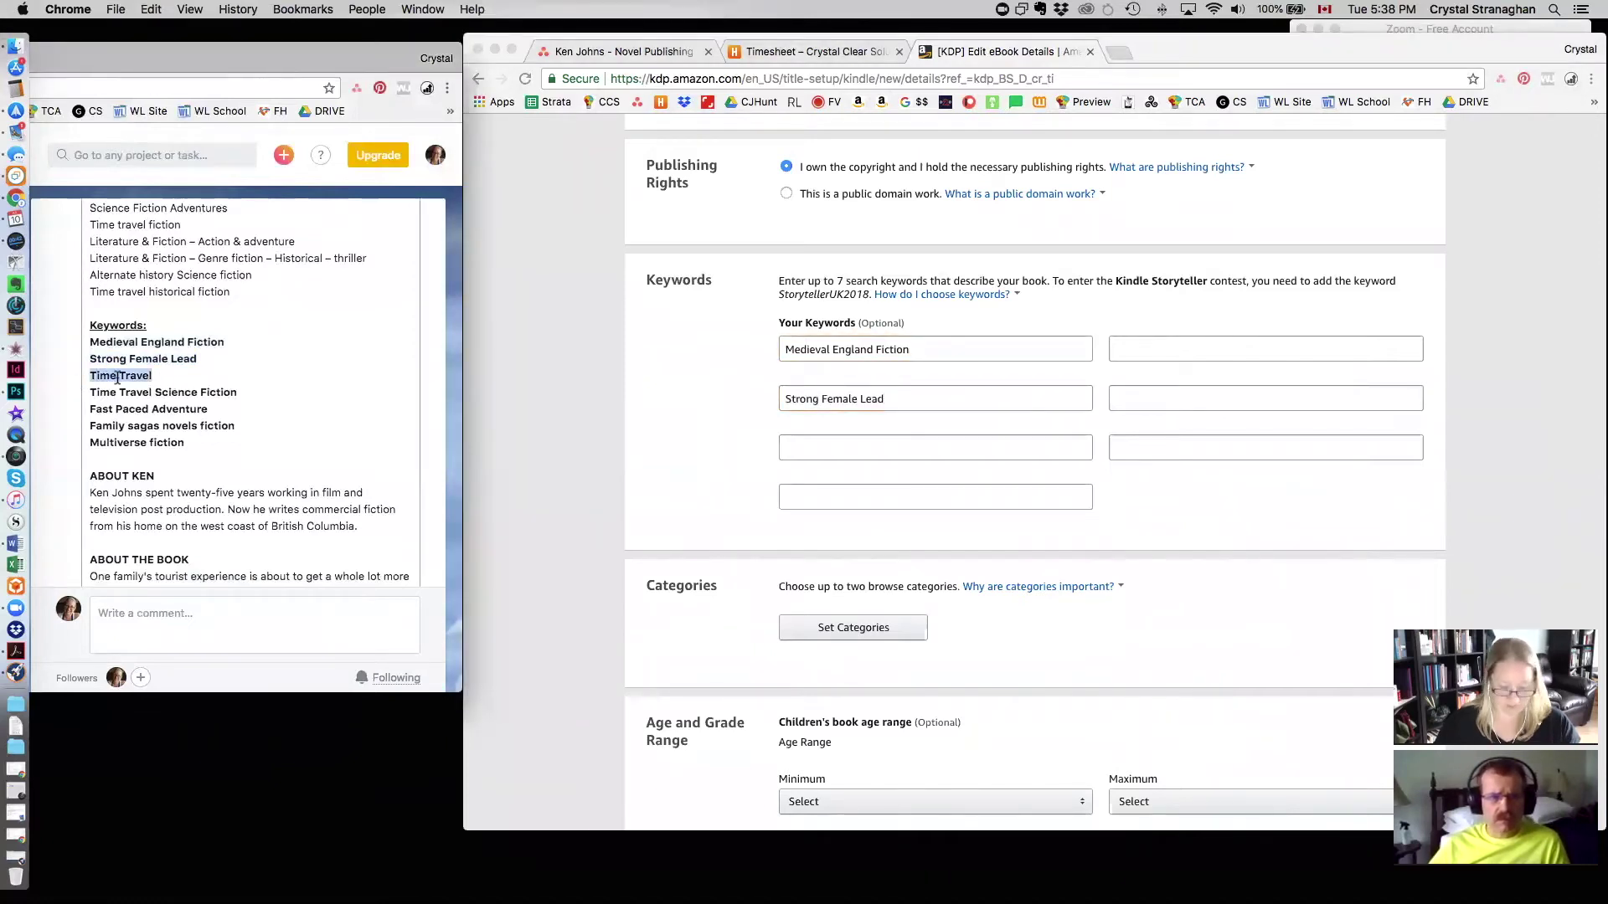
click(799, 449)
text(Time Travel)
click(241, 393)
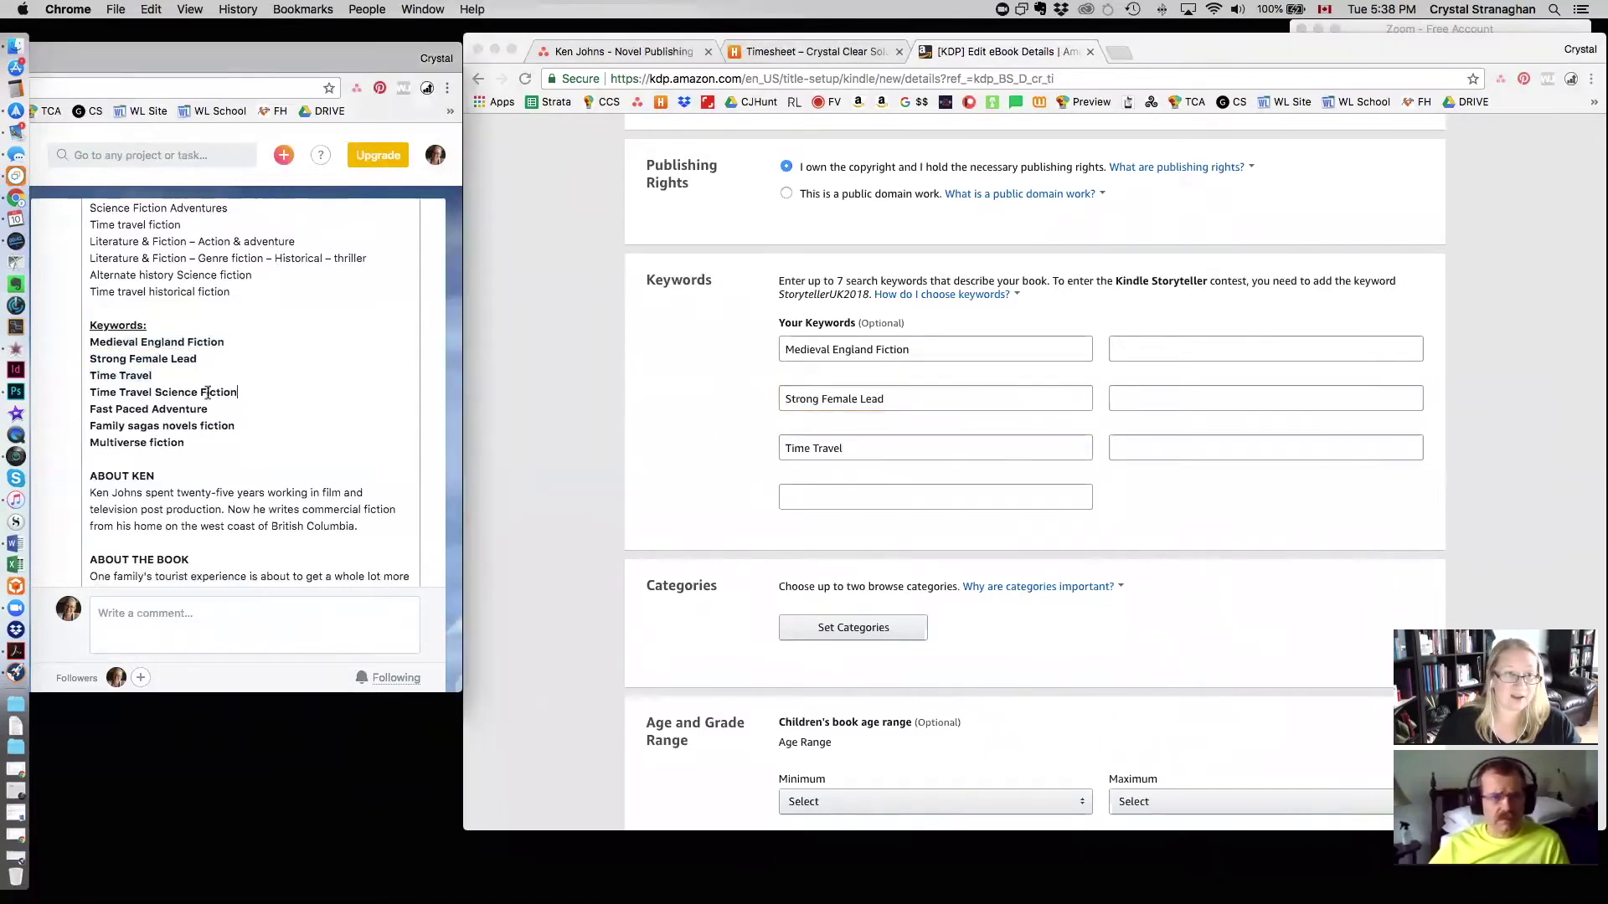
shift+click(64, 400)
key(super+c)
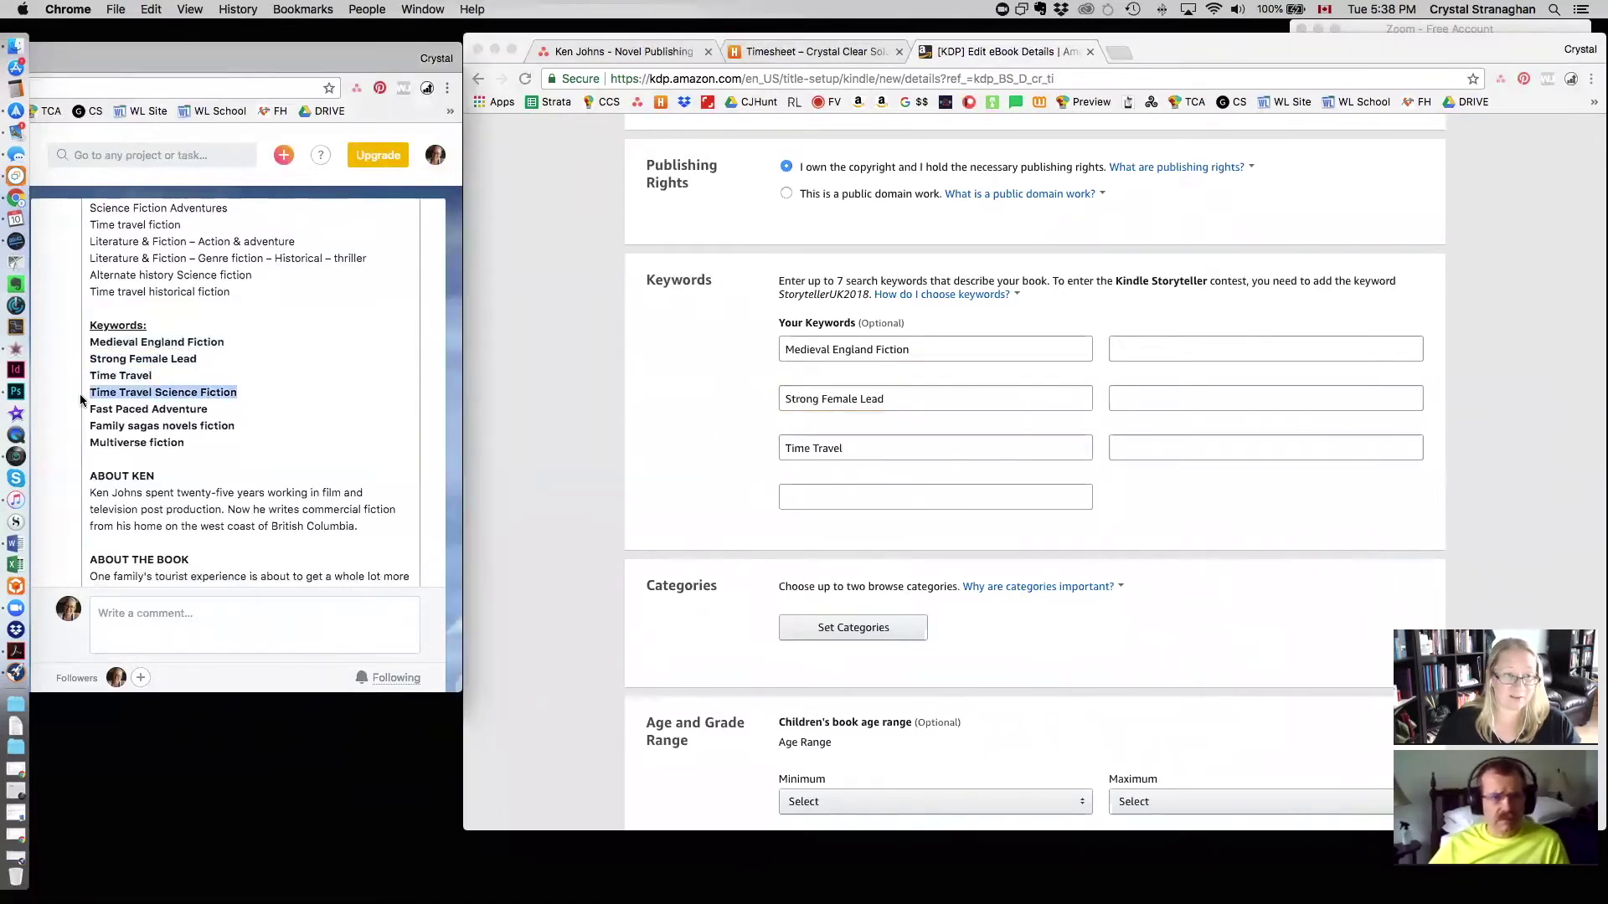
click(817, 499)
key(super+v)
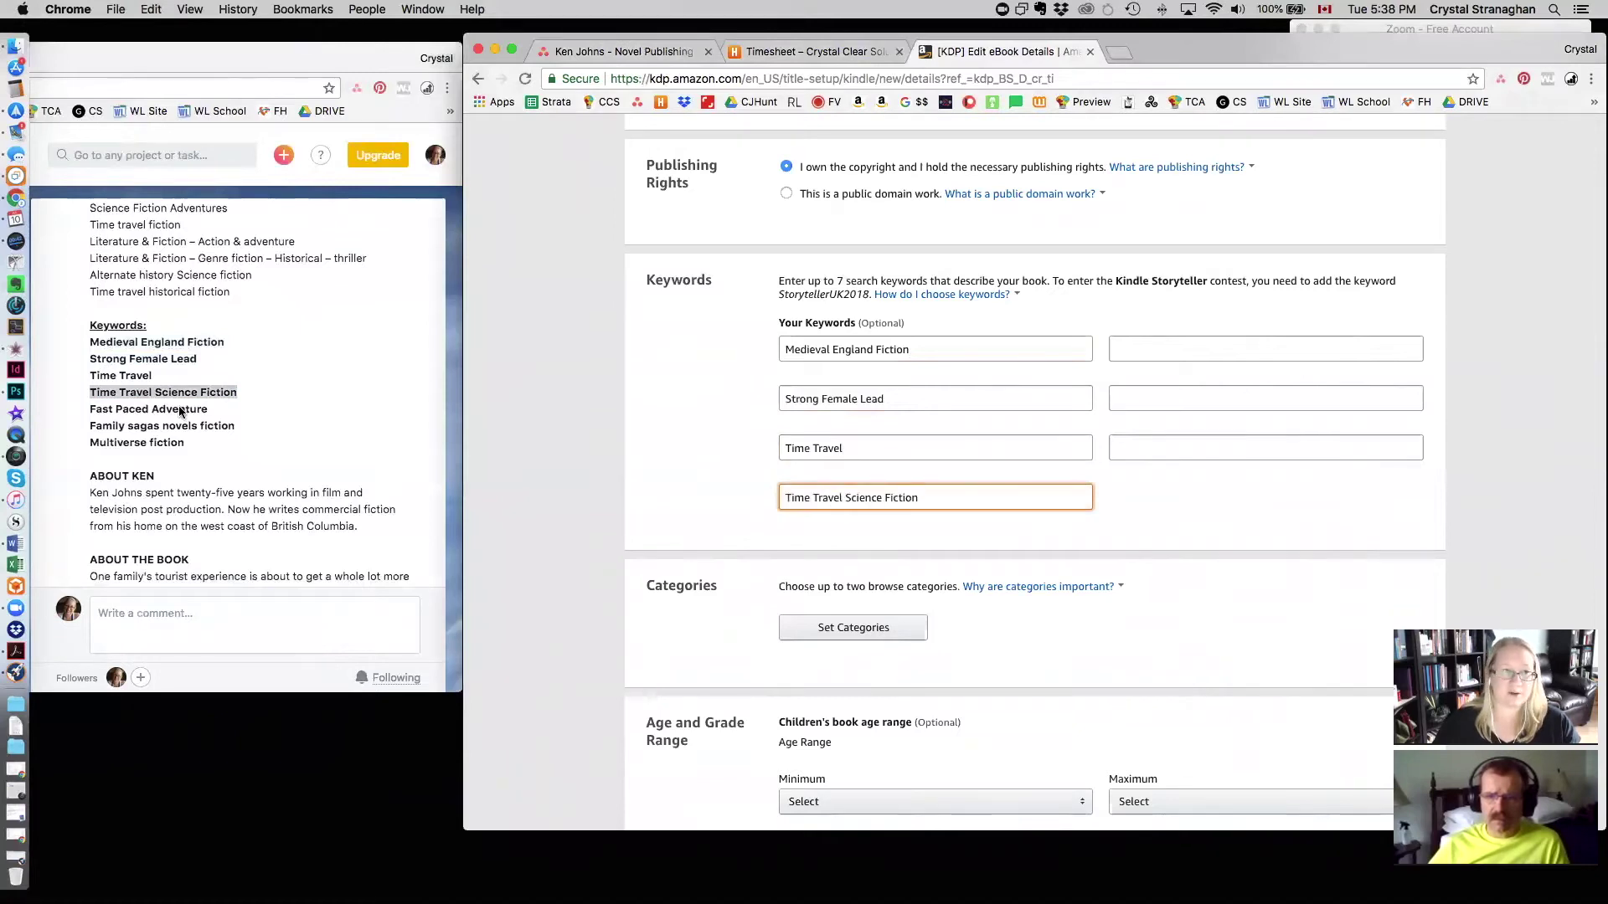
Step: Copy "Fast Paced Adventure" and "Family sagas novels fiction" from the notes into the first two keyword fields of the second column
click(220, 411)
drag(209, 410, 84, 412)
key(super+c)
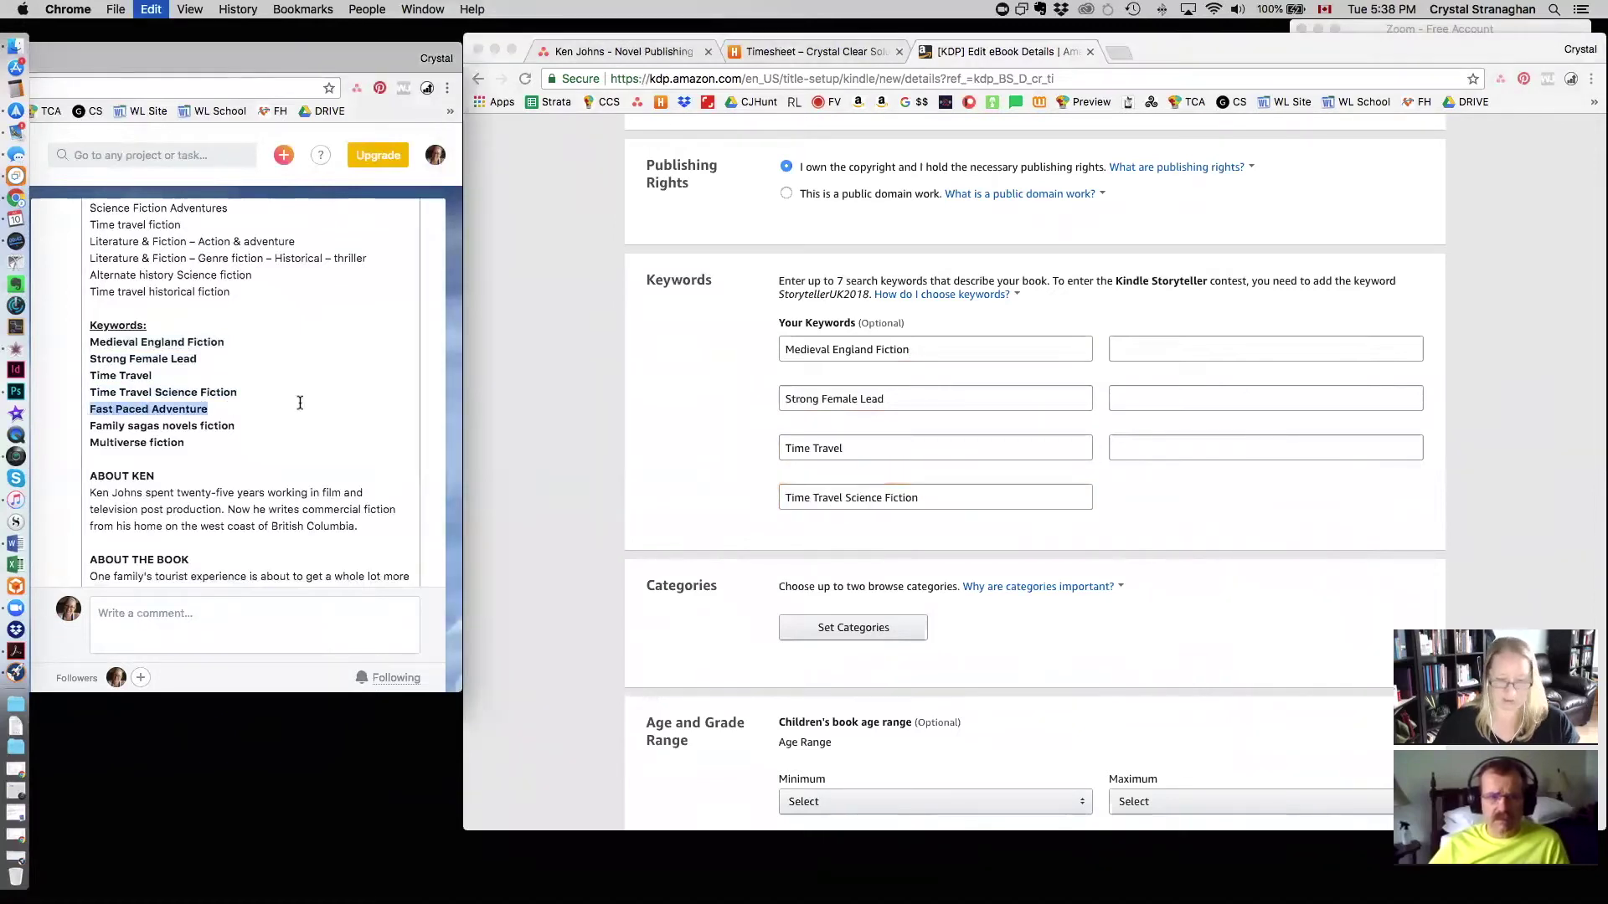
click(1145, 360)
click(1166, 355)
key(super+v)
click(236, 428)
drag(236, 427, 84, 422)
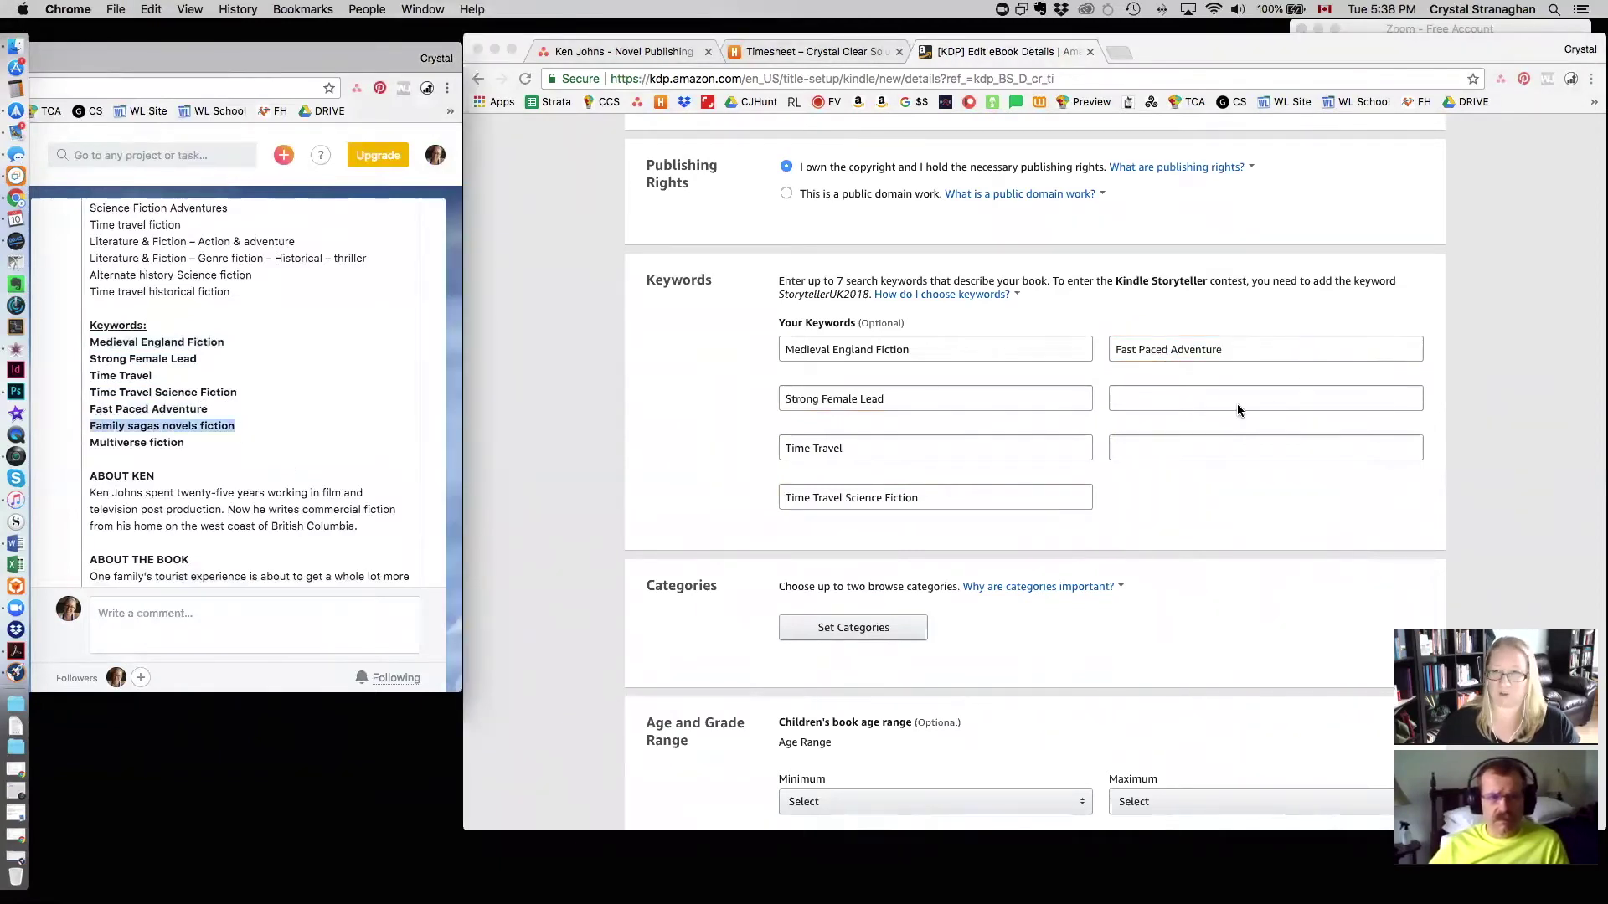
click(1206, 400)
click(1202, 398)
key(super+v)
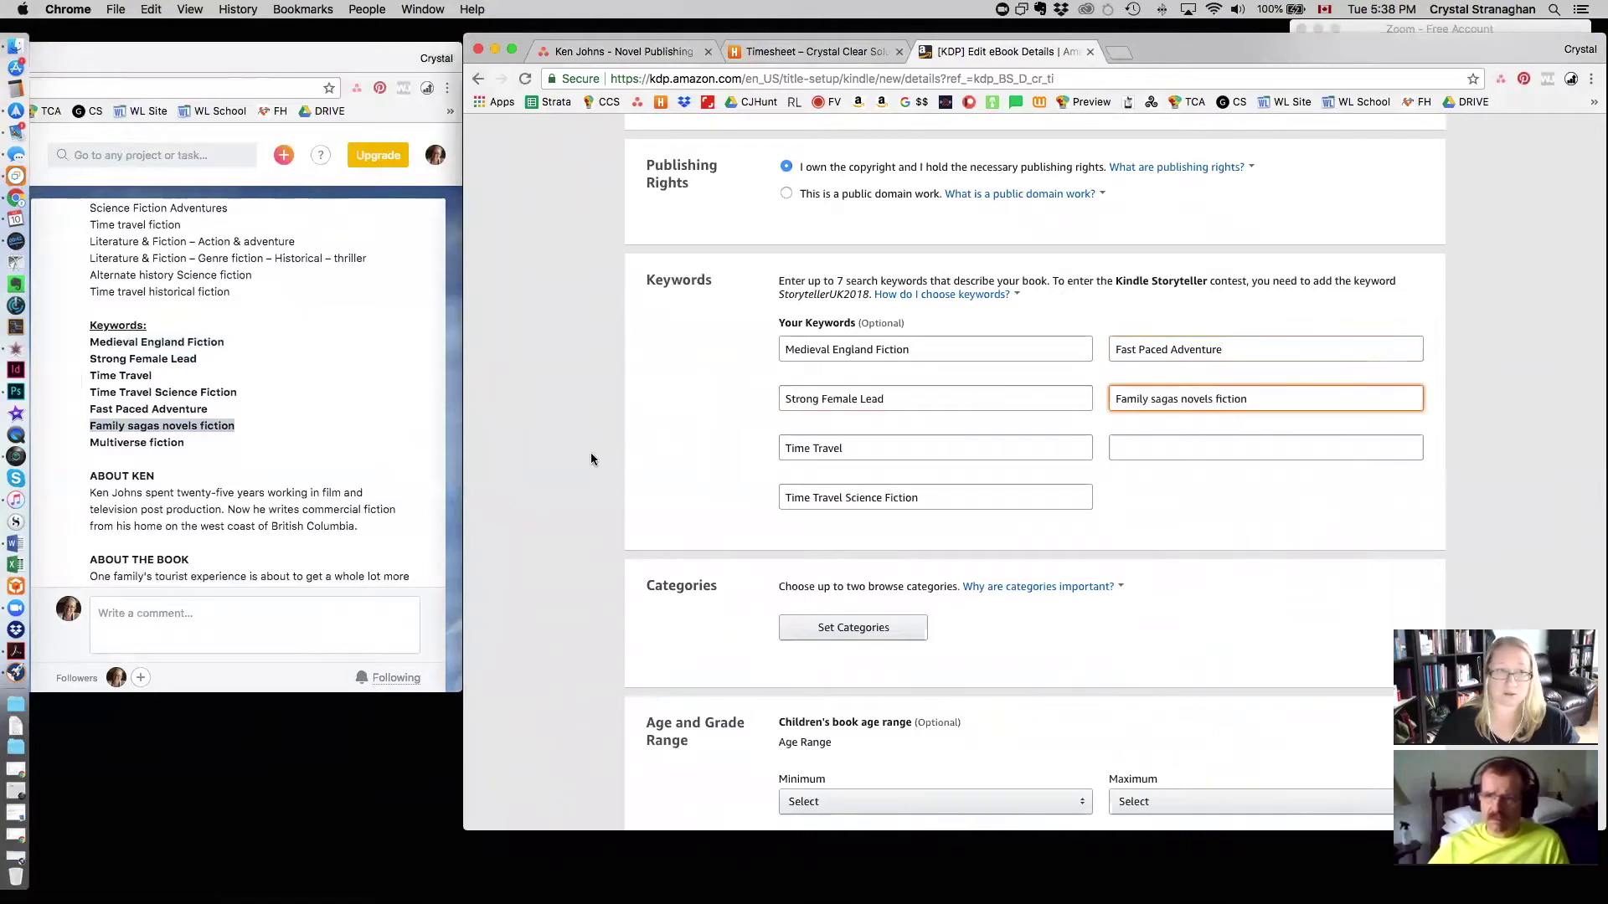
Step: Copy "Multiverse fiction" from the notes into the last empty keyword field
click(196, 452)
drag(185, 443, 89, 440)
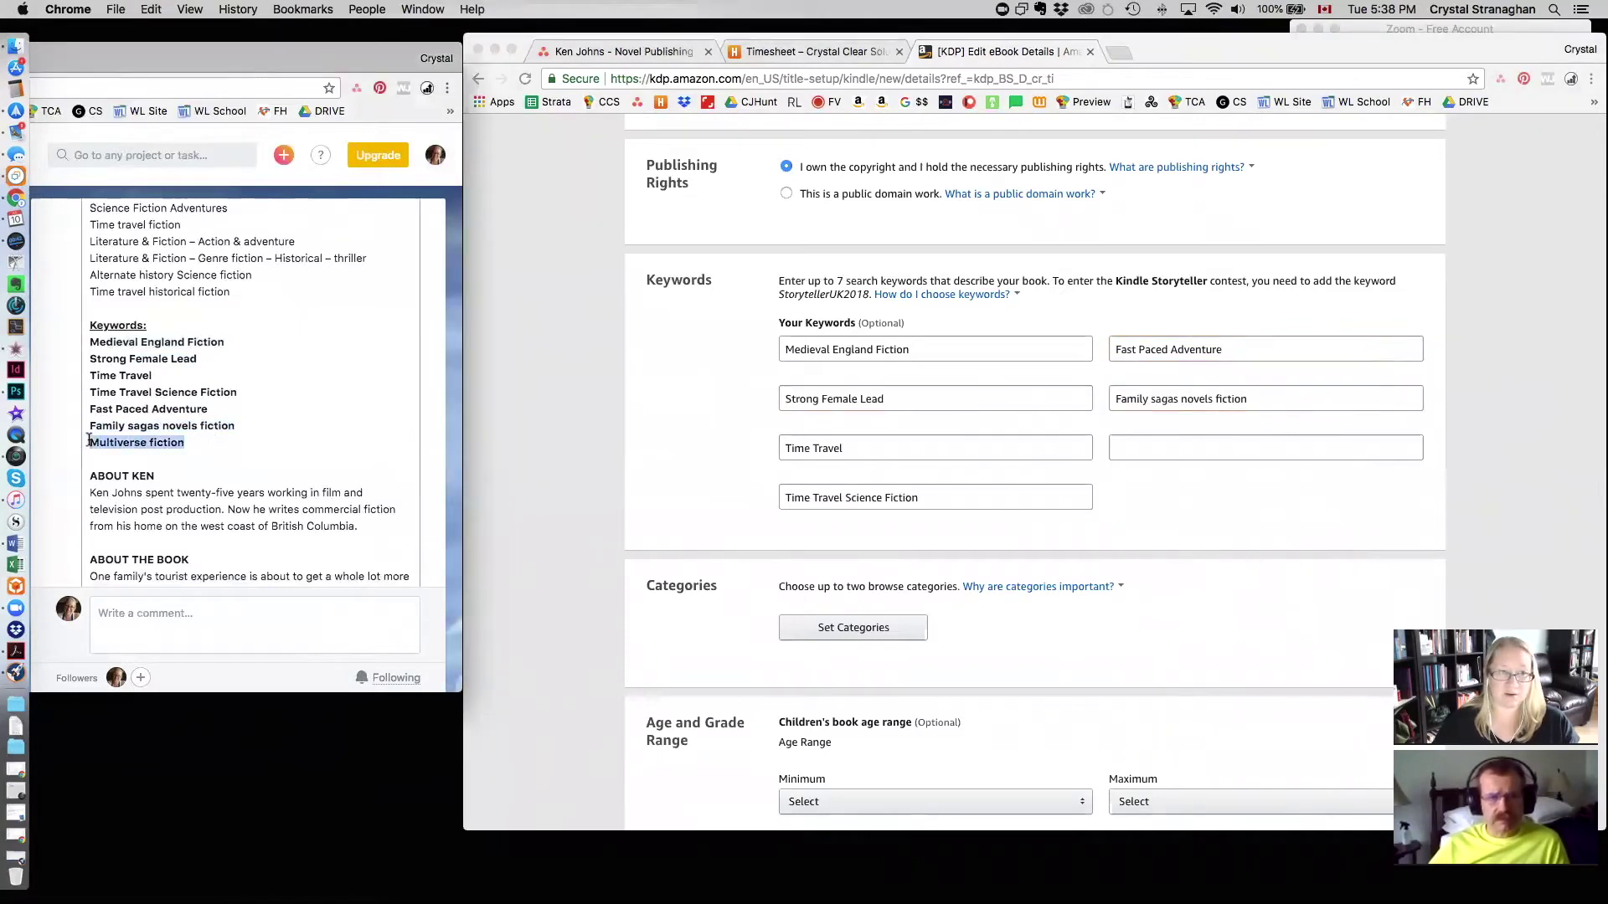
click(1166, 446)
click(1165, 446)
key(super+v)
click(1188, 501)
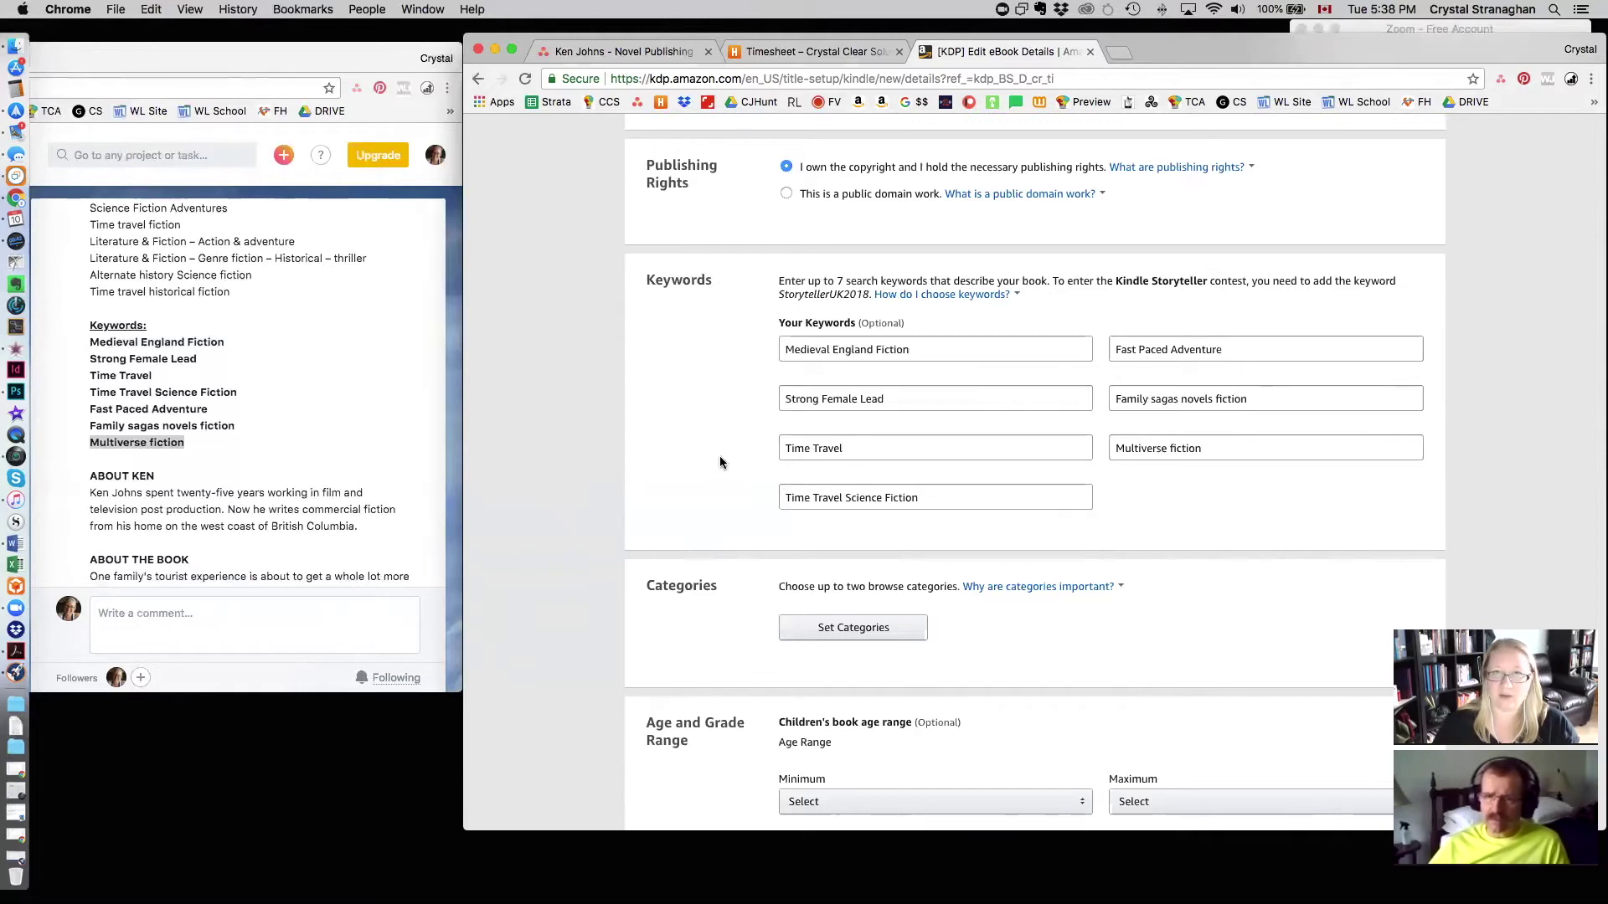
Step: Open the category chooser for the eBook and expand Fiction and its Science Fiction branch to show the subcategories
scroll(720, 457, down, 5)
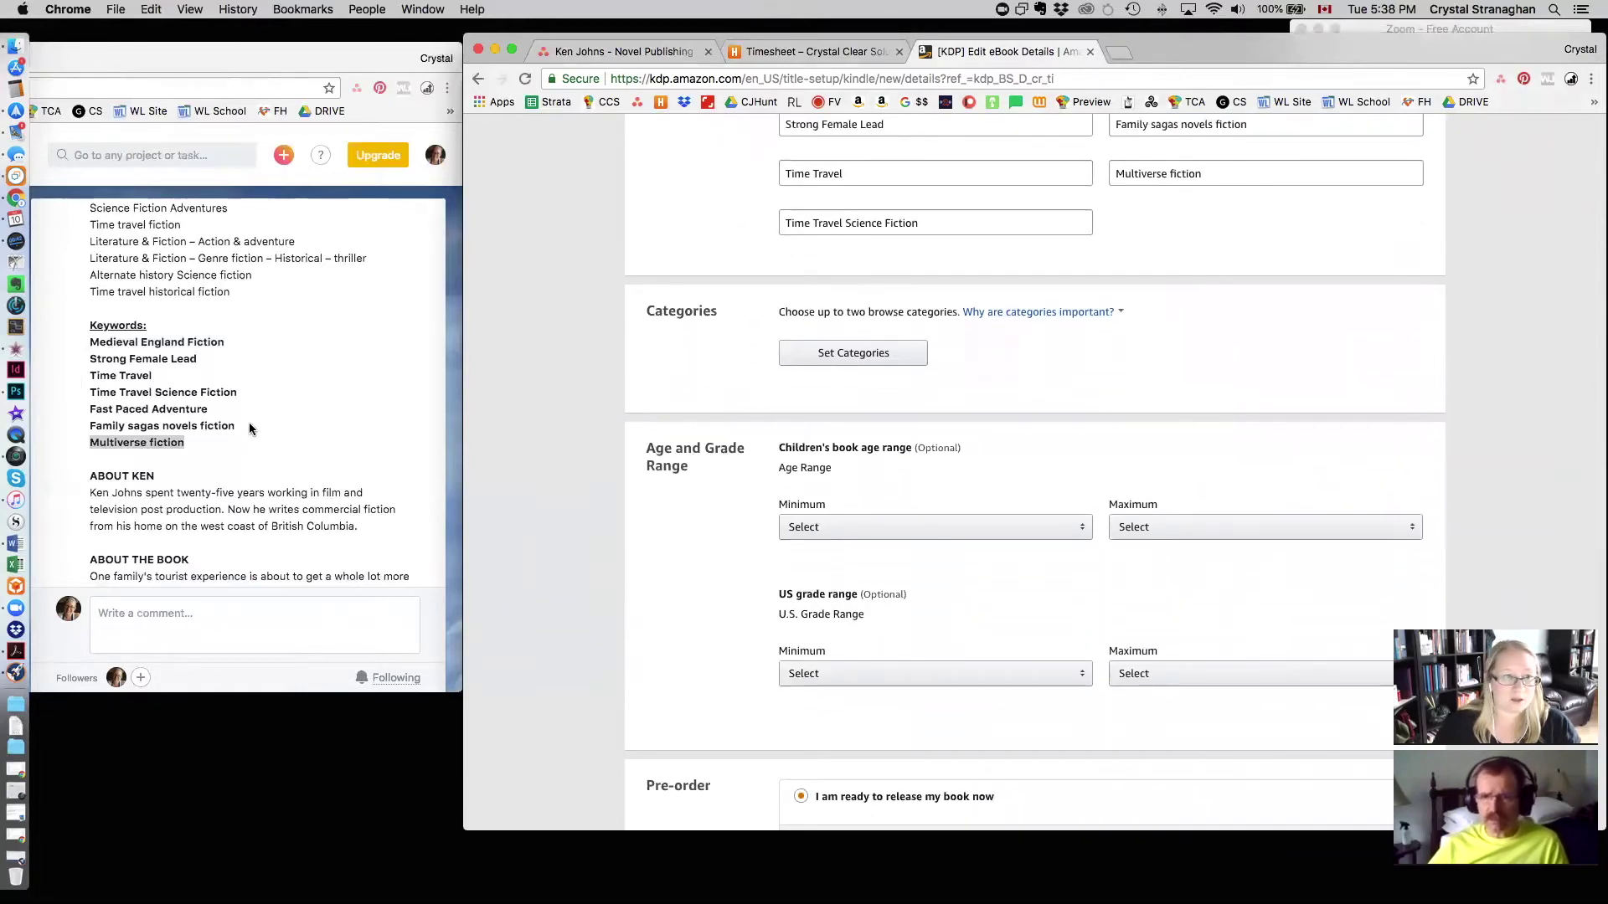
scroll(249, 428, up, 4)
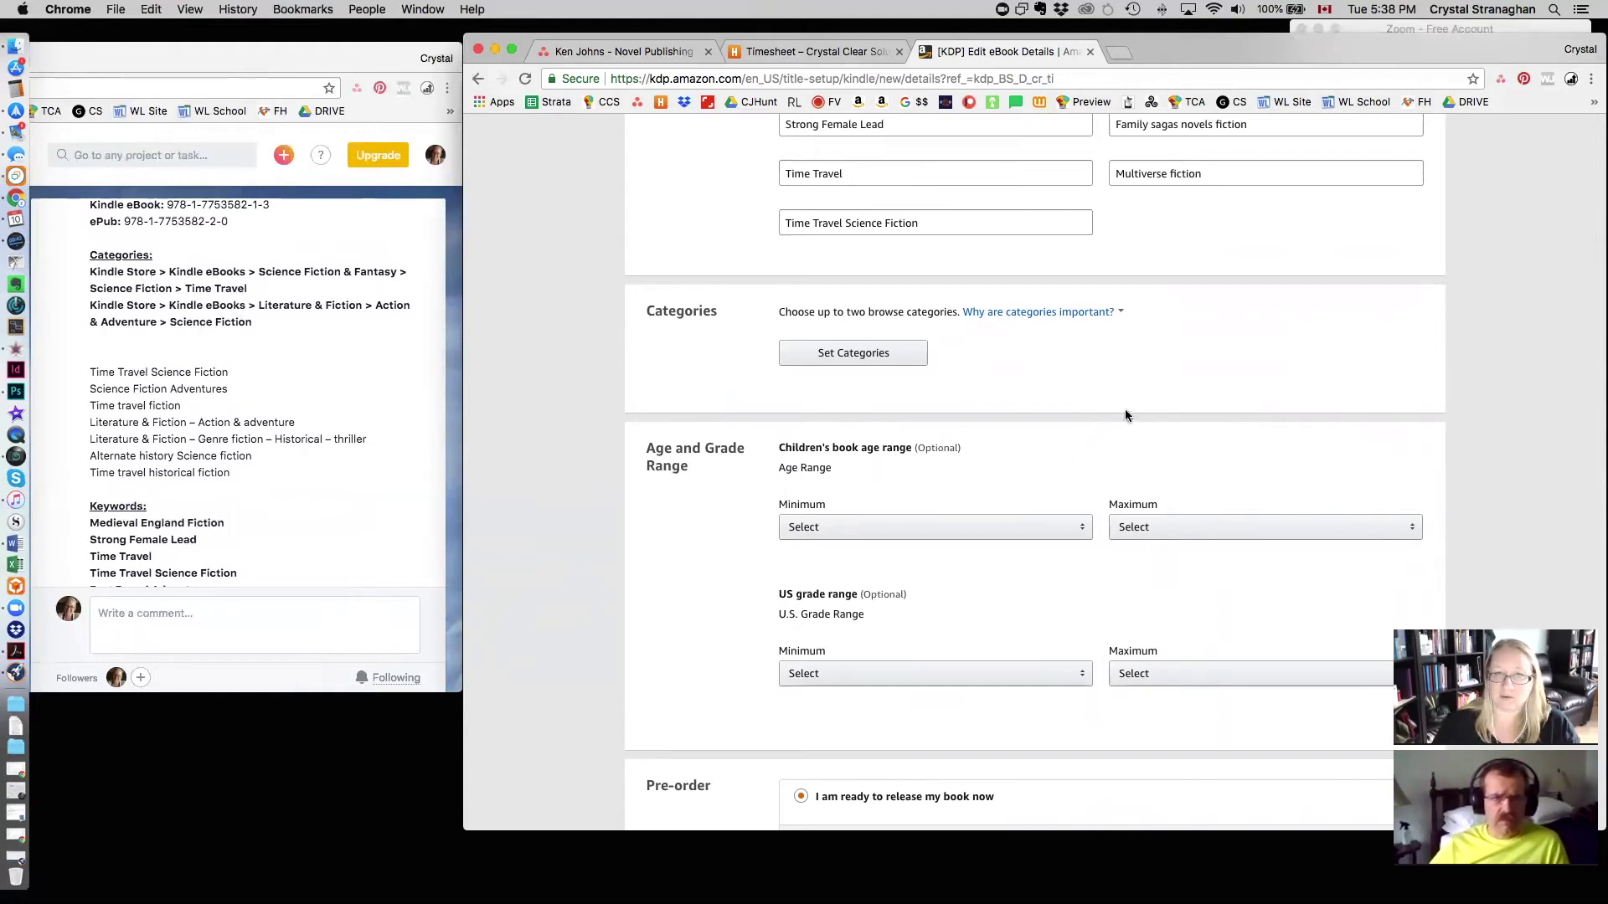
click(839, 352)
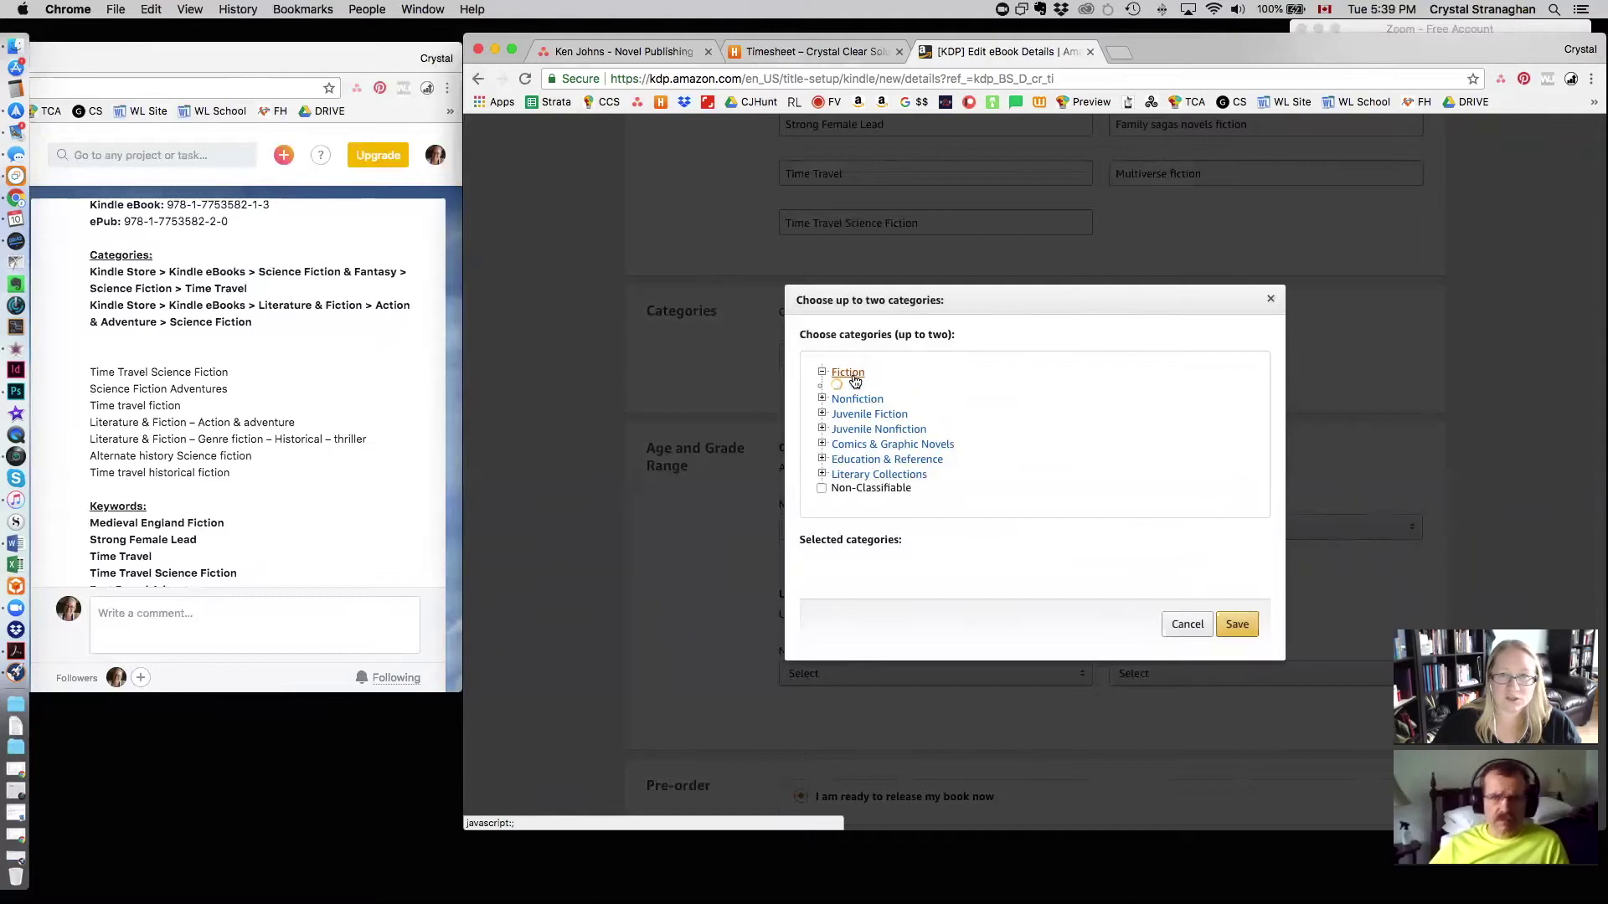
click(851, 374)
scroll(1011, 442, down, 5)
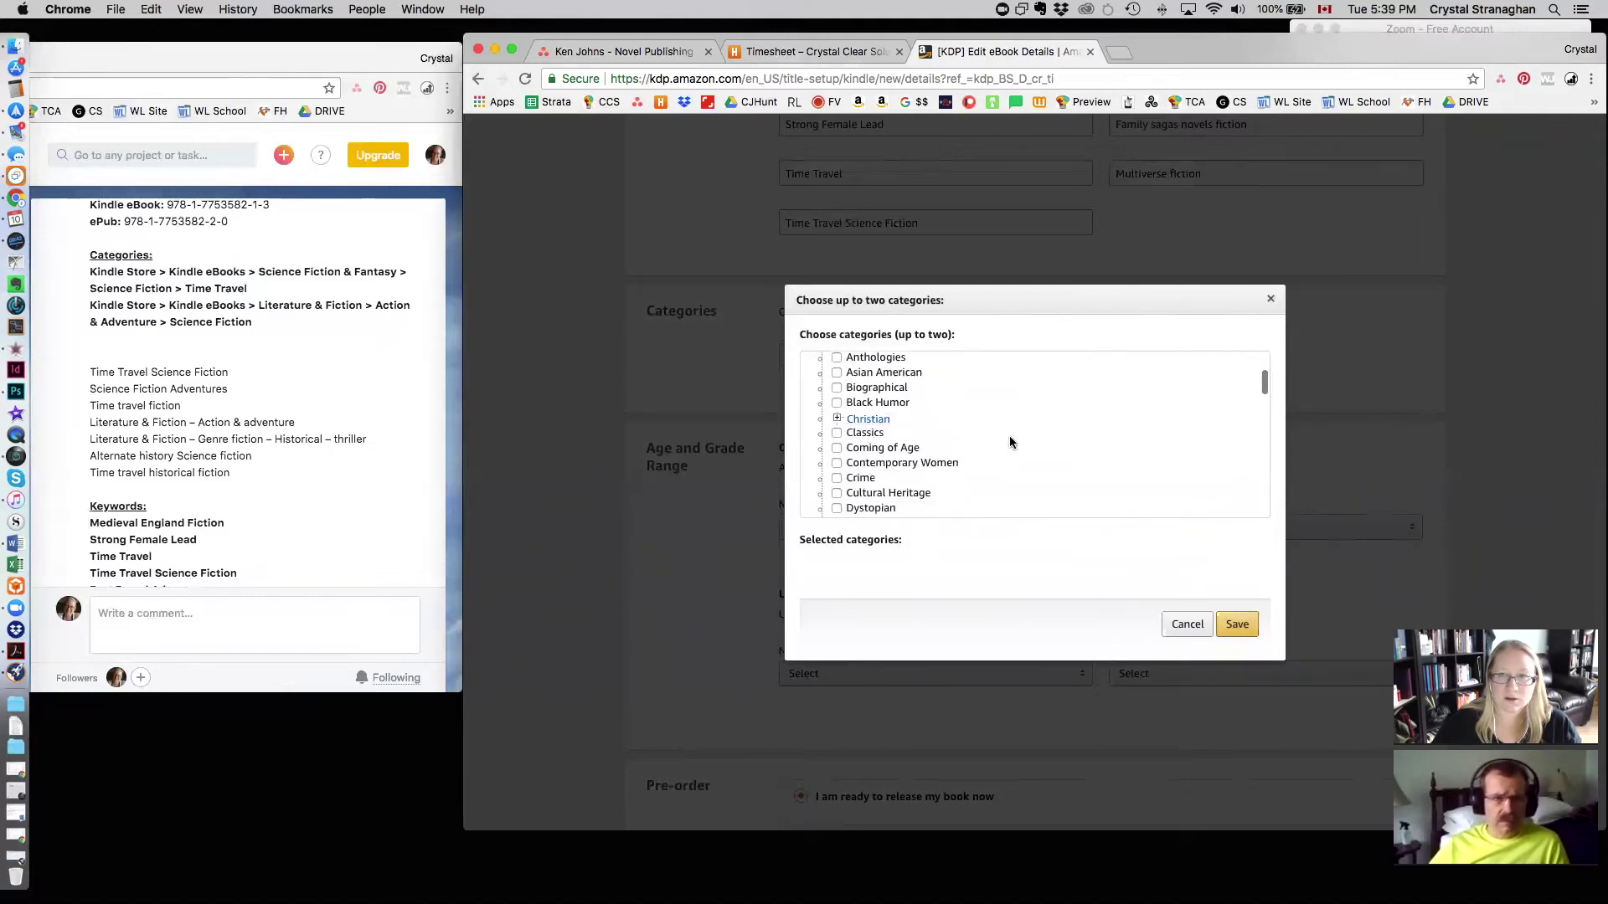
scroll(1011, 442, down, 3)
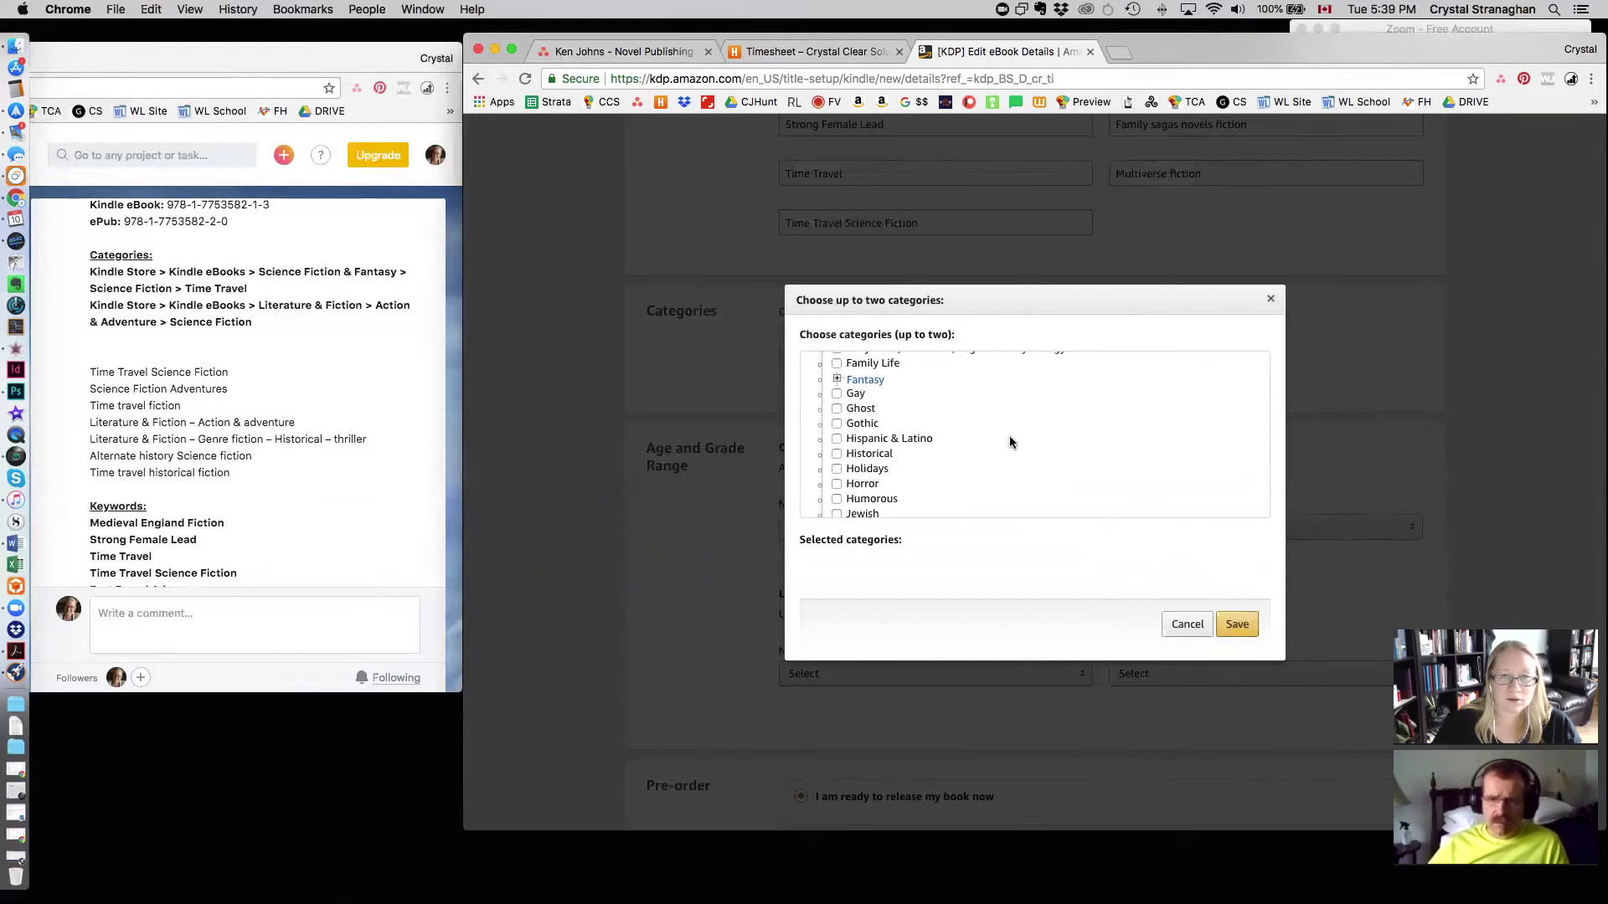
scroll(1010, 442, down, 6)
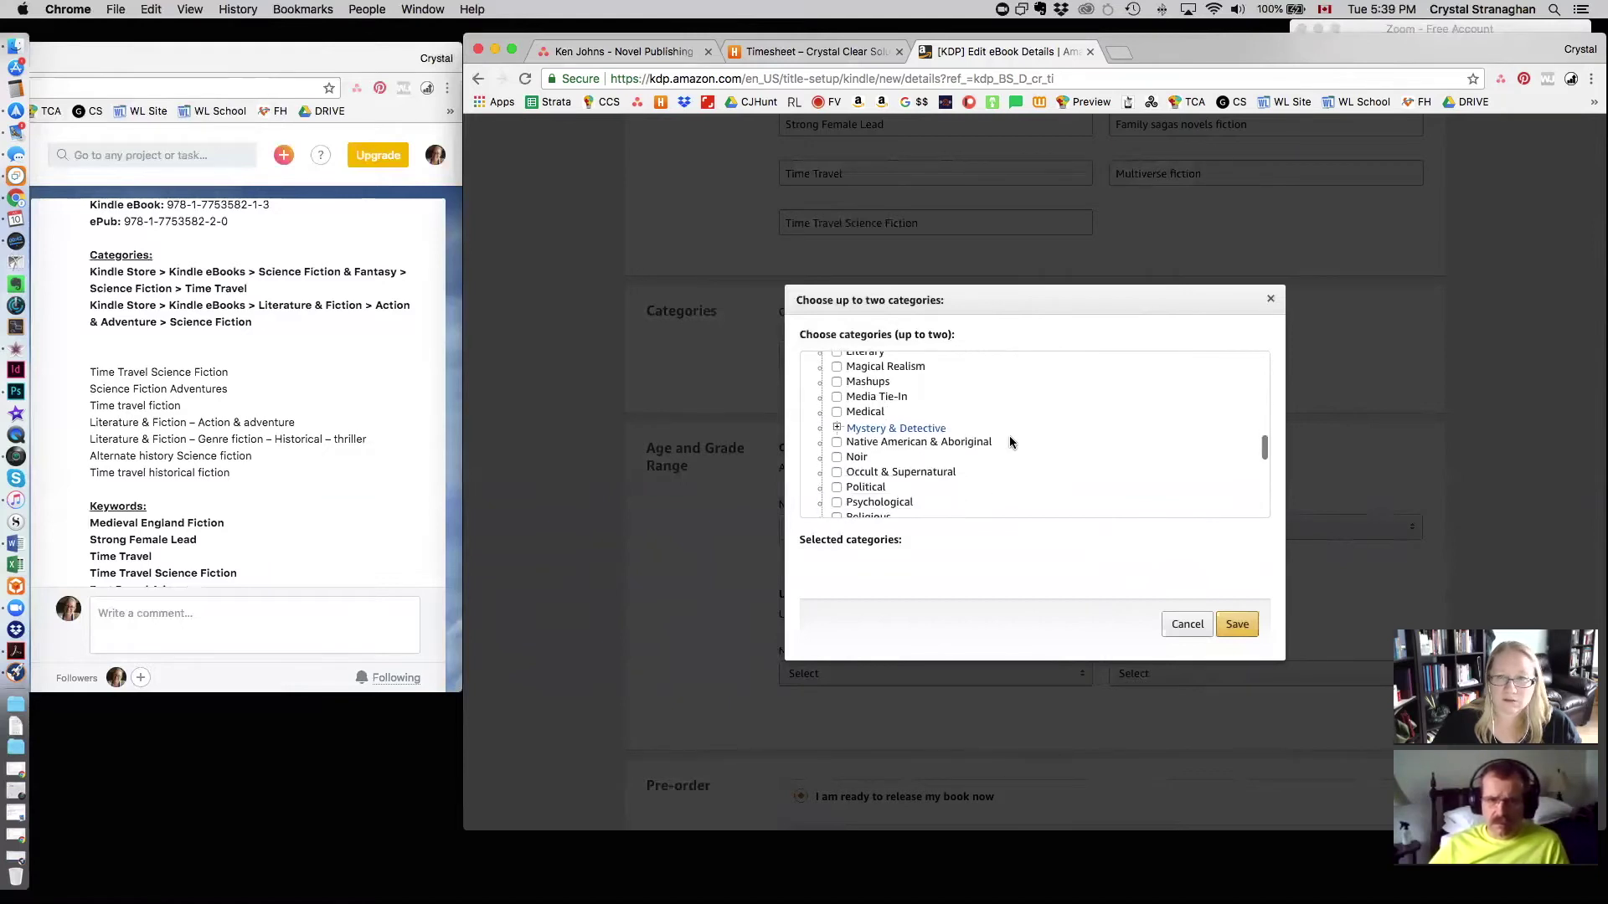
scroll(1011, 442, down, 4)
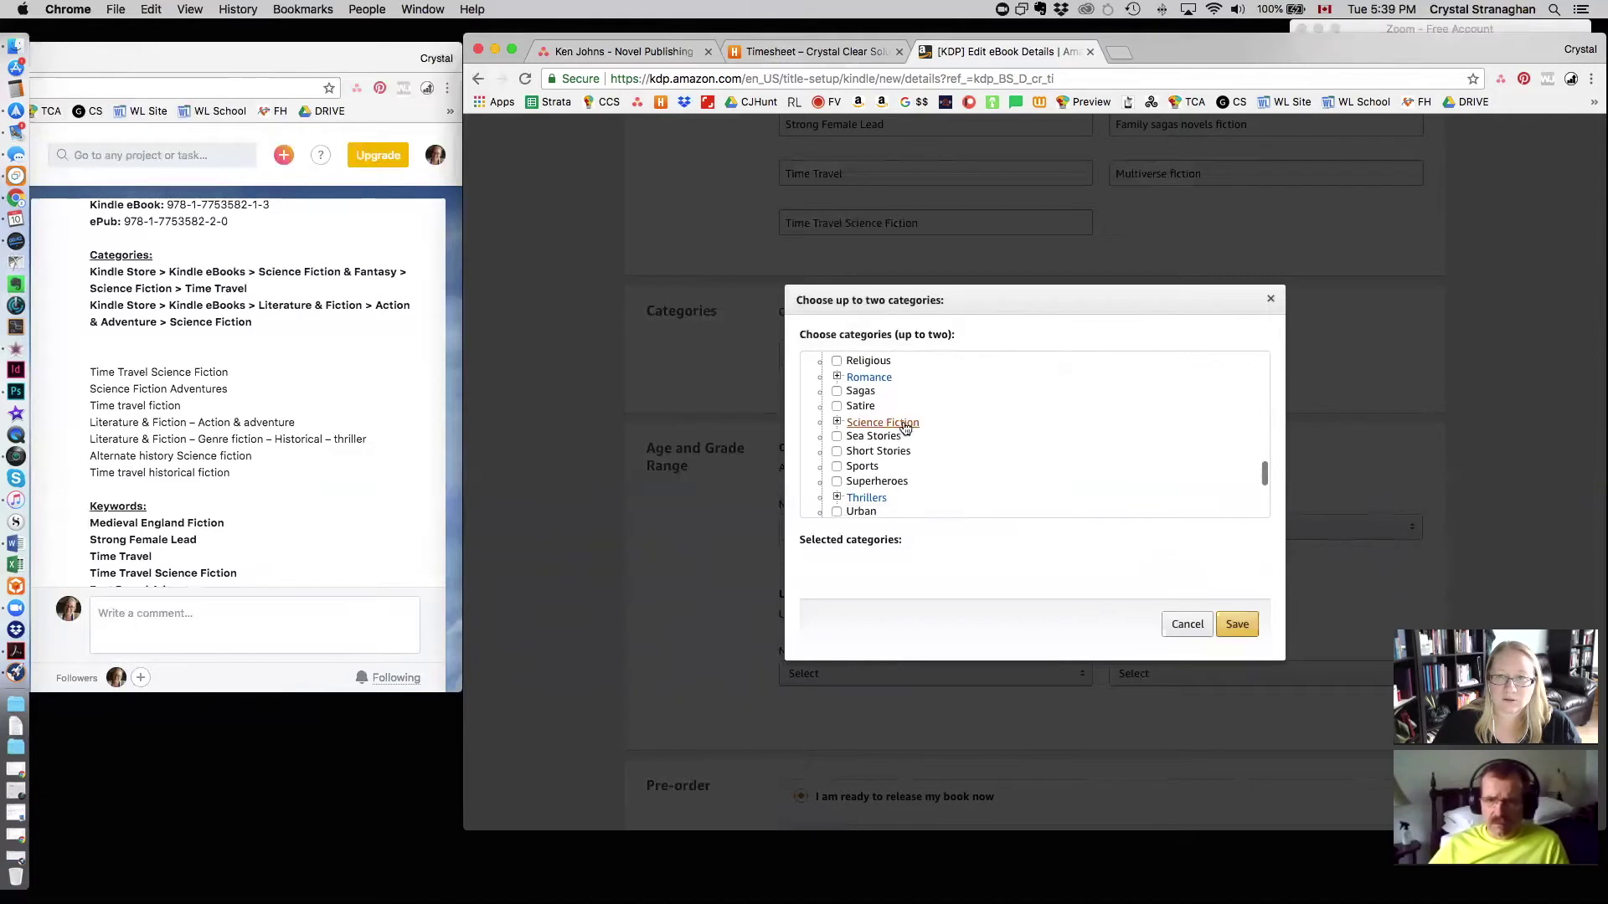
click(884, 423)
scroll(1077, 460, down, 5)
scroll(1077, 459, up, 3)
scroll(1077, 454, up, 1)
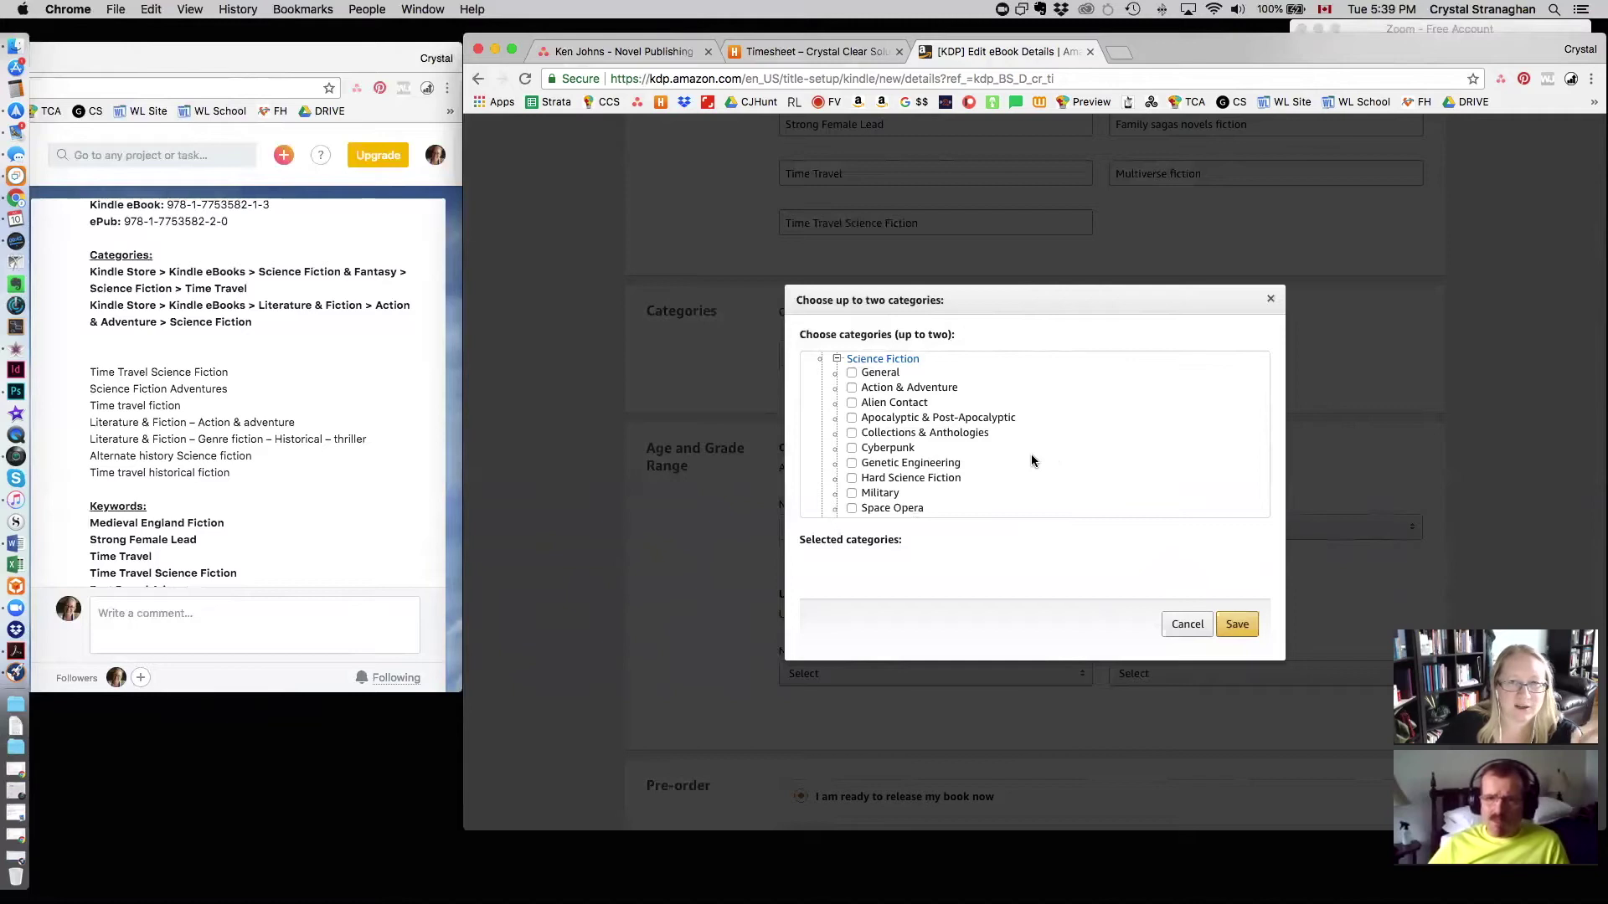
scroll(1033, 461, up, 2)
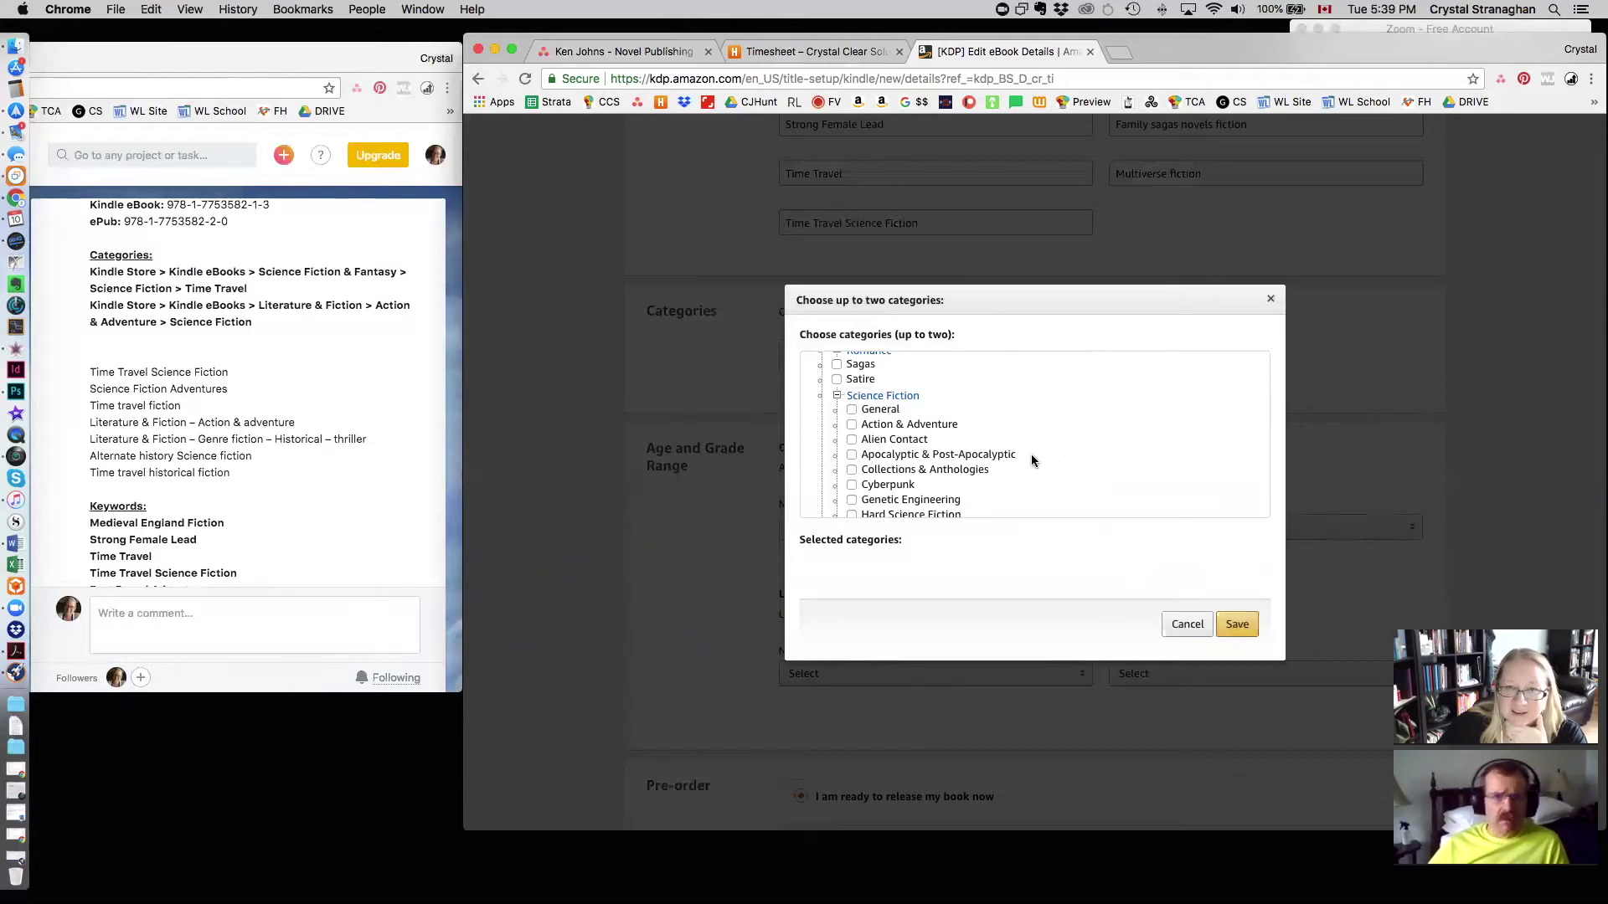
click(852, 426)
scroll(1057, 460, down, 3)
scroll(1057, 460, up, 3)
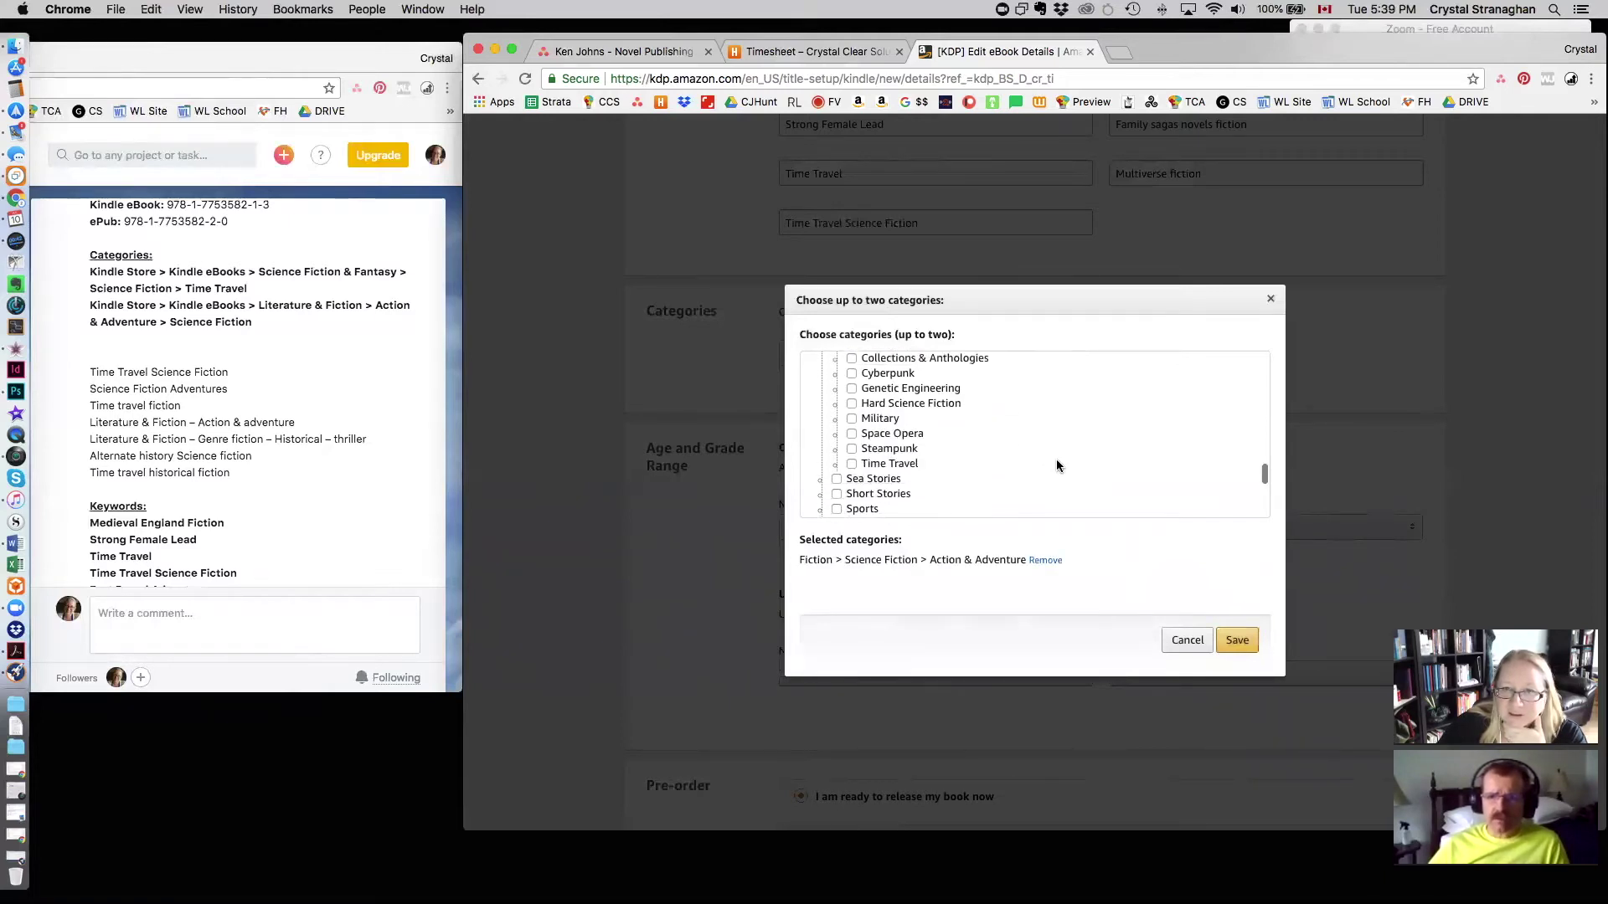
click(851, 382)
Step: Select Fiction > Science Fiction > Time Travel as the first browse category
scroll(974, 446, down, 3)
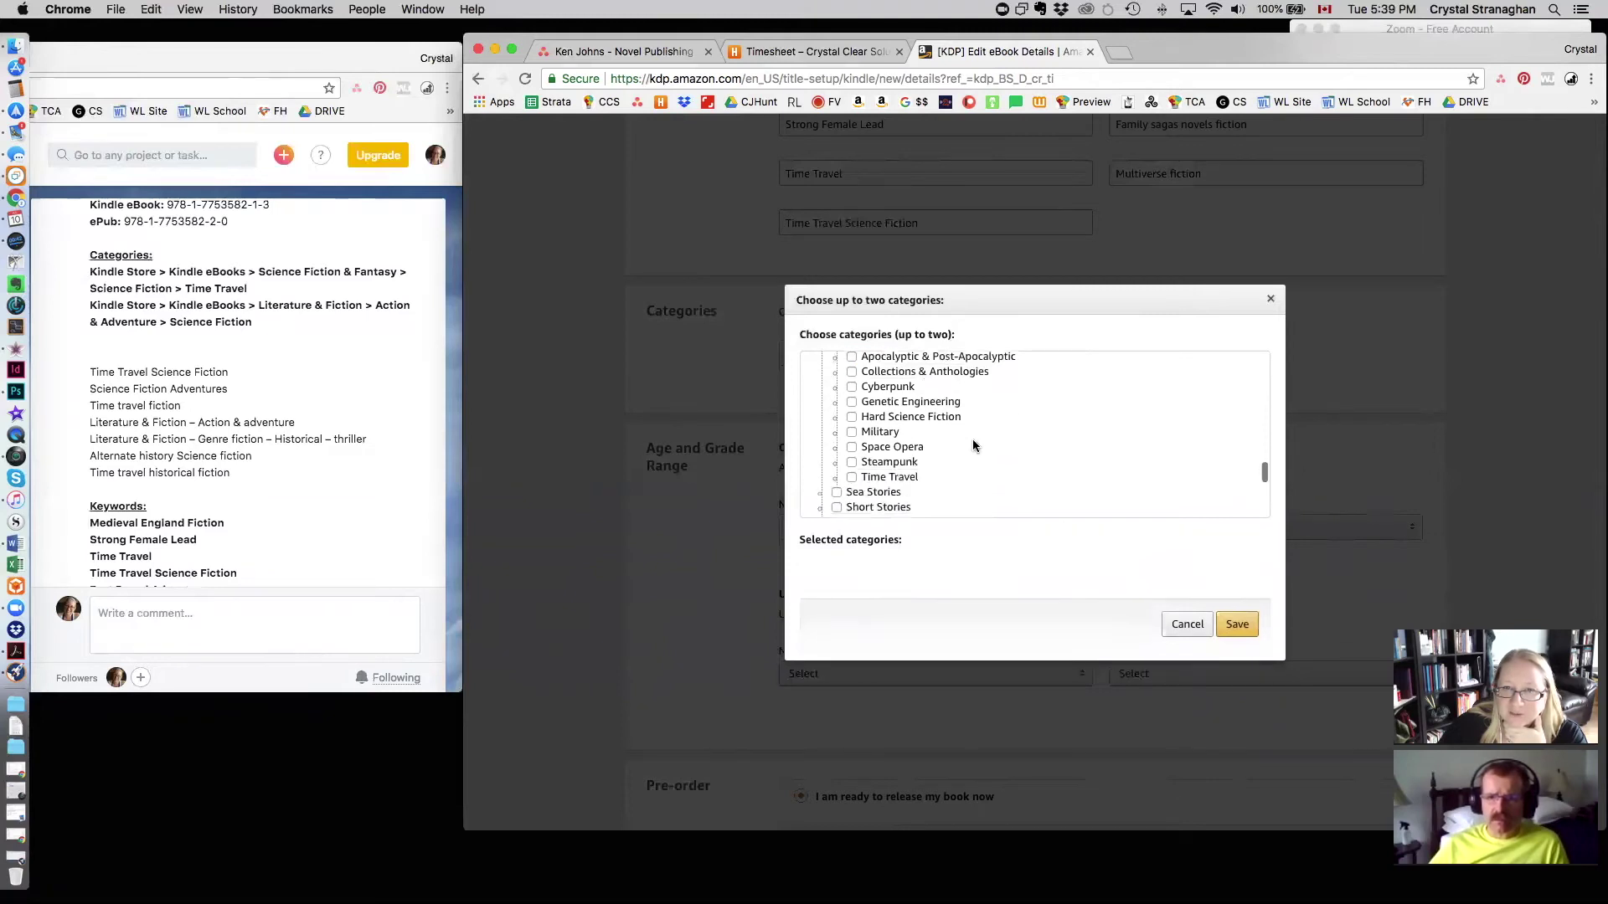
click(851, 440)
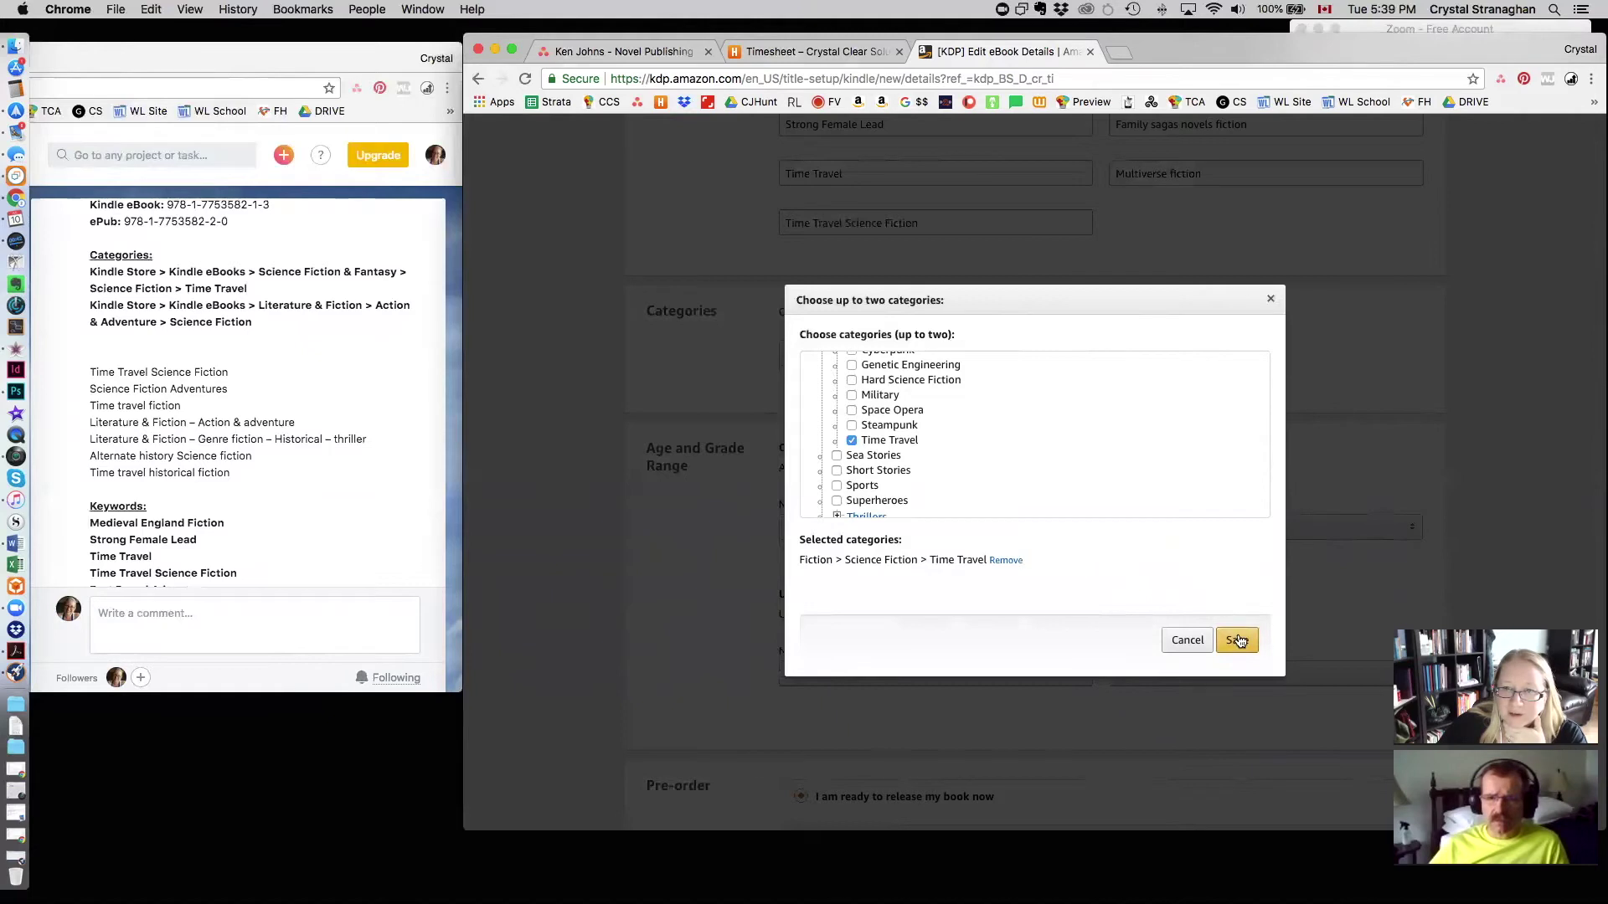
Step: Look through the Fiction list, including the Fantasy subcategories, and select Fiction > Action & Adventure as the second browse category
scroll(843, 441, up, 5)
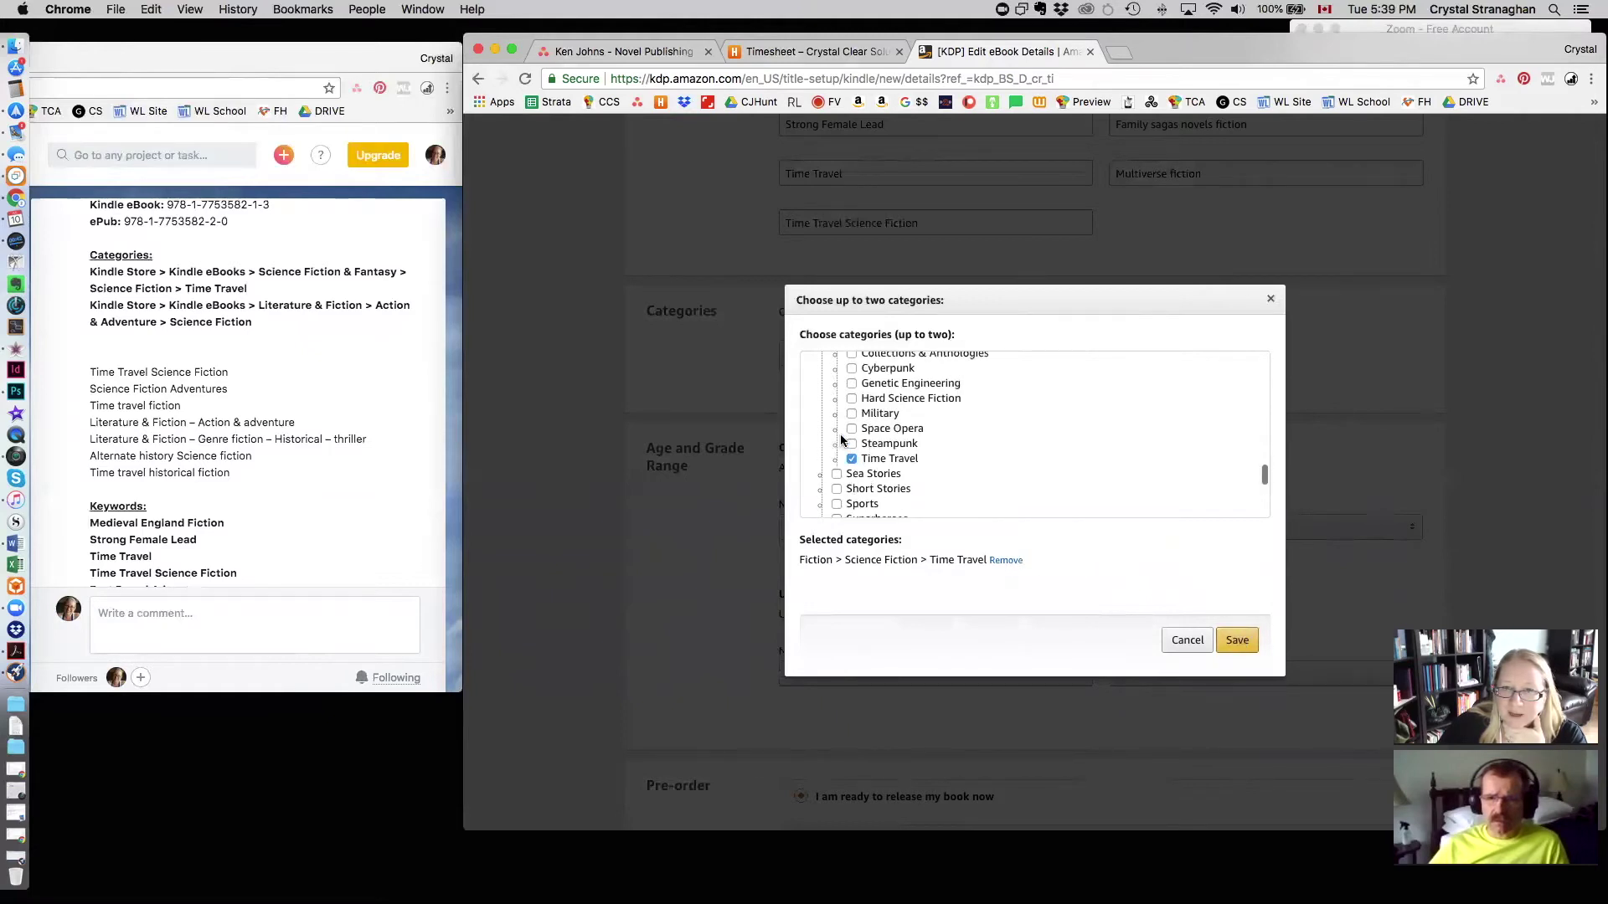
scroll(842, 440, up, 8)
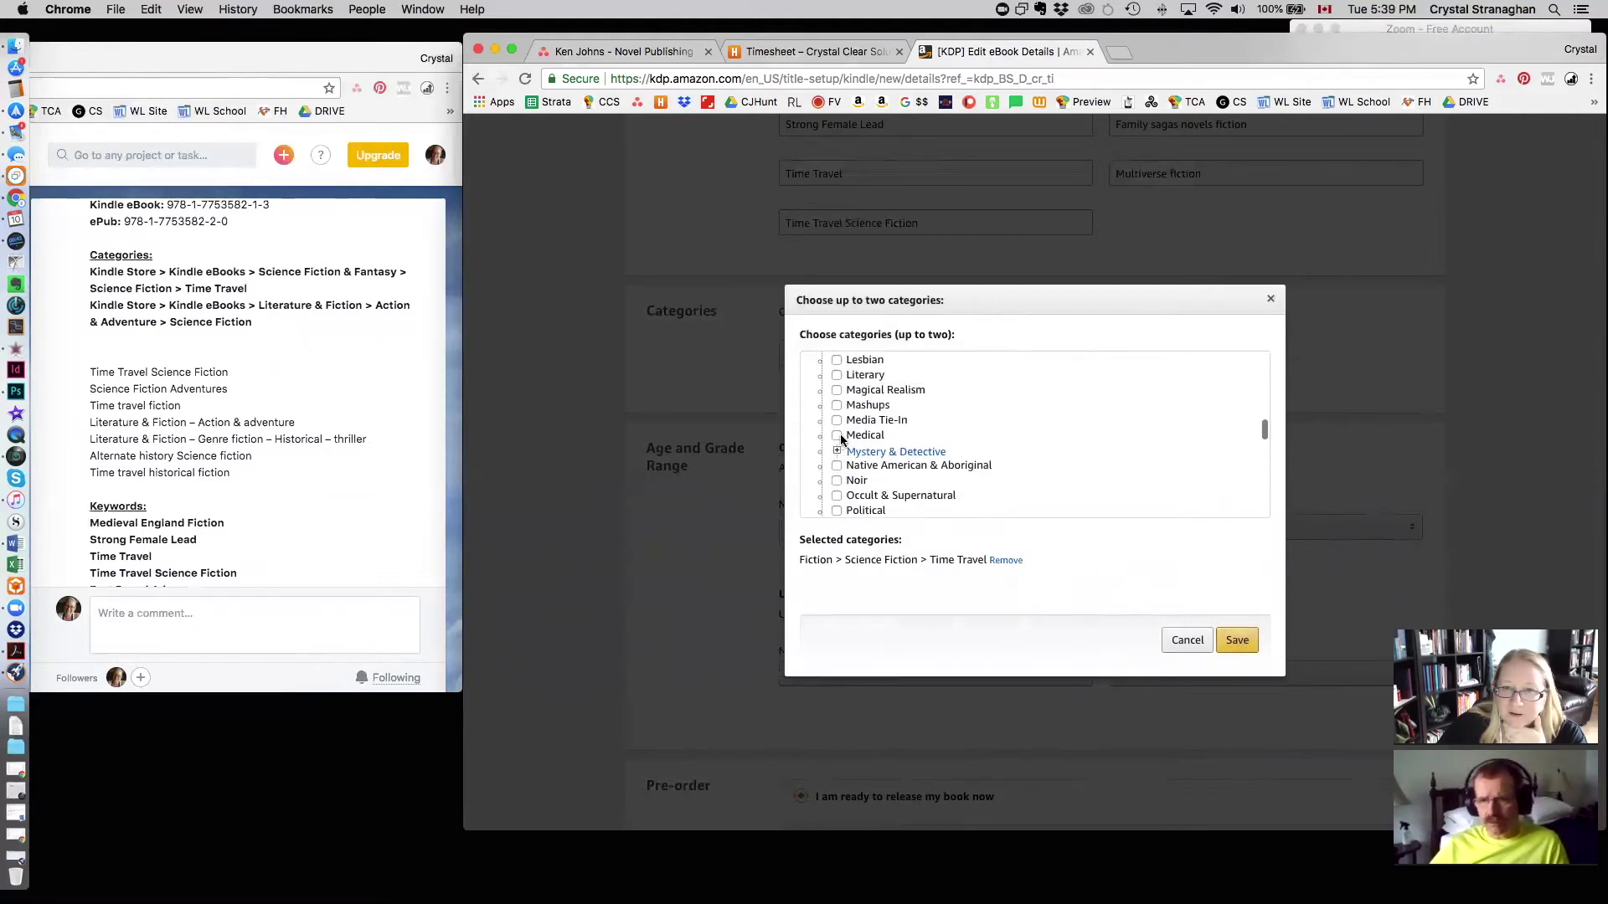
scroll(841, 437, up, 8)
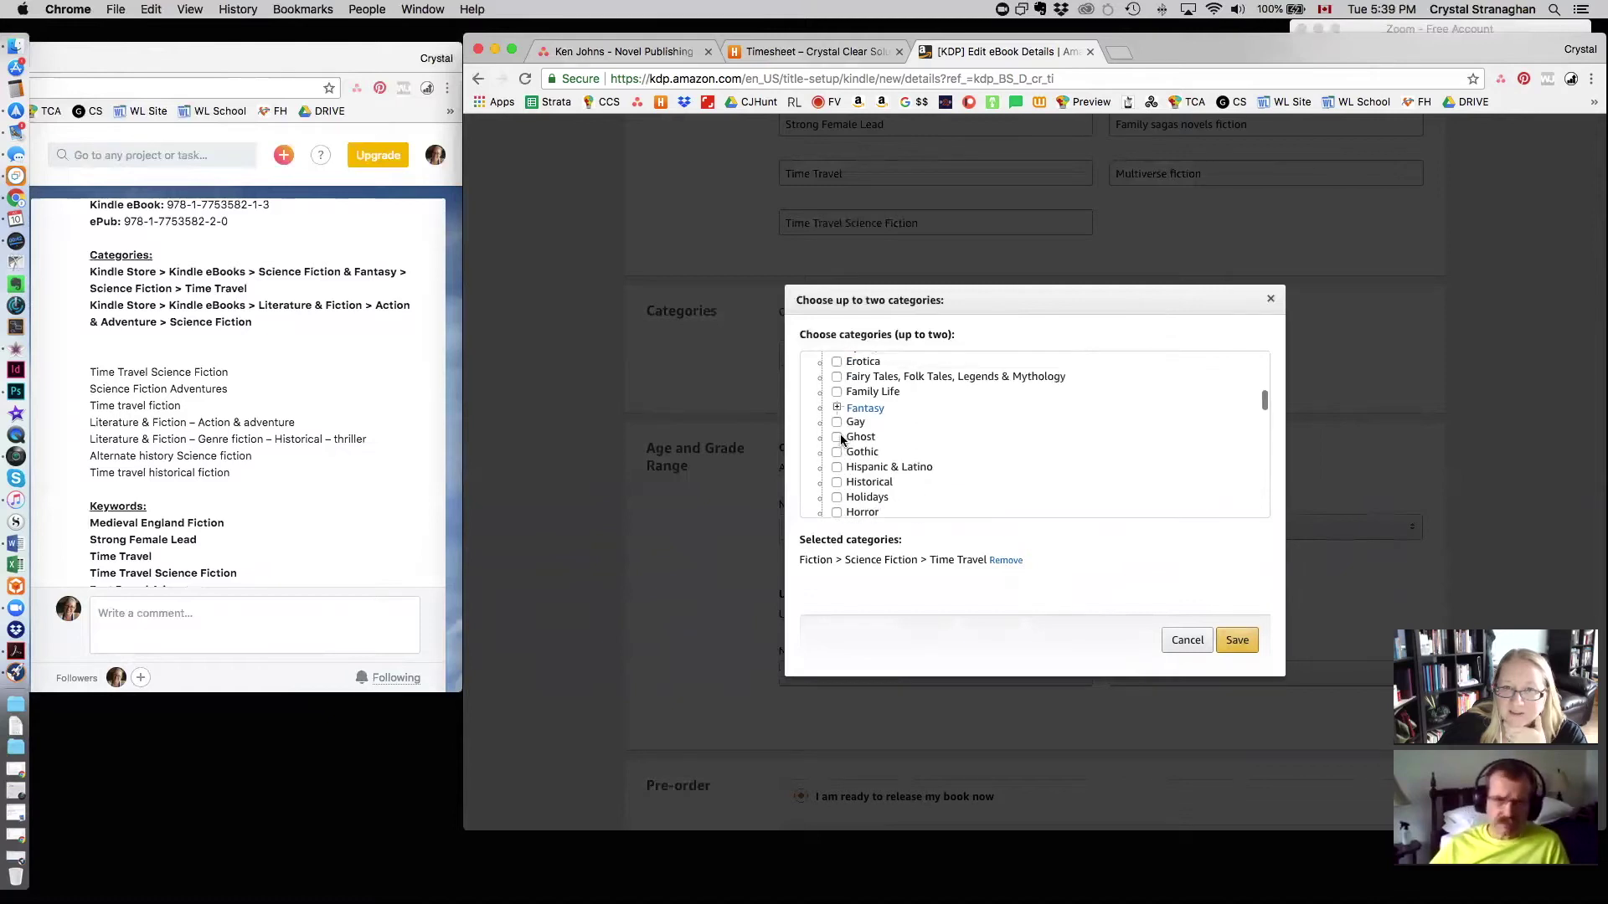
click(838, 421)
scroll(977, 456, down, 3)
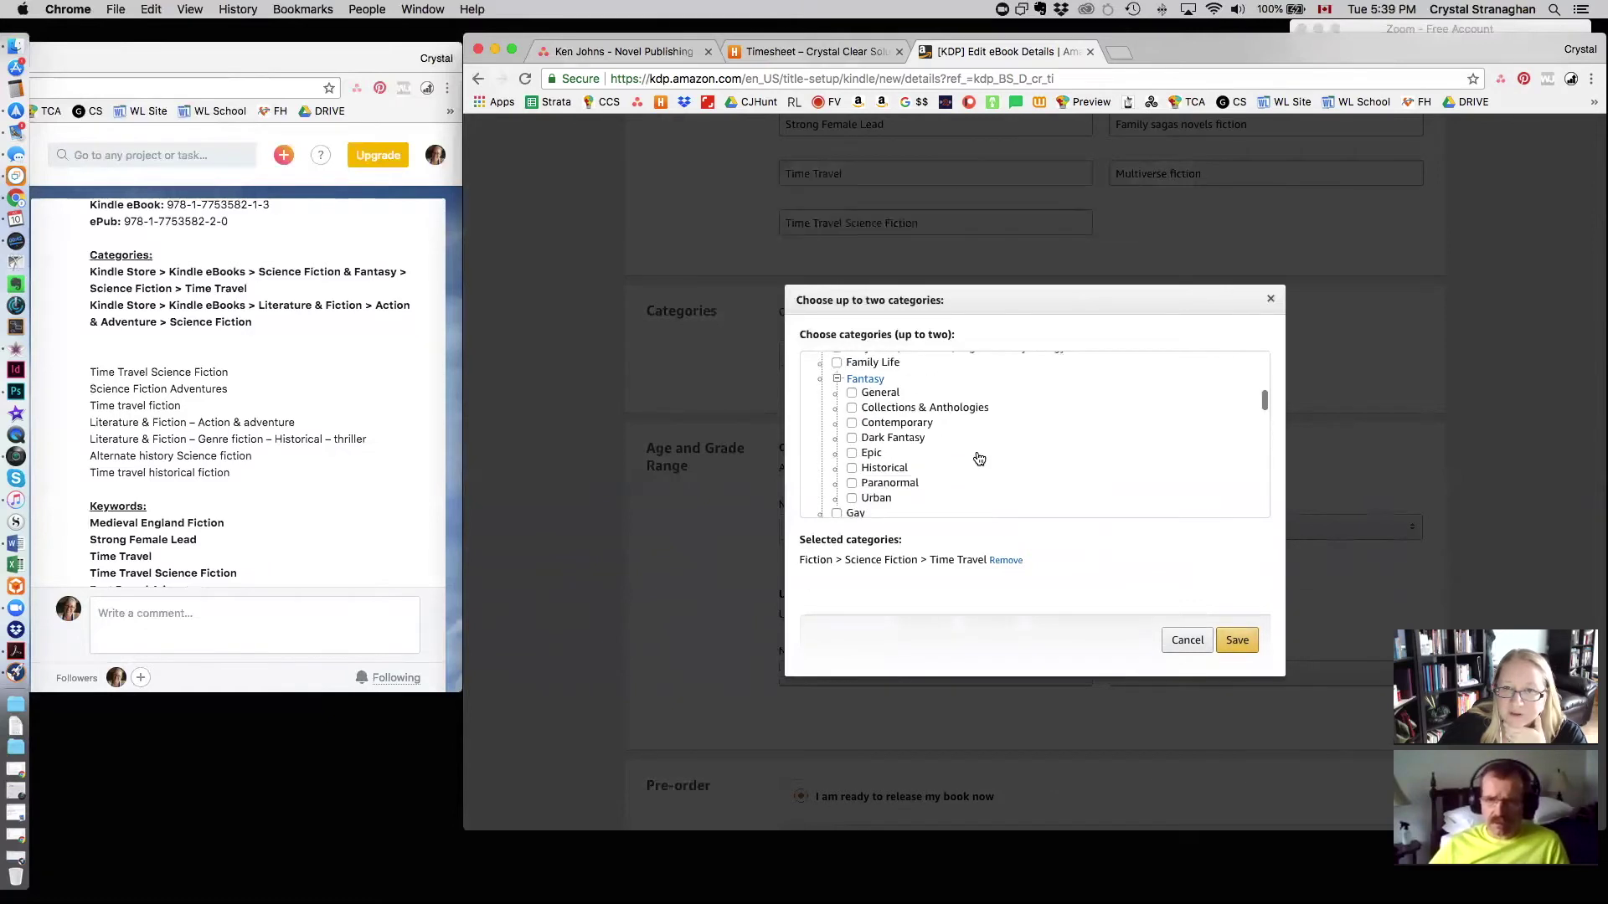
scroll(979, 458, up, 1)
scroll(979, 458, down, 5)
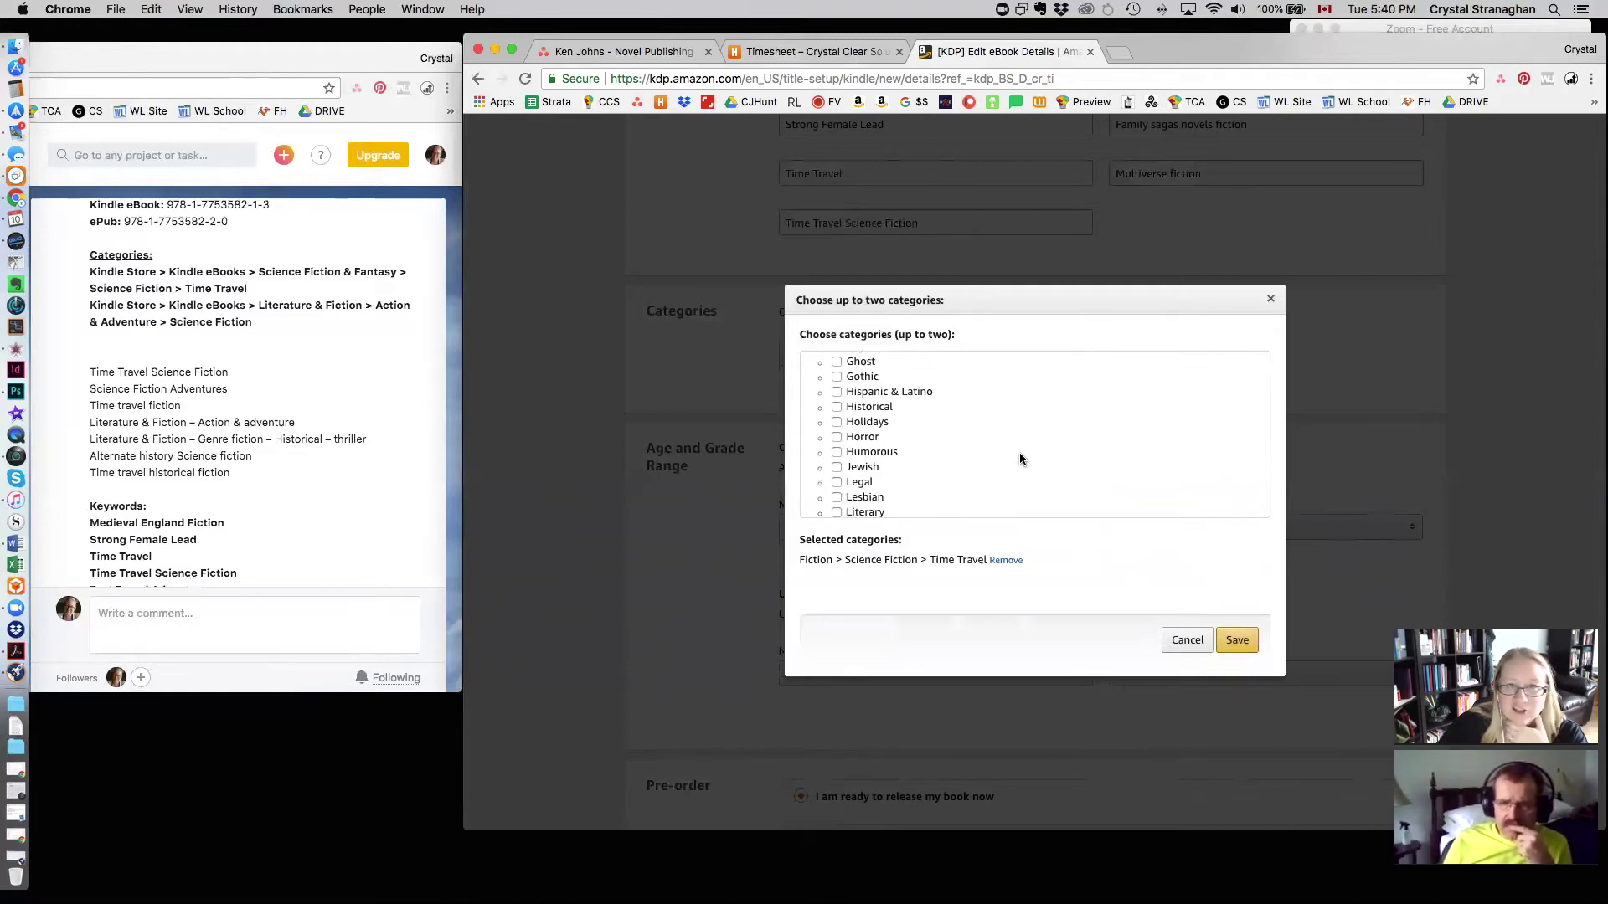
scroll(1020, 458, up, 8)
scroll(1020, 458, up, 10)
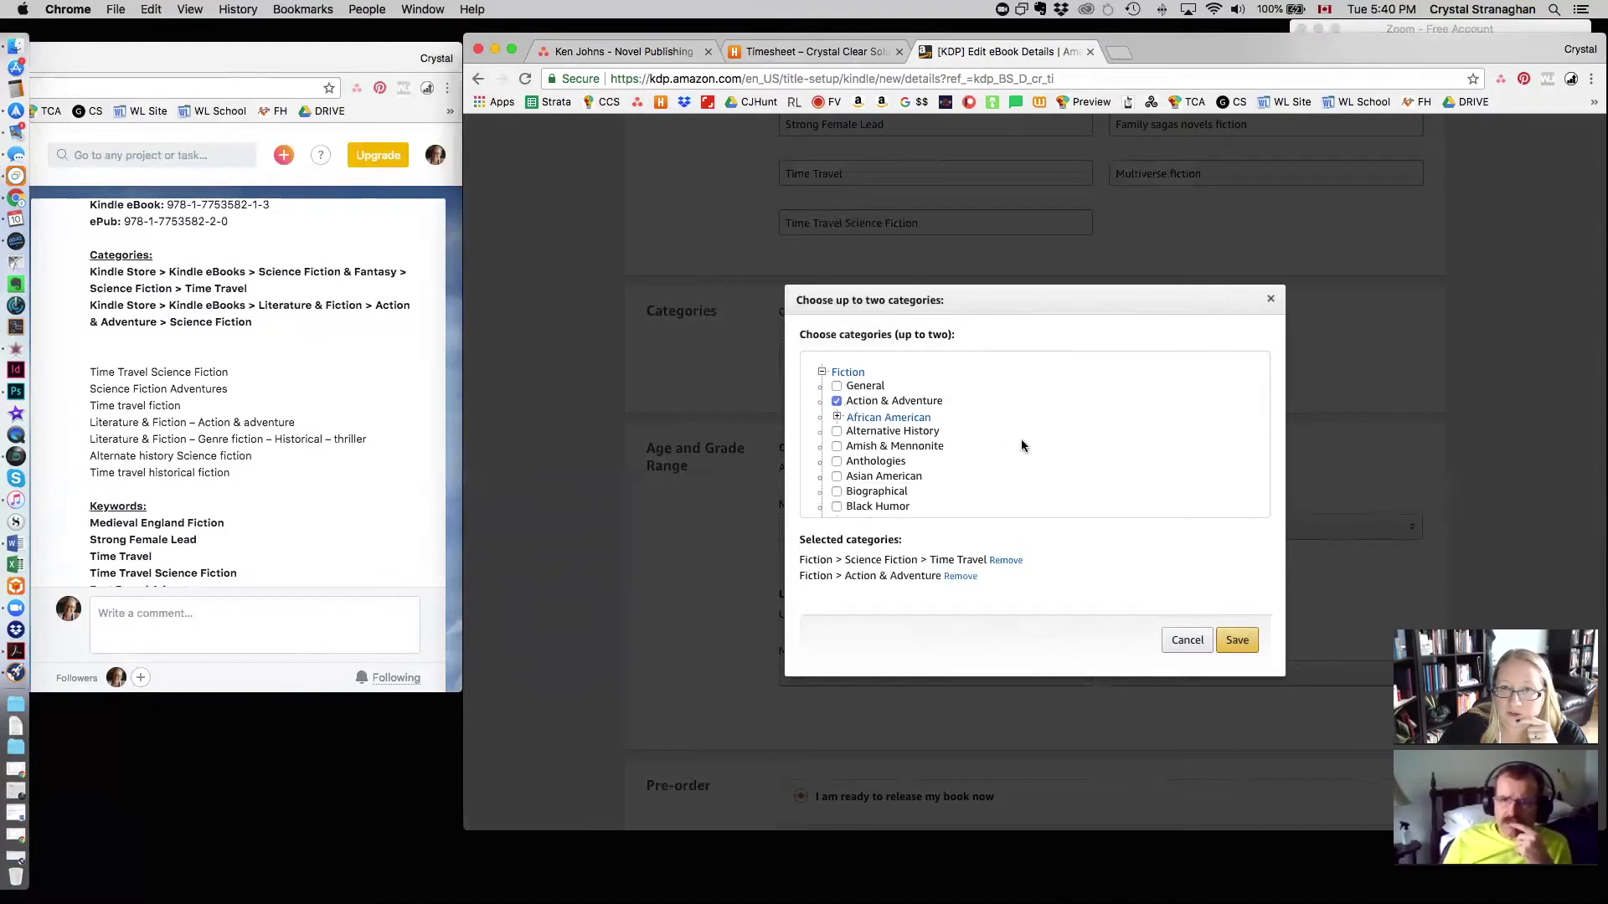
Step: Check the remaining Fiction categories for a better fit and save the category selection
scroll(1027, 459, down, 2)
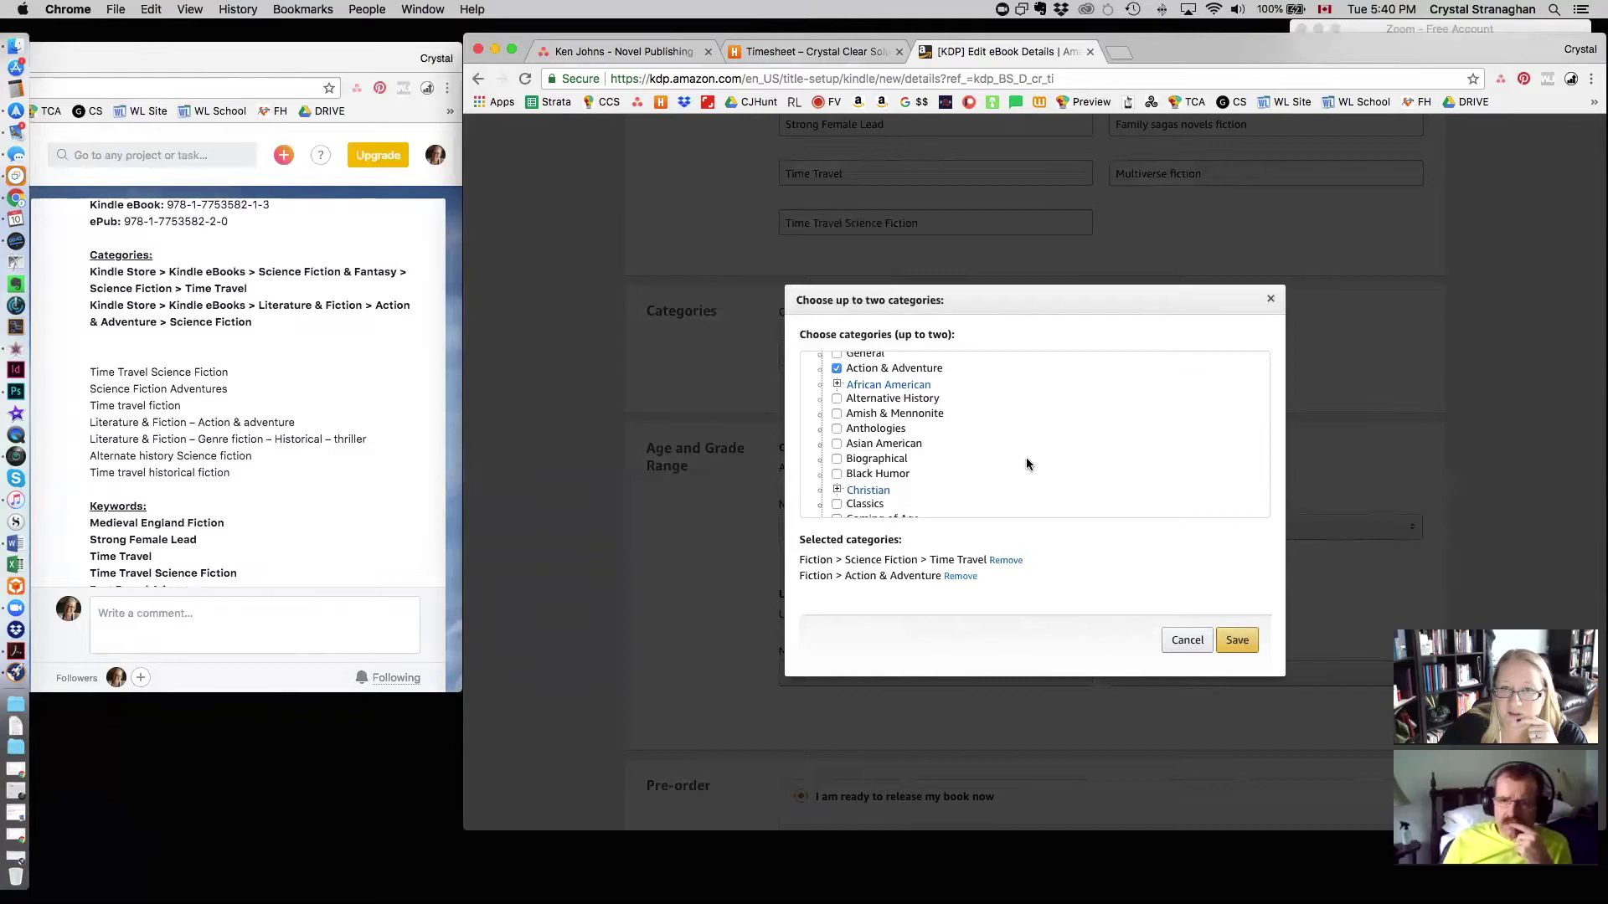
scroll(1026, 463, down, 5)
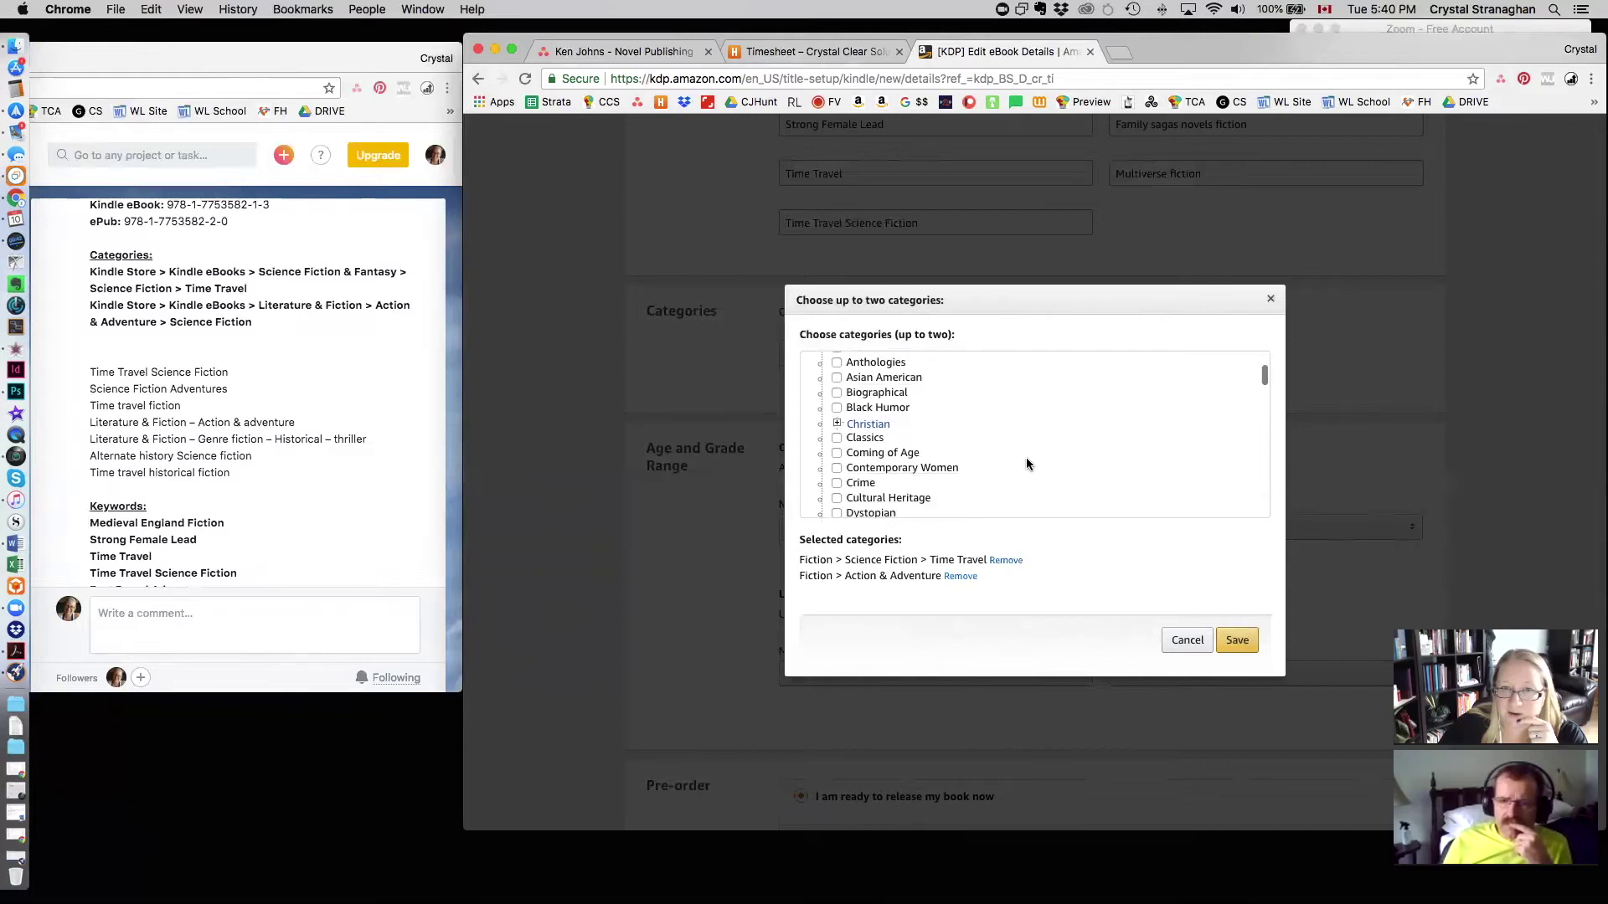
scroll(1027, 464, down, 6)
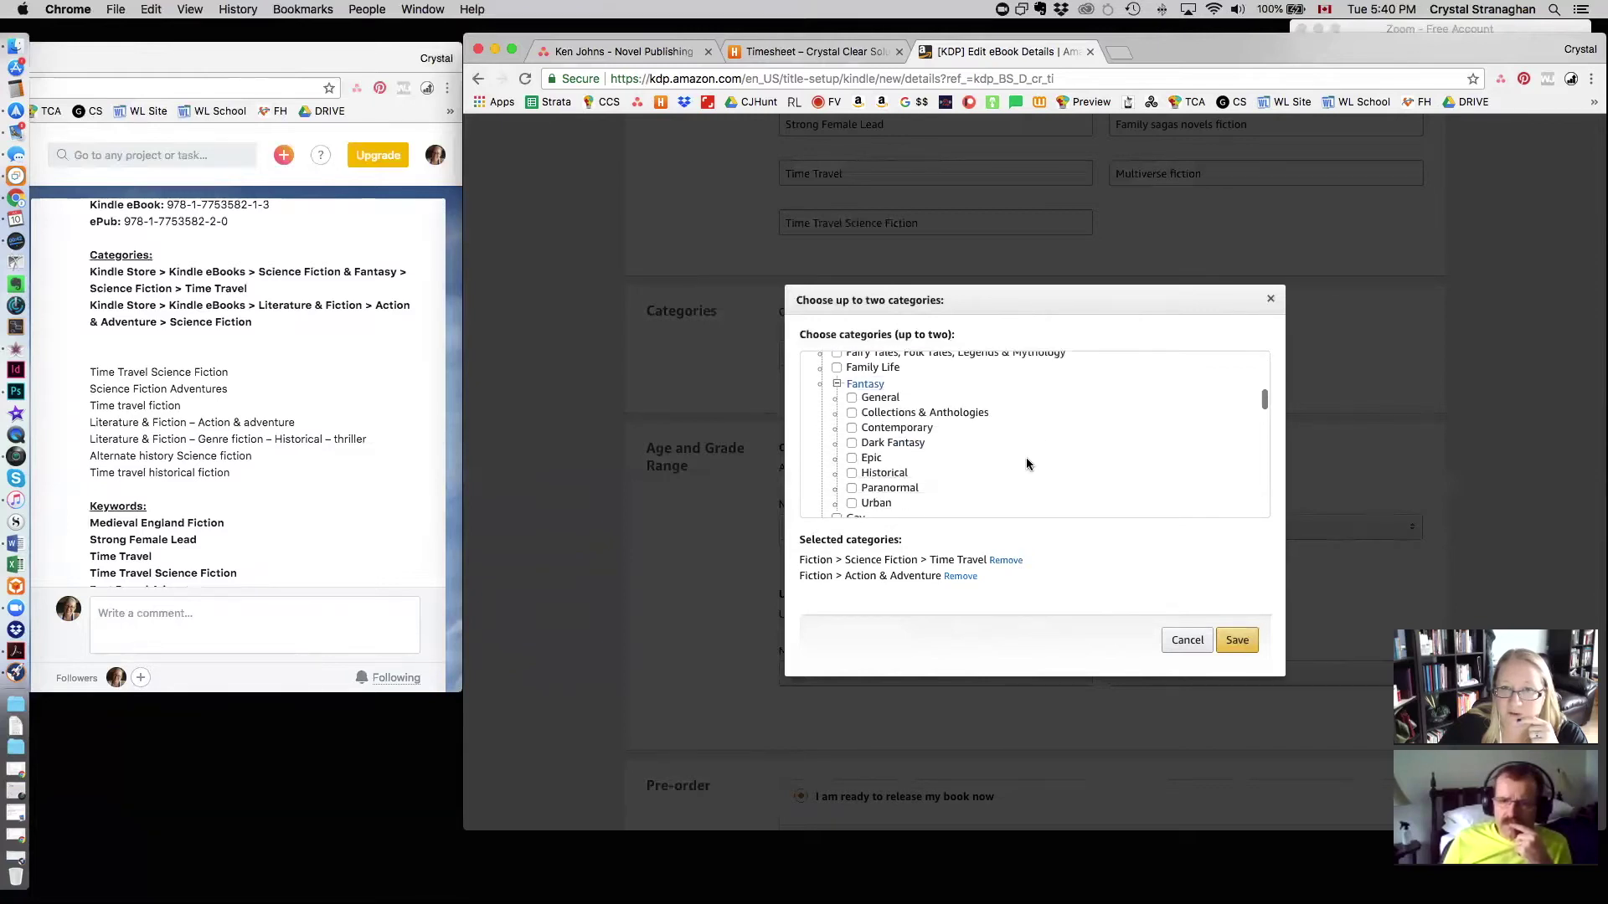
scroll(1027, 463, down, 8)
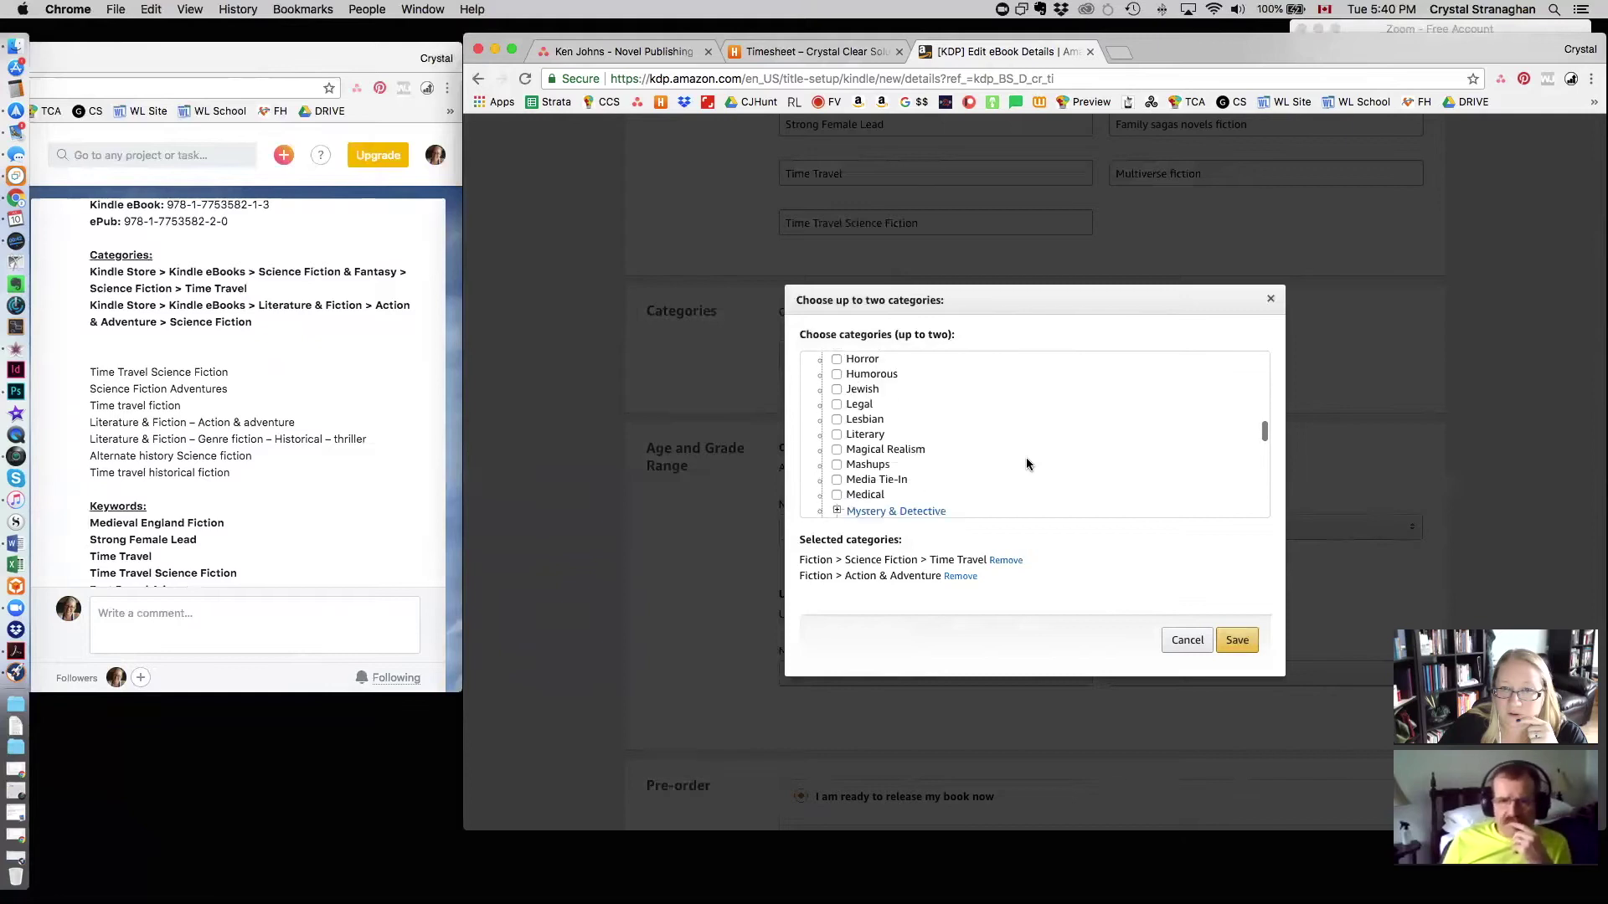
scroll(1026, 464, down, 1)
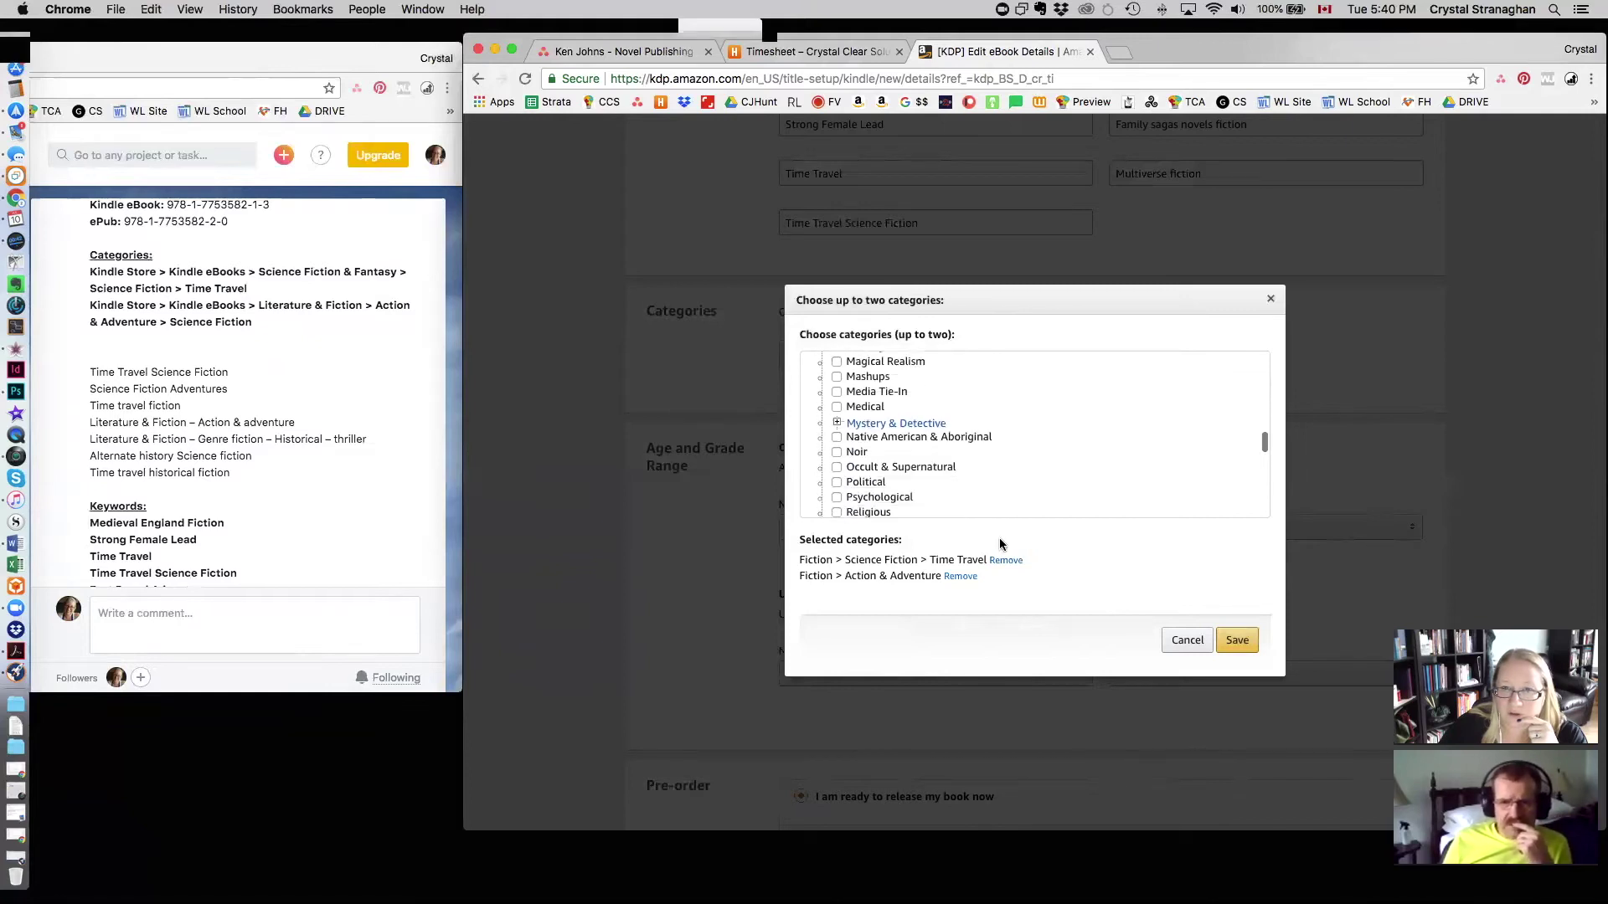
click(1234, 641)
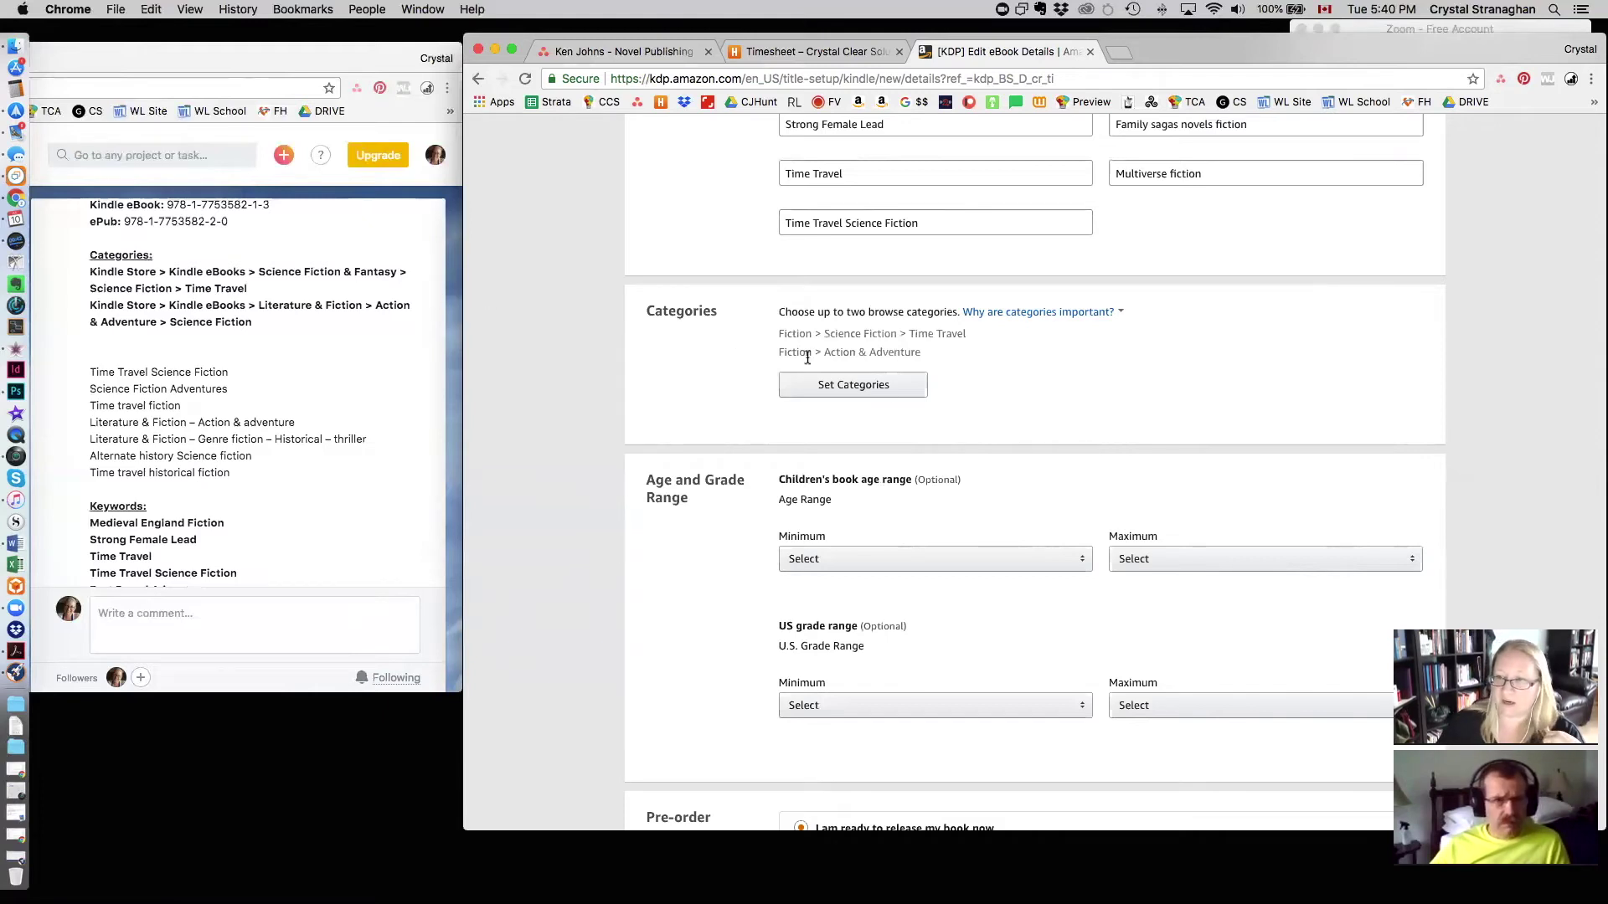
Step: Save the eBook details and continue to the Kindle eBook Content page
scroll(1027, 474, down, 5)
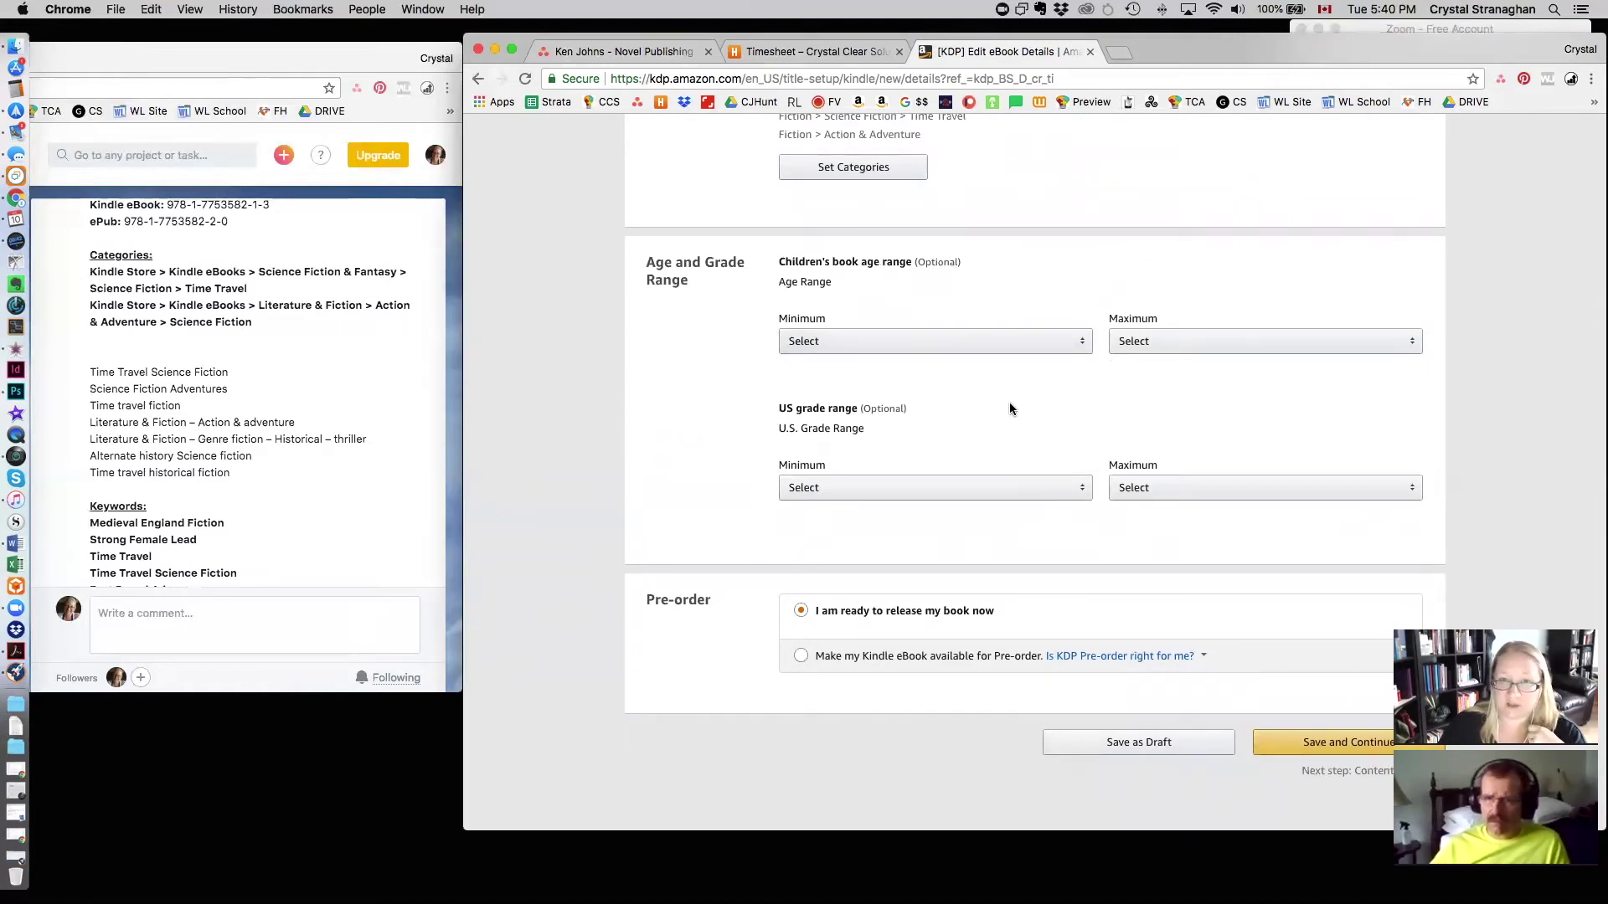
scroll(1010, 409, down, 5)
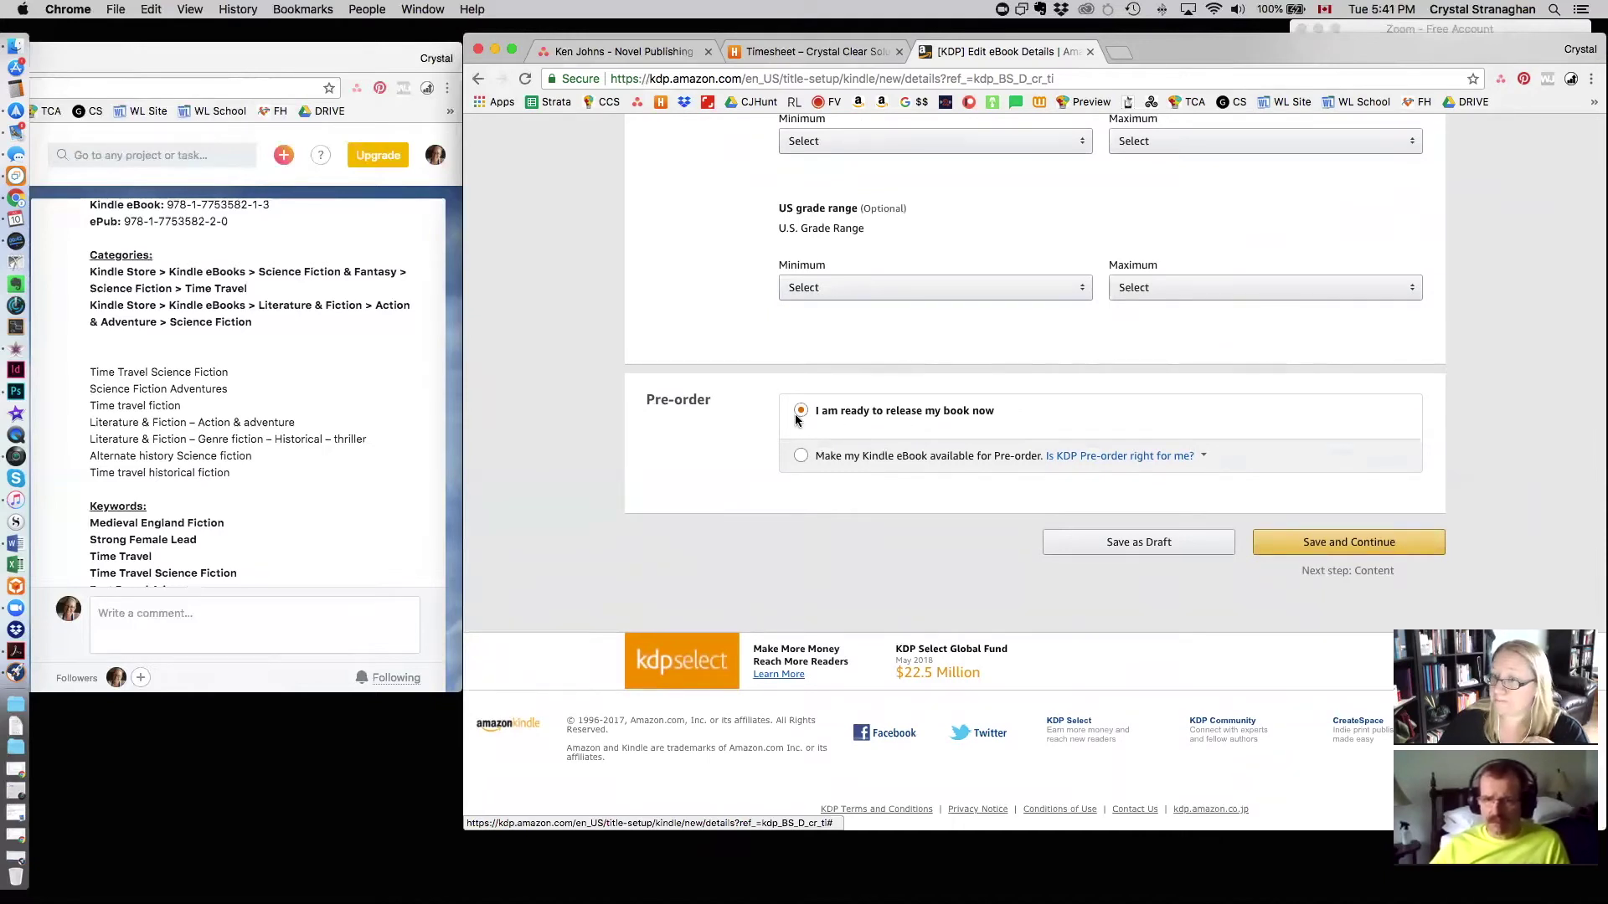
click(1362, 545)
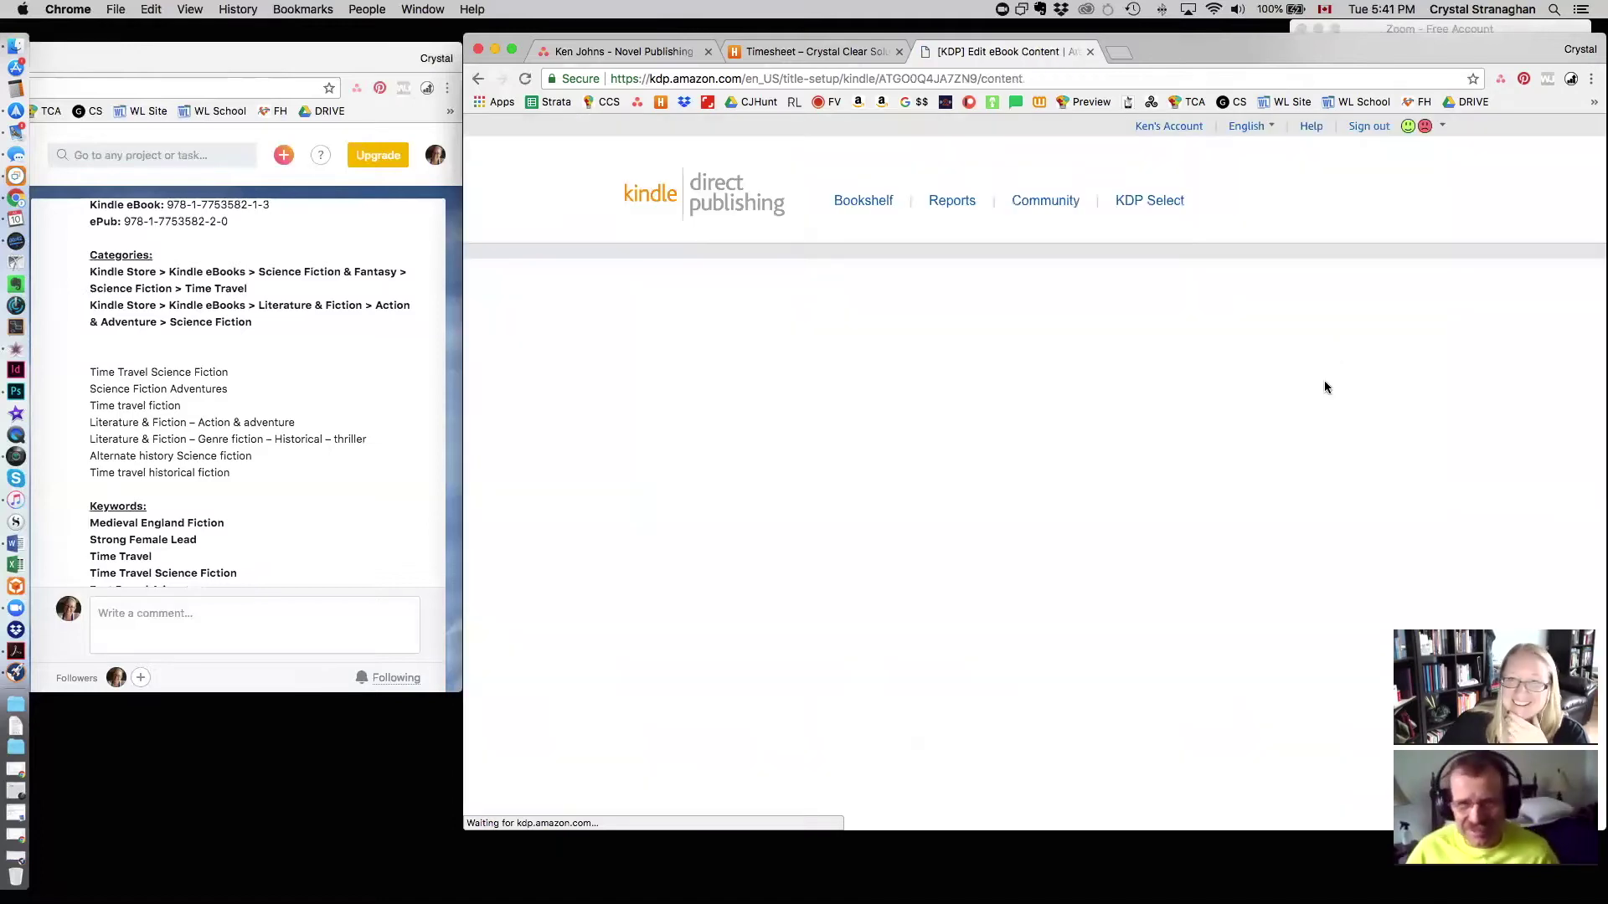
Step: Read the explanation of how DRM affects the eBook and set Digital Rights Management to Yes
drag(1193, 40, 1159, 46)
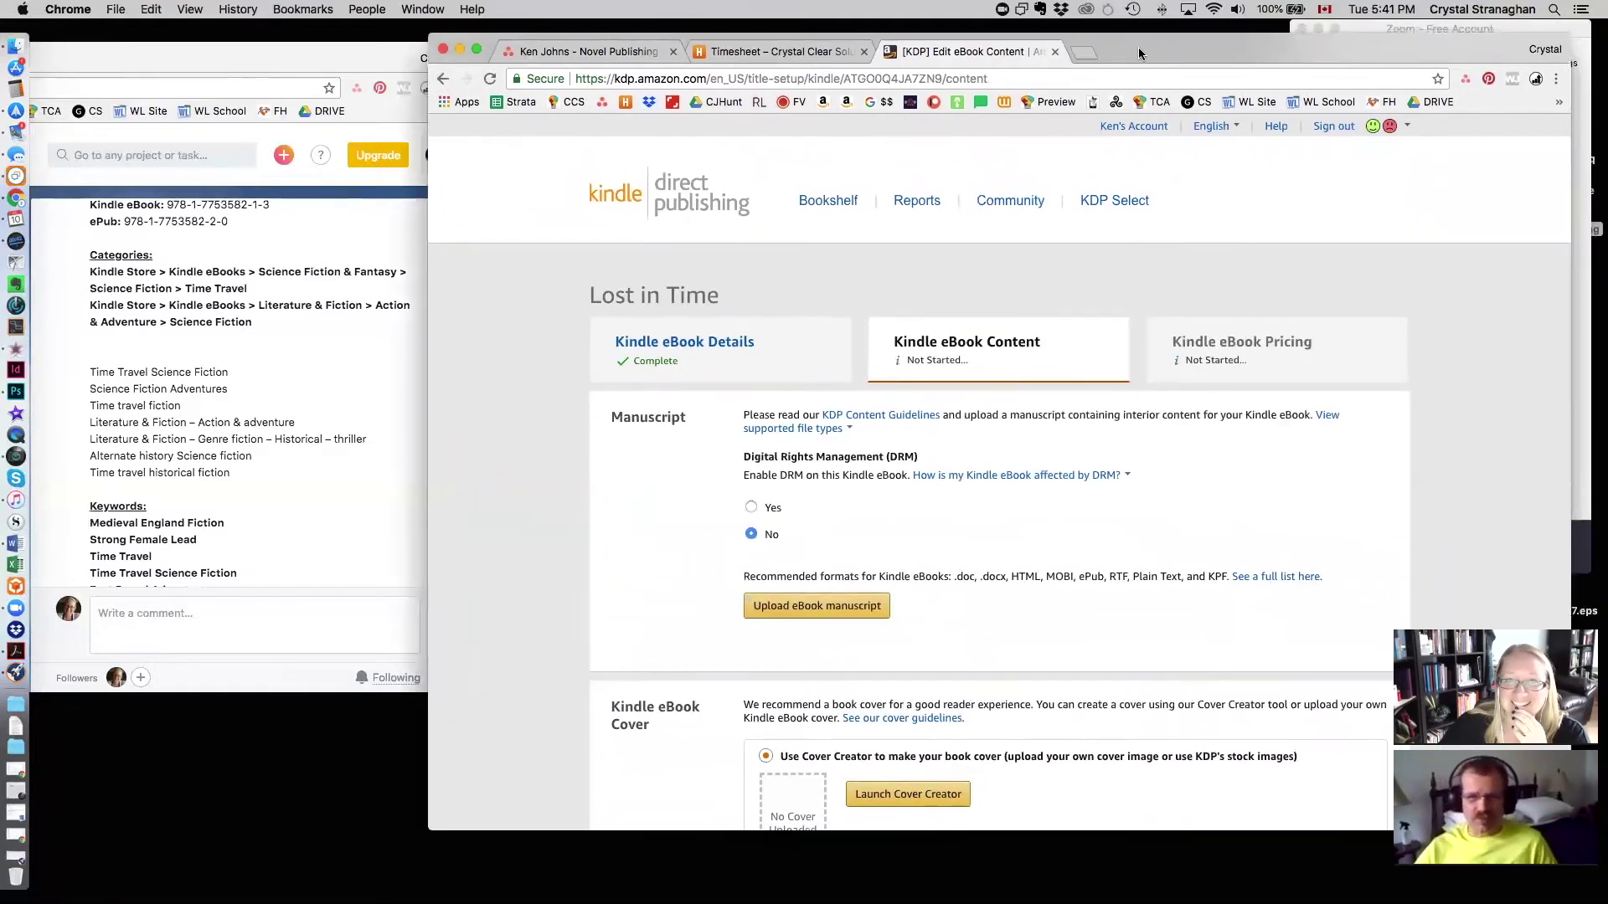
scroll(1243, 514, down, 3)
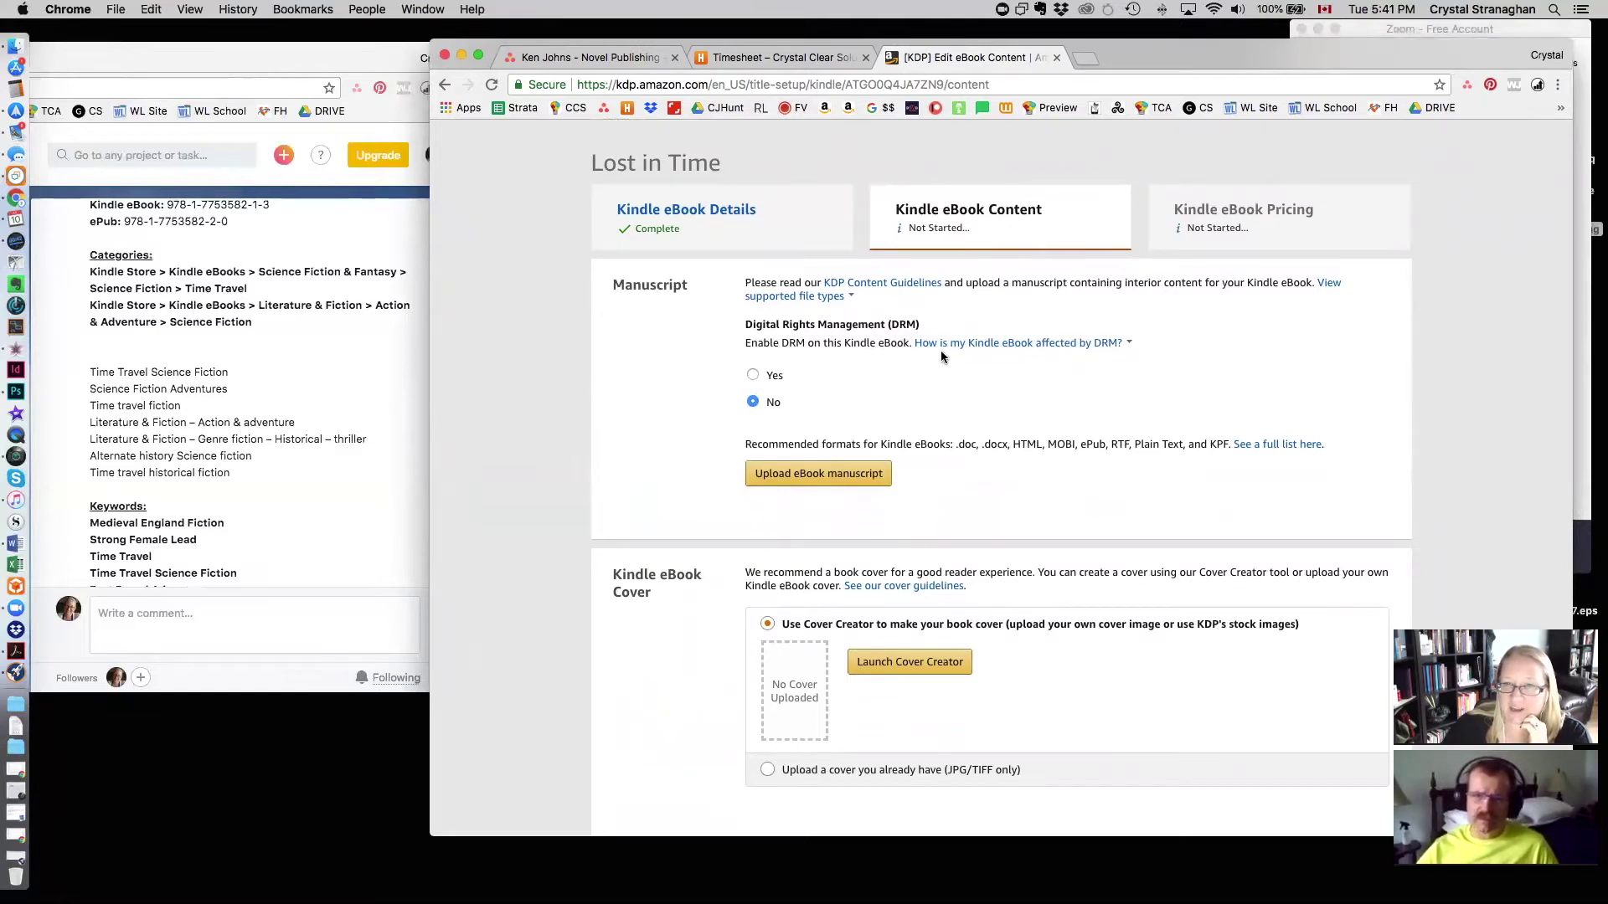
mouse_move(1015, 352)
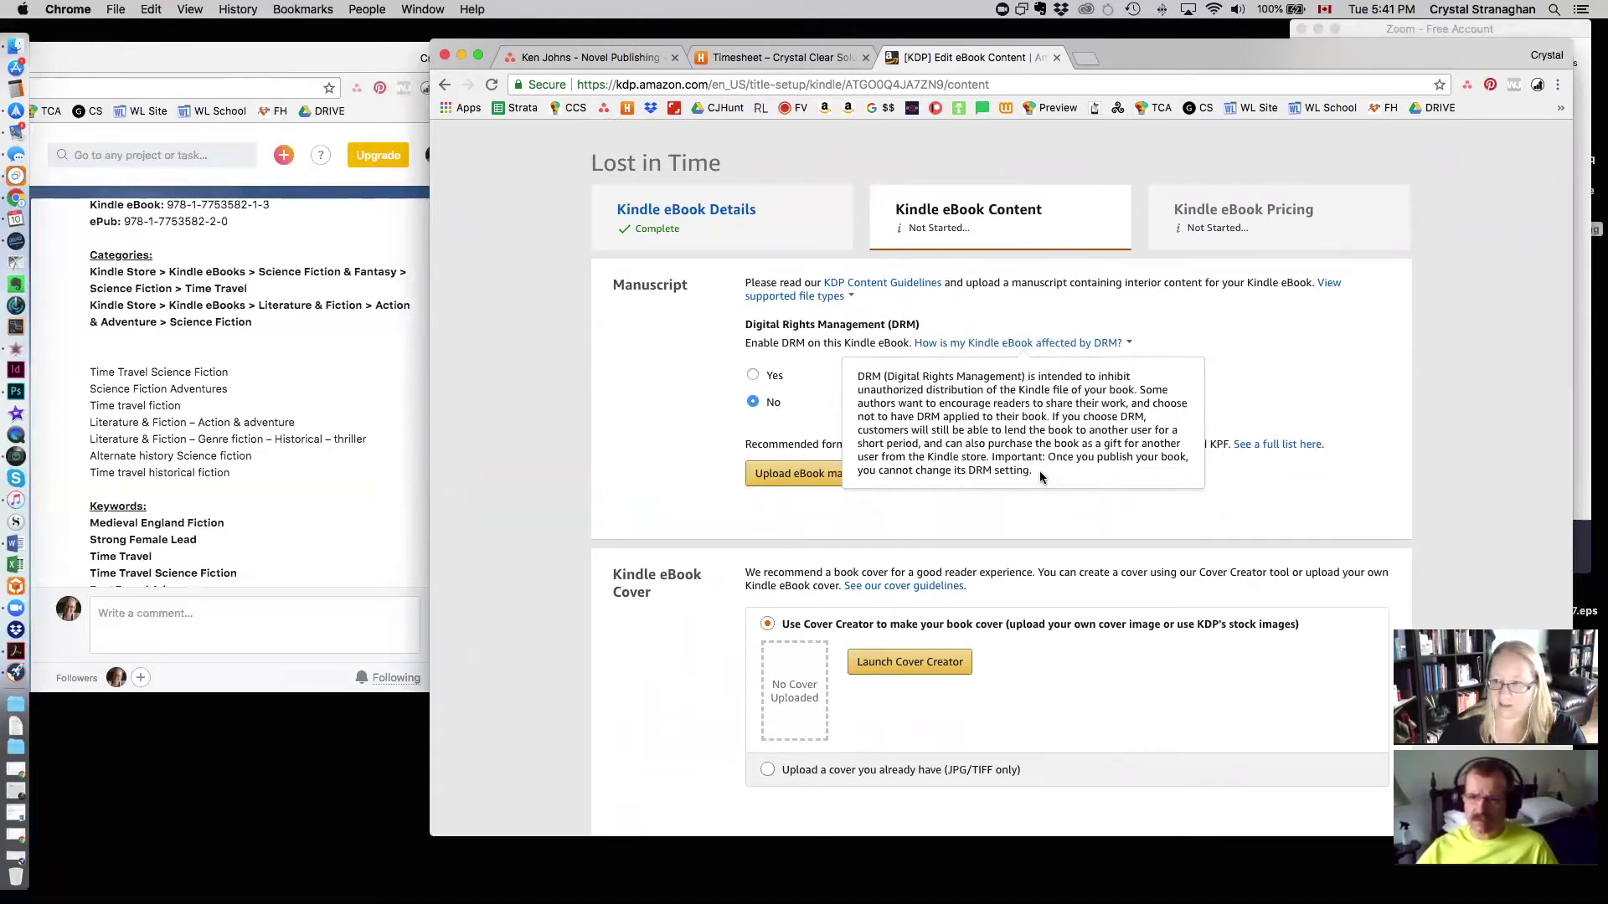
scroll(1040, 477, down, 1)
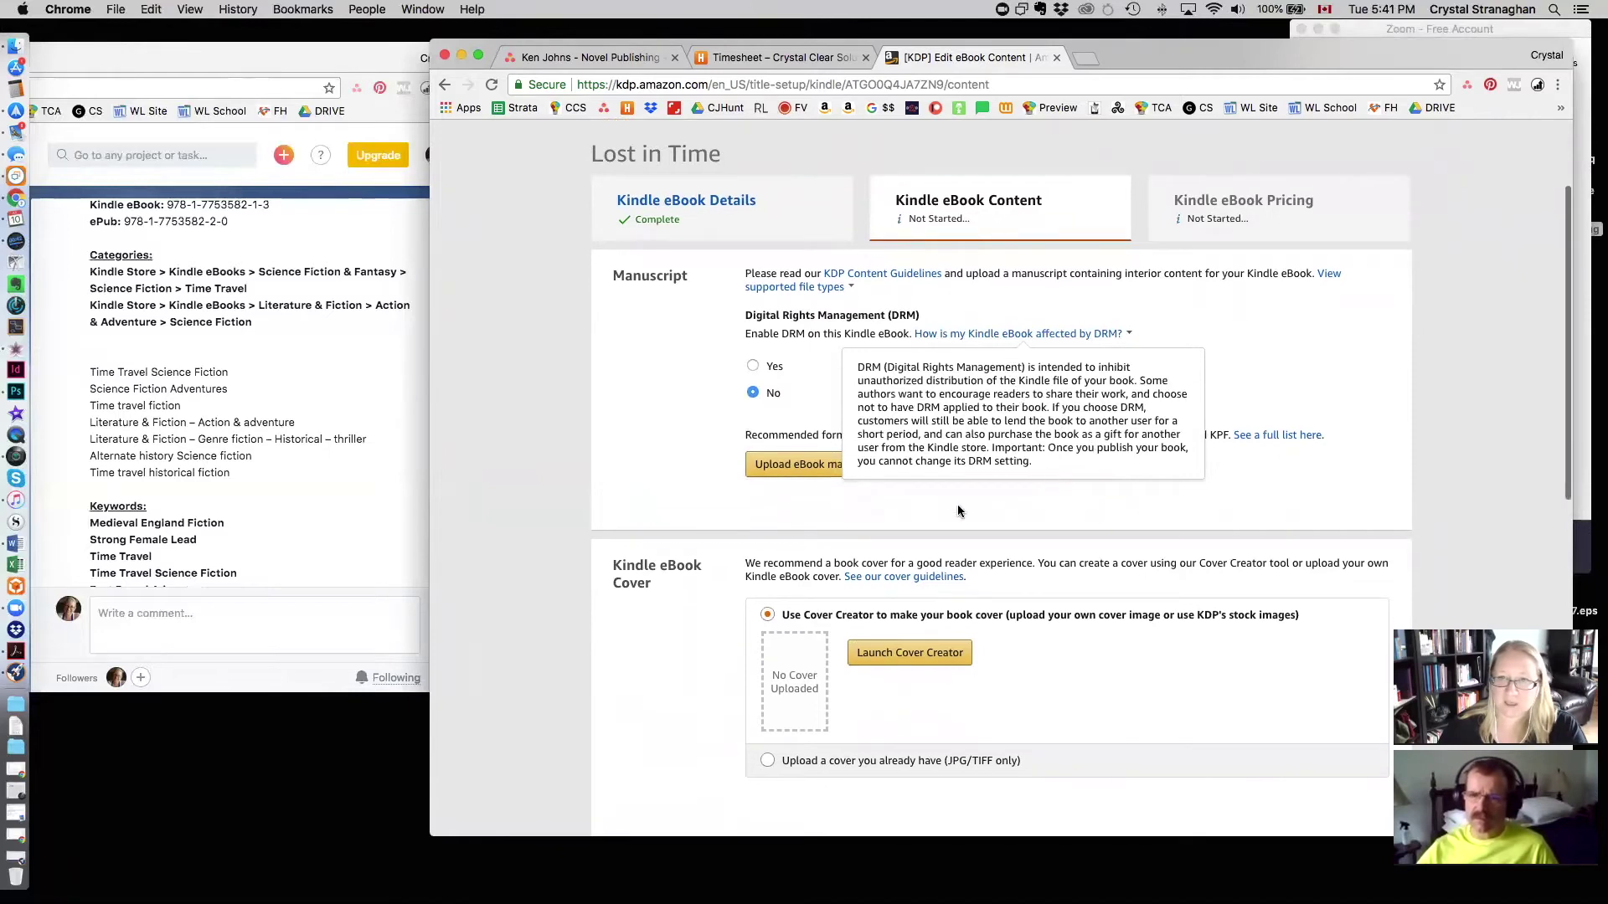
click(716, 408)
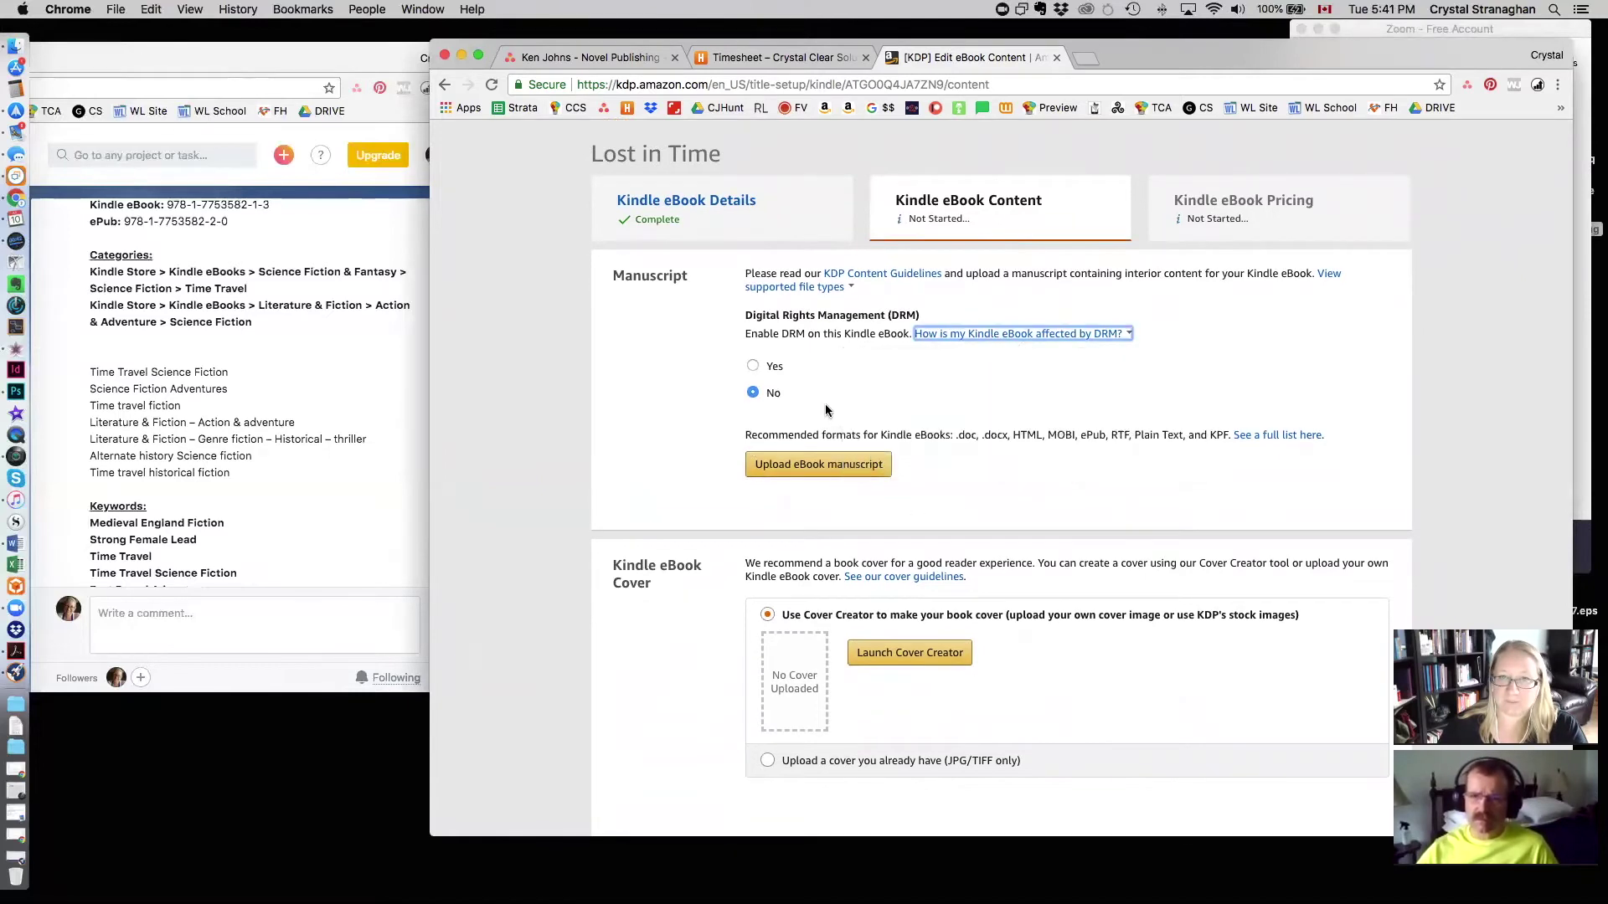
click(753, 369)
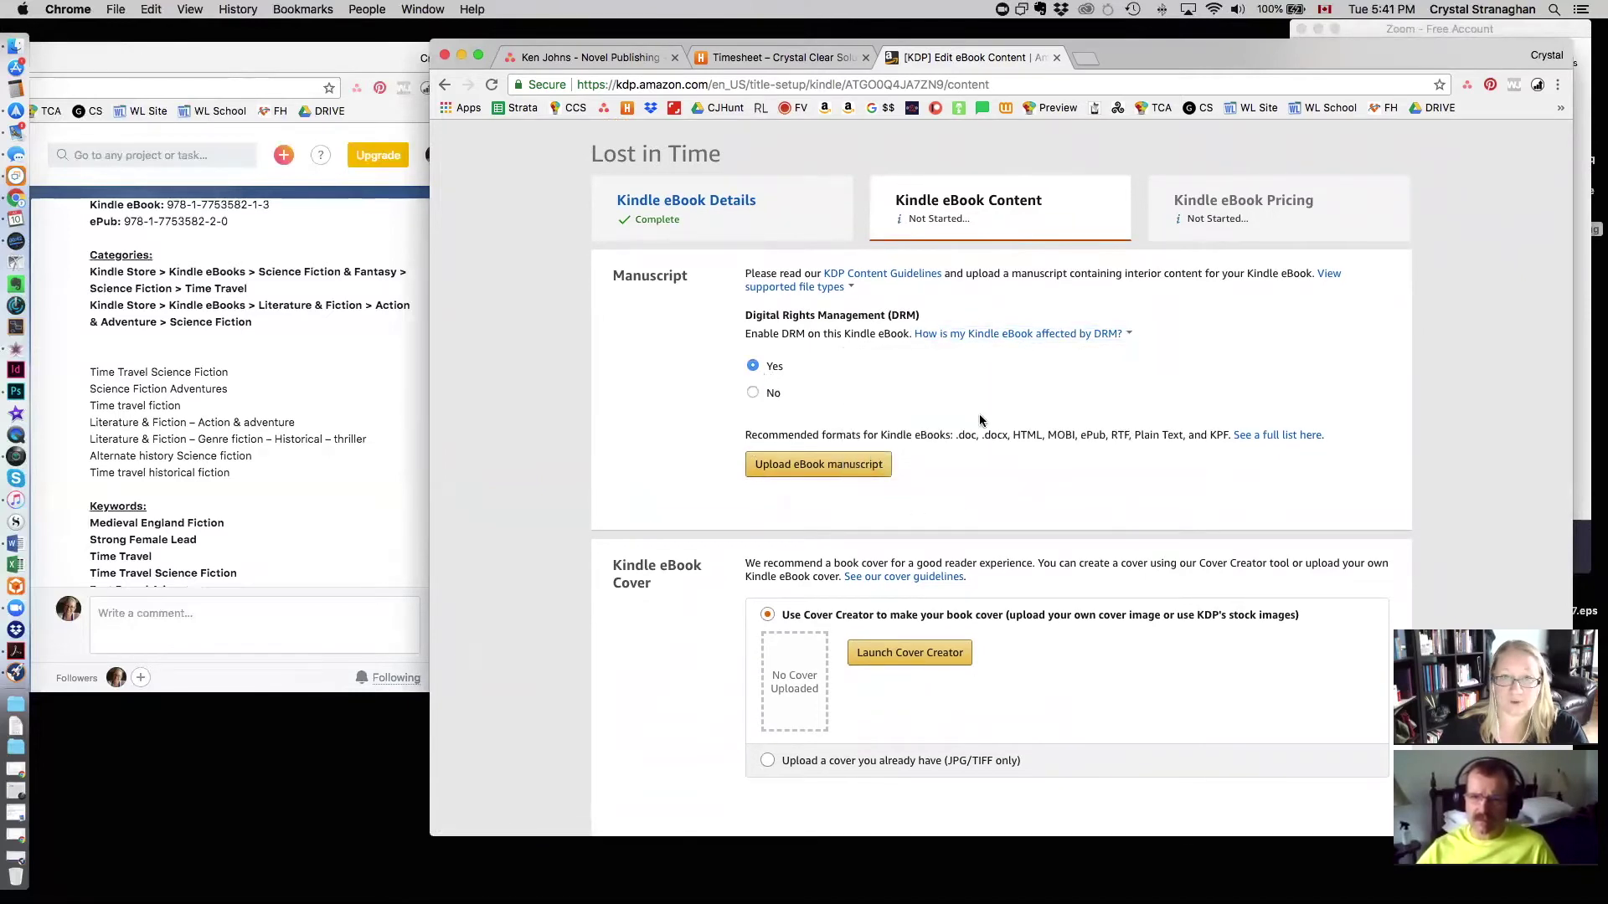
Step: Reopen the DRM explanation to reread how the setting affects lending and sharing
scroll(1028, 471, down, 2)
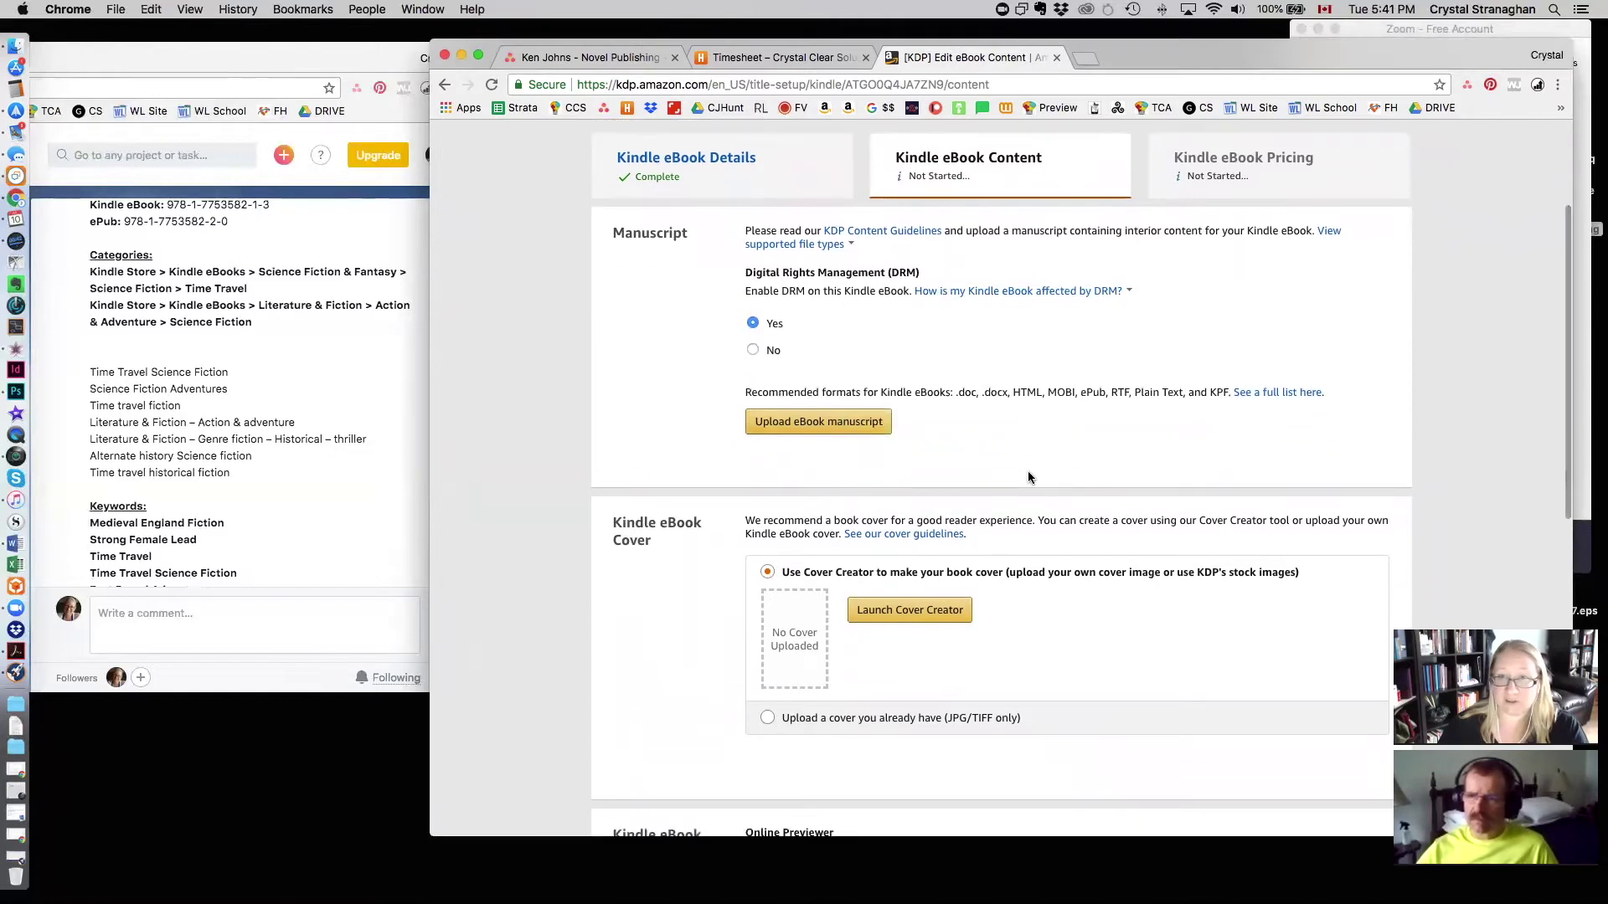
click(987, 297)
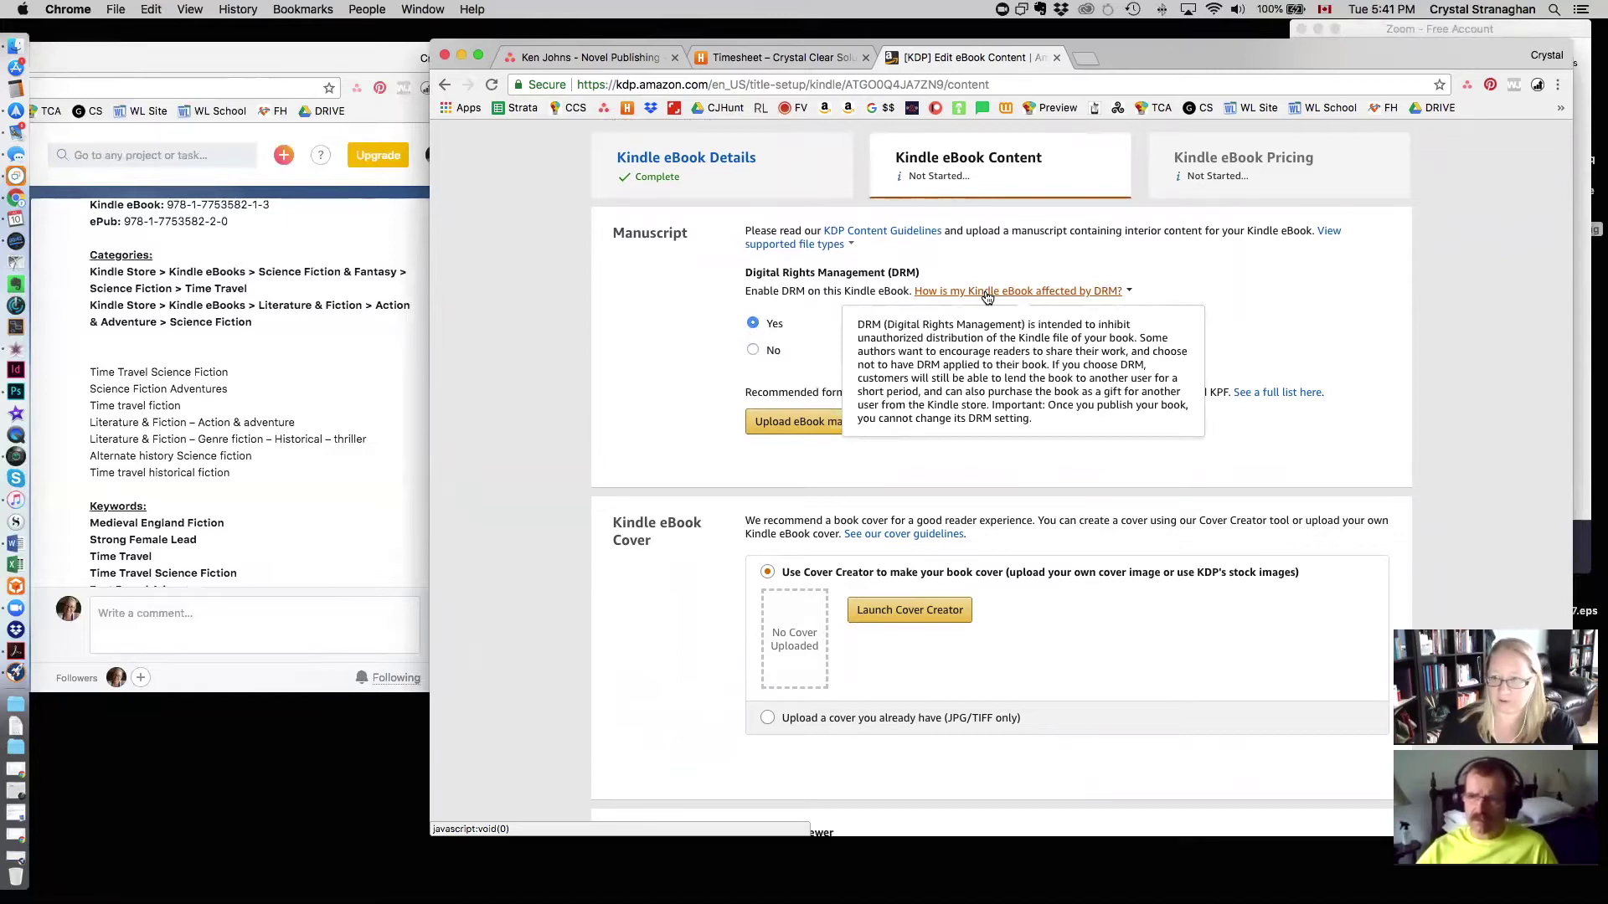
Step: Upload Lost-In-Time-Kindle.mobi as the eBook manuscript from the Kindle folder inside To Upload 2018-07-10 in the Dropbox Book folder
click(927, 481)
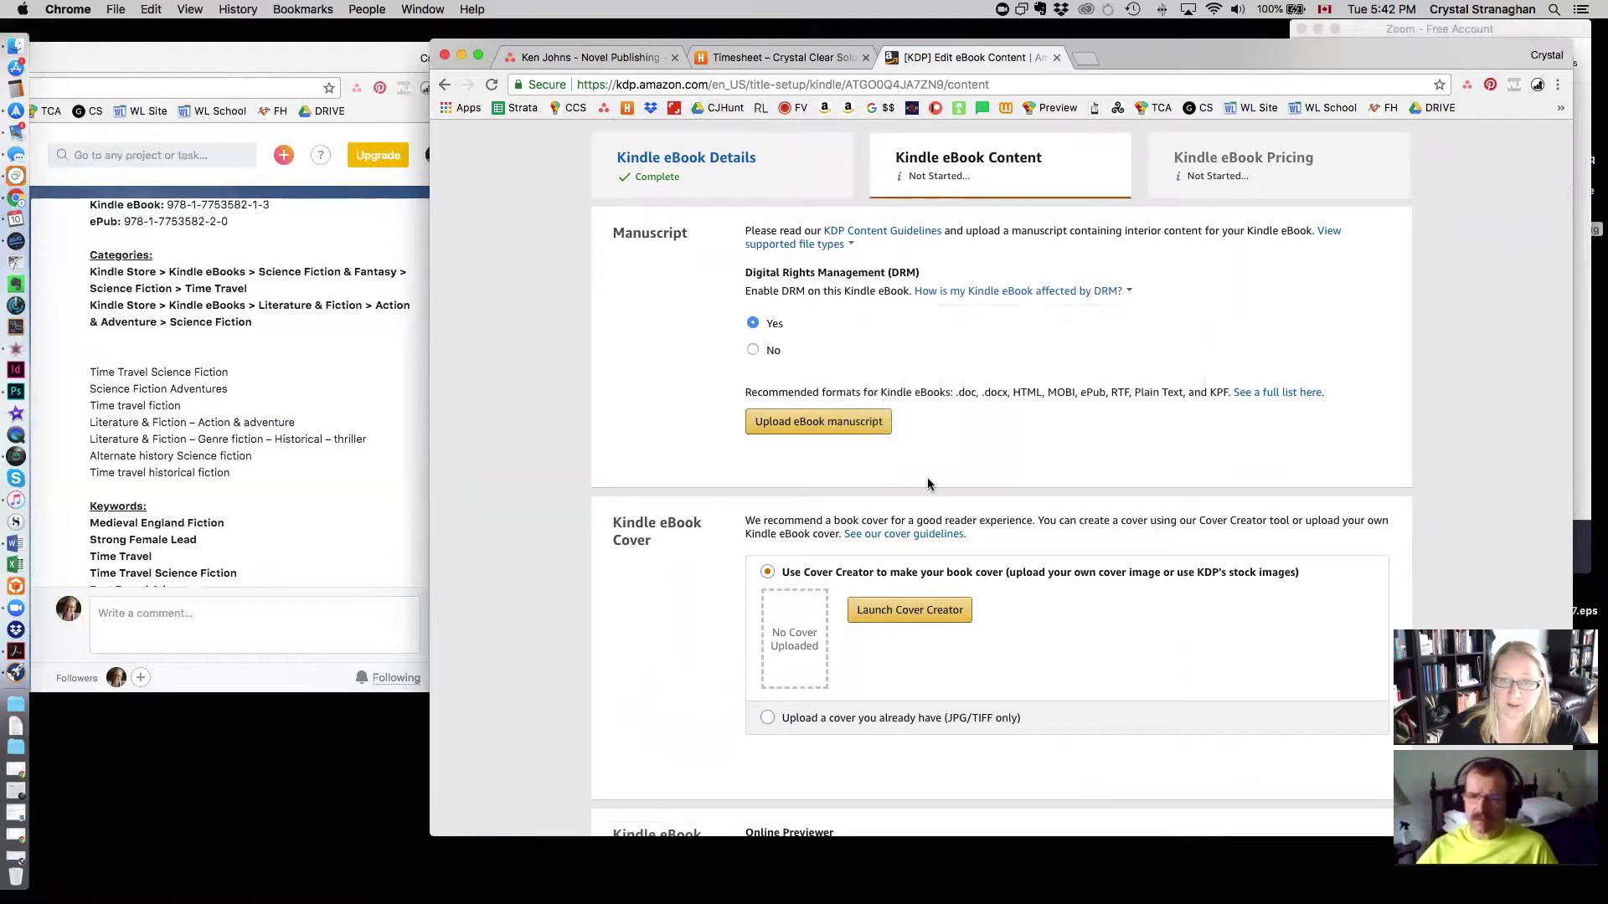
click(810, 425)
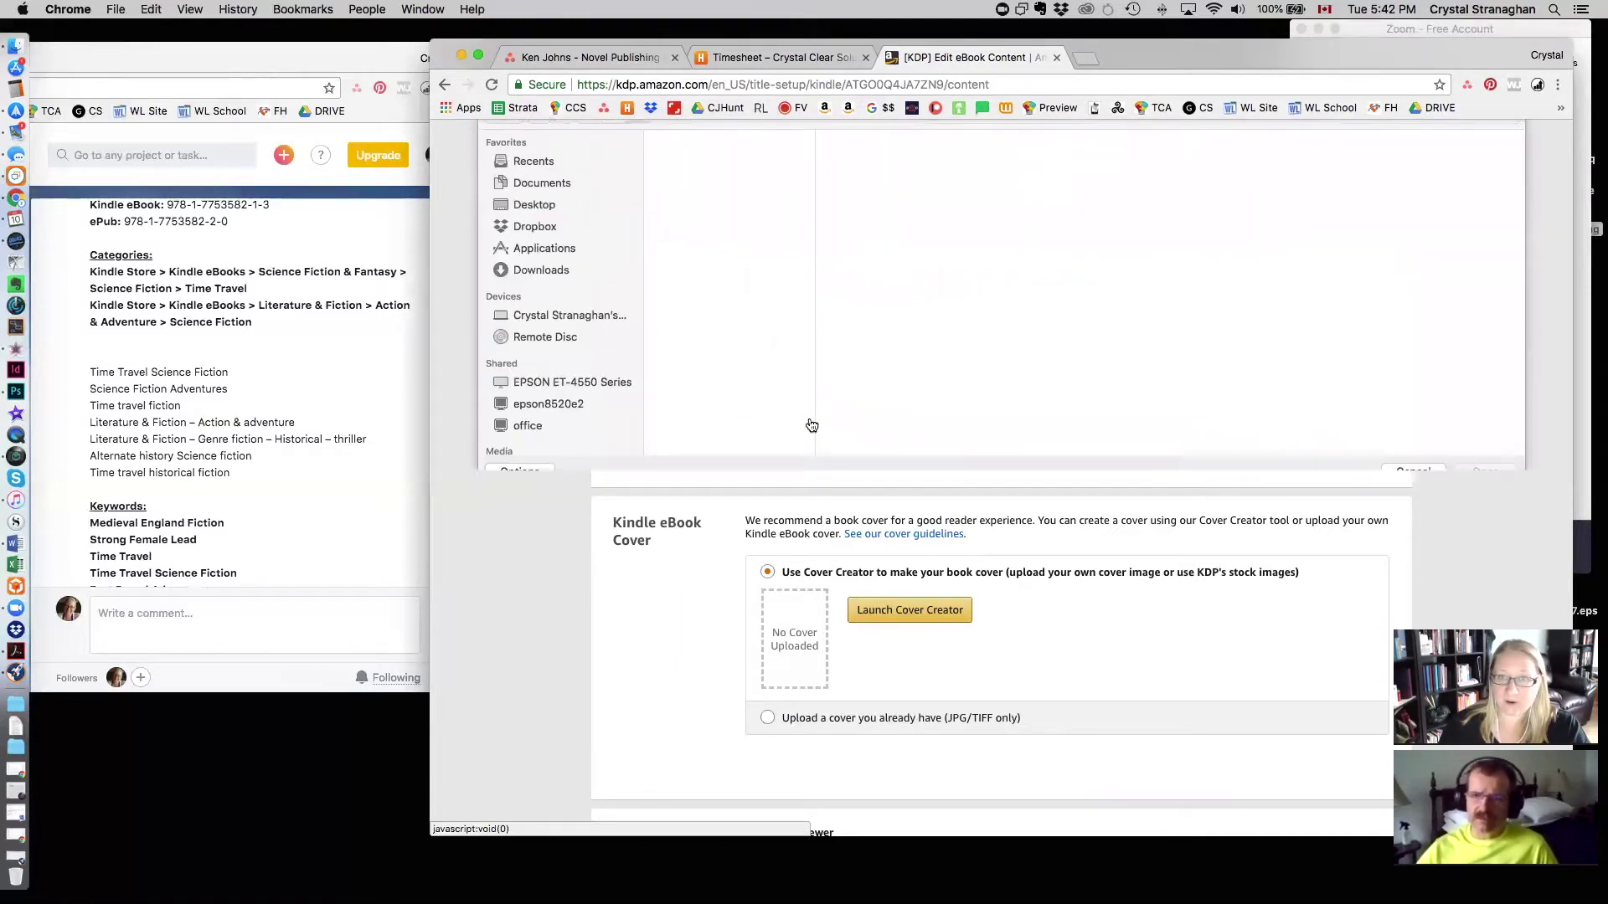
click(601, 242)
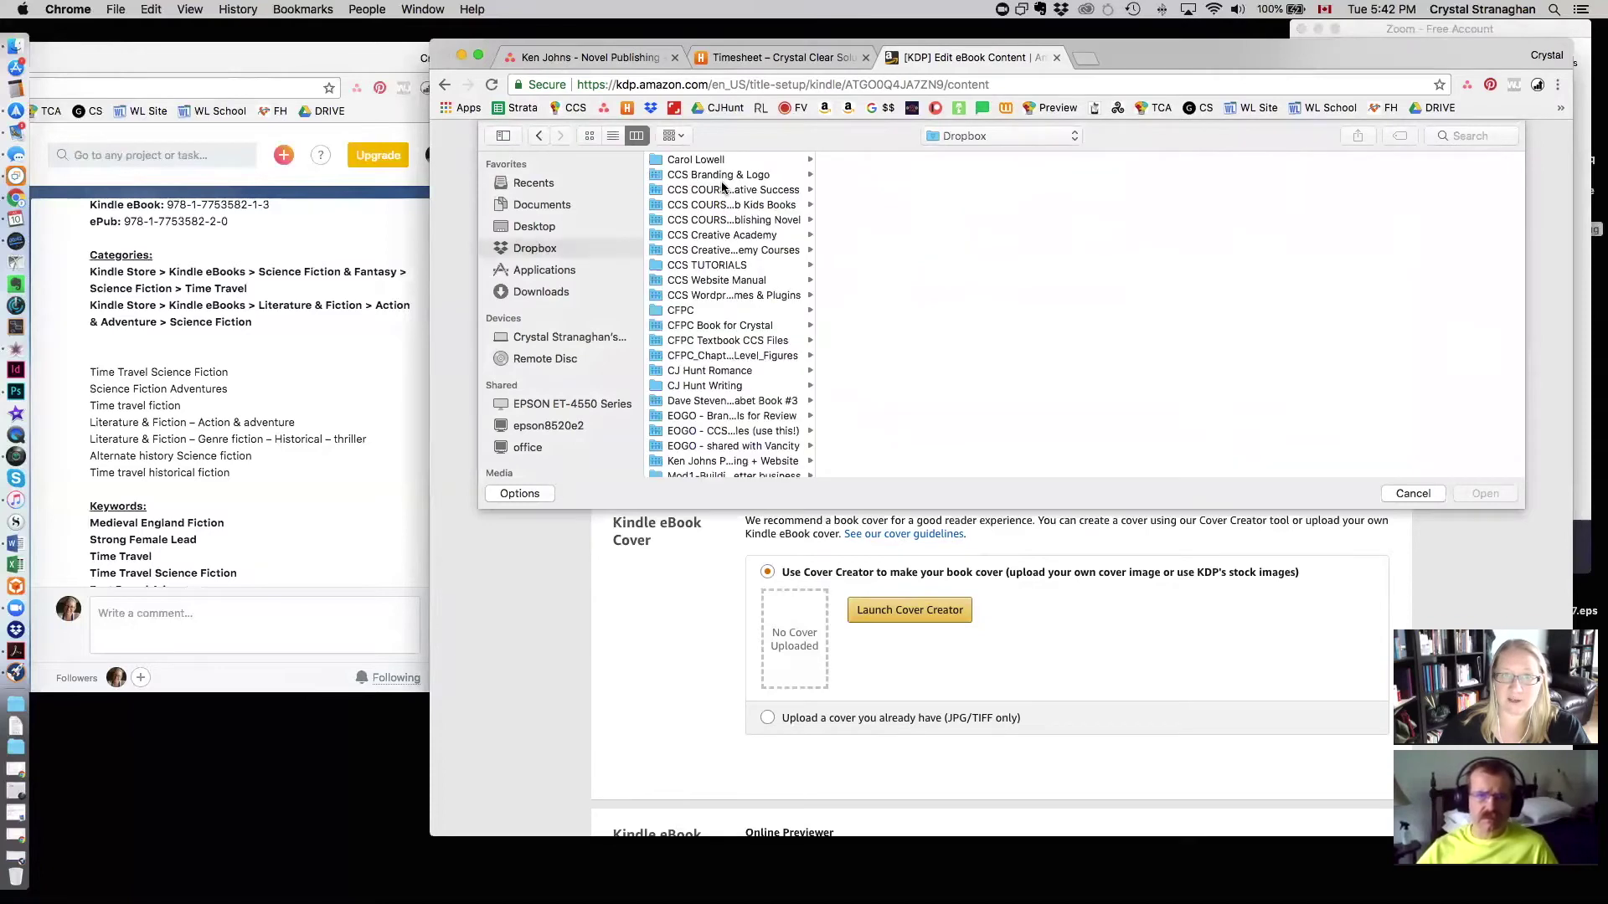
scroll(722, 365, down, 5)
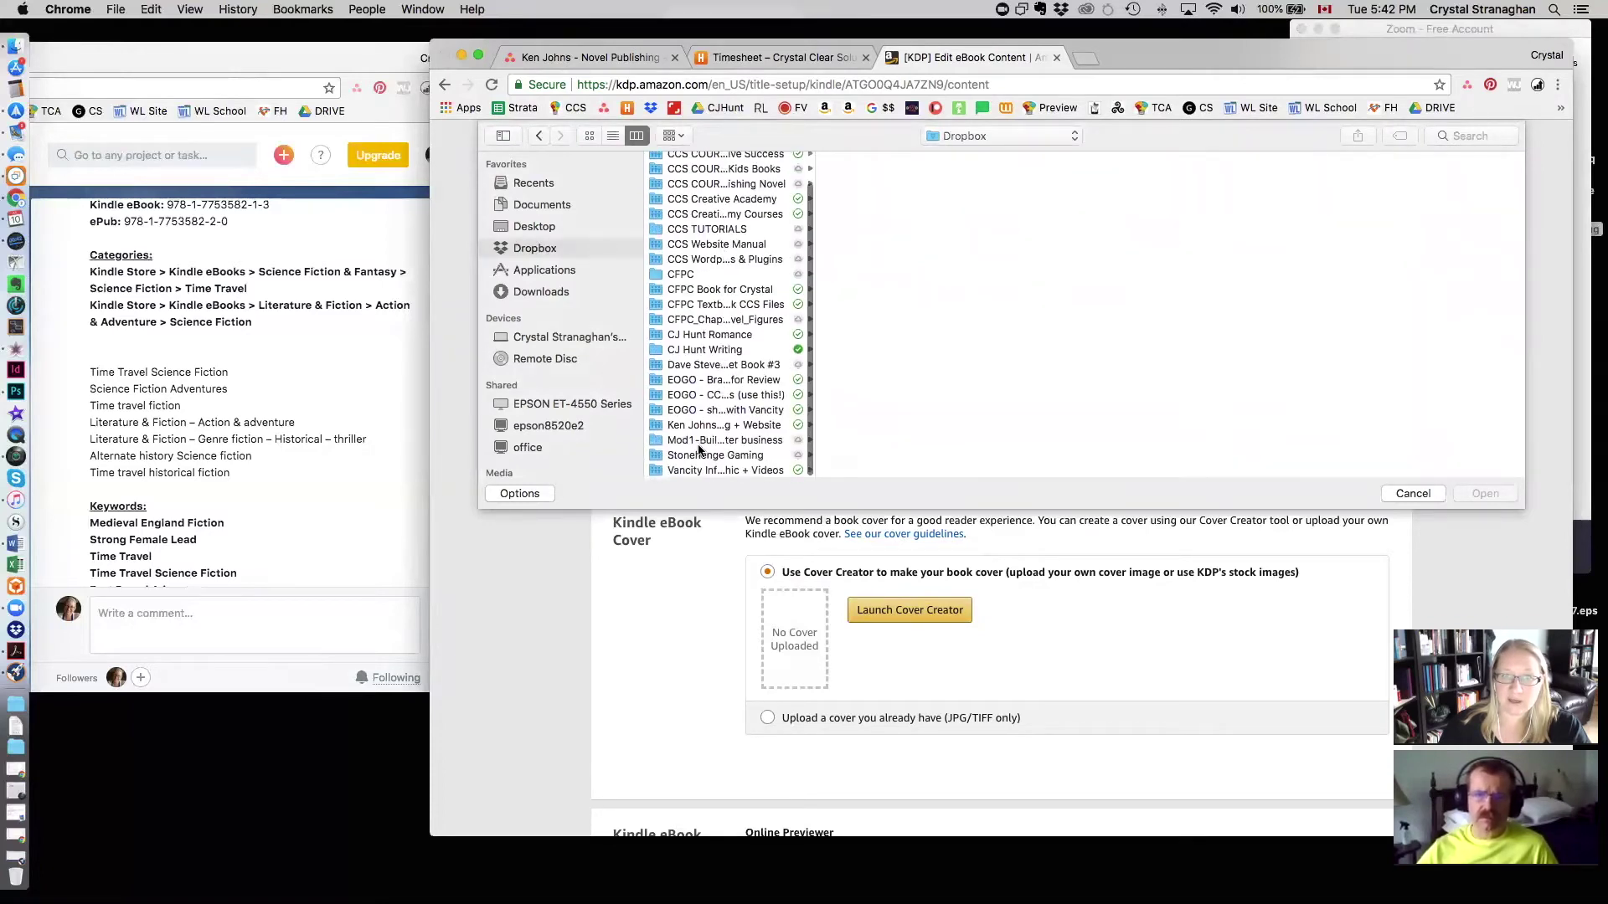
click(692, 423)
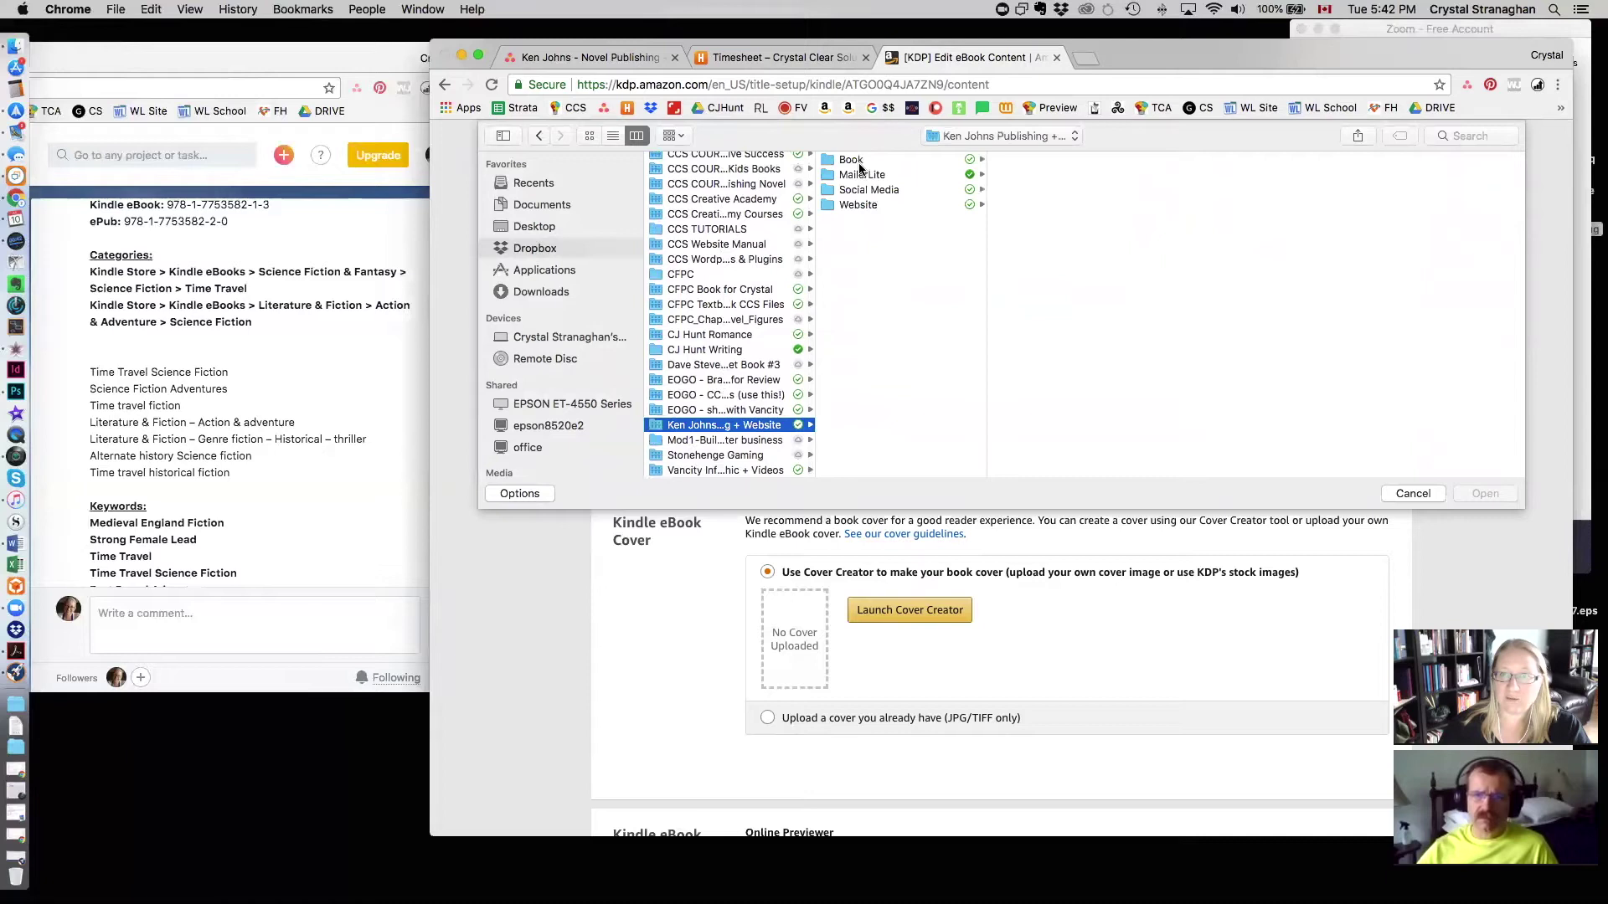
click(858, 160)
drag(1315, 270, 1334, 274)
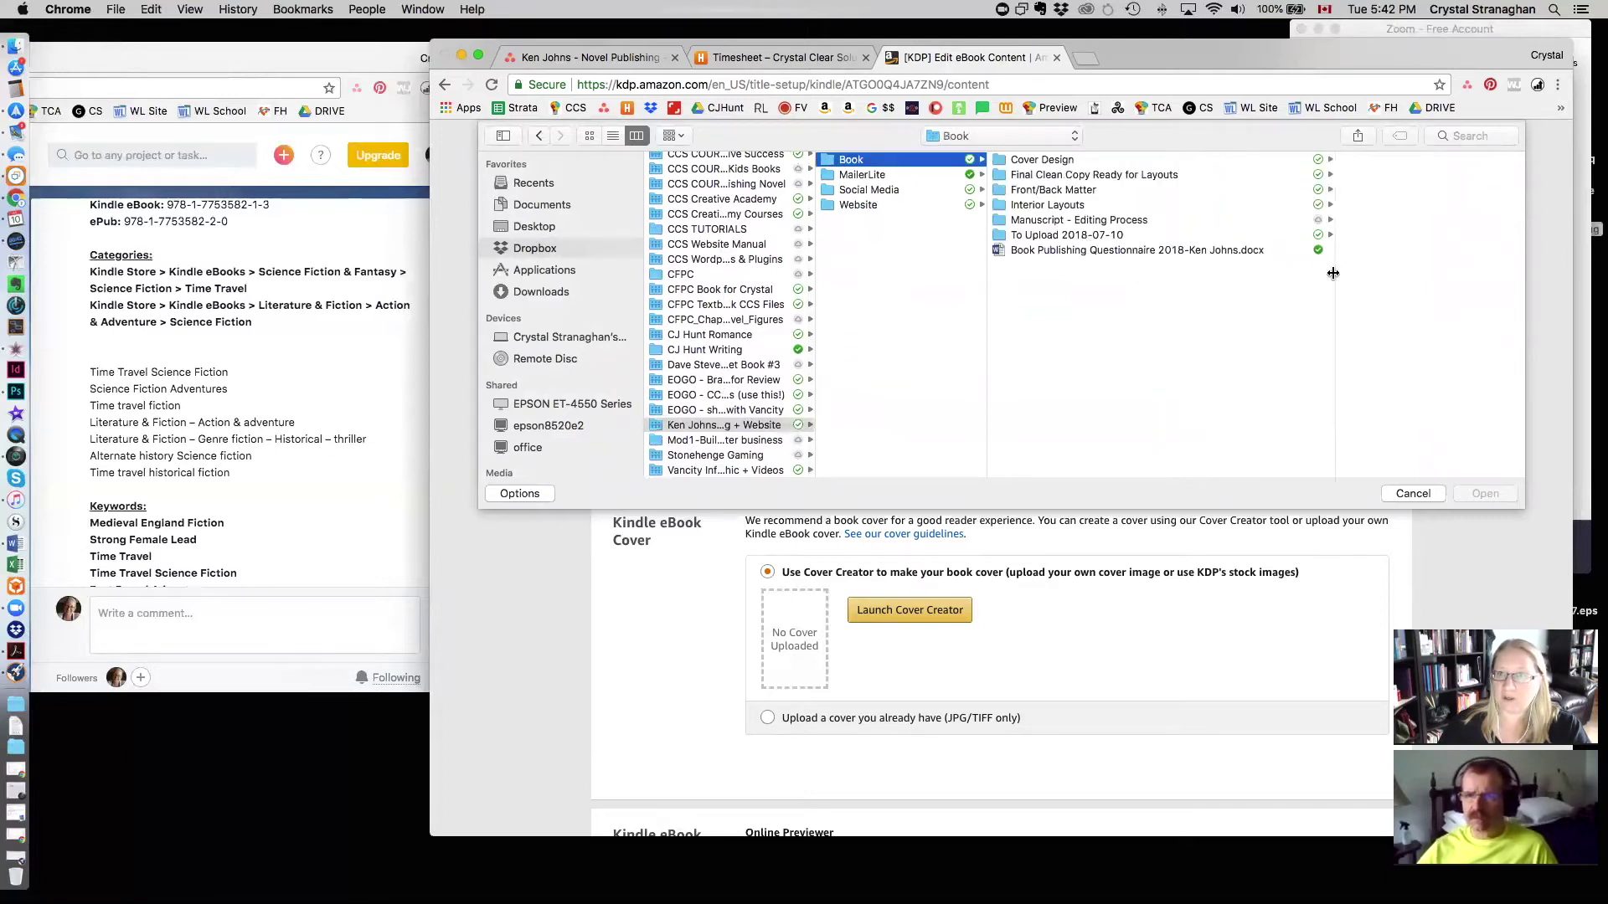
click(1086, 237)
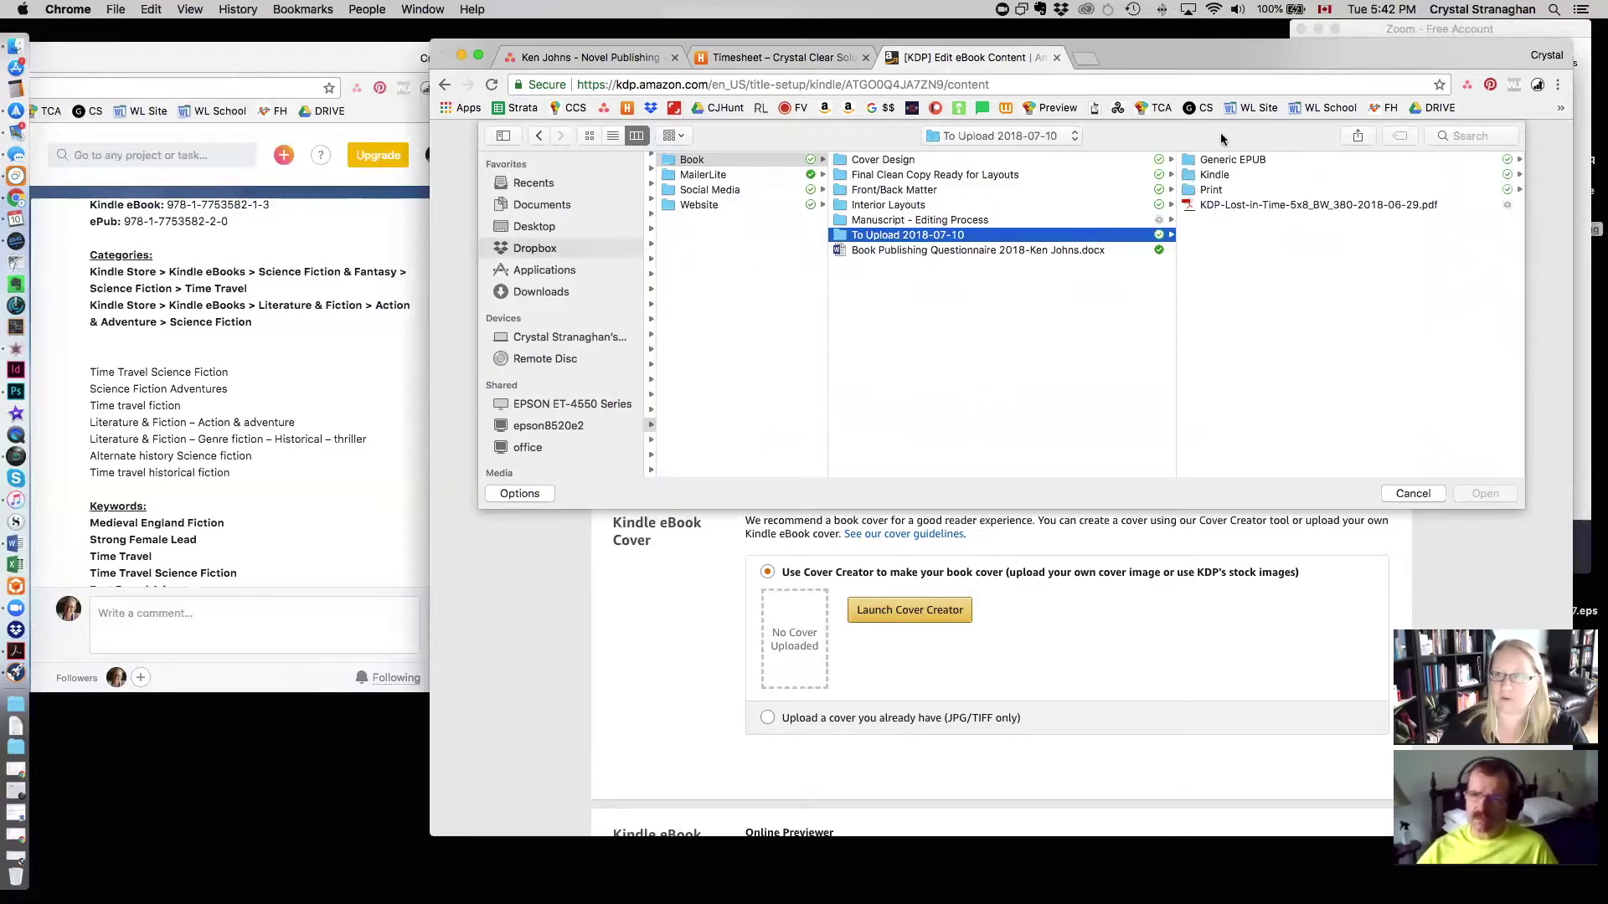
click(1223, 177)
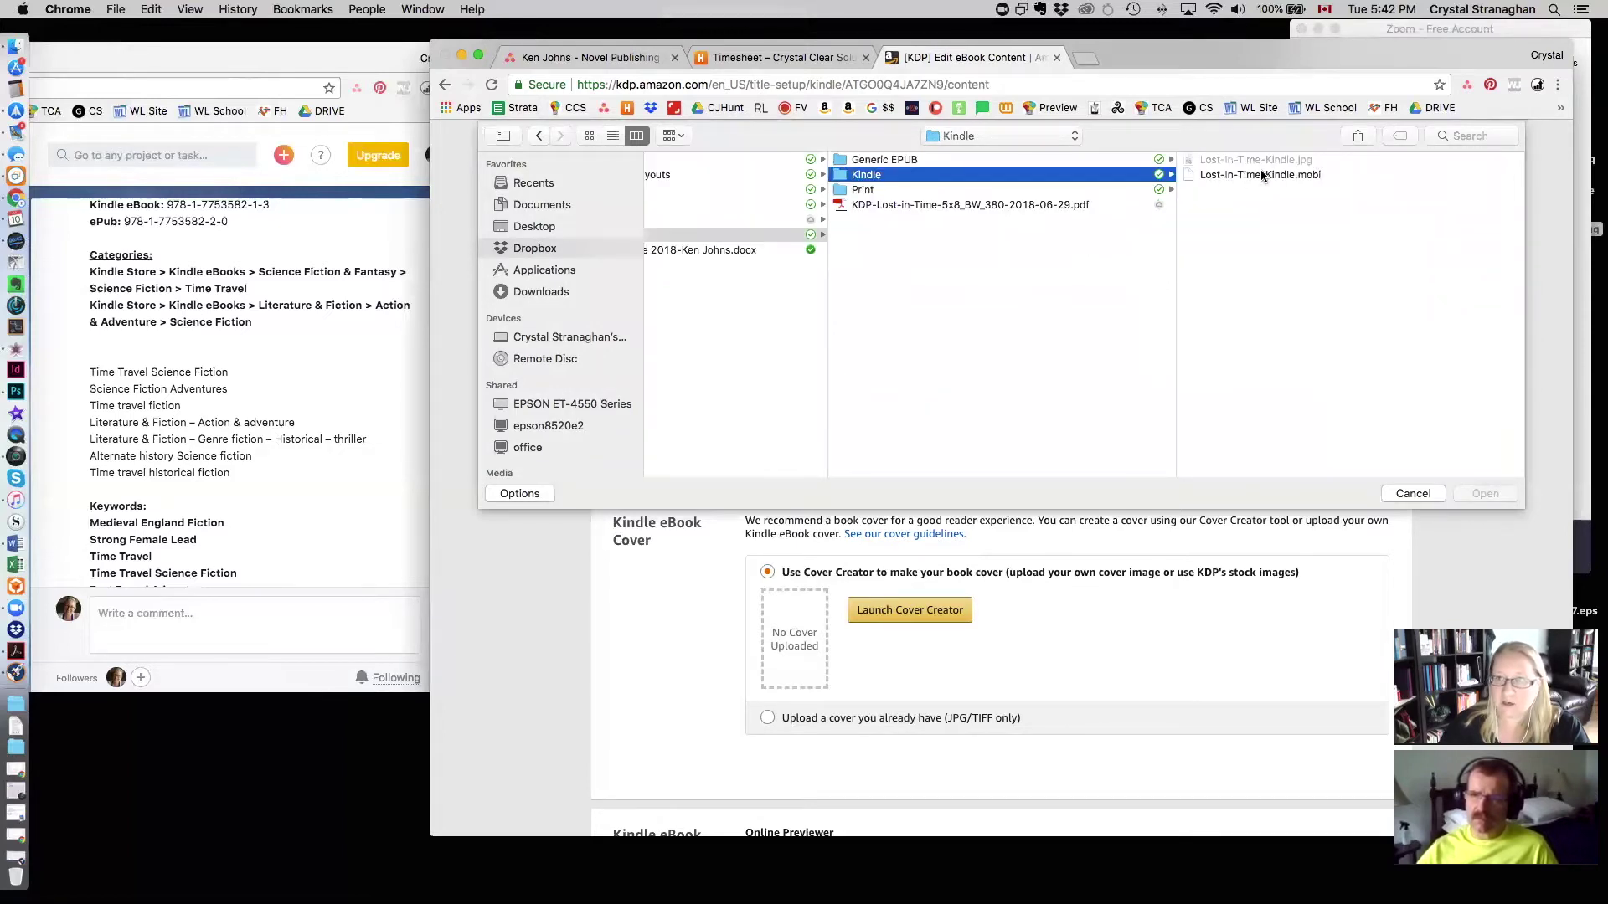
click(1234, 178)
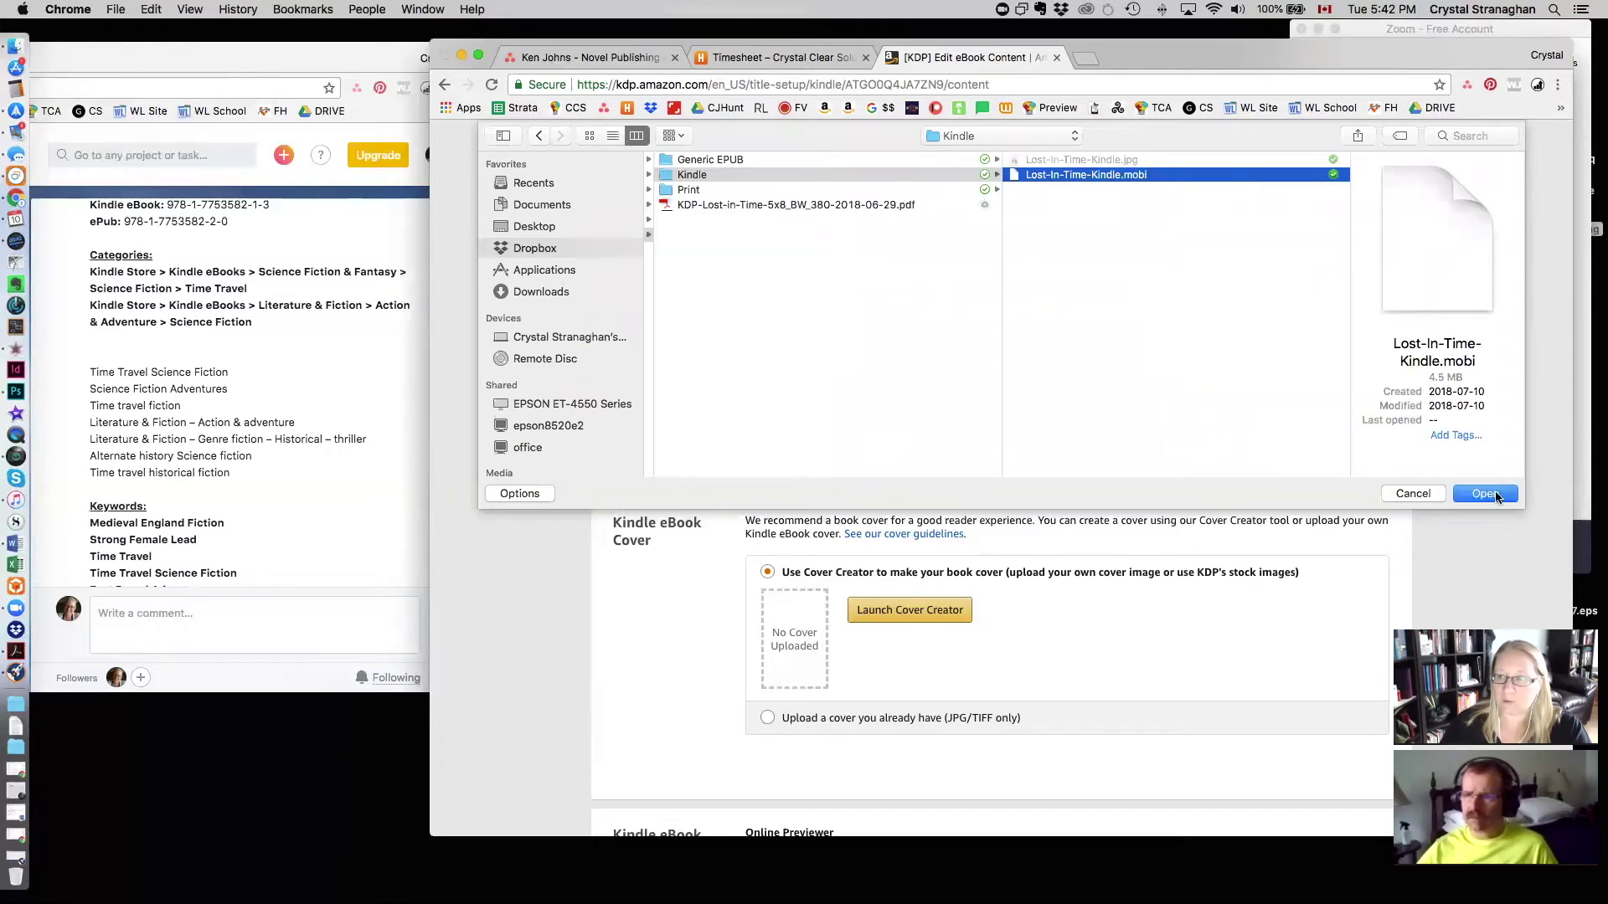
click(1485, 495)
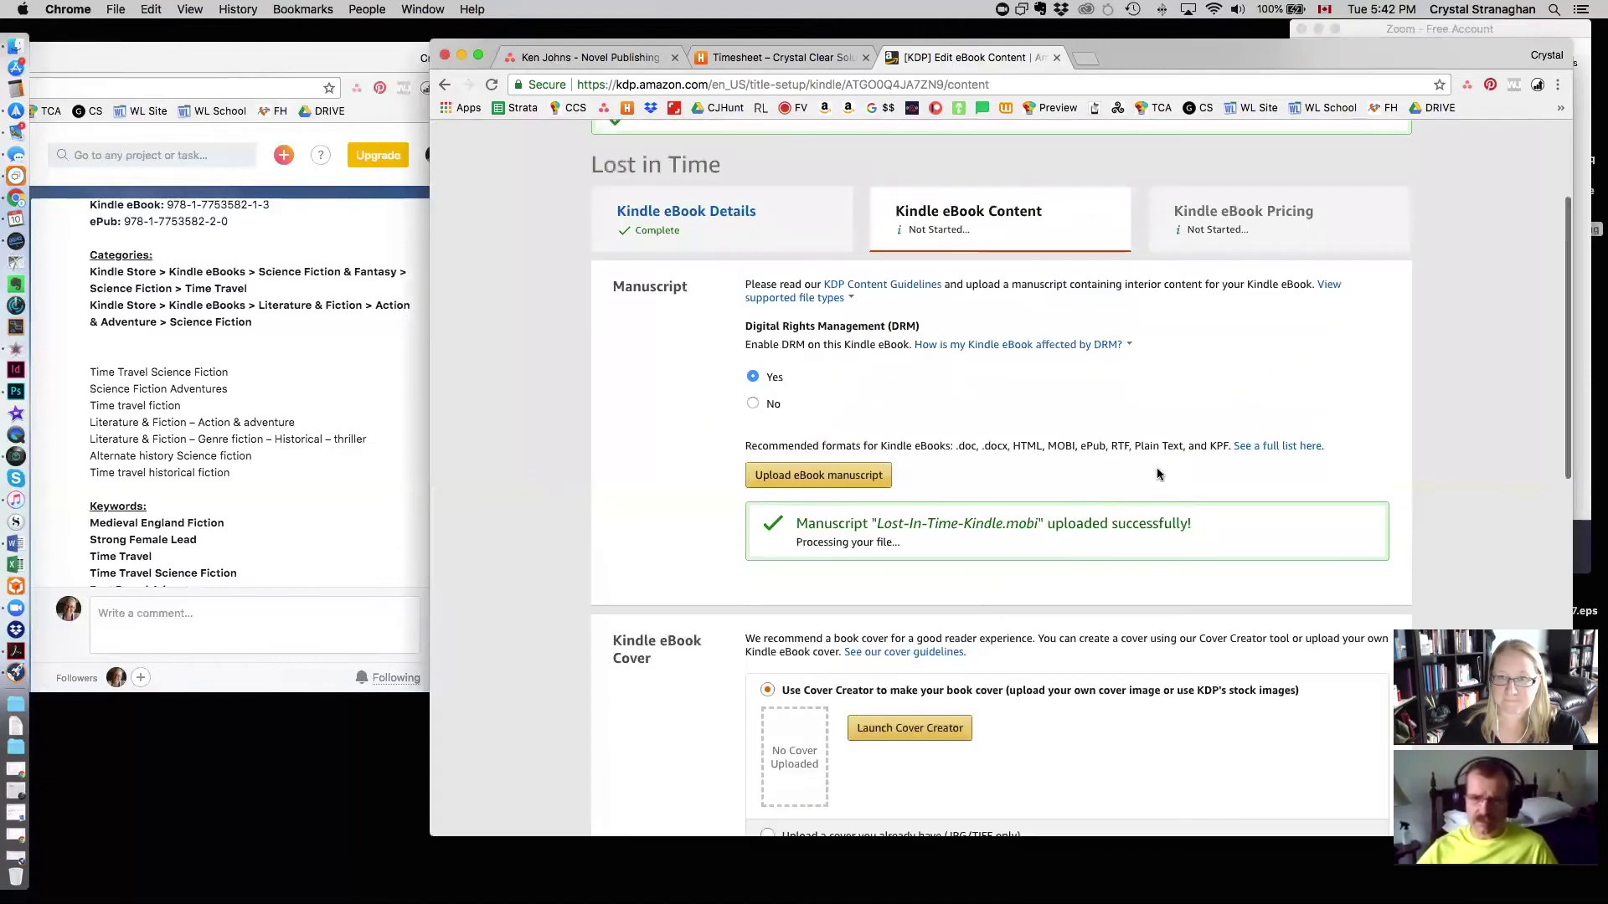
Step: Switch the eBook cover option to uploading an existing cover and upload Lost-In-Time-Kindle.jpg
scroll(1083, 509, down, 5)
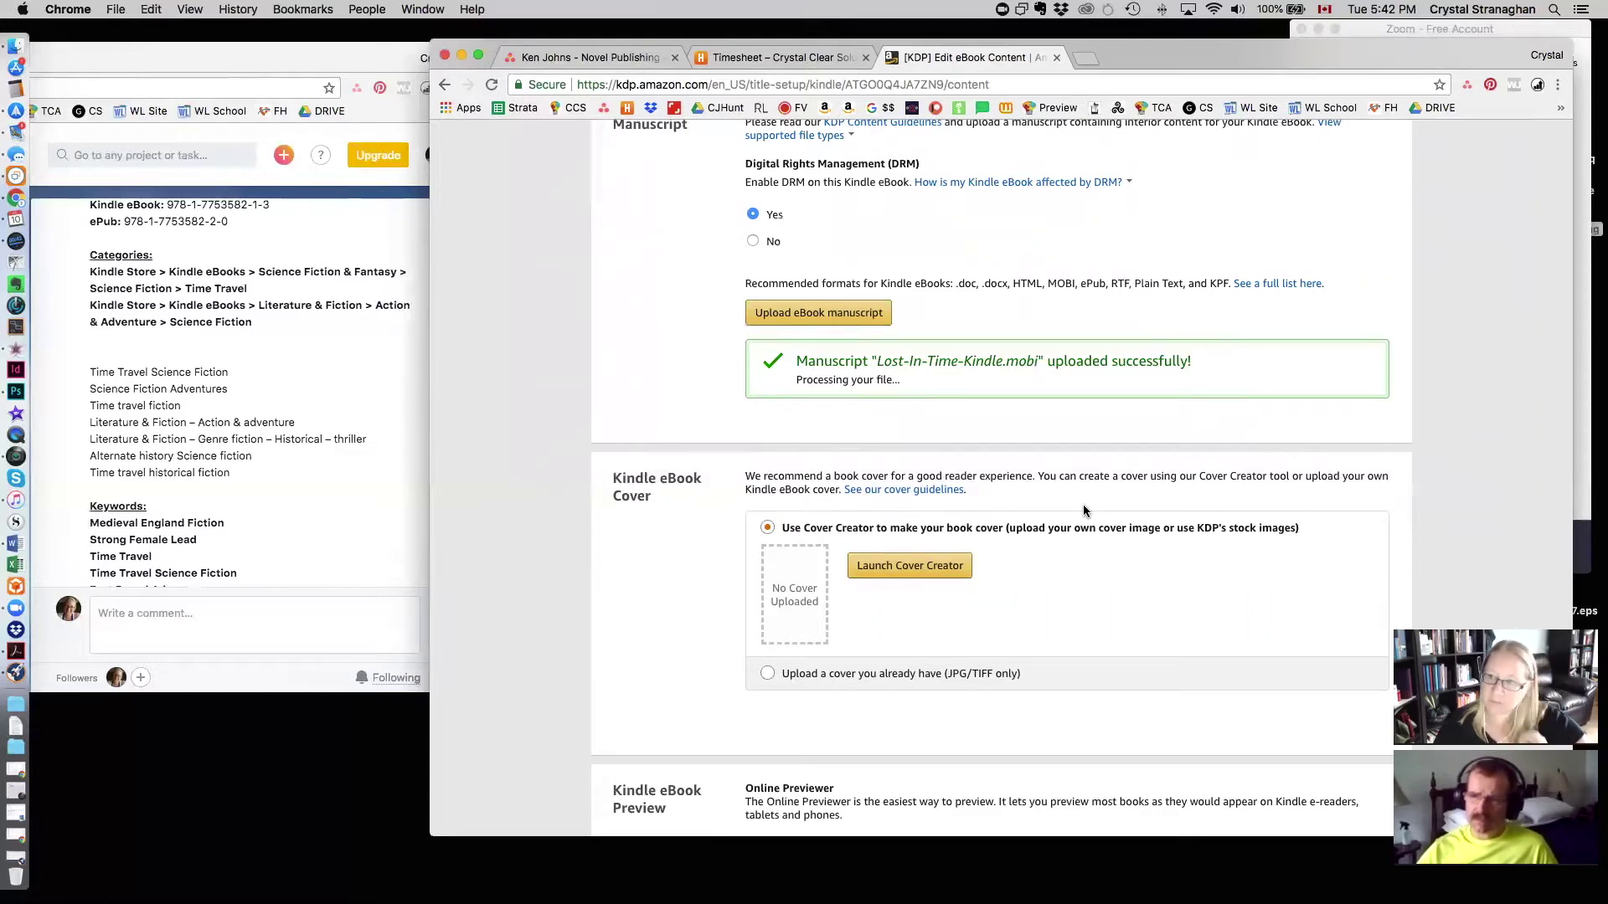
scroll(1142, 529, down, 3)
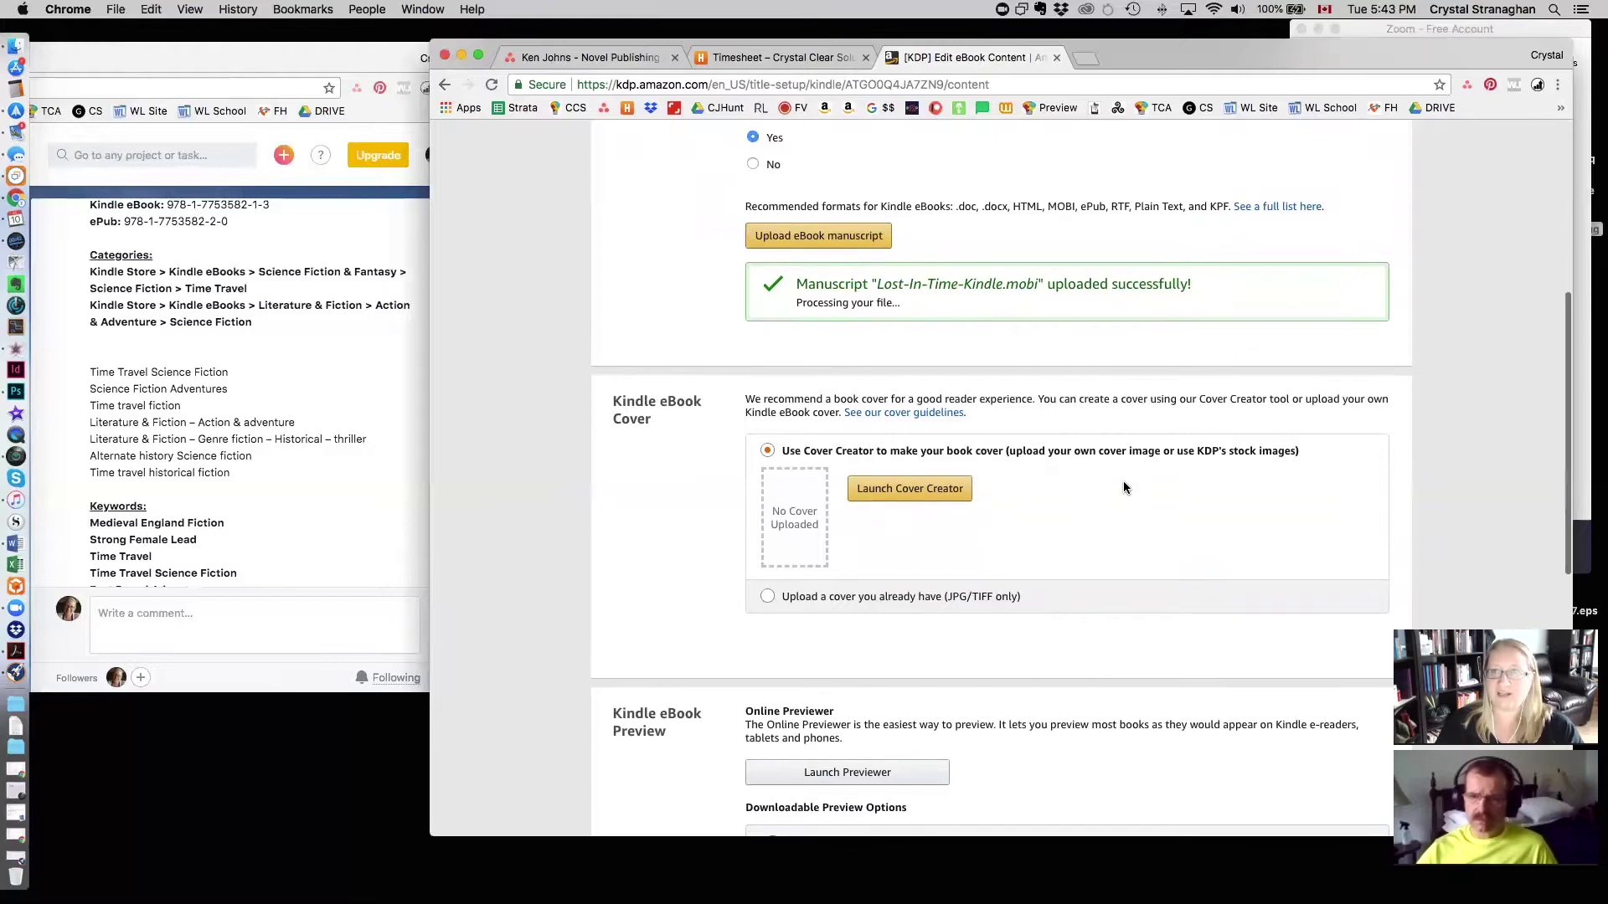
scroll(1064, 491, down, 1)
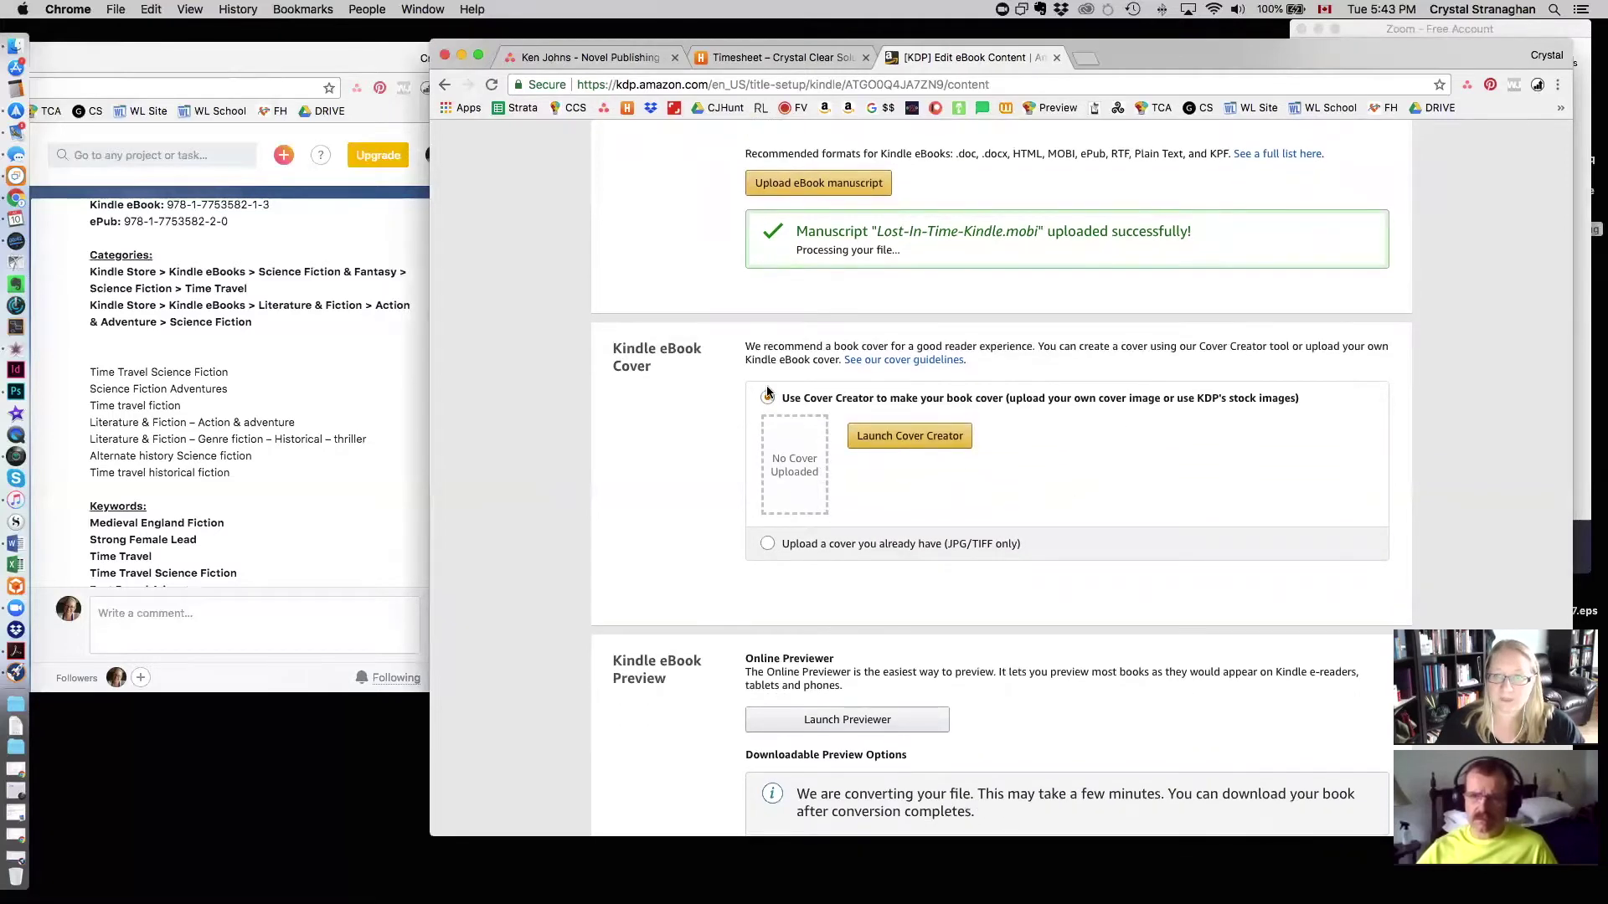
click(767, 544)
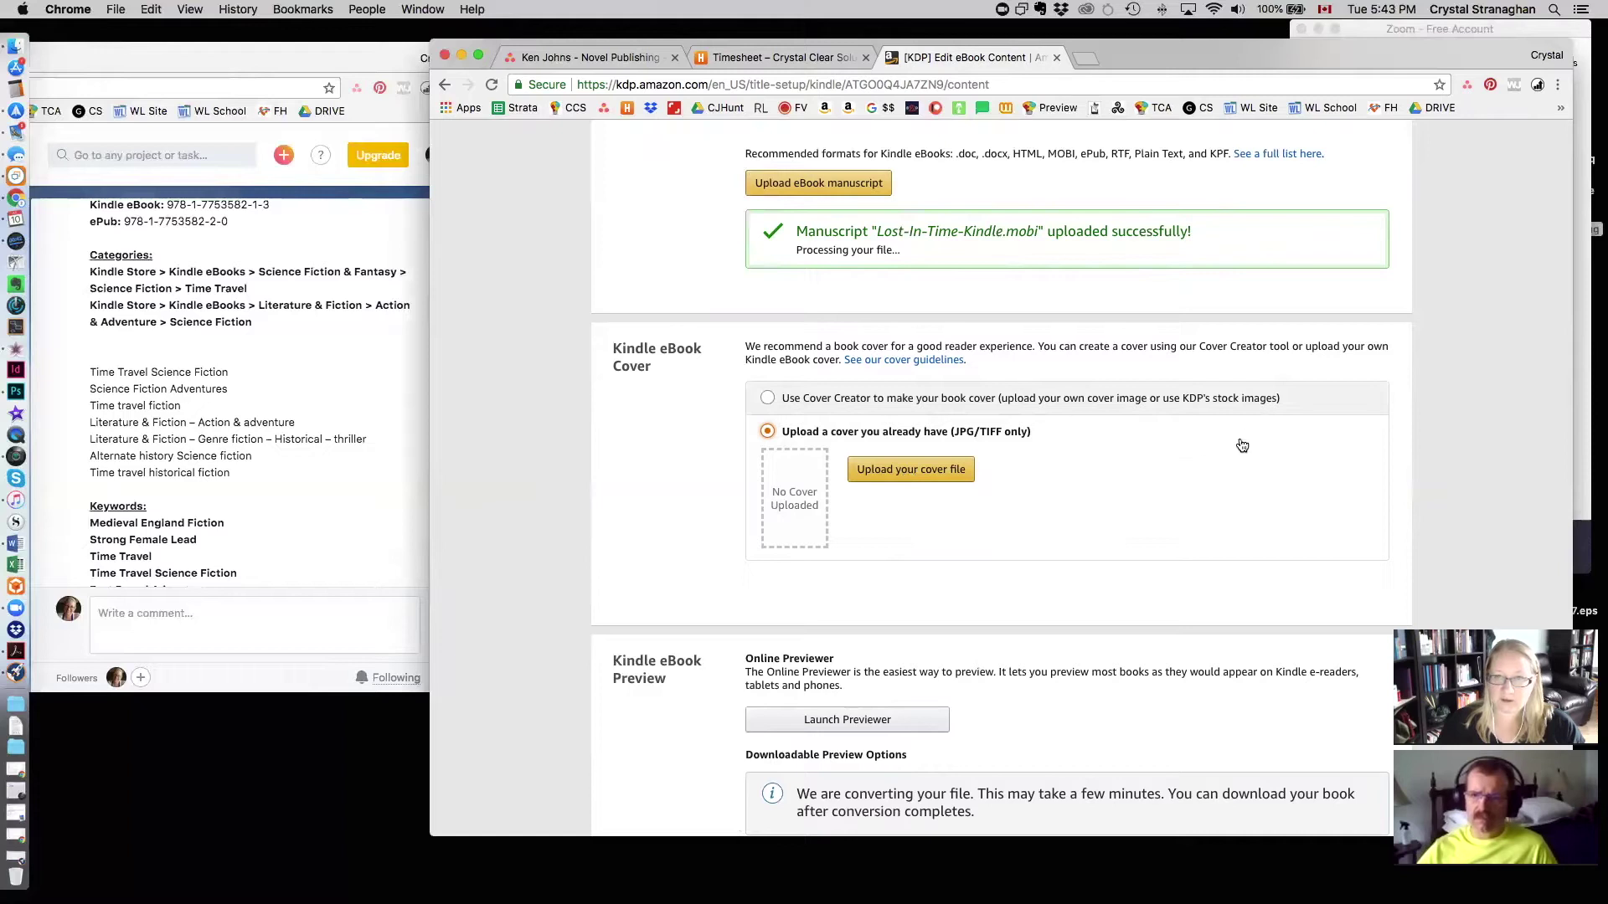
click(910, 470)
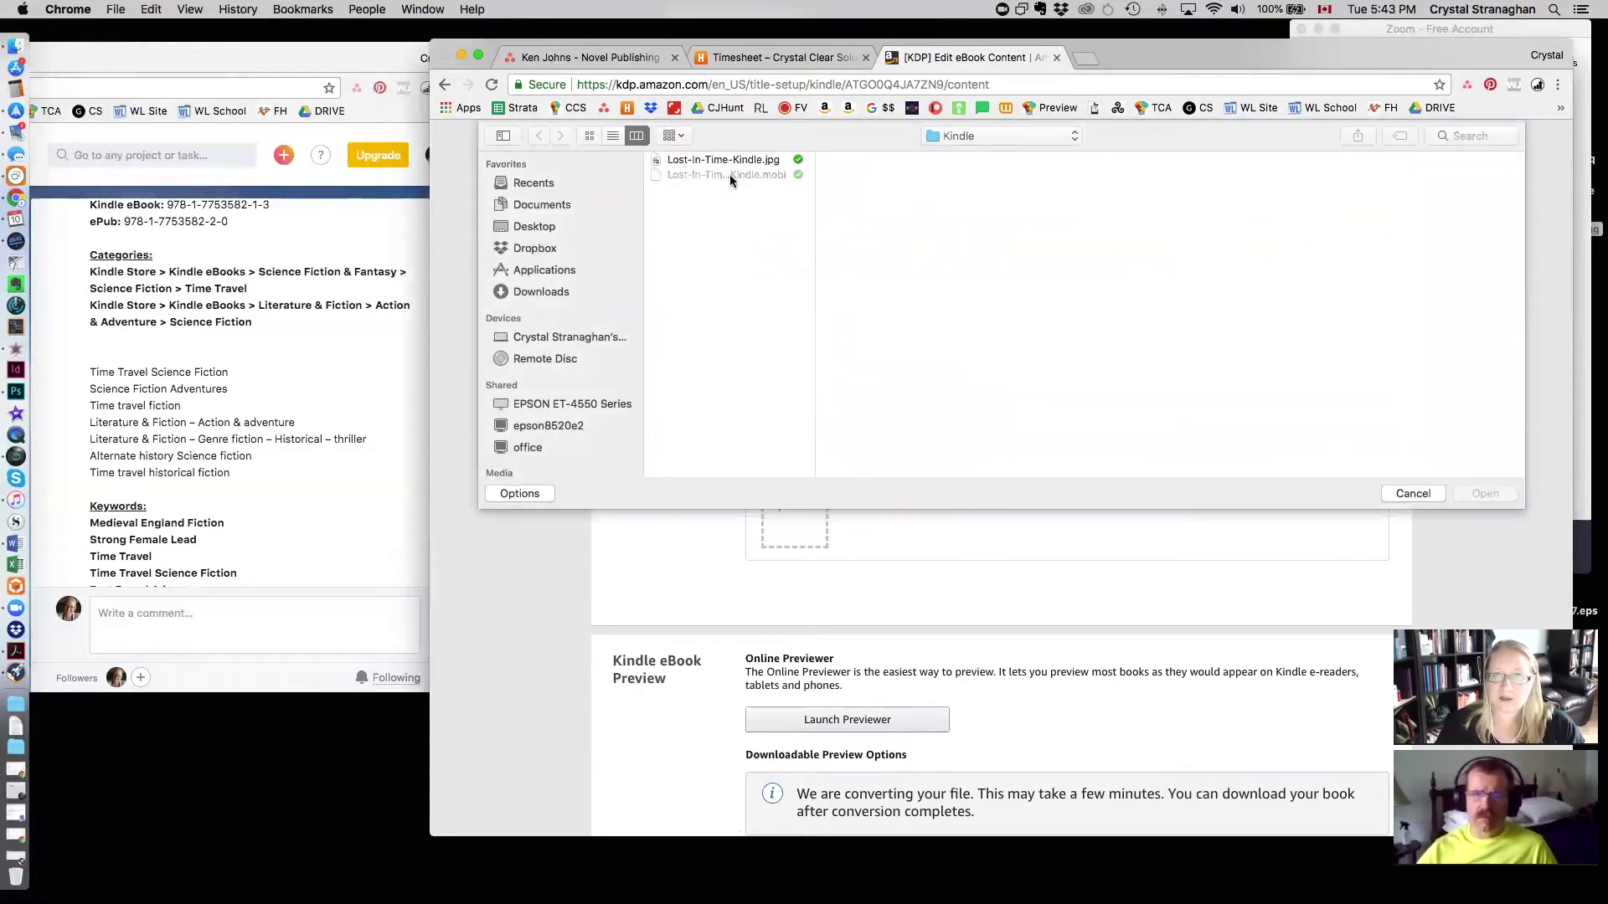
click(730, 160)
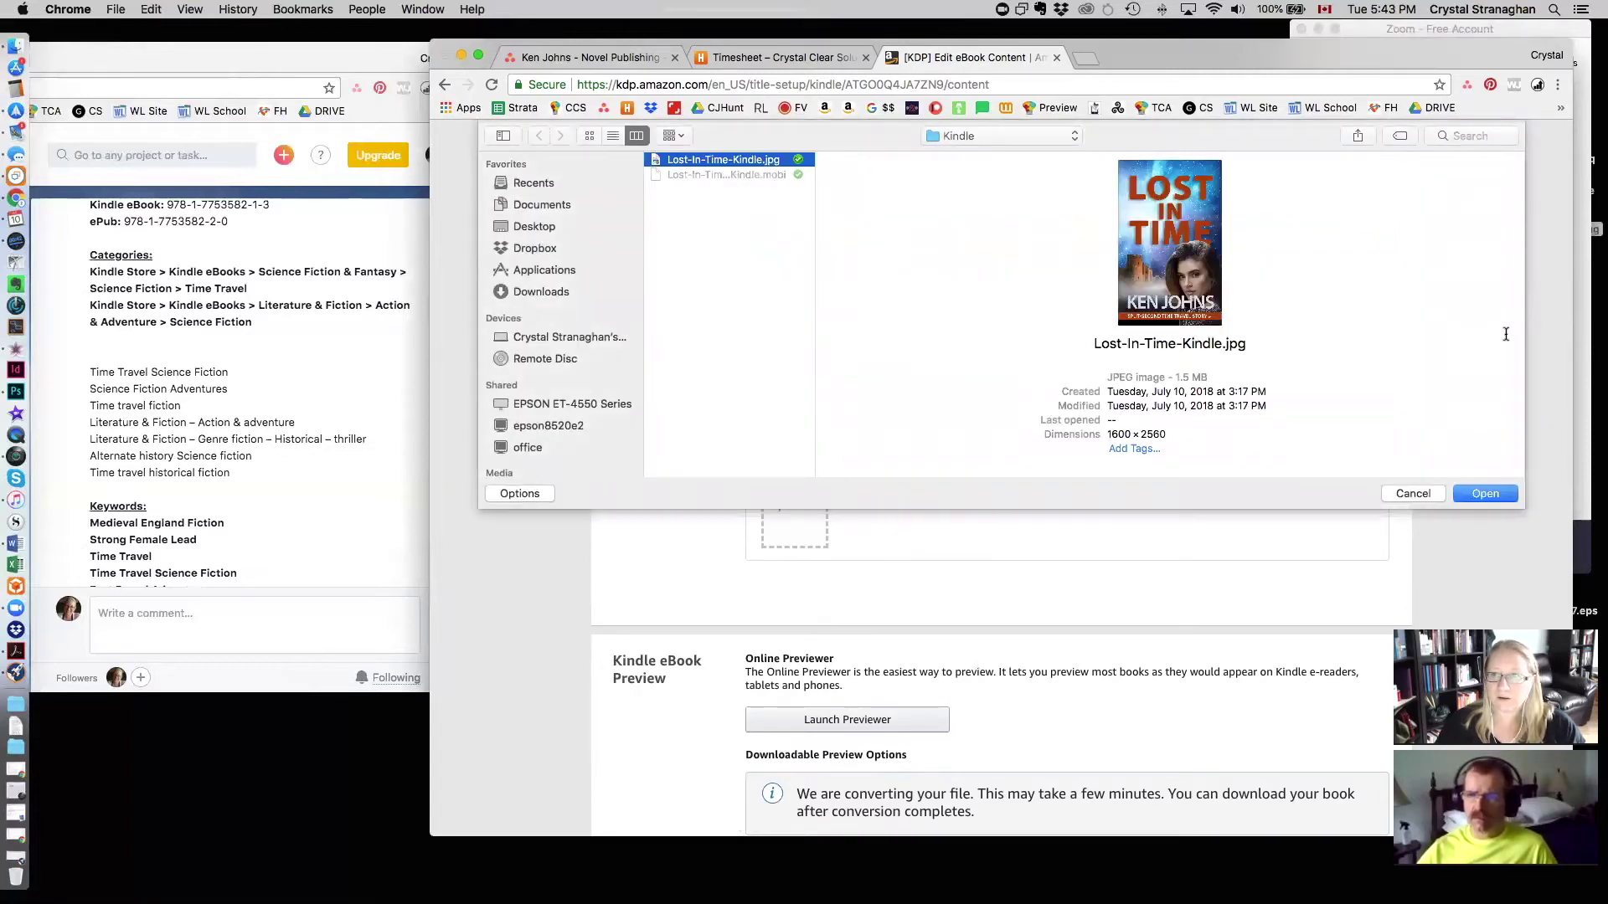
click(1503, 499)
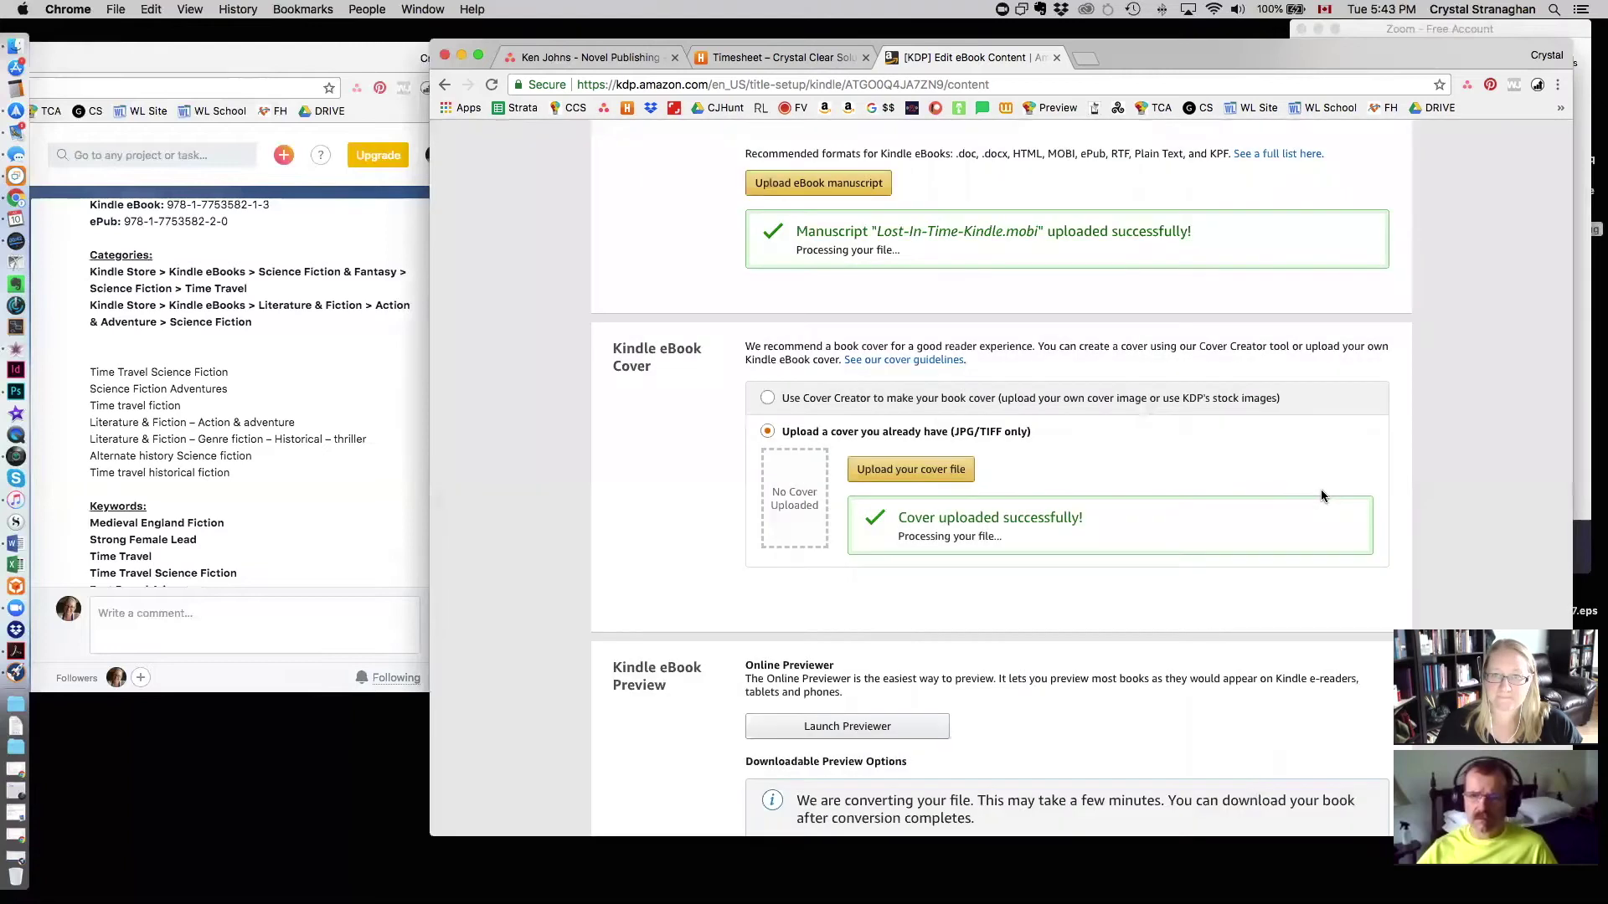
scroll(1321, 495, down, 3)
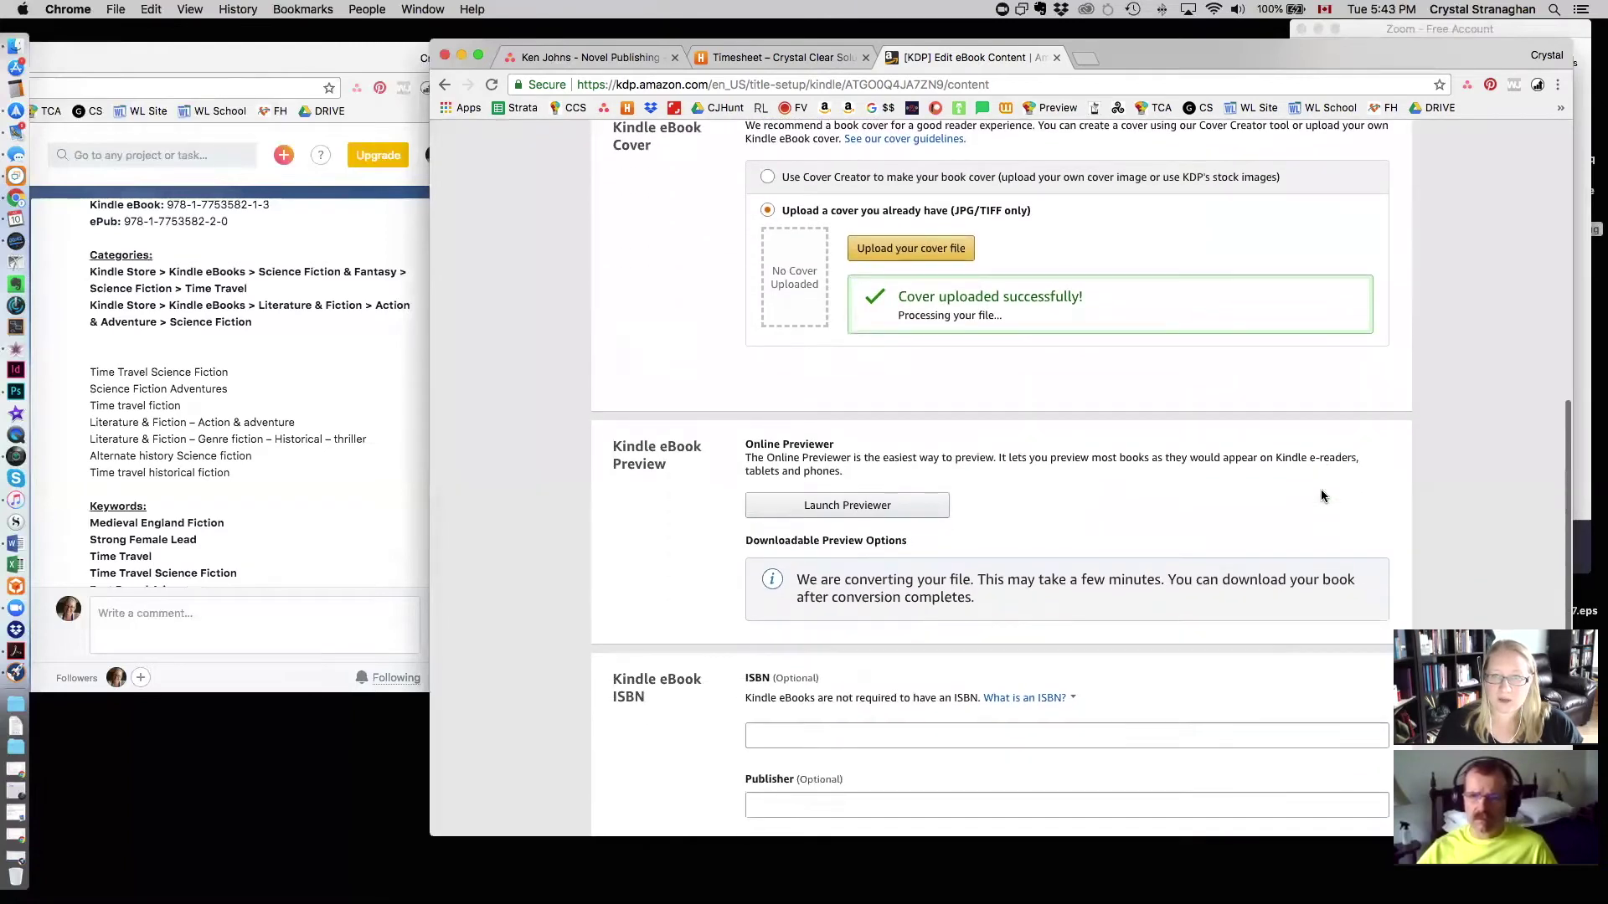
scroll(1321, 495, down, 1)
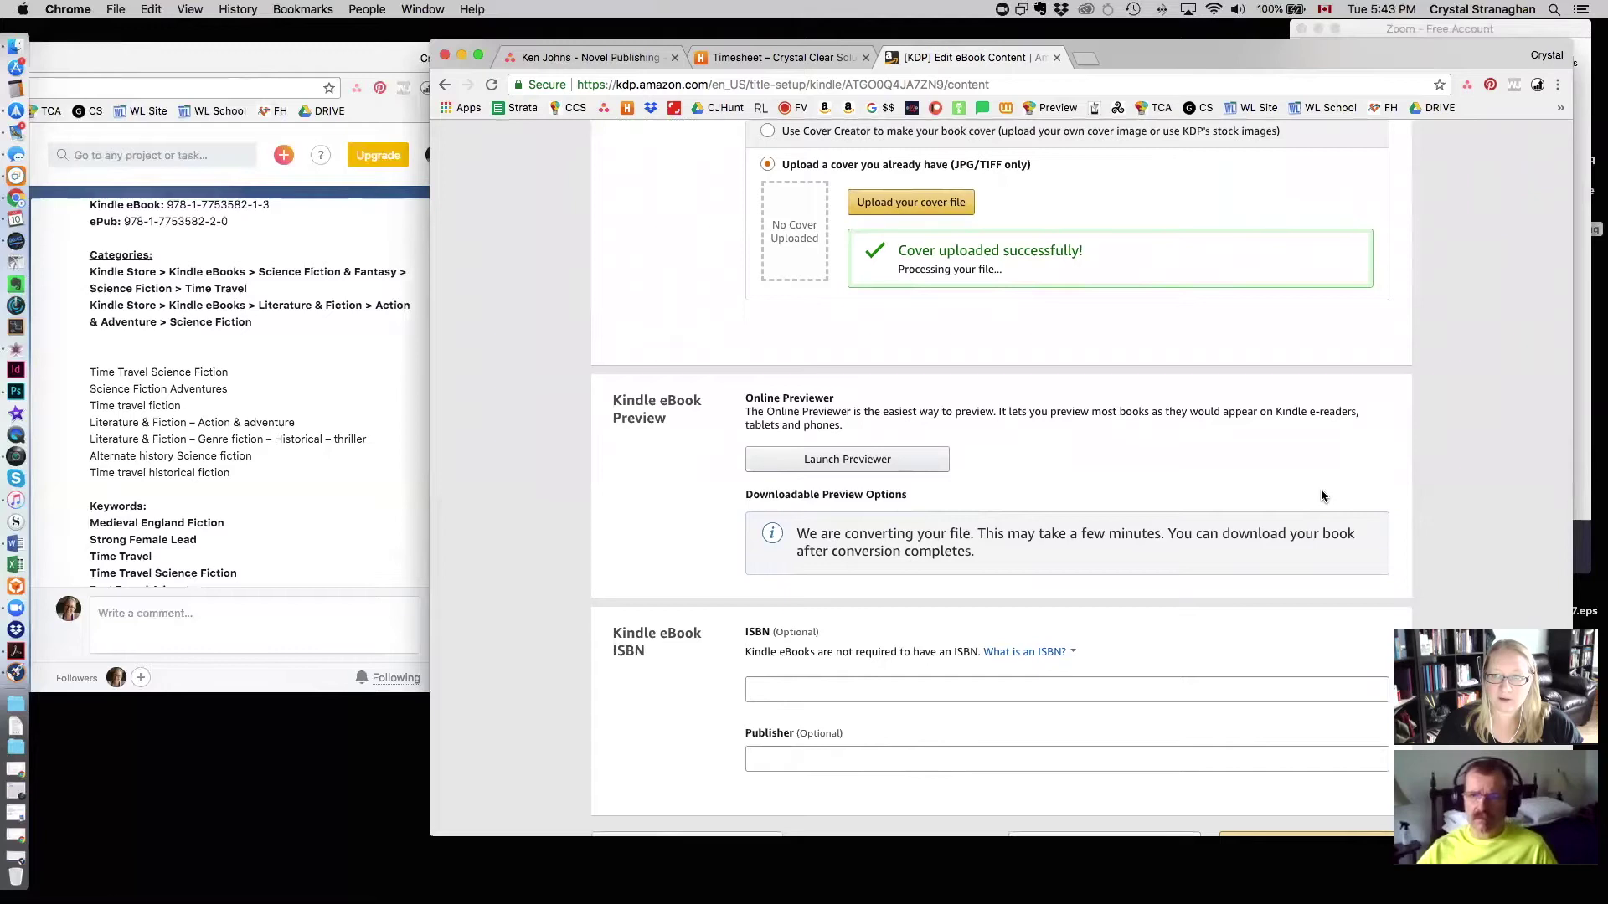
scroll(1322, 496, down, 3)
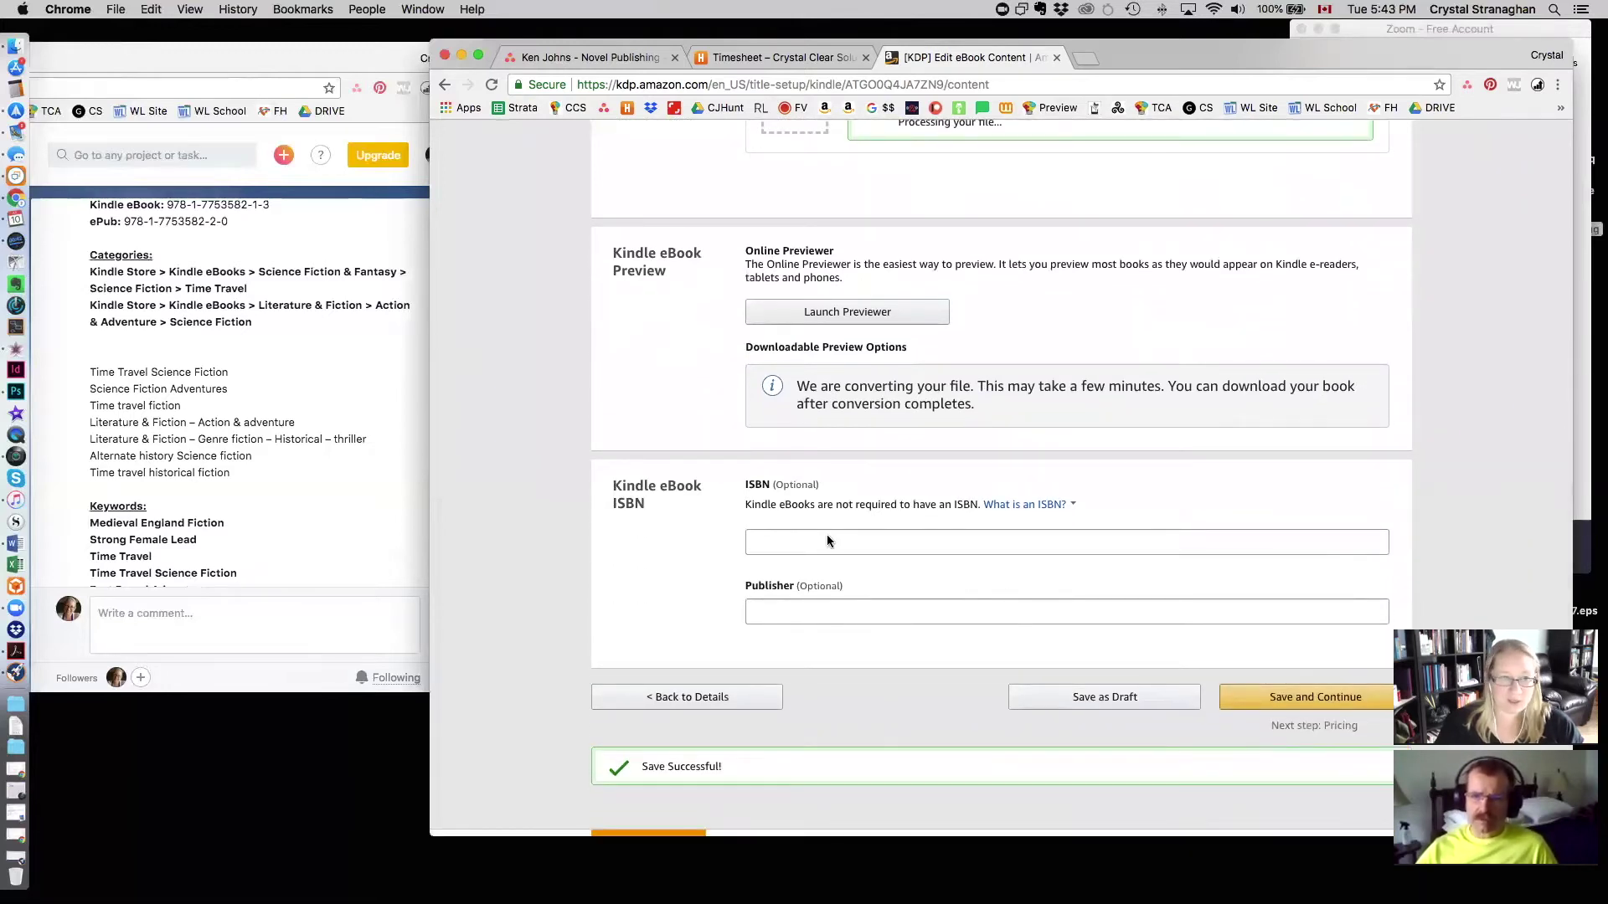
click(320, 294)
scroll(323, 319, up, 5)
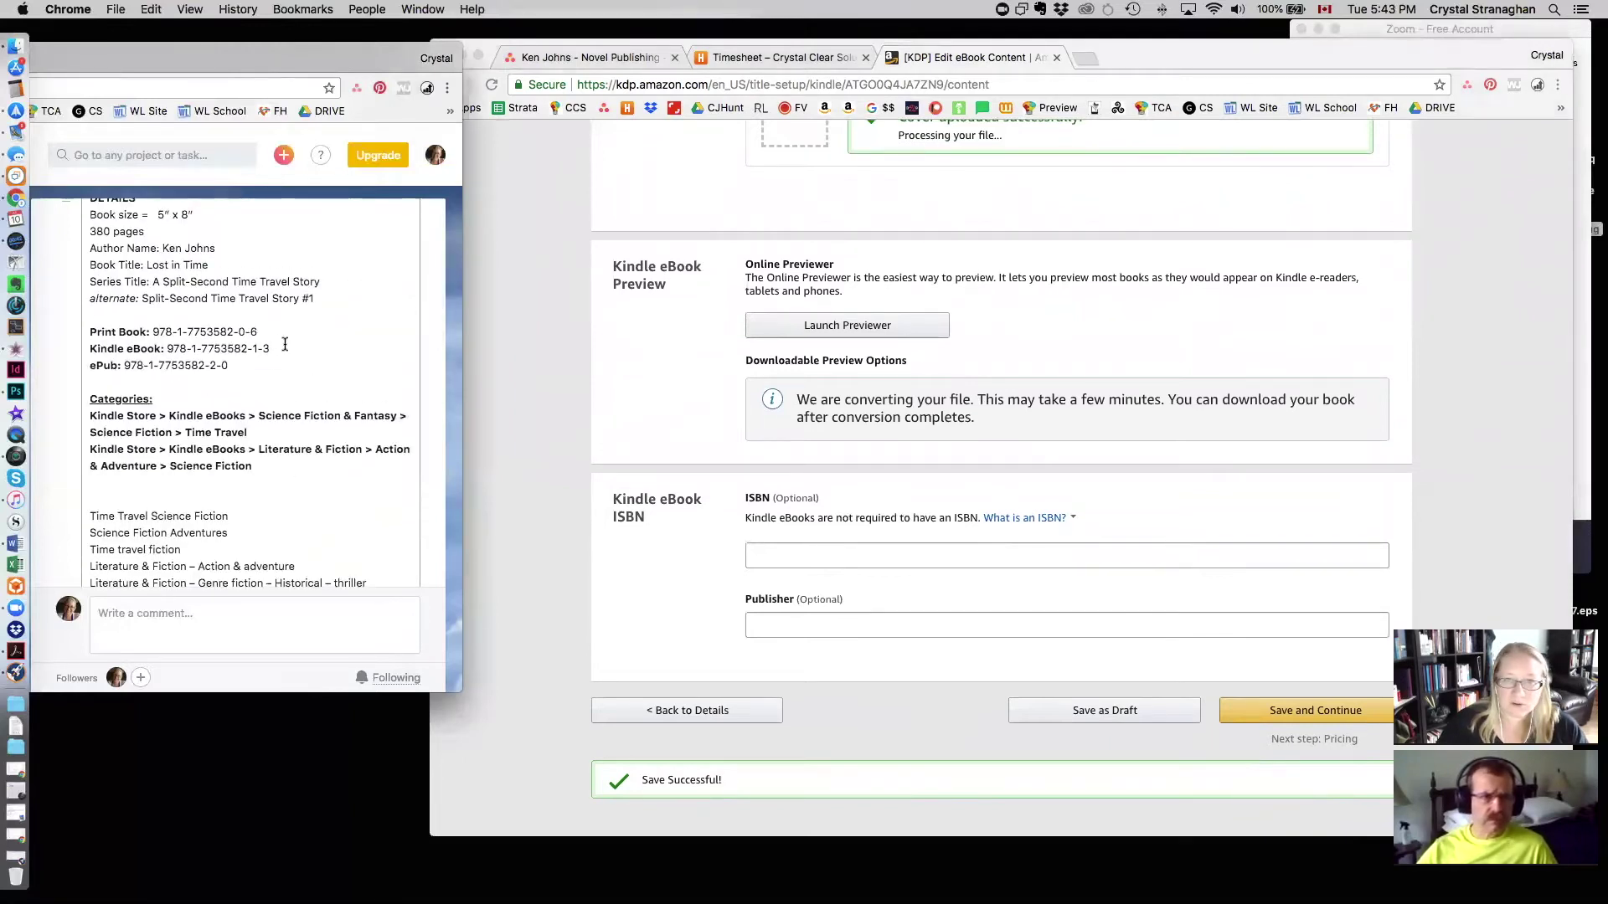
drag(272, 348, 168, 348)
key(super+c)
click(778, 556)
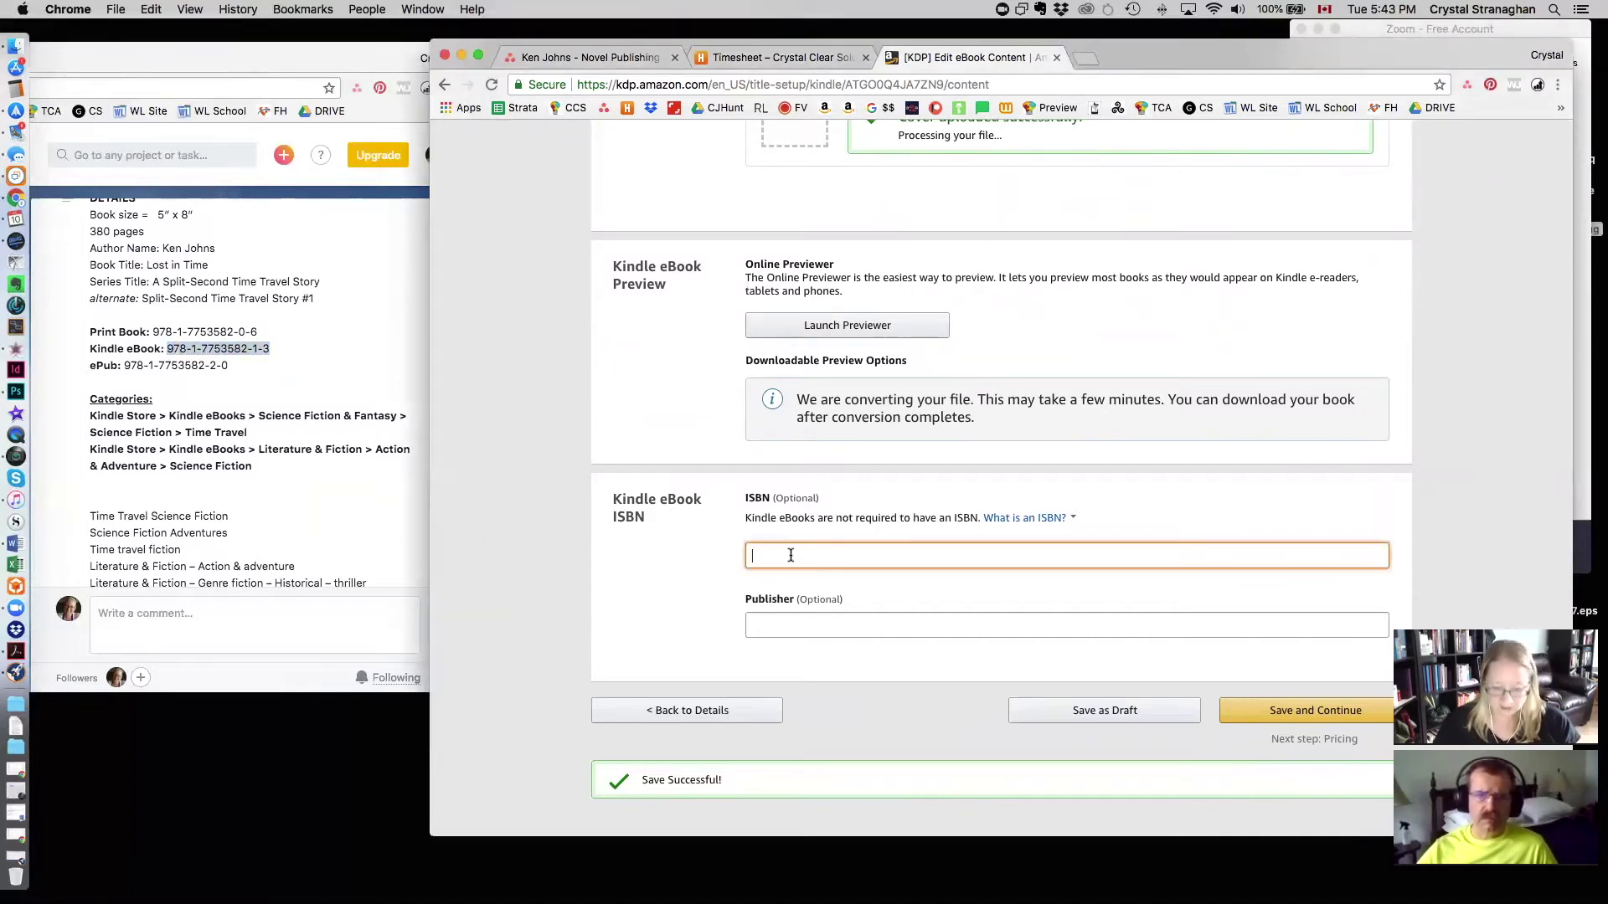
key(super+v)
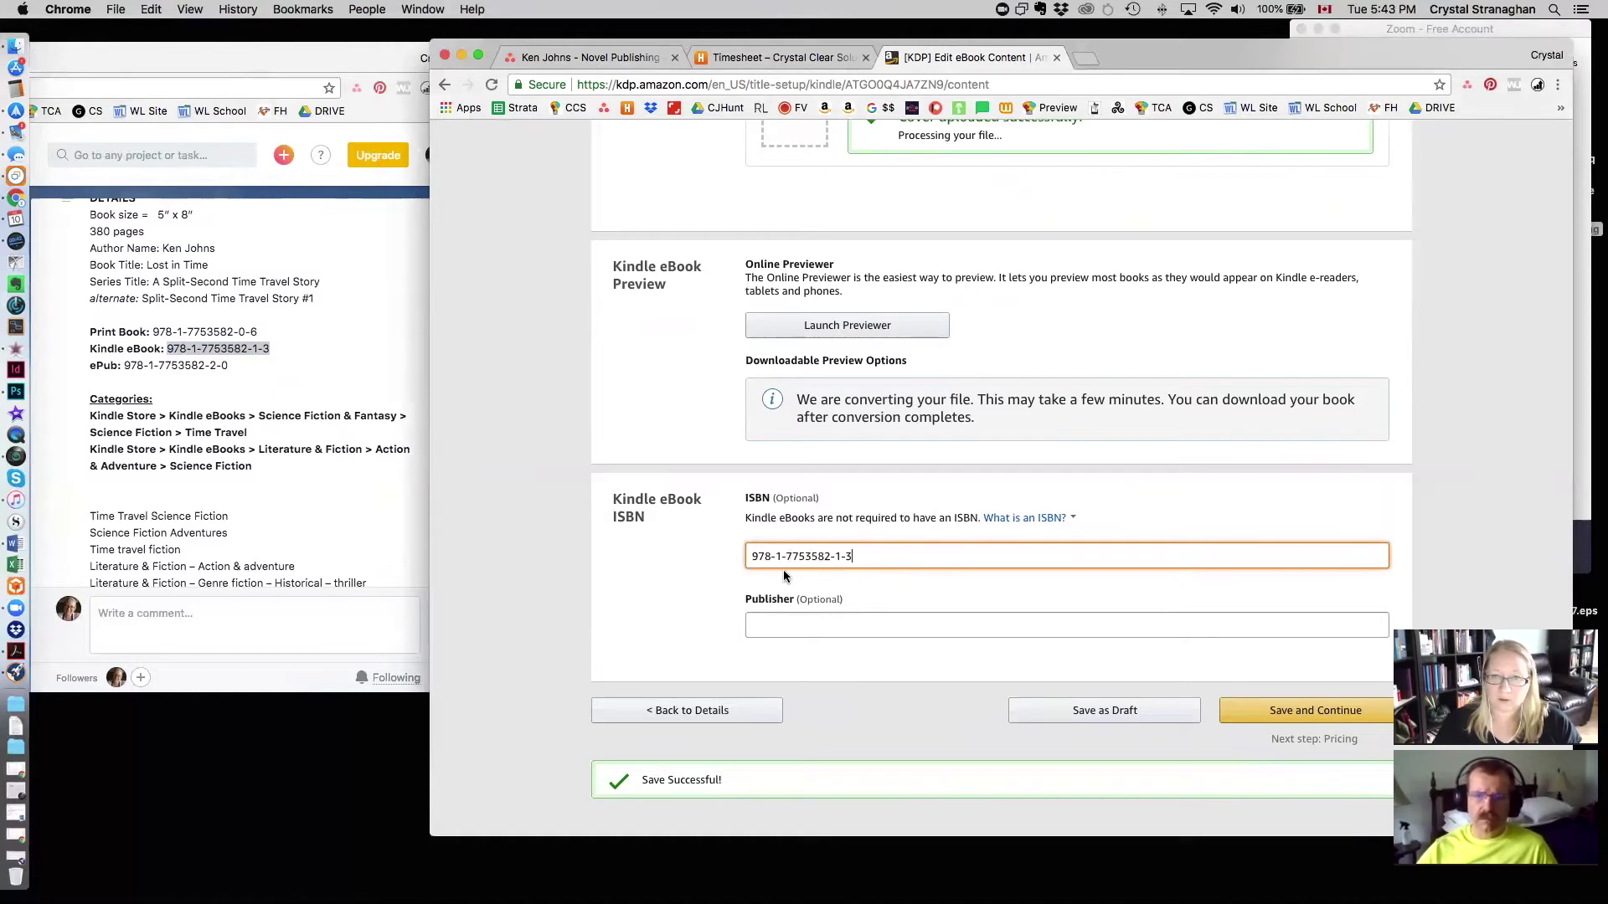
click(777, 557)
key(BackSpace)
click(781, 557)
key(BackSpace)
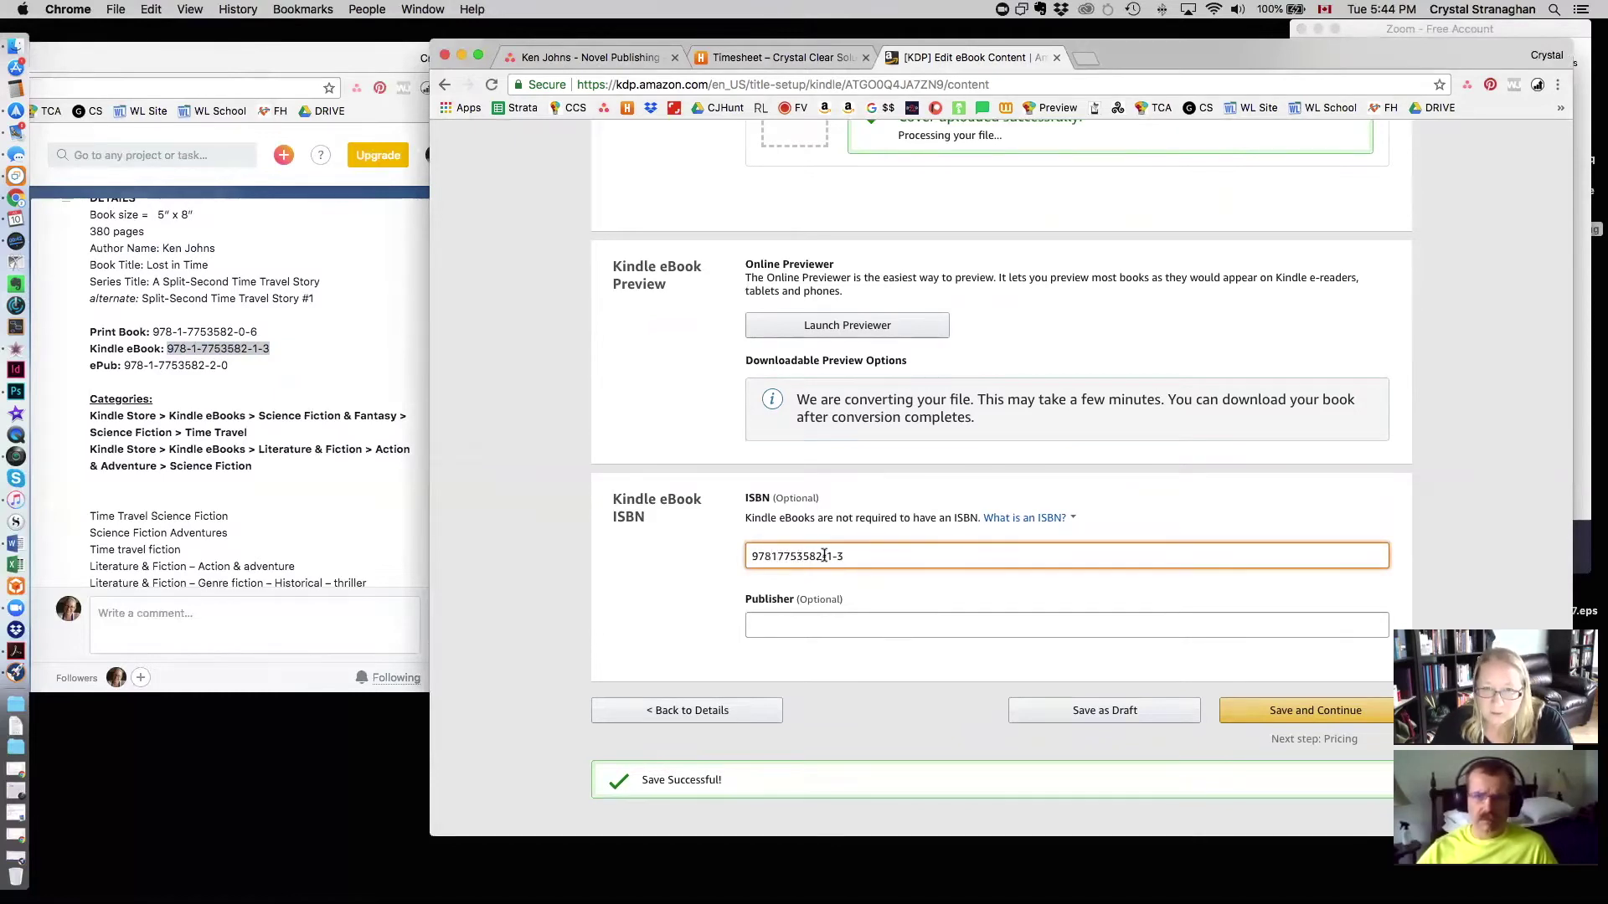
click(827, 545)
key(BackSpace)
click(833, 544)
key(BackSpace)
click(887, 578)
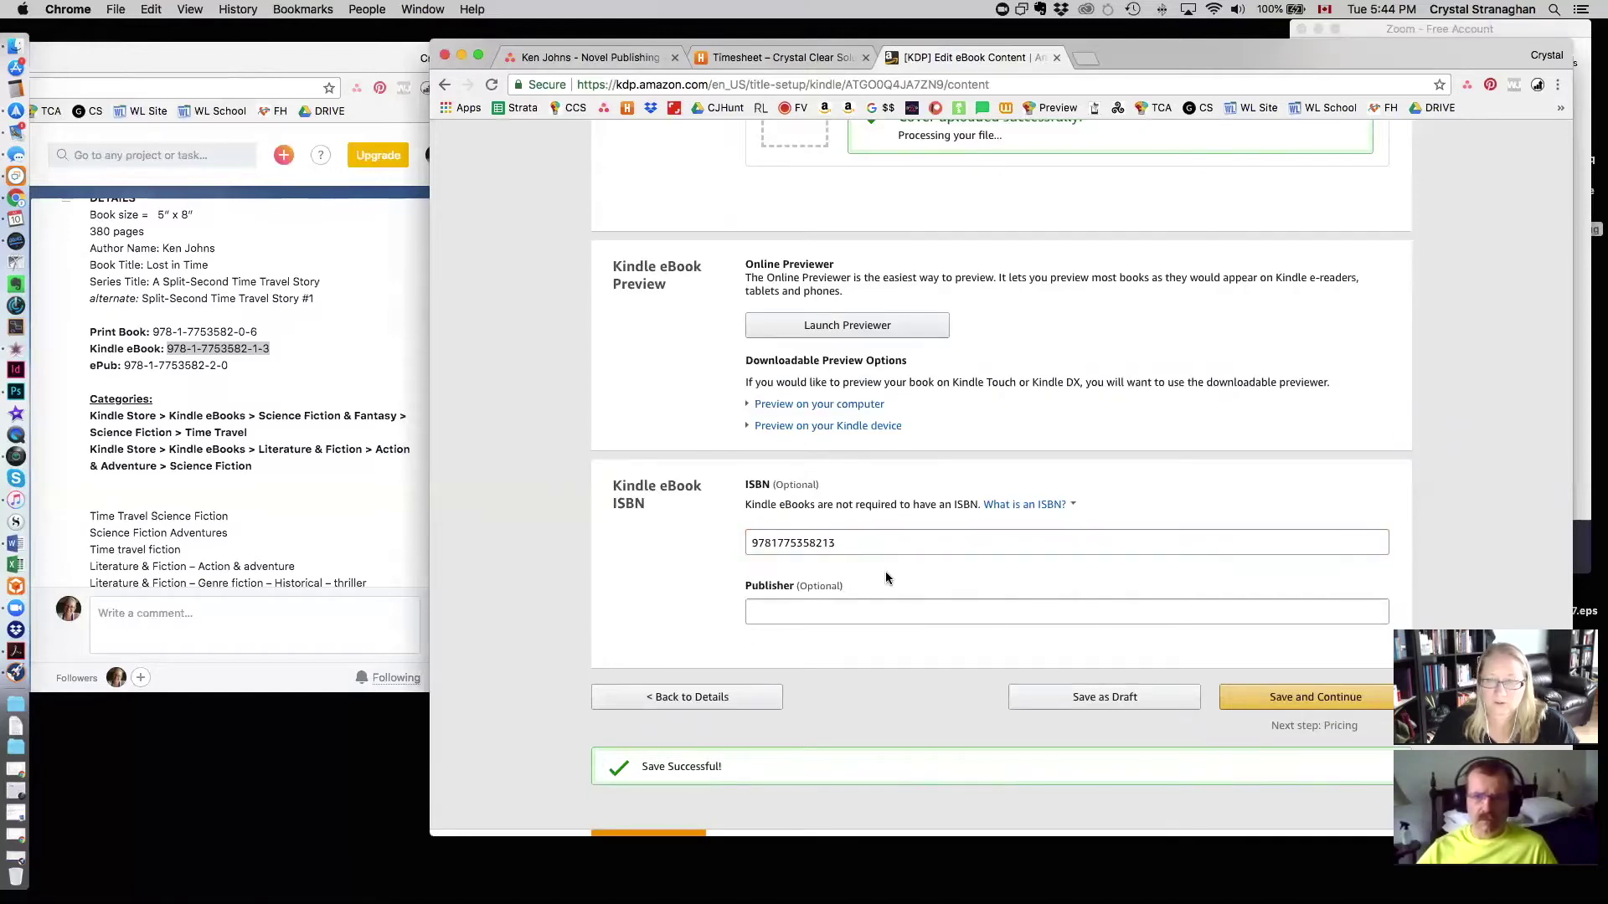
Step: Enter the author's name as the eBook's publisher
click(808, 610)
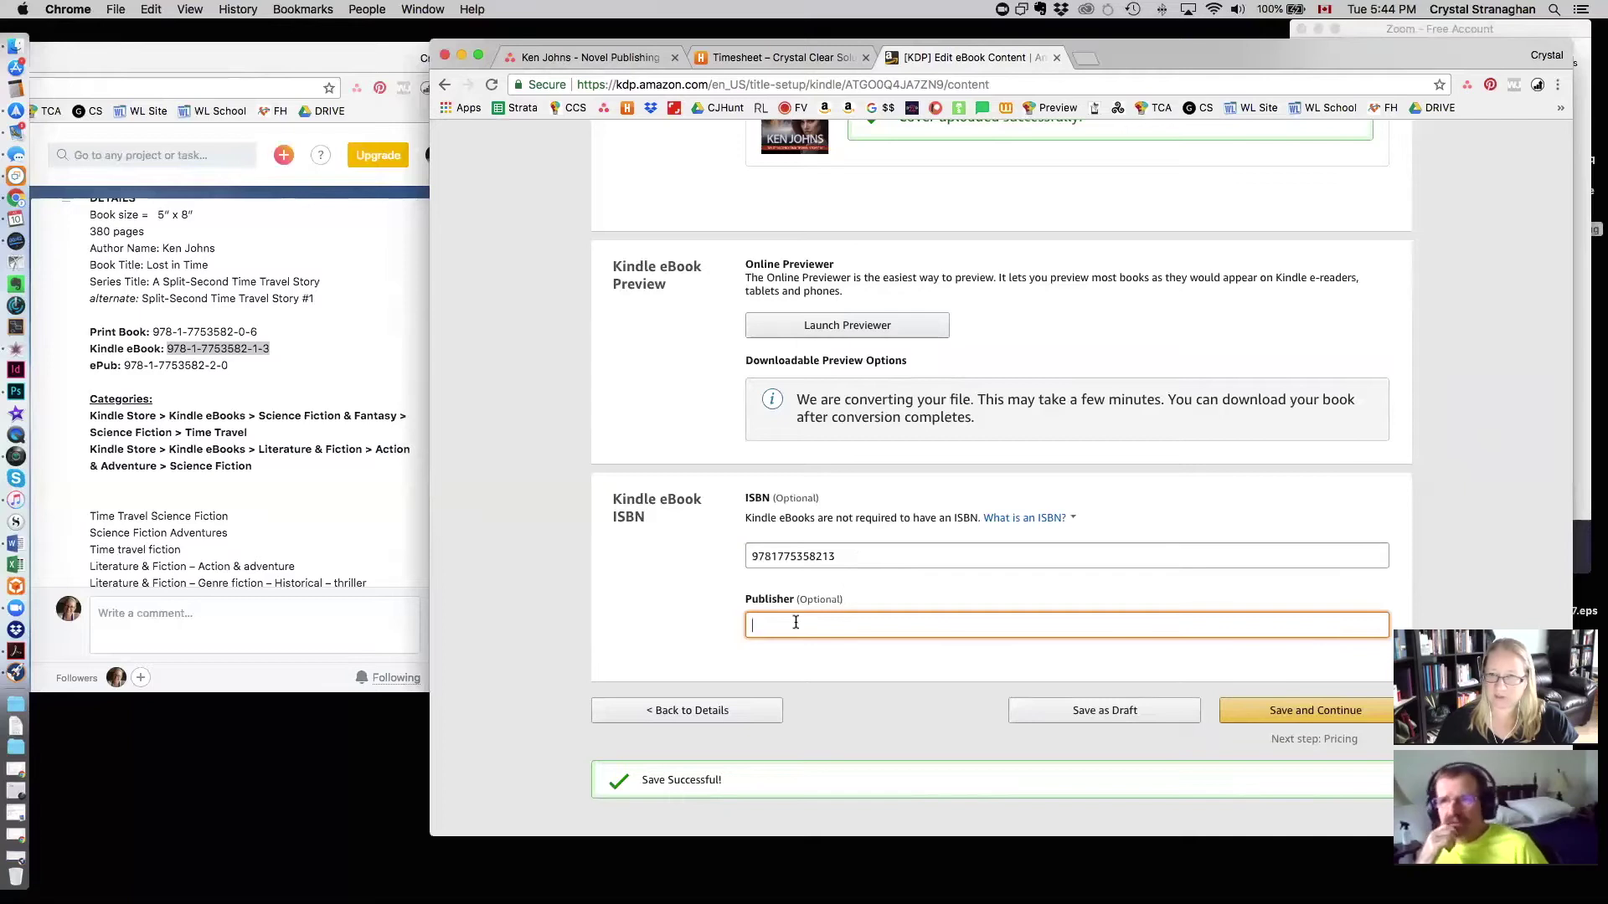
text(Ken Johns)
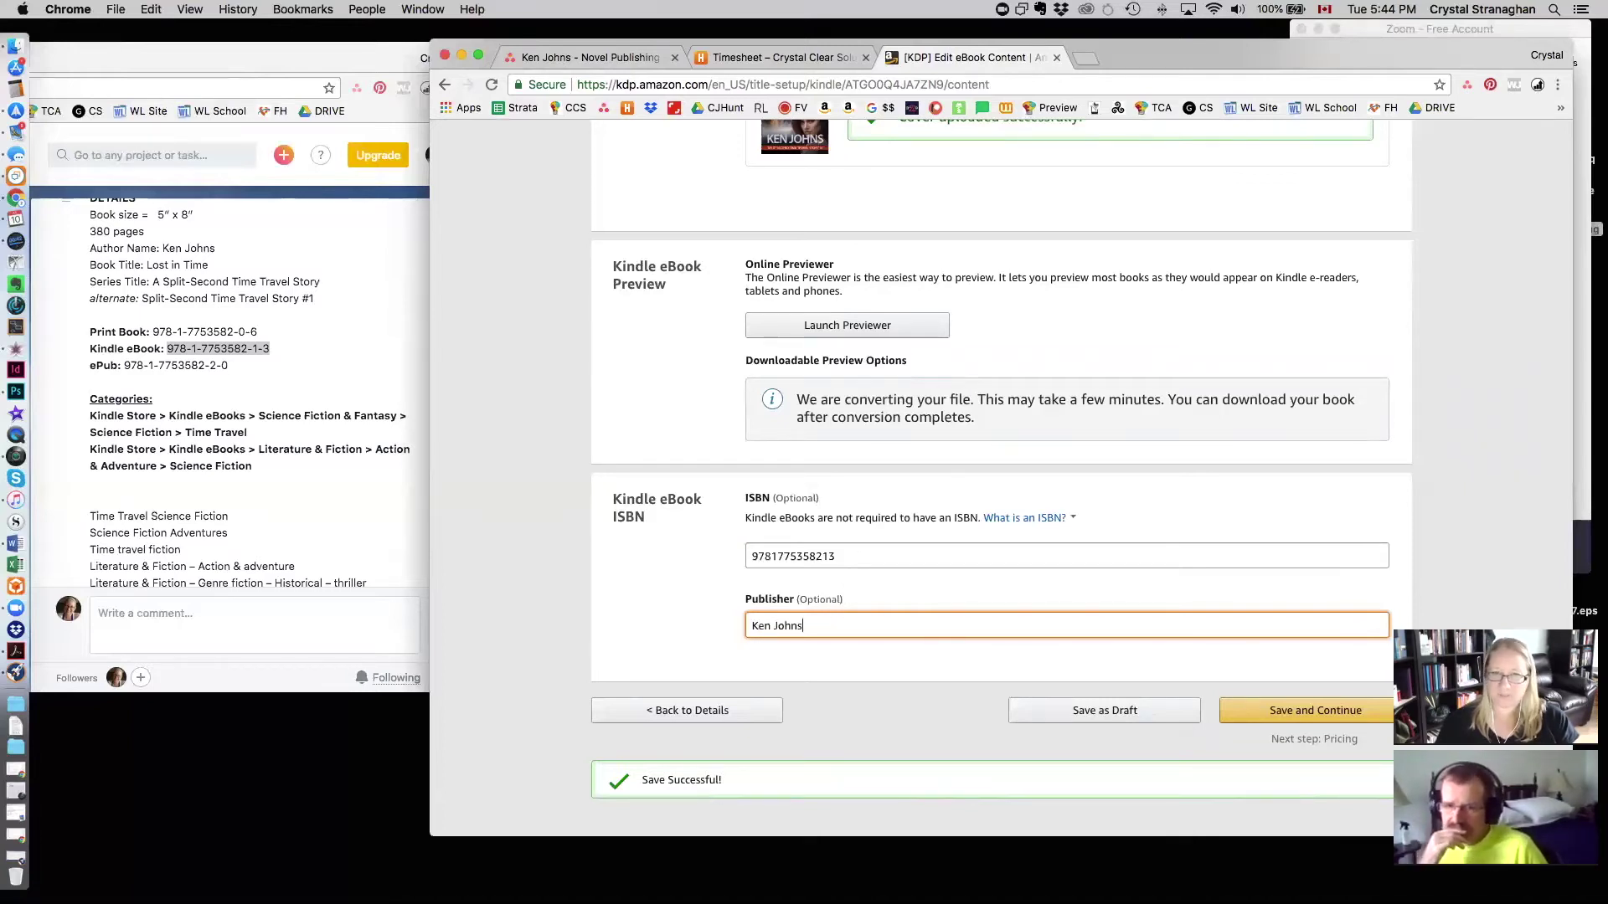
click(703, 624)
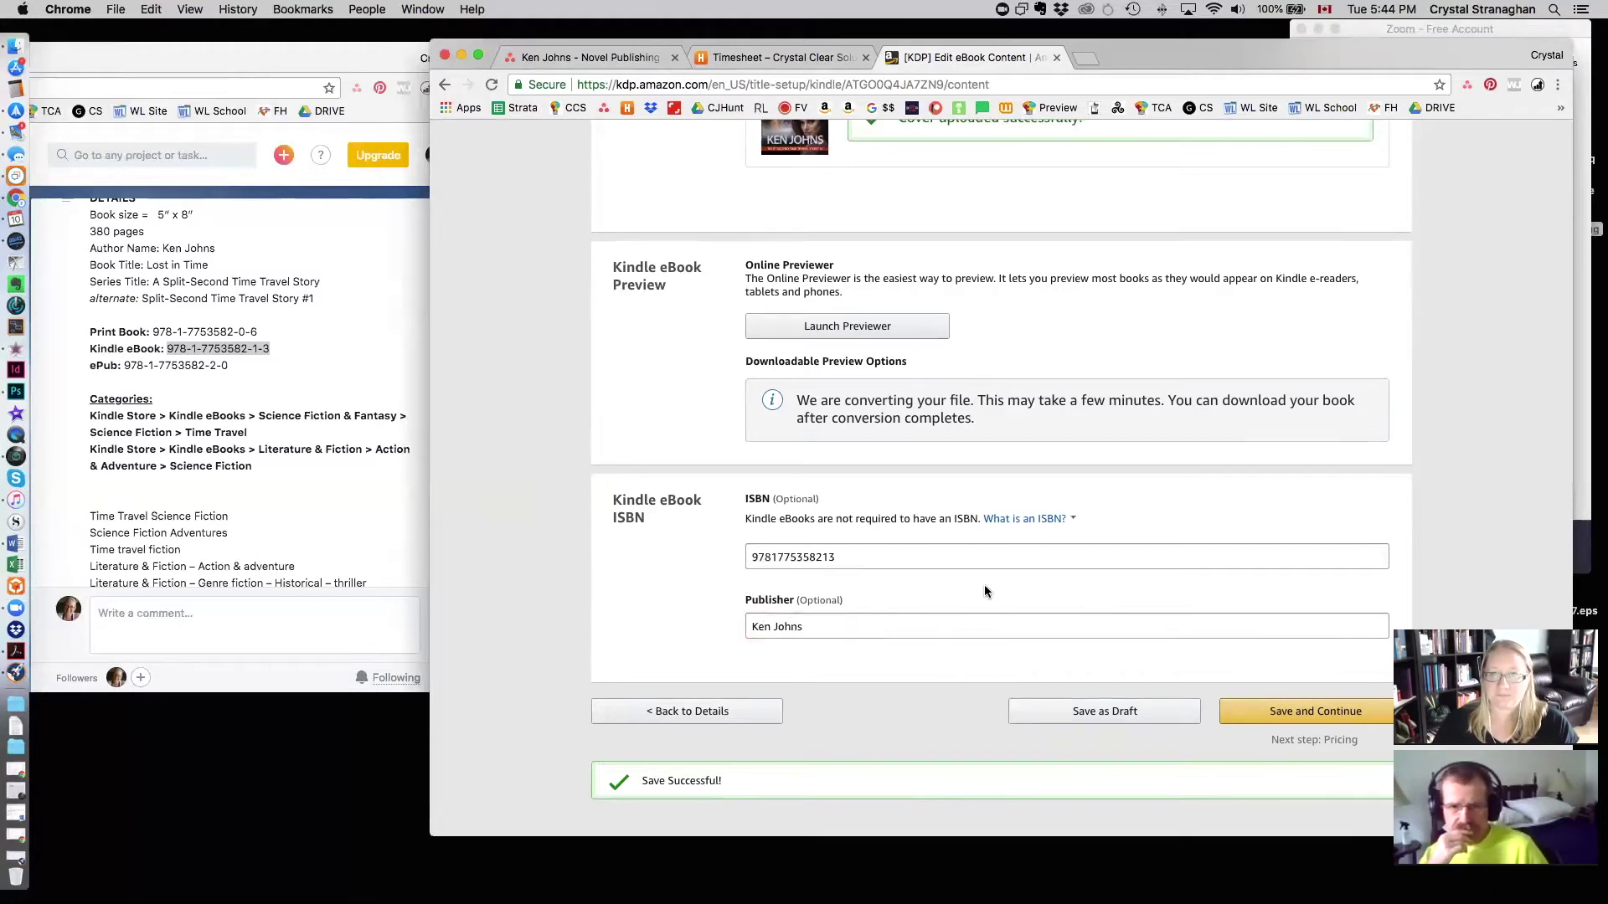
Step: Review the uploaded cover and the preview and ISBN sections, and save the eBook content as a draft
scroll(983, 584, up, 5)
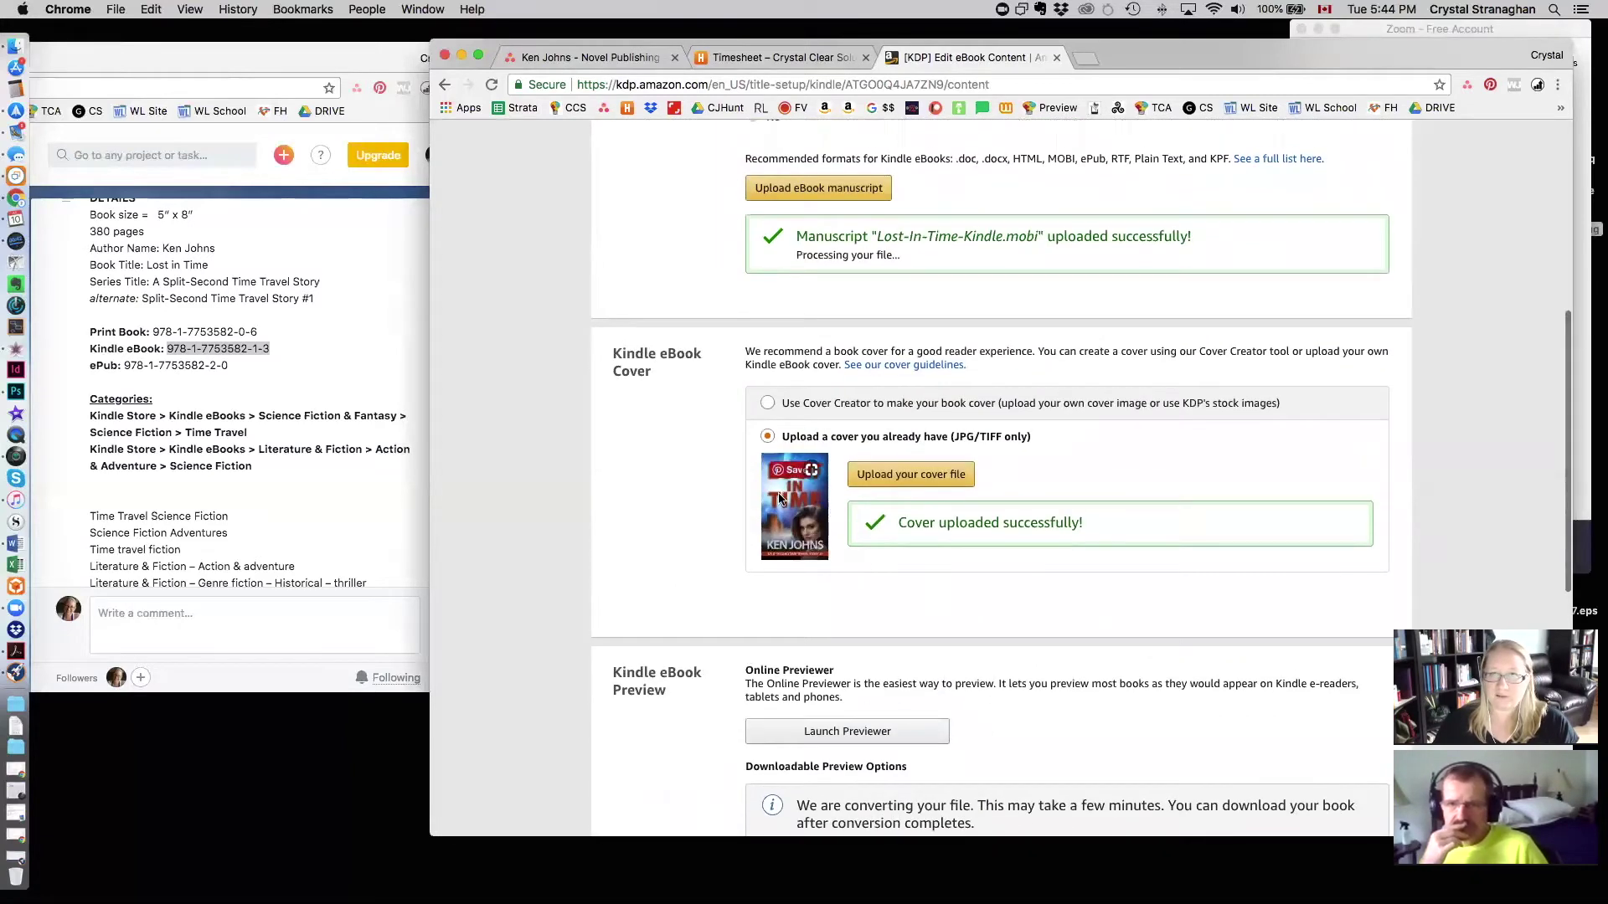
scroll(1154, 610, down, 2)
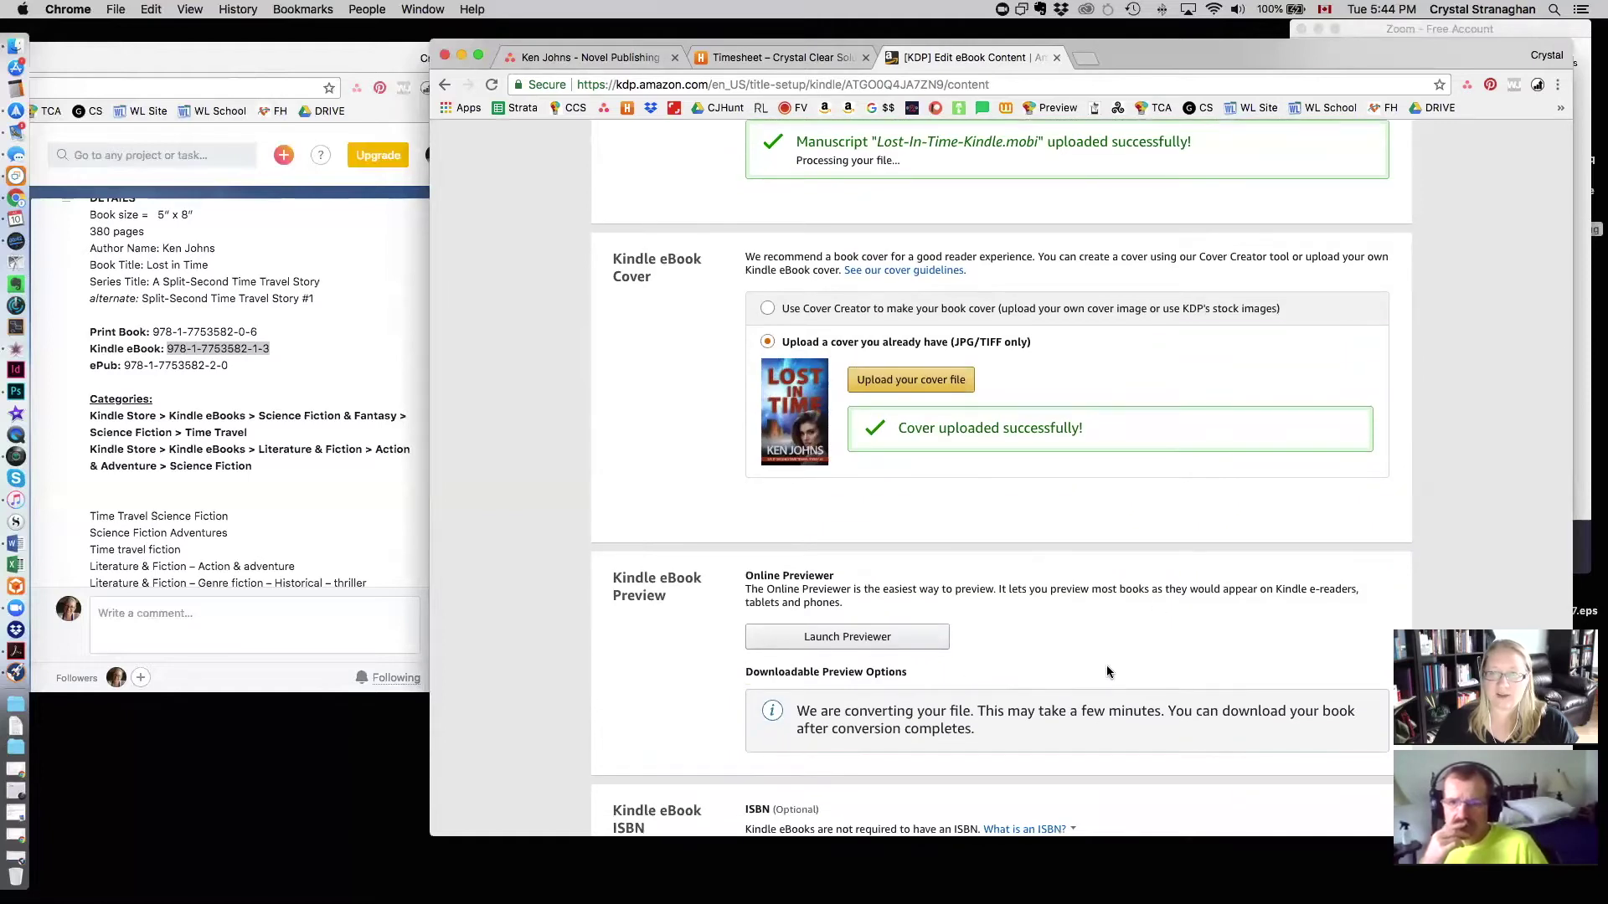
scroll(1105, 668, down, 5)
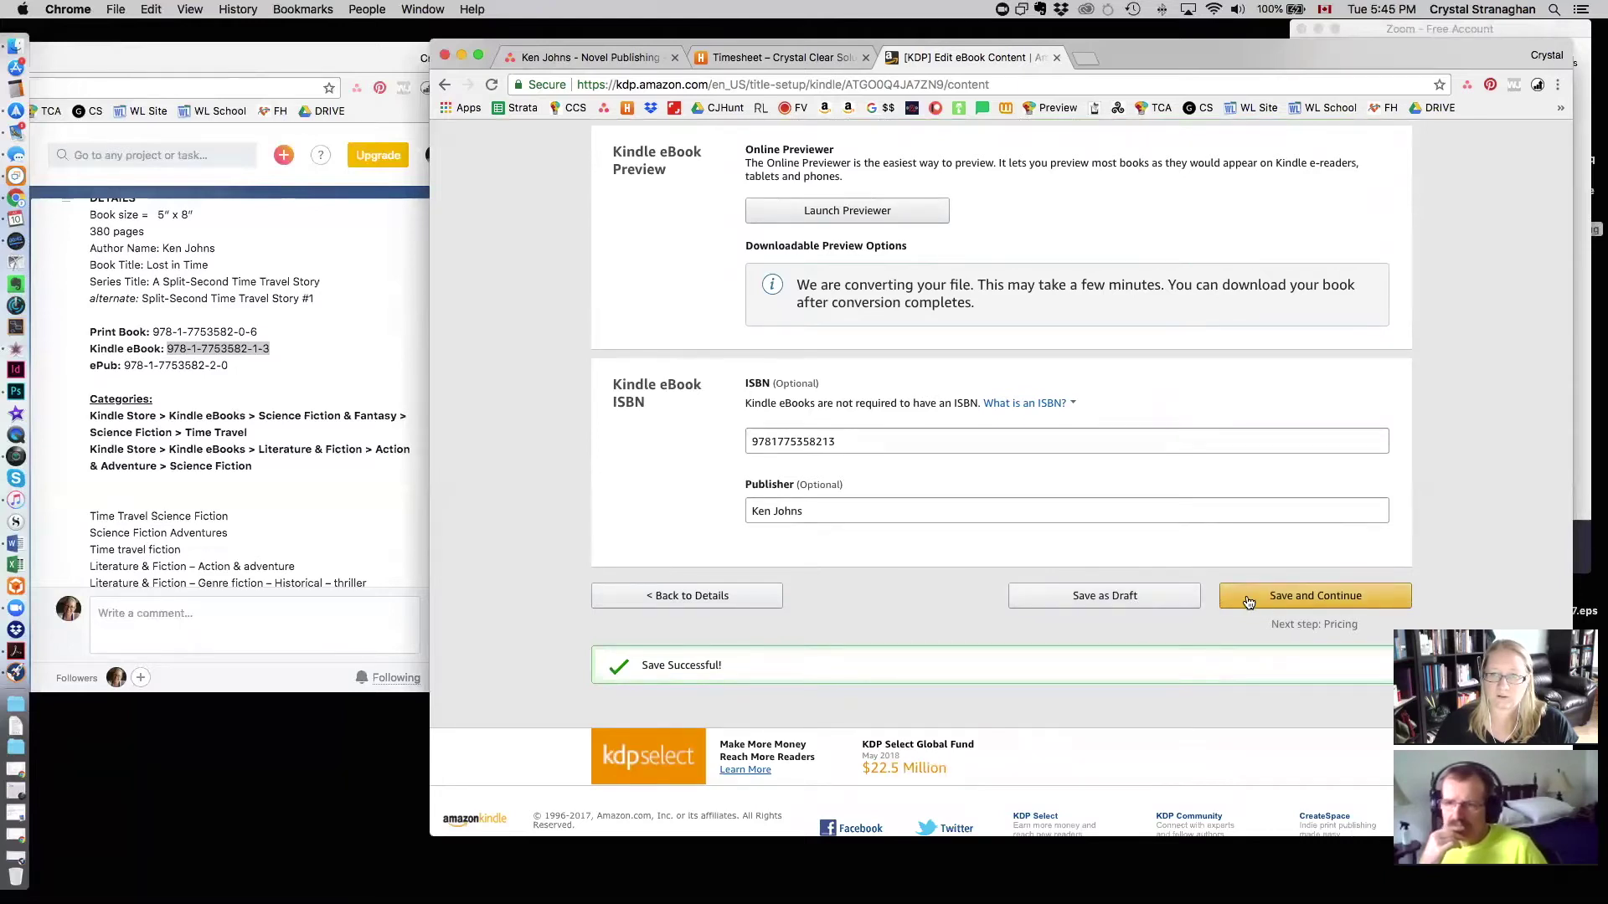
click(1164, 600)
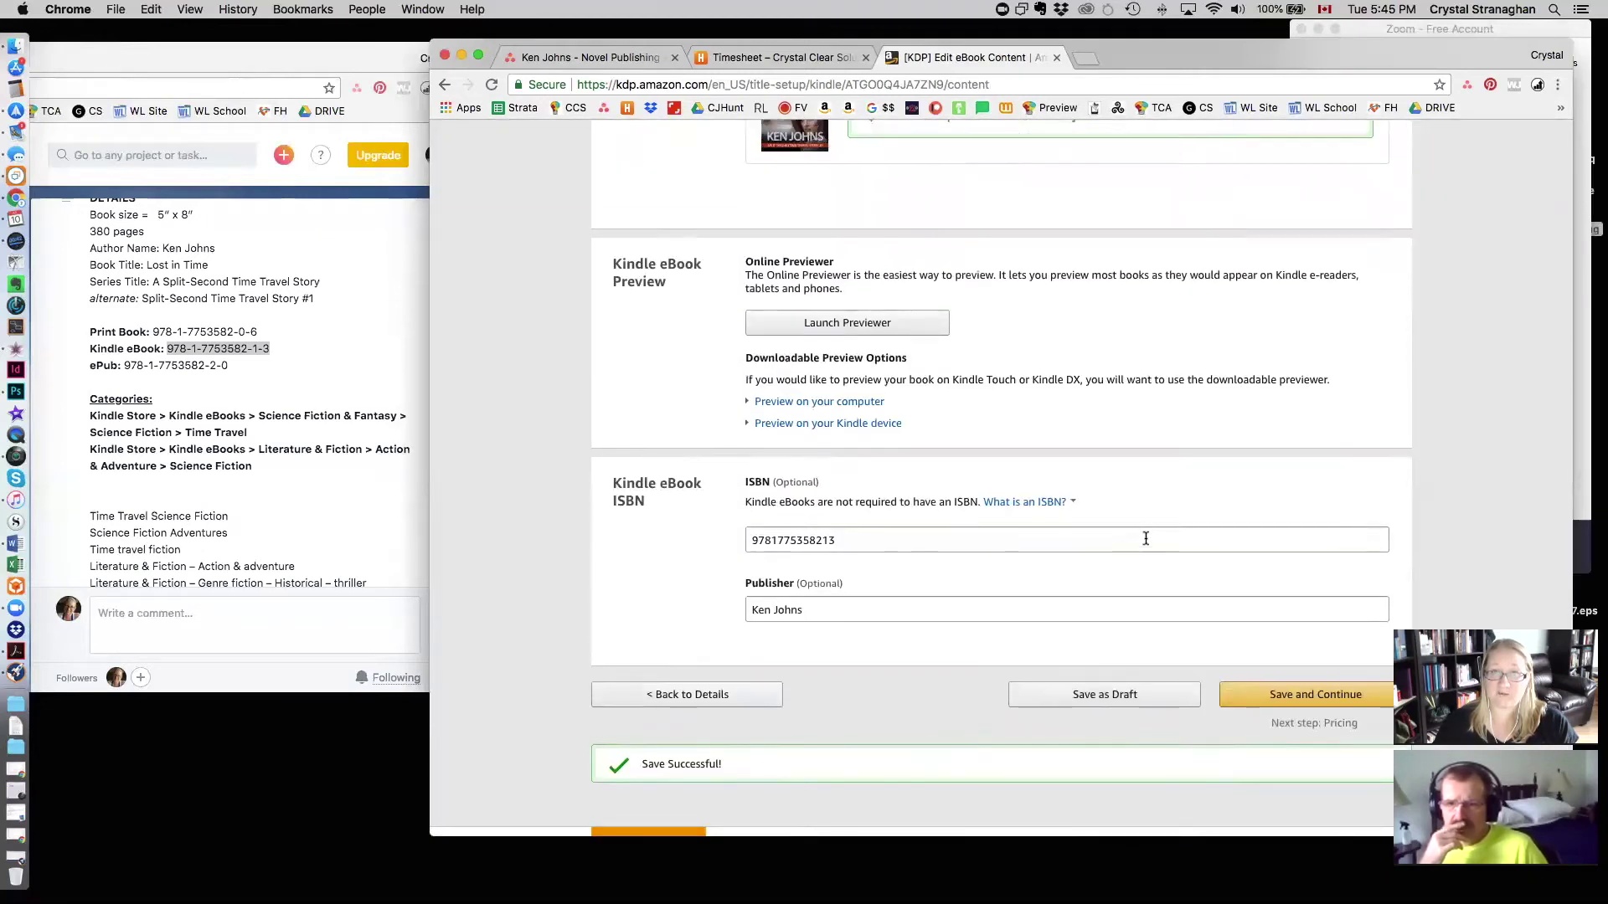
Step: Open the manuscript's possible spelling errors, ignore "thealamo", "vêtements" and "Détourner", and return to the eBook content page
scroll(1145, 538, up, 10)
scroll(1144, 536, up, 4)
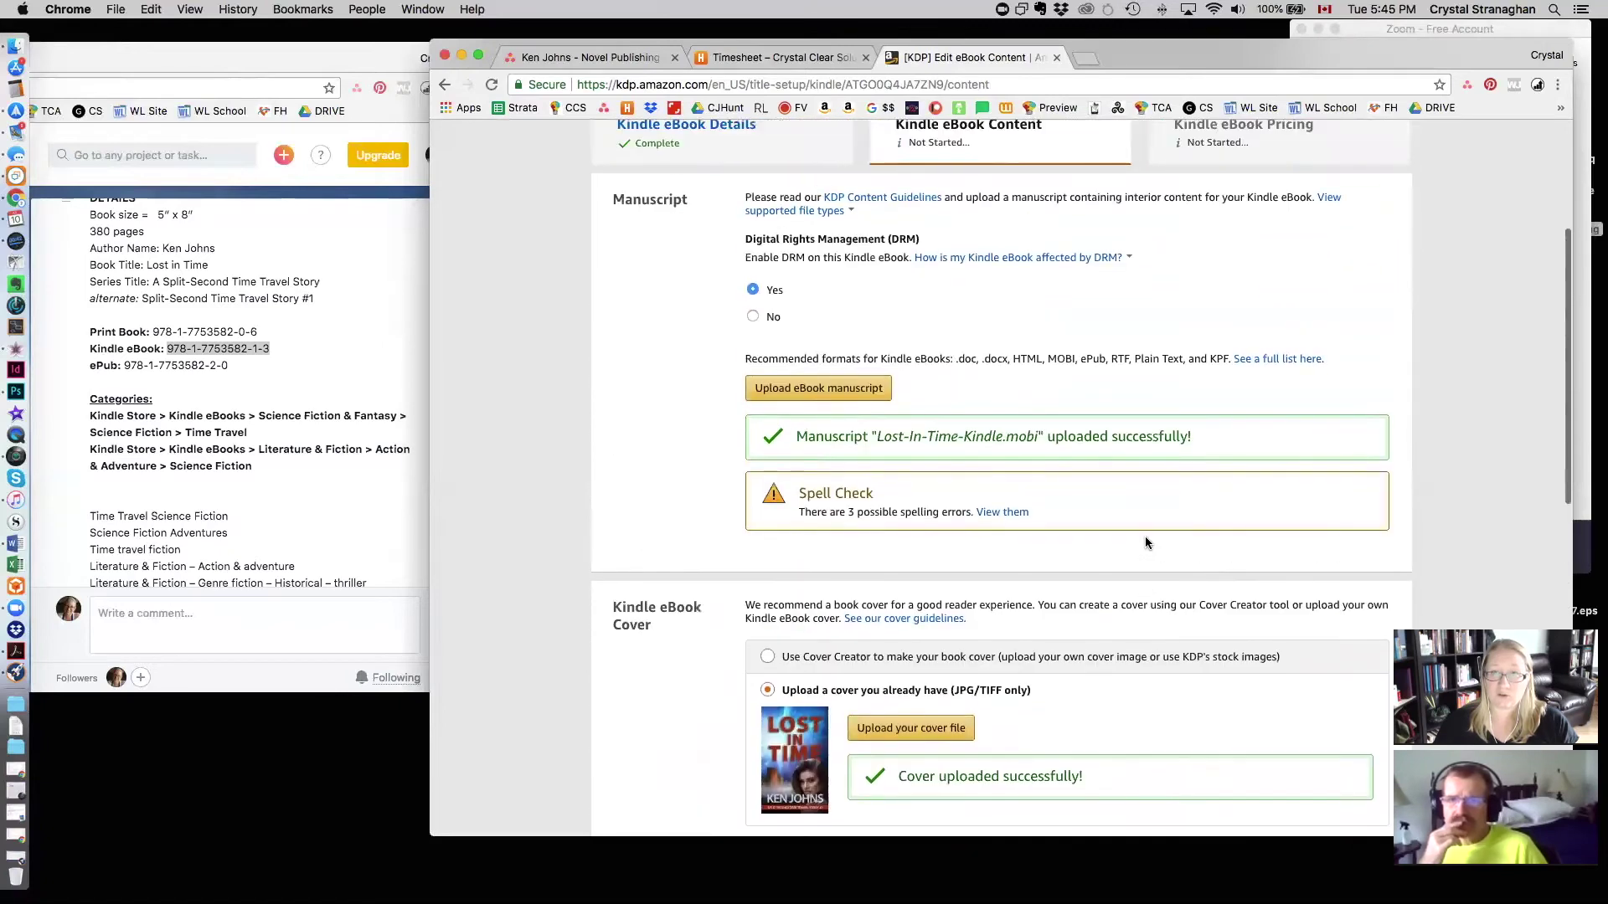
click(1013, 516)
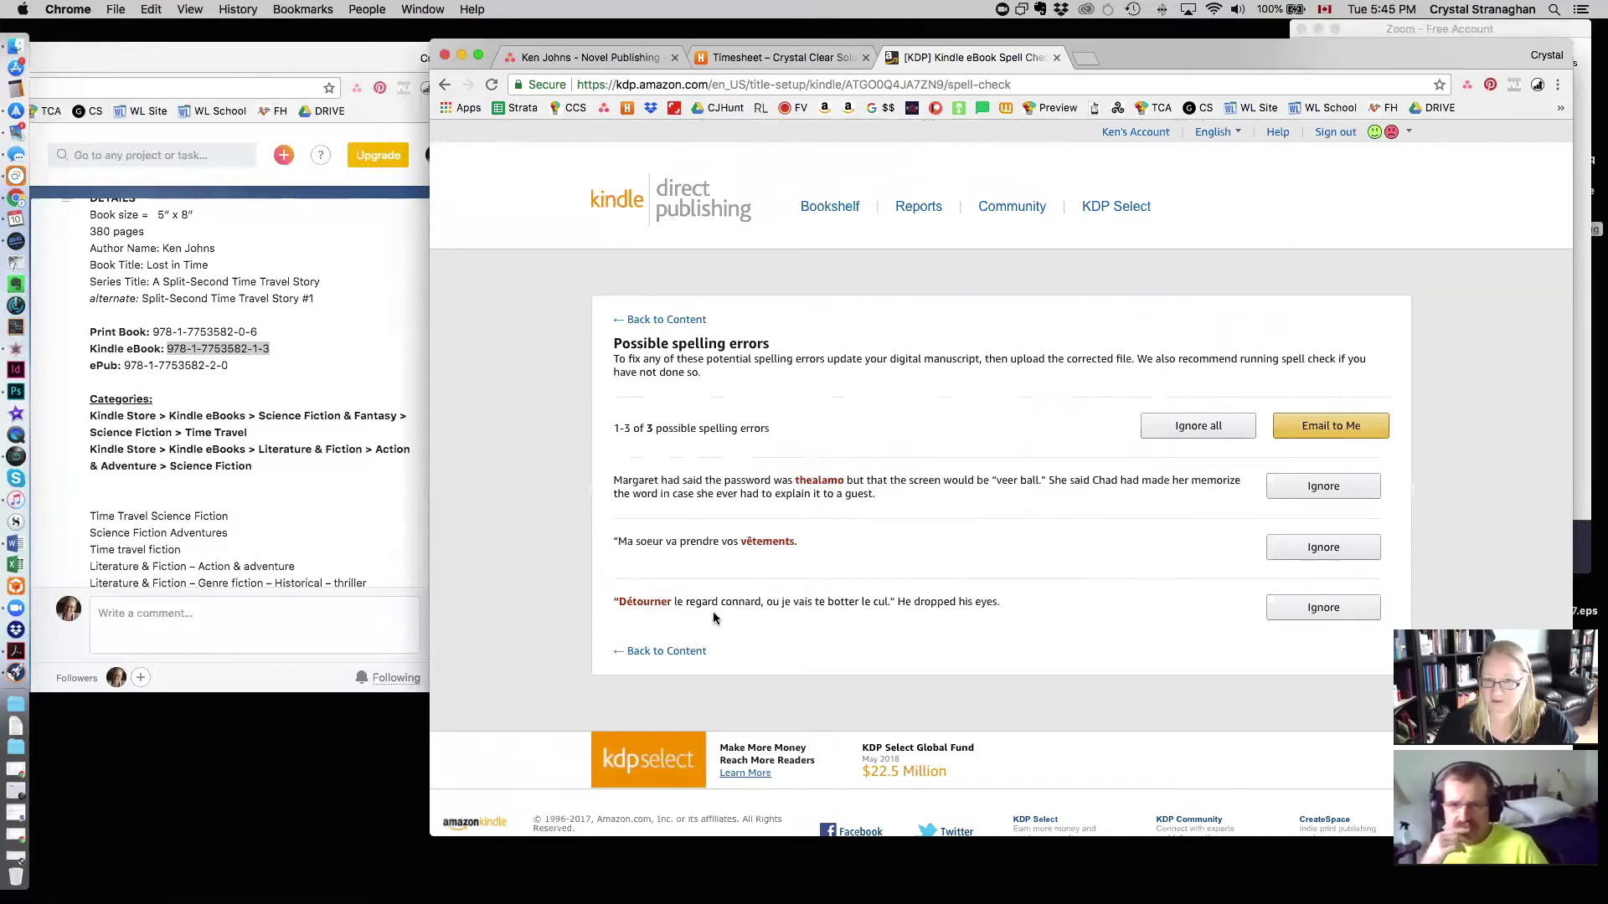
click(1324, 489)
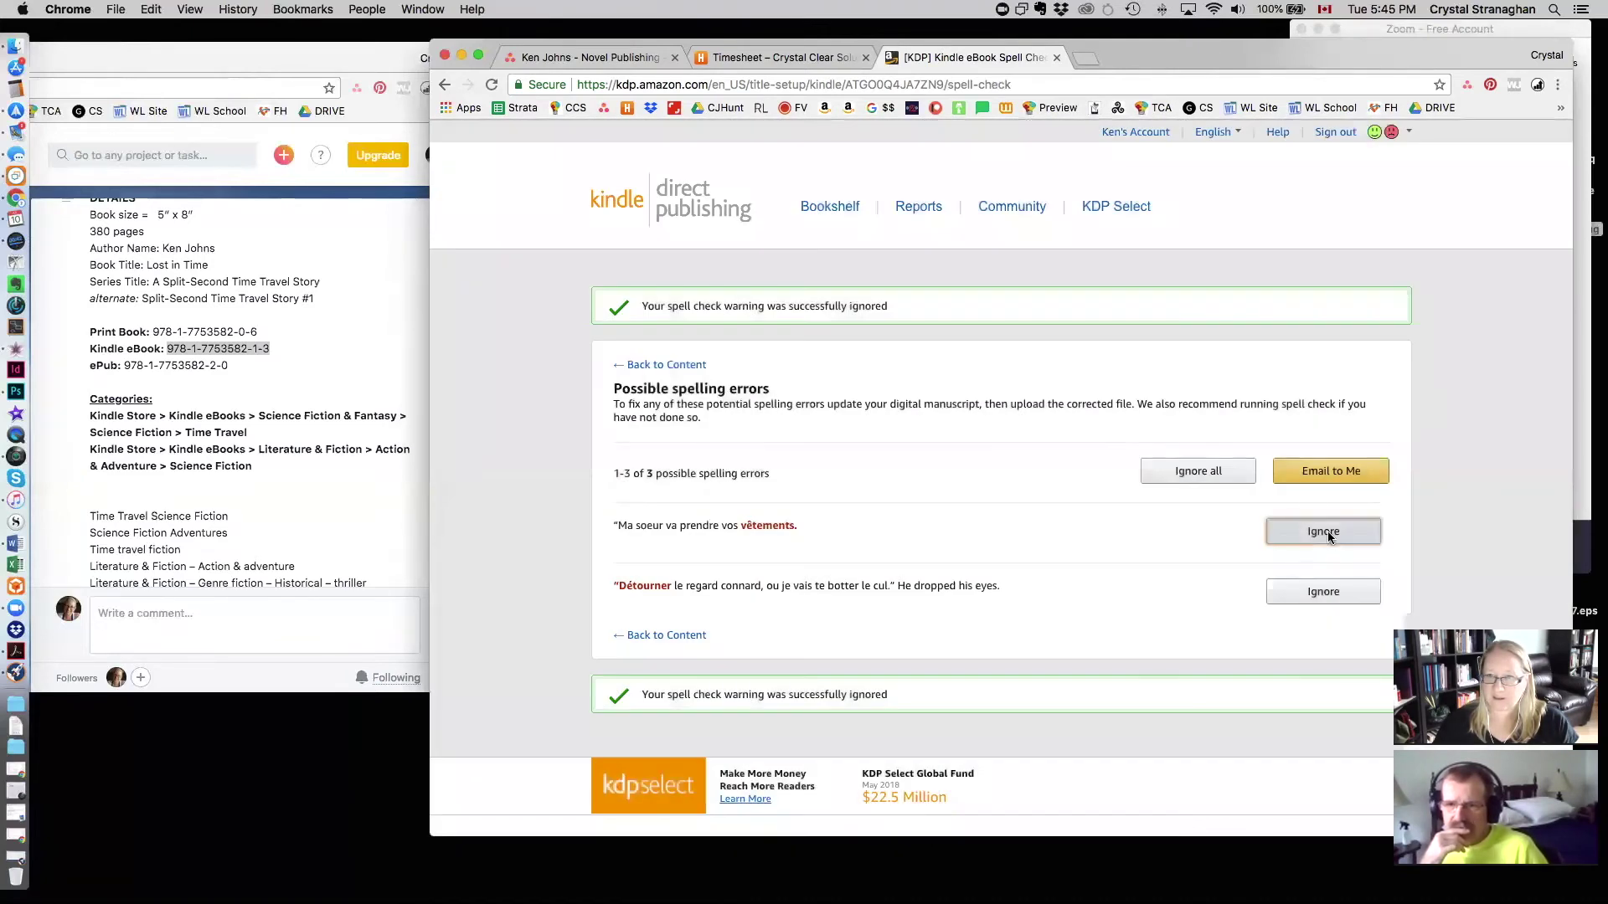
click(1327, 534)
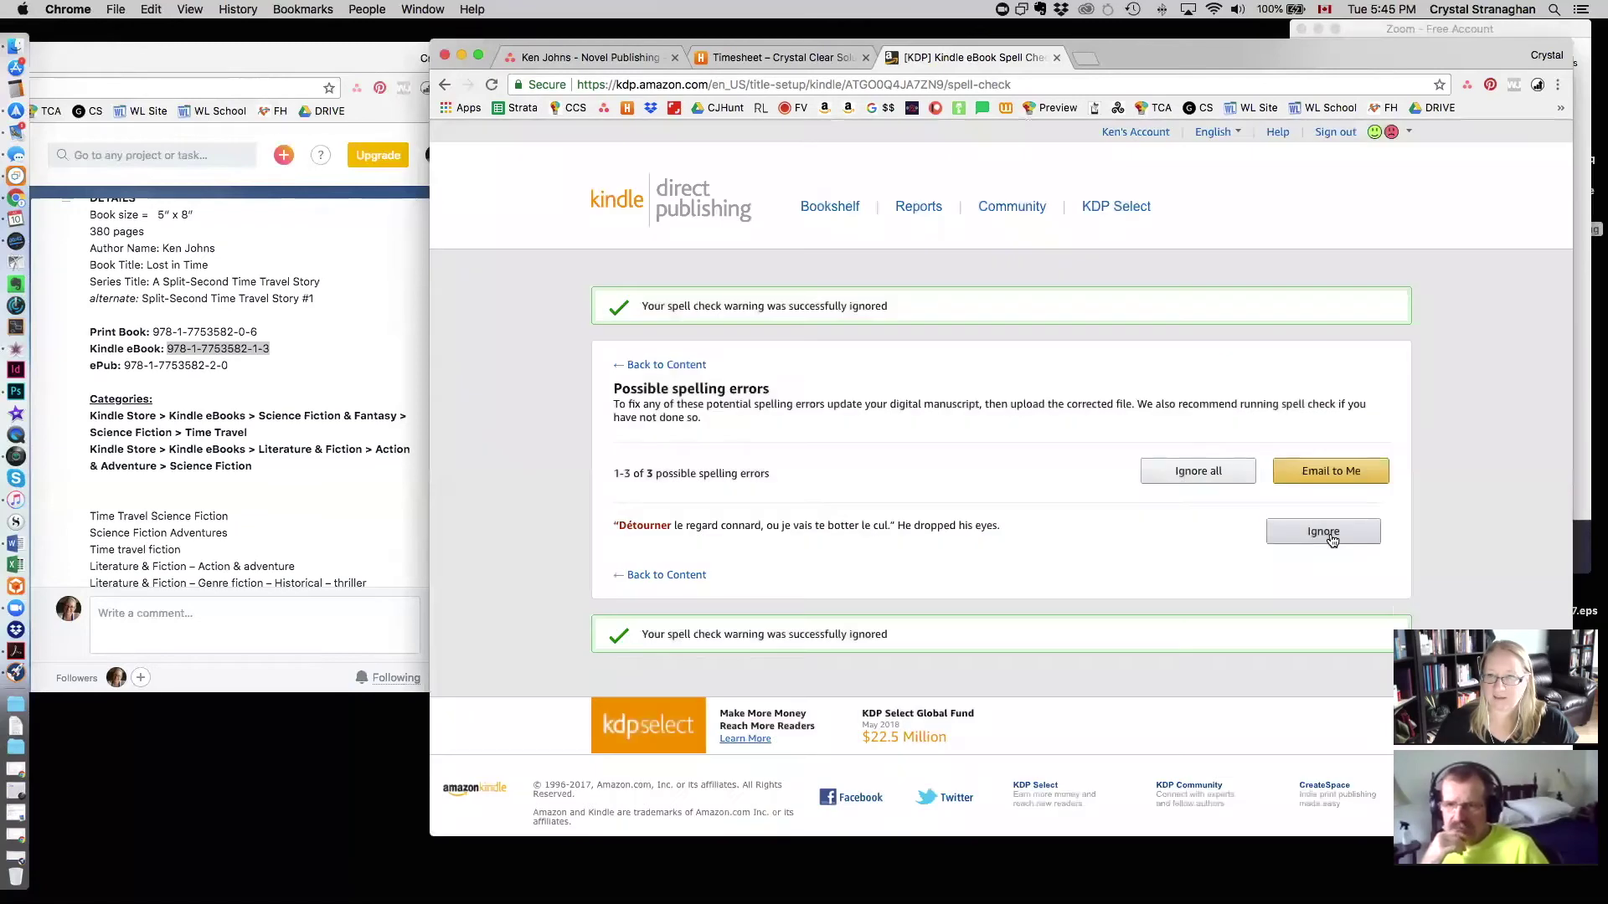
click(1328, 532)
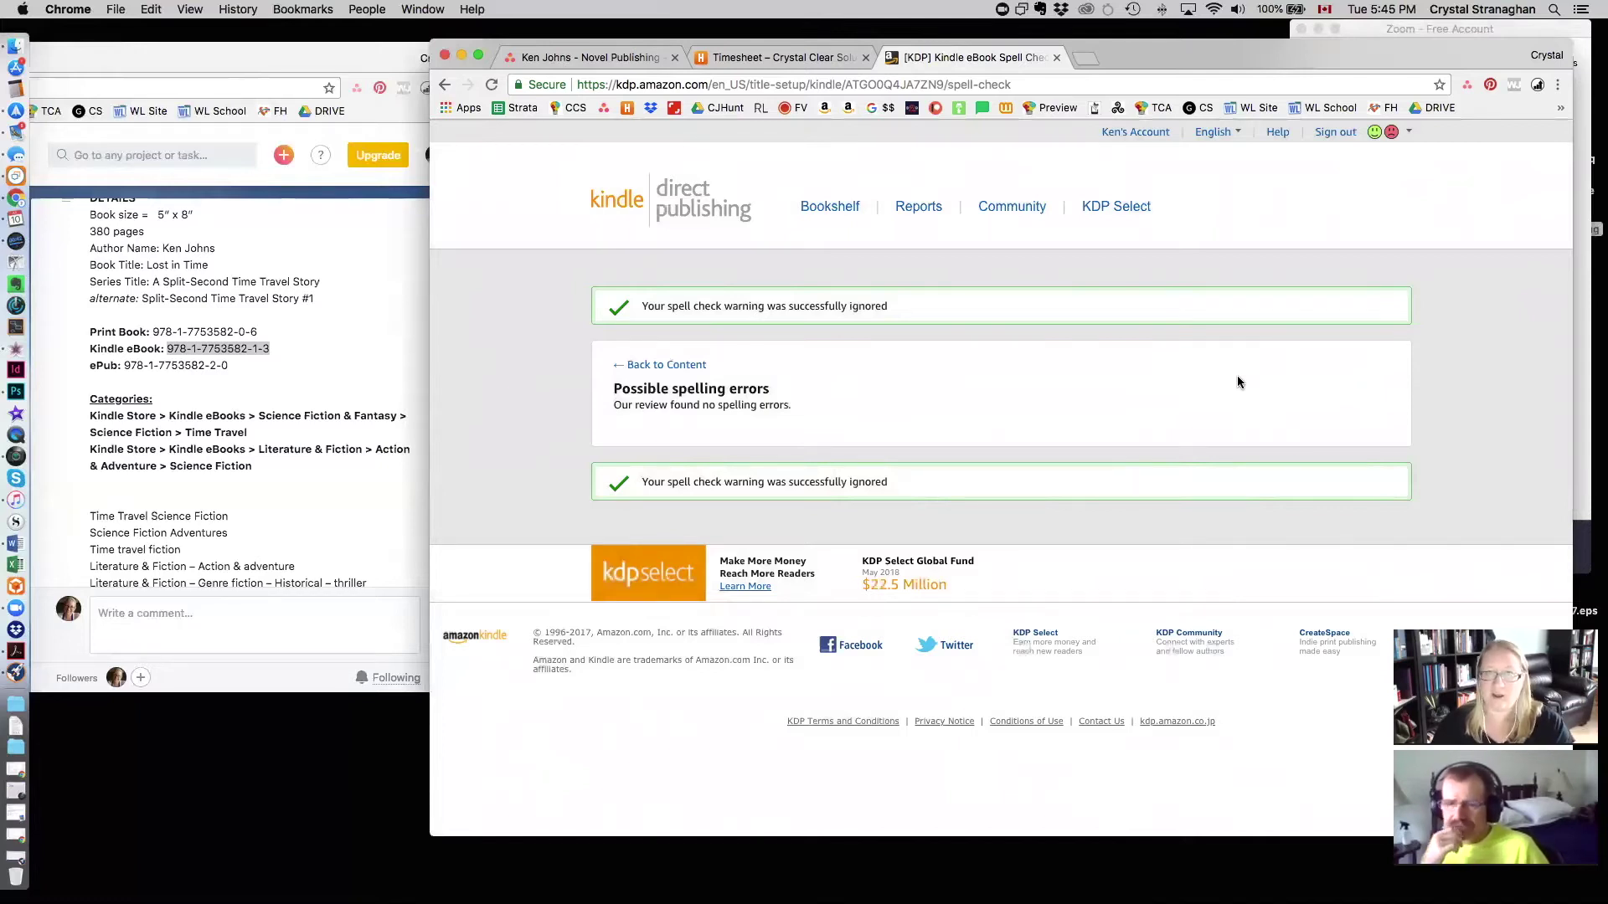
click(700, 370)
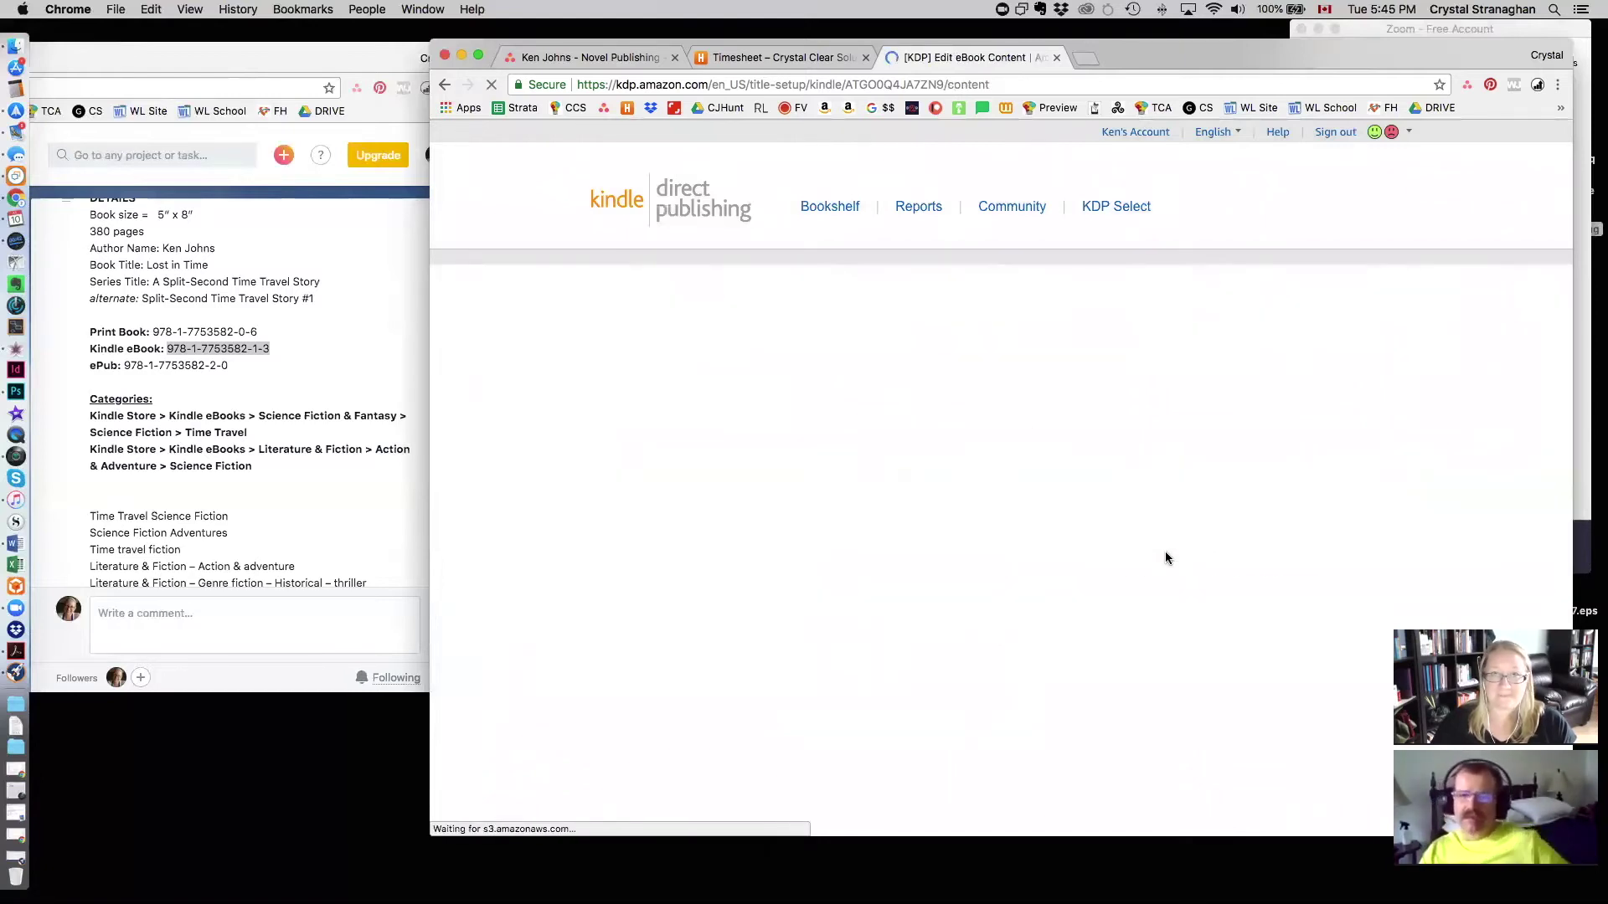
Step: Check the manuscript, spell check and cover sections, and save the eBook content to continue to pricing
scroll(1165, 558, down, 3)
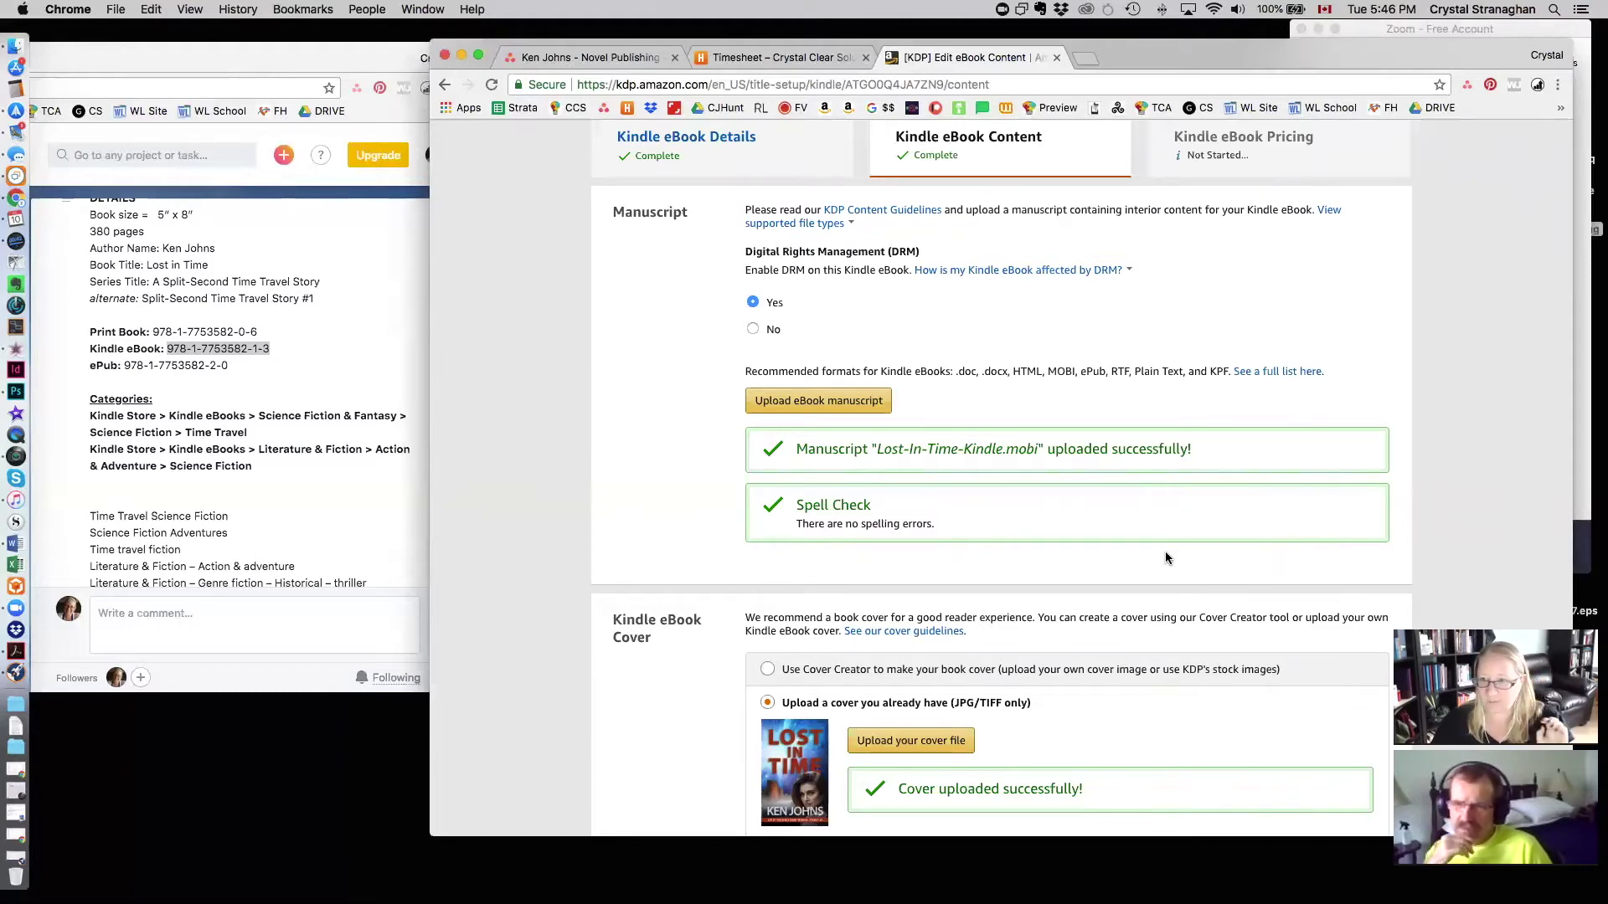
scroll(1165, 557, down, 1)
scroll(1151, 552, up, 1)
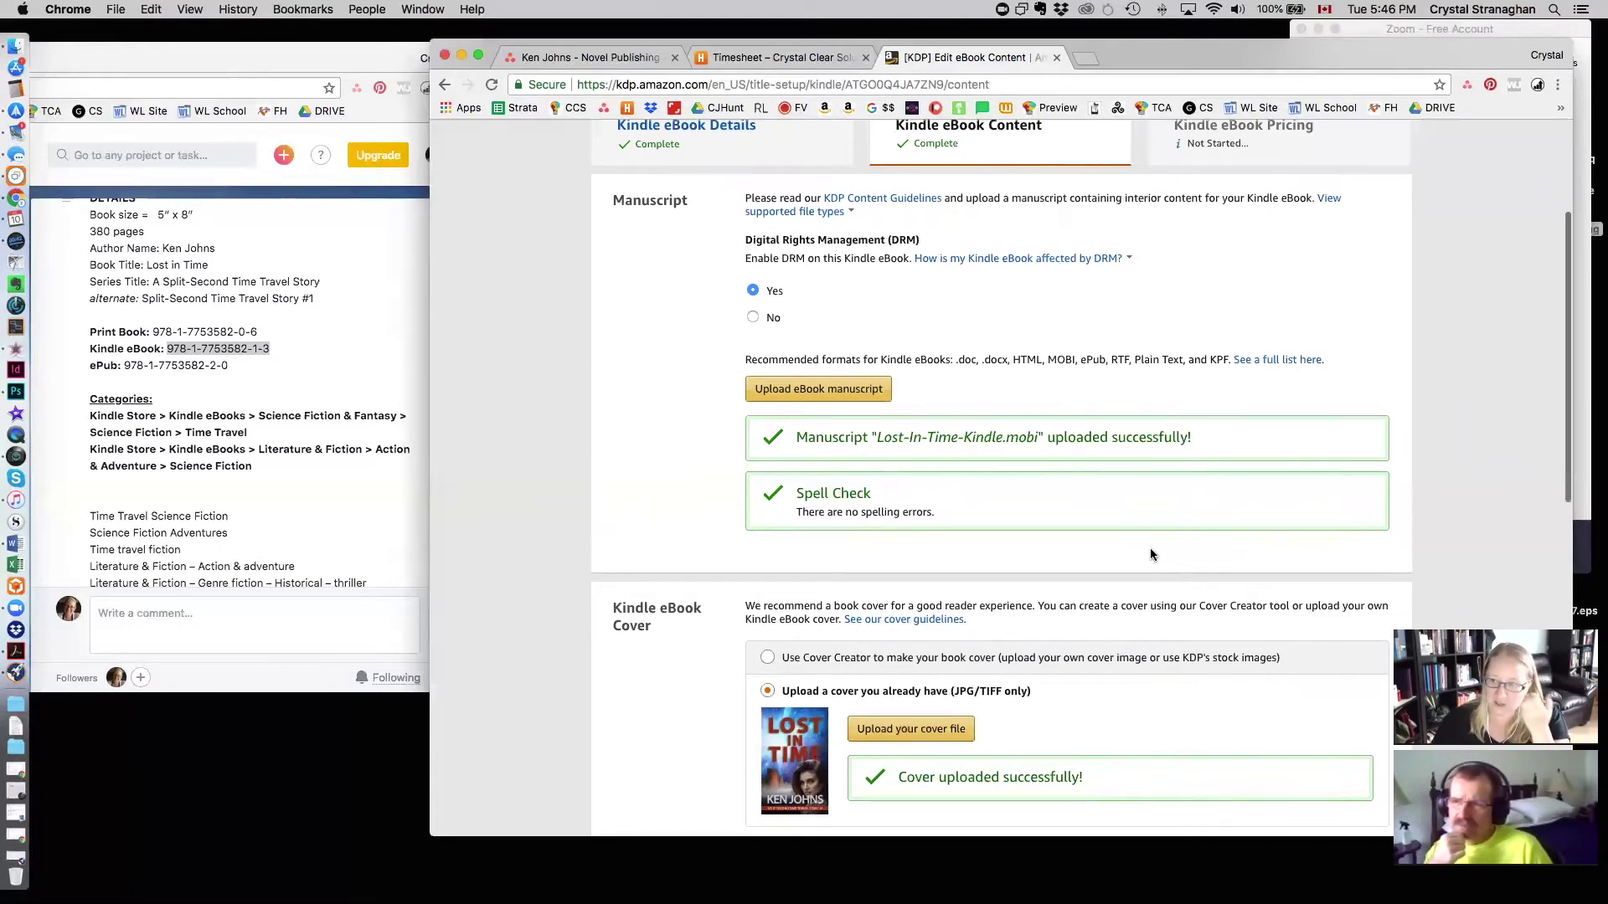
scroll(1122, 523, up, 1)
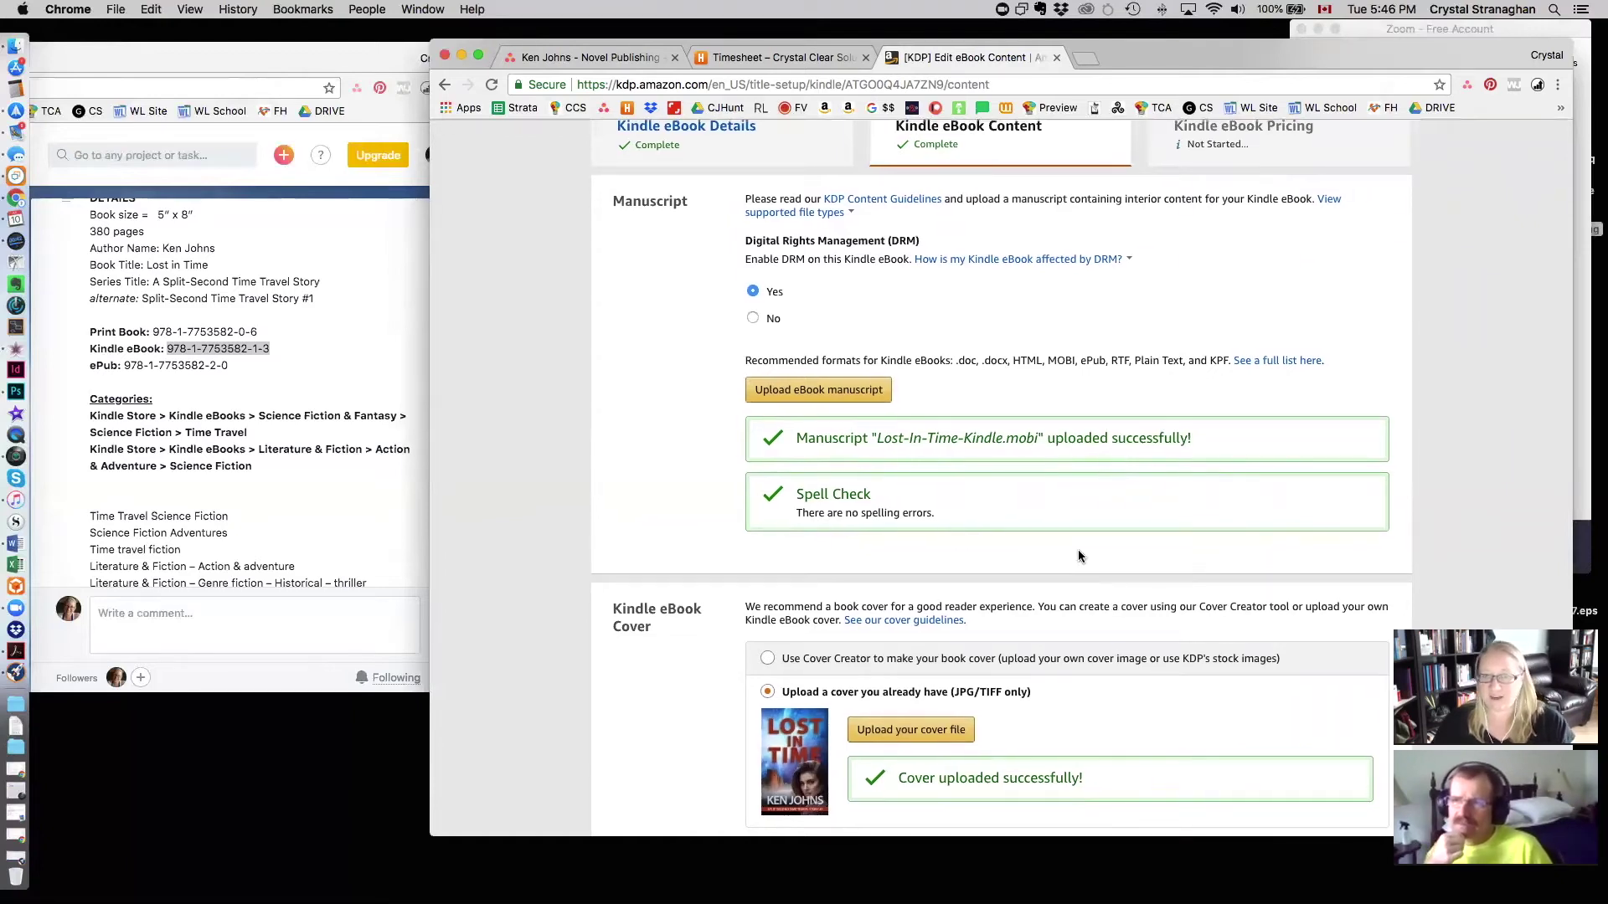
scroll(1078, 556, down, 1)
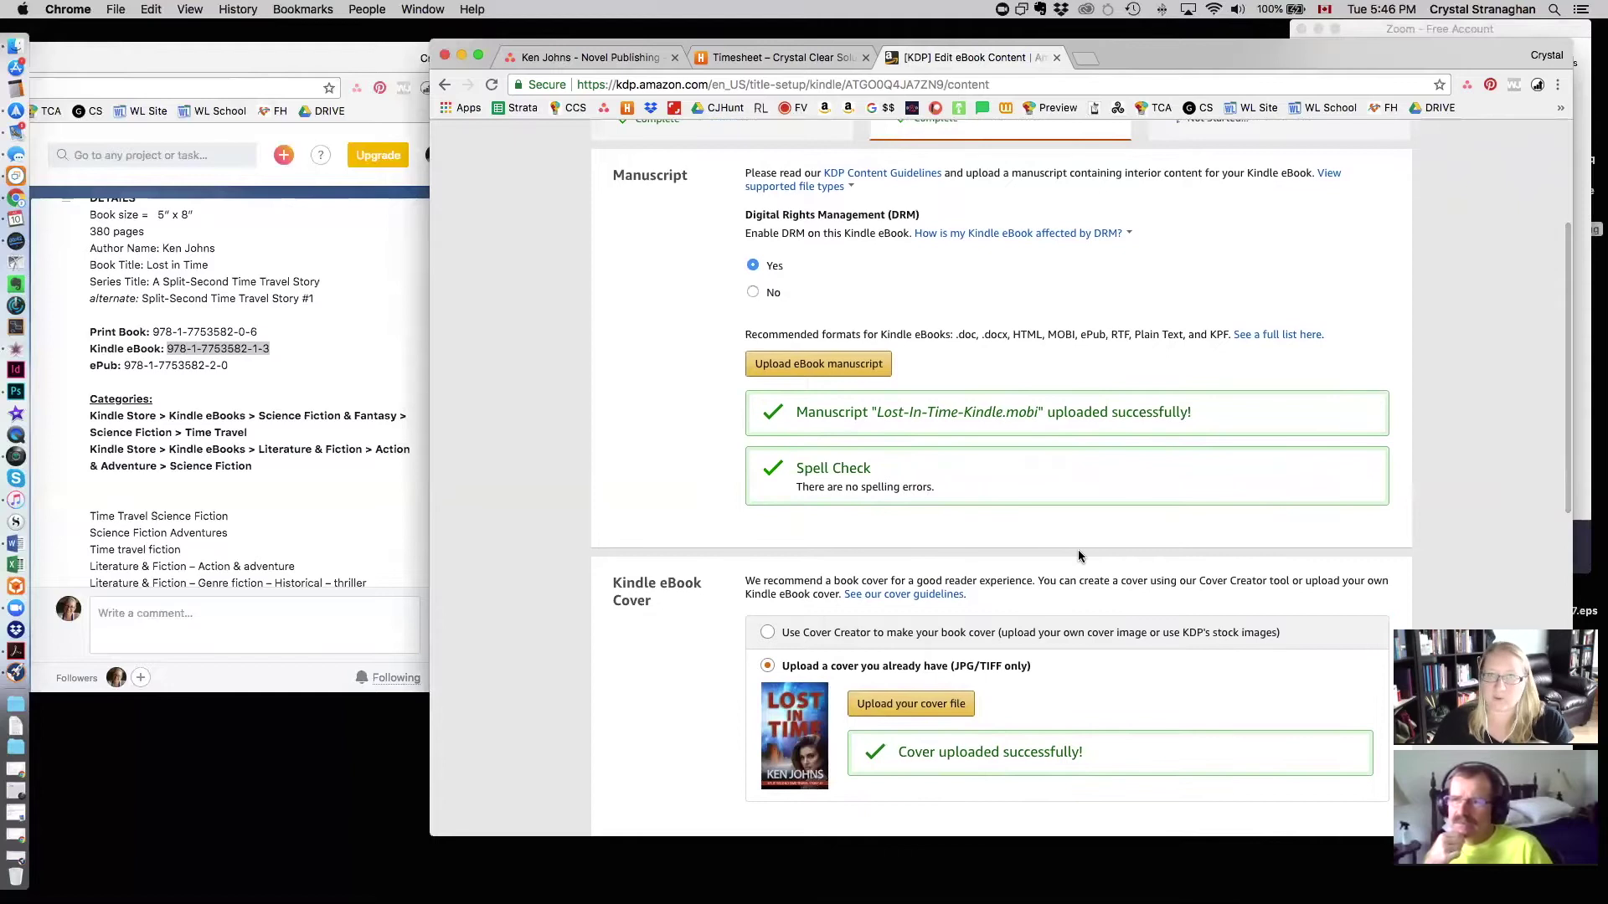
scroll(1083, 550, down, 10)
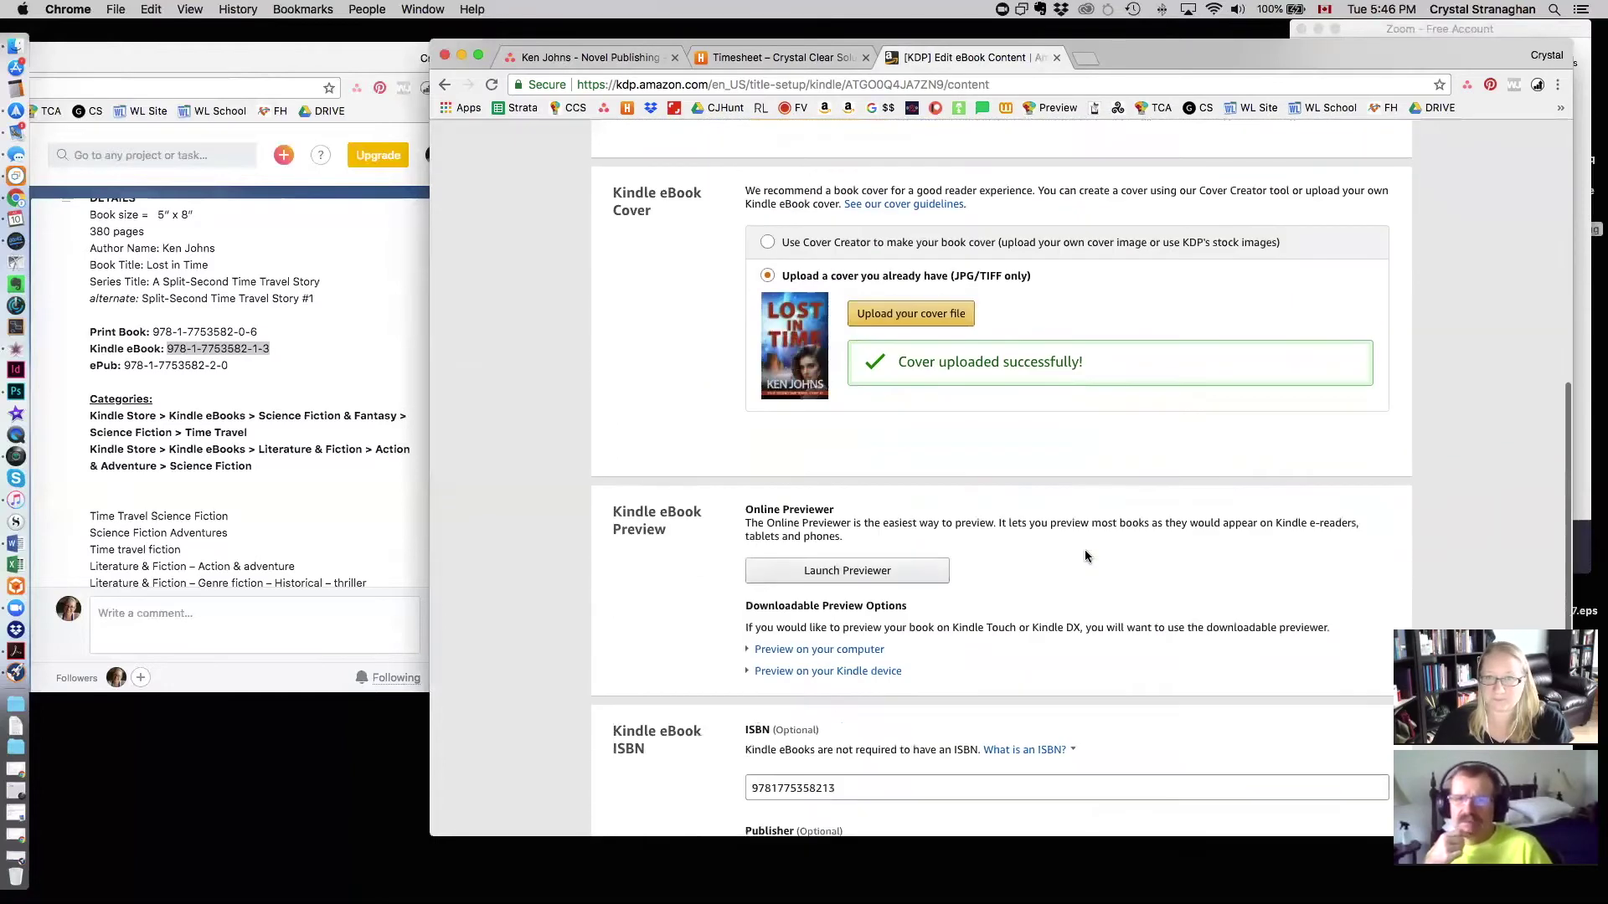
click(1319, 578)
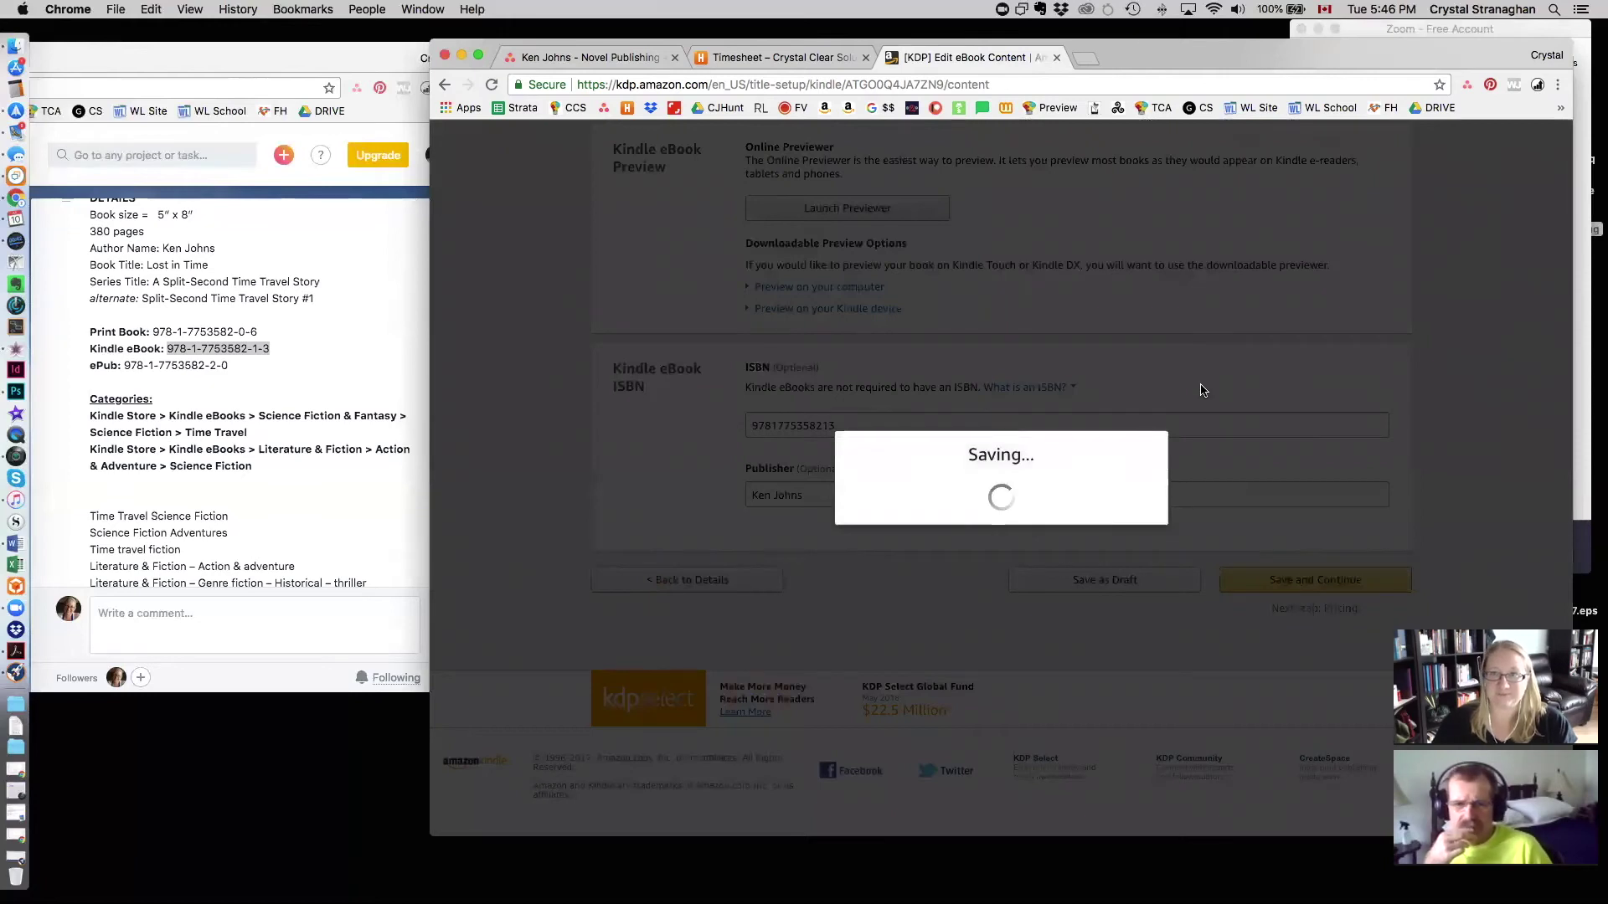
Step: Look over the KDP Select, territories and royalty settings, and open the KDP Pricing Support service
drag(1213, 55, 1166, 58)
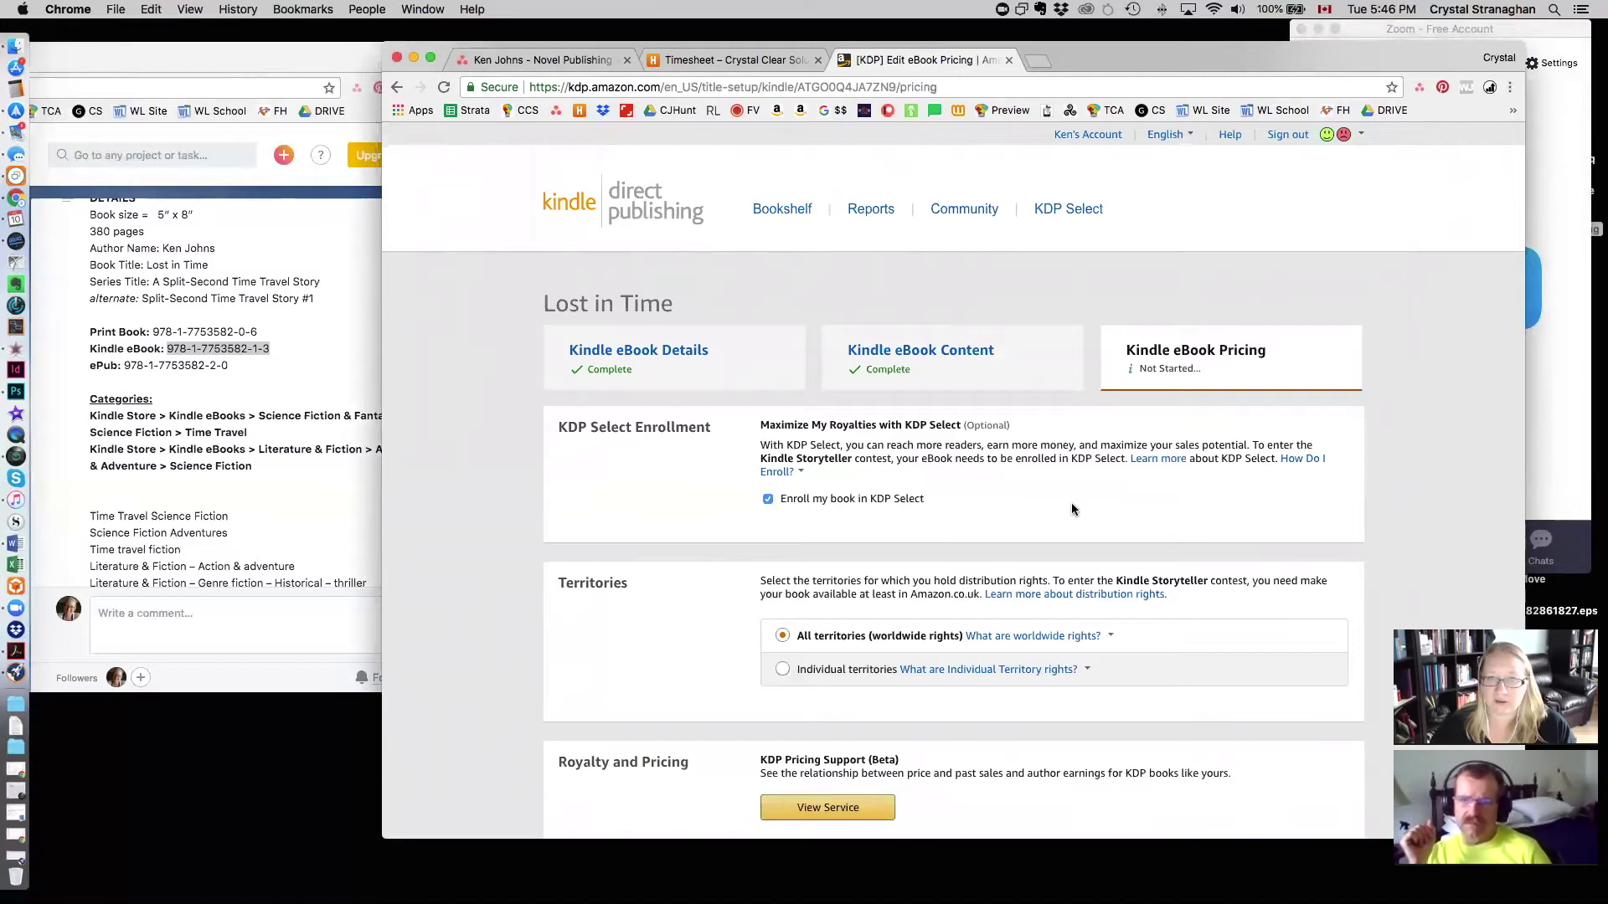
scroll(932, 507, down, 3)
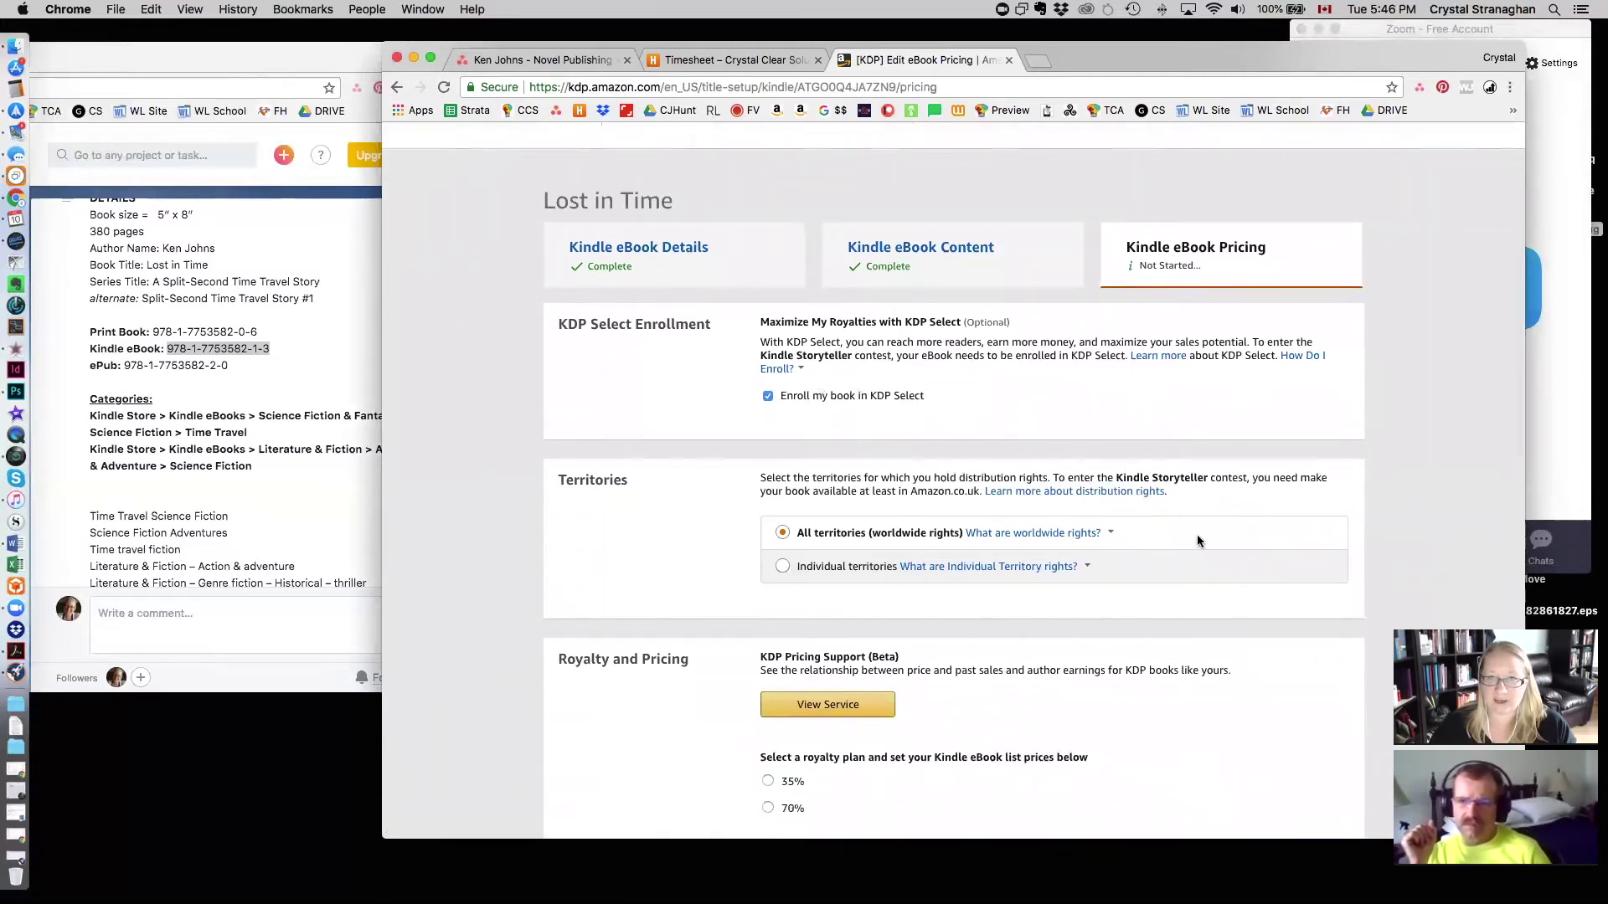
scroll(1238, 599, down, 1)
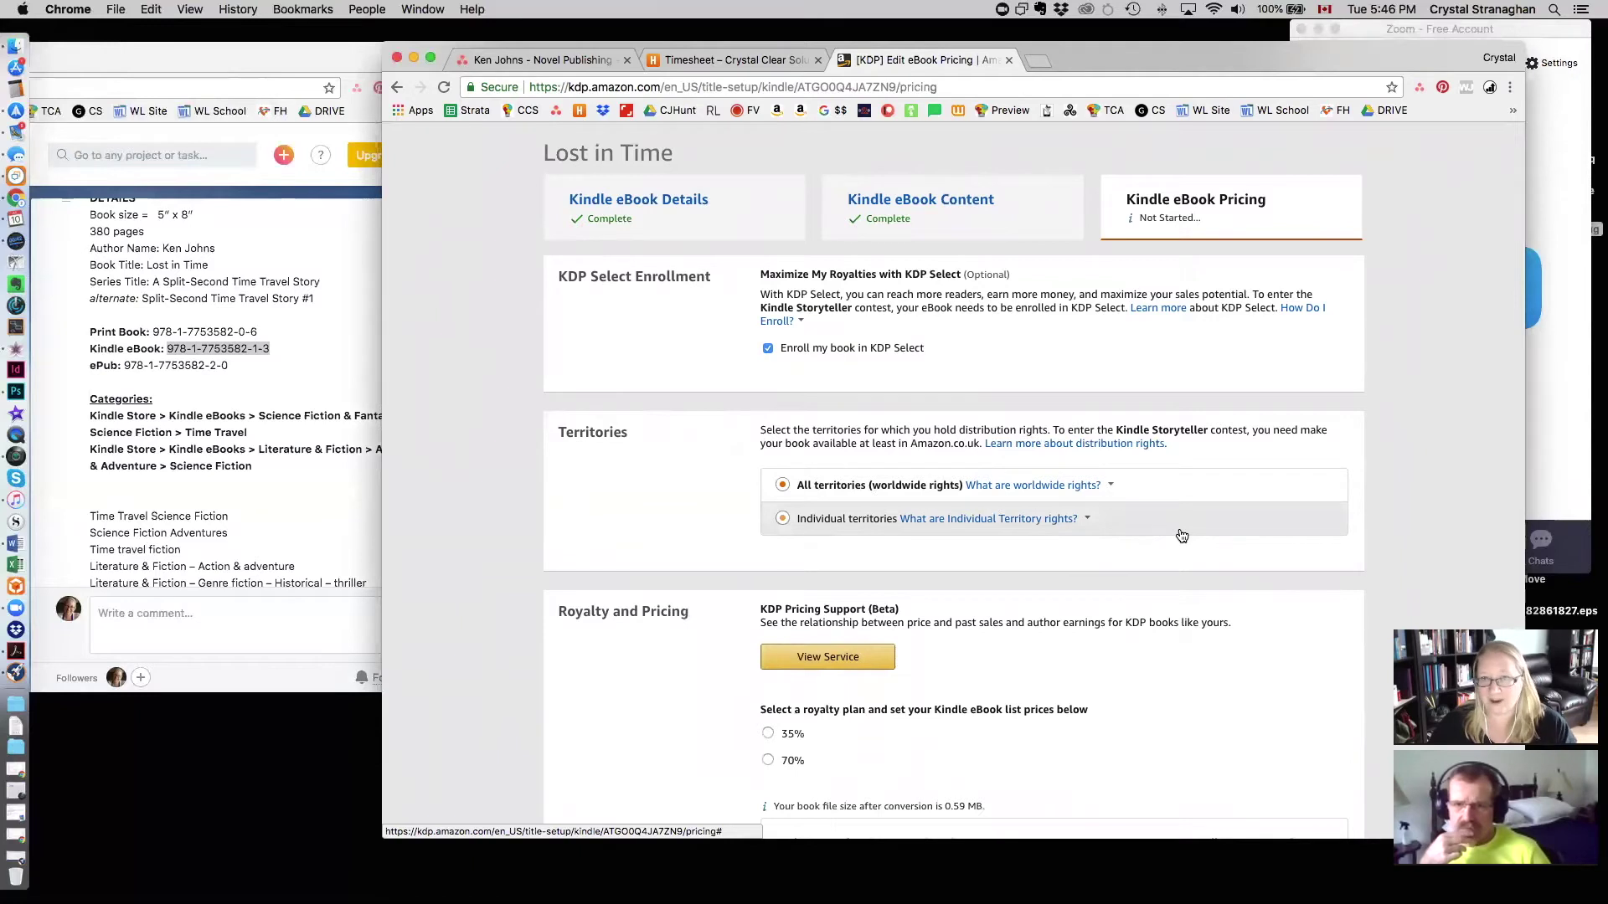
scroll(1182, 536, down, 3)
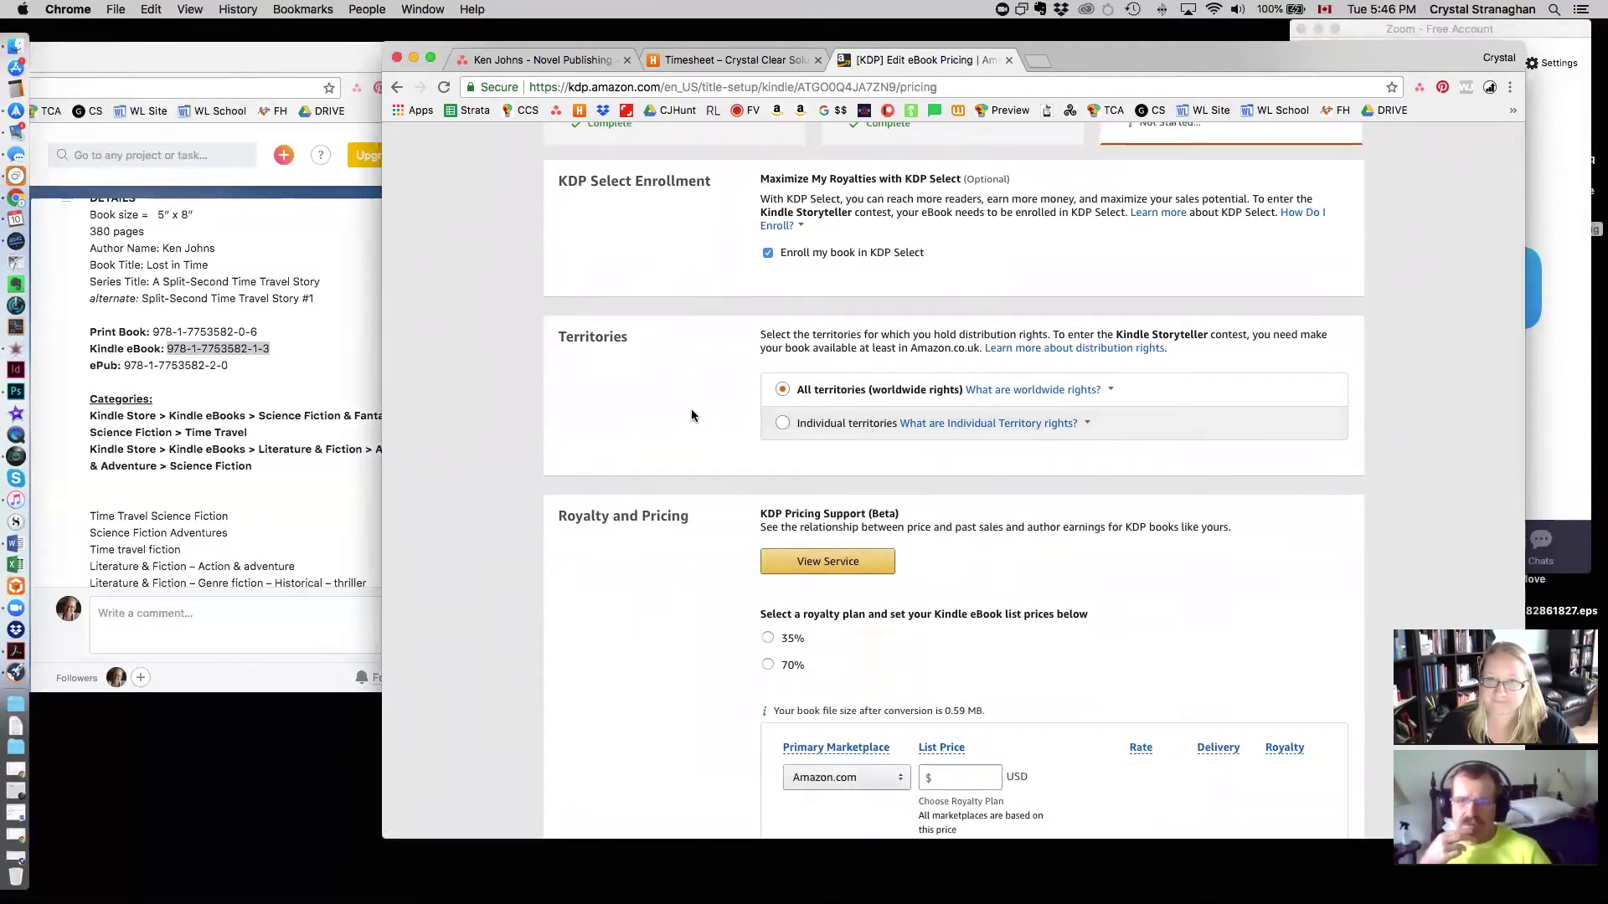
scroll(691, 414, down, 5)
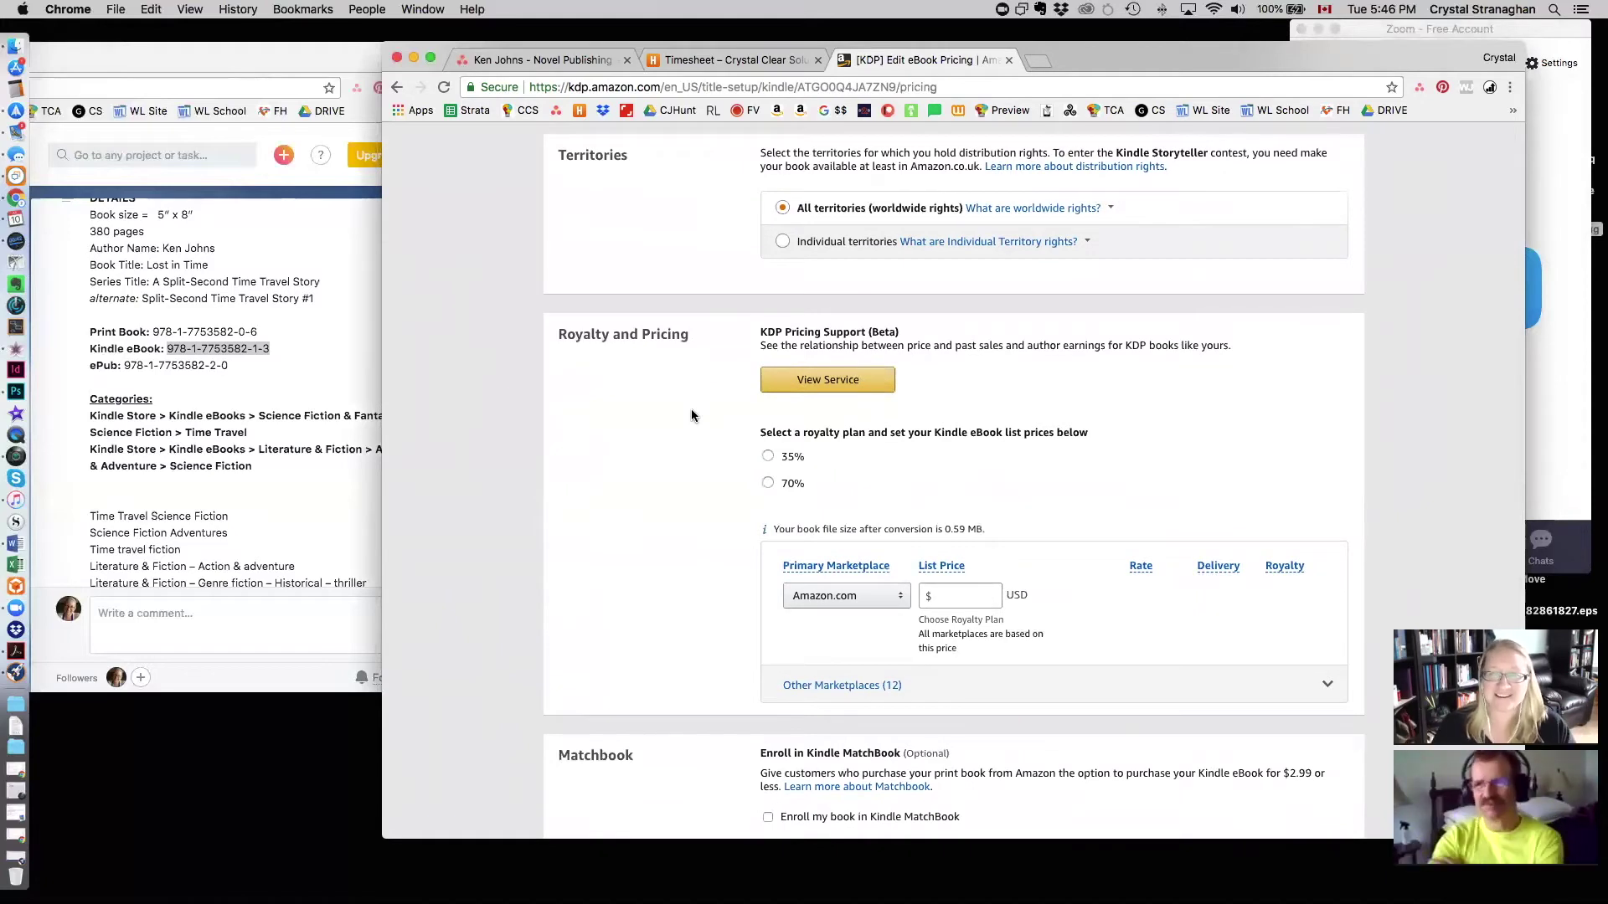
scroll(691, 414, down, 2)
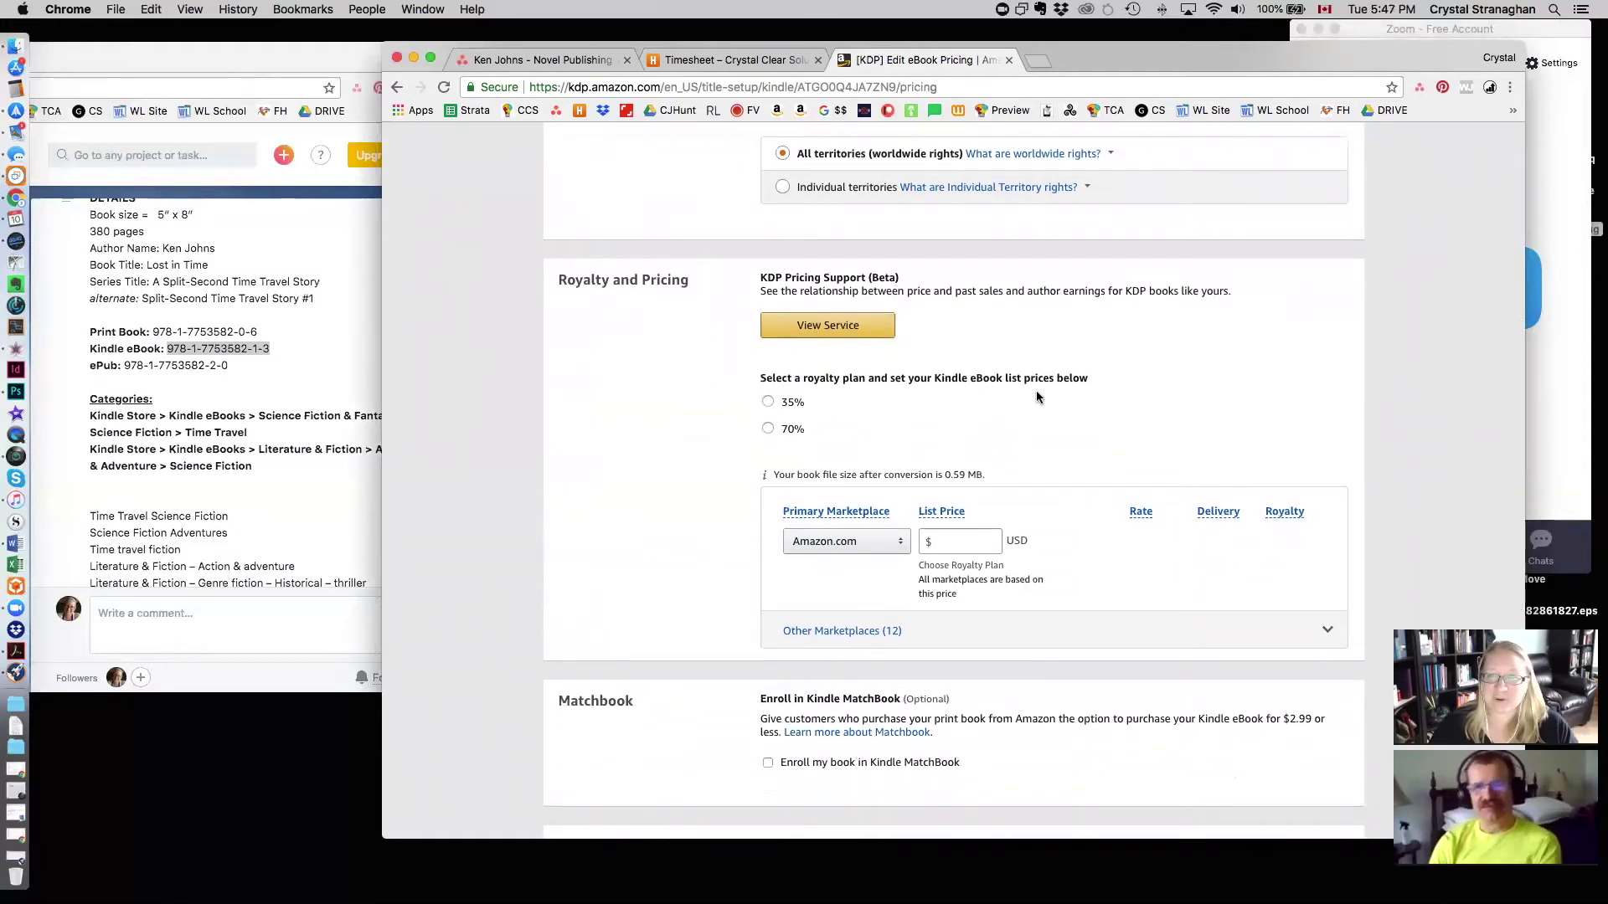
click(803, 333)
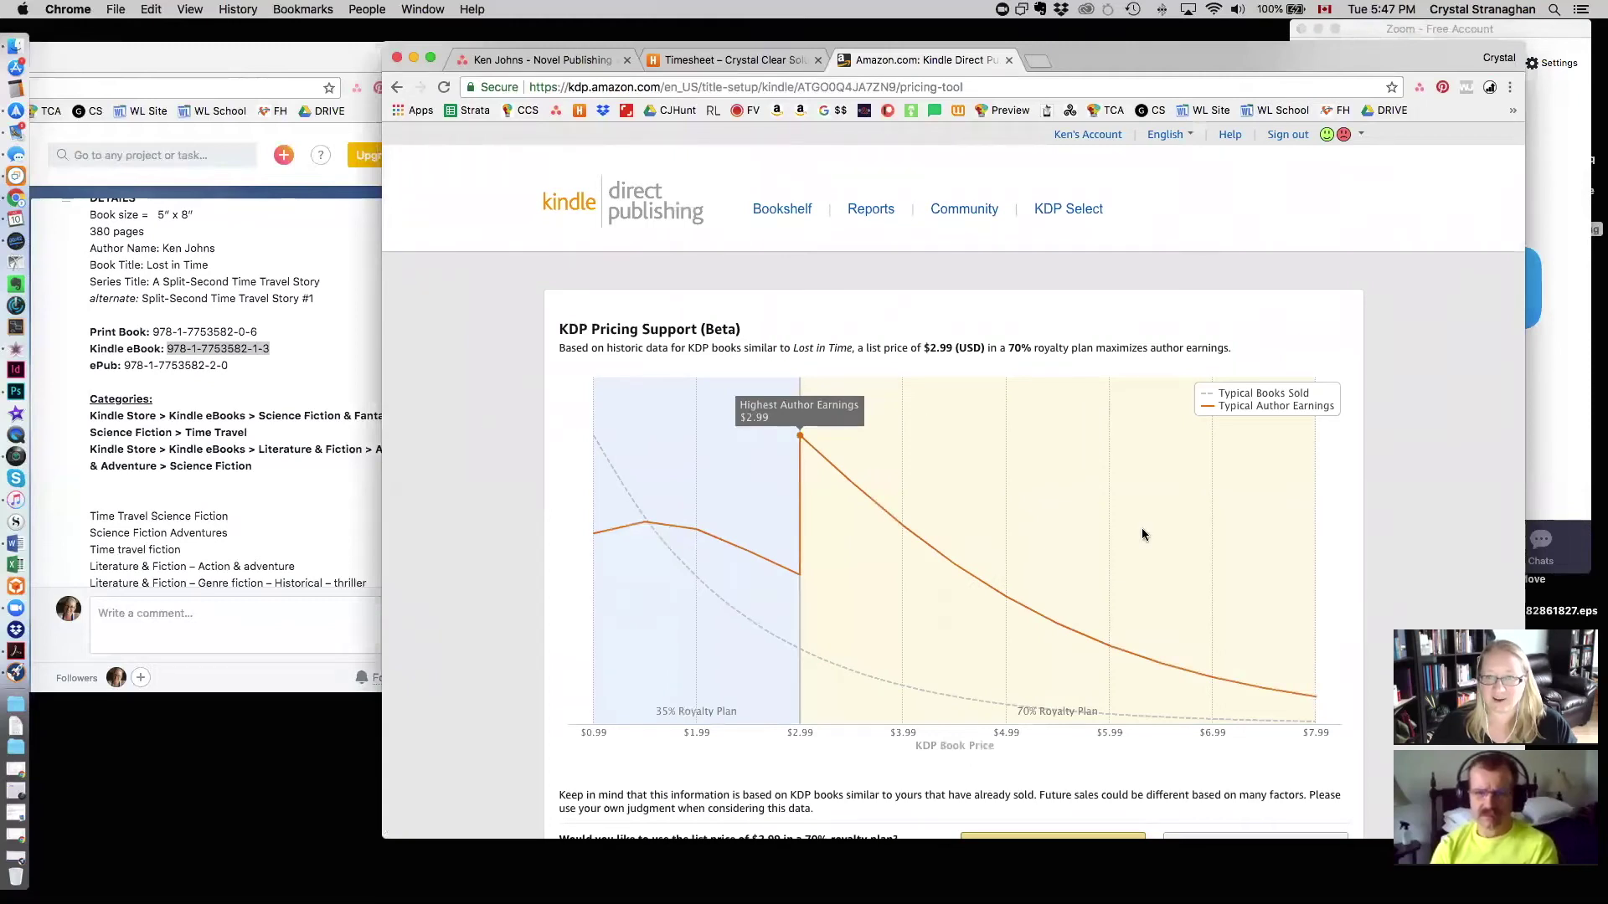
Step: Examine the author earnings chart and accept the suggested $2.99 list price with the 70% royalty plan
scroll(1334, 546, down, 3)
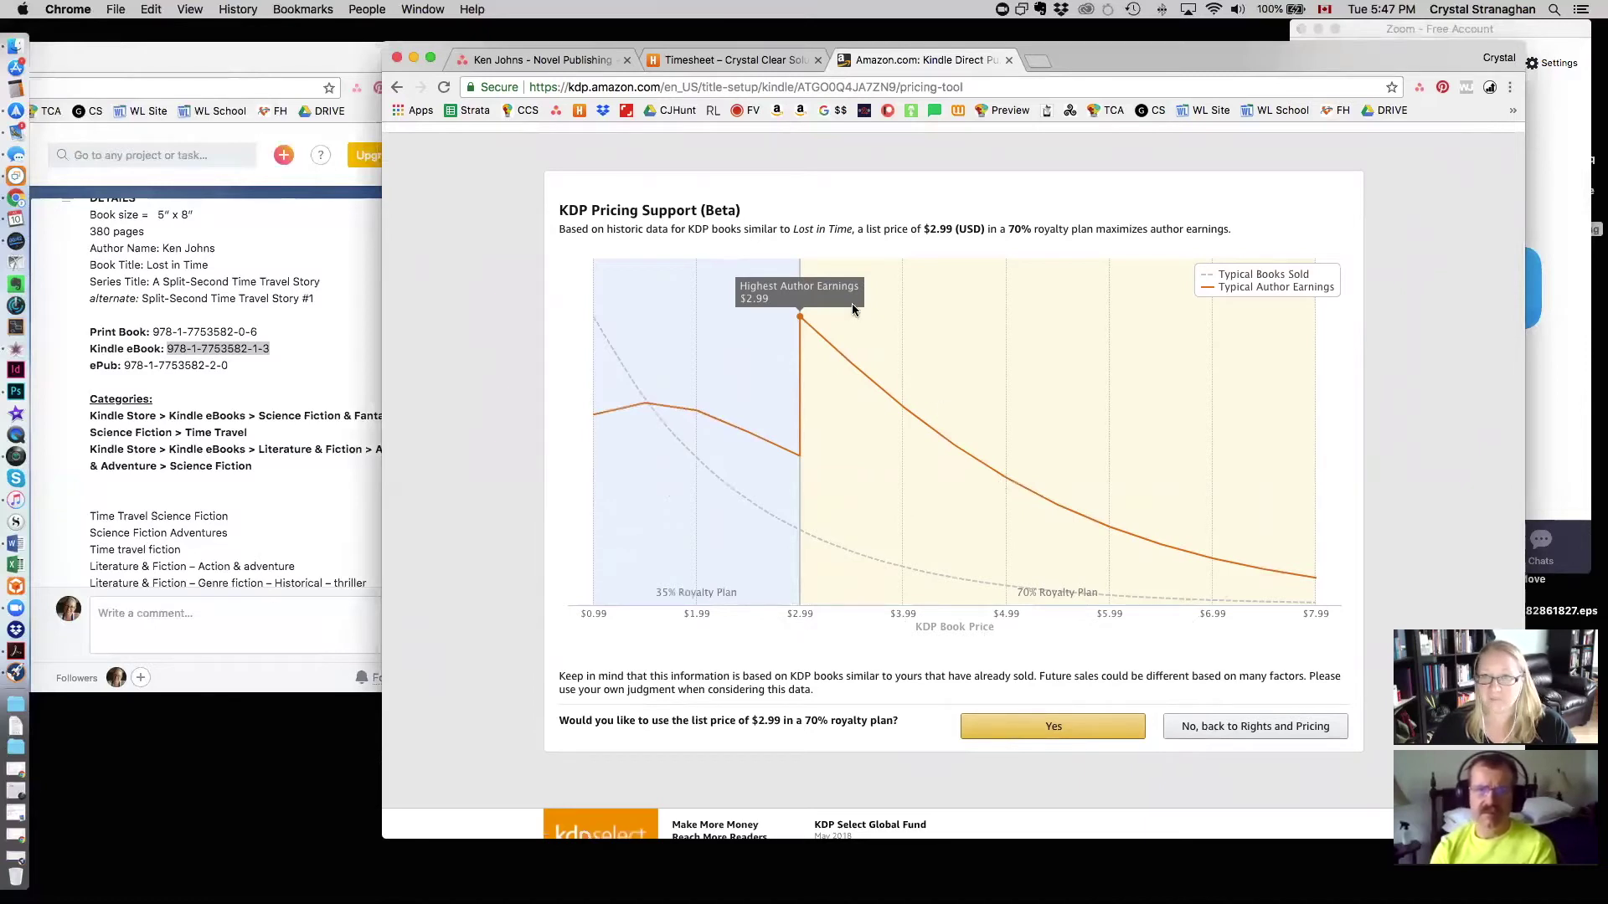
scroll(809, 321, up, 1)
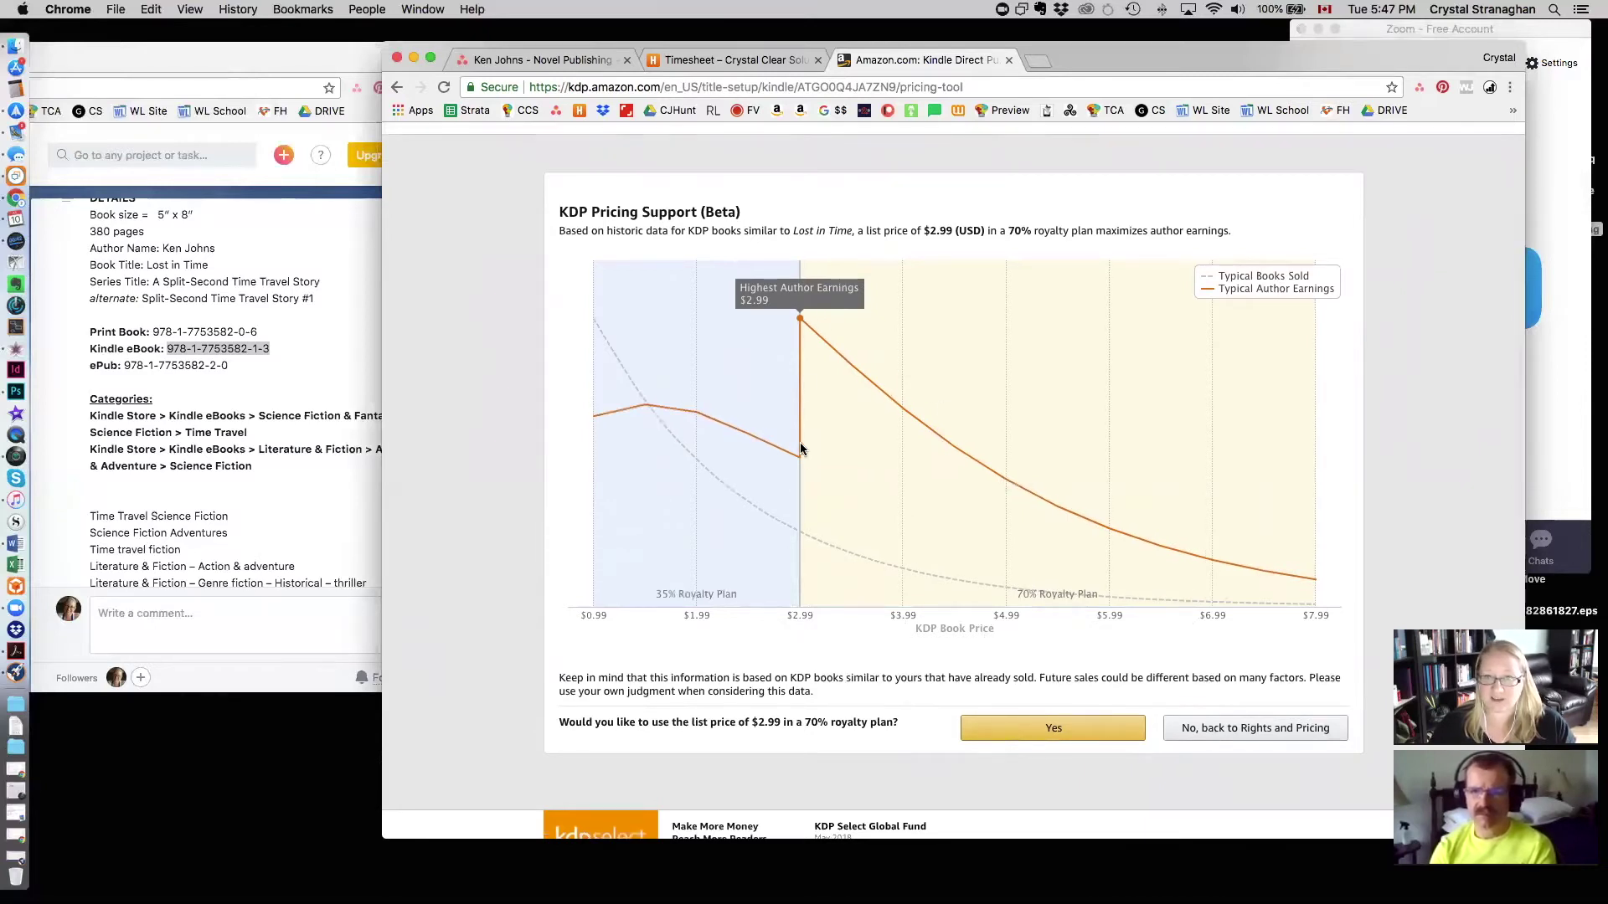
scroll(798, 327, up, 1)
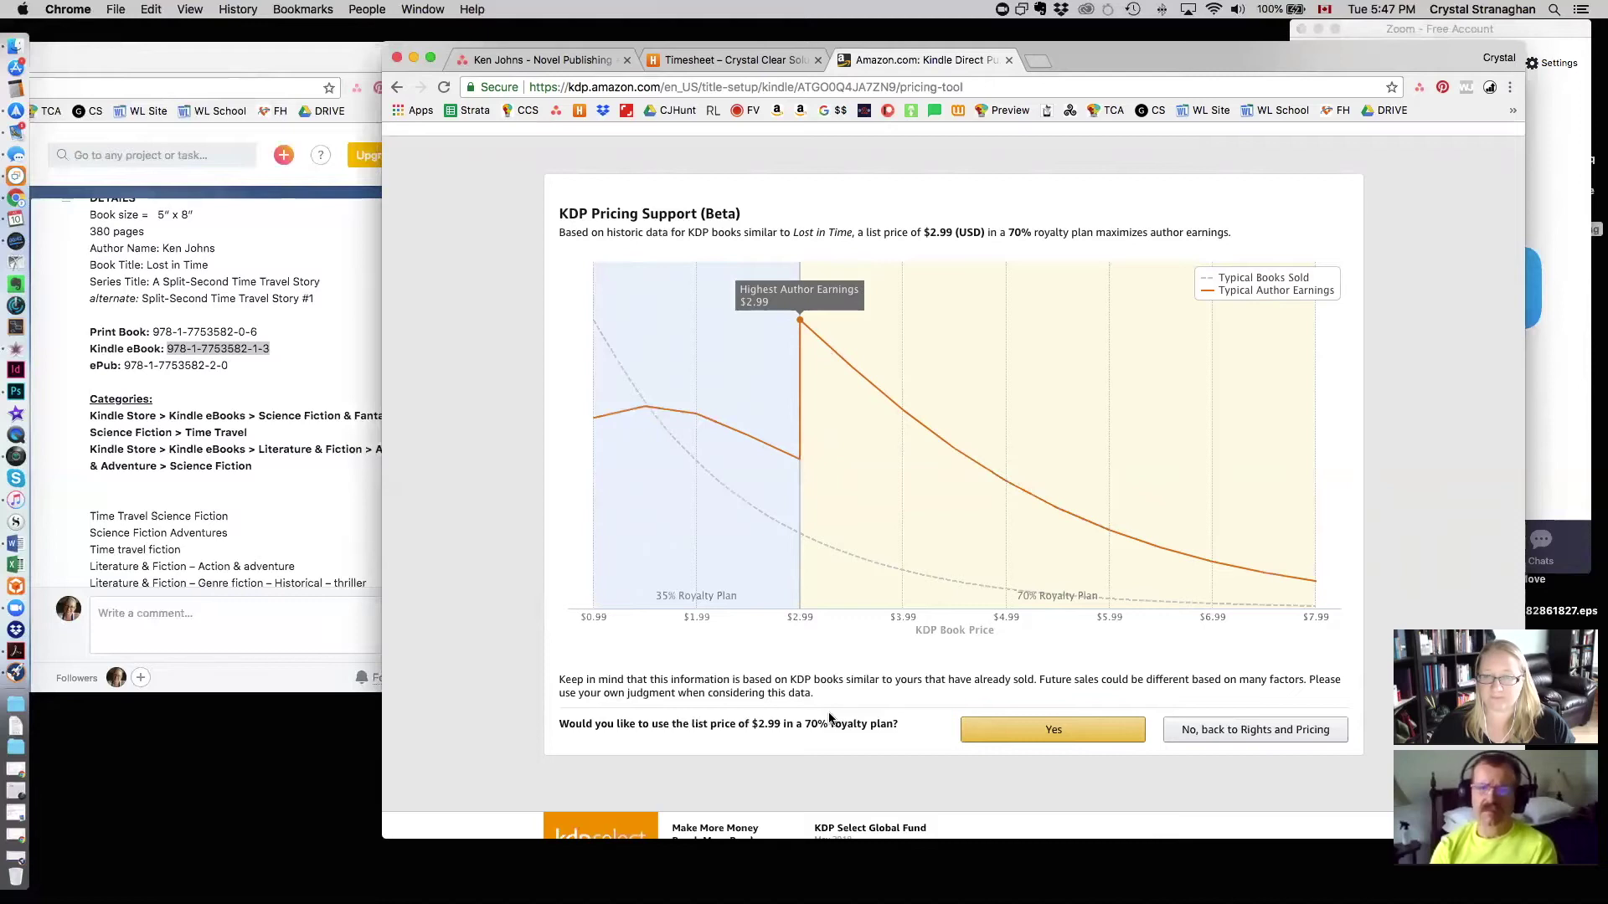
scroll(829, 716, down, 2)
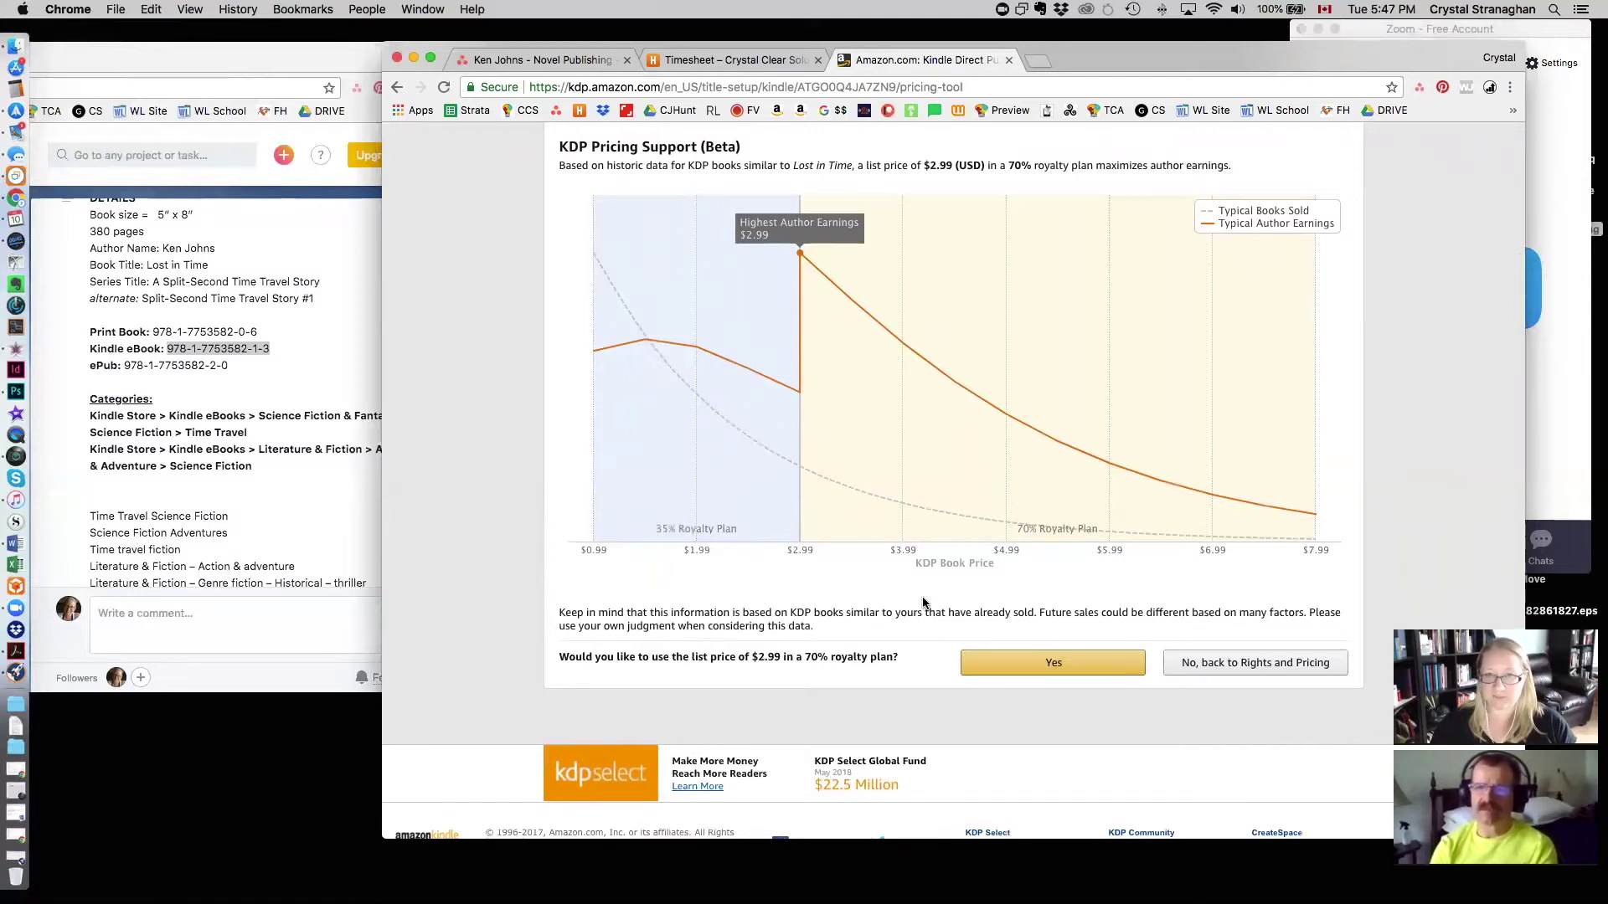
scroll(922, 596, down, 1)
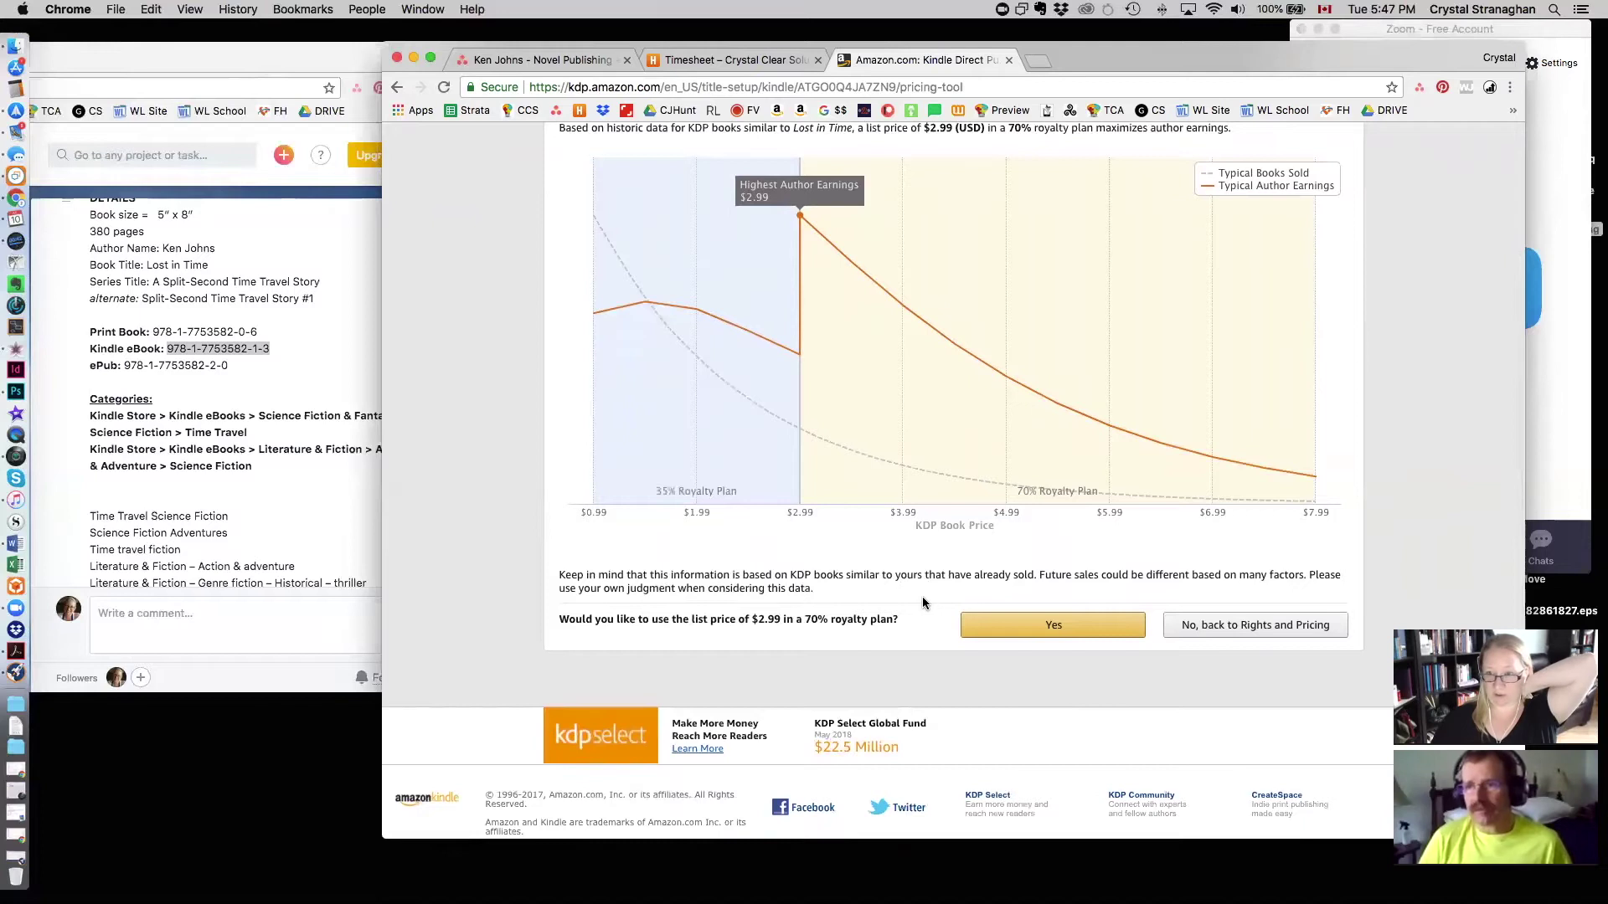
click(1055, 633)
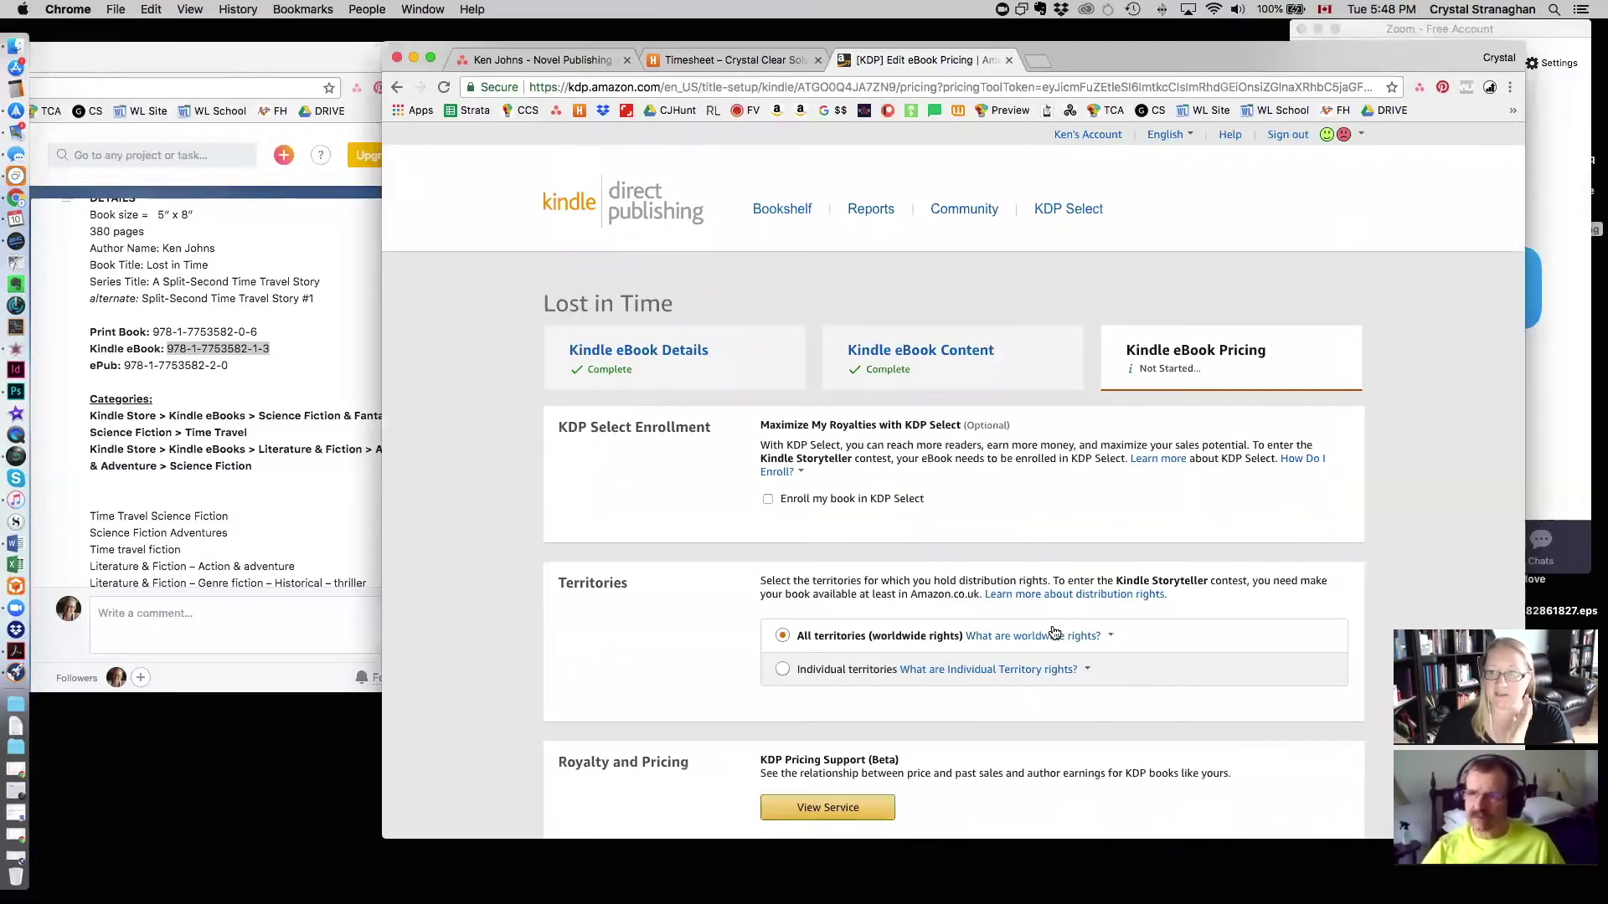
Step: Expand the list prices for the other marketplaces in the Royalty and Pricing section
scroll(1054, 632, down, 3)
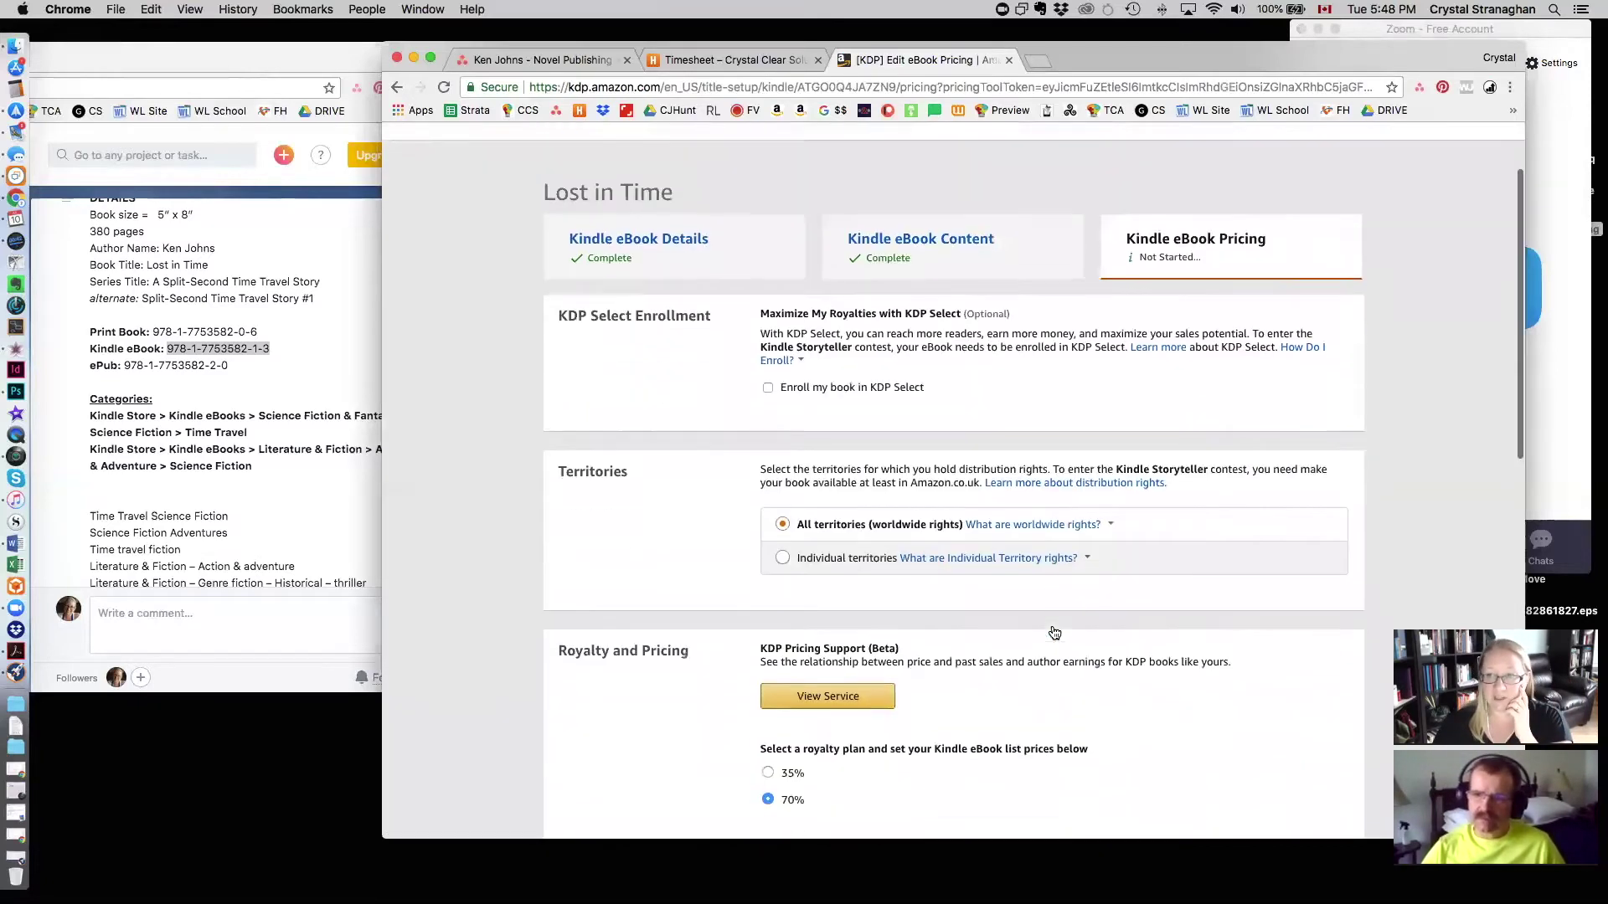
scroll(1054, 633, down, 3)
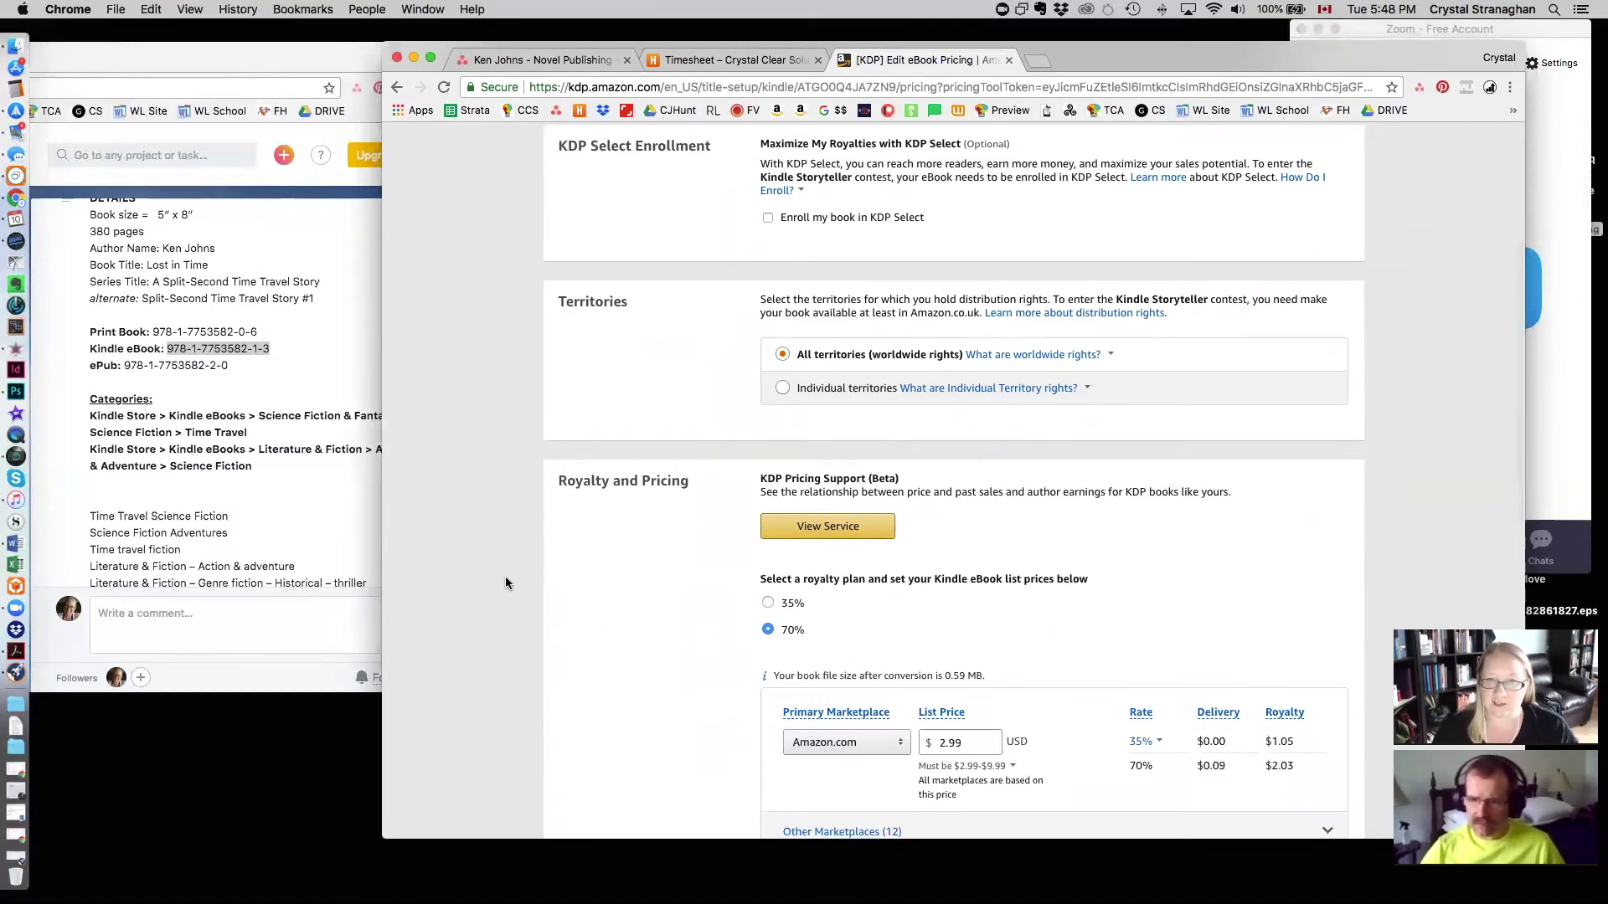
scroll(505, 576, down, 2)
scroll(611, 551, down, 5)
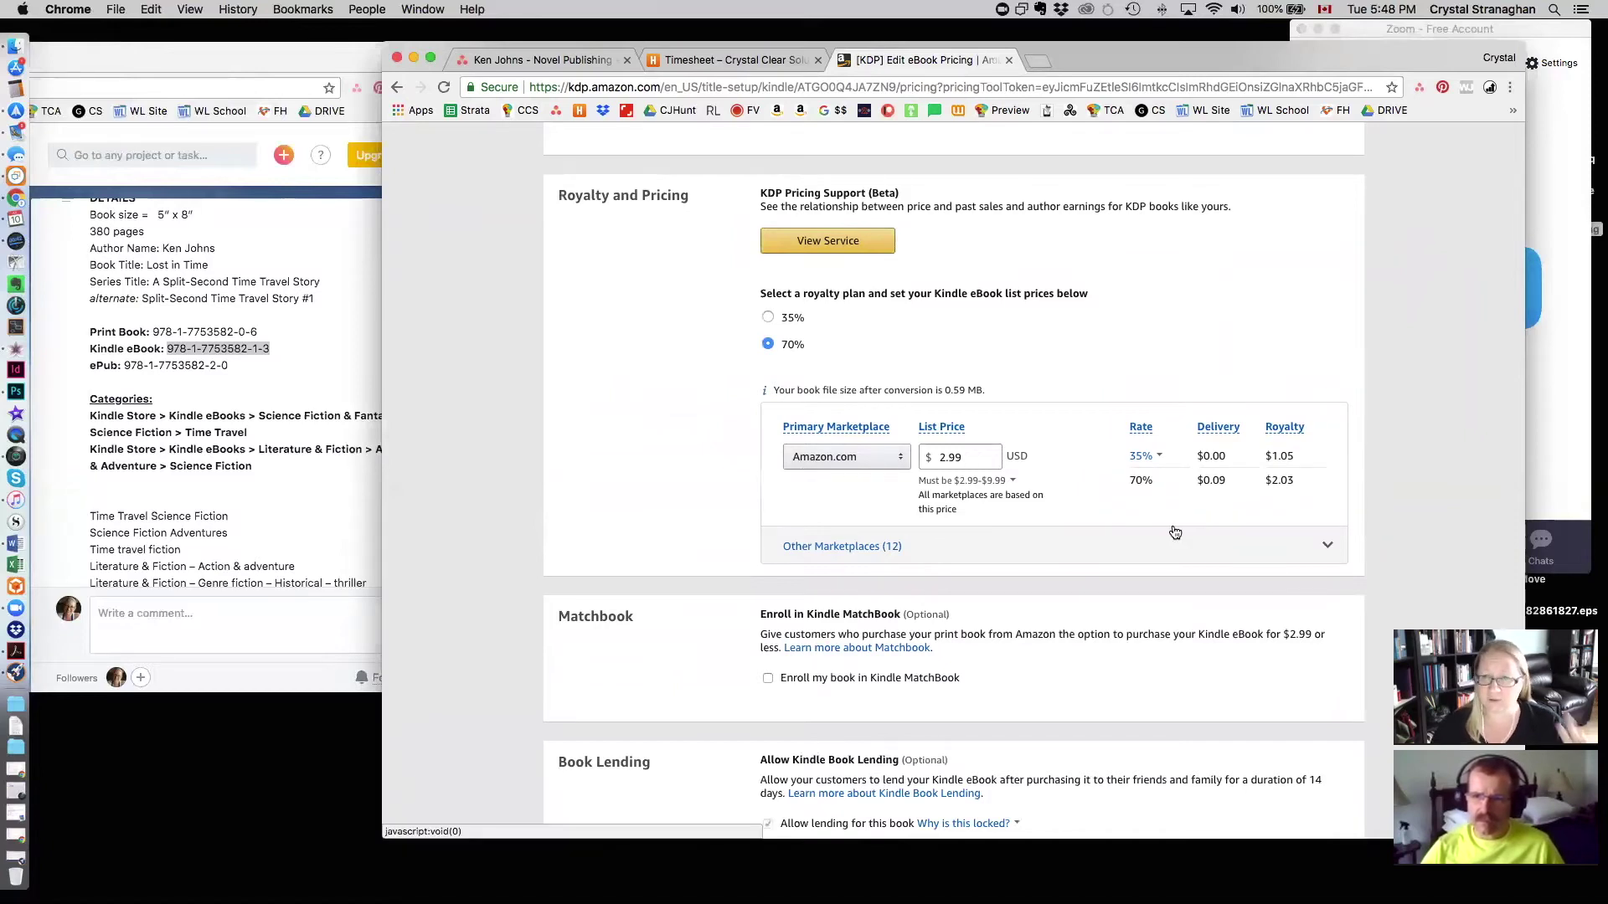
scroll(1173, 526, up, 1)
click(1329, 567)
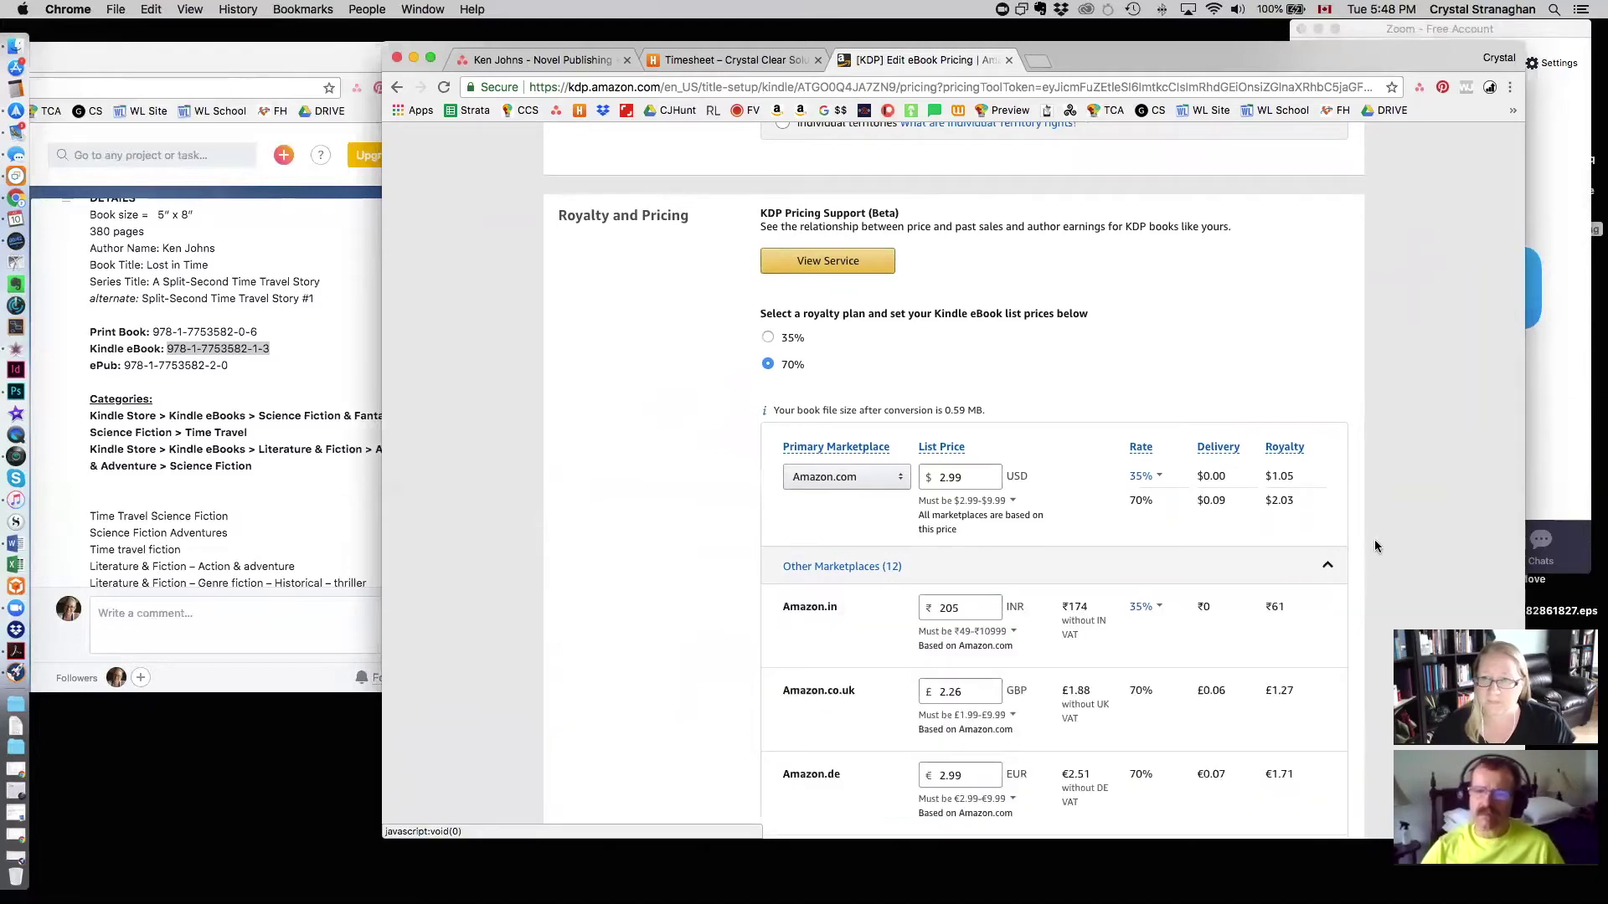
Step: Set the Amazon.ca list price to 3.99 CAD
scroll(1375, 543, down, 5)
scroll(1375, 543, down, 2)
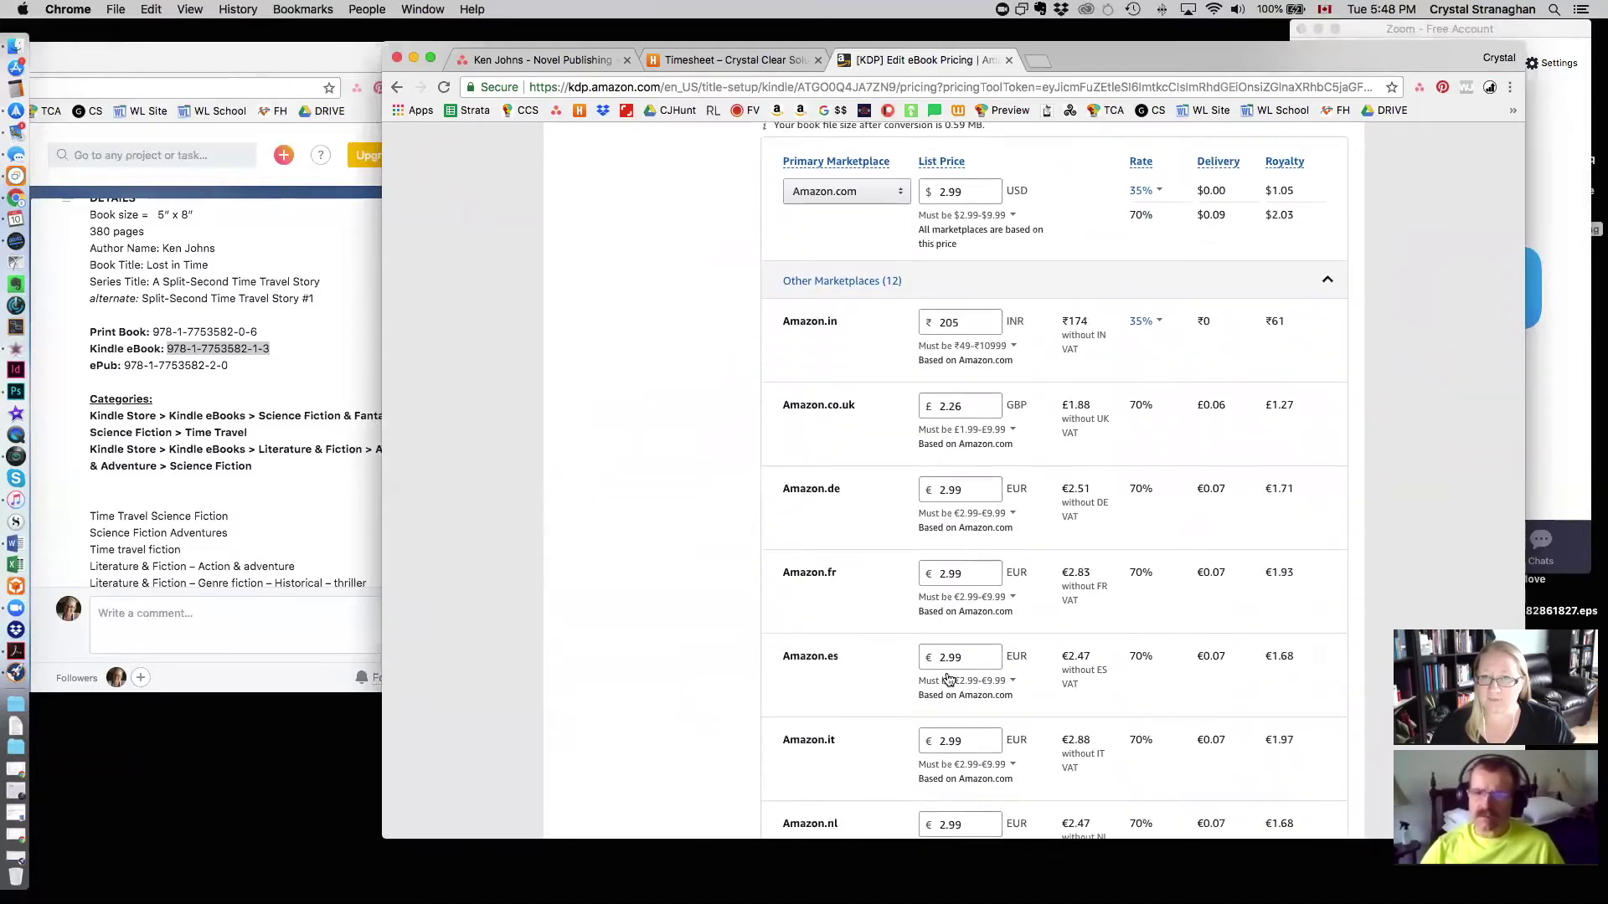
scroll(746, 520, down, 10)
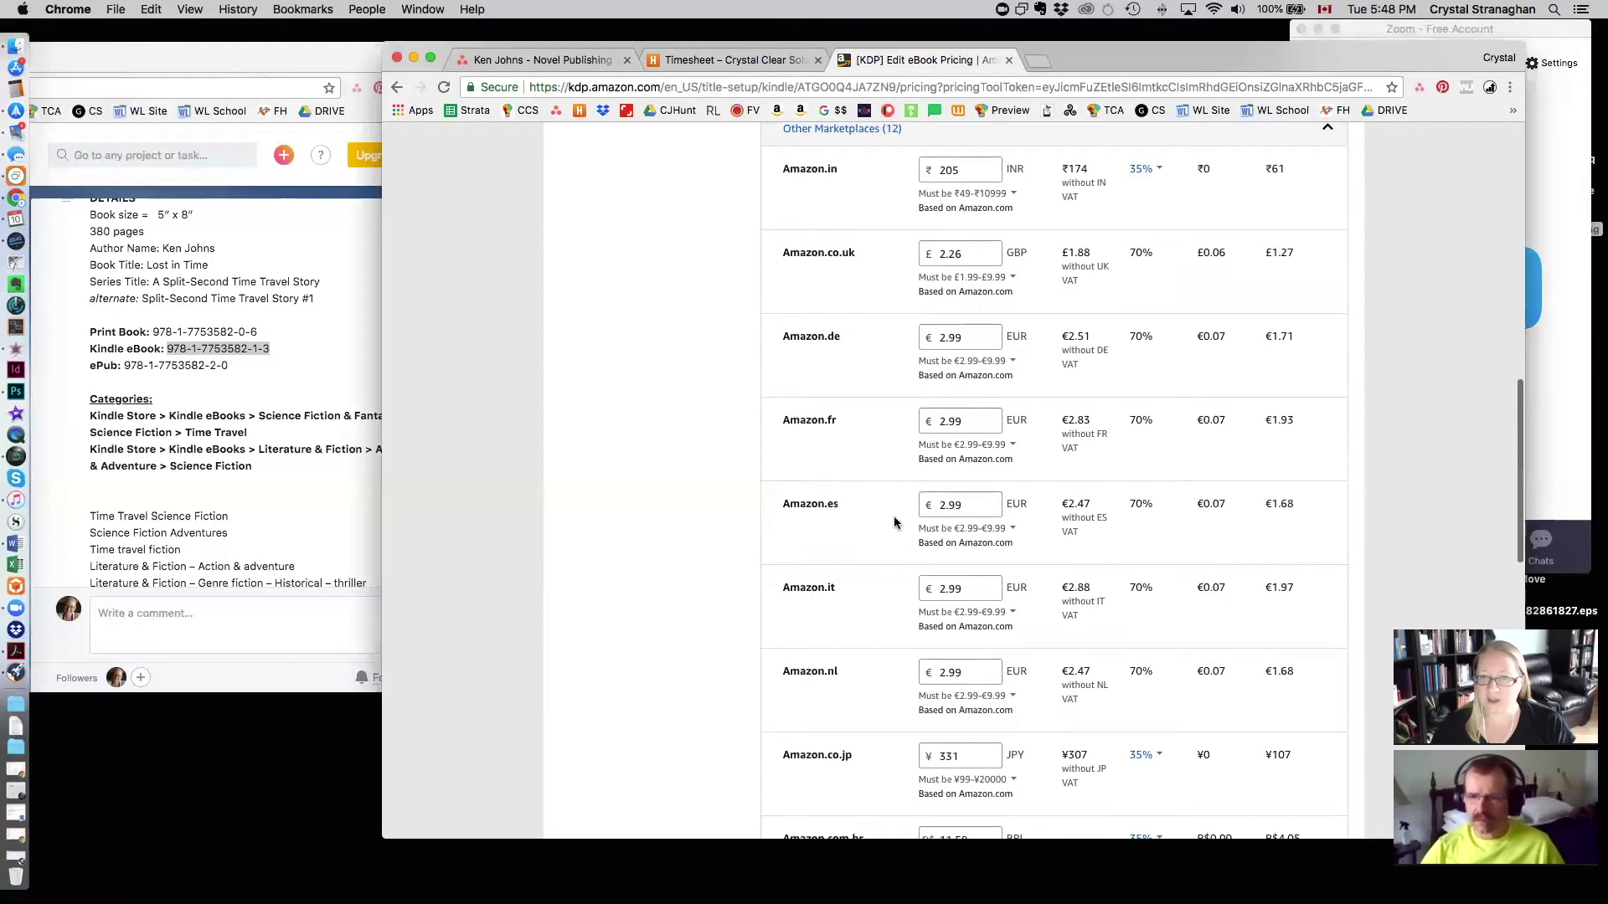
scroll(893, 544, down, 3)
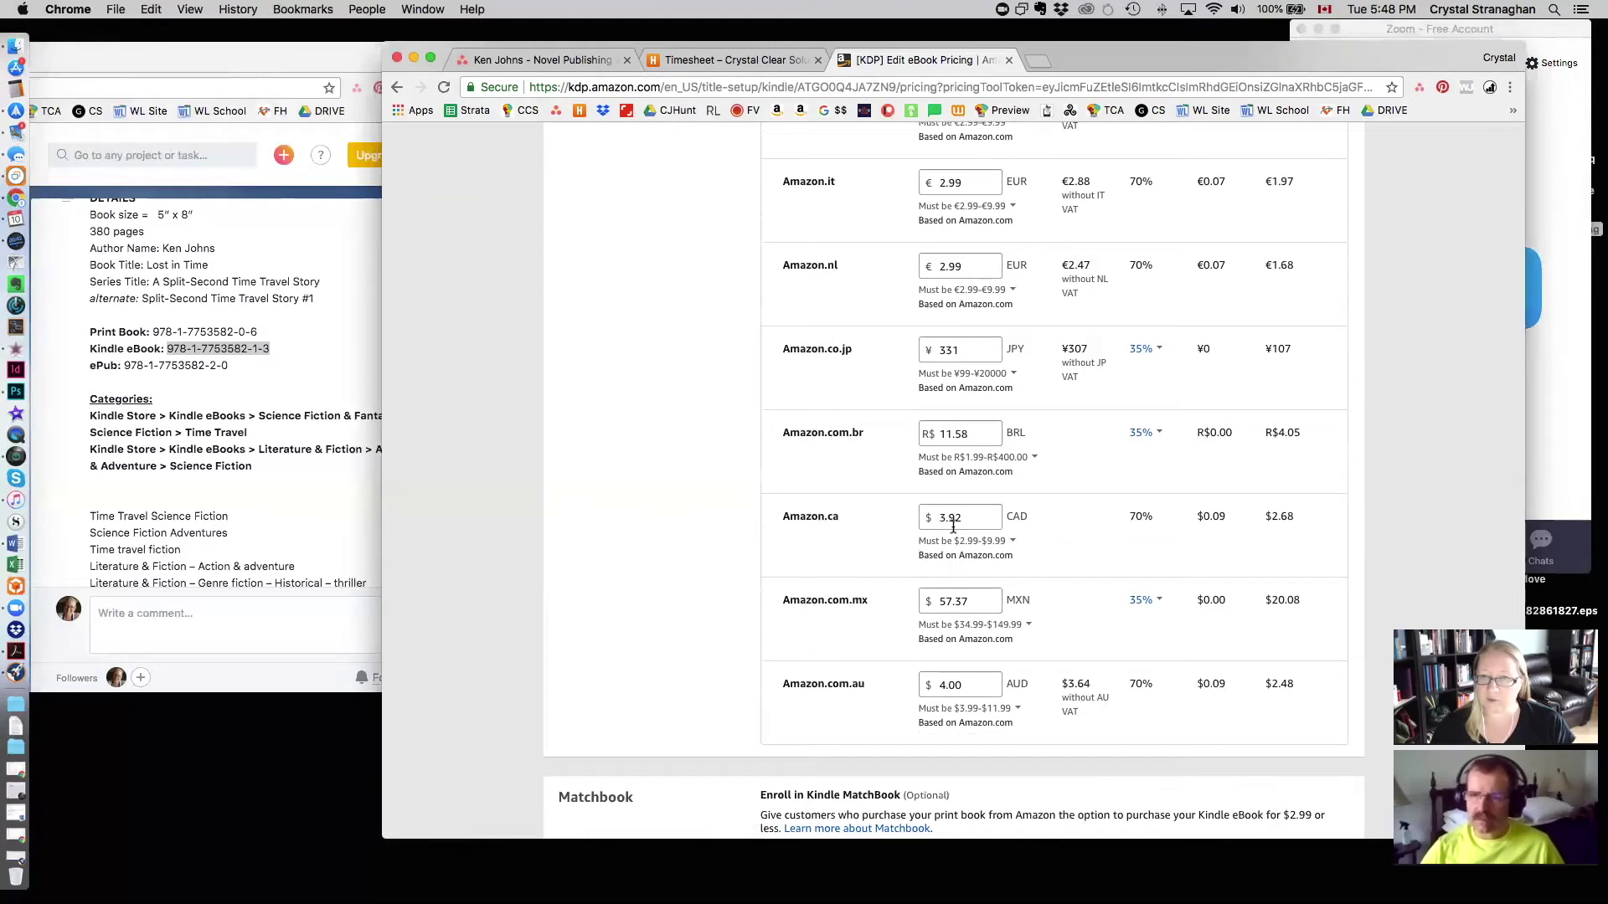
click(982, 541)
click(968, 517)
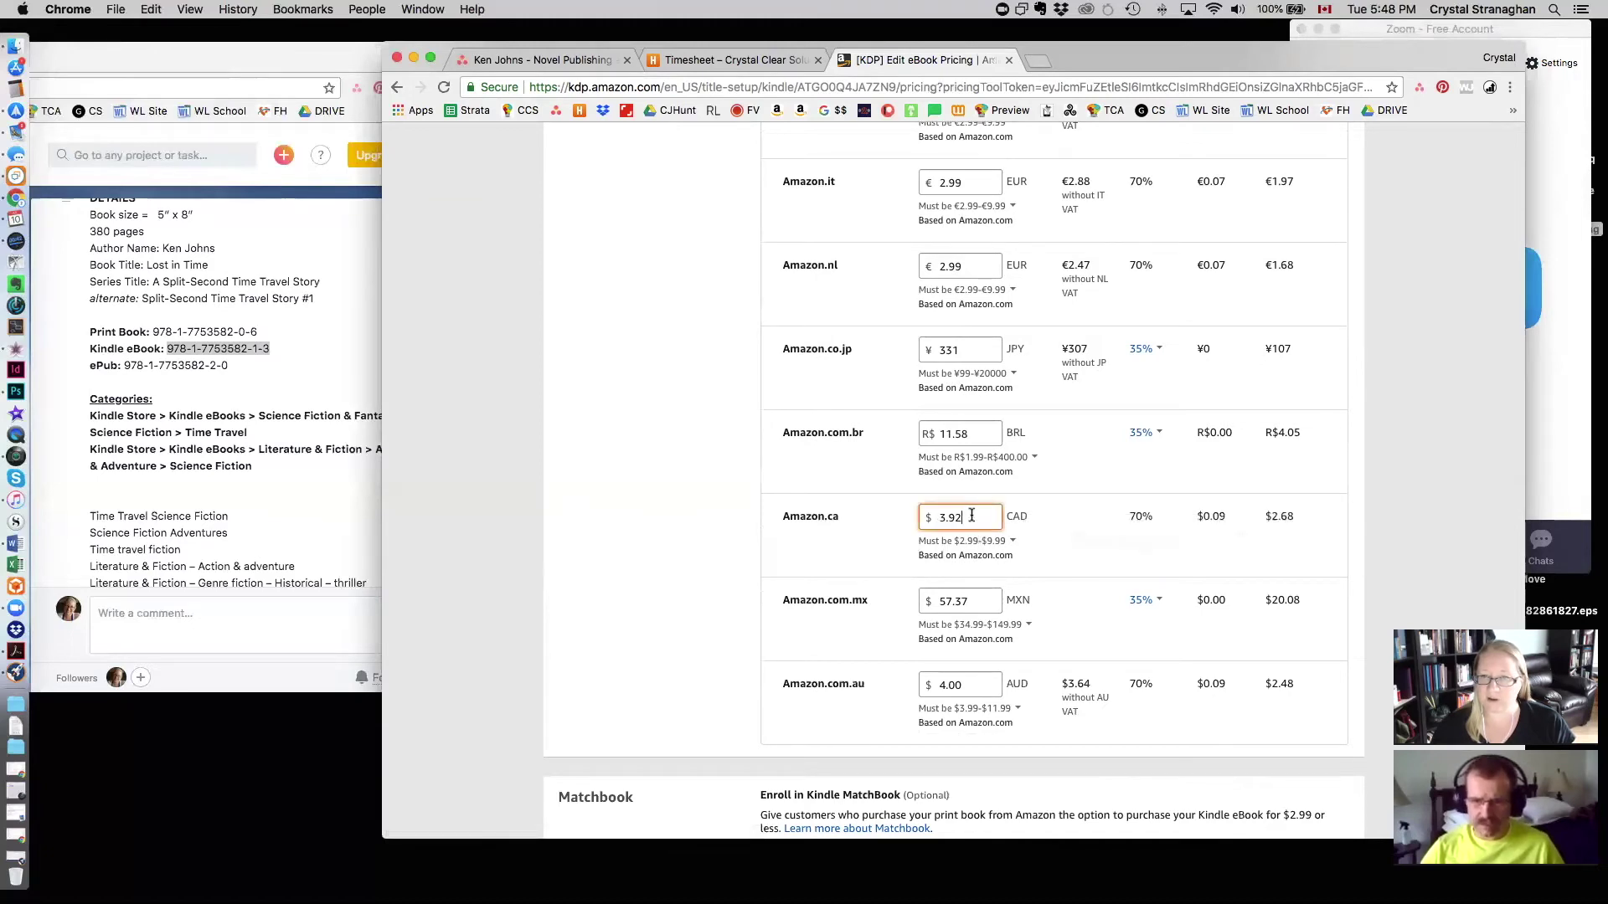
click(972, 516)
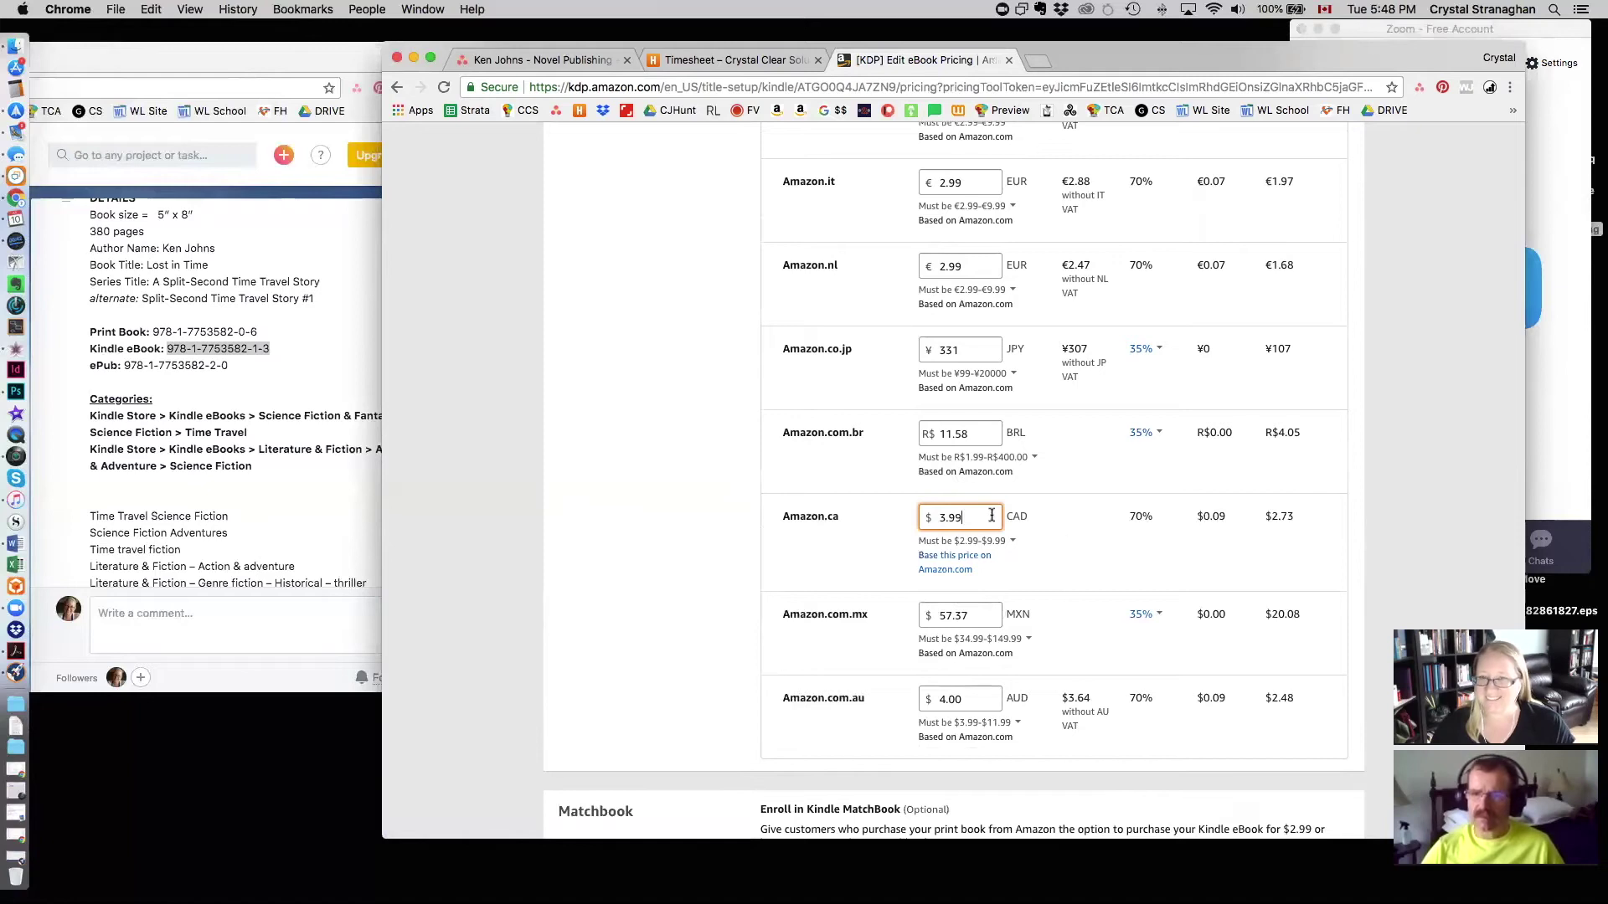
scroll(1093, 515, up, 3)
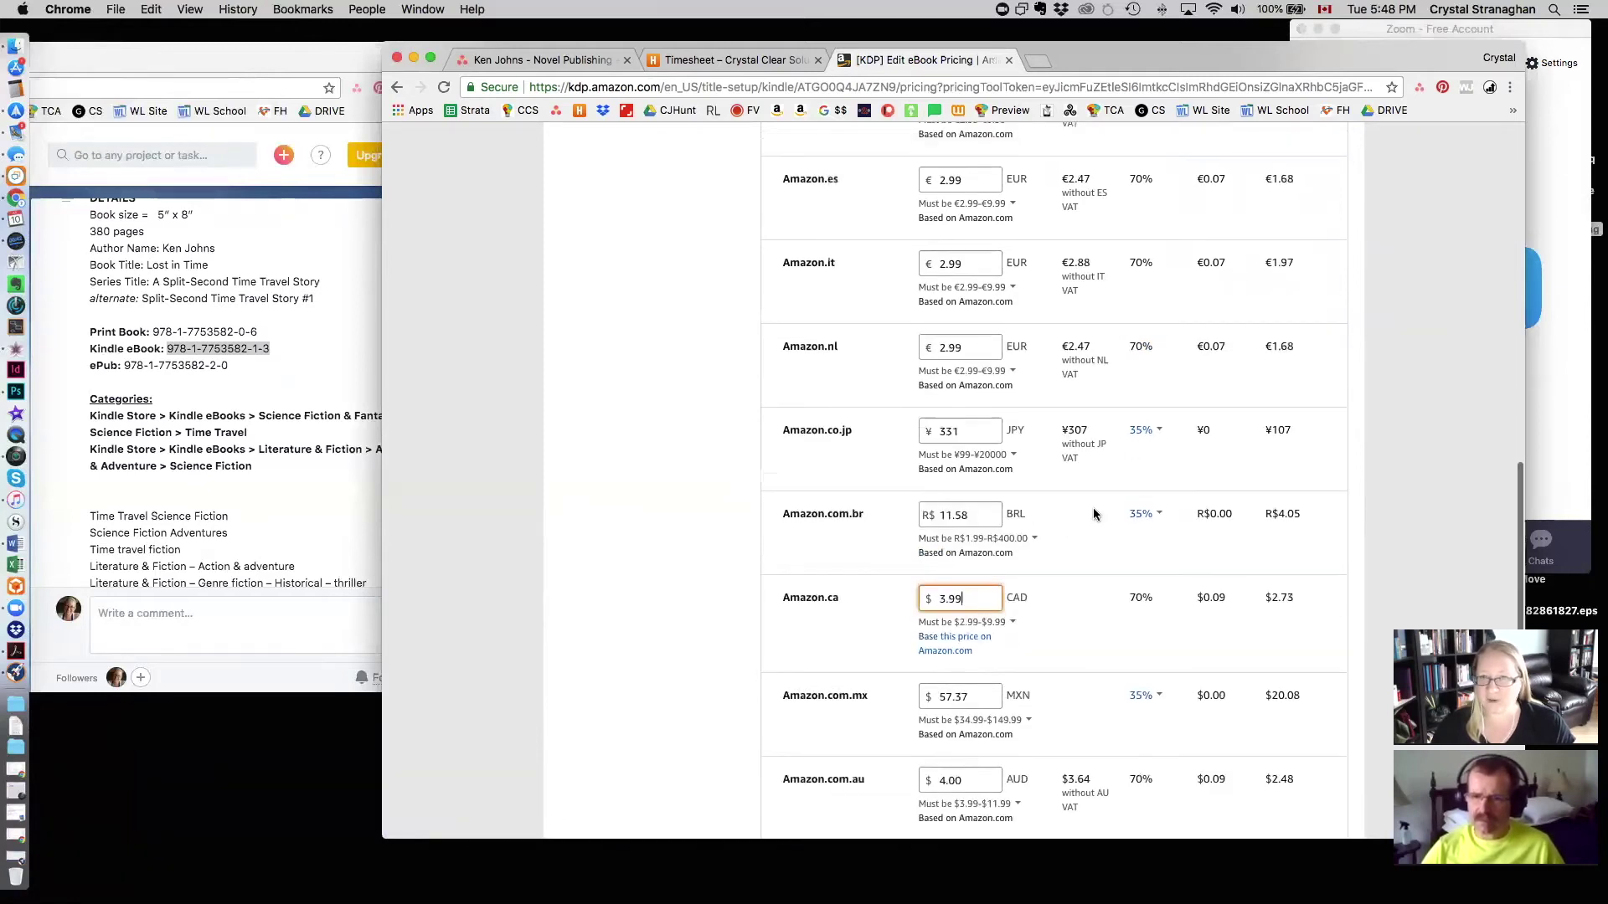
Step: Set the list prices to 2.49 GBP for Amazon.co.uk, 11.99 BRL for Amazon.com.br and 57.49 MXN for Amazon.com.mx
scroll(1093, 515, up, 5)
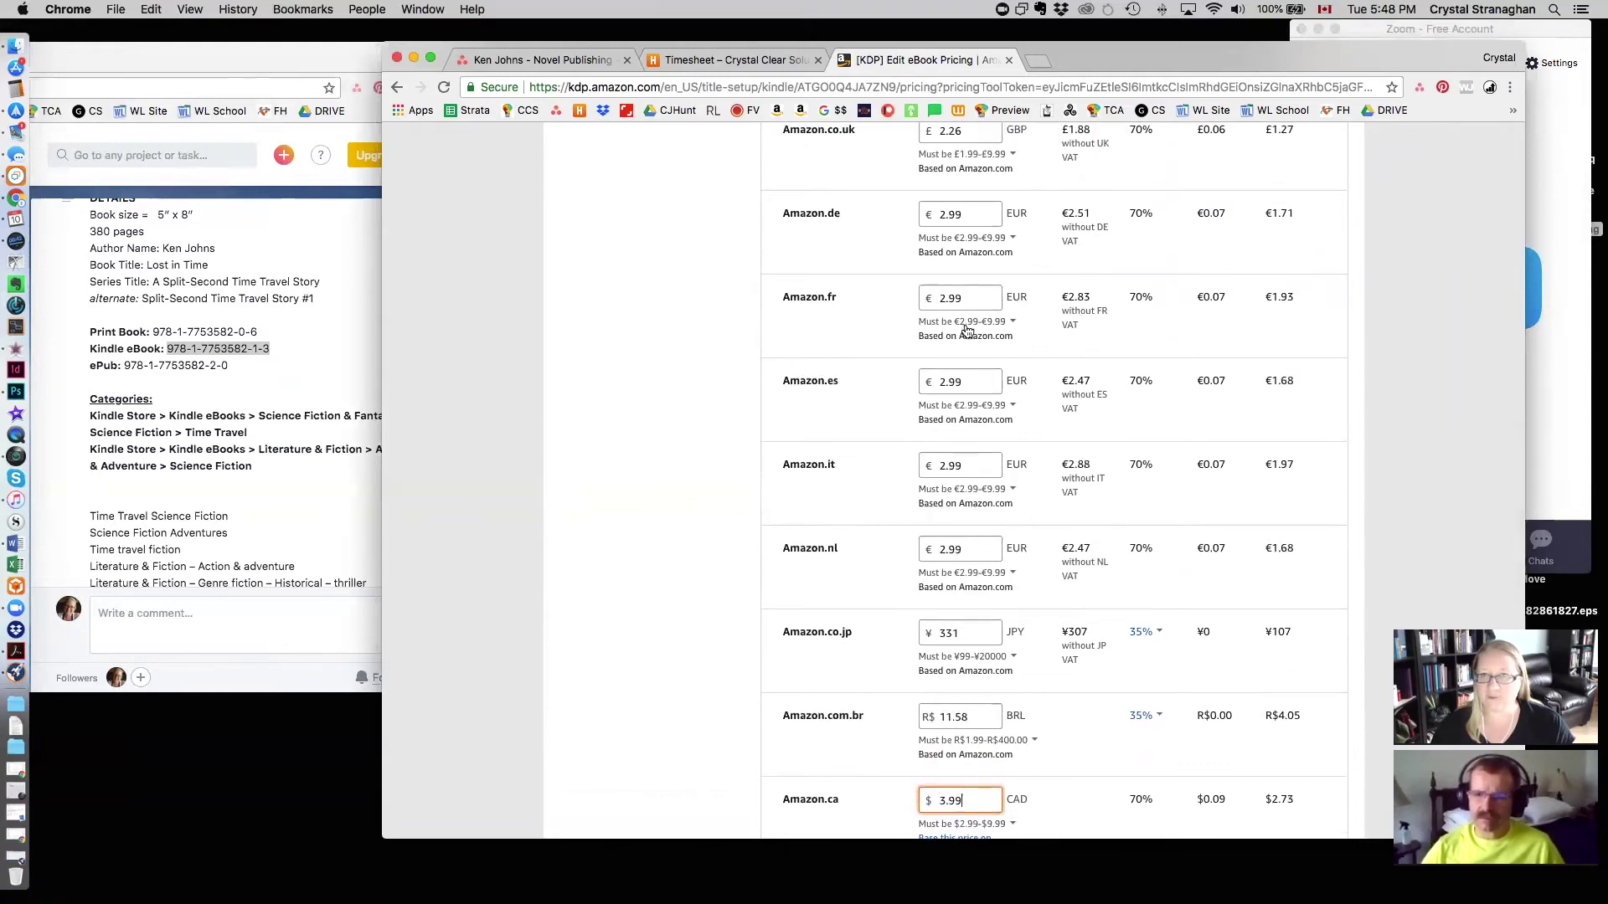
scroll(1027, 344, up, 1)
scroll(1025, 342, up, 7)
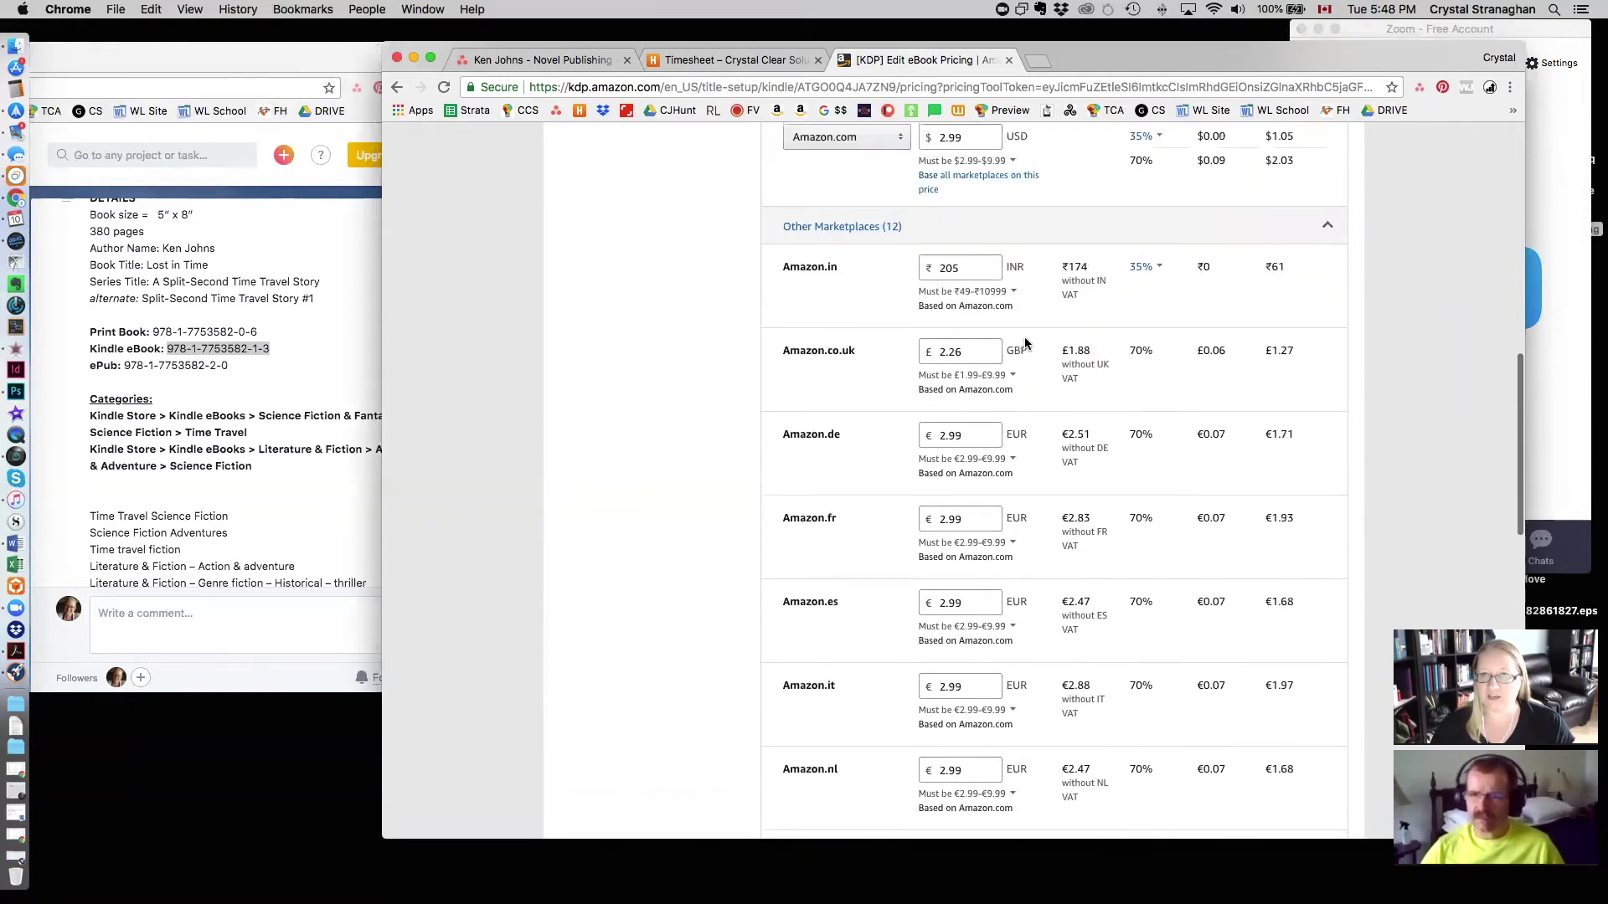
drag(949, 404, 968, 407)
text(49)
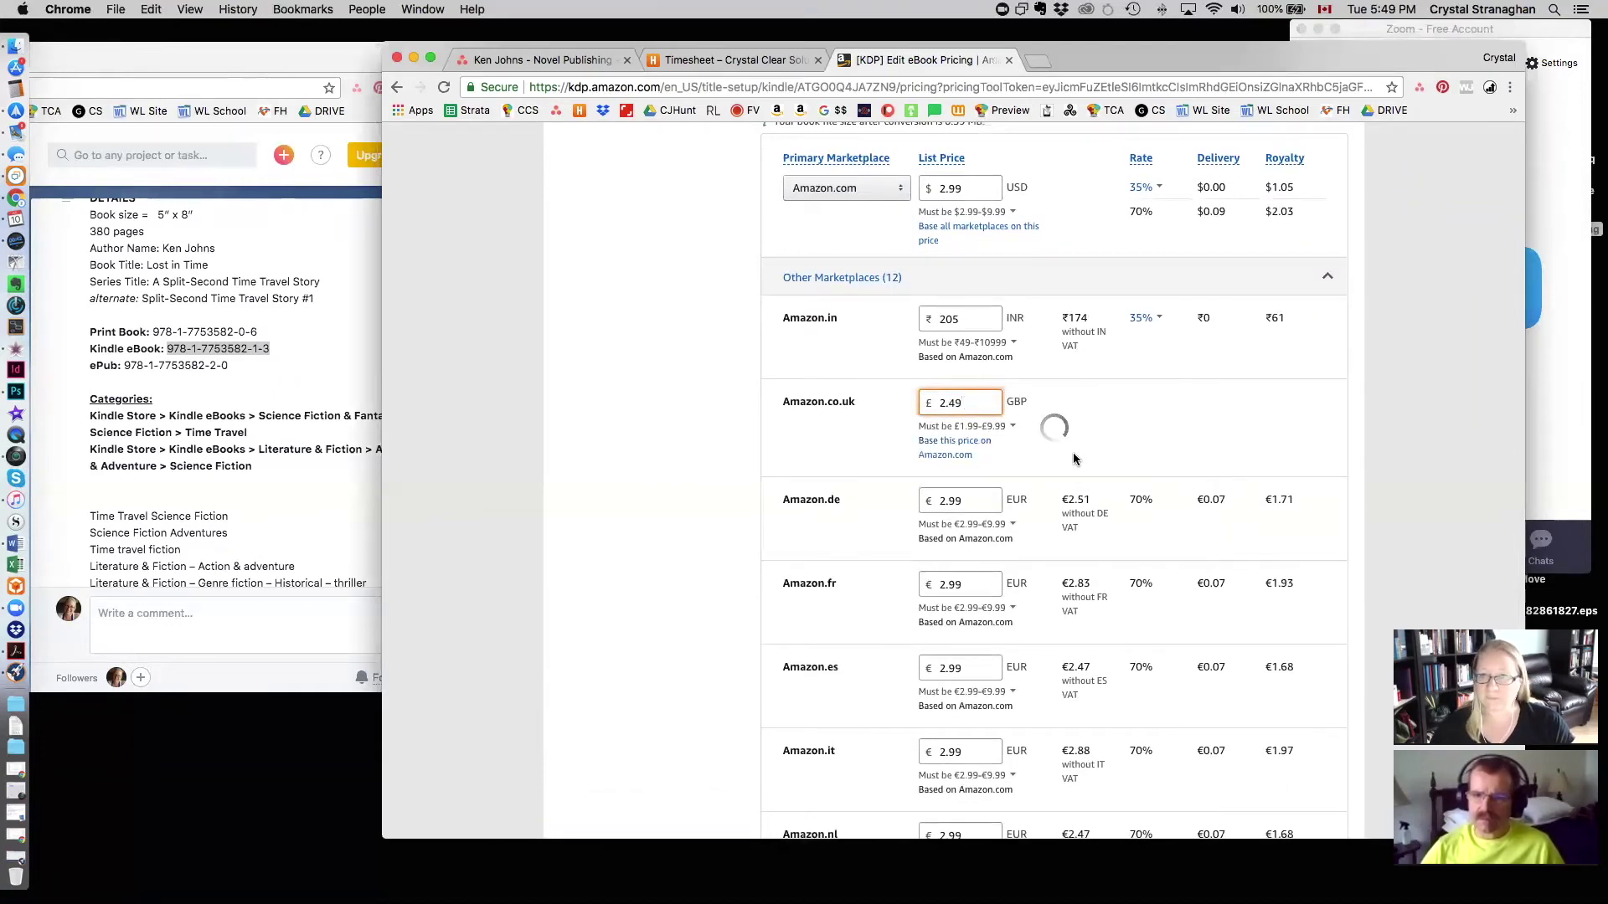
scroll(1074, 458, down, 1)
scroll(1075, 458, down, 8)
scroll(1076, 459, down, 16)
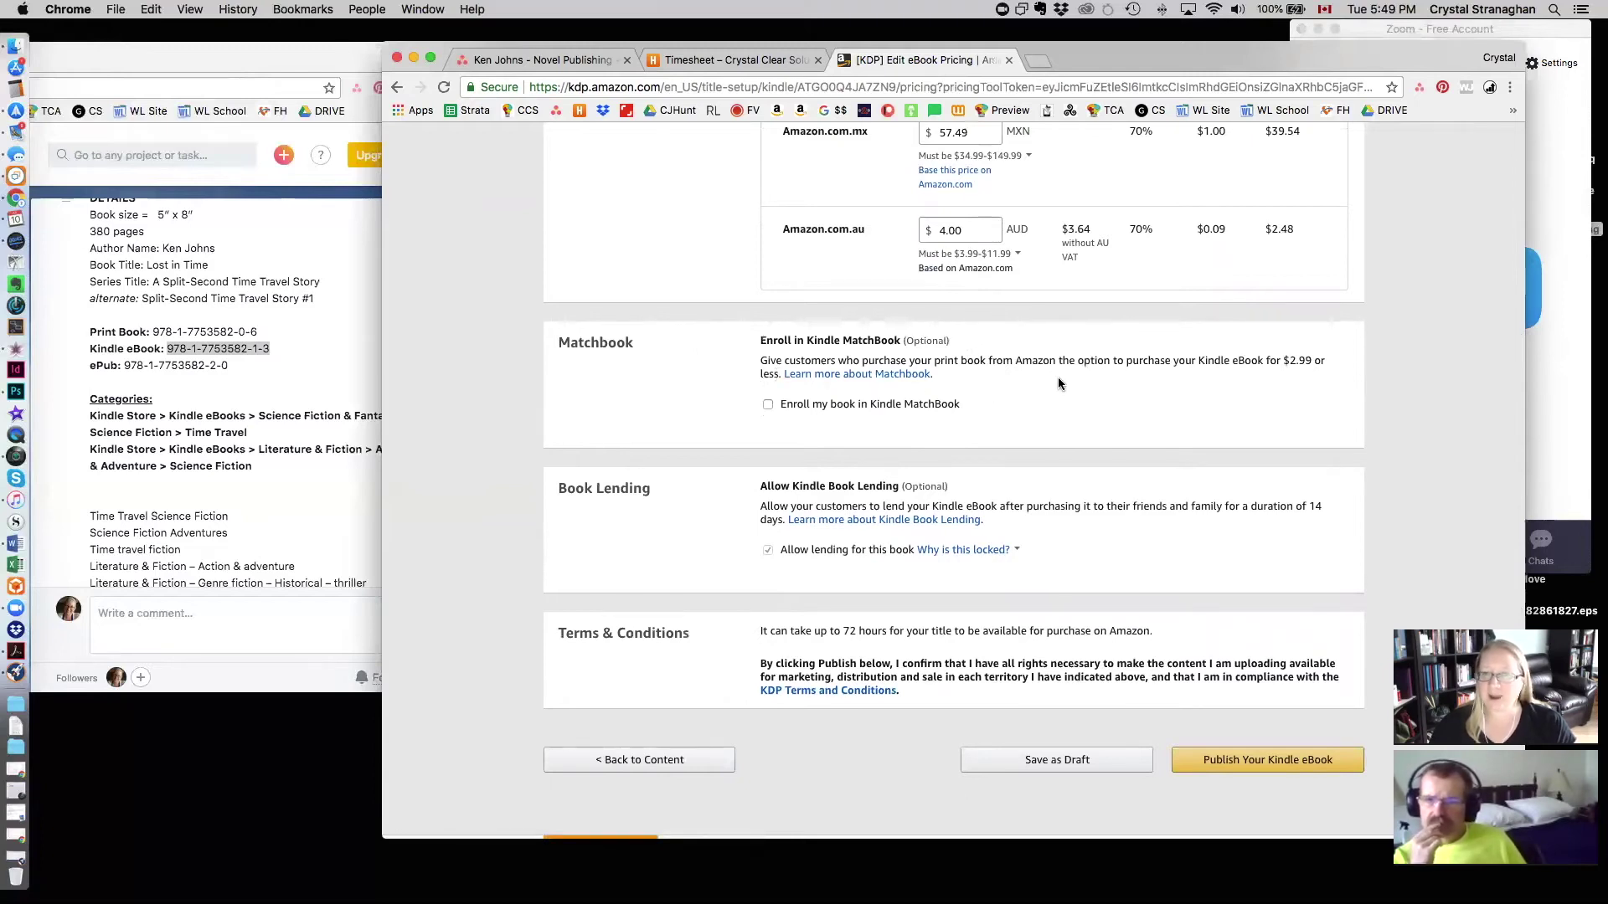
Step: Read the help page about Kindle MatchBook and return to the eBook pricing page
click(877, 375)
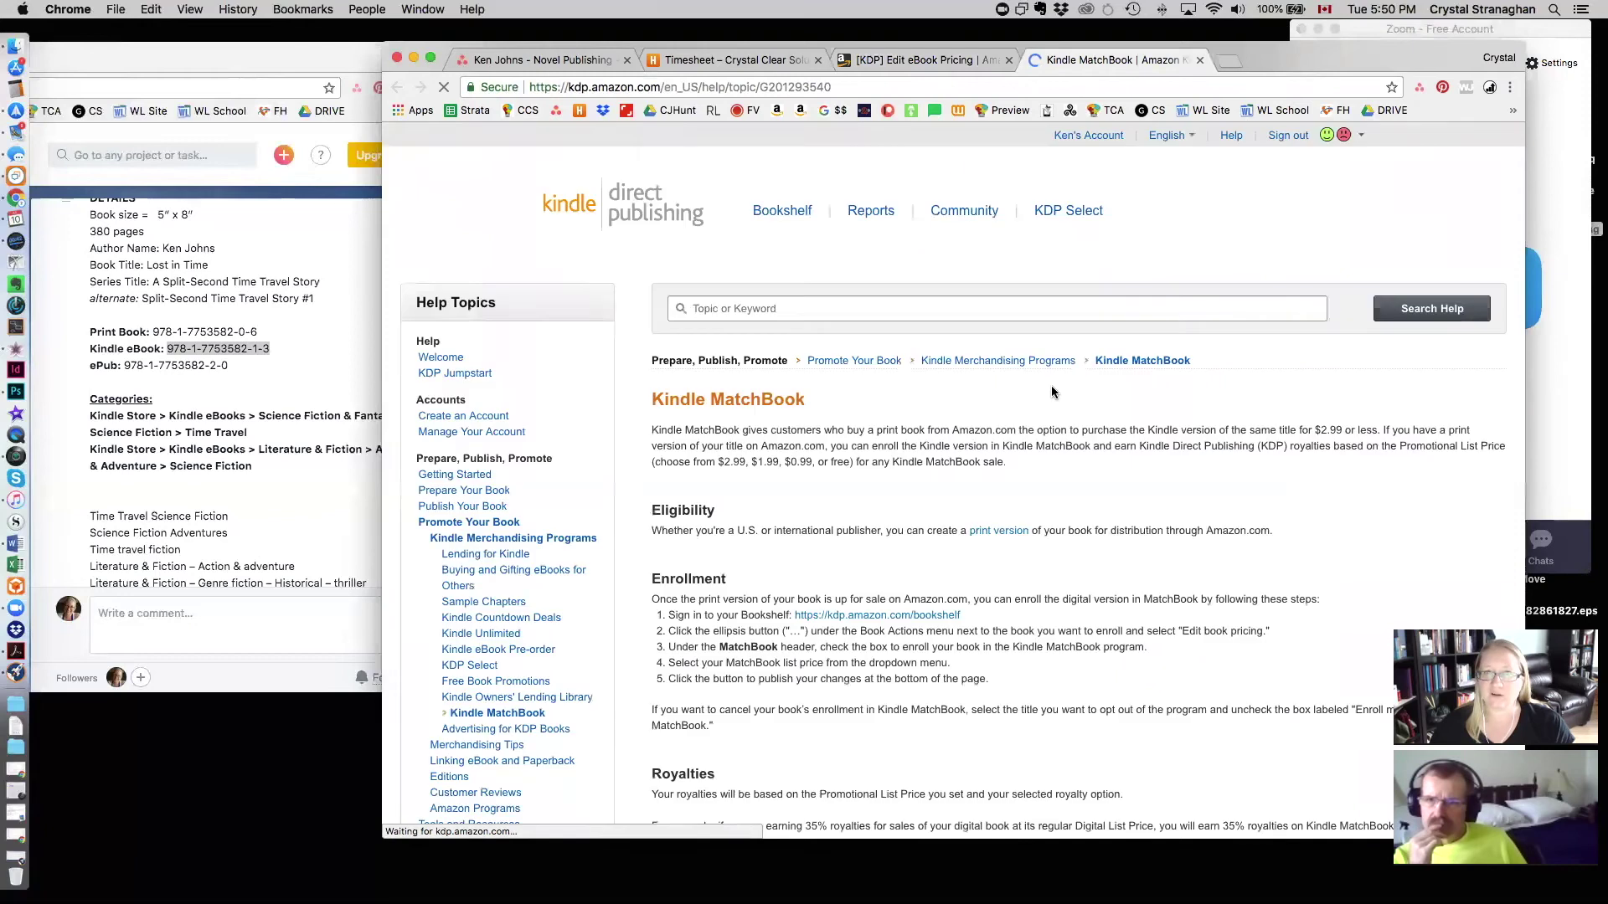
scroll(1067, 266, down, 2)
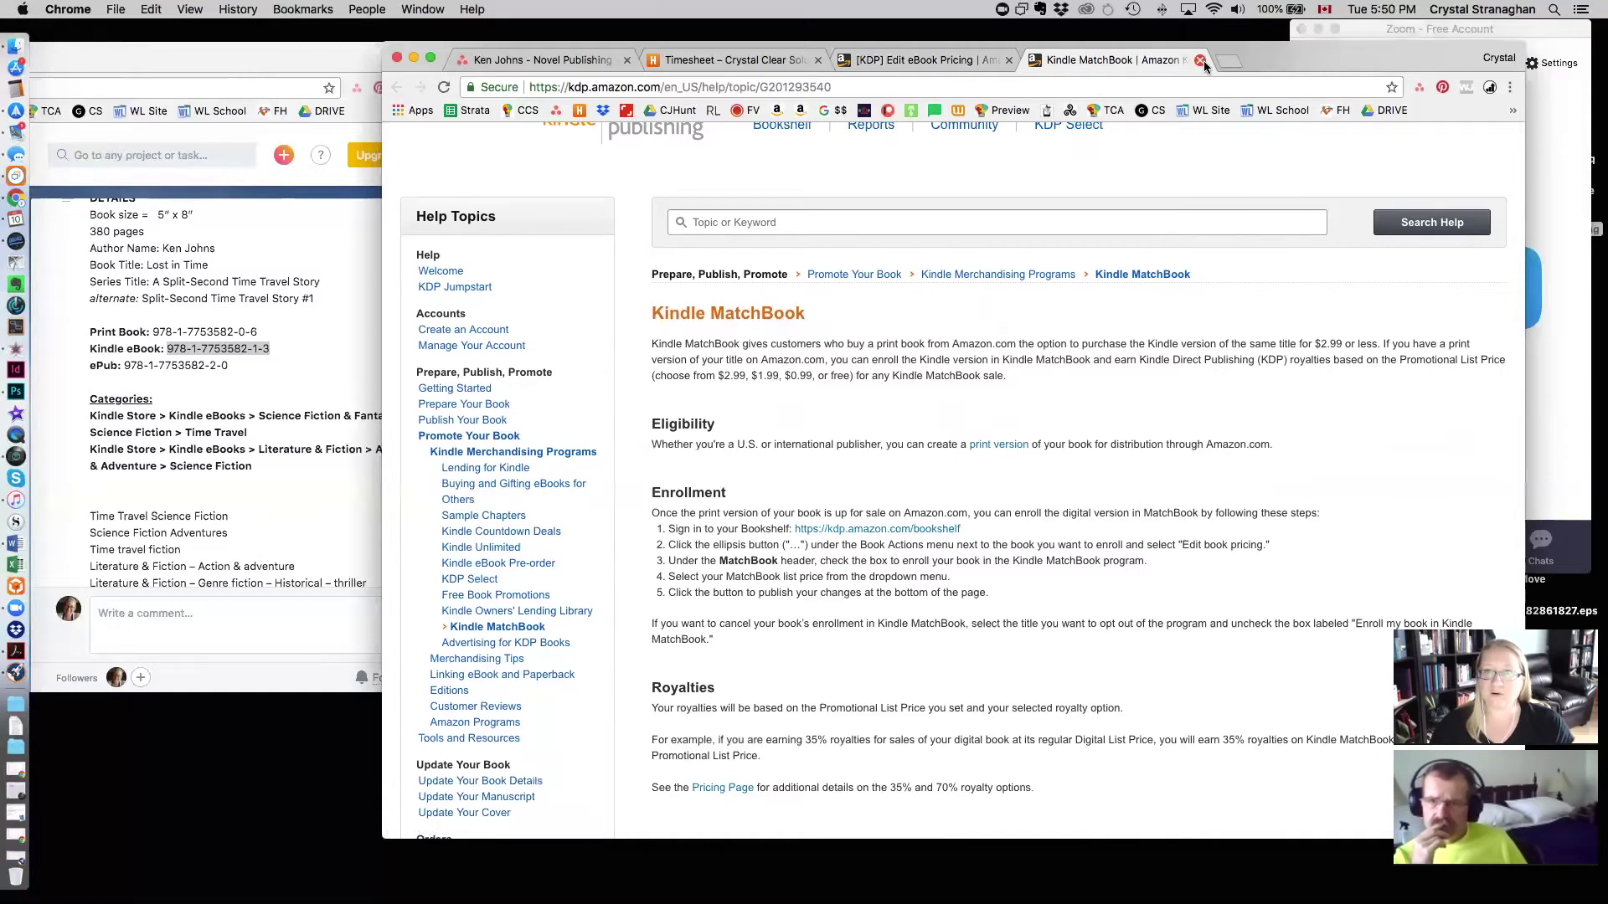
click(941, 64)
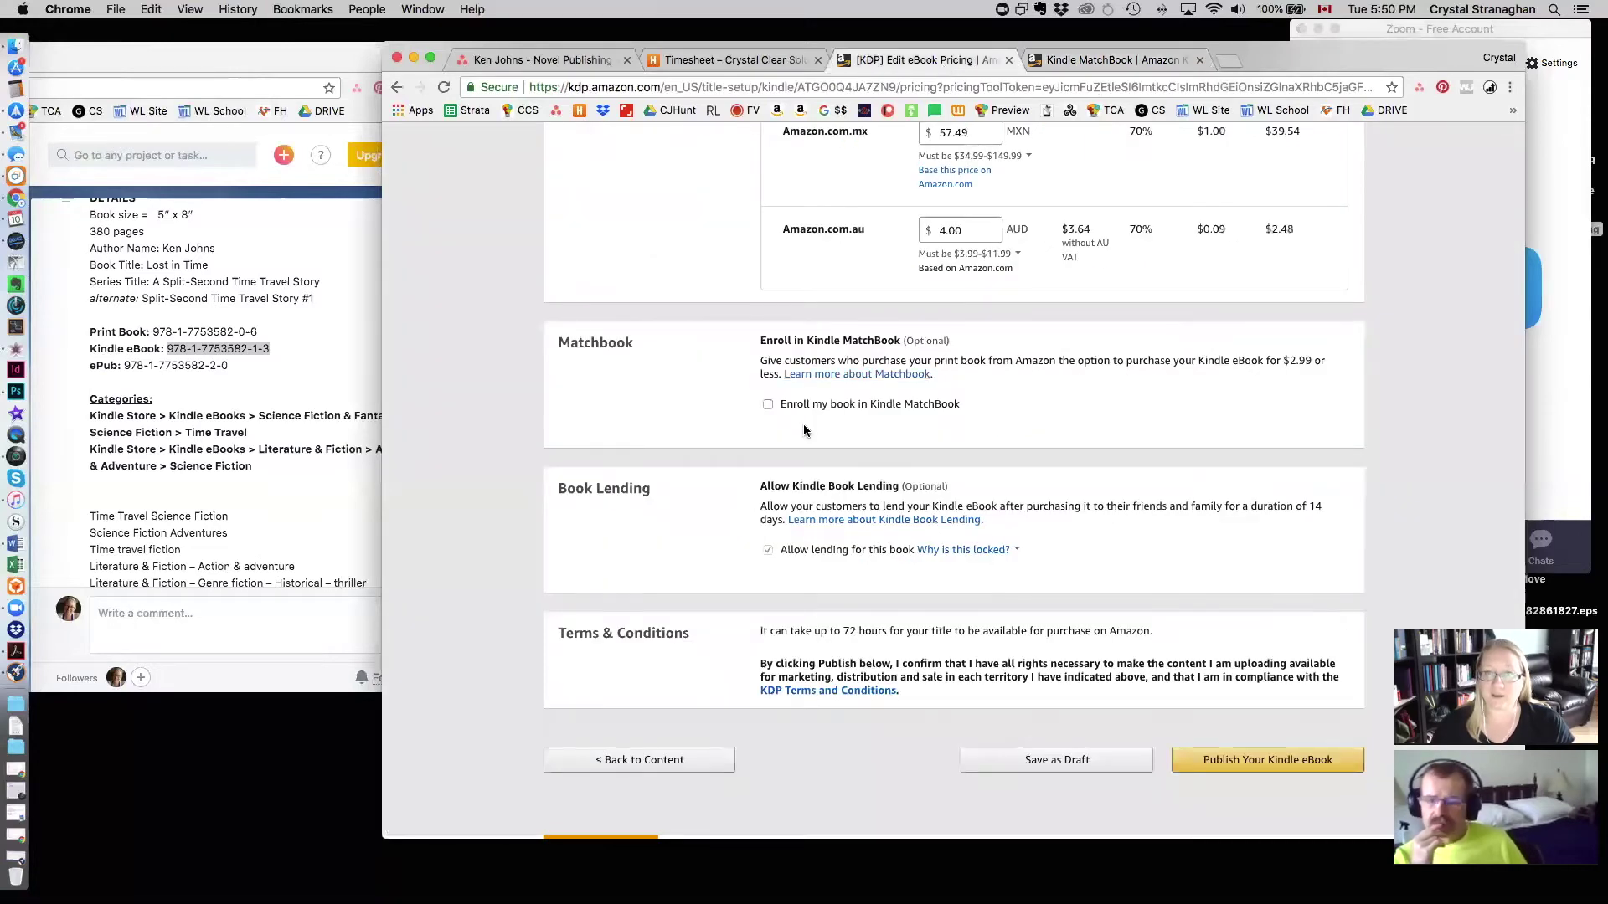
Step: Enroll the book in Kindle MatchBook and set its promotional list price to Free
click(768, 404)
click(846, 456)
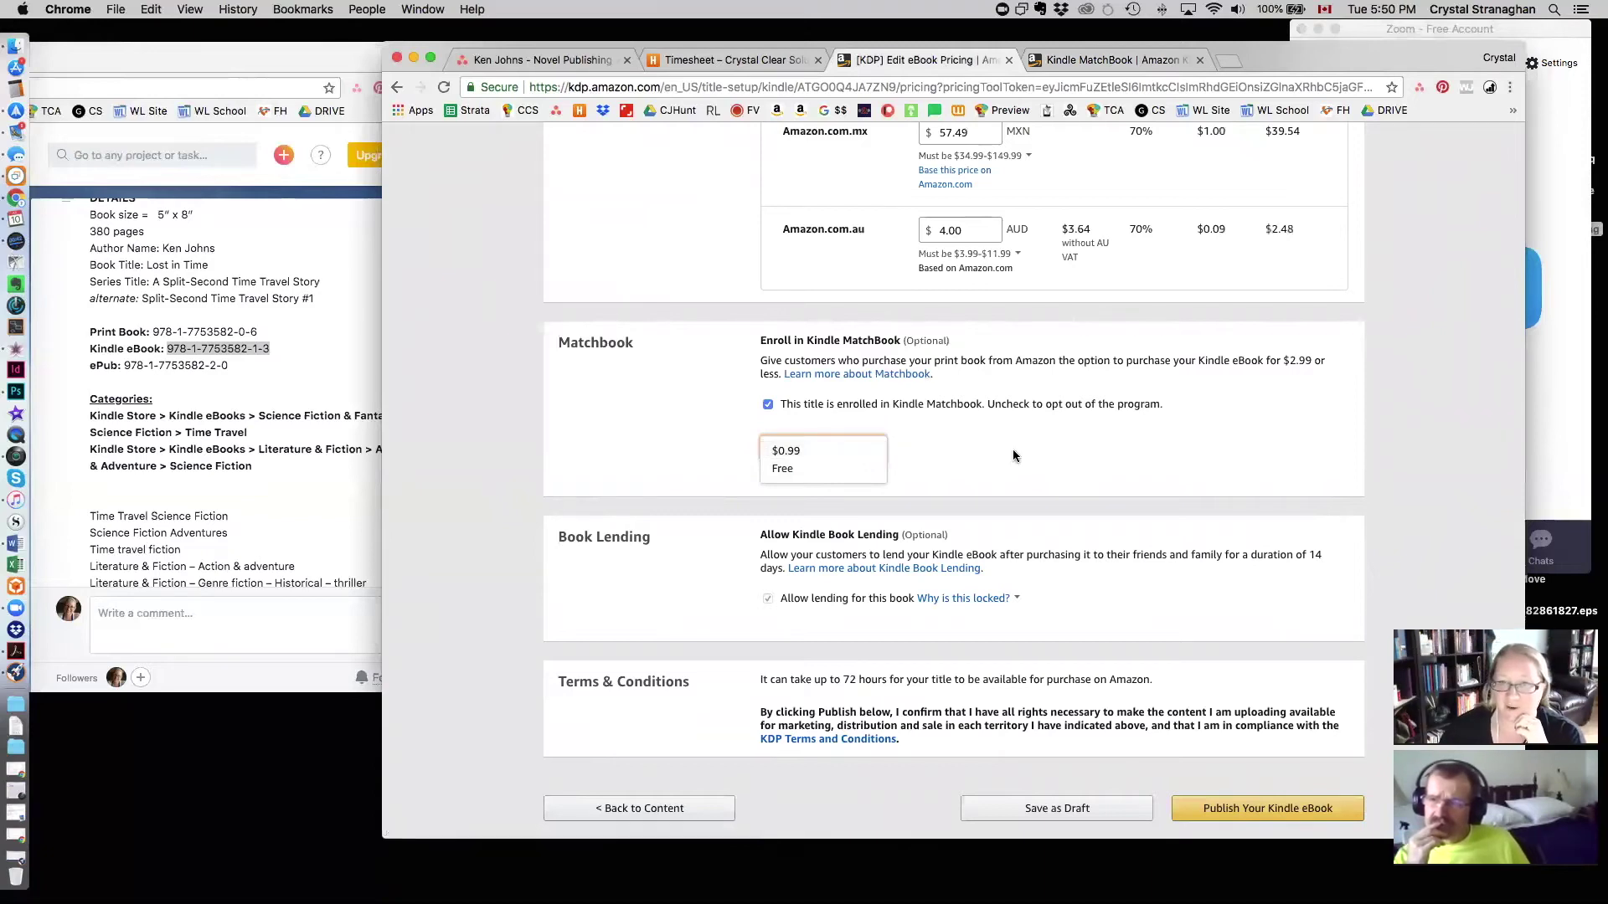
click(816, 472)
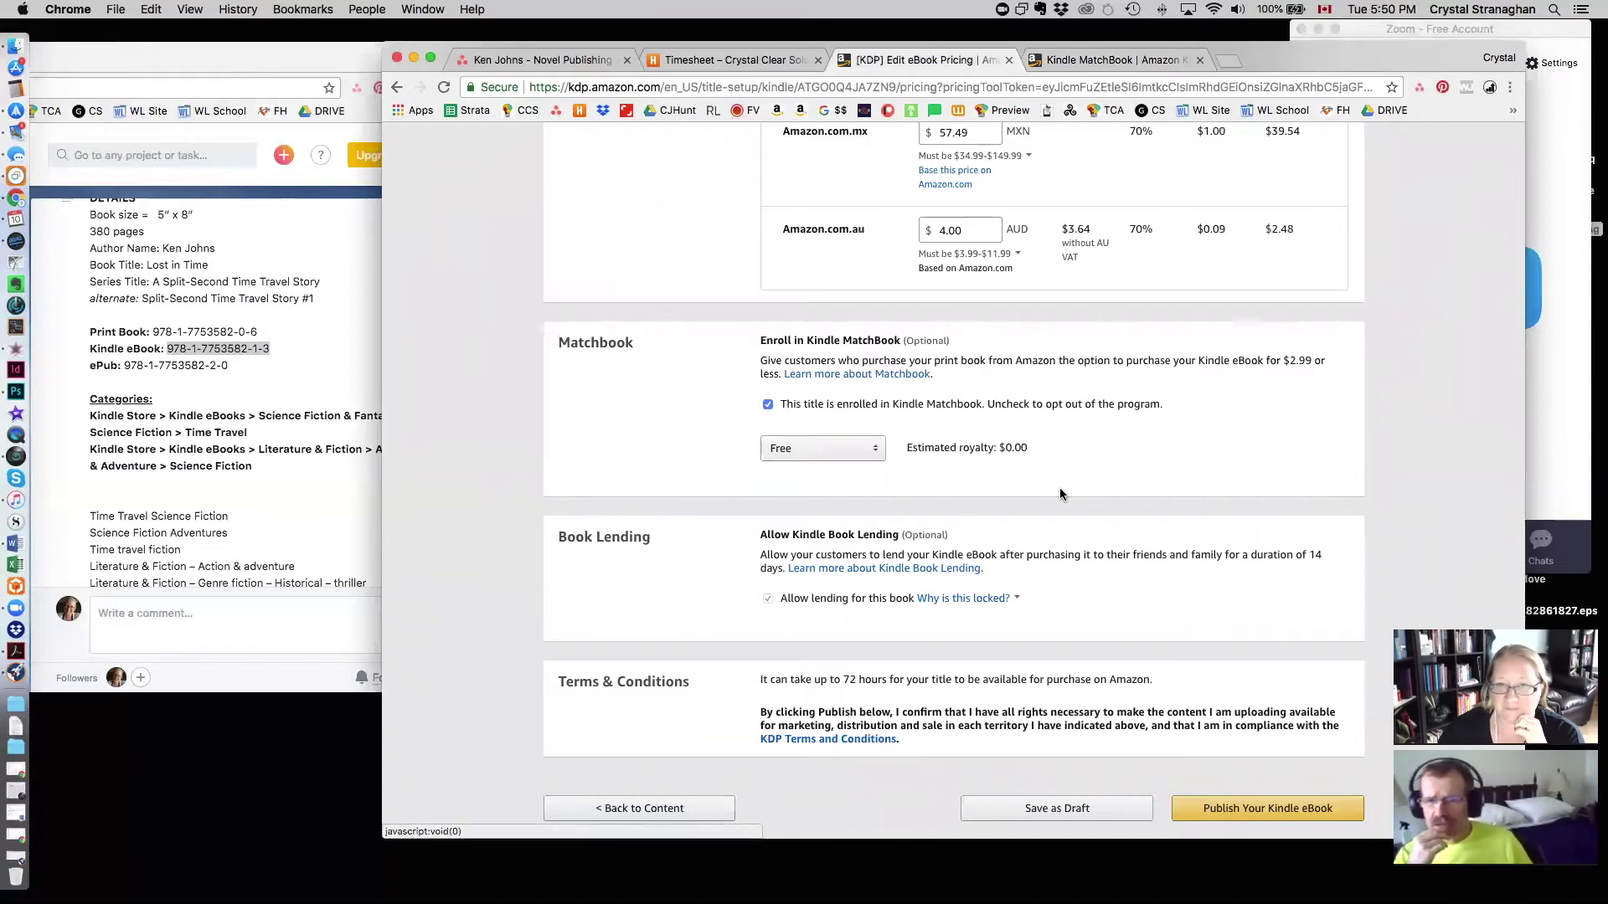
Step: Review the Book Lending and Terms & Conditions sections and save the eBook pricing as a draft
scroll(1063, 494, down, 2)
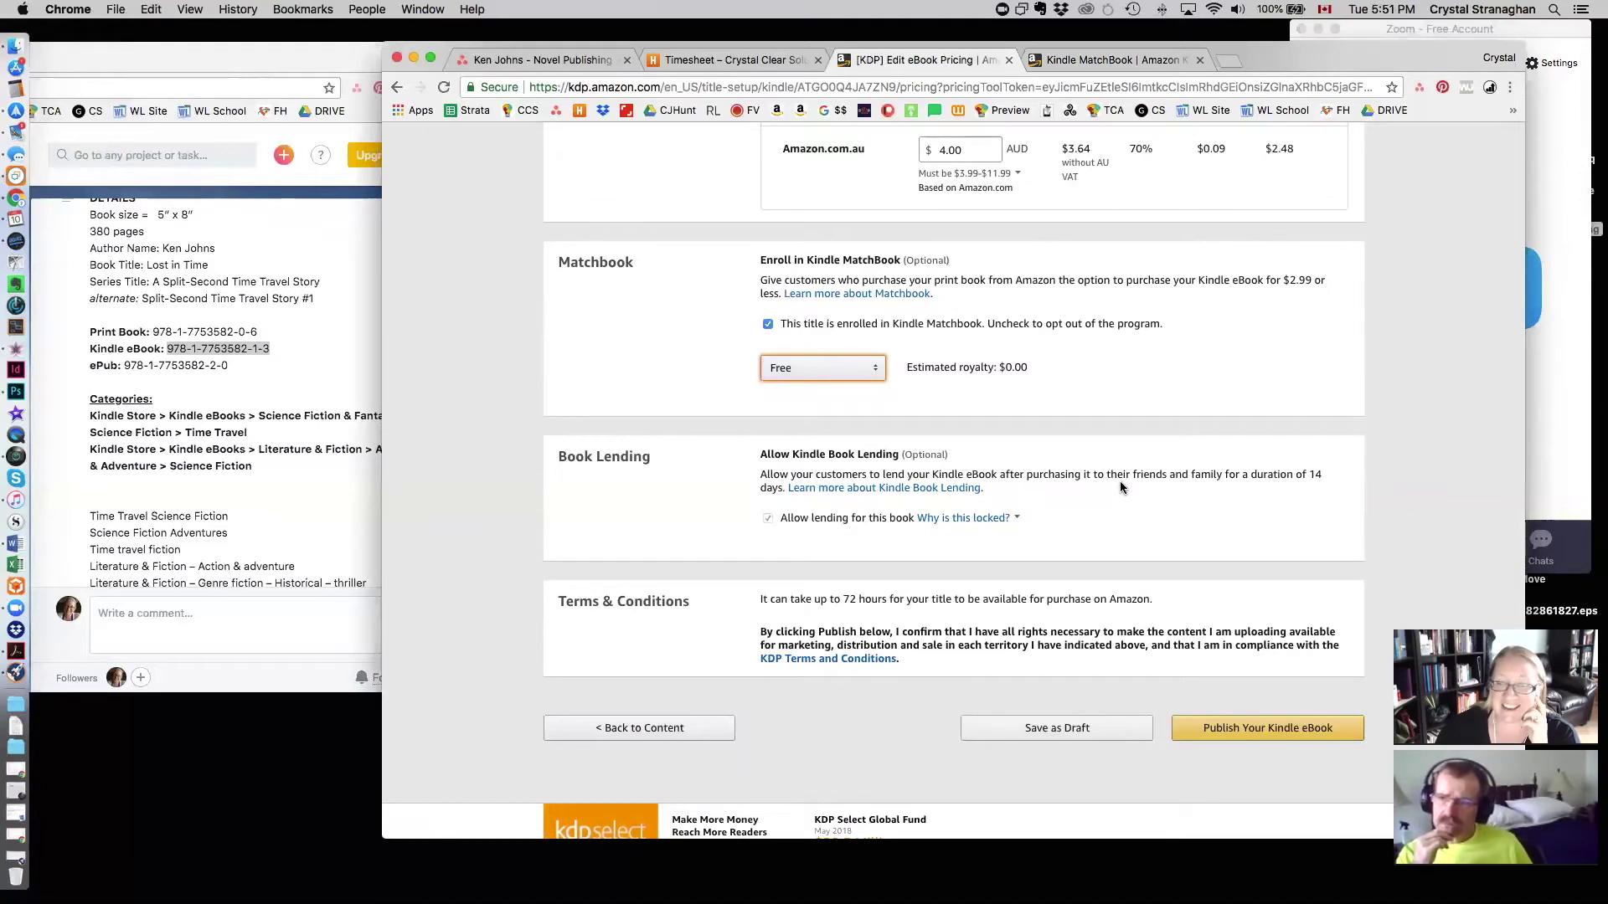
scroll(1121, 487, down, 1)
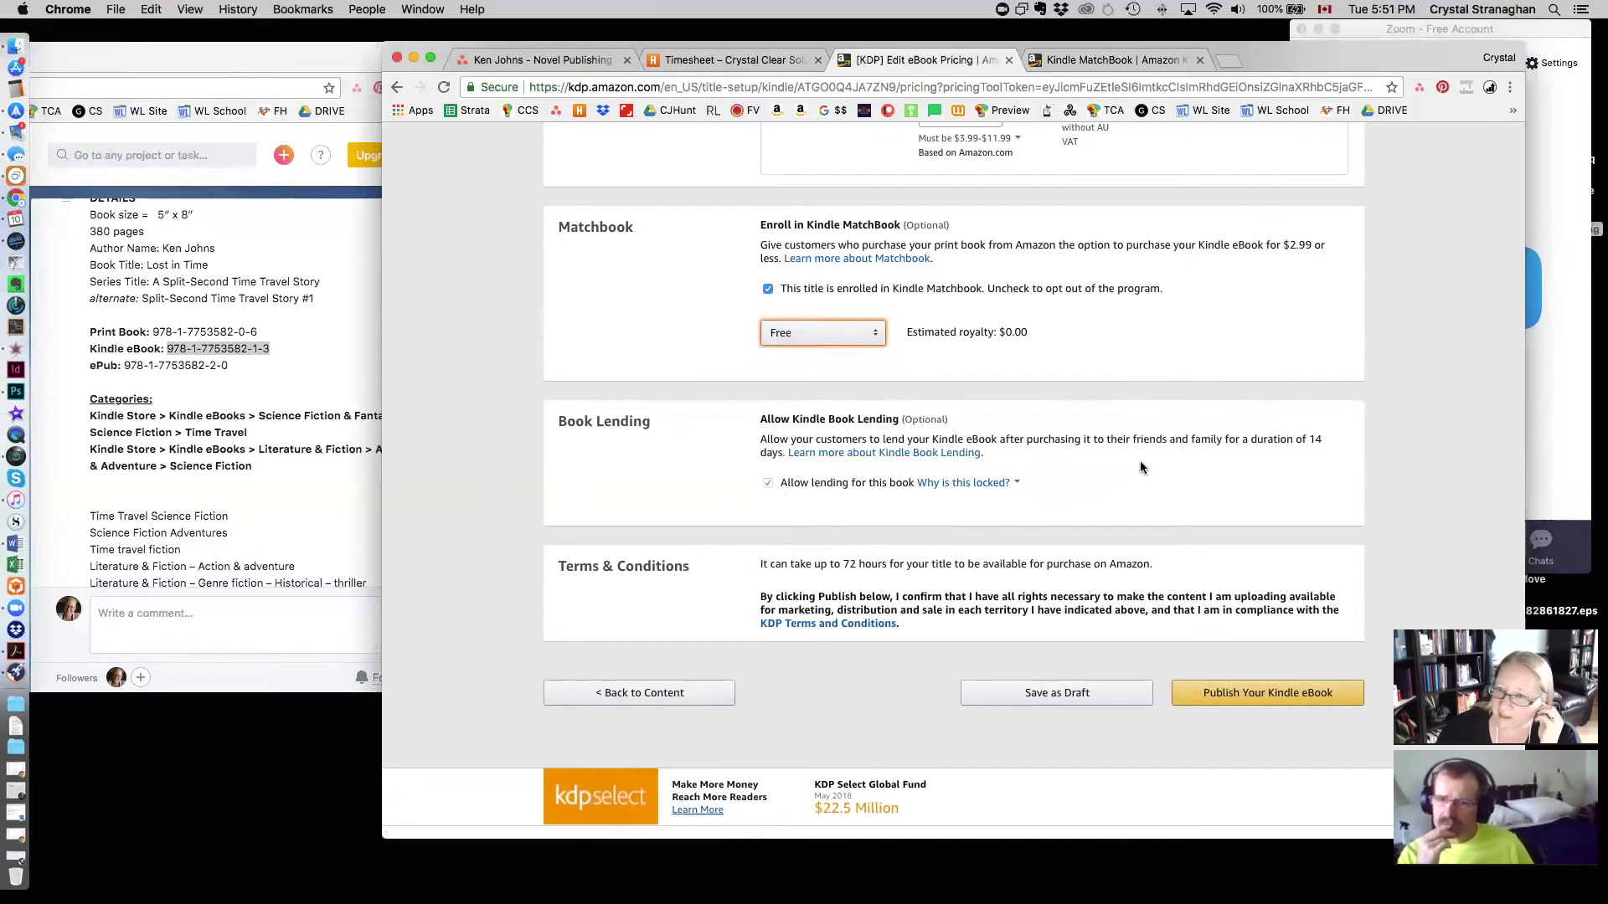
scroll(1141, 468, down, 2)
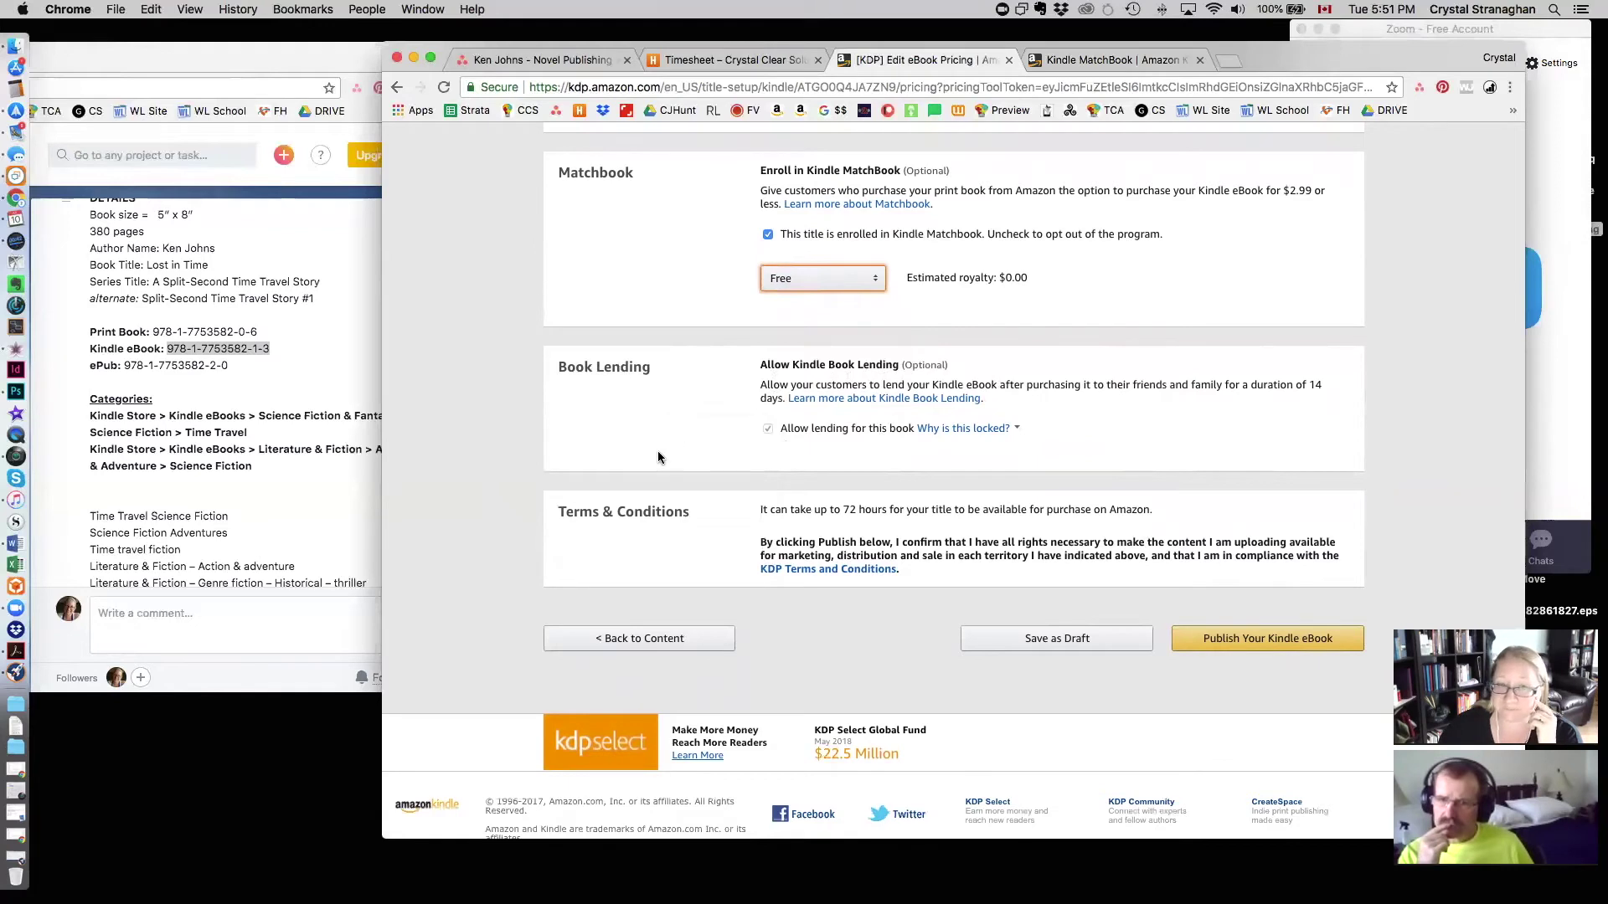
scroll(658, 457, down, 2)
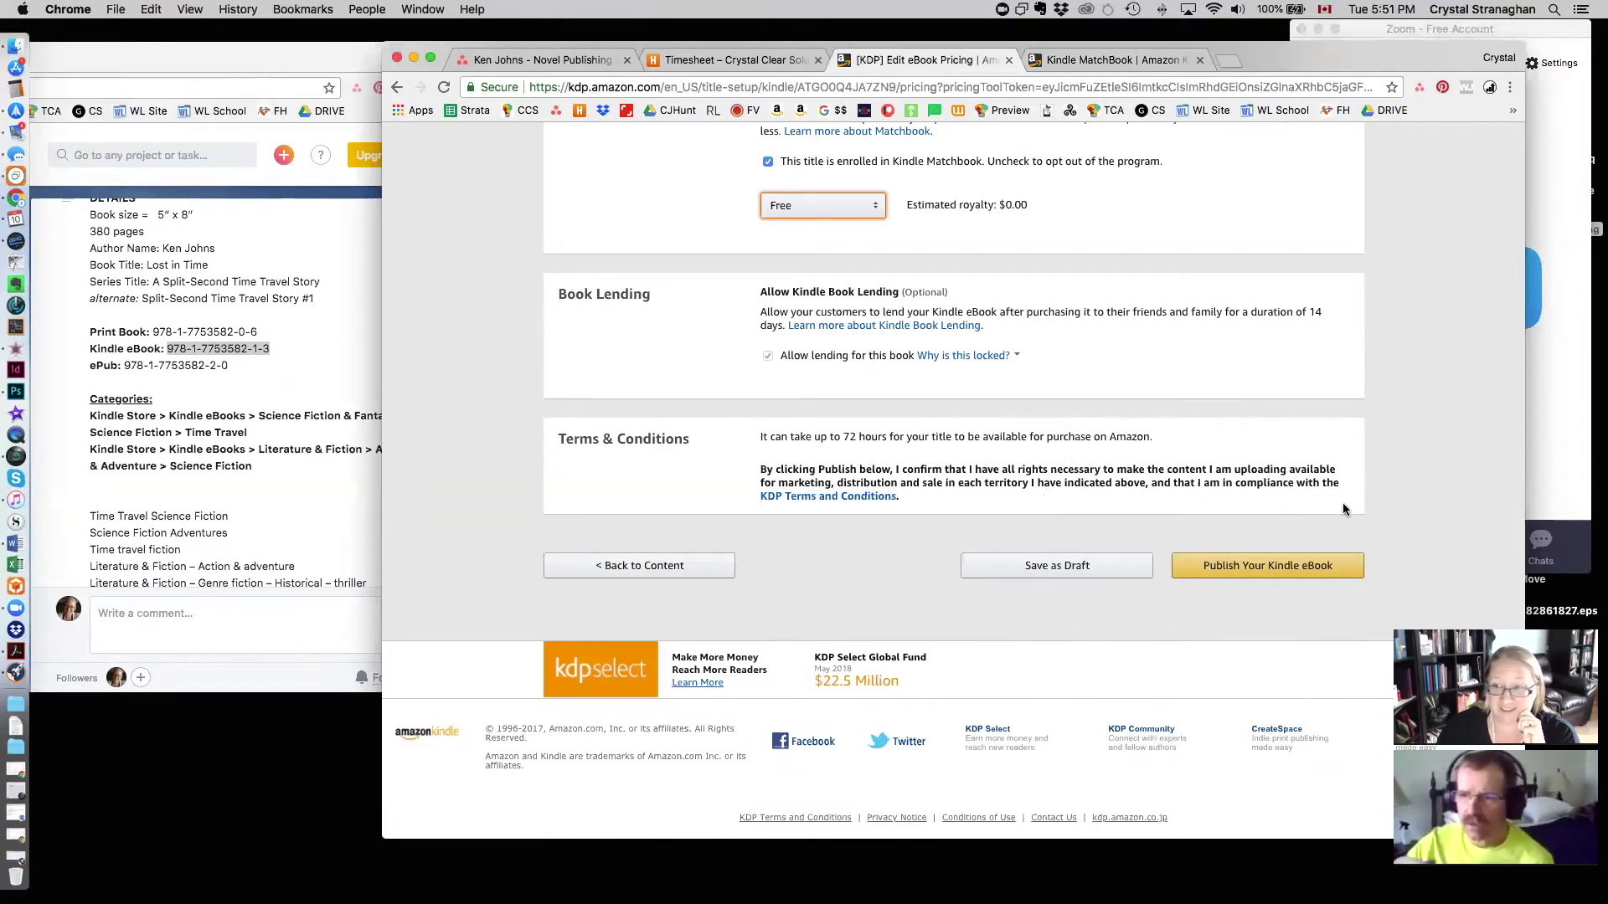
scroll(1379, 479, up, 2)
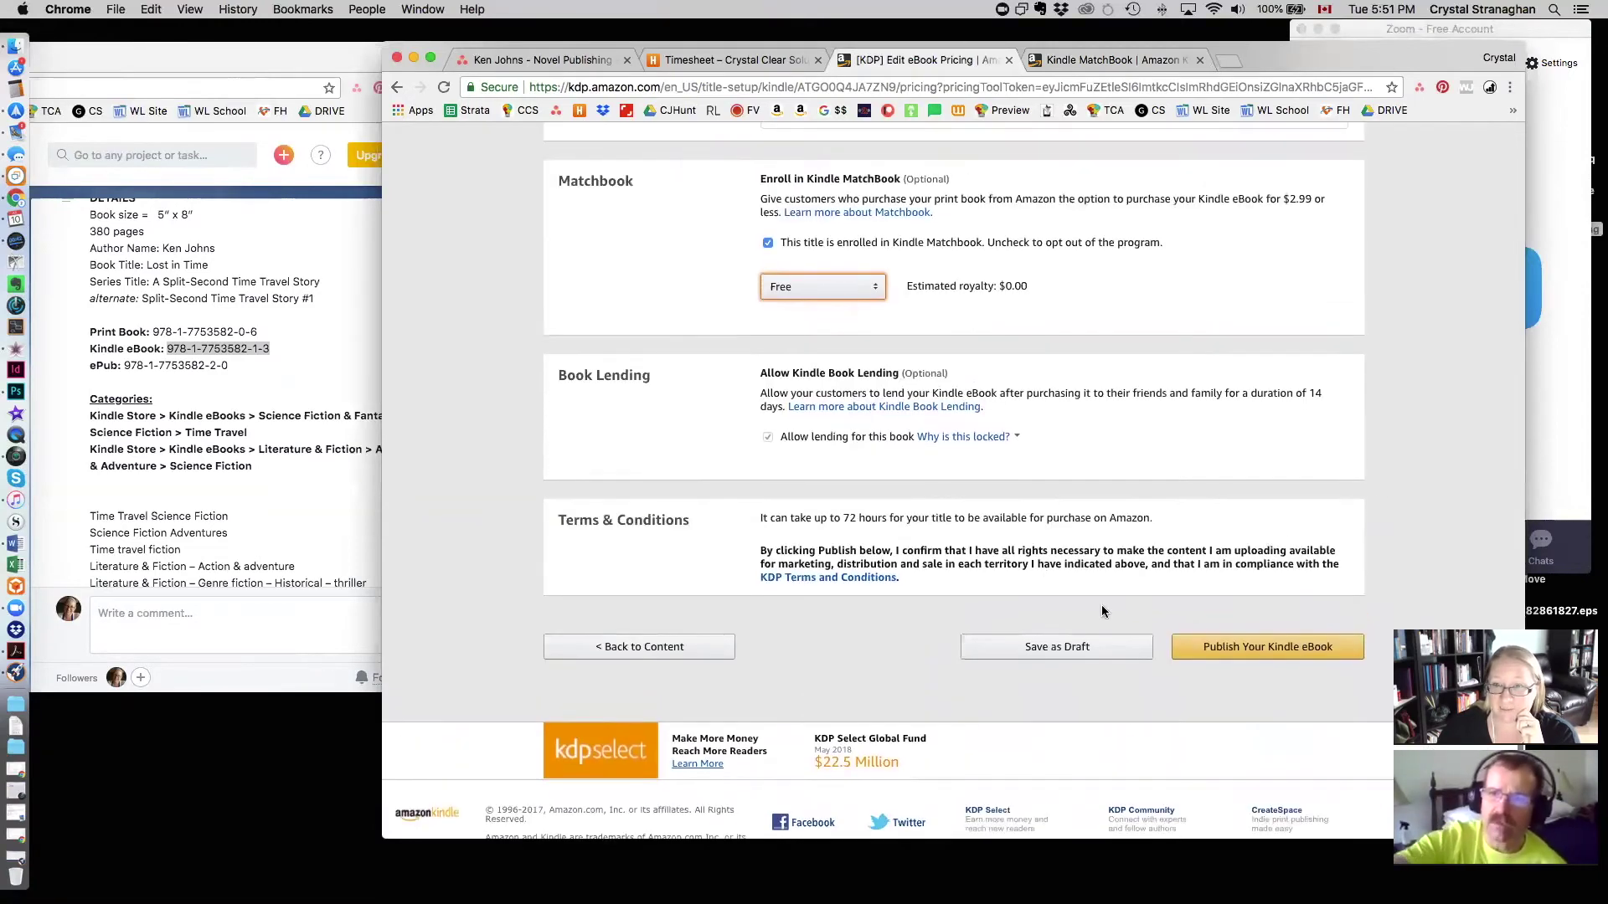
click(1030, 647)
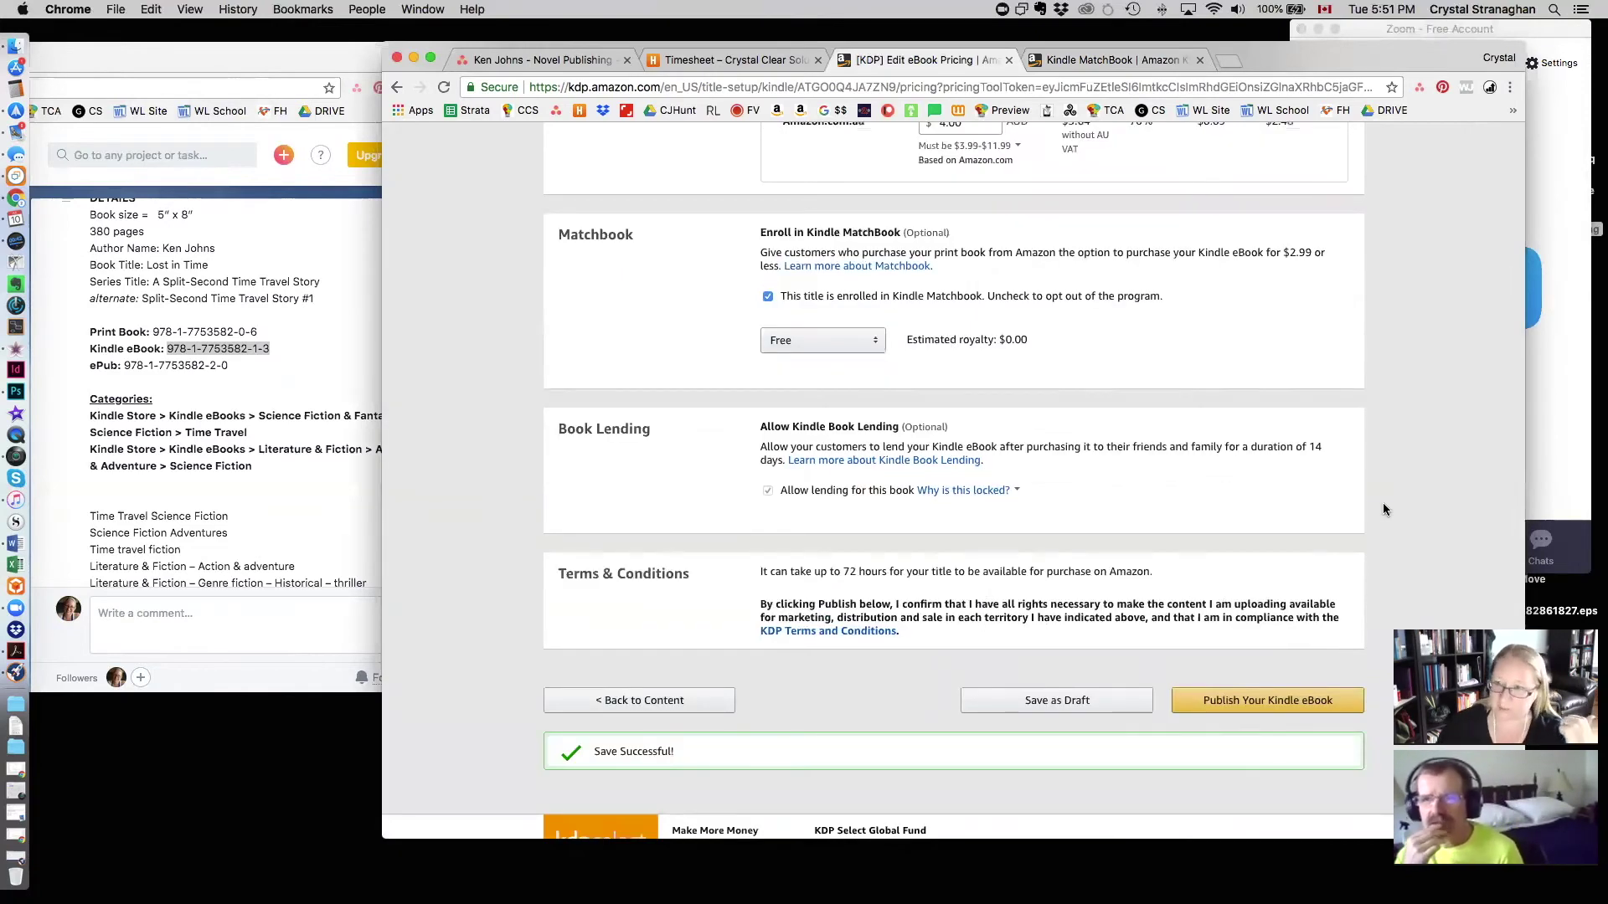
Step: Review the marketplace prices, KDP Select enrollment and royalty plan, and read the explanation of worldwide rights
scroll(1038, 456, up, 15)
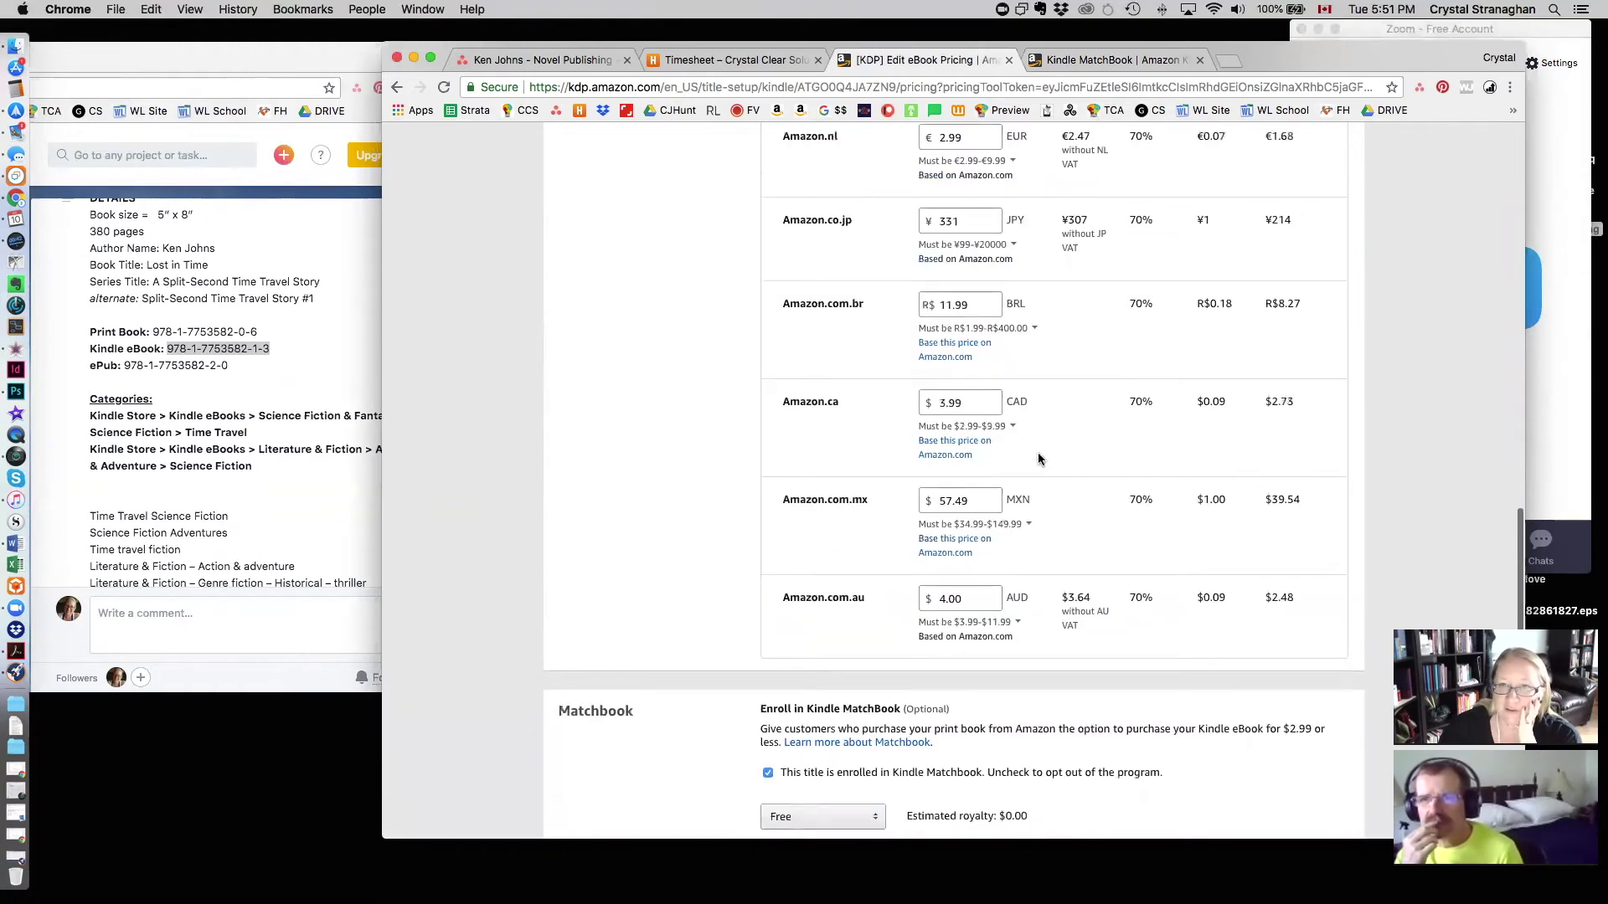
scroll(1038, 459, up, 5)
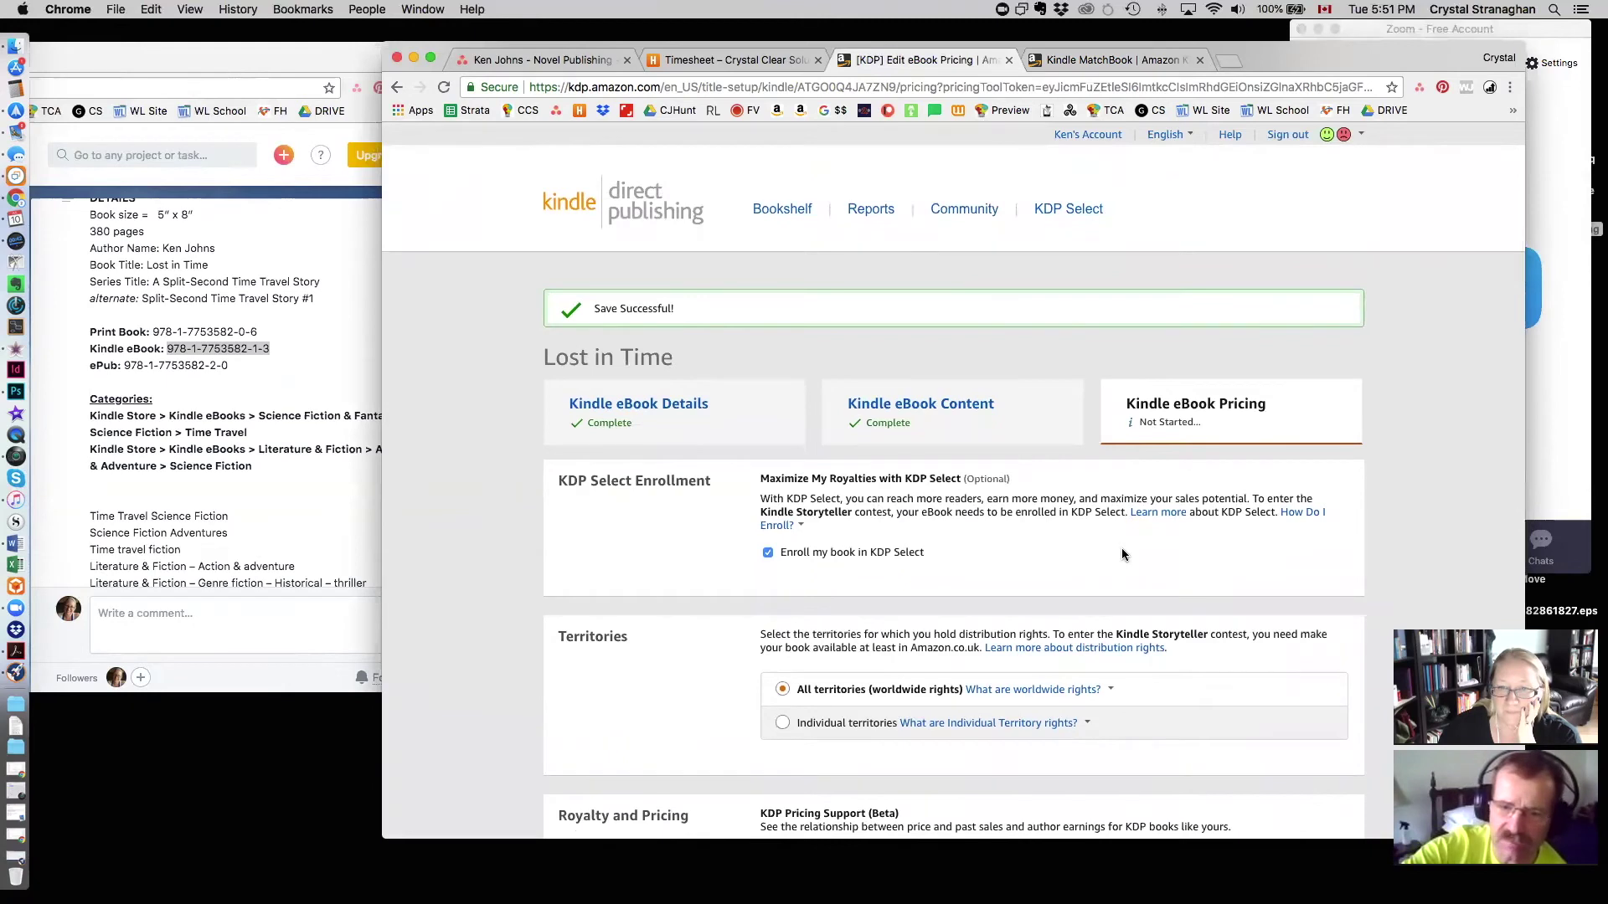
scroll(1105, 549, down, 3)
click(1042, 531)
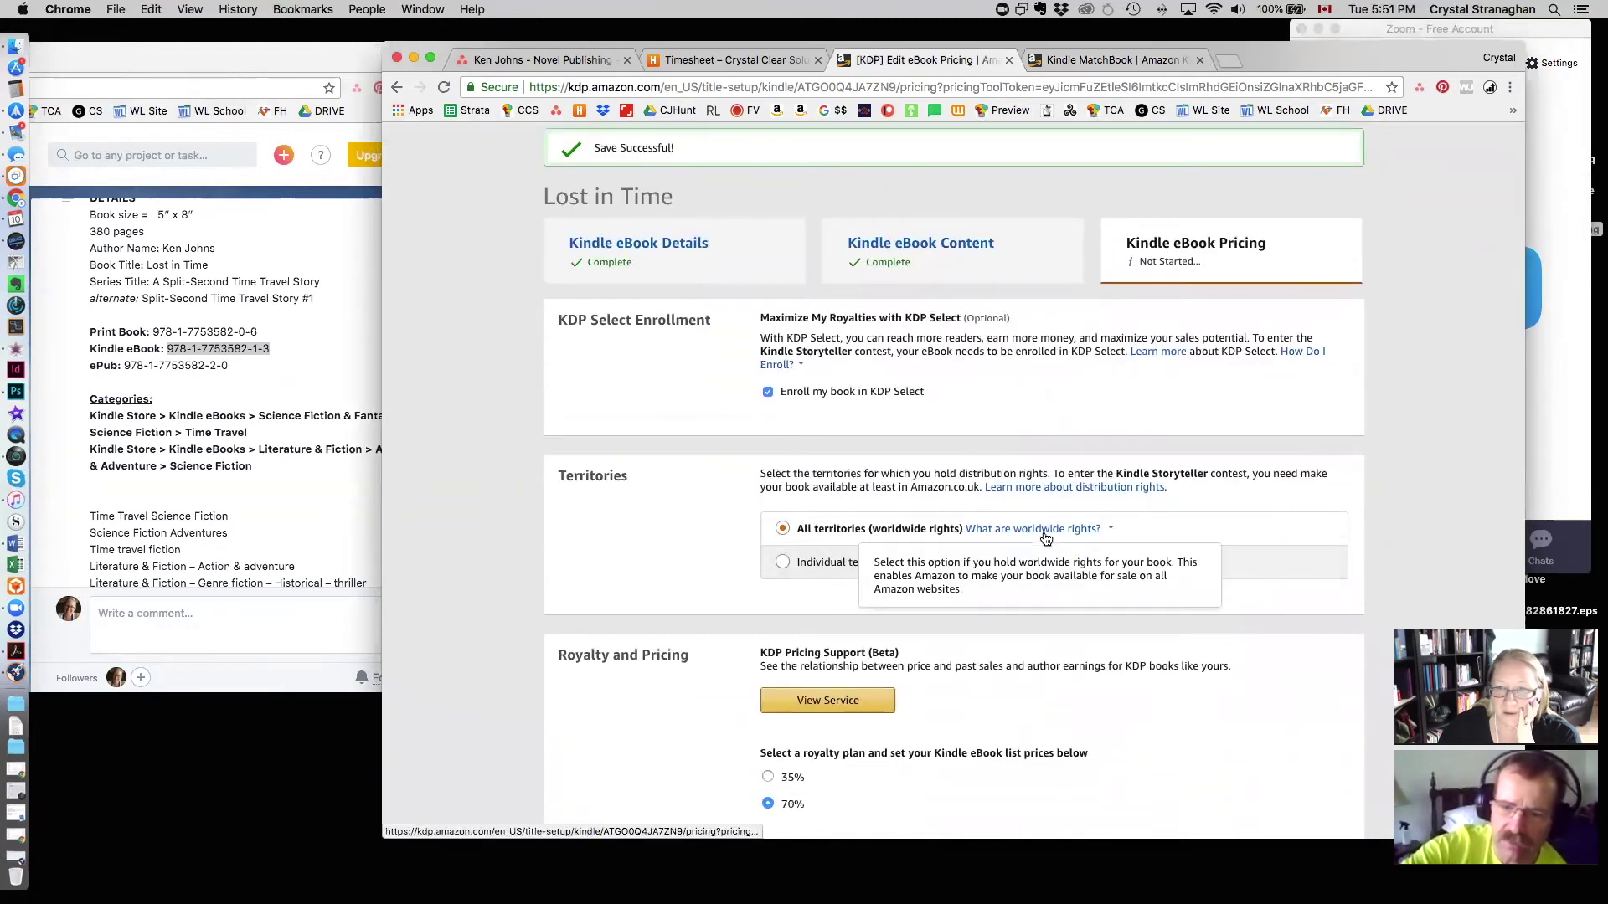
scroll(1263, 623, down, 10)
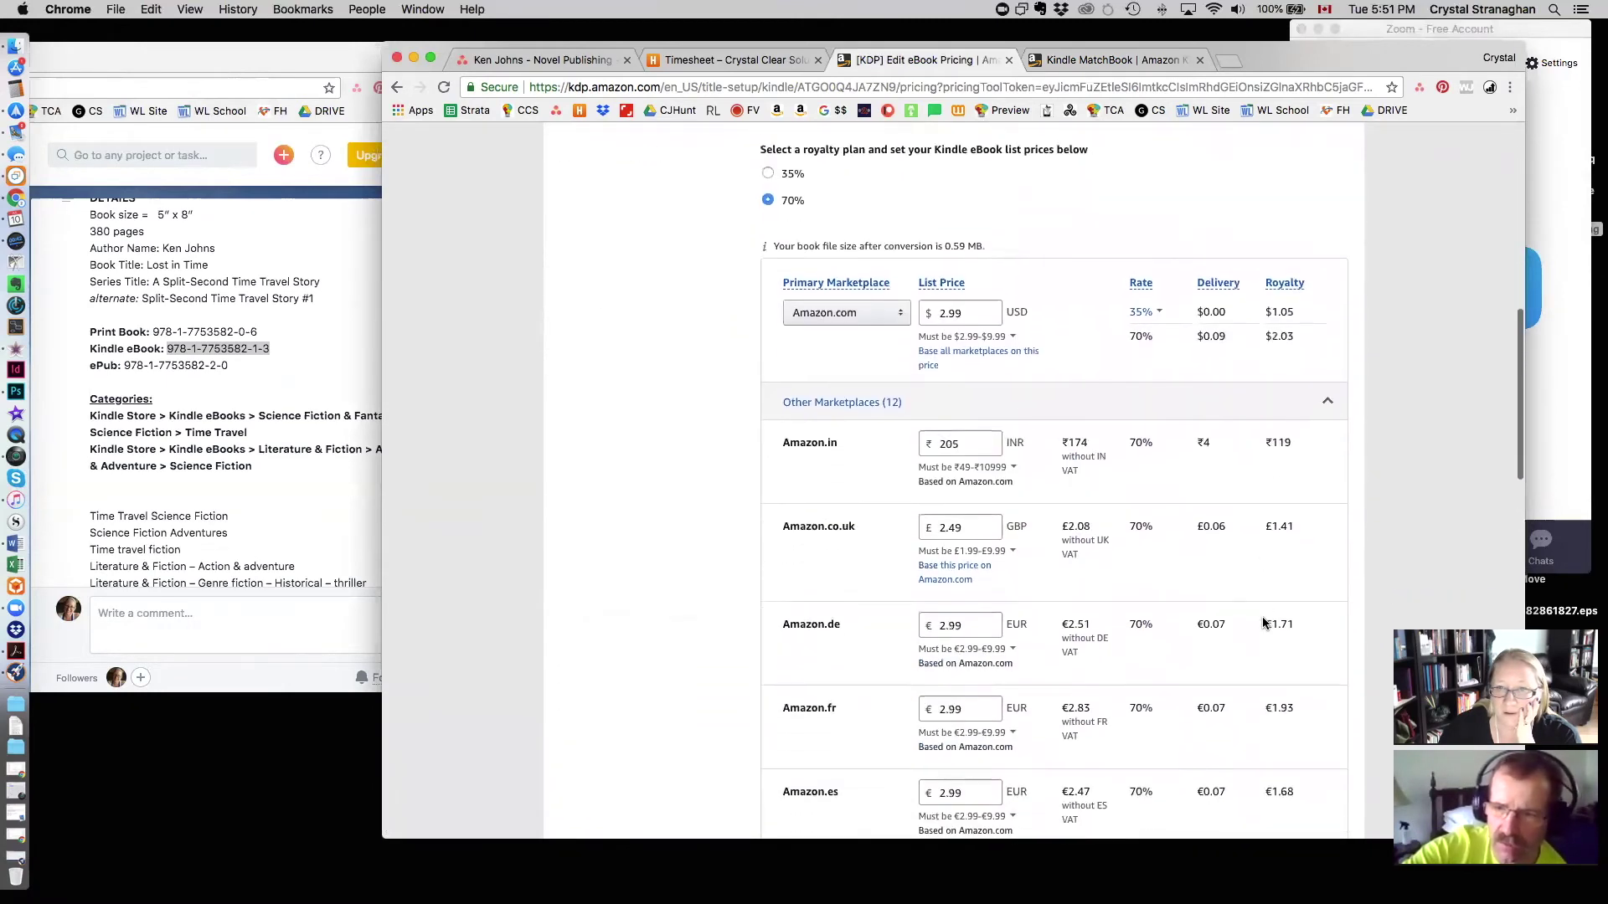
scroll(1390, 546, up, 2)
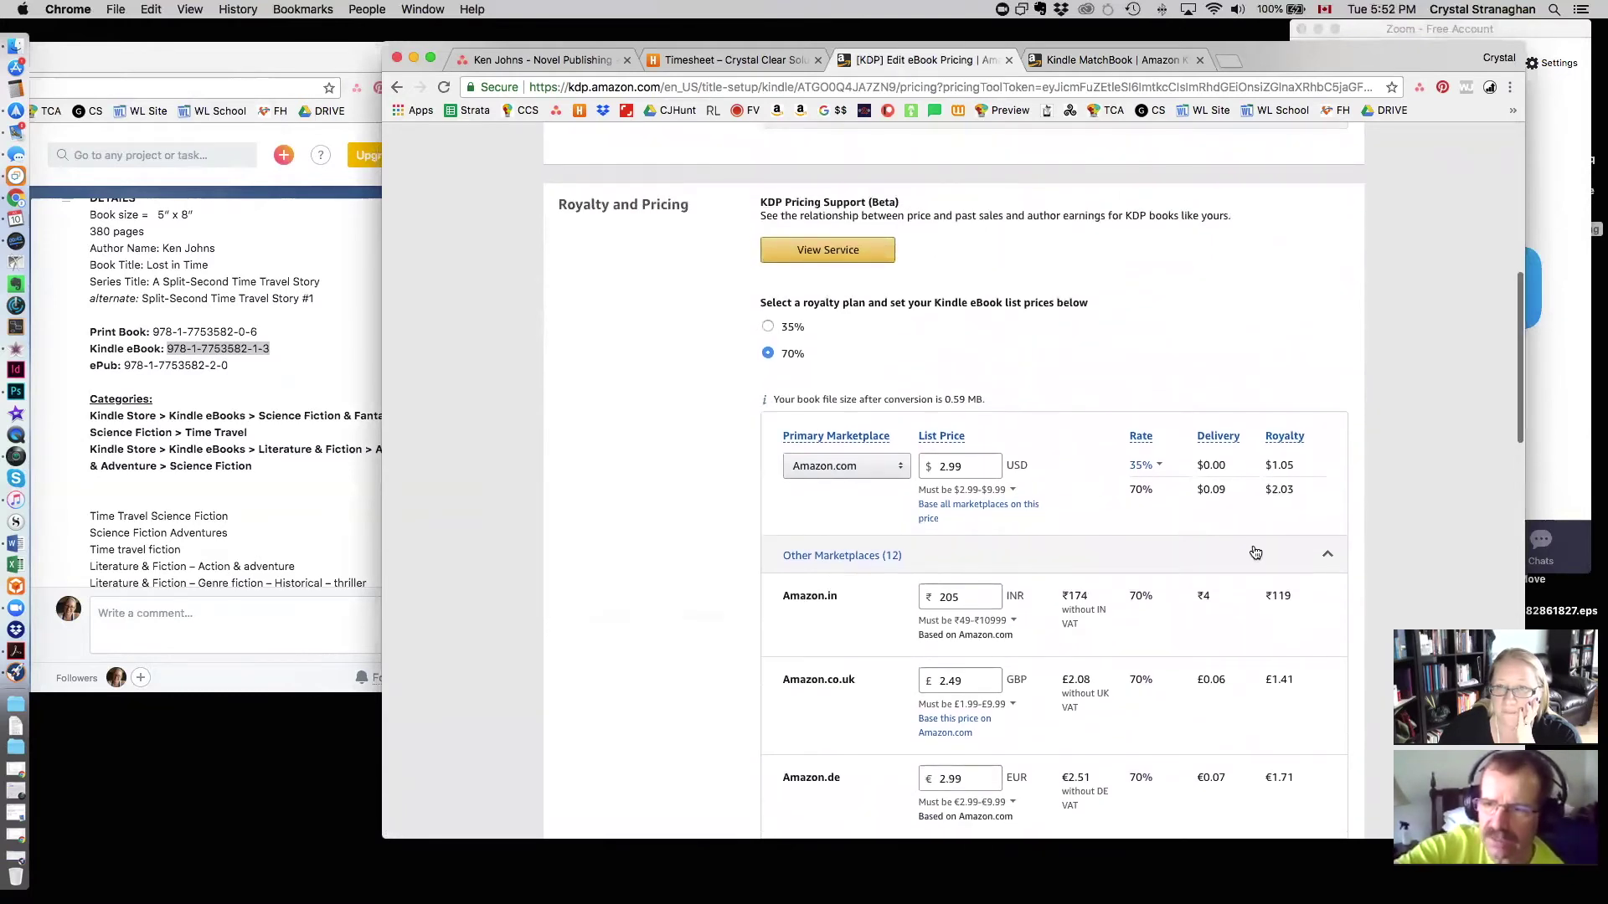
Step: Check the primary marketplace options and the explanations of the Amazon.com 35% royalty rate and allowed list price range
click(898, 474)
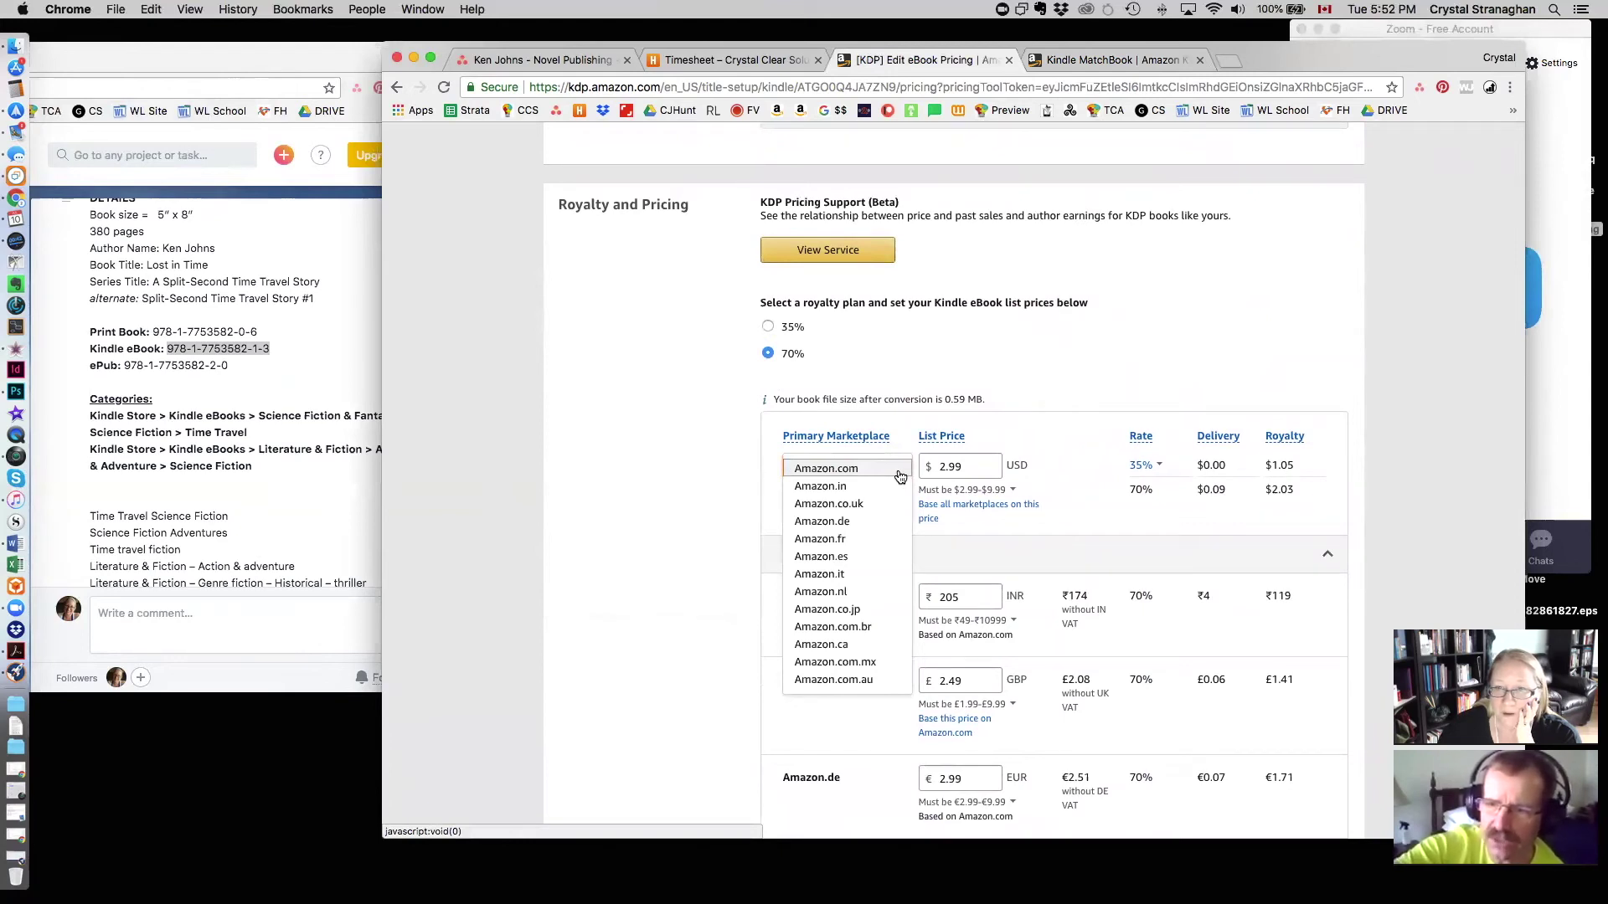
click(898, 474)
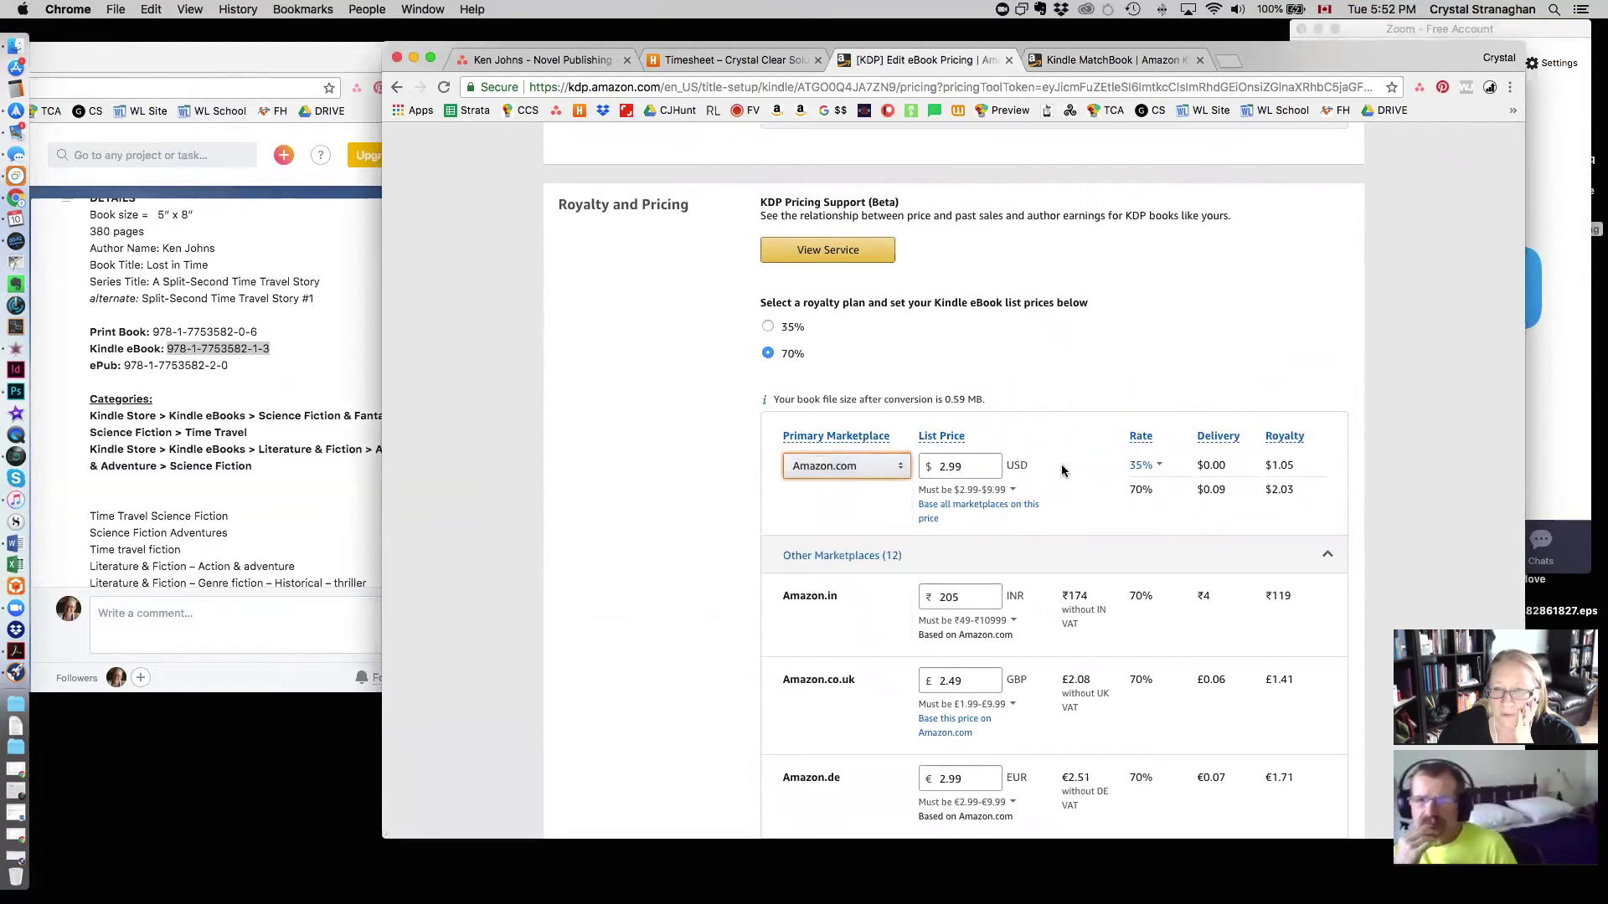
click(1160, 466)
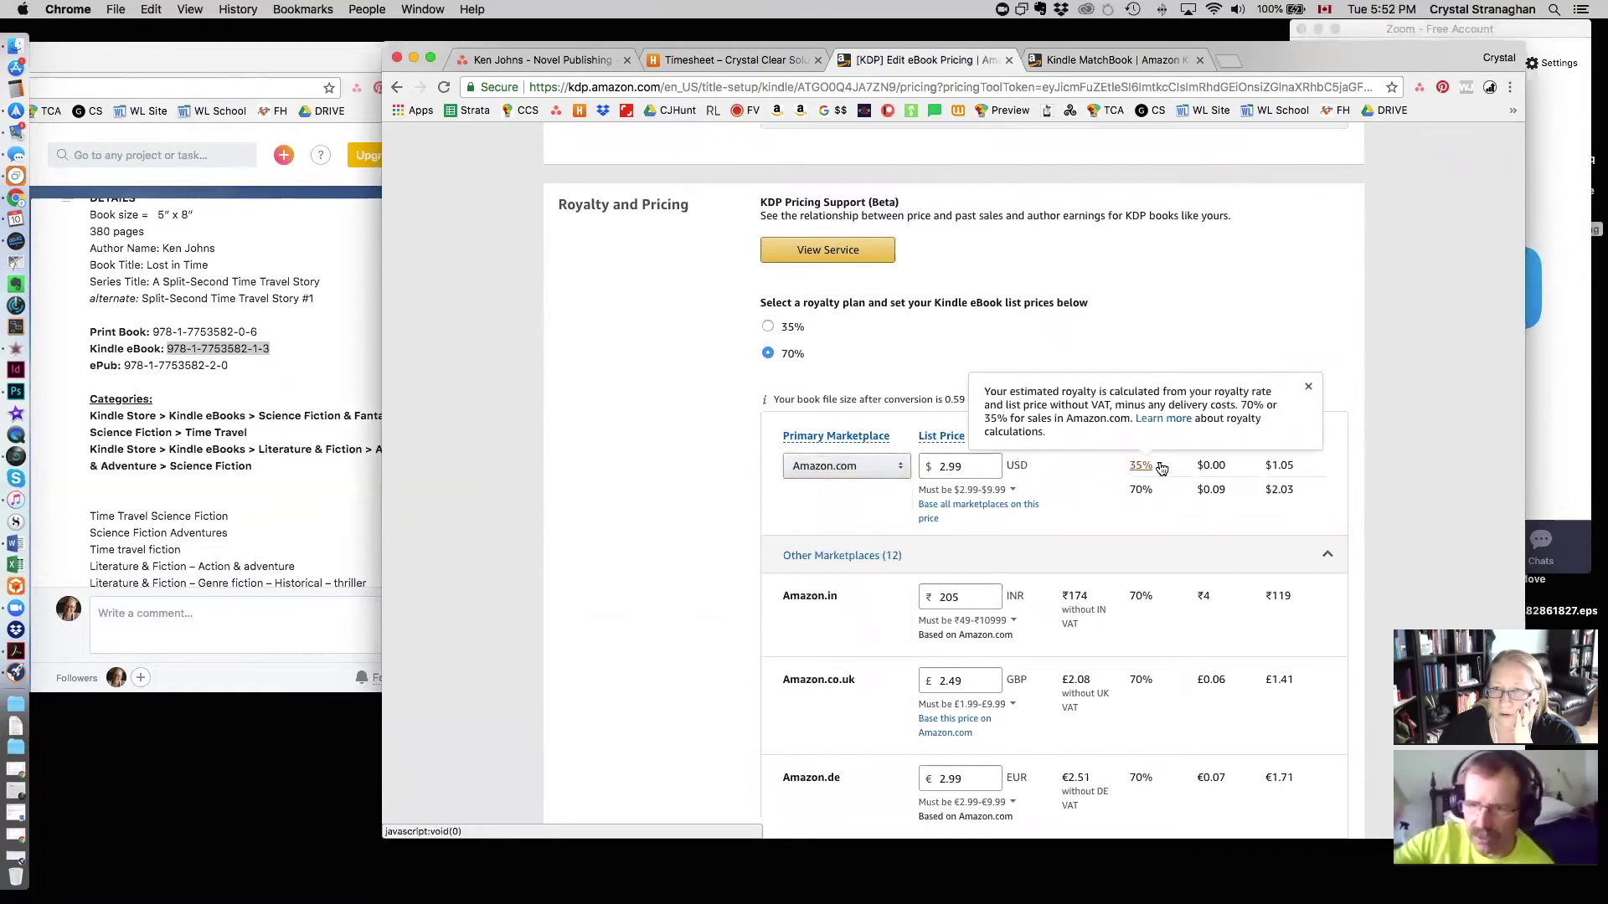
click(1162, 468)
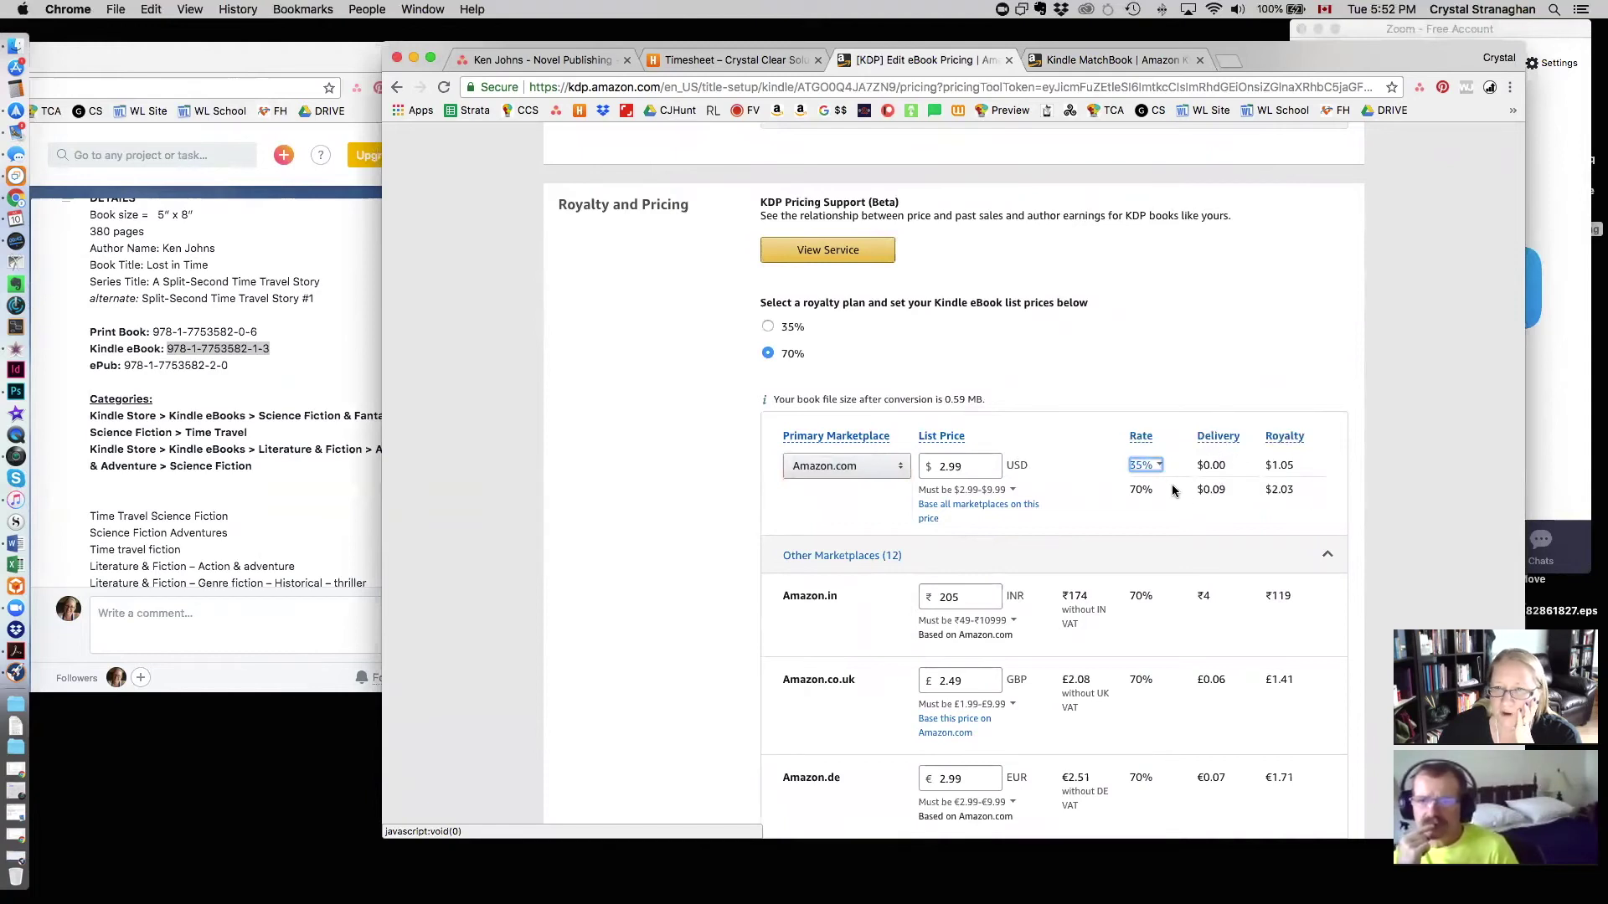
click(963, 495)
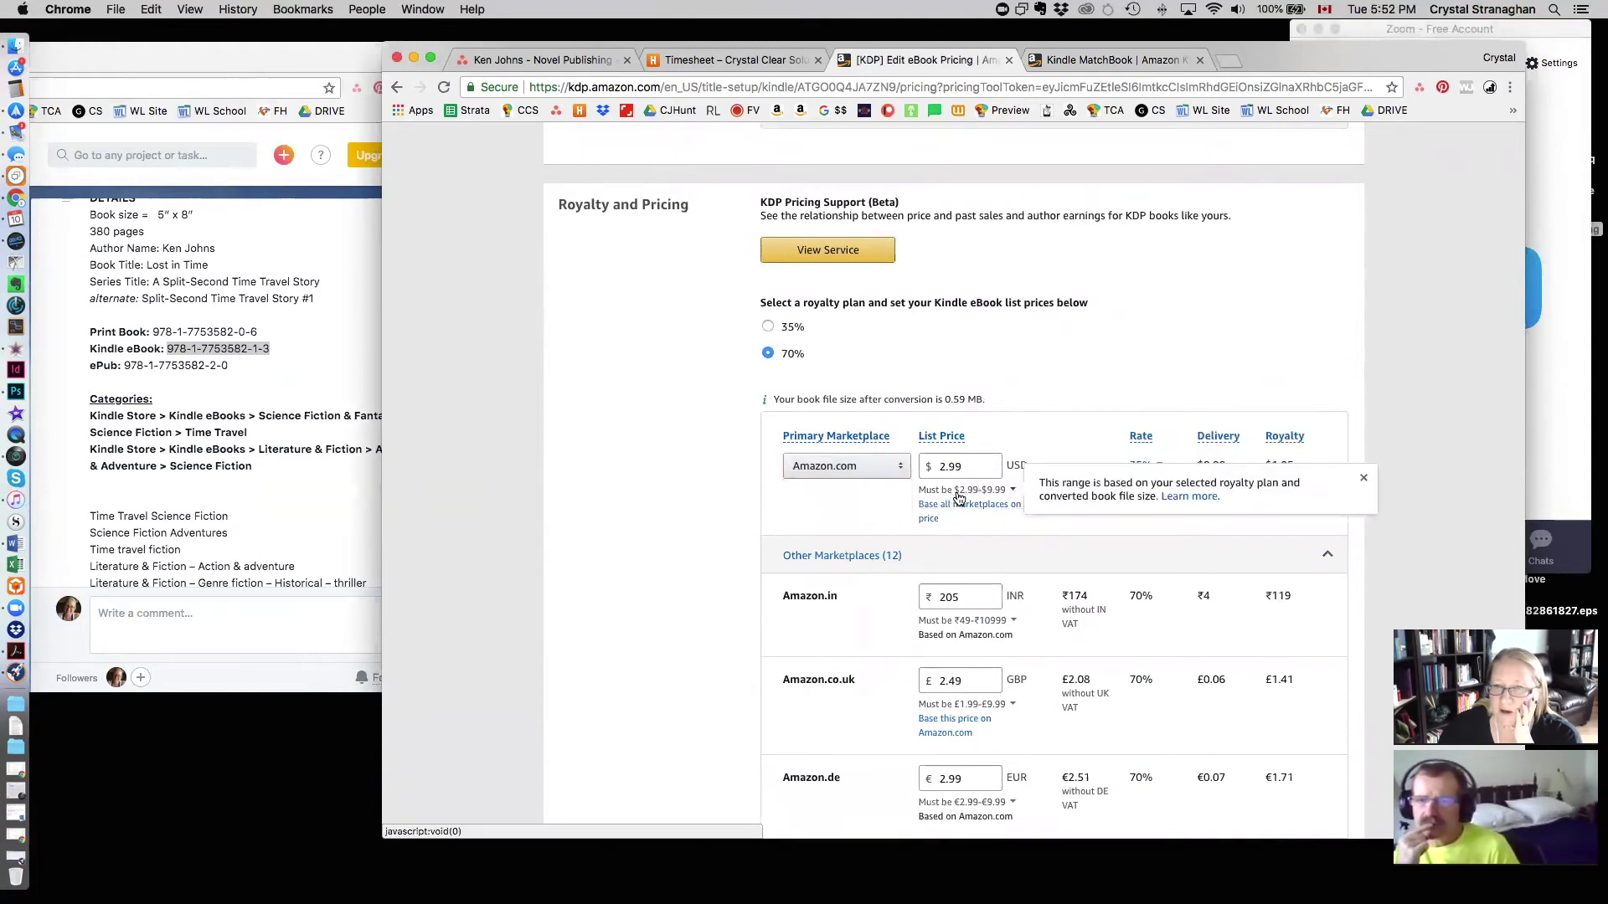
click(1216, 523)
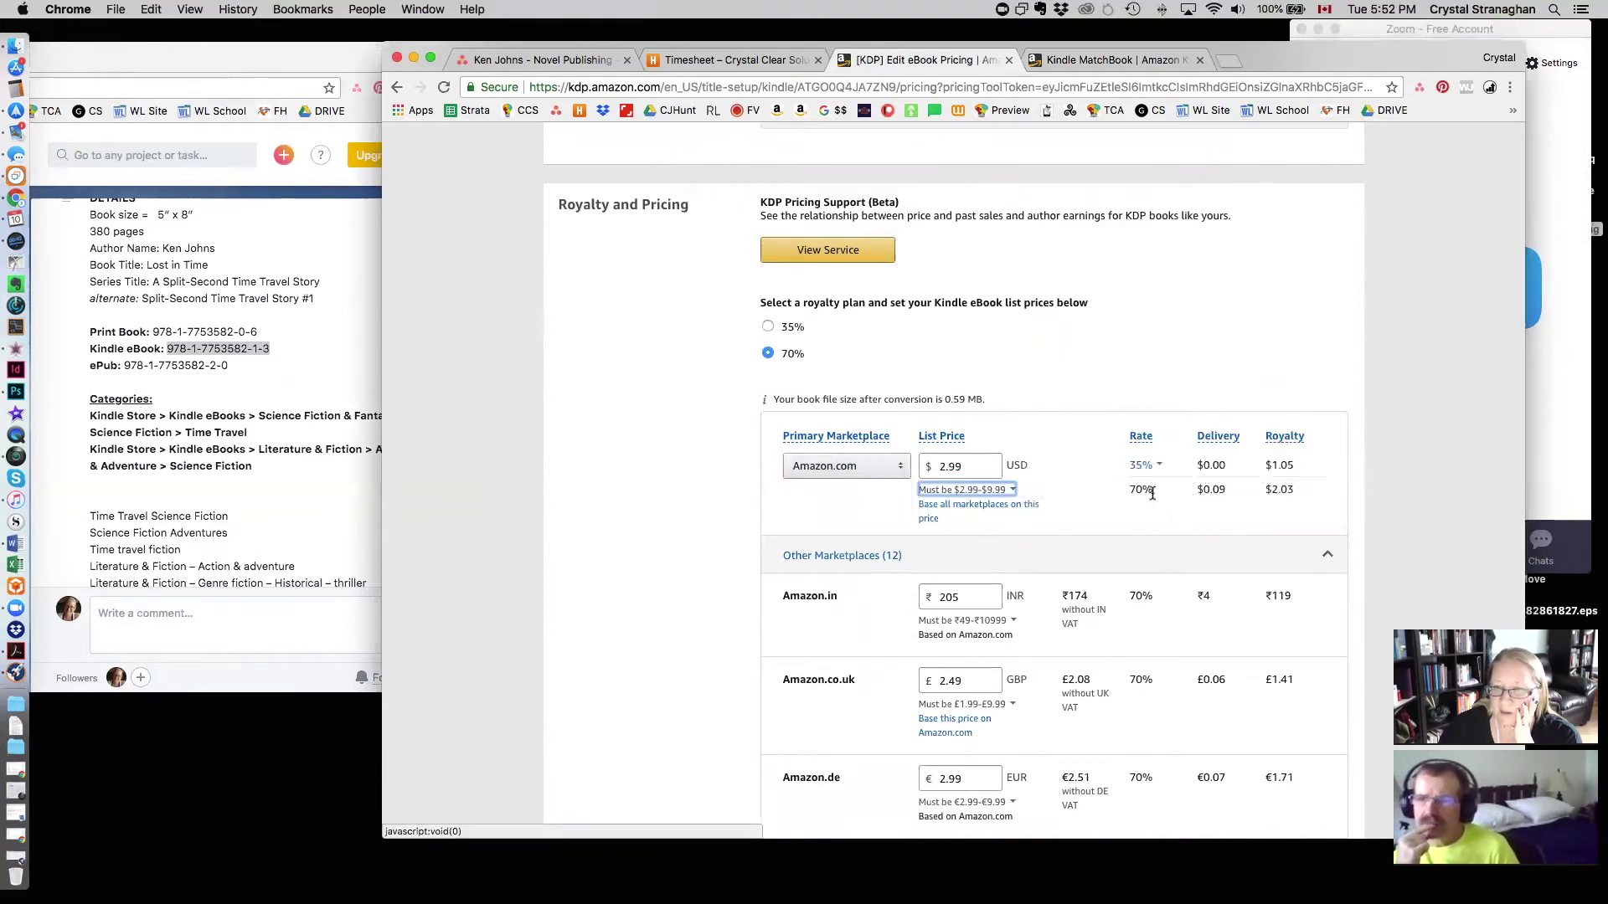
Step: Go back to the Kindle eBook Content page and launch the online previewer for the book
scroll(1089, 502, down, 15)
click(1059, 527)
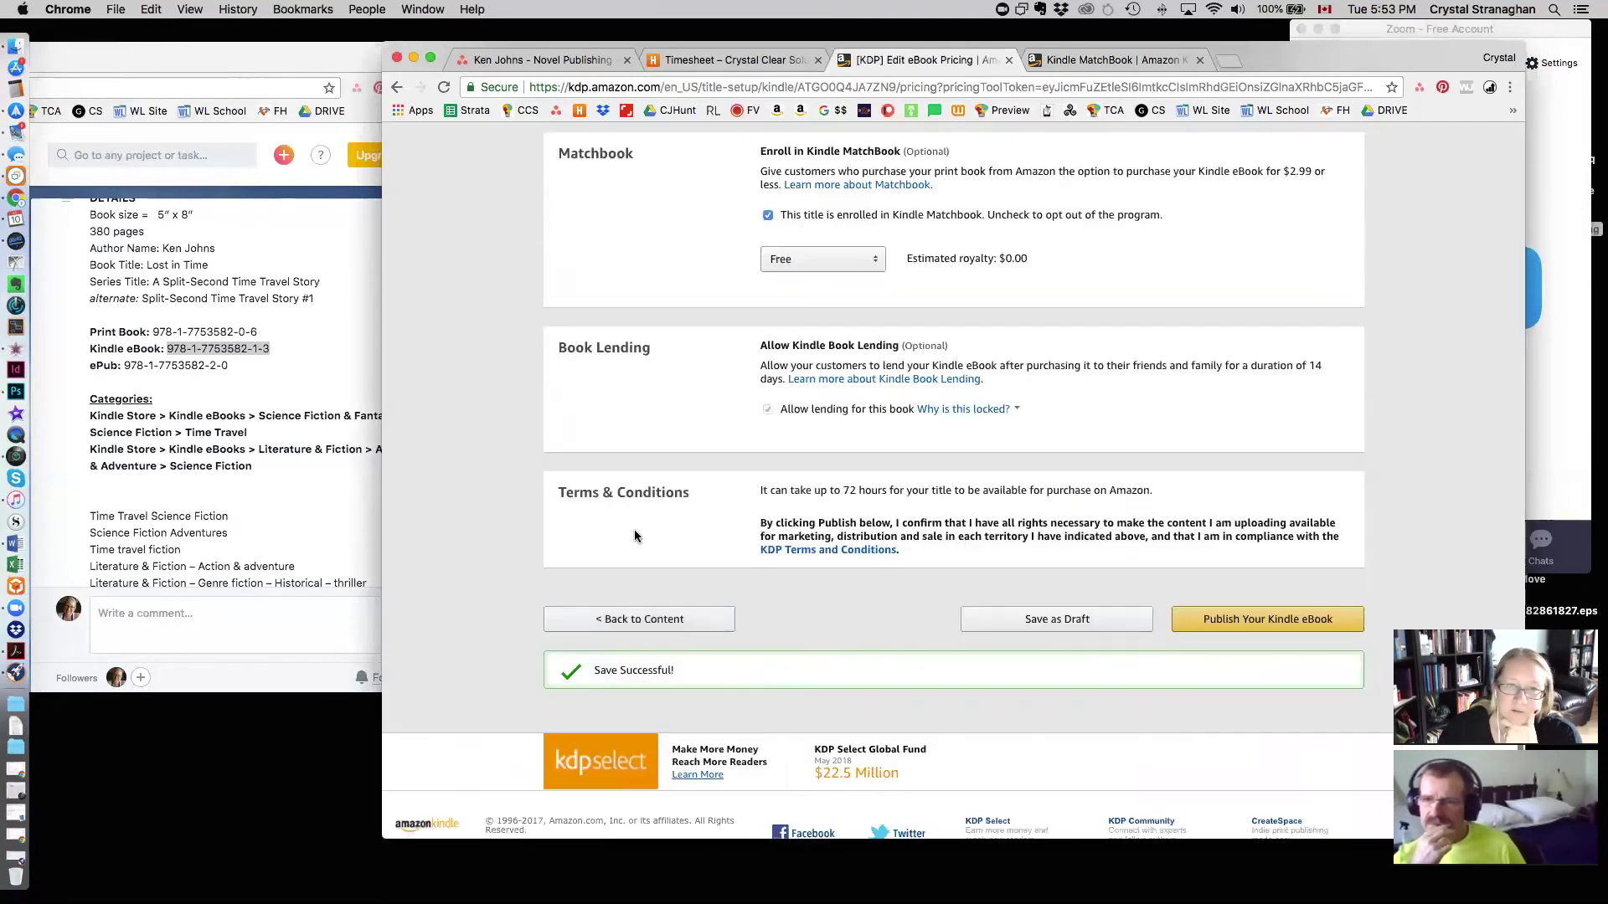
click(621, 619)
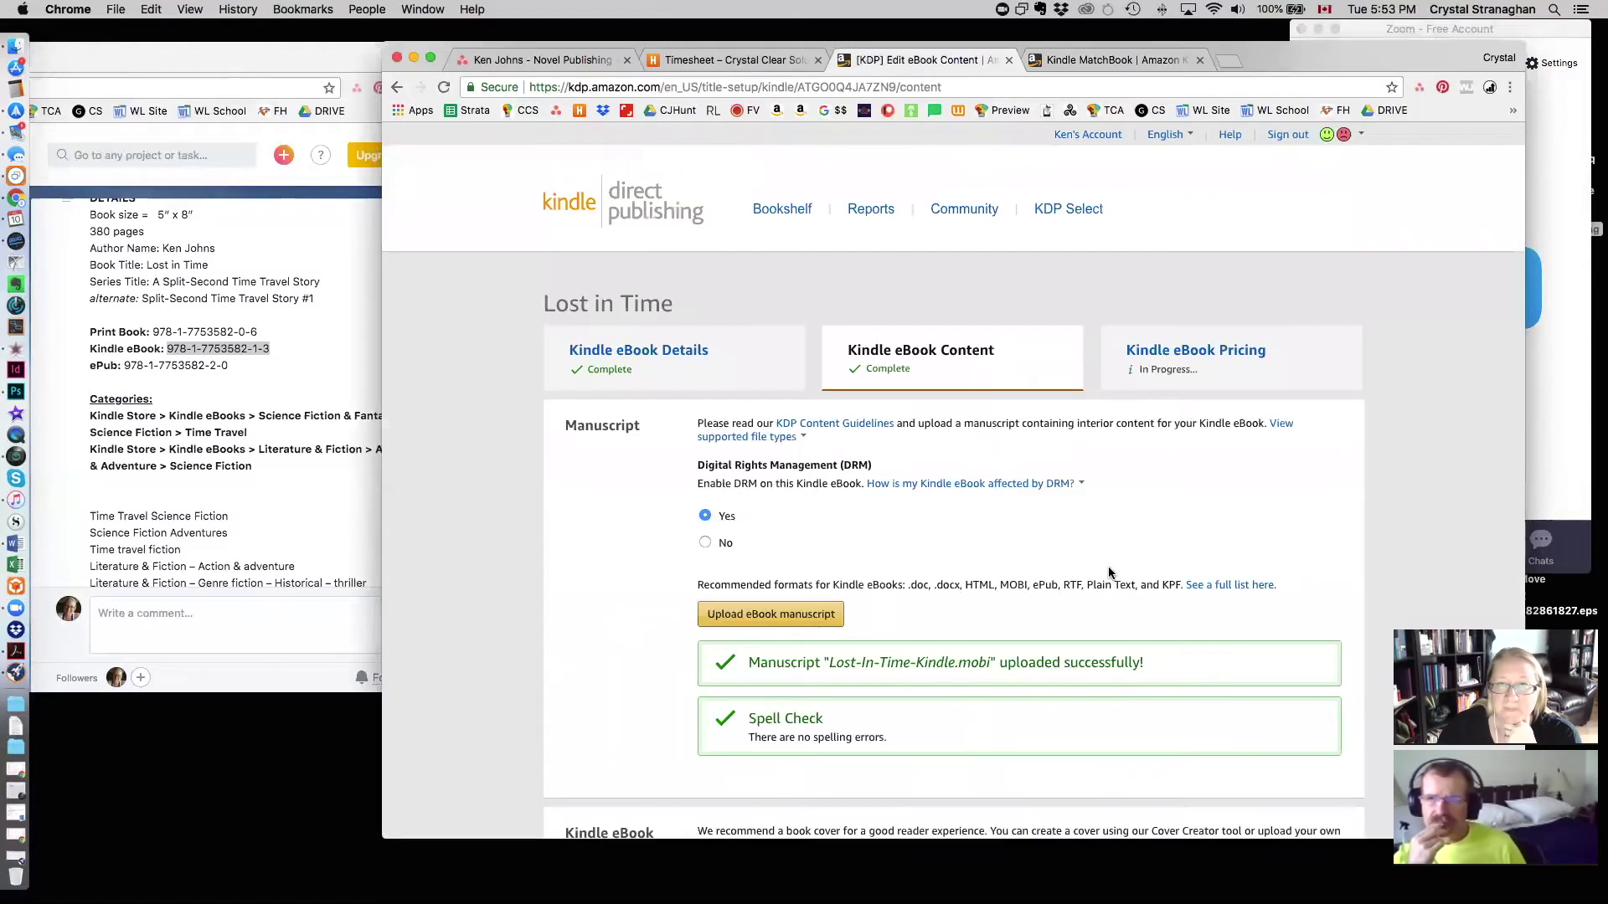
scroll(545, 546, down, 5)
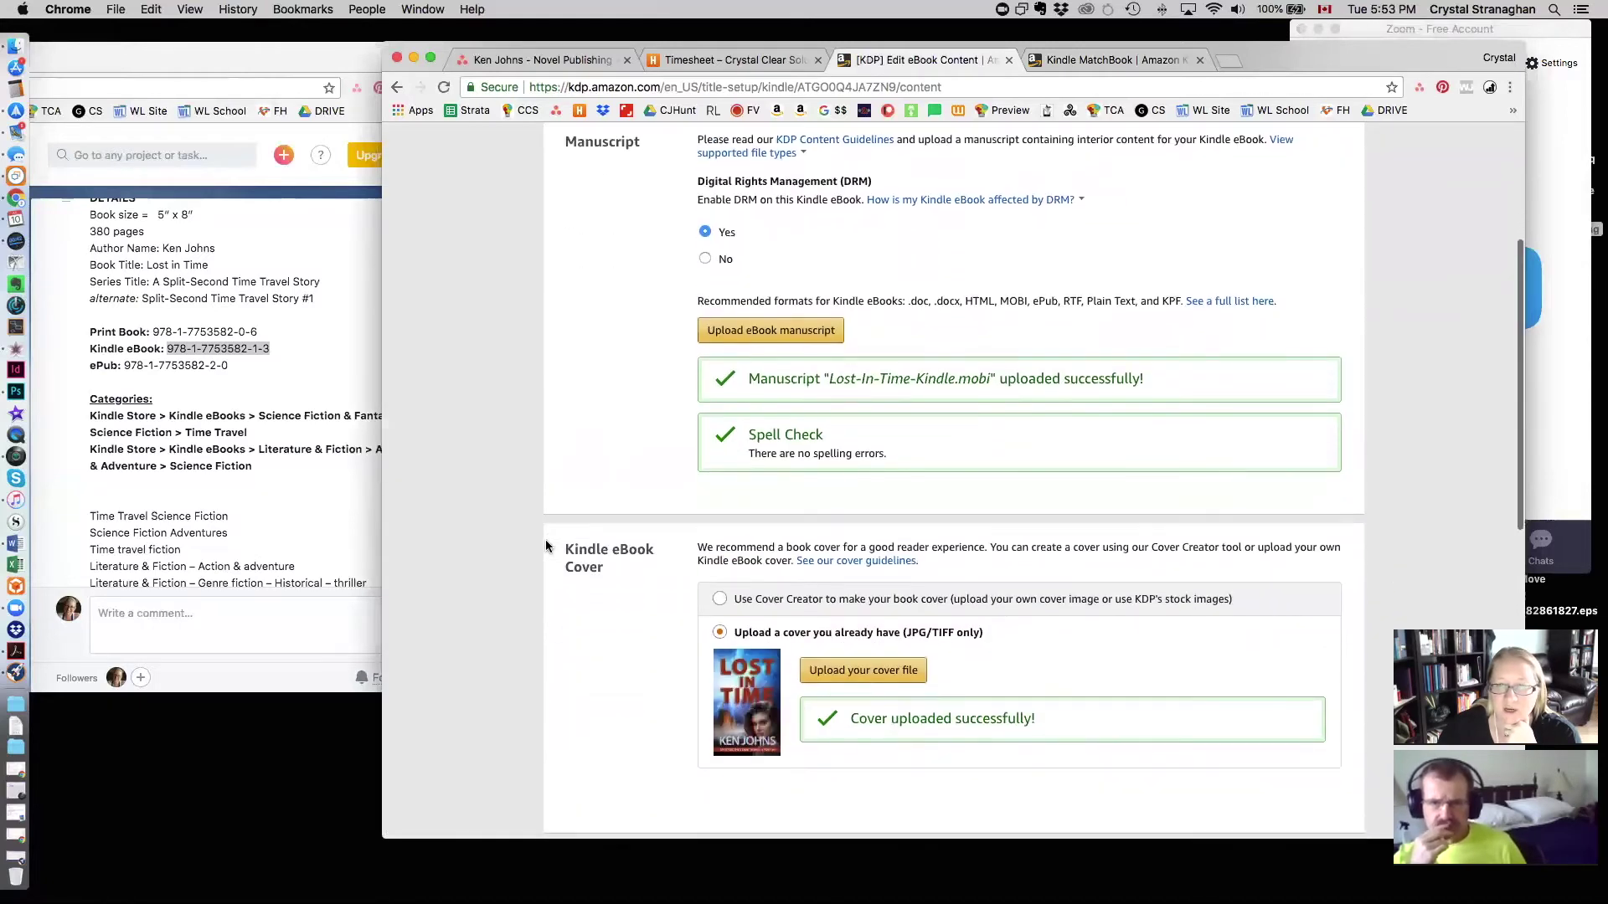
scroll(545, 546, down, 6)
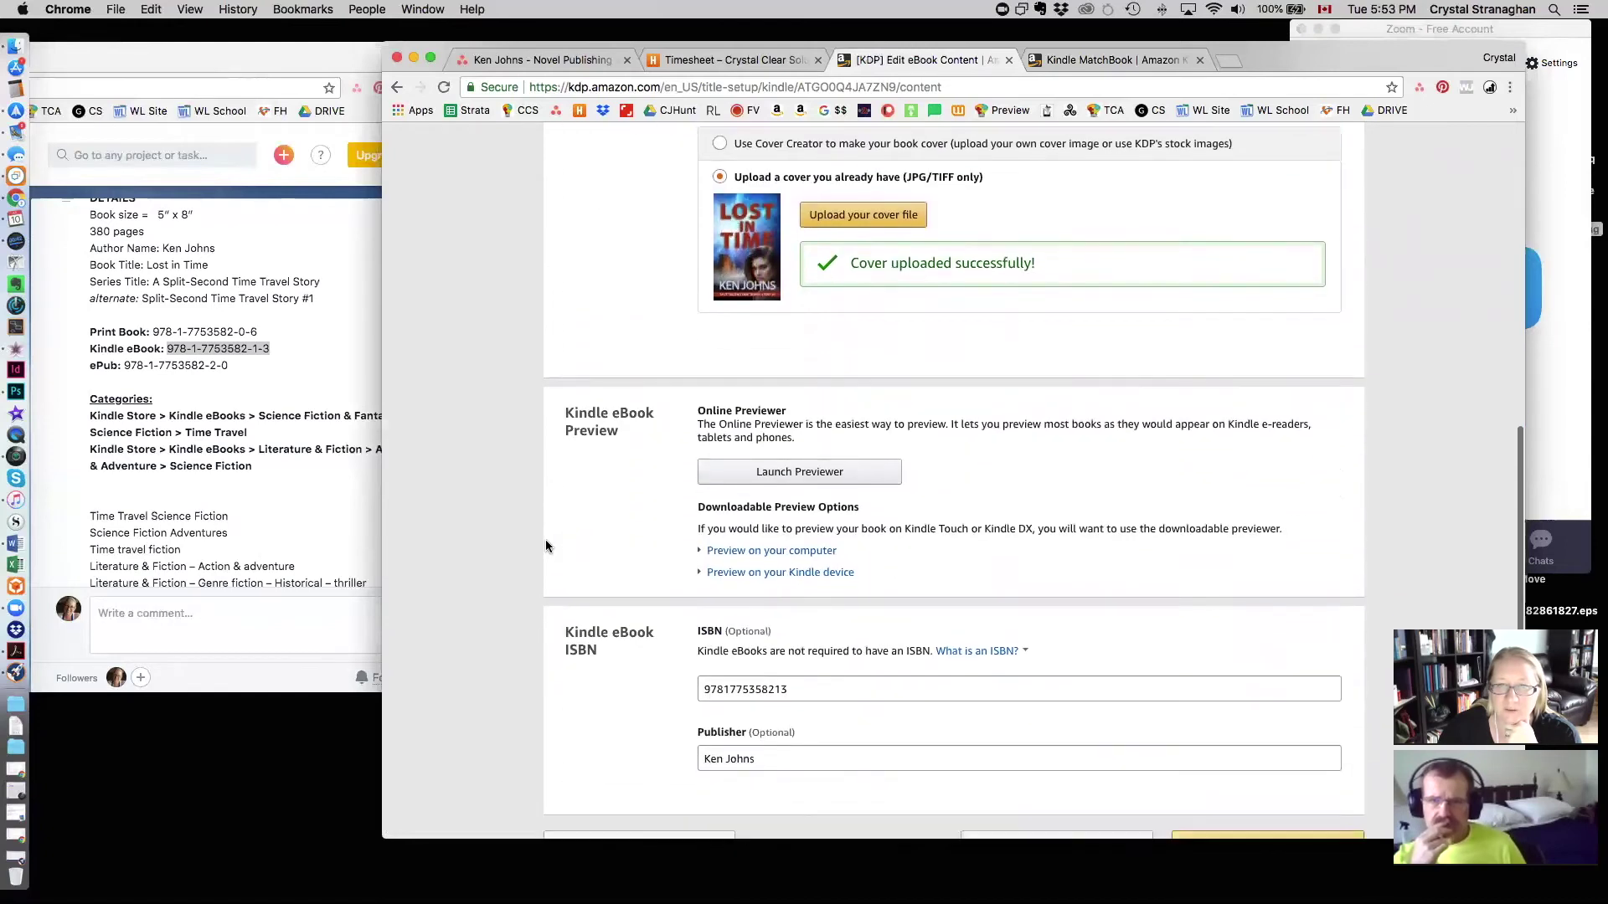
click(800, 354)
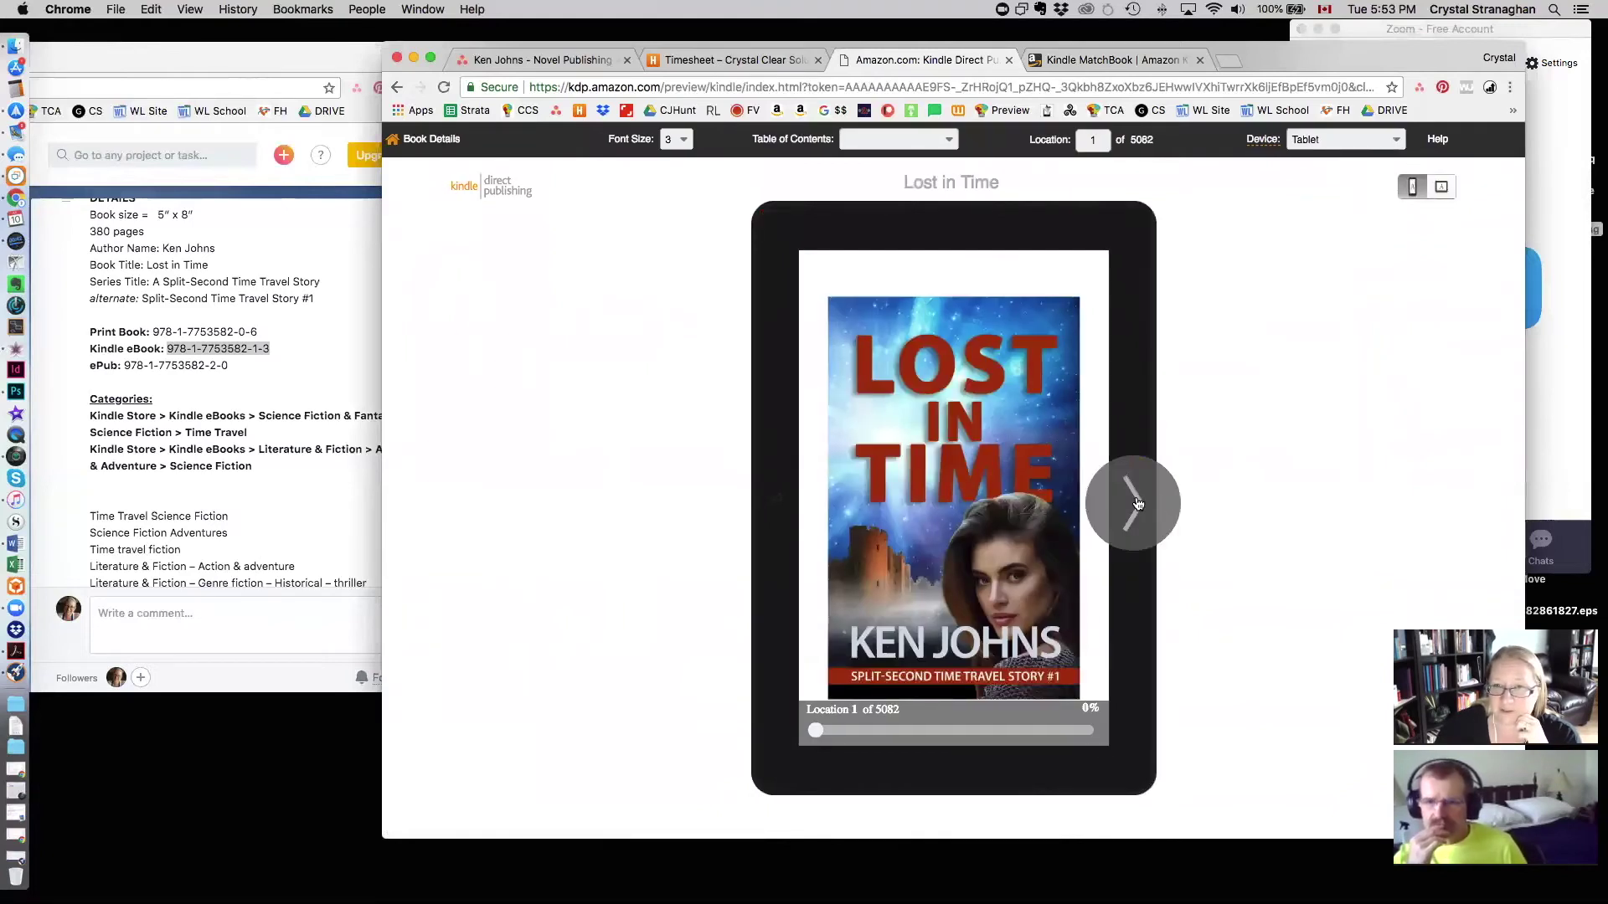
Step: Page through the book's cover, copyright page and table of contents, and follow the contents link to the Book 2 sneak peek
click(1137, 504)
click(1137, 504)
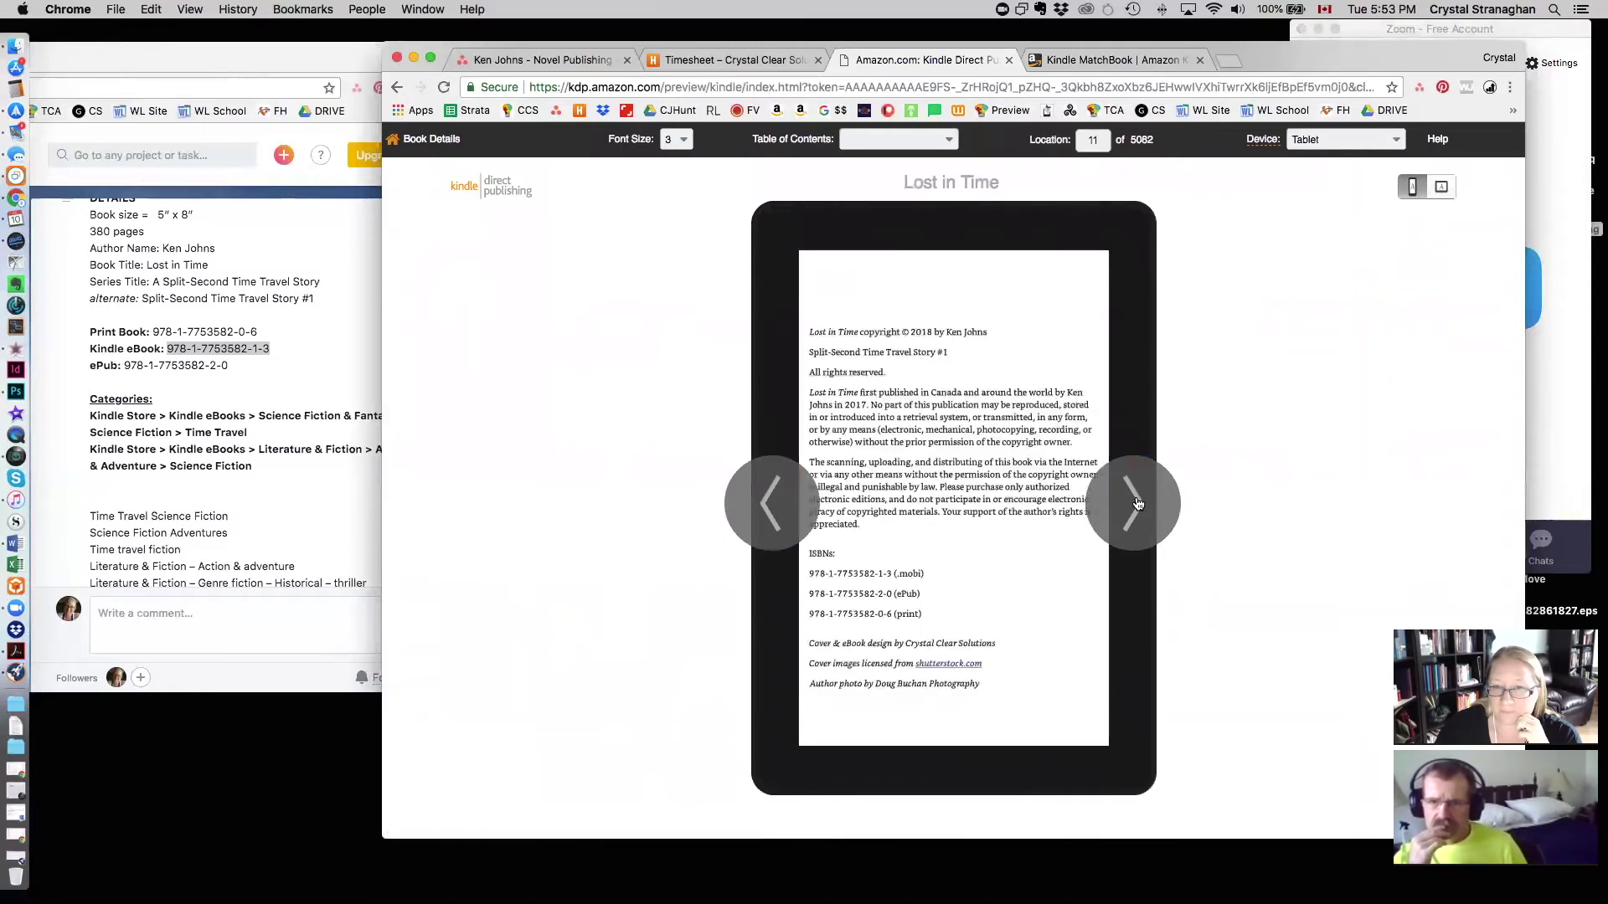
click(1137, 504)
click(1136, 504)
click(1136, 504)
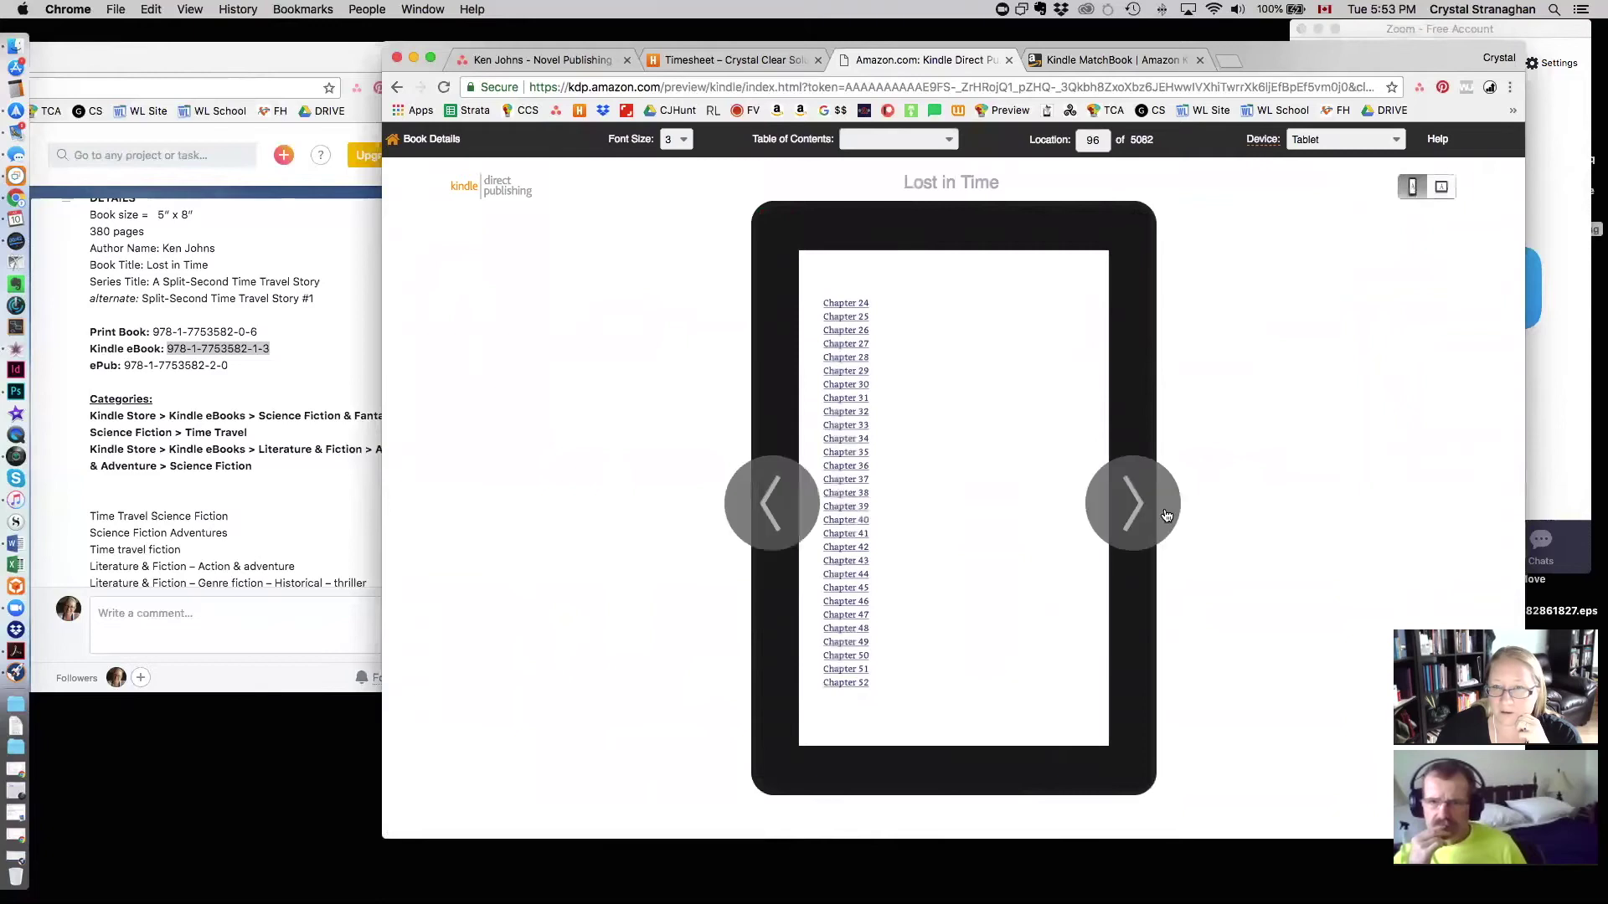
click(1167, 514)
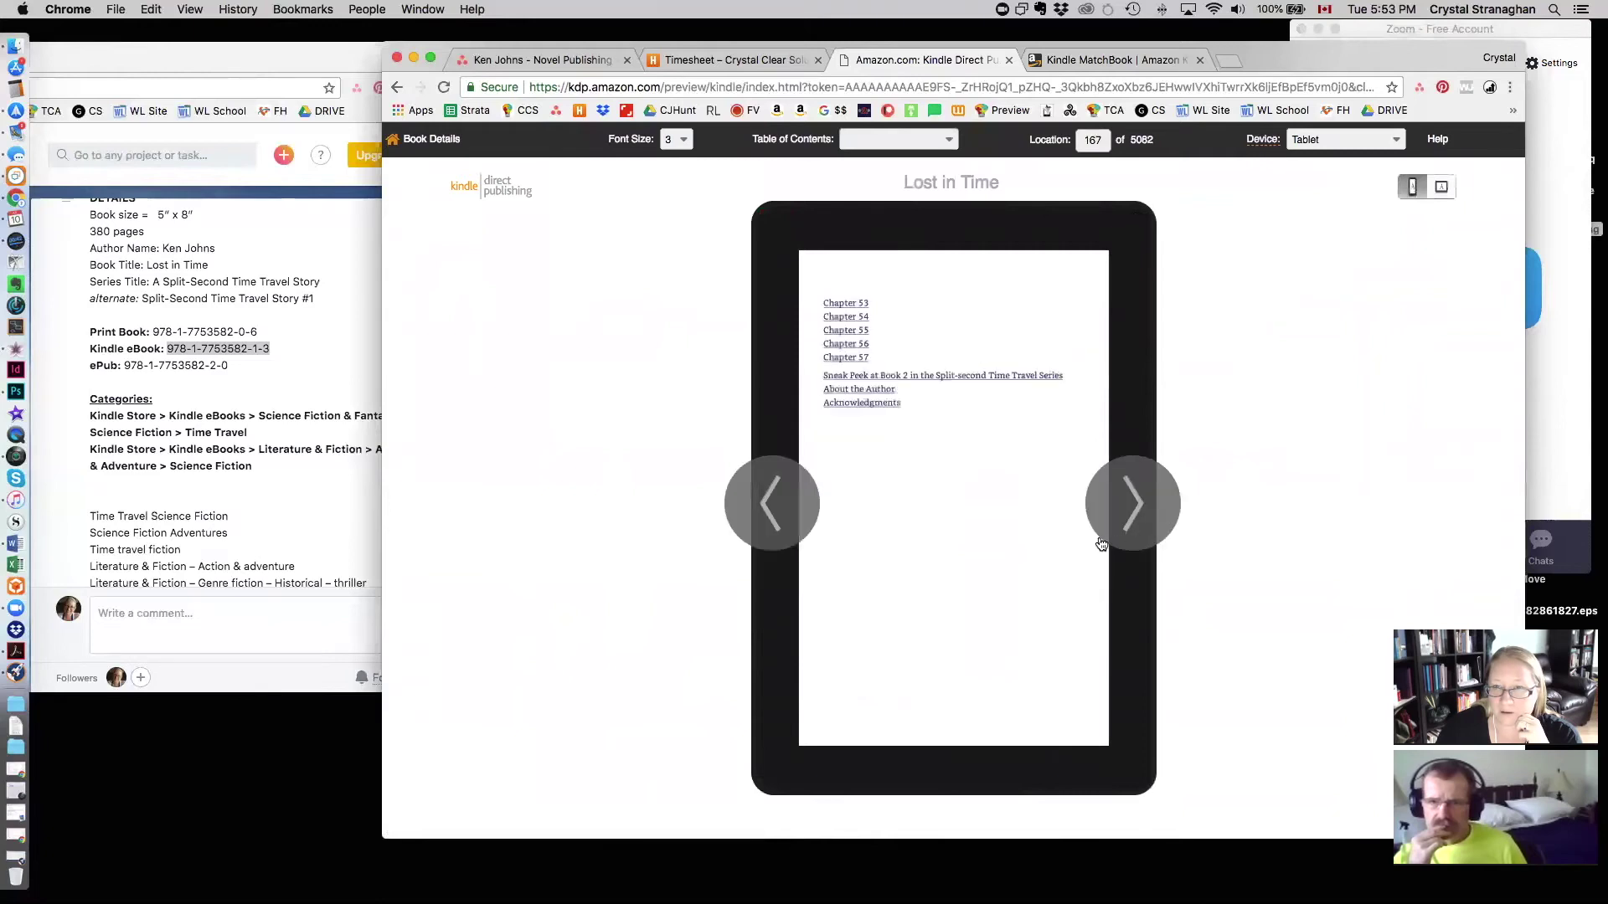
click(850, 379)
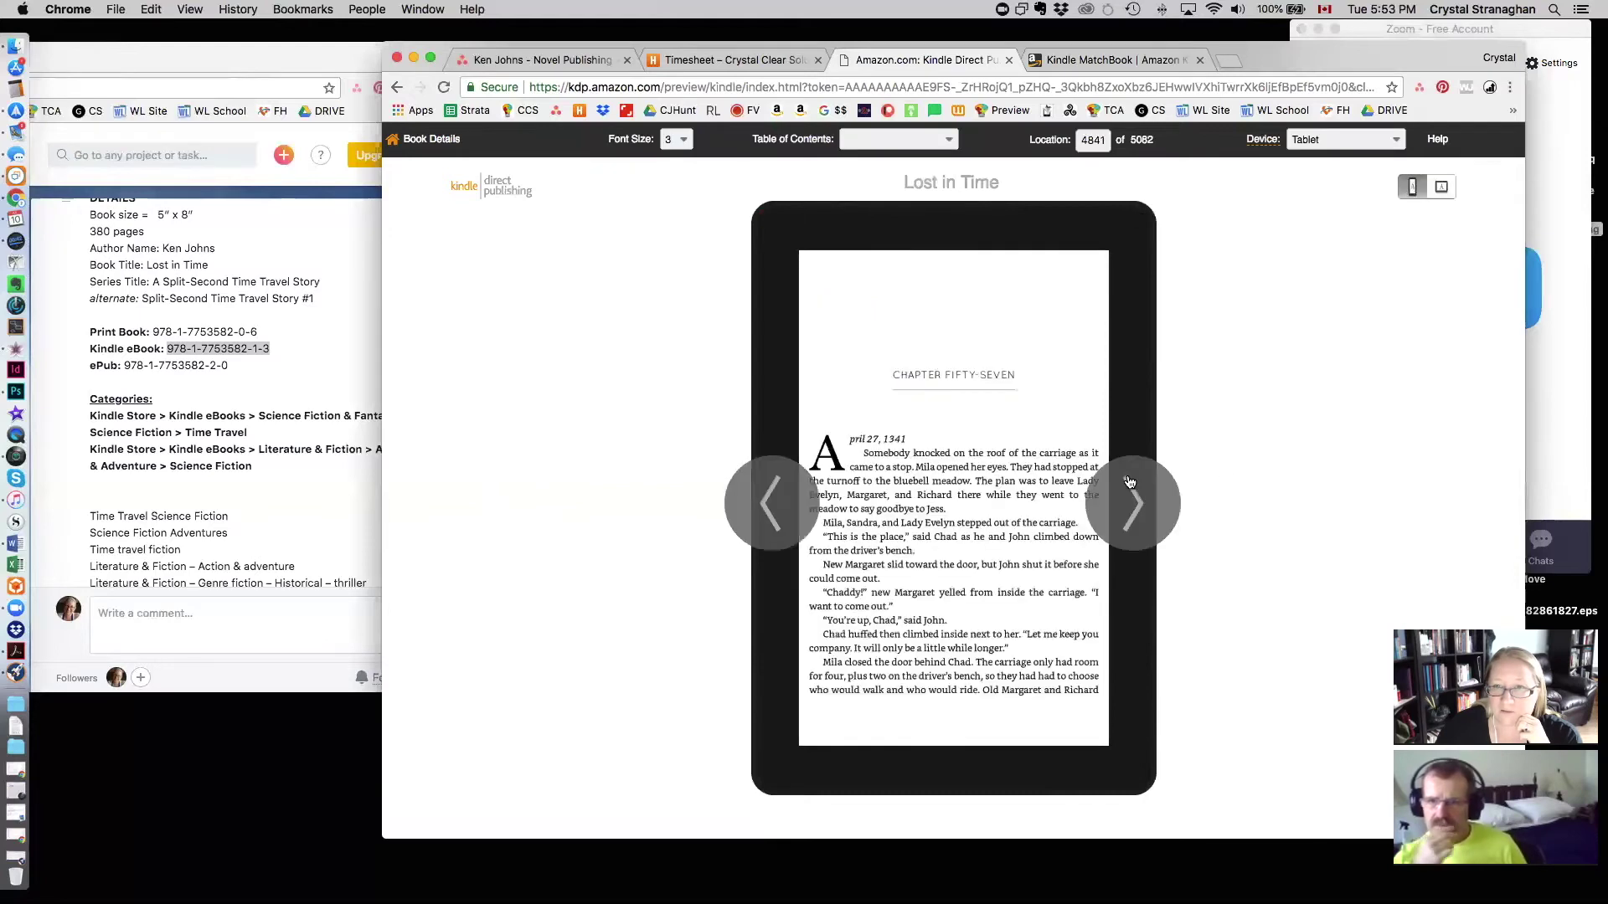
Step: Switch the preview device to Phone and page through Chapter Fifty-Seven to the review request at the story's end
click(1132, 503)
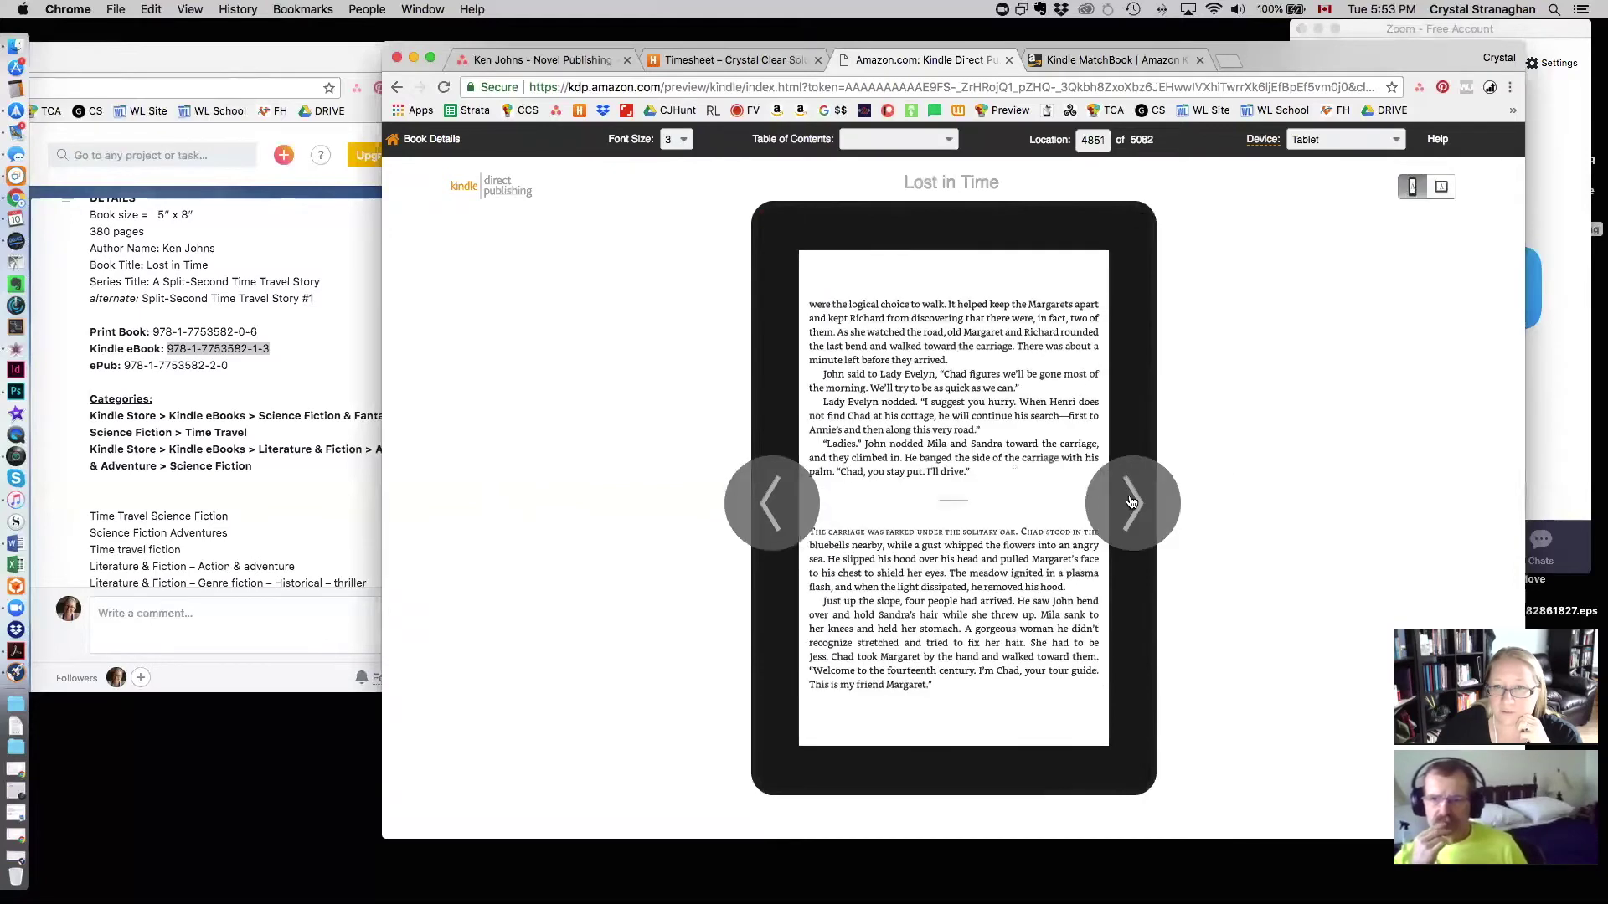
click(1326, 144)
click(1323, 159)
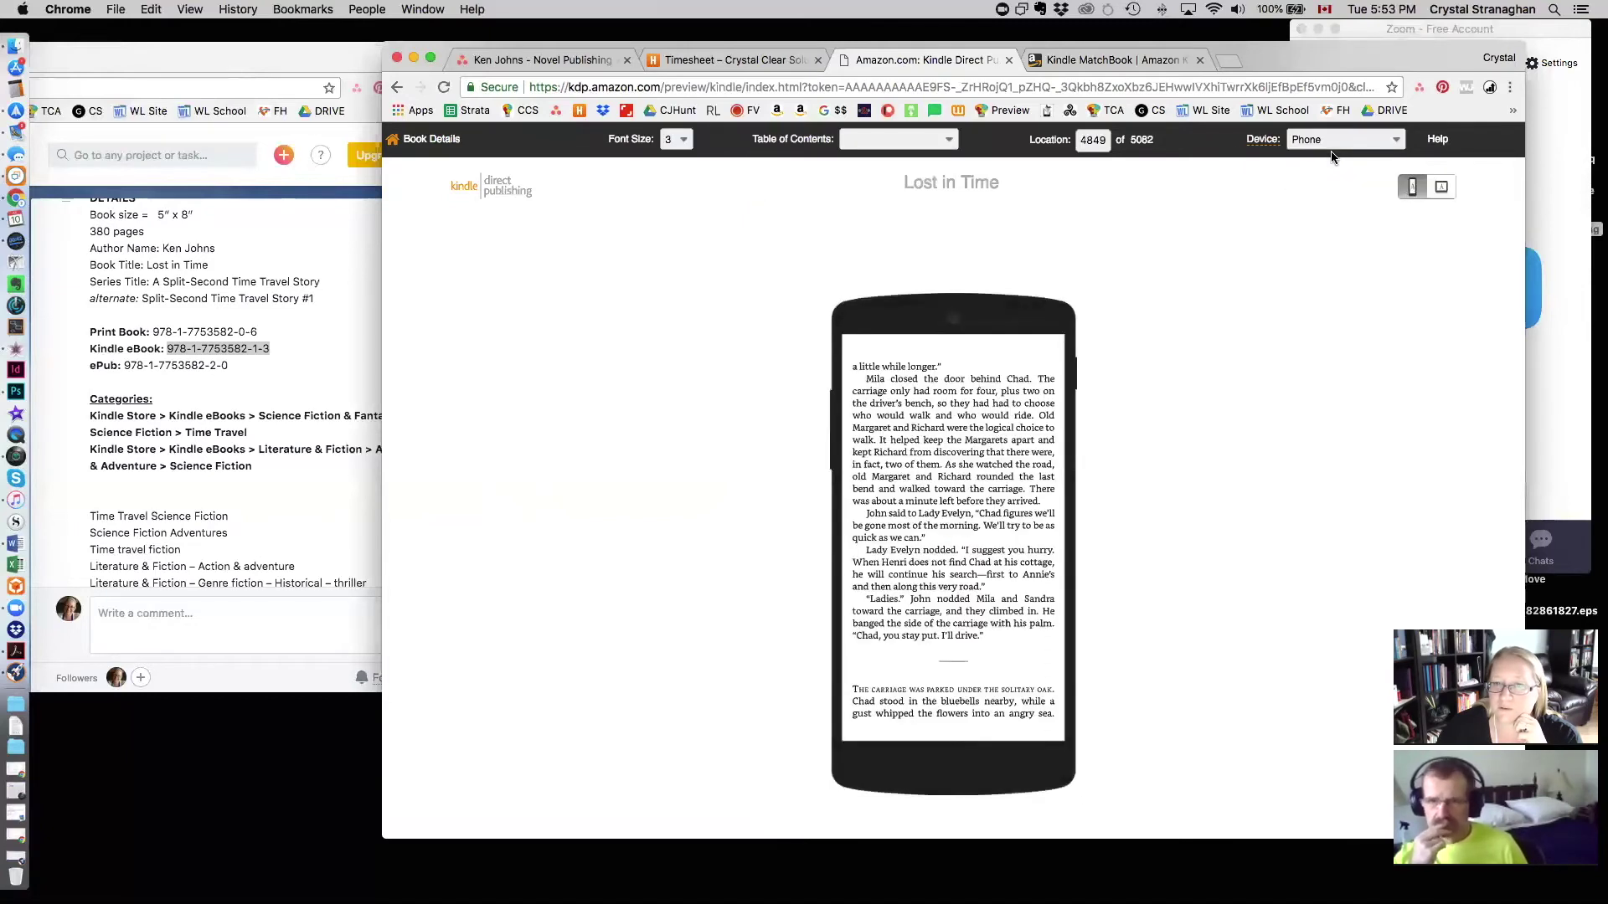
click(1064, 519)
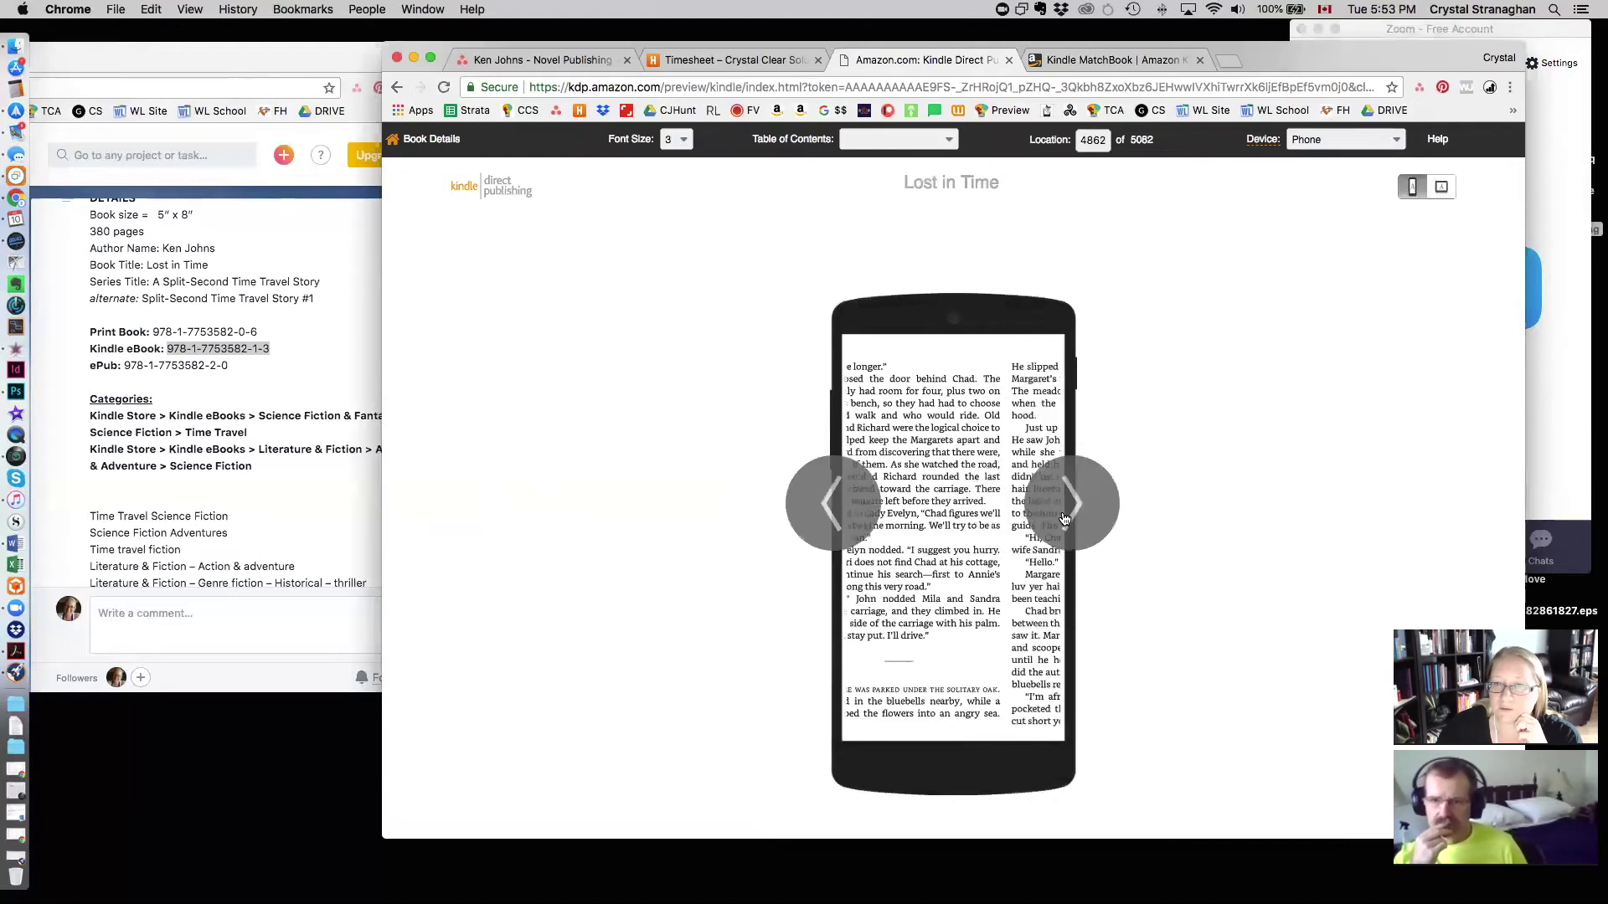
click(1064, 519)
click(1063, 520)
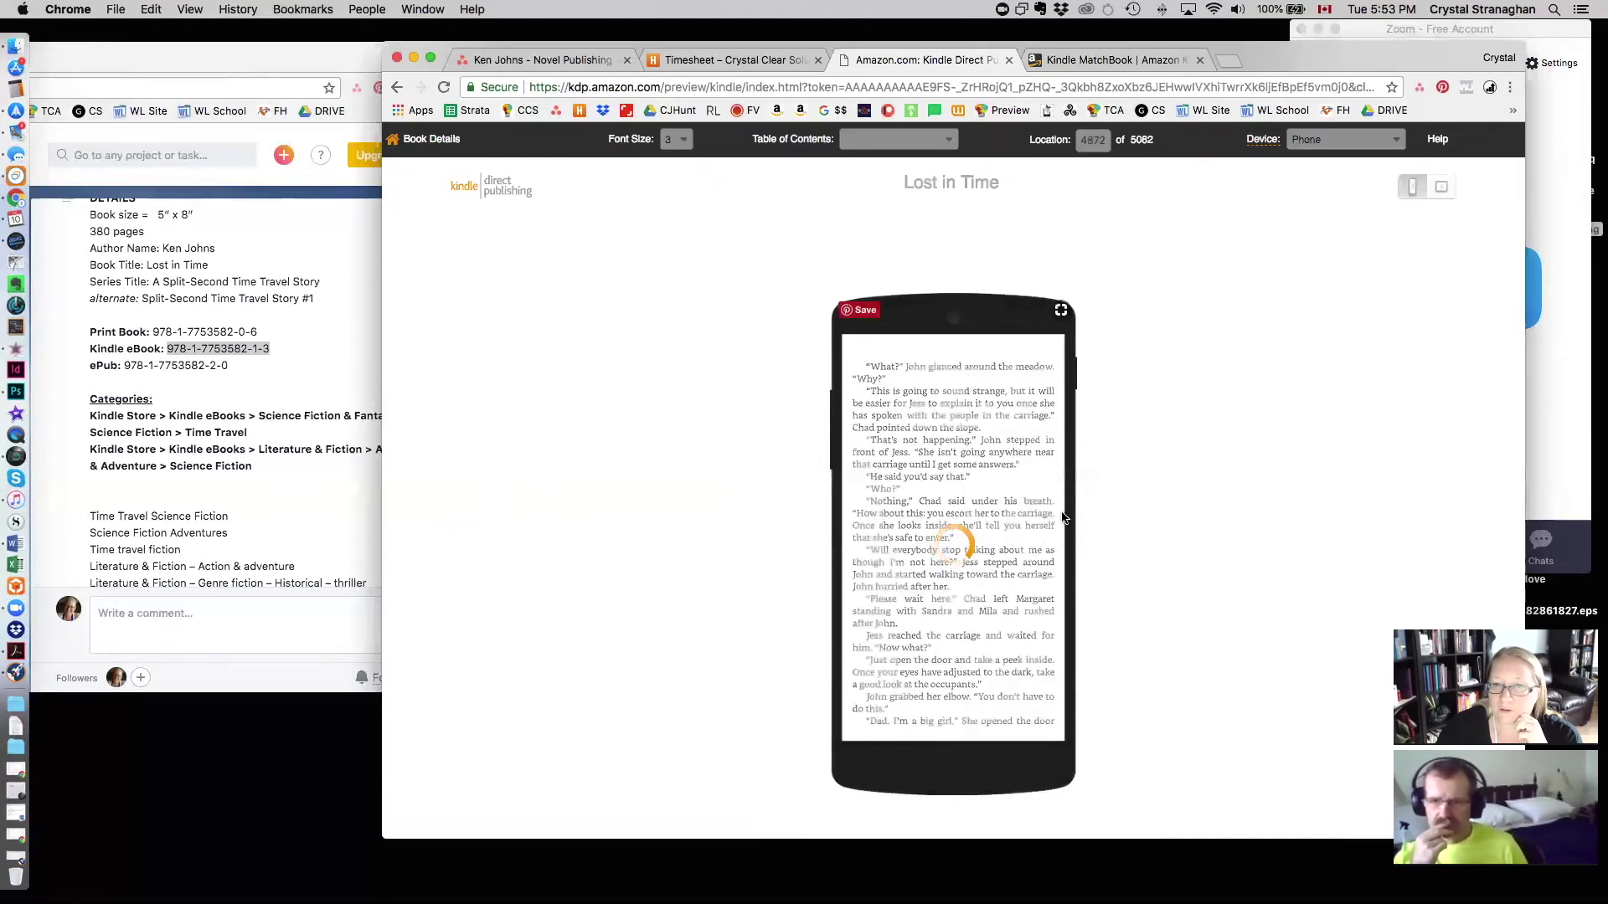
click(1064, 519)
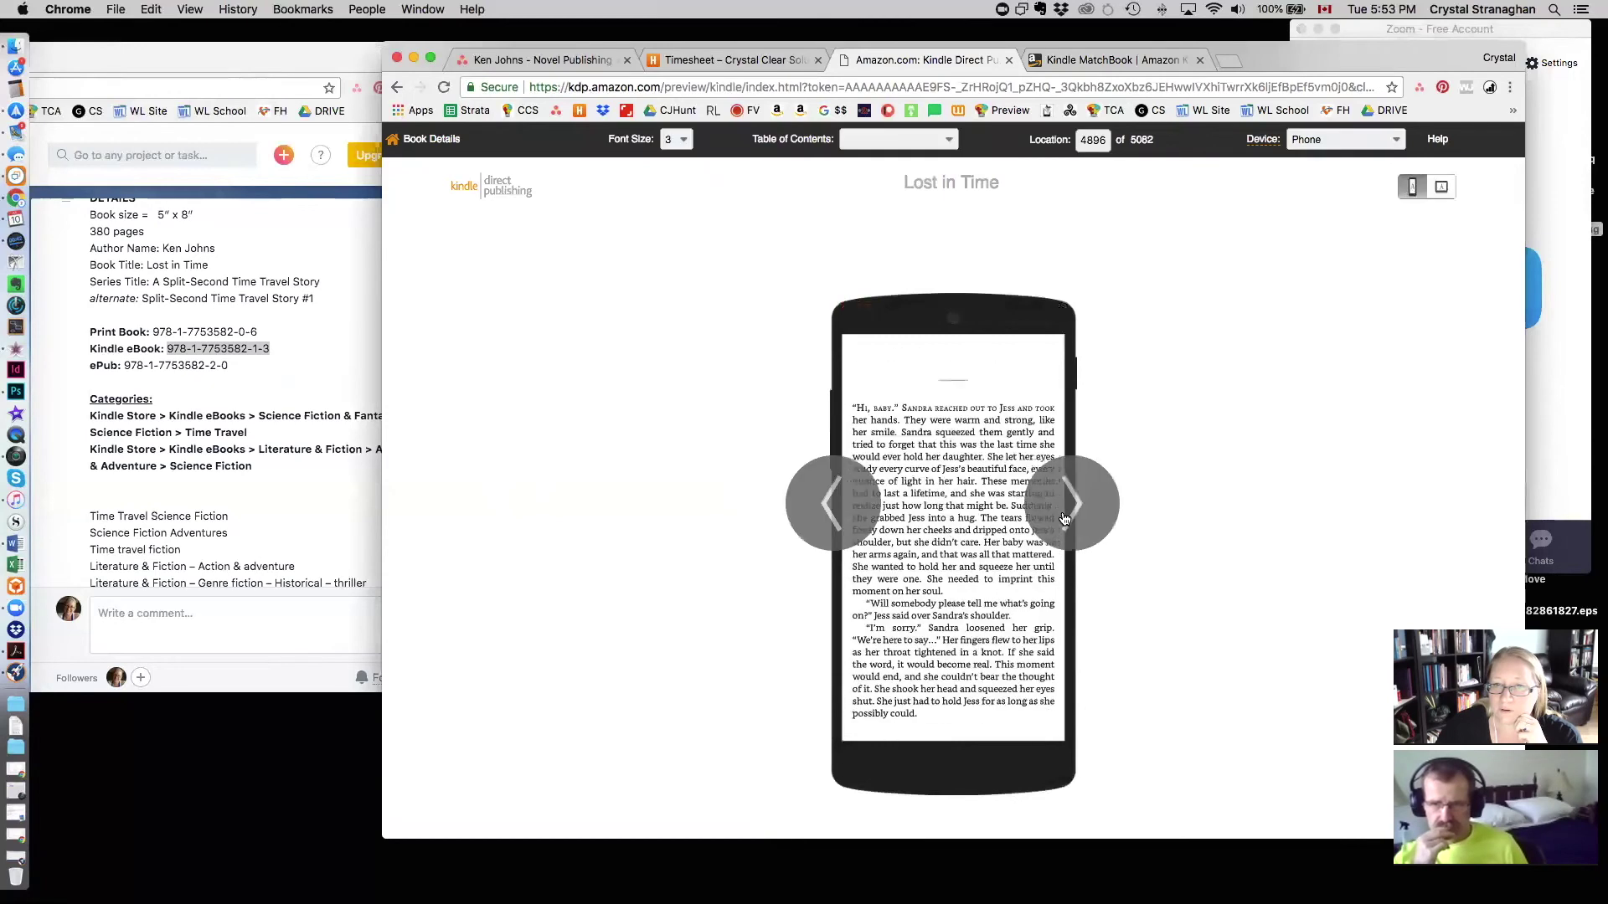
click(1063, 519)
click(1064, 519)
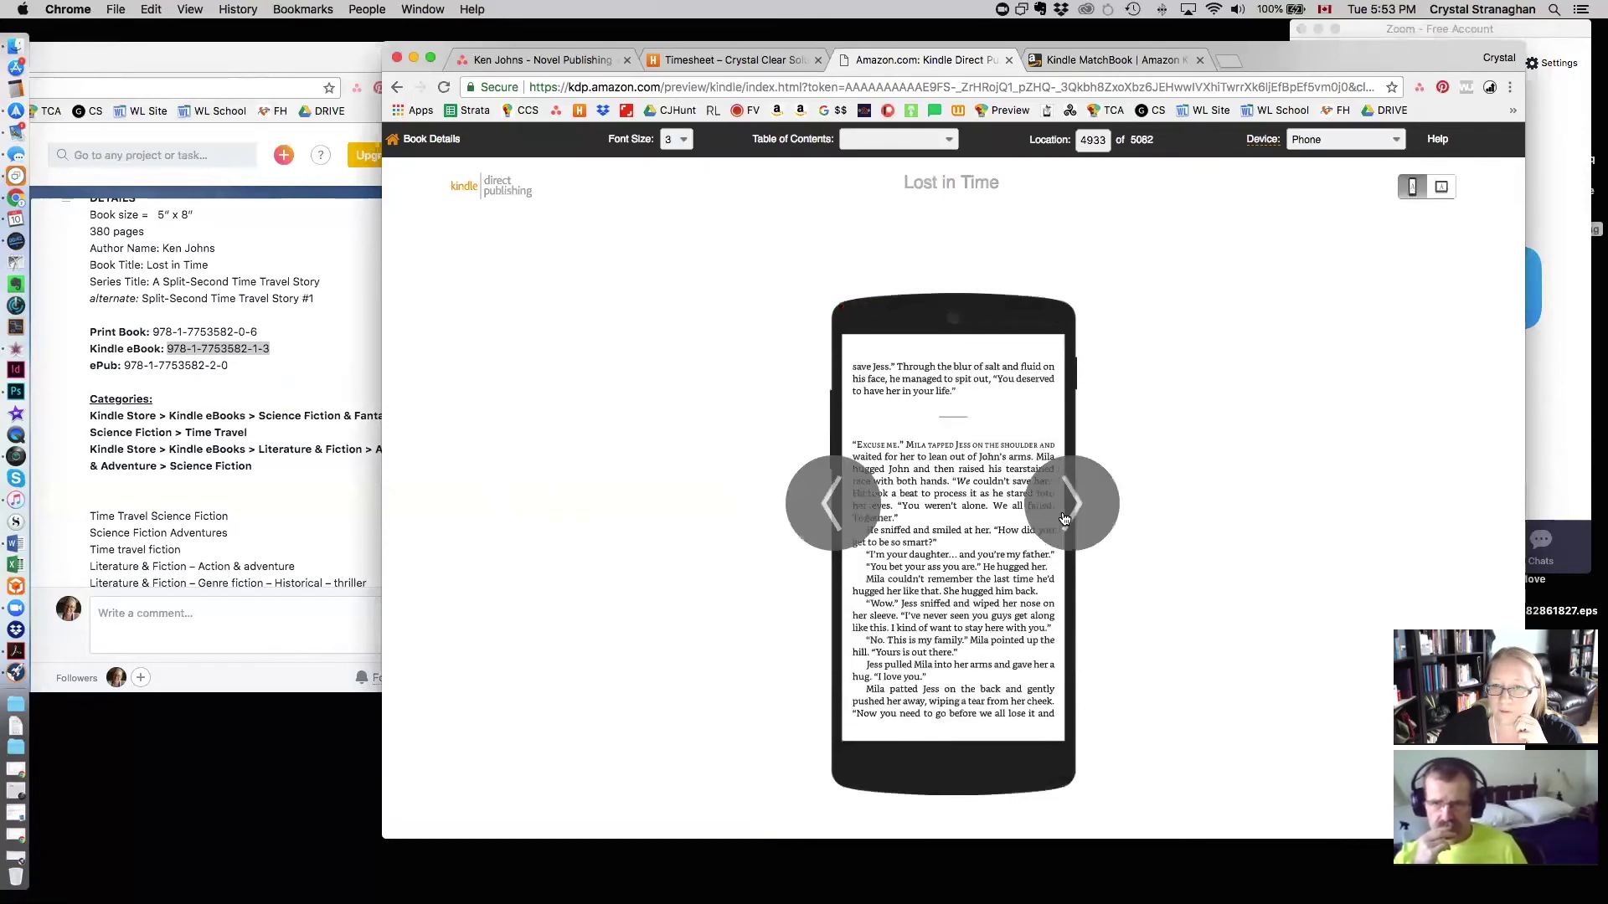
click(1064, 519)
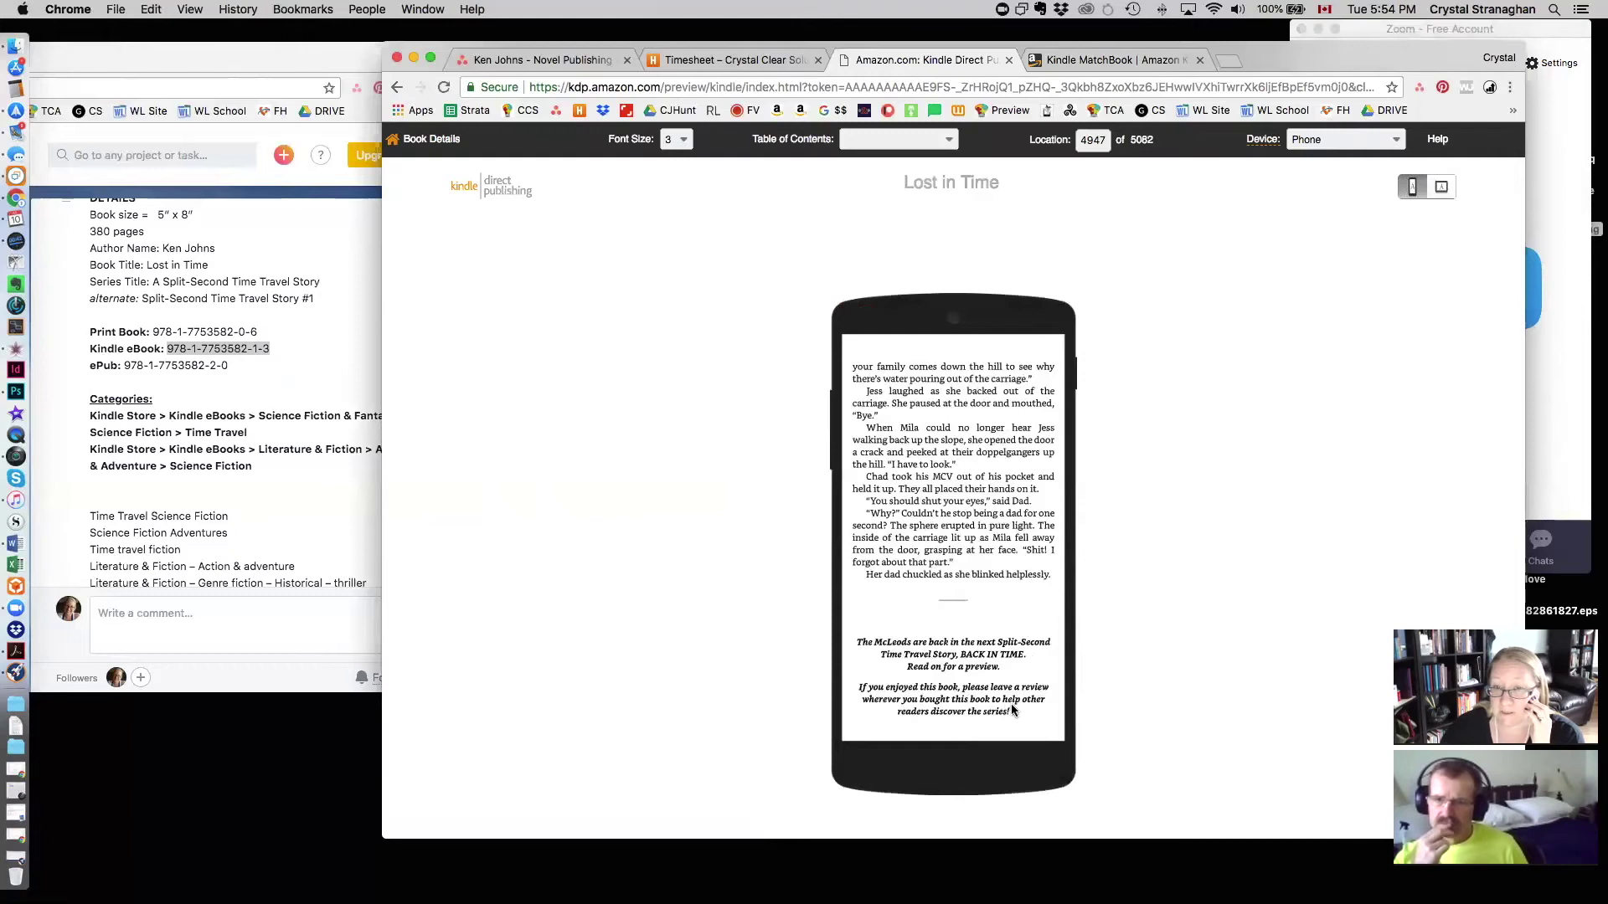
Step: Page through the Book 2 sneak peek in the phone preview up to the About the Author page
click(1069, 511)
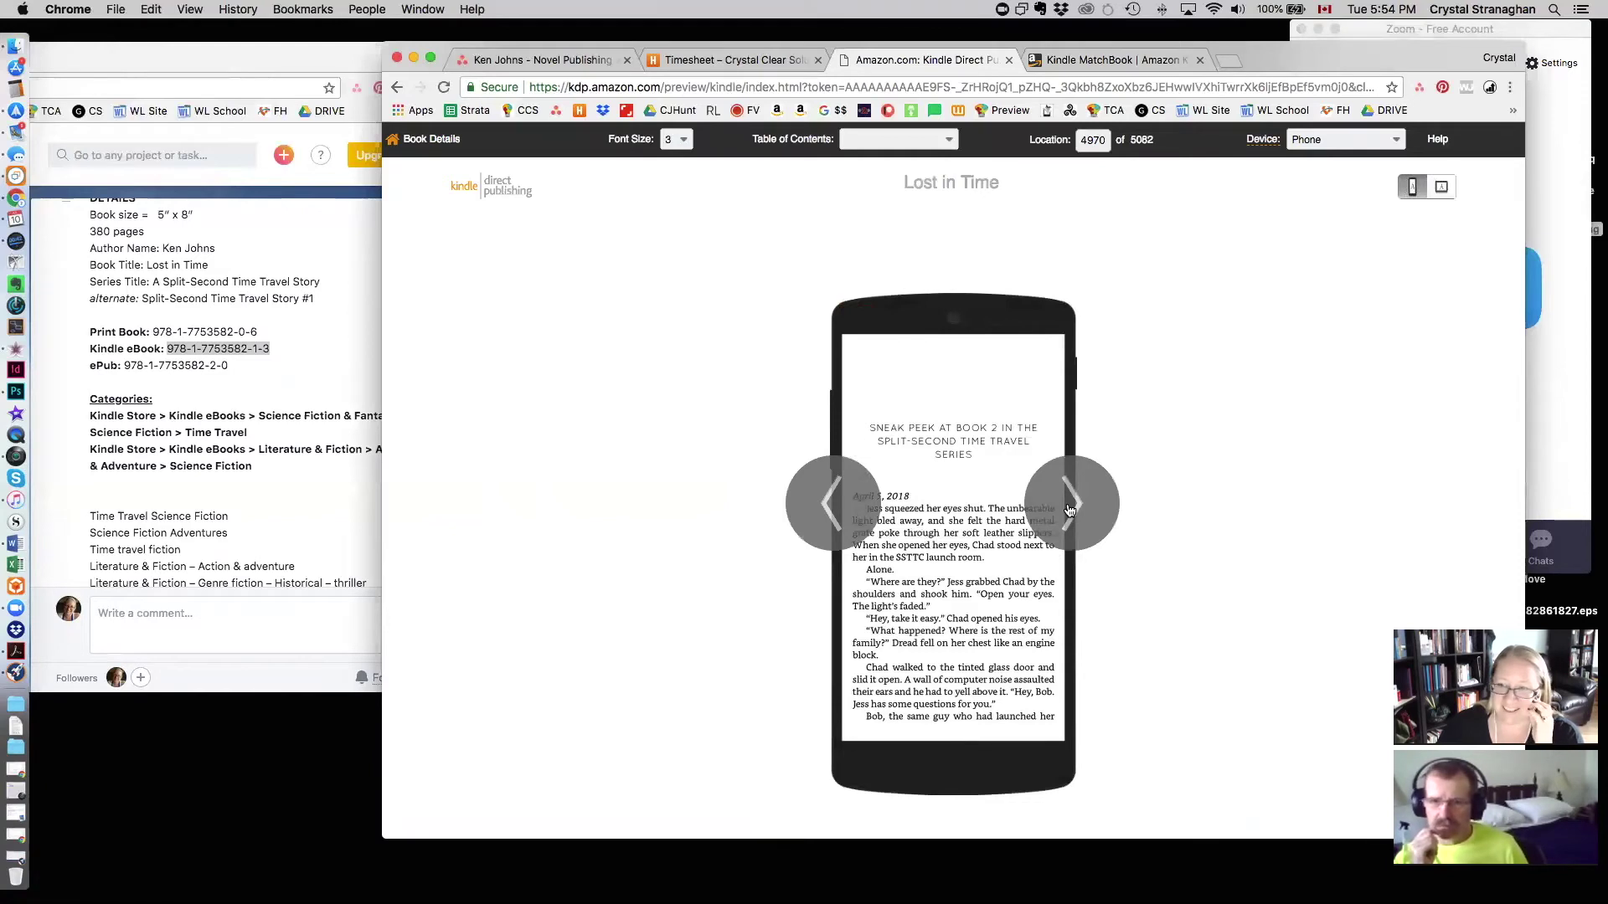
click(1070, 510)
click(1069, 510)
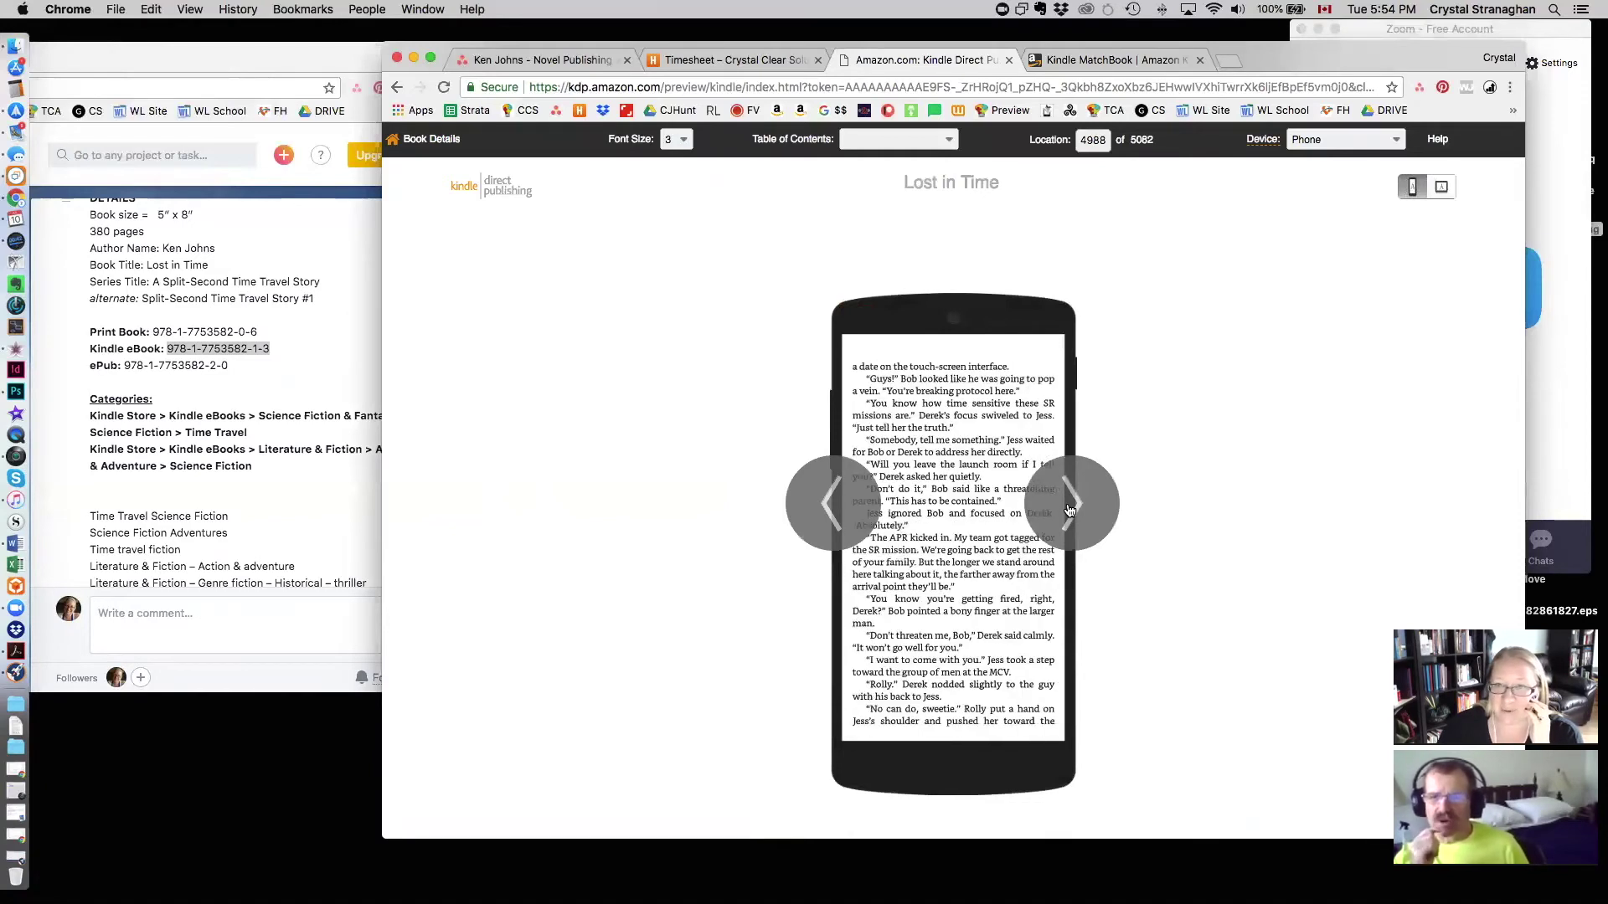
click(1076, 516)
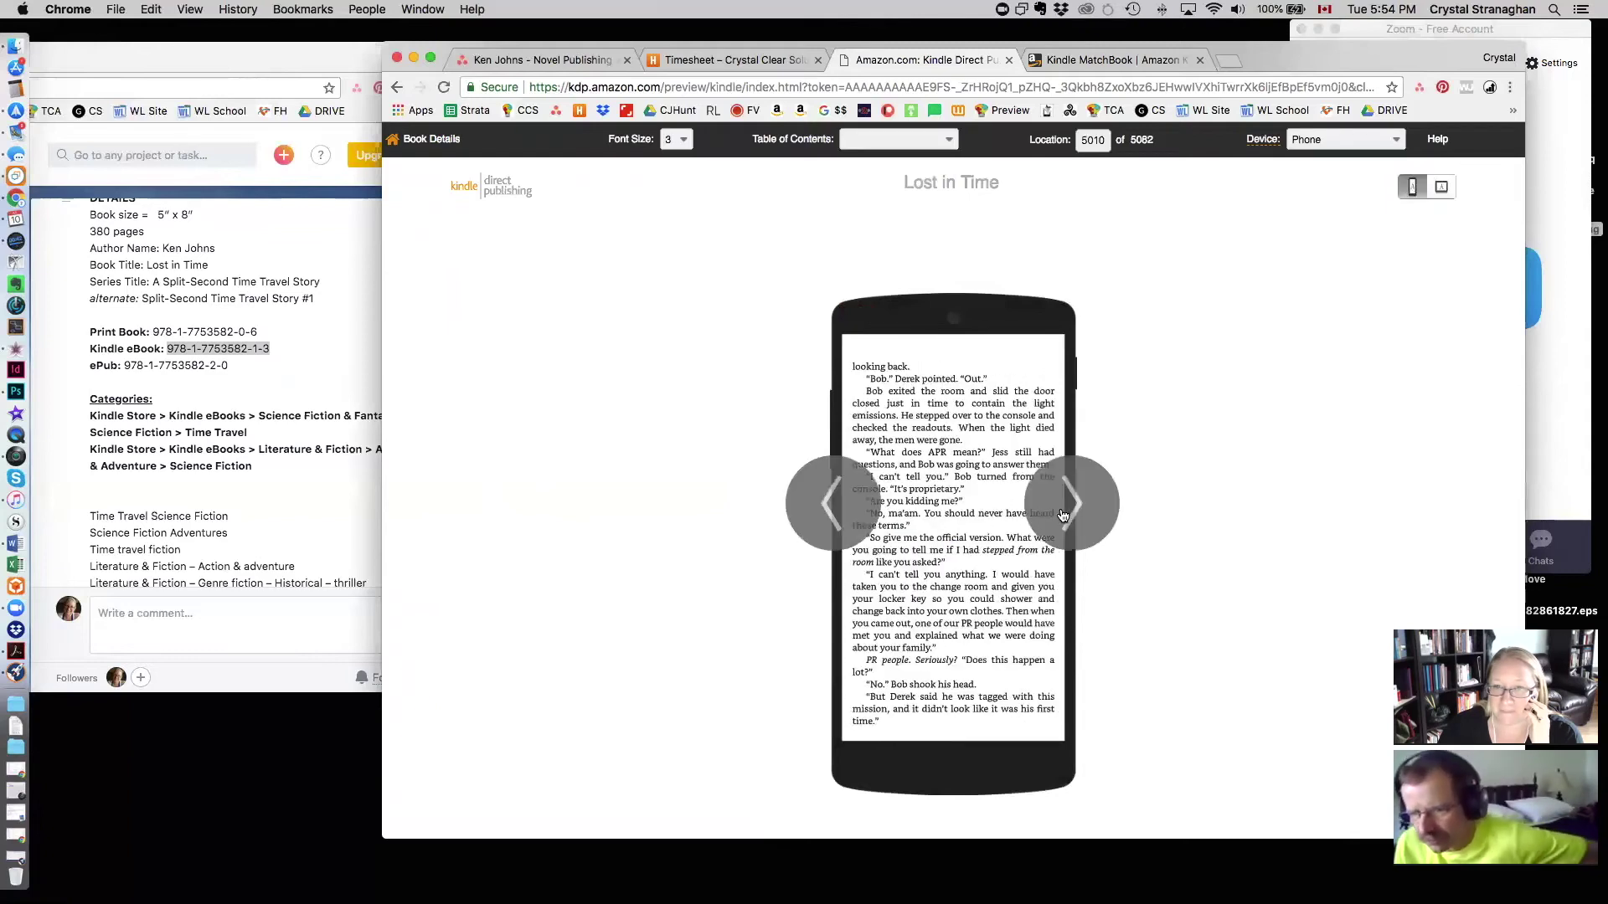
click(1065, 517)
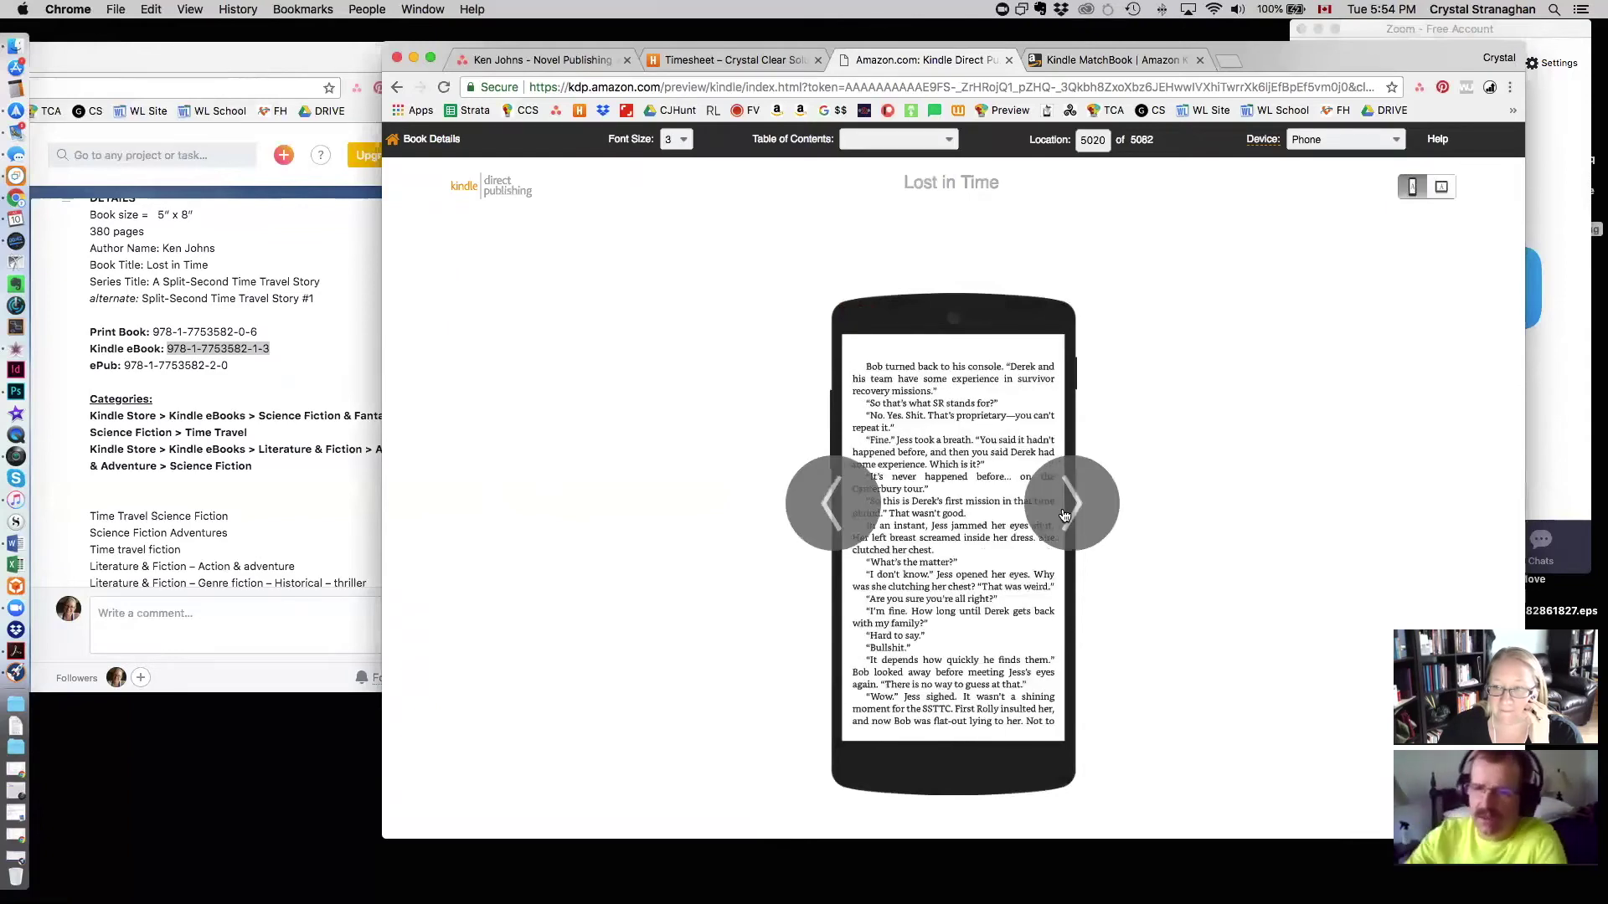
click(1066, 517)
click(1065, 516)
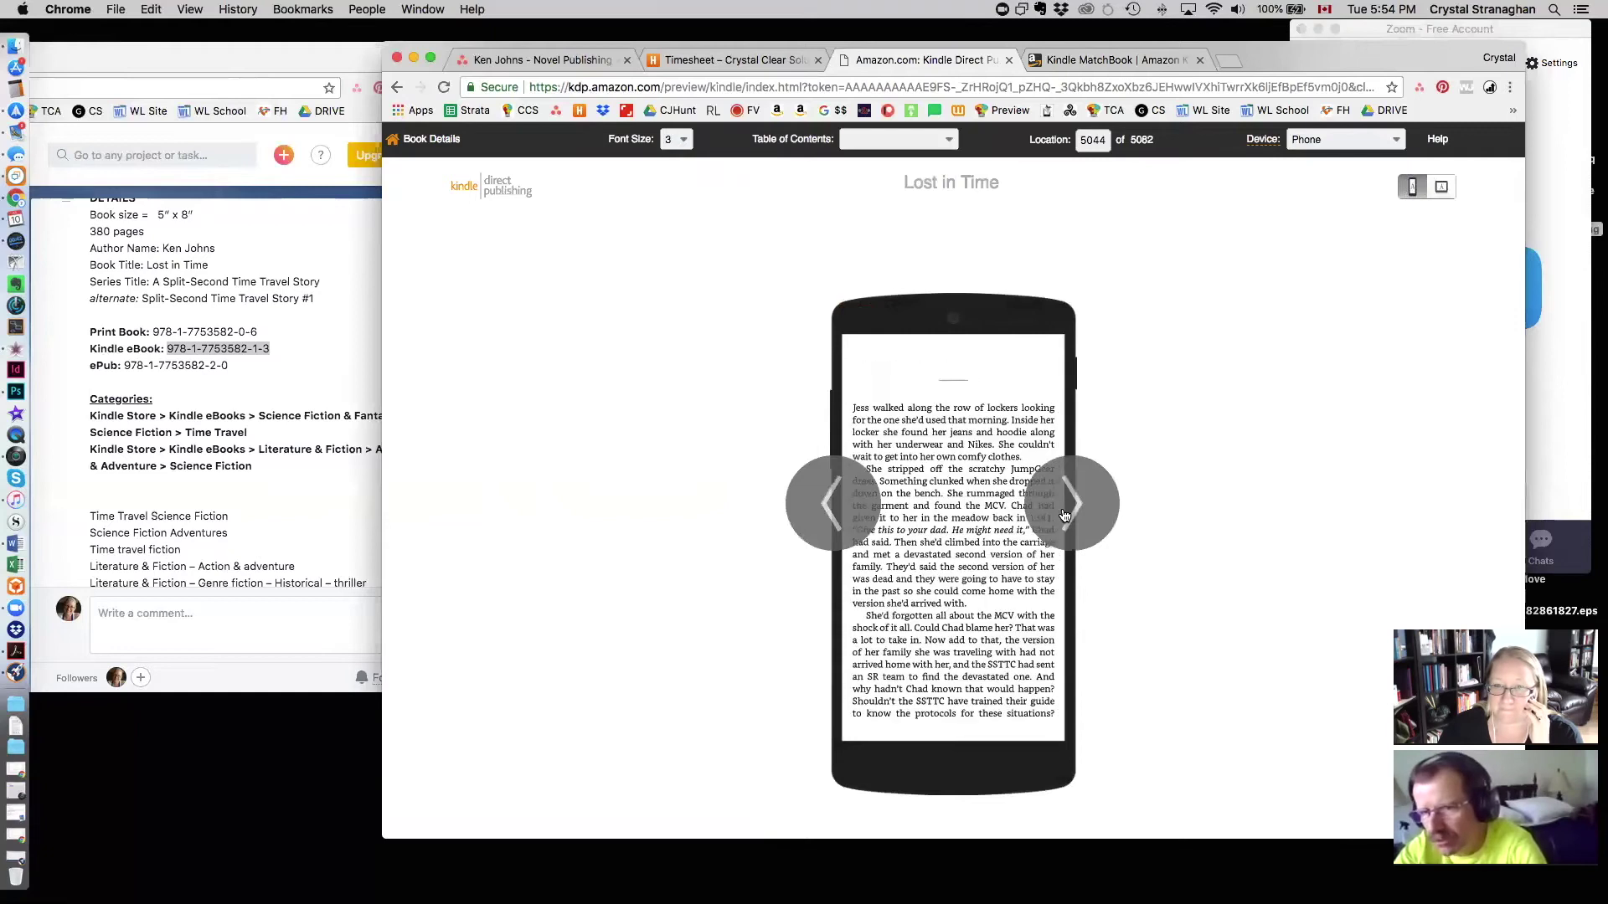
click(1065, 517)
click(1065, 517)
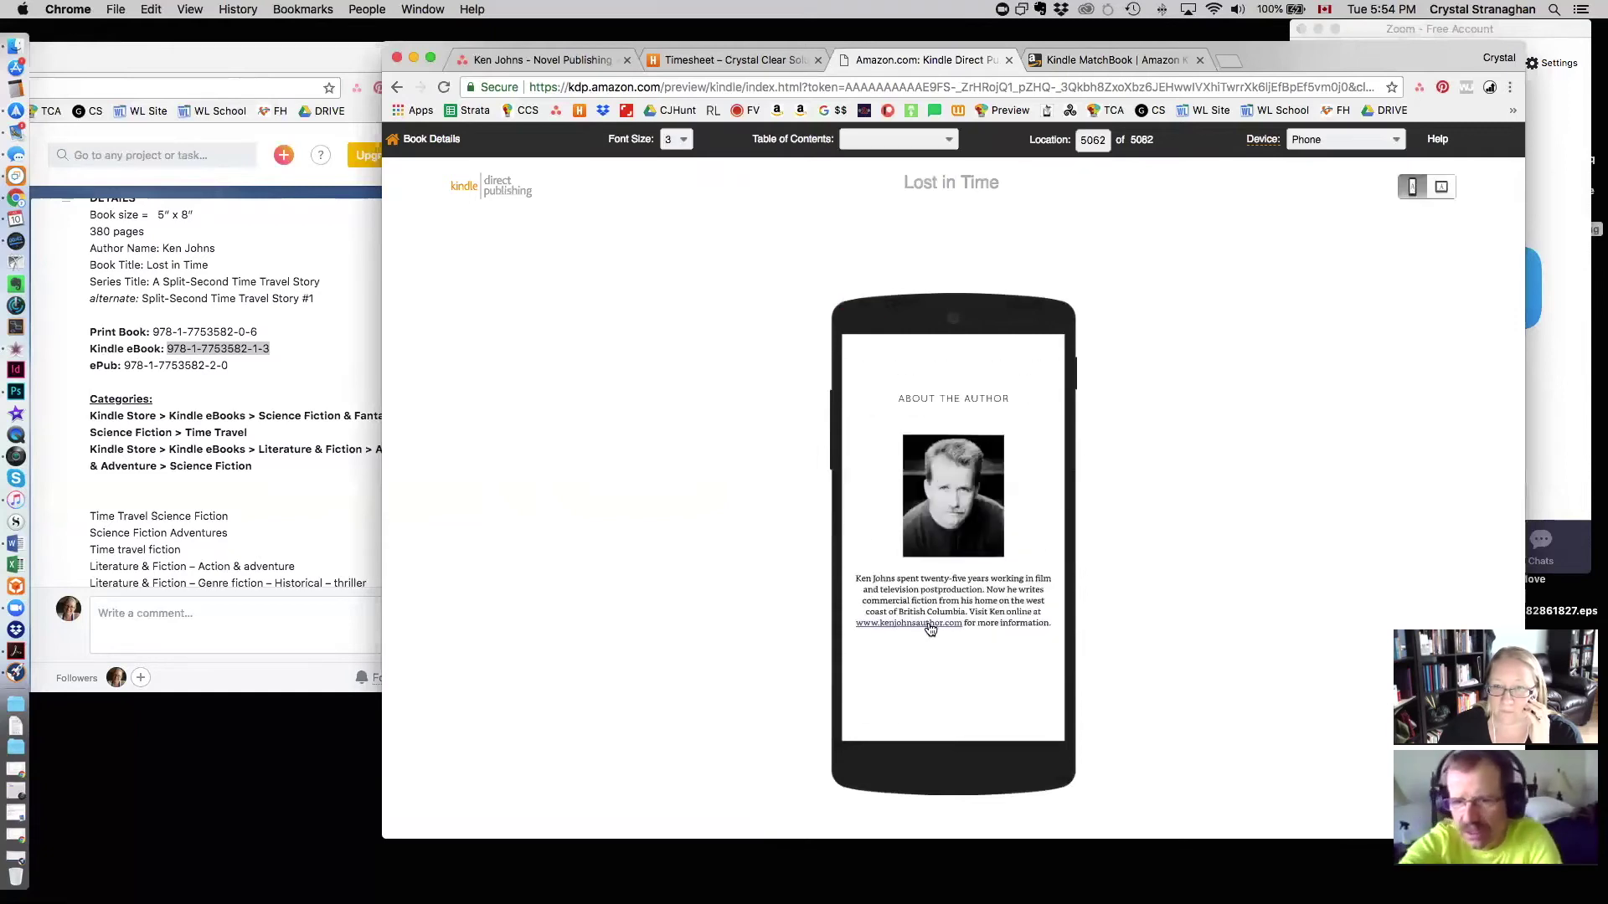
Step: Test the author website link, close the opened site, and check the Acknowledgments page before returning to About the Author
click(928, 624)
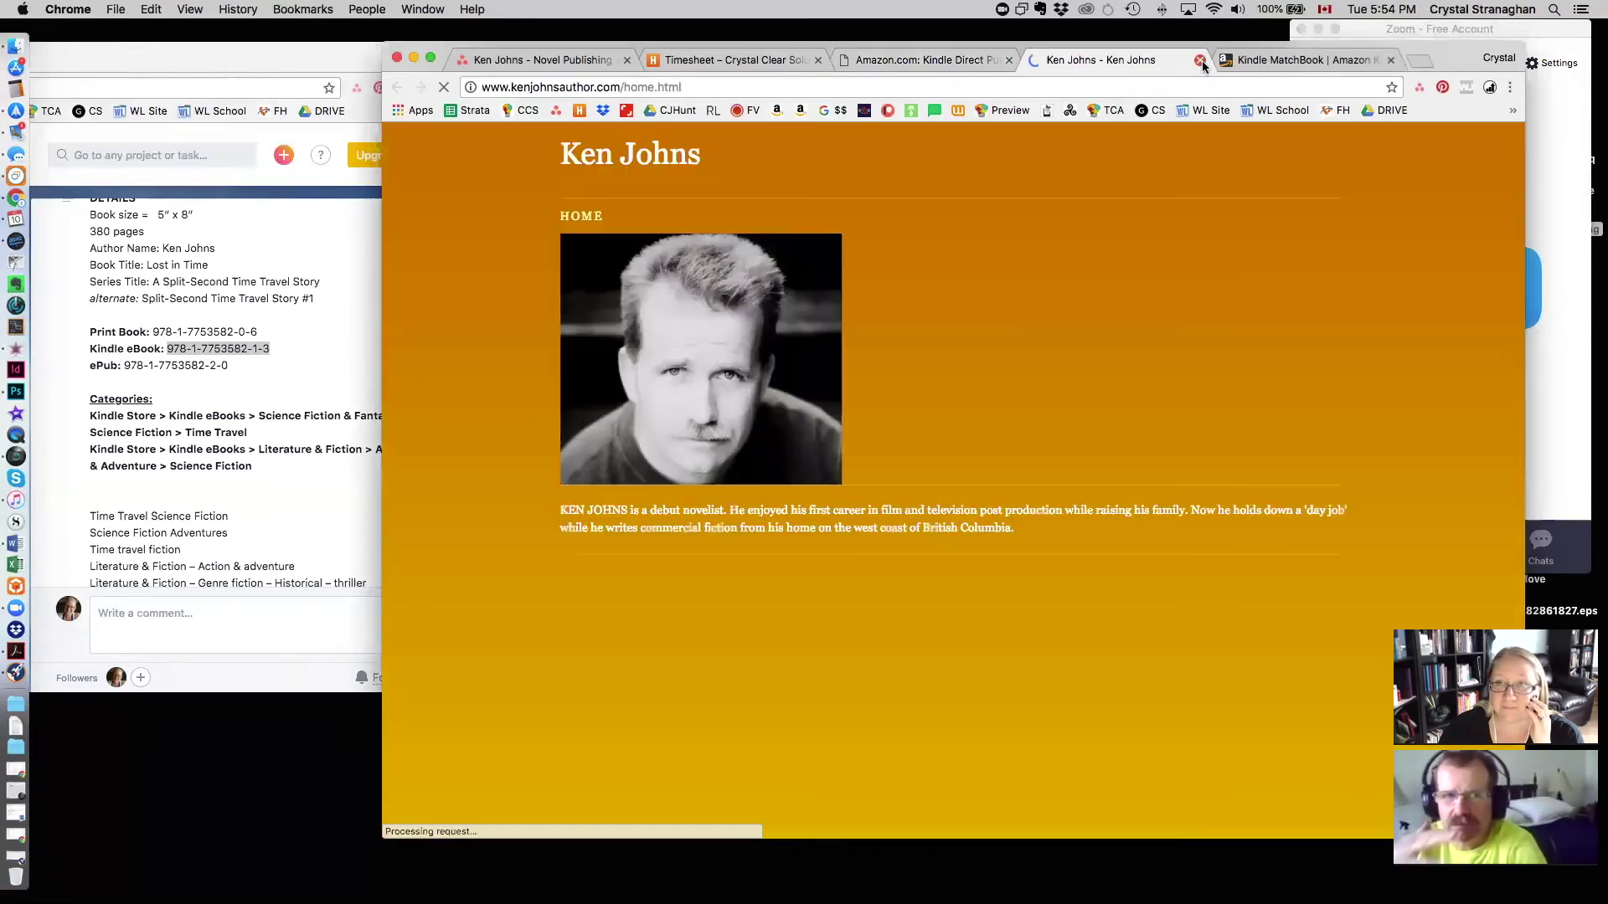
click(1200, 60)
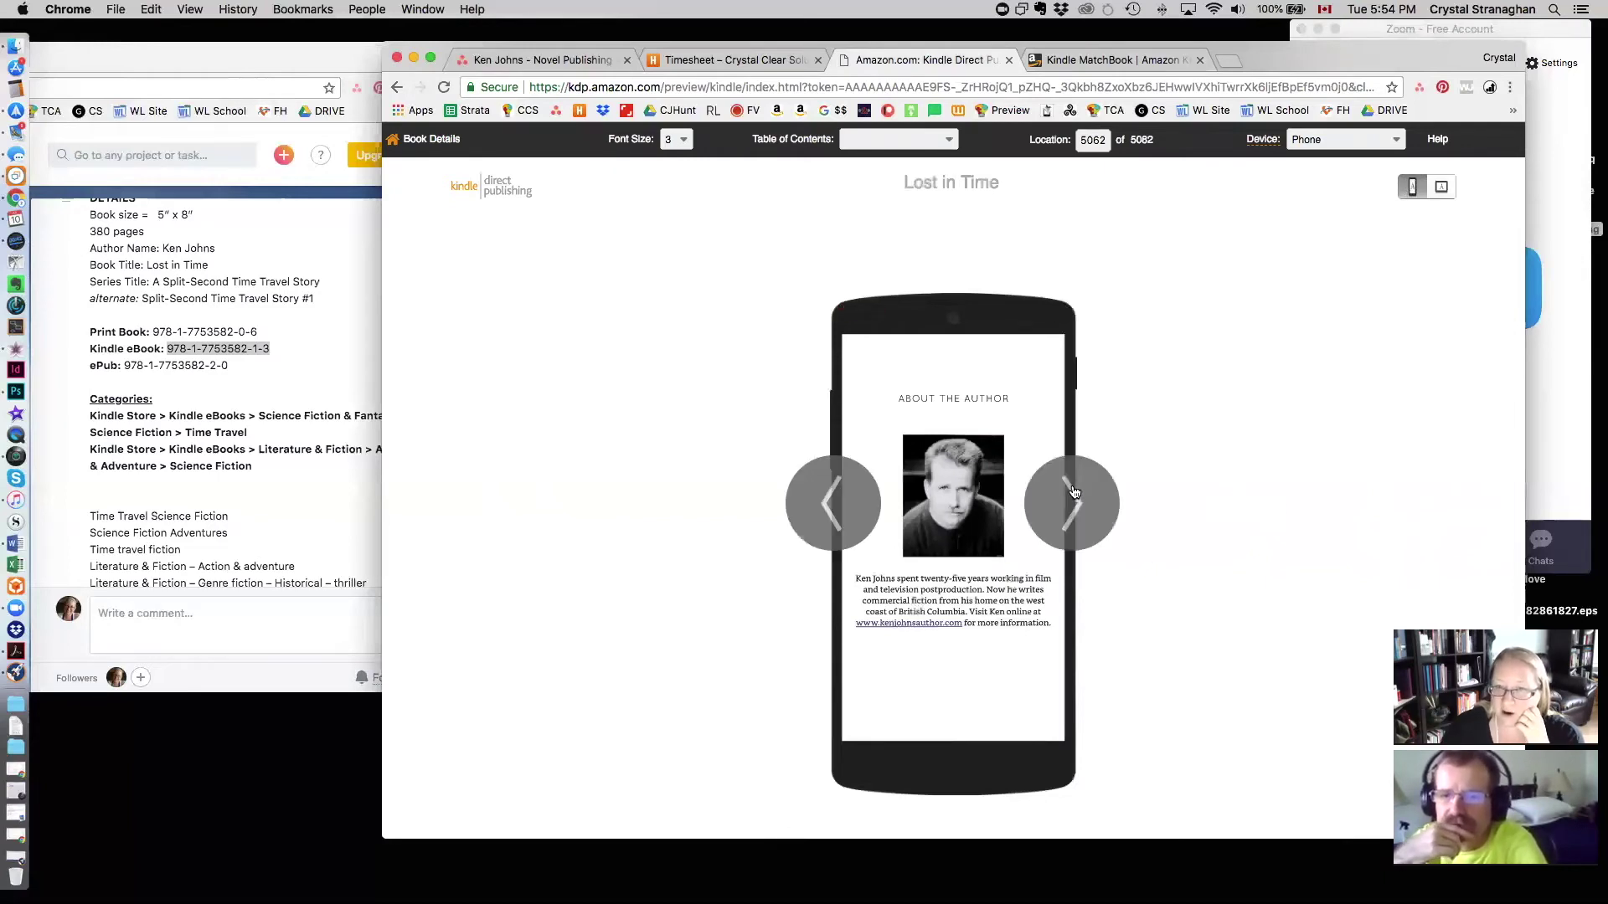
click(1074, 520)
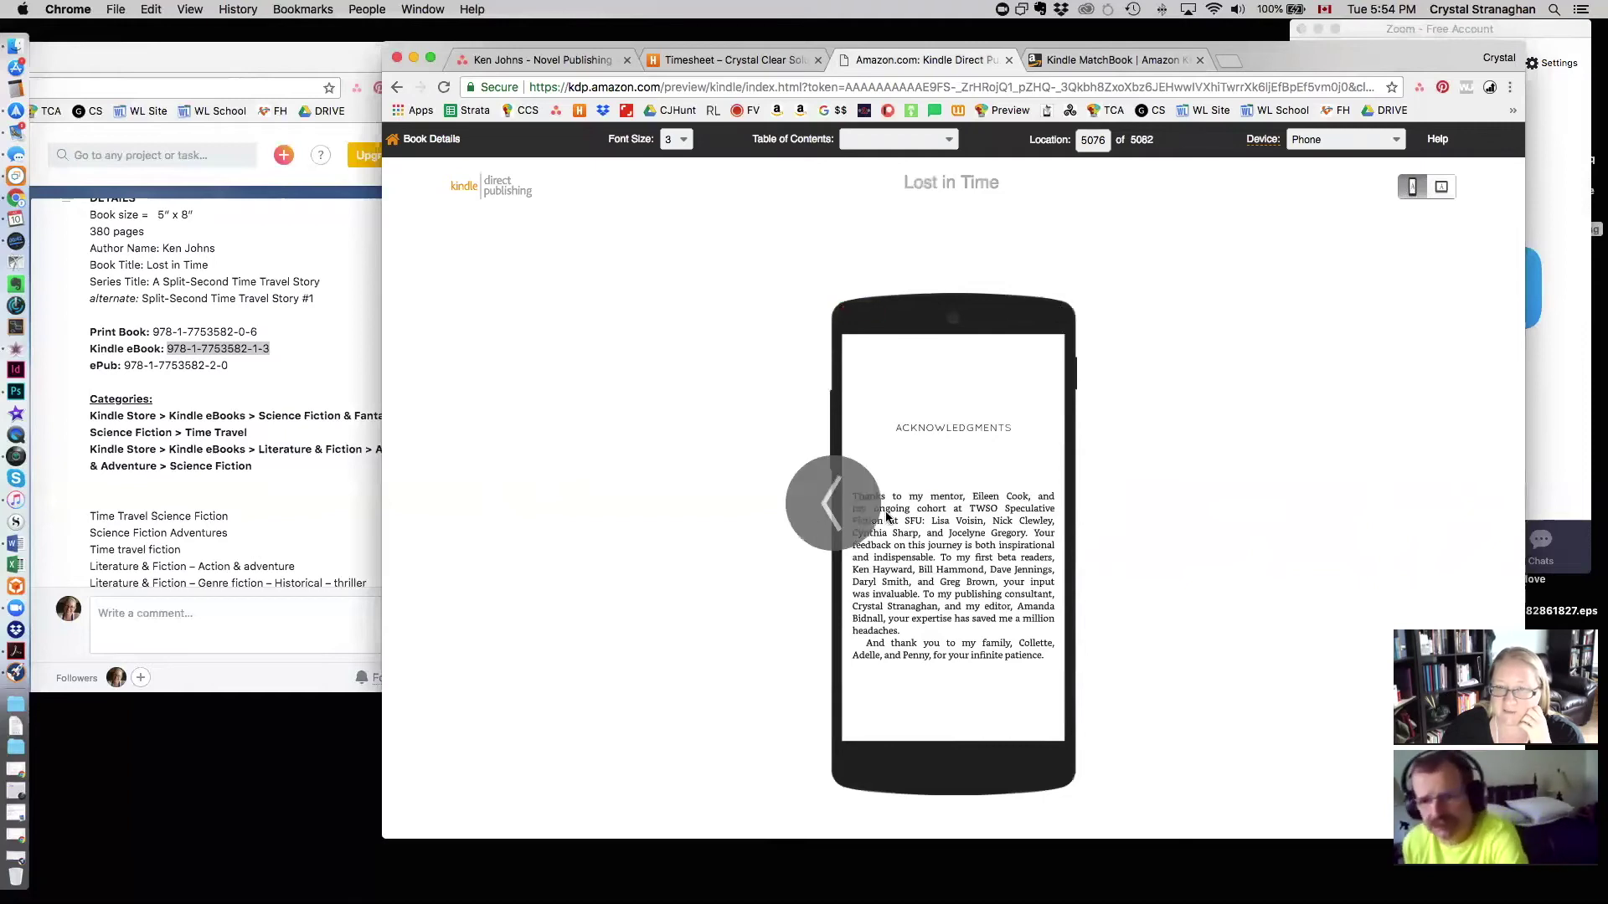
click(826, 512)
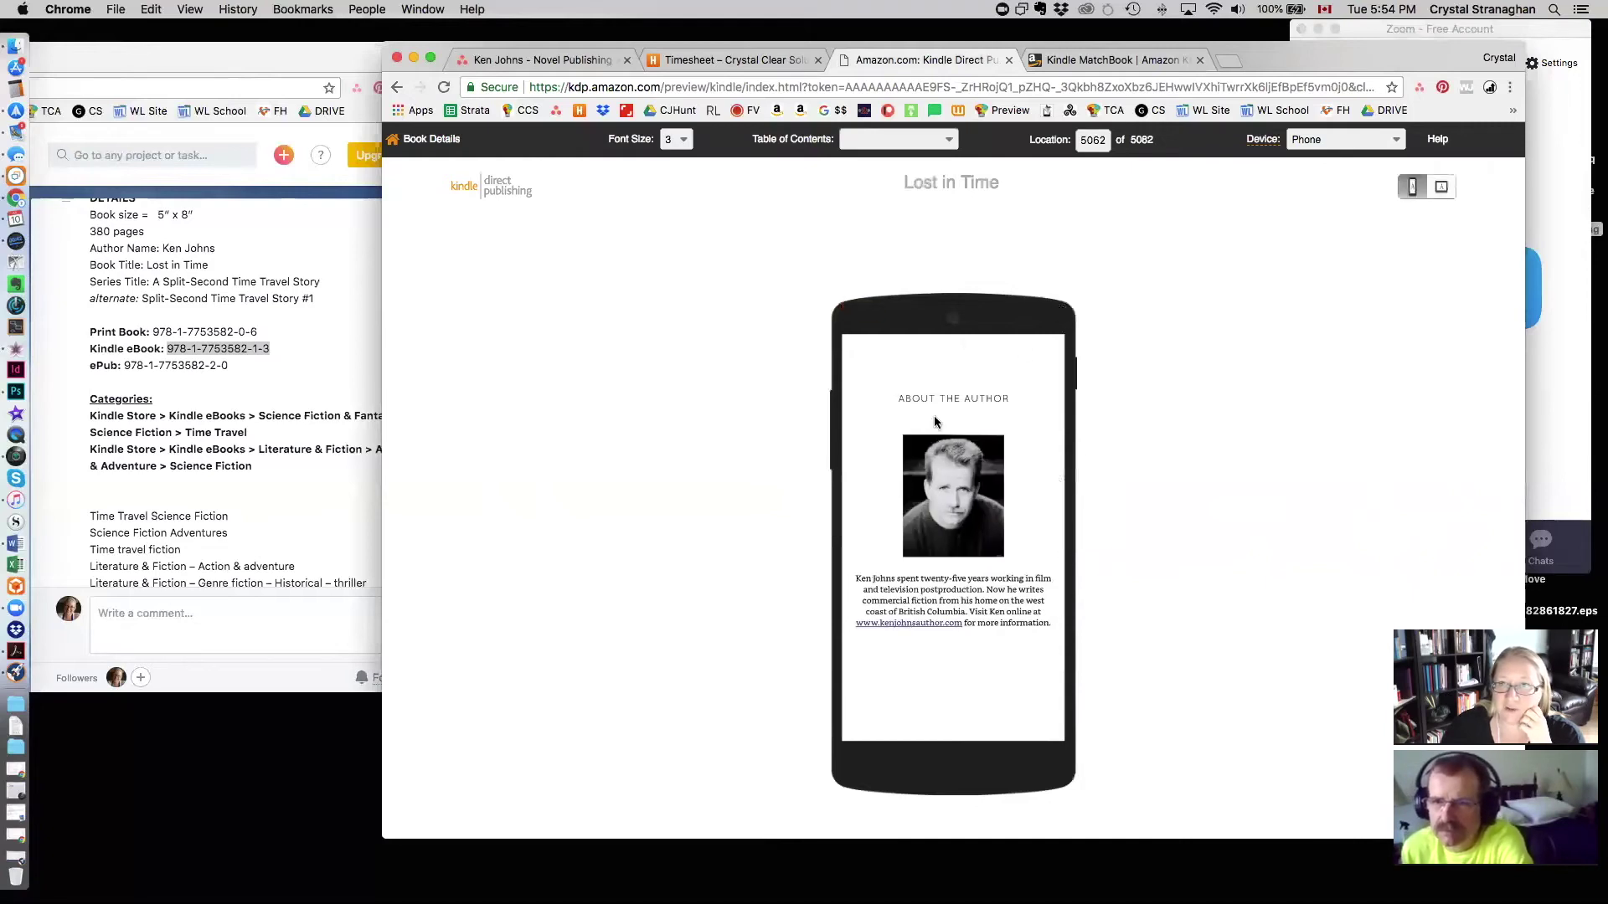
Step: Jump to the book's table of contents and follow the Chapter 2 link to check that chapter's opening
click(881, 139)
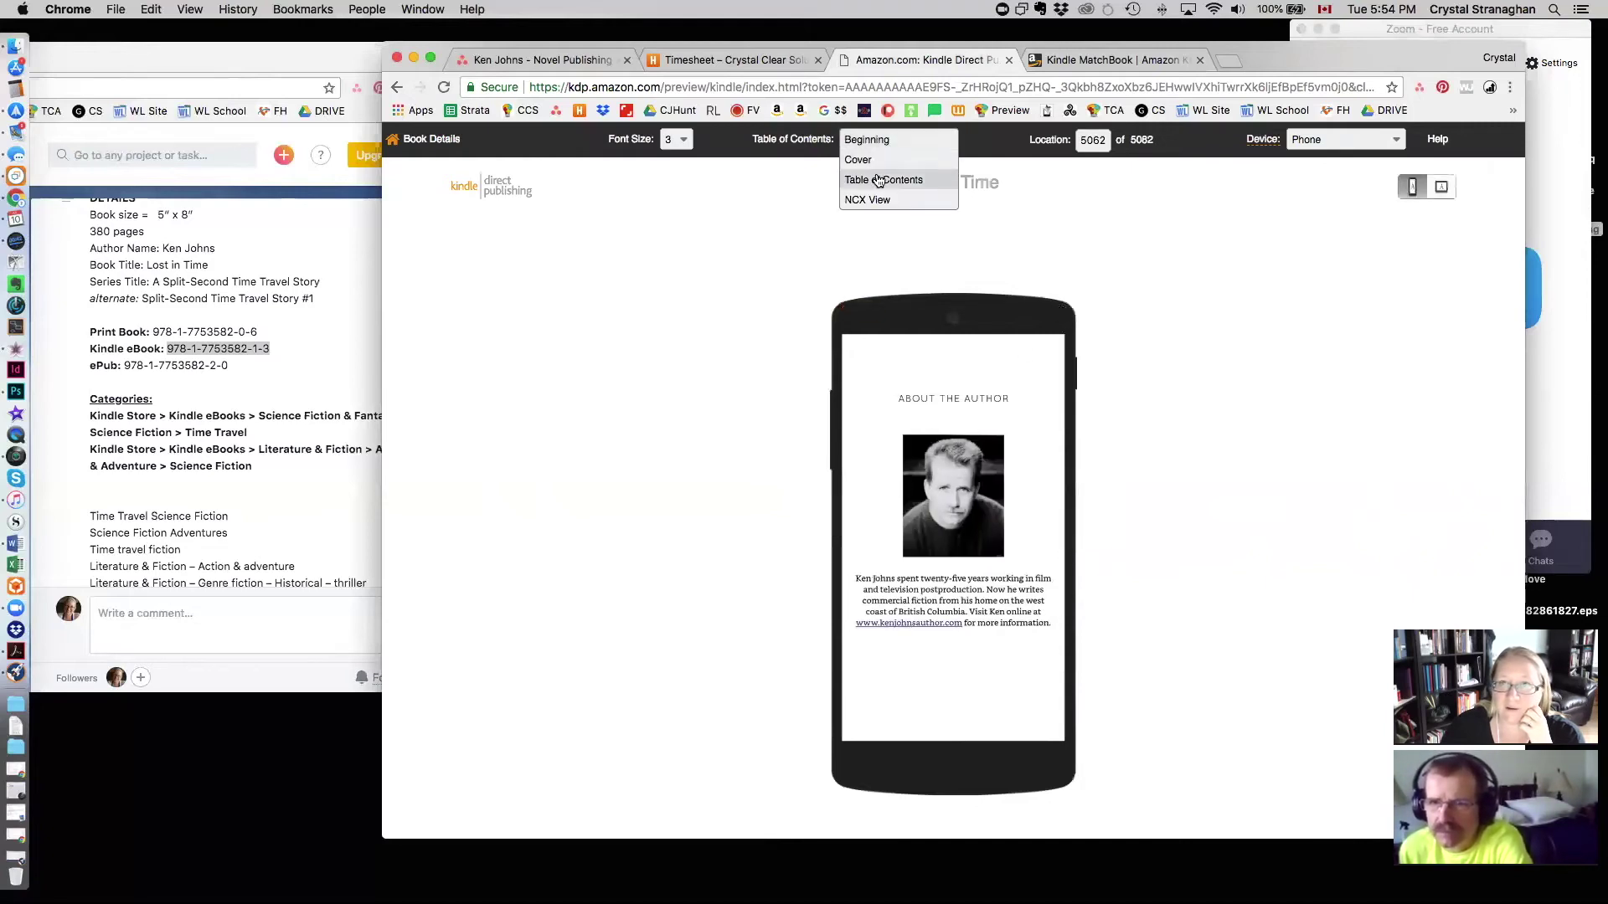
click(881, 180)
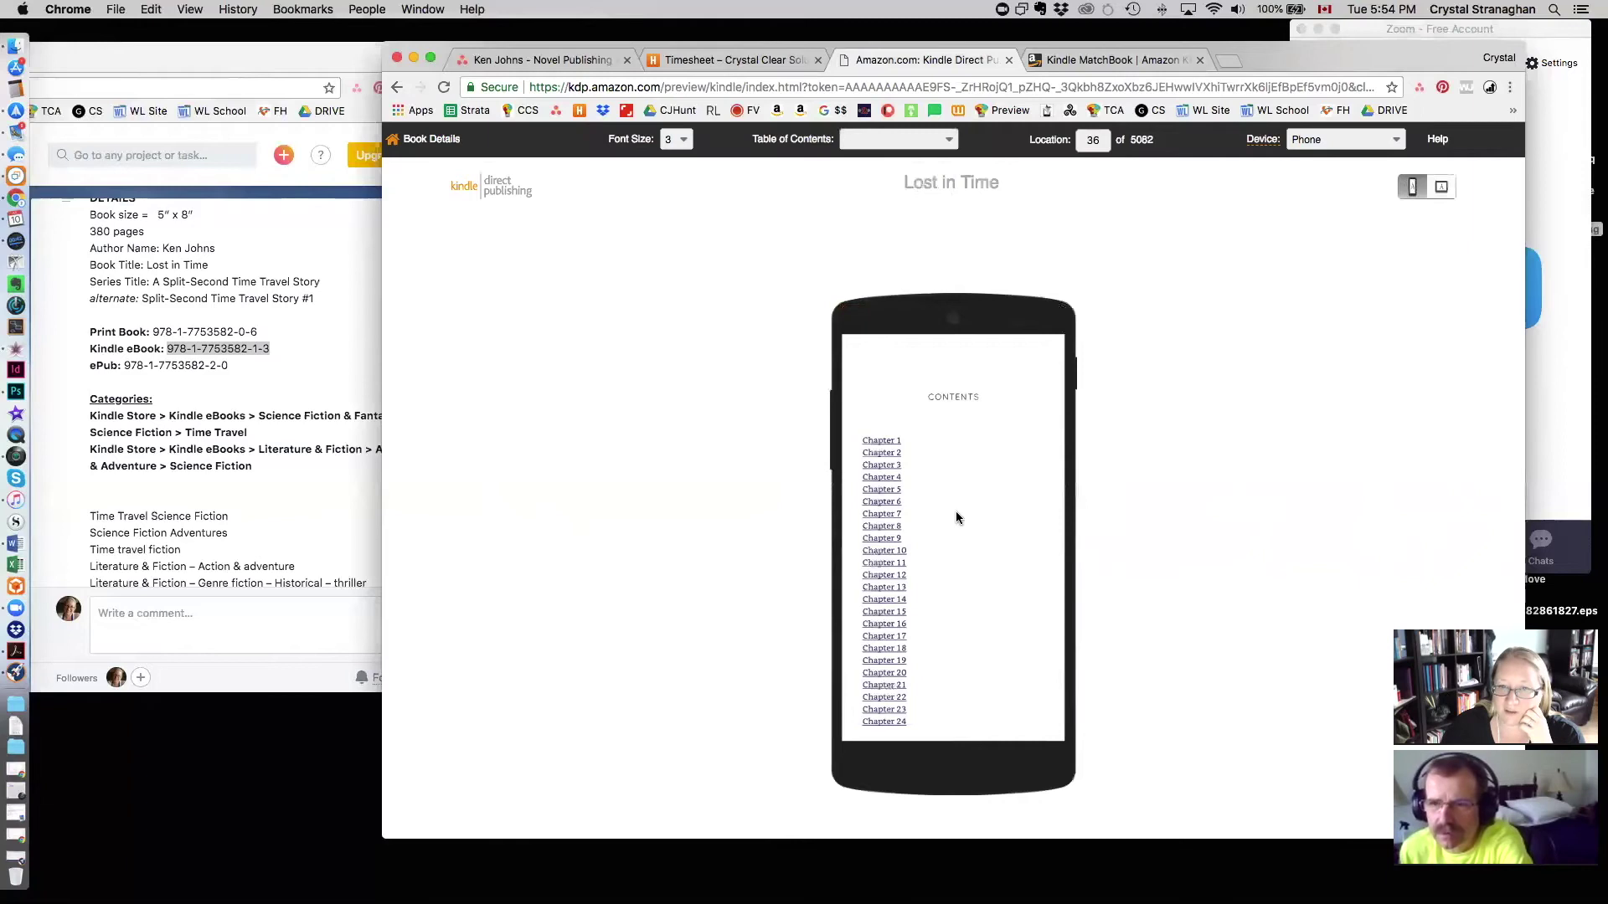
click(885, 456)
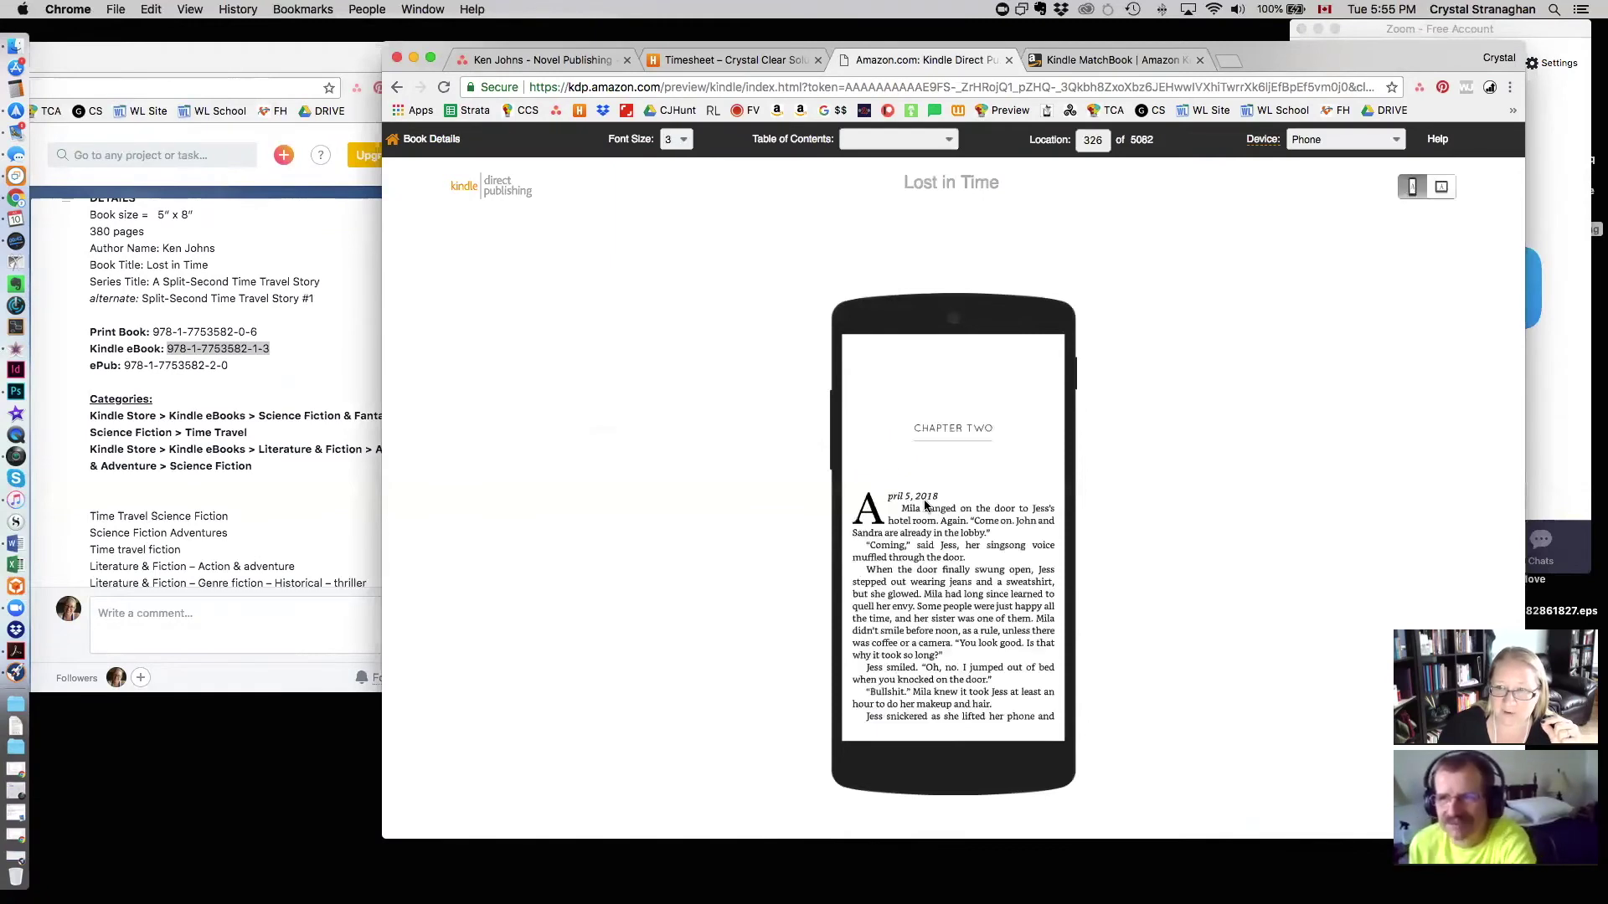
mouse_move(1066, 529)
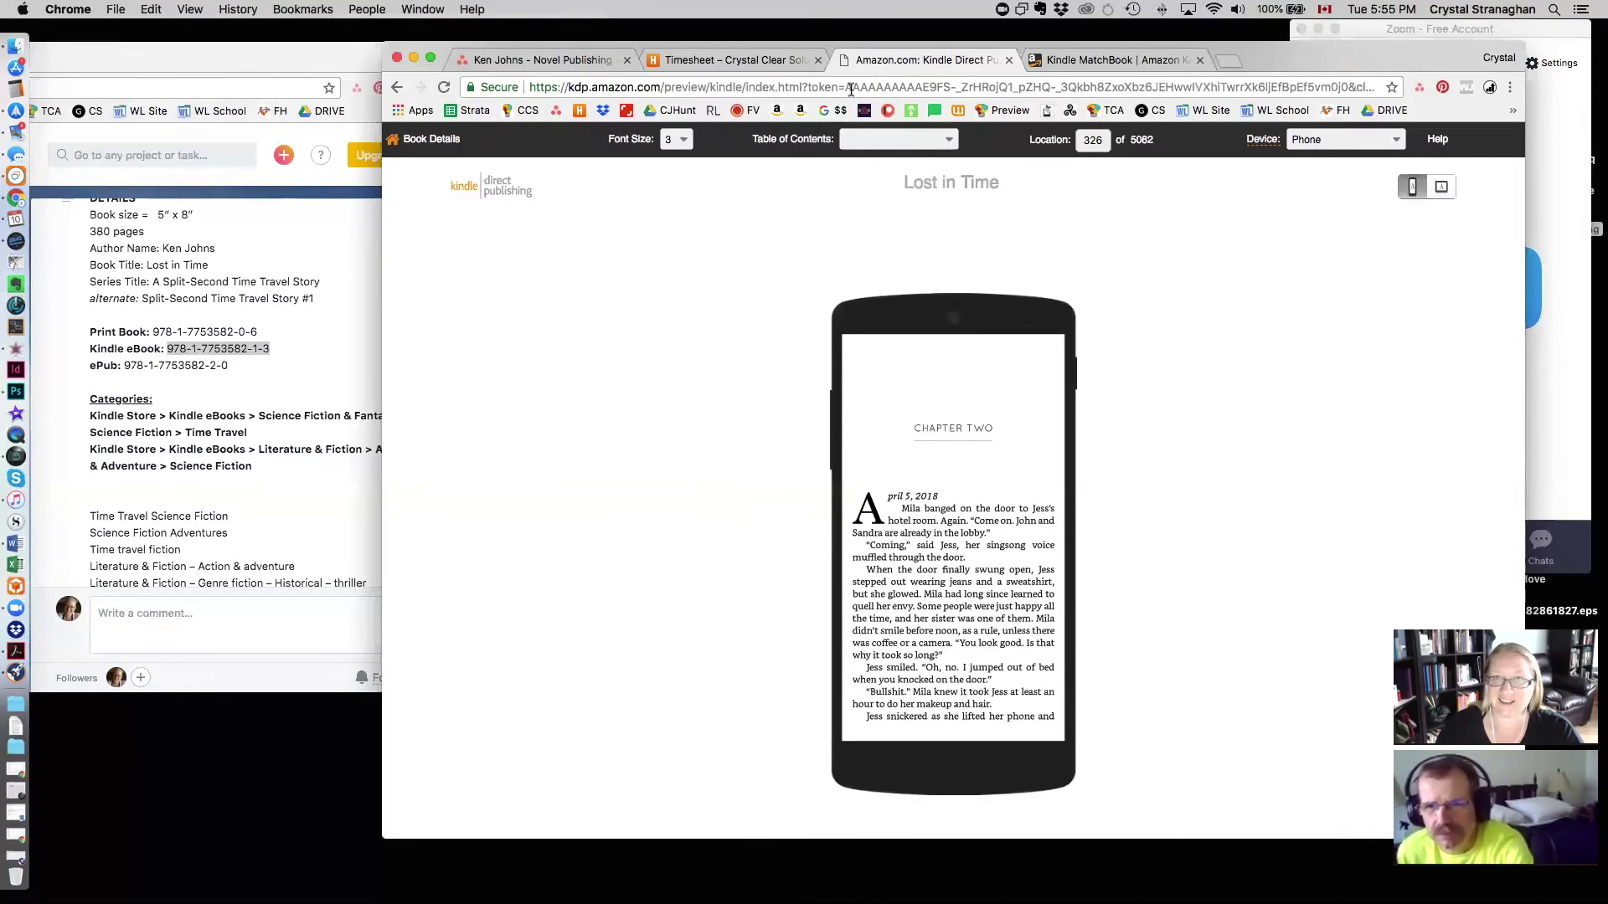
Step: Leave the previewer for the Kindle eBook Content page, then save it and continue to Pricing
click(428, 140)
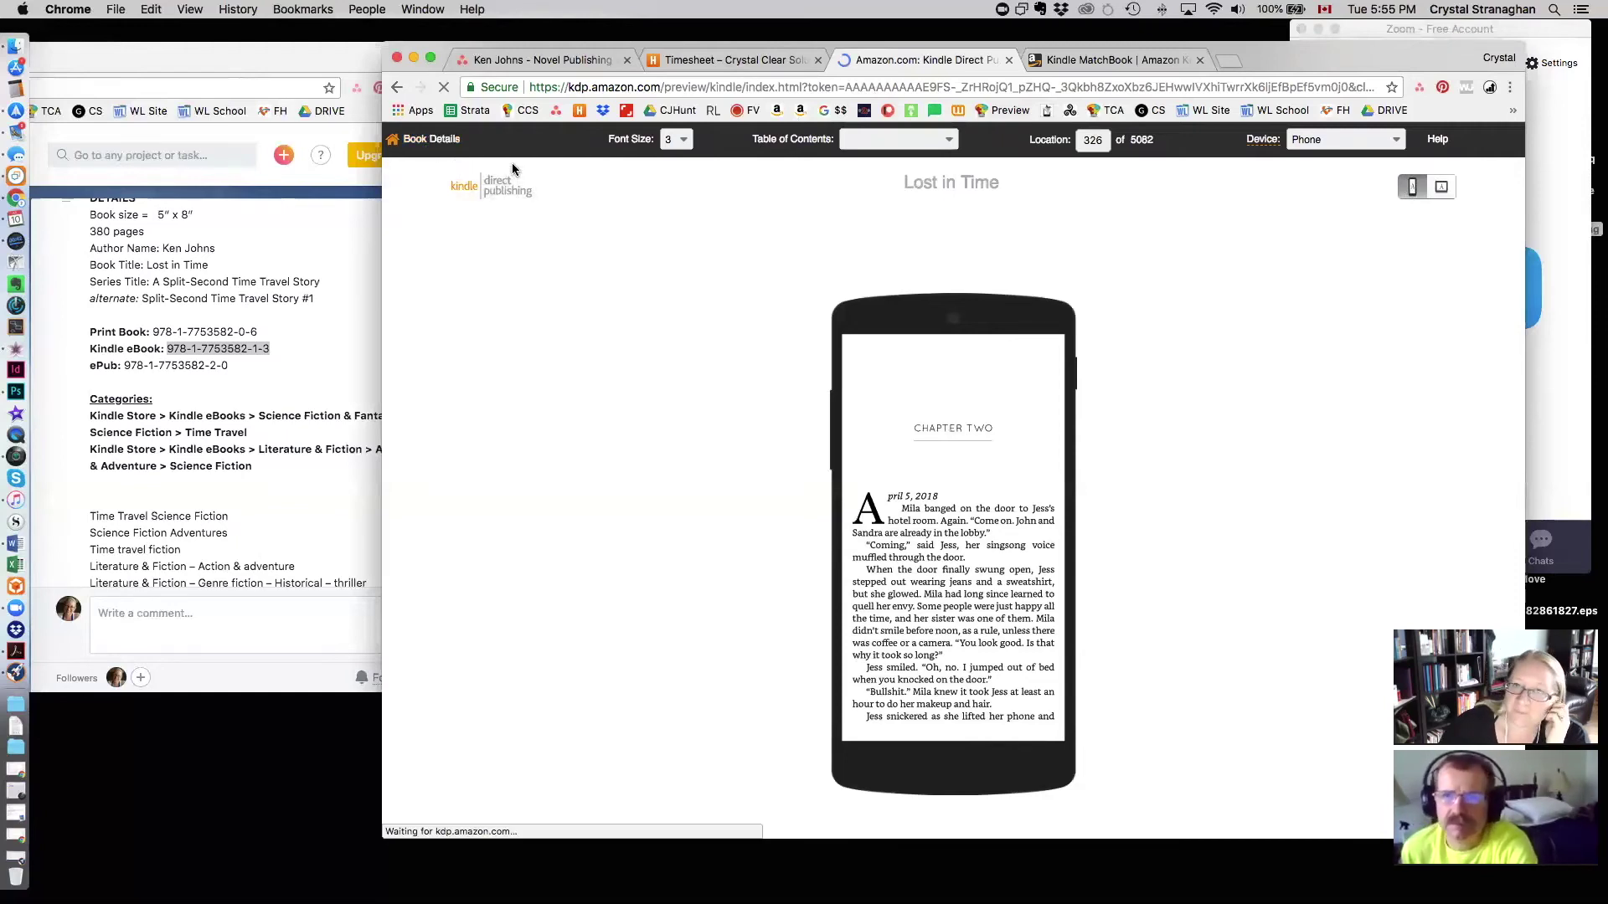
scroll(1170, 568, down, 3)
scroll(1170, 568, down, 10)
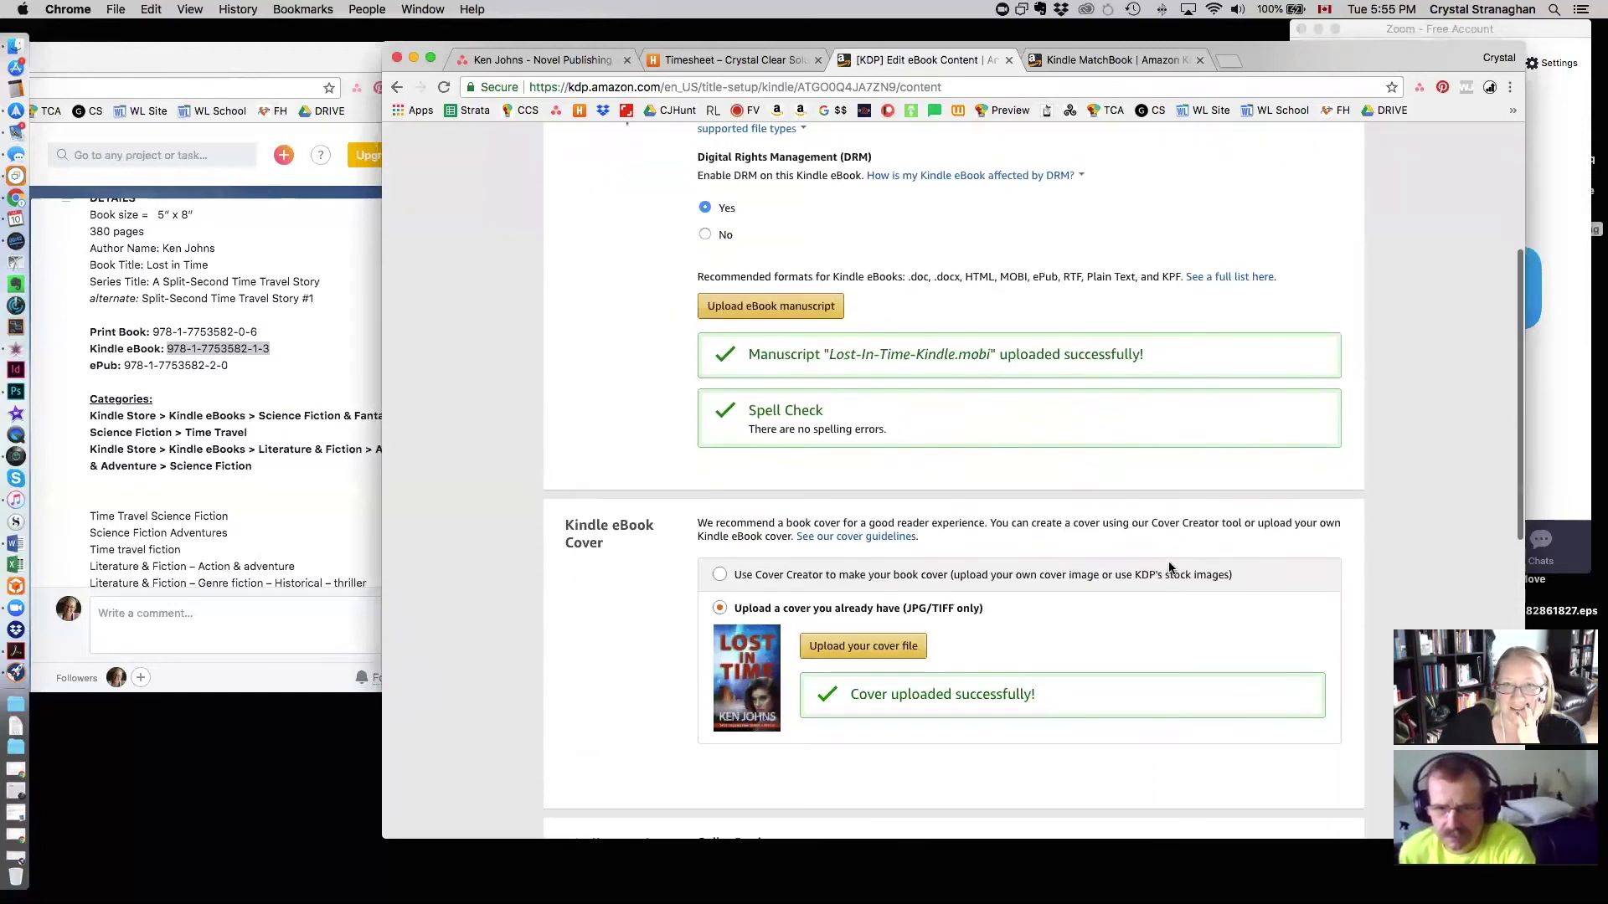
scroll(1169, 562, down, 3)
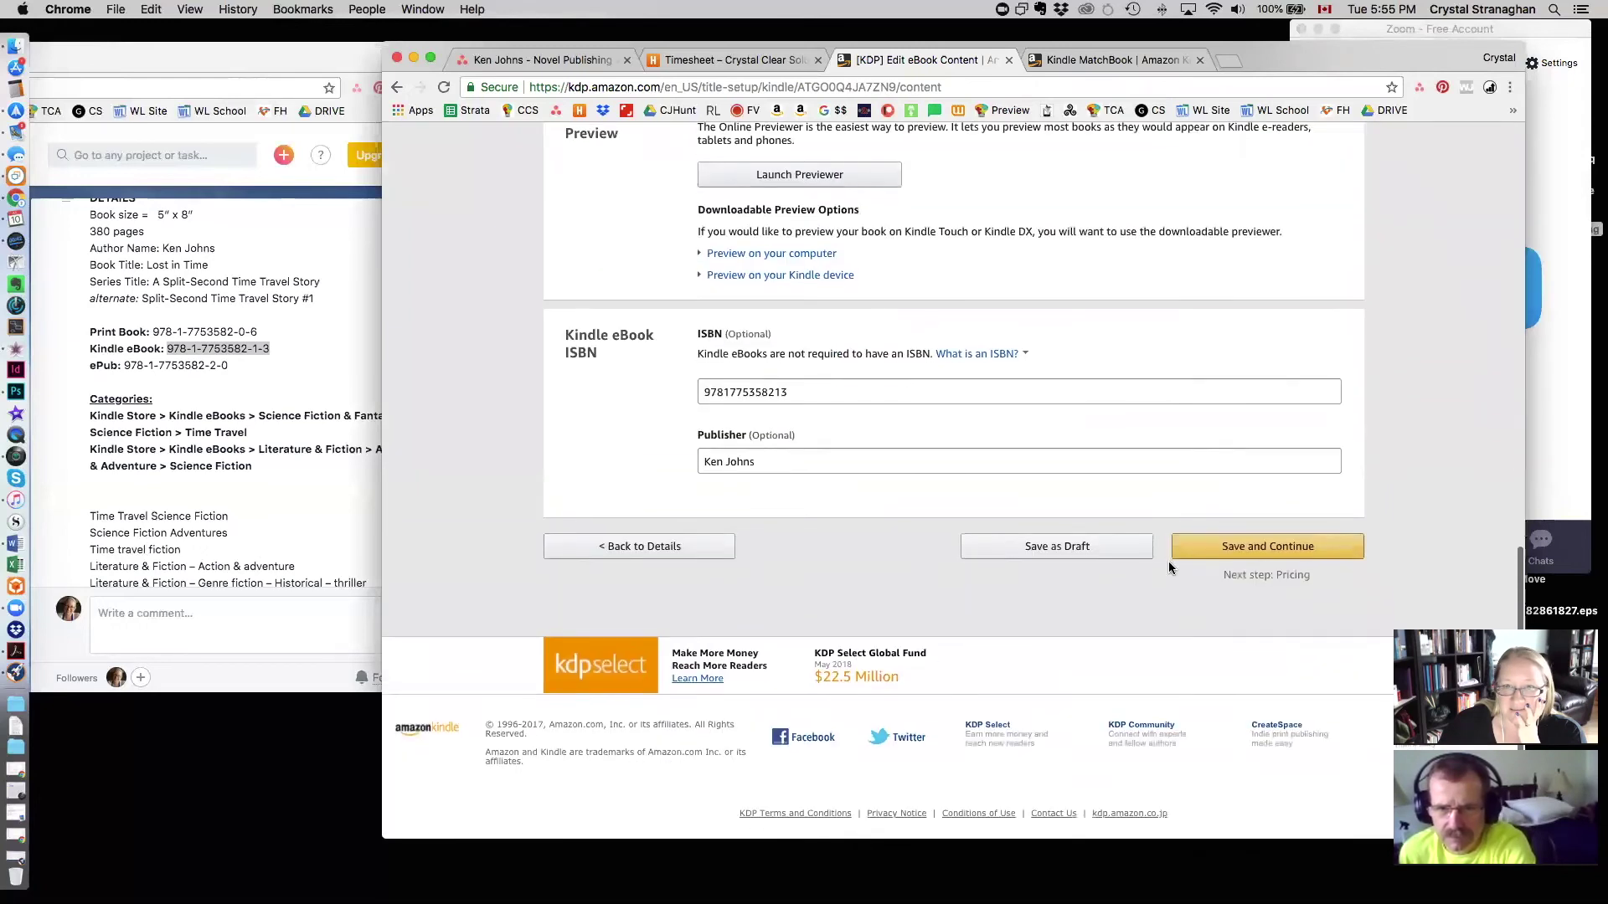
click(1325, 561)
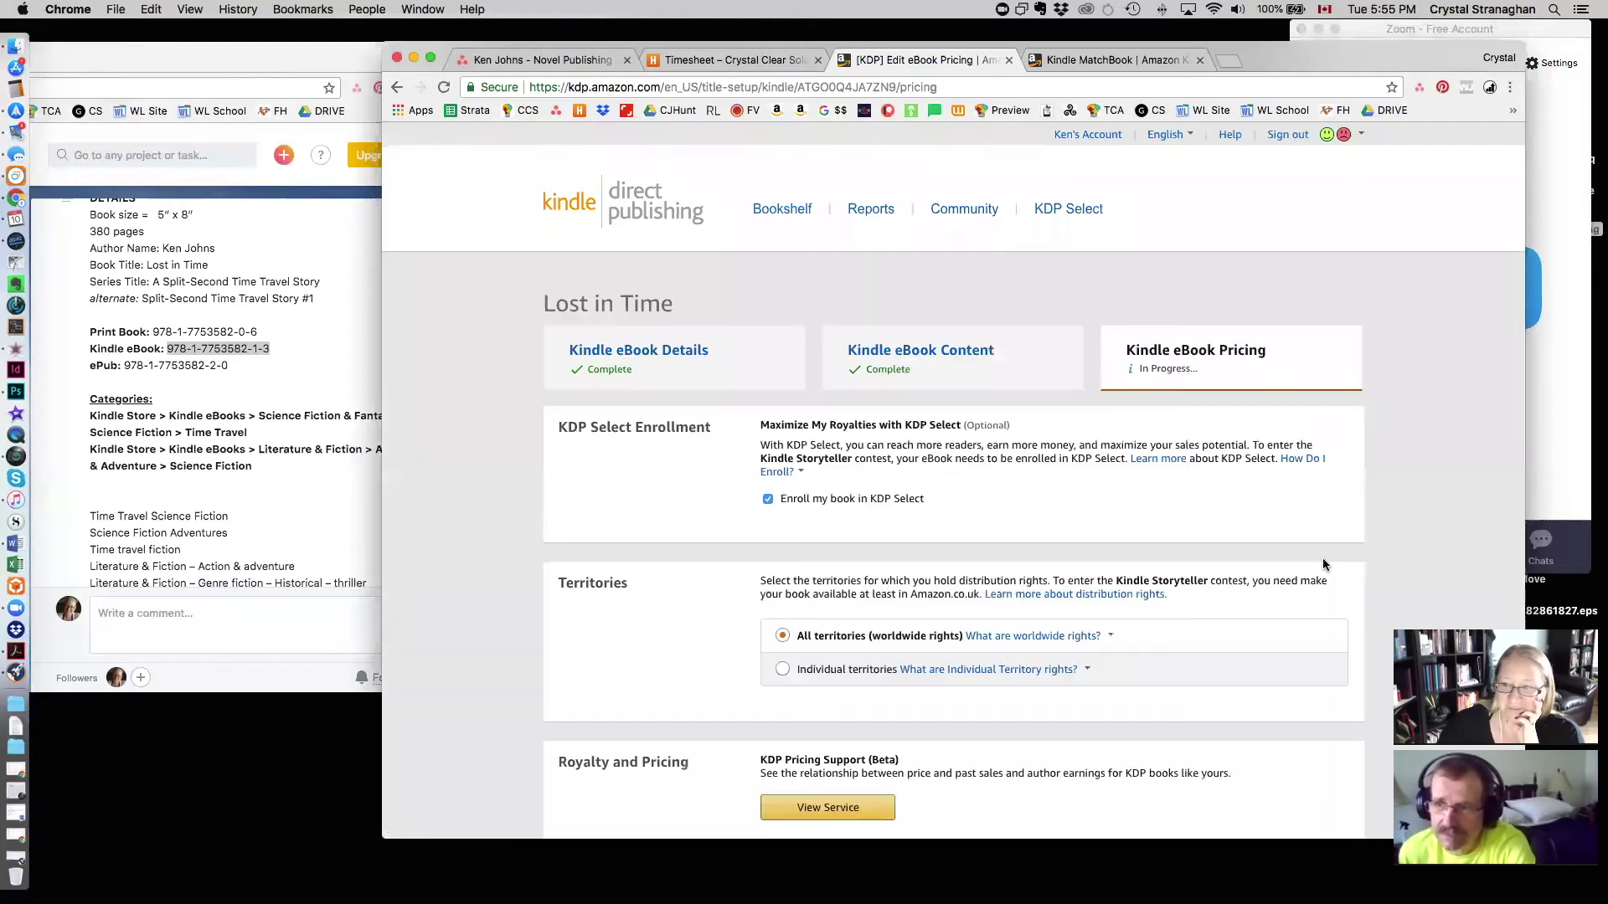
Step: Publish the Kindle eBook and start setting up its paperback edition
scroll(1213, 550, down, 6)
scroll(1213, 550, down, 10)
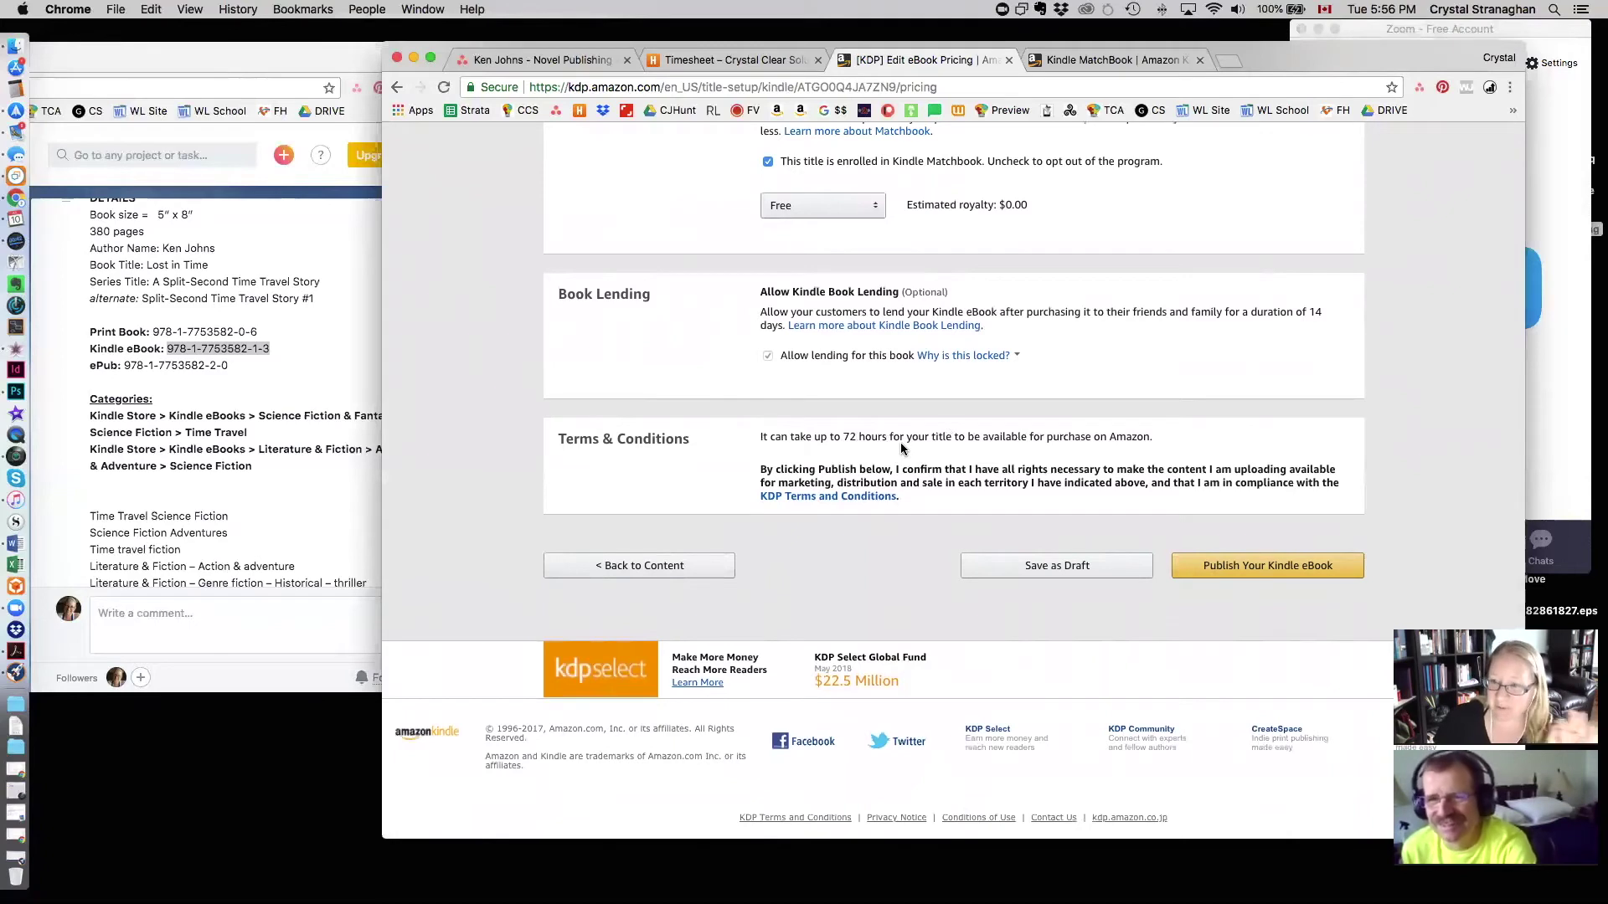
click(1284, 567)
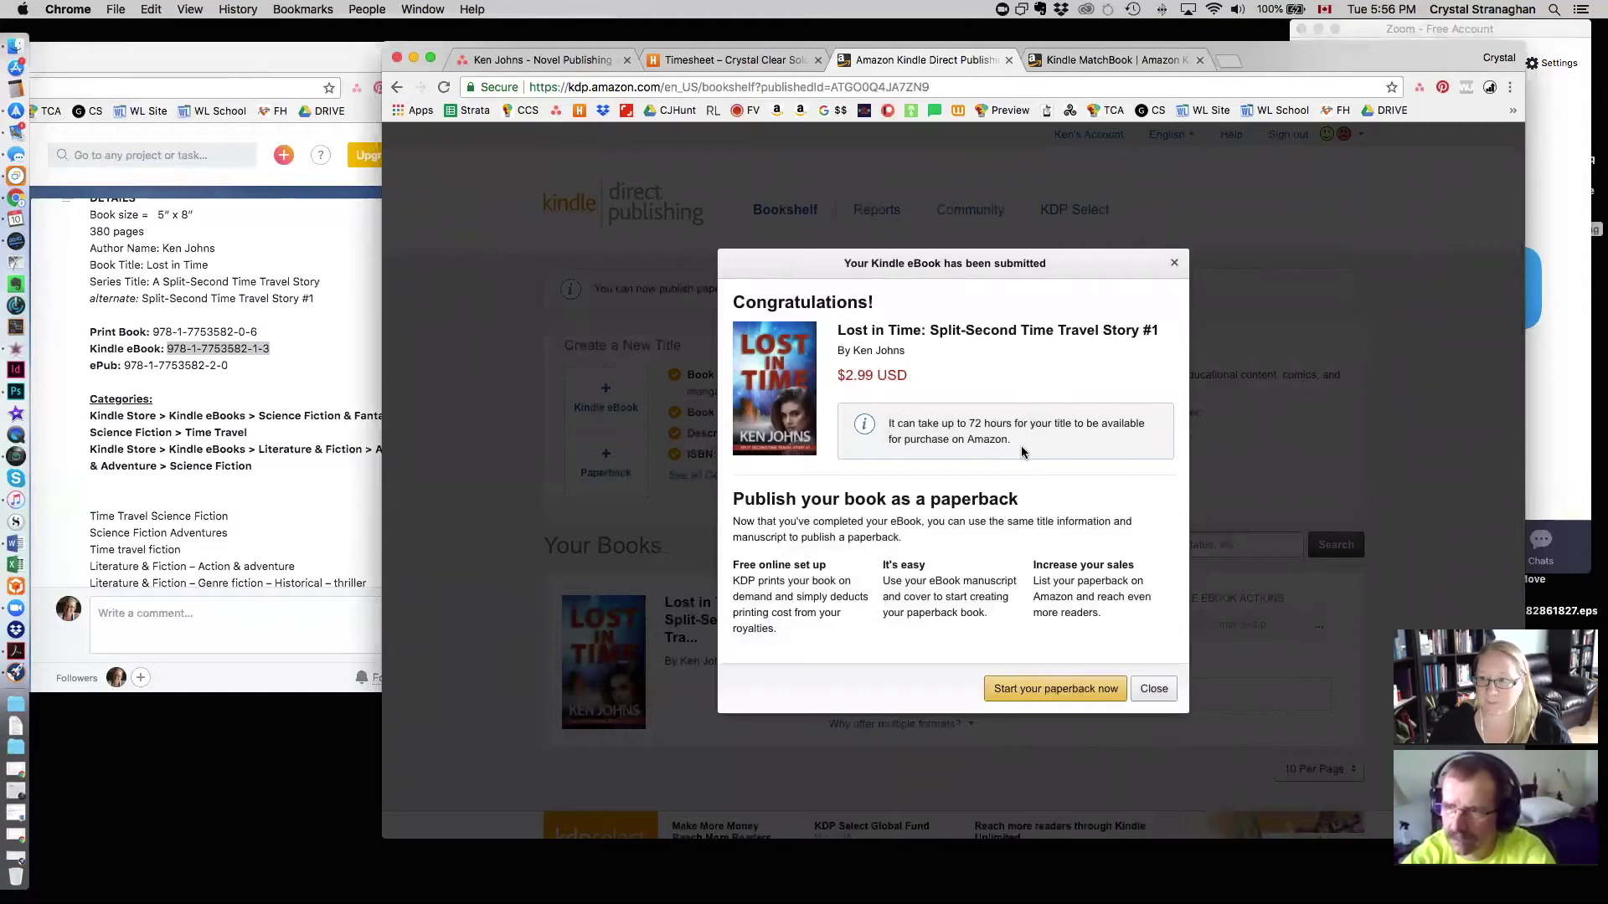
scroll(1018, 449, down, 3)
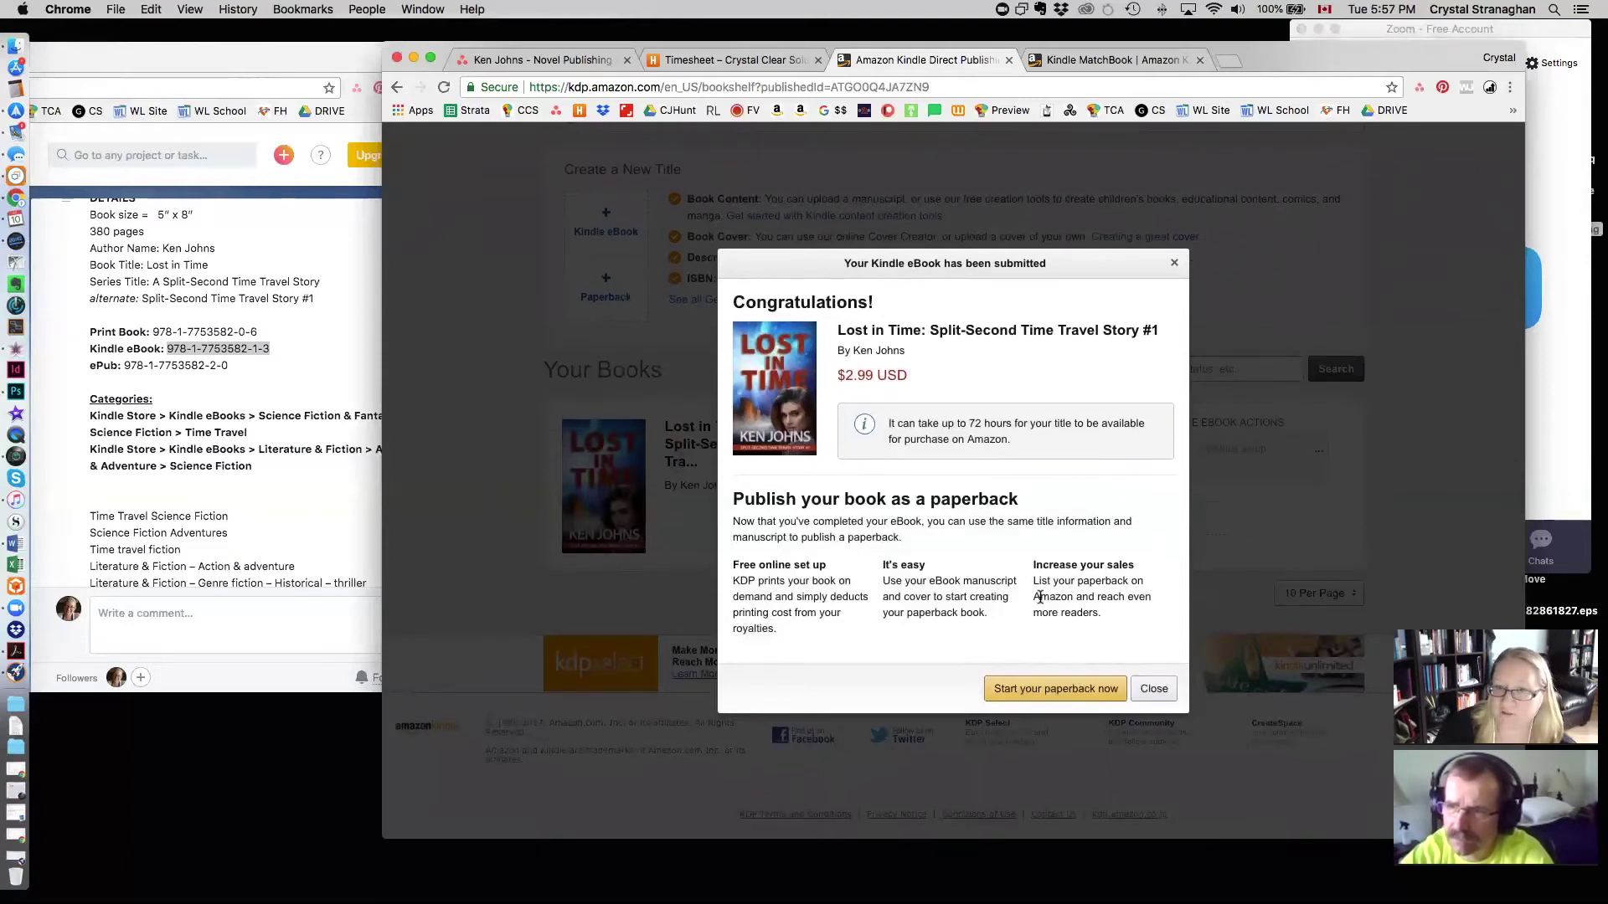
click(1058, 692)
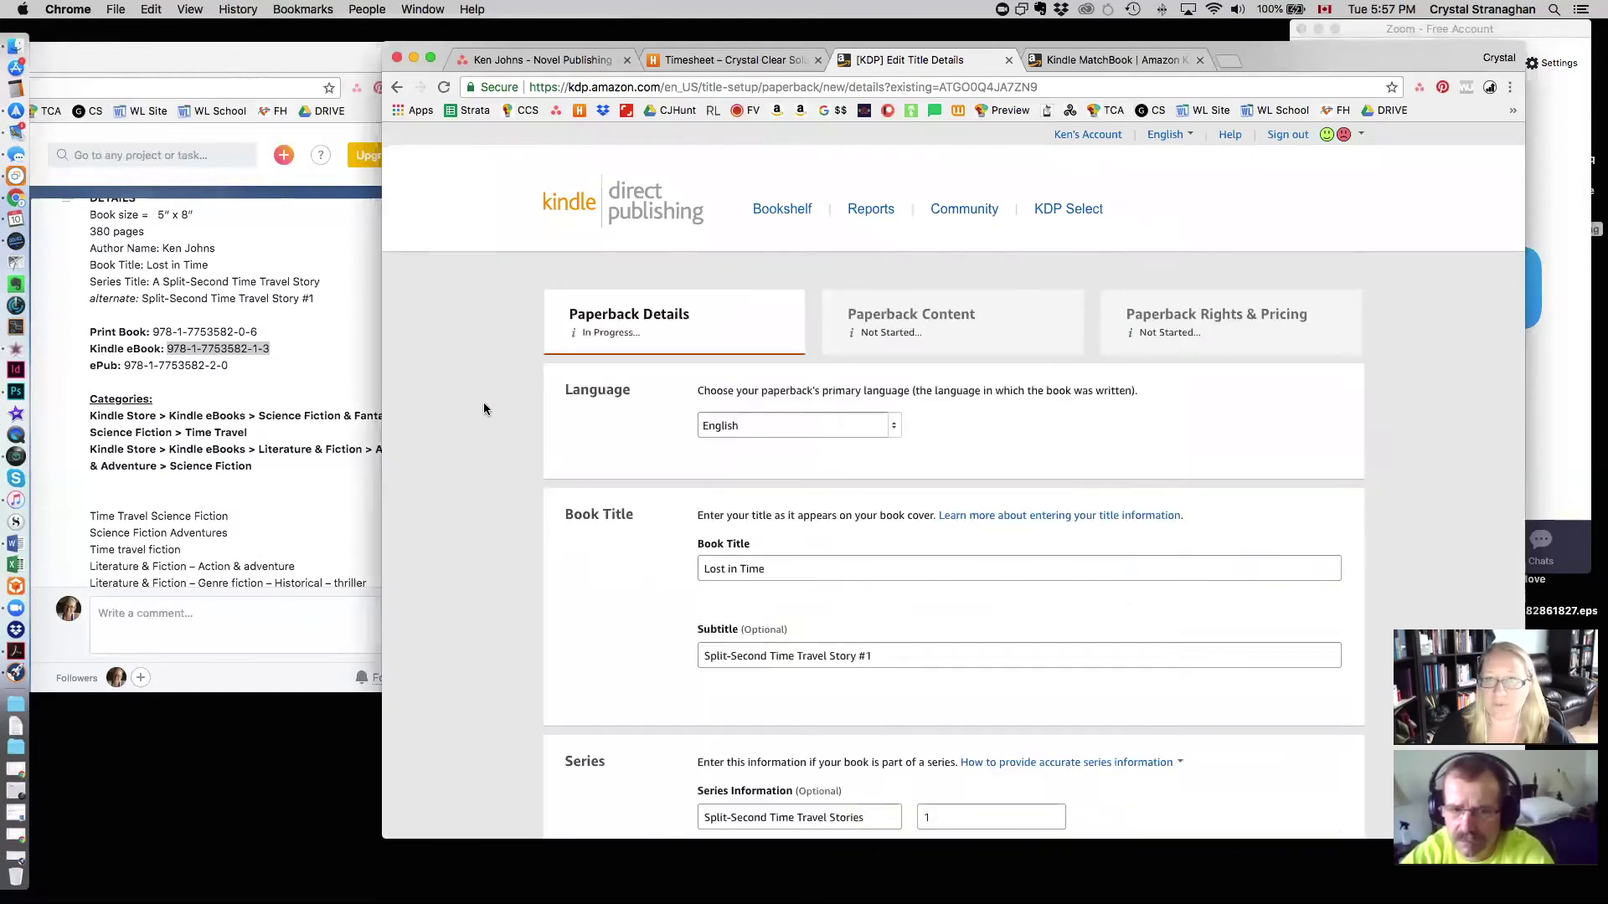
Step: Review the paperback's title, series, edition, author, contributors, description, publishing rights, keywords and categories
scroll(484, 409, down, 3)
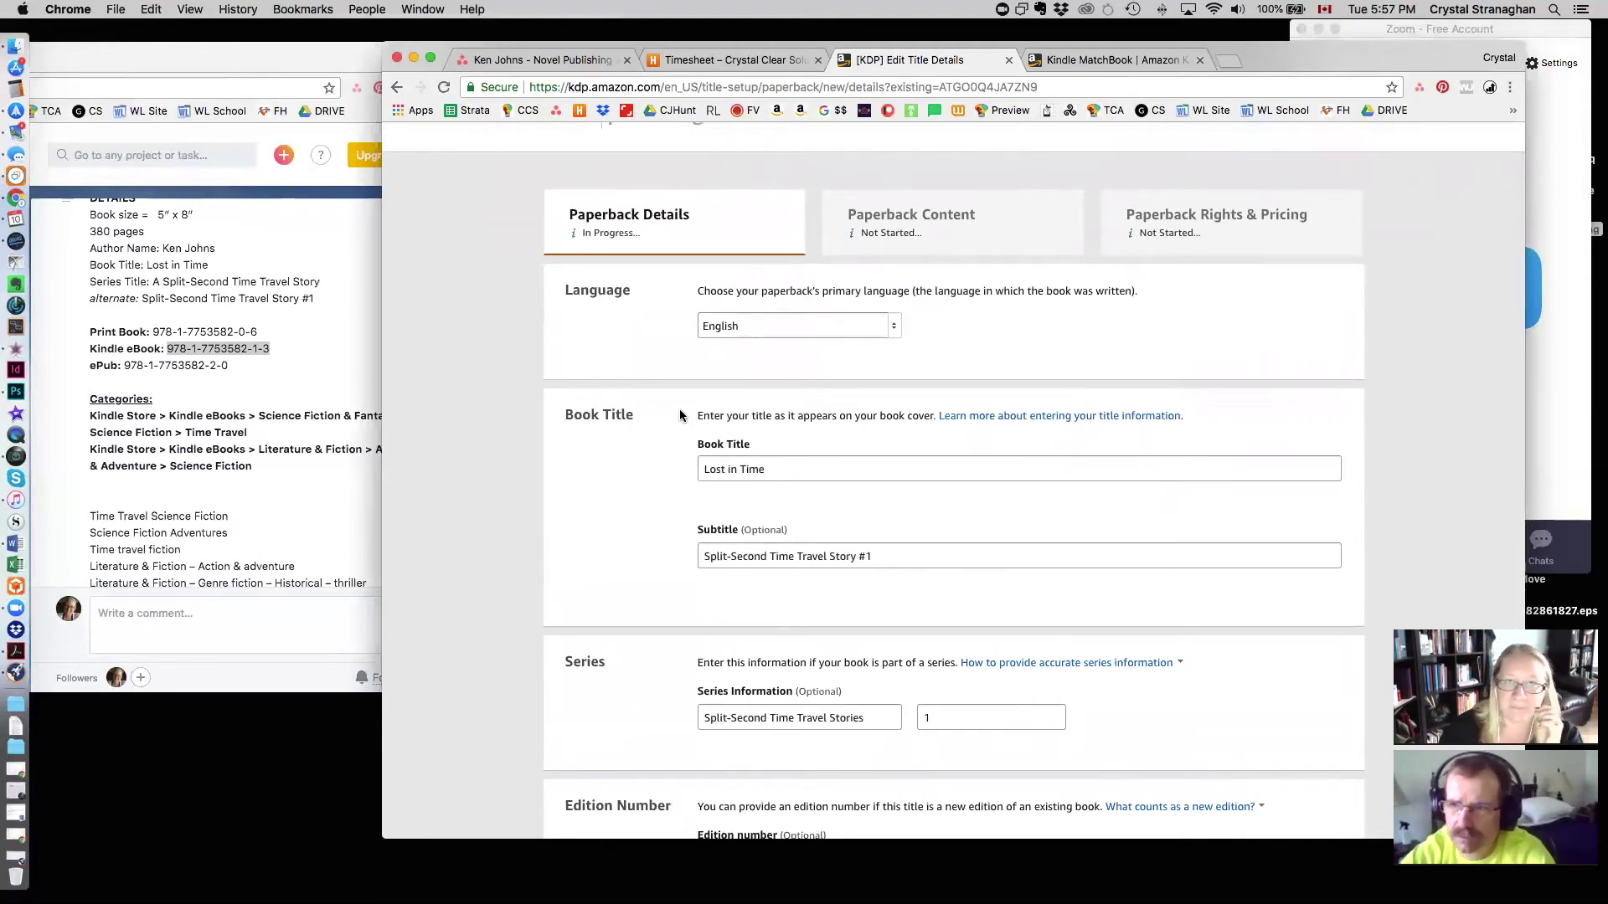
scroll(642, 413, down, 5)
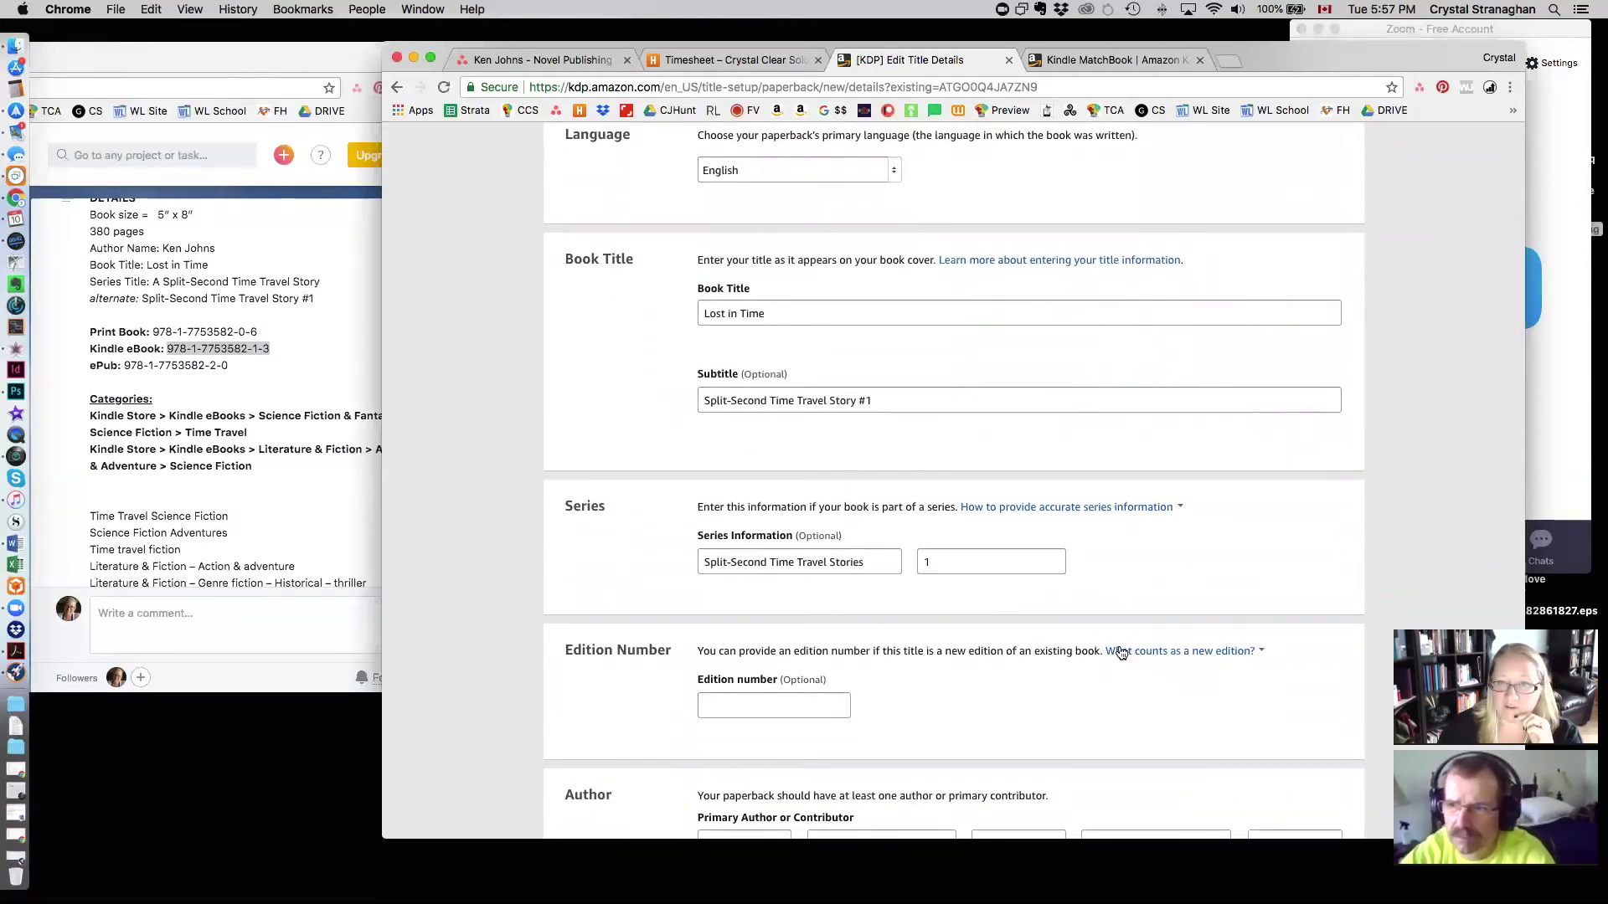
scroll(1162, 640, down, 10)
scroll(1162, 639, down, 5)
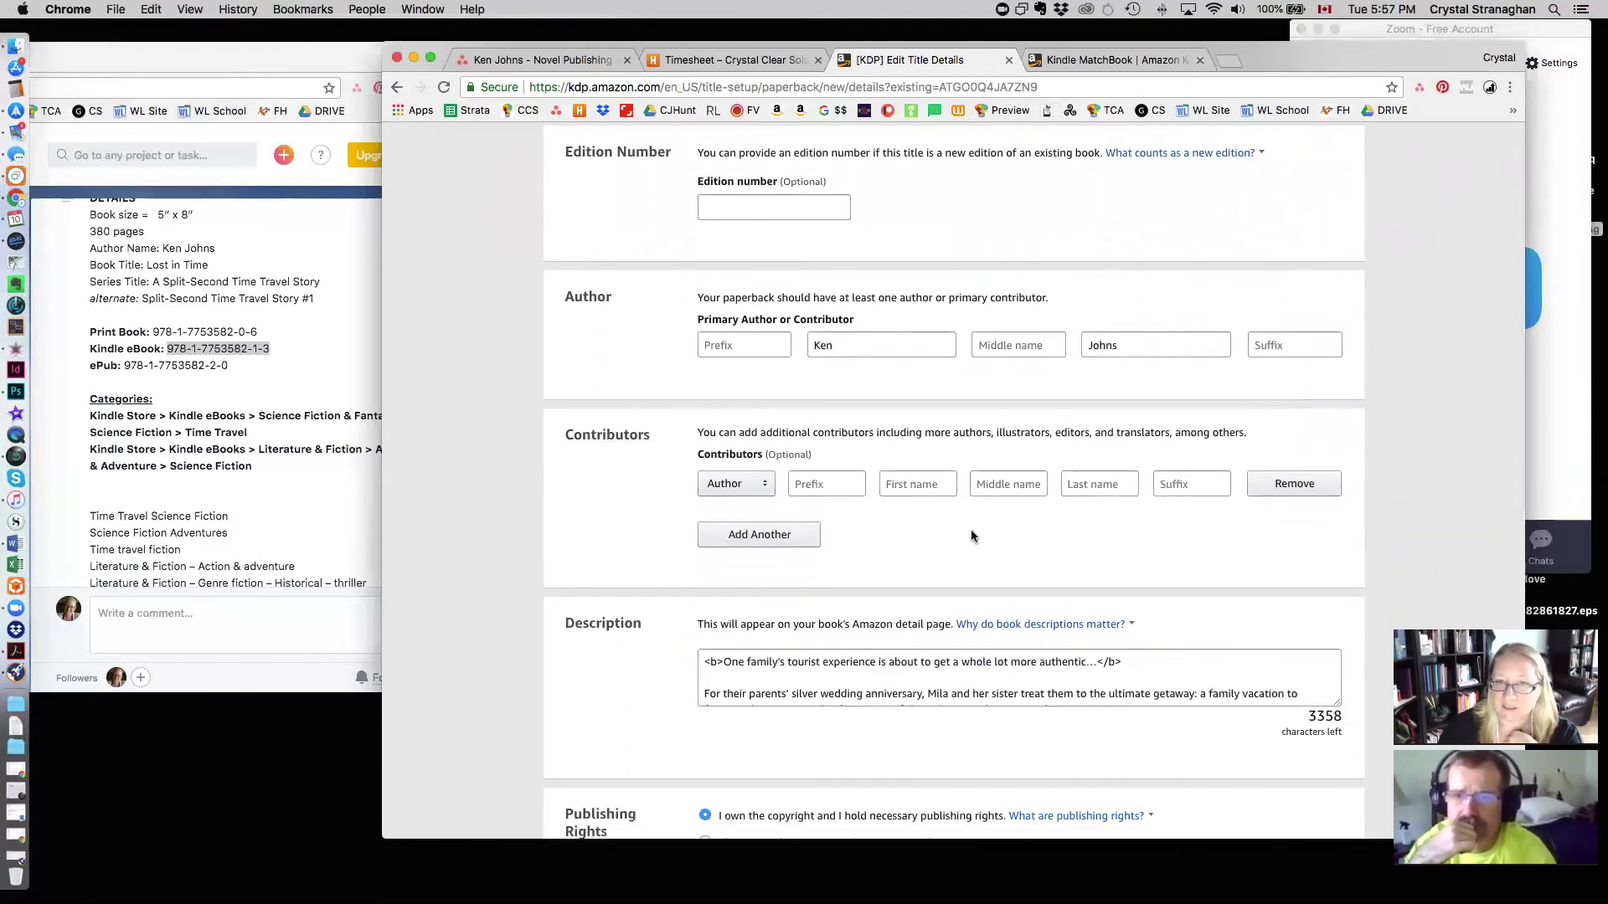
scroll(972, 531, down, 5)
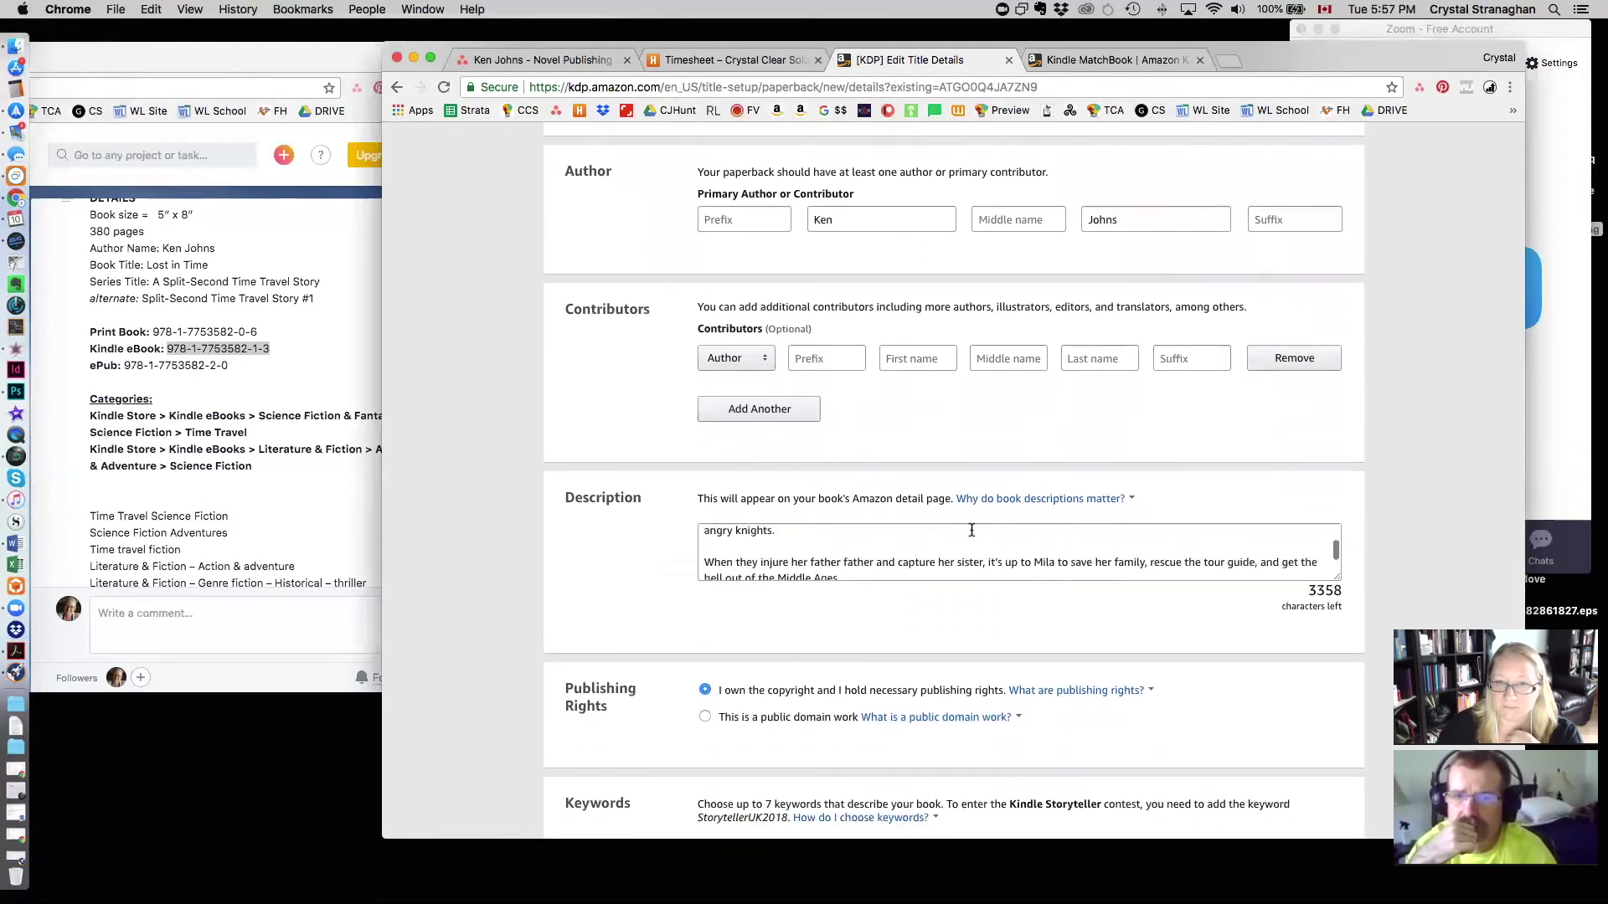
scroll(622, 517, down, 6)
scroll(622, 522, down, 2)
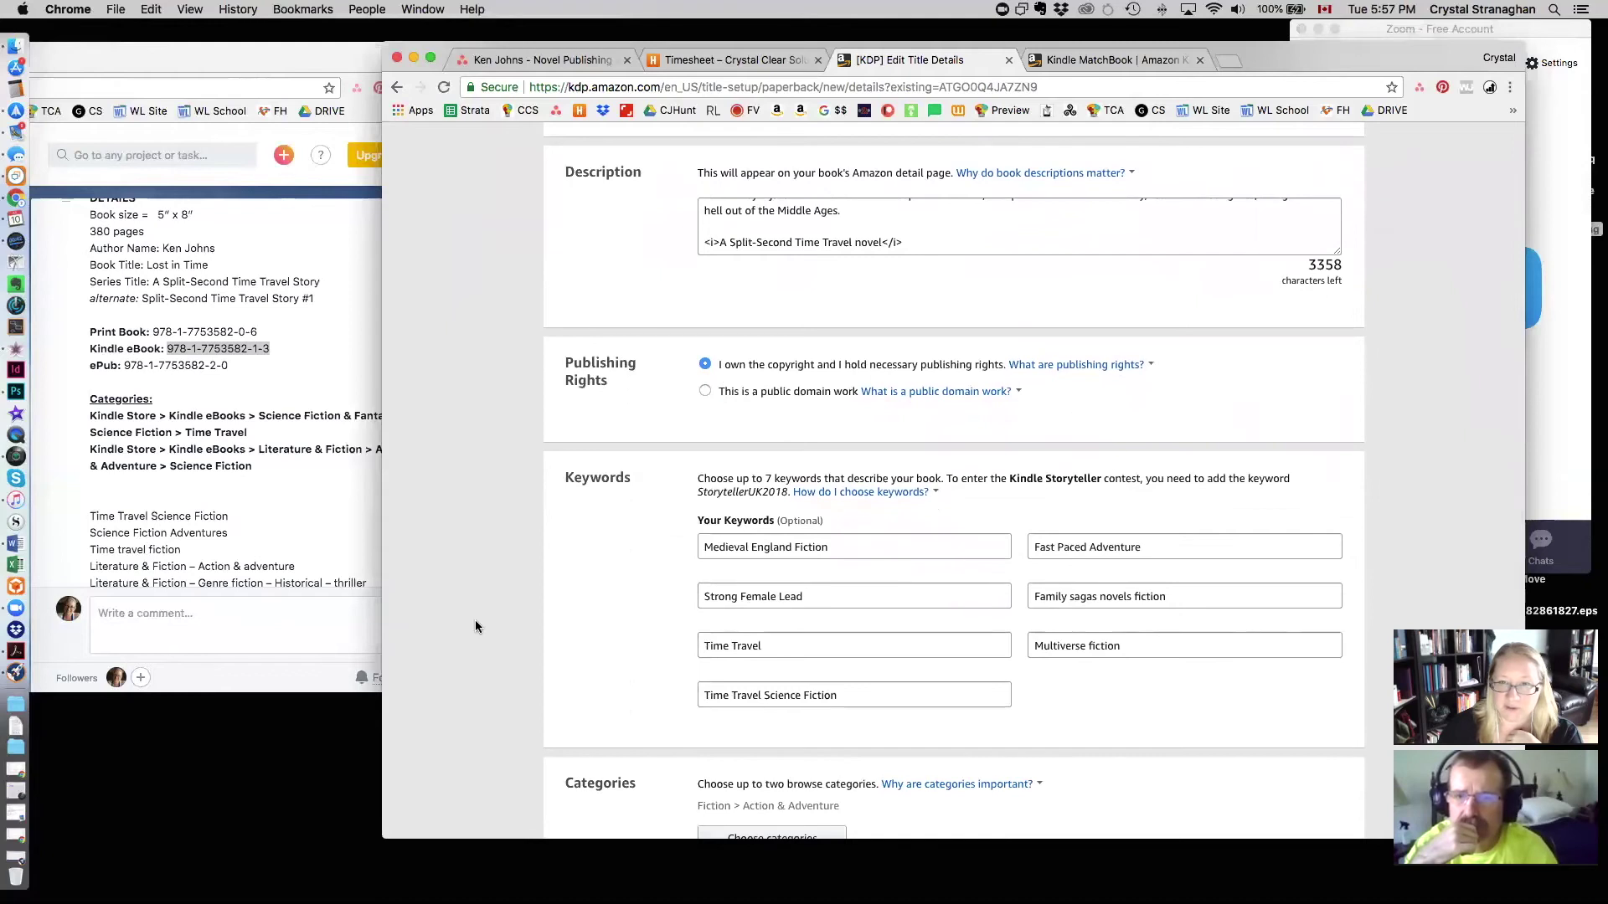
scroll(587, 638, down, 6)
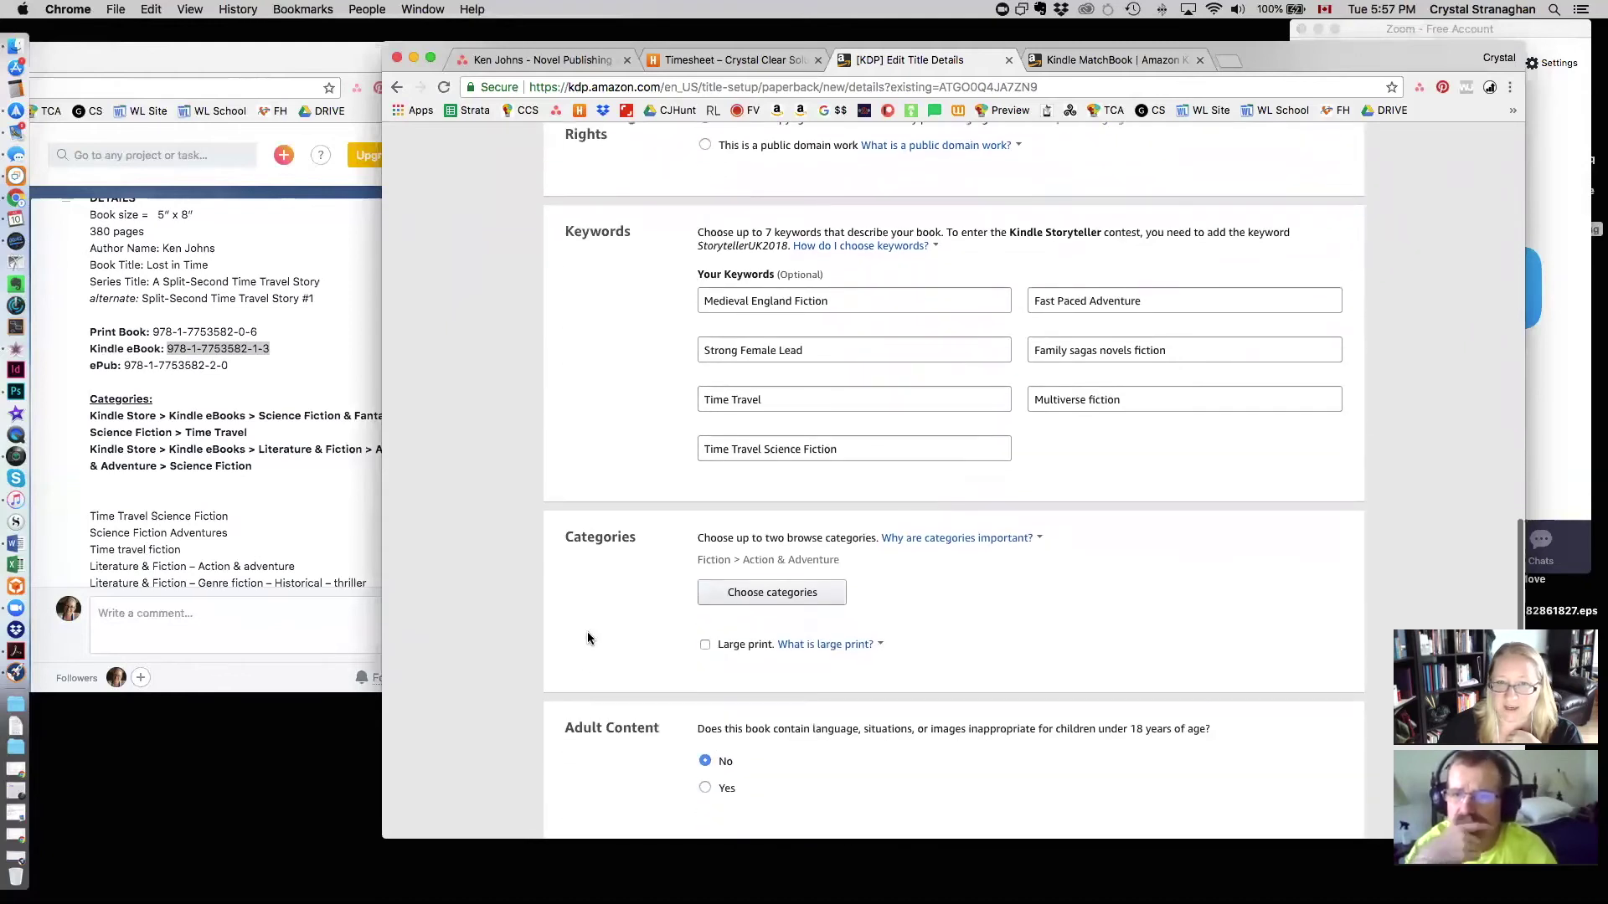
Step: Add Fiction > Science Fiction > Time Travel as the paperback's second browse category and save the category selection
scroll(998, 641, down, 2)
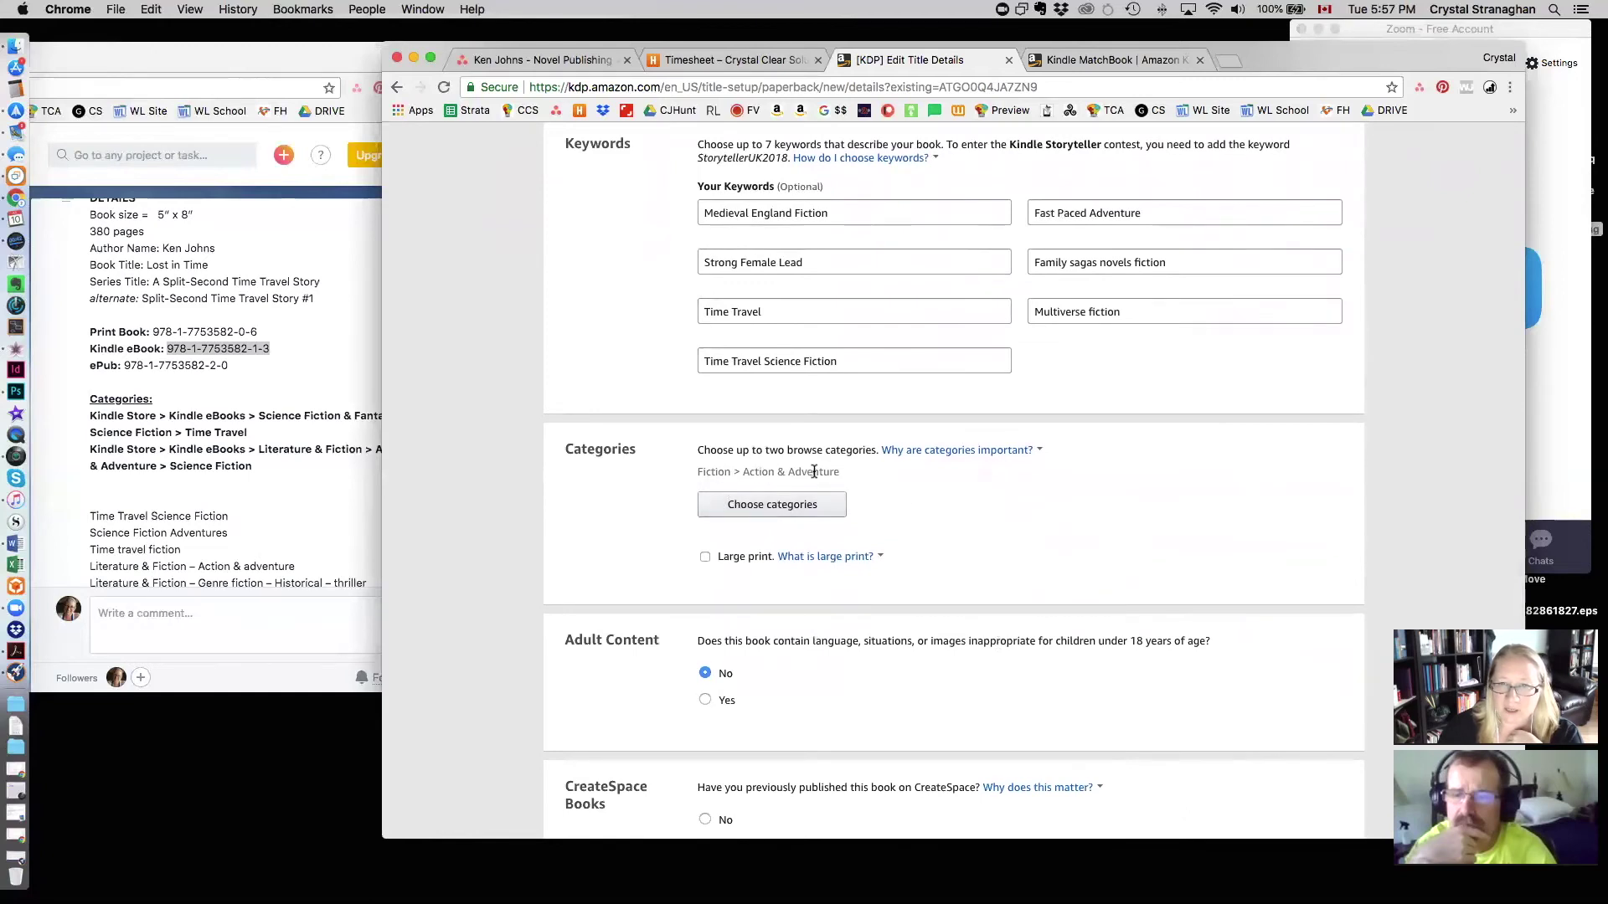
click(758, 508)
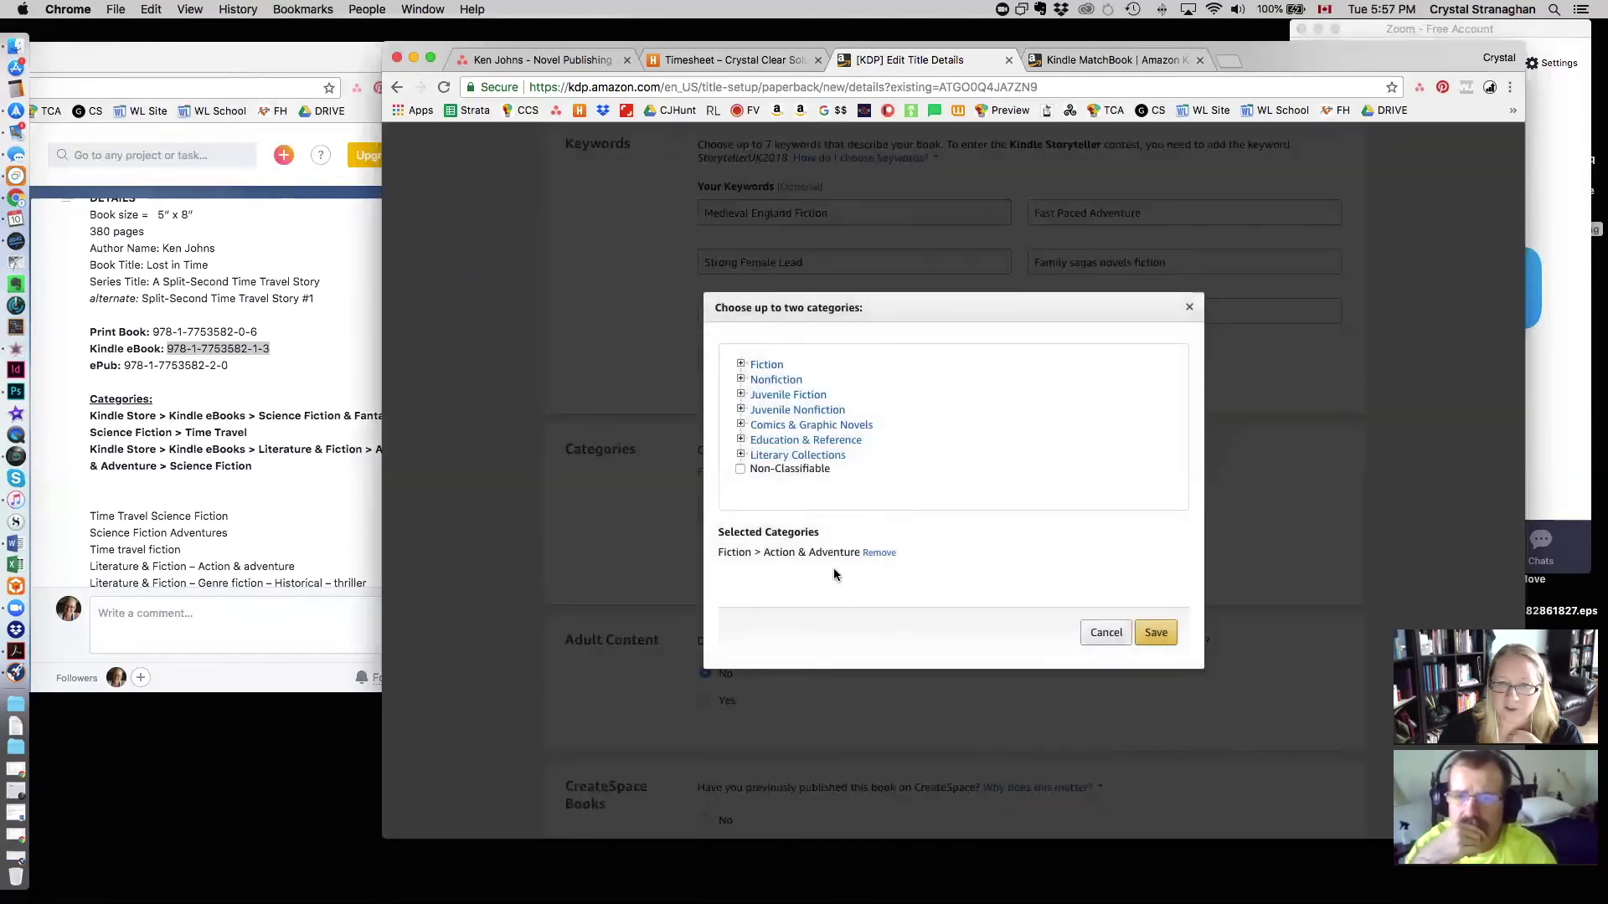
click(741, 366)
scroll(901, 419, down, 3)
scroll(901, 423, down, 6)
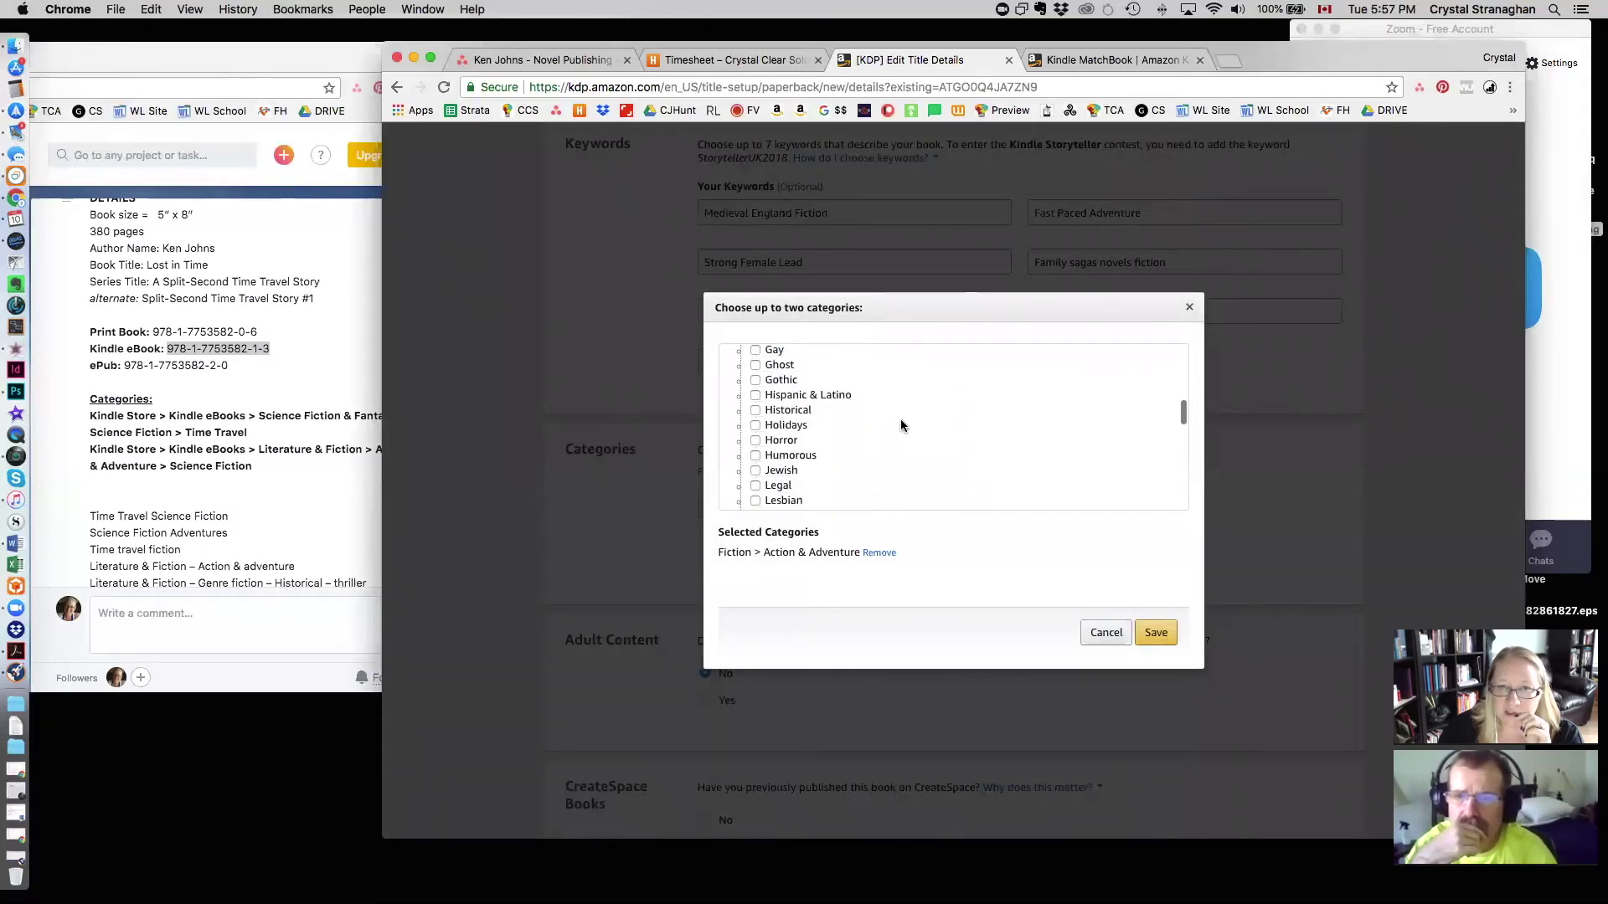
scroll(901, 419, down, 5)
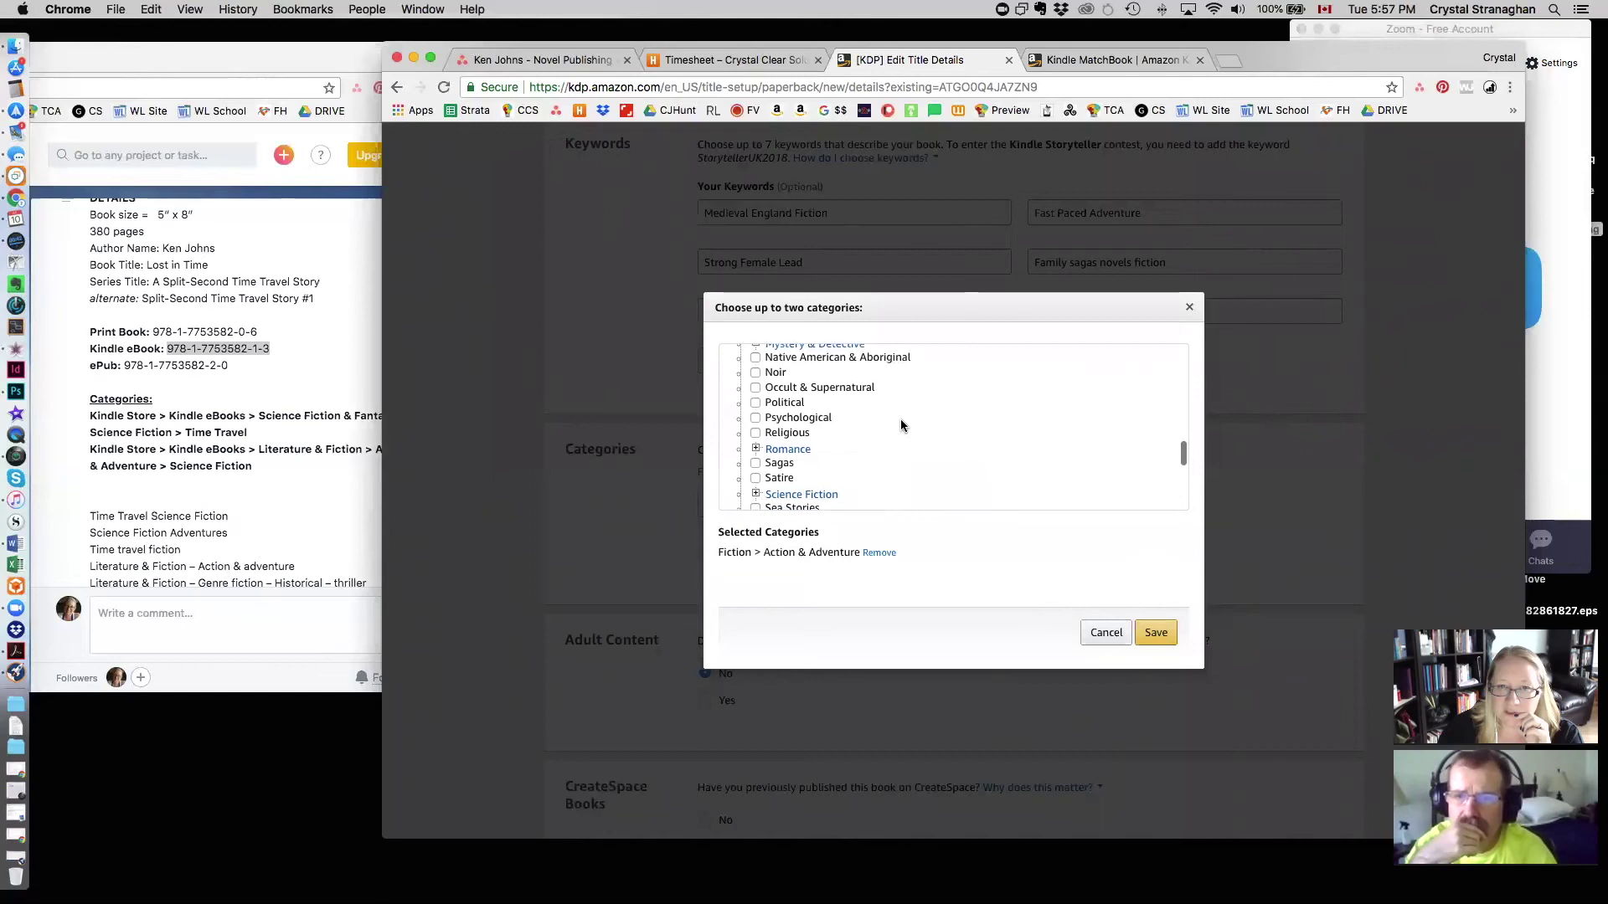
click(800, 435)
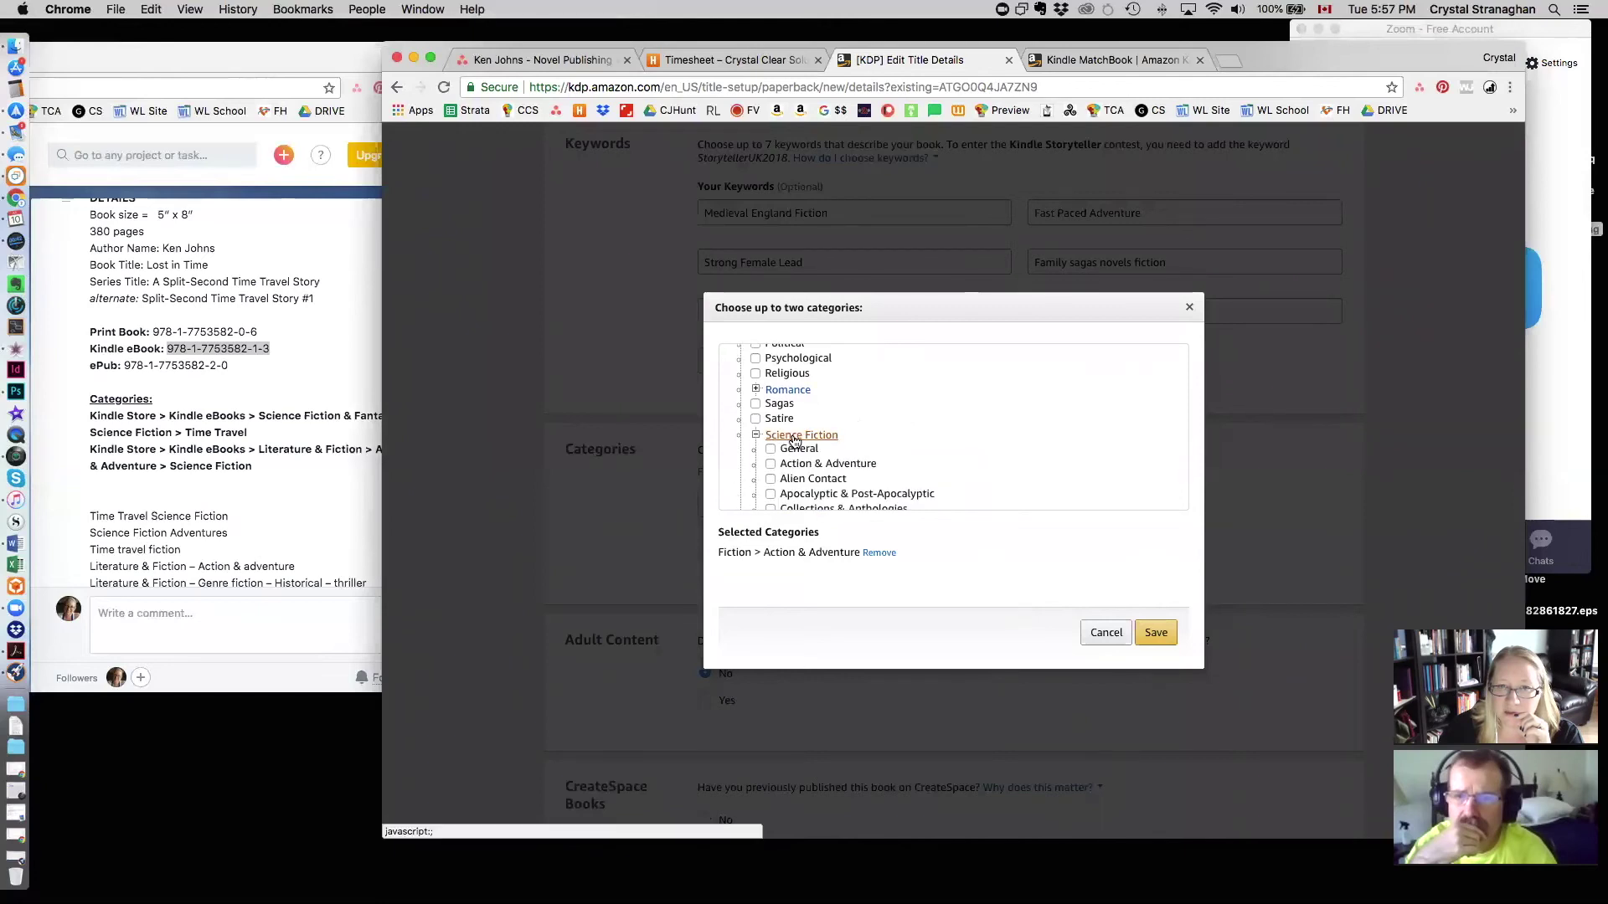
scroll(881, 455, down, 1)
scroll(881, 453, down, 3)
click(771, 453)
click(1155, 633)
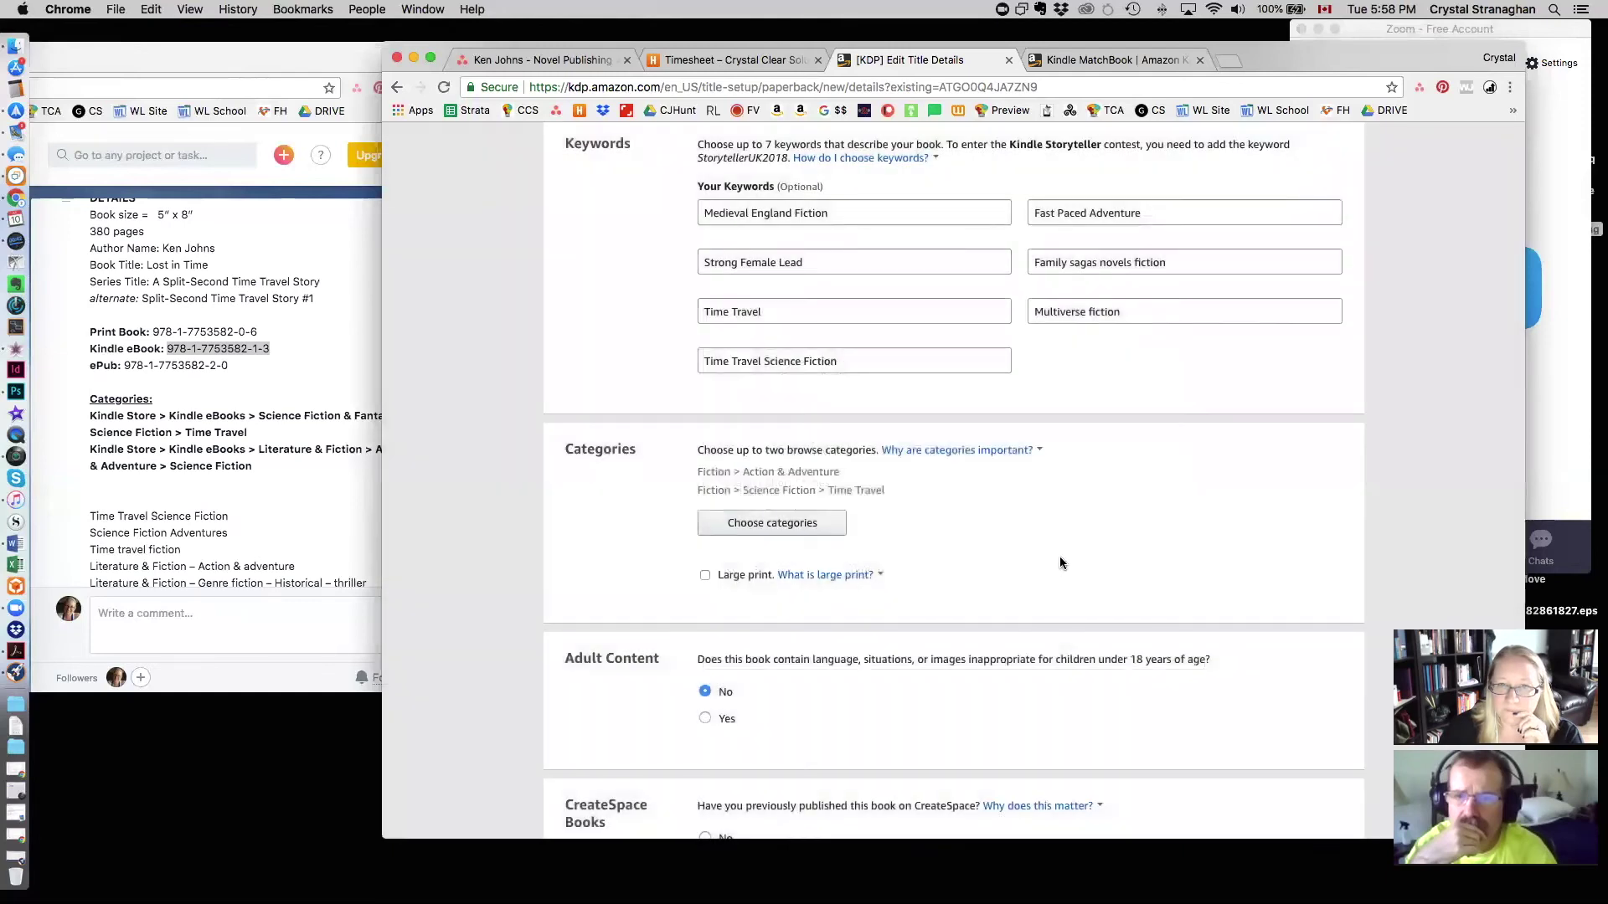
Step: Declare that the book was not previously published on CreateSpace, then save the details and continue to Paperback Content
scroll(1059, 561, down, 5)
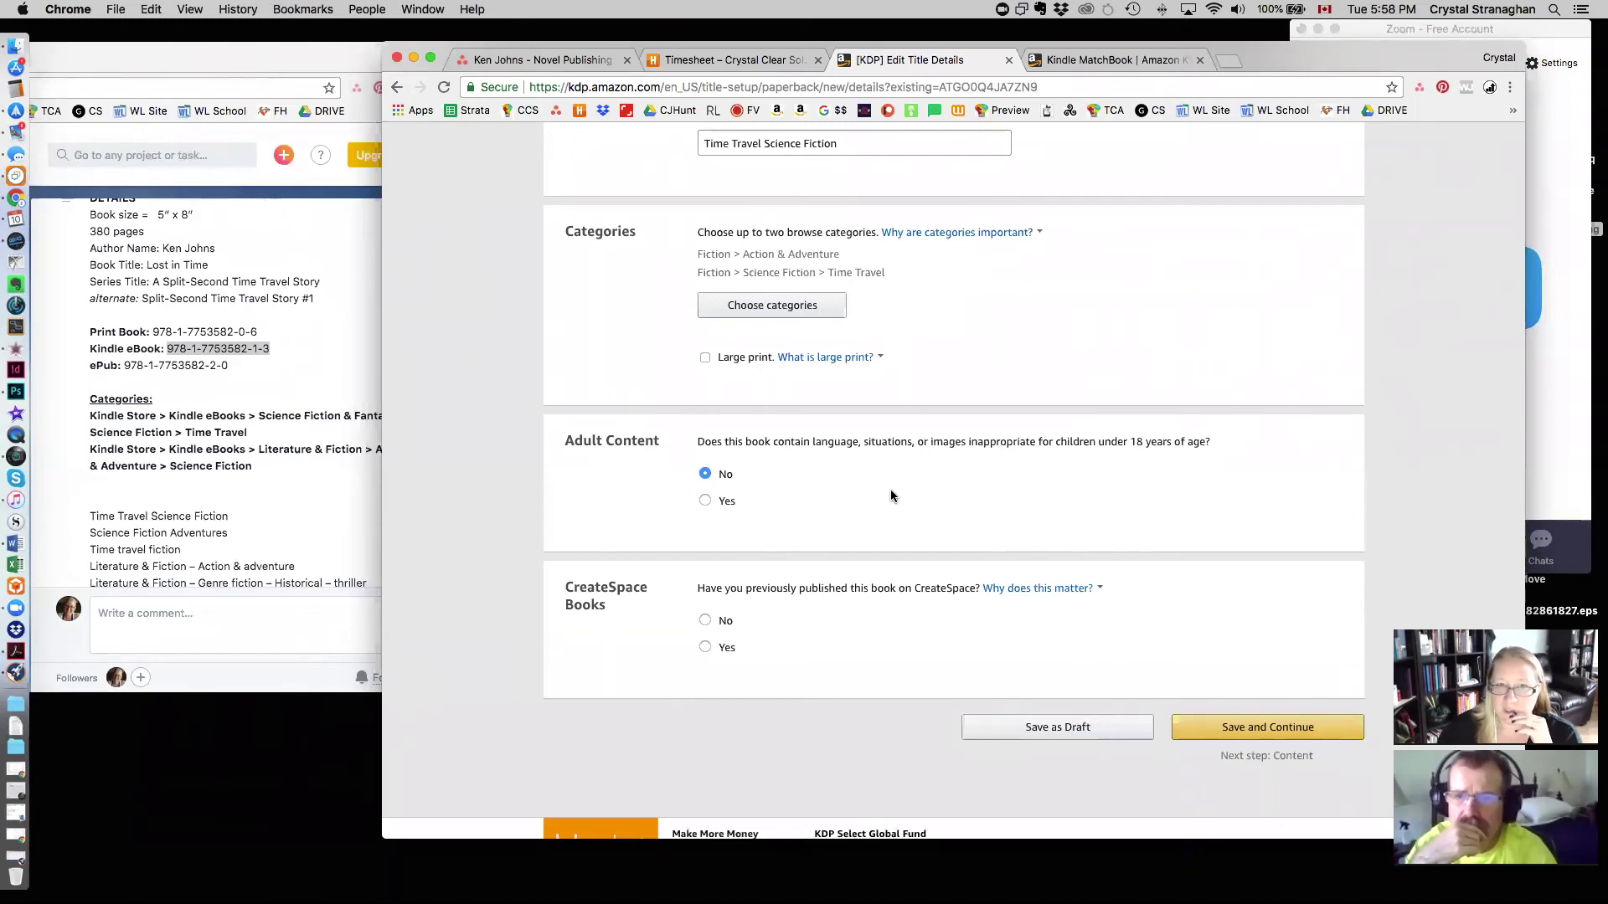
scroll(891, 496, down, 2)
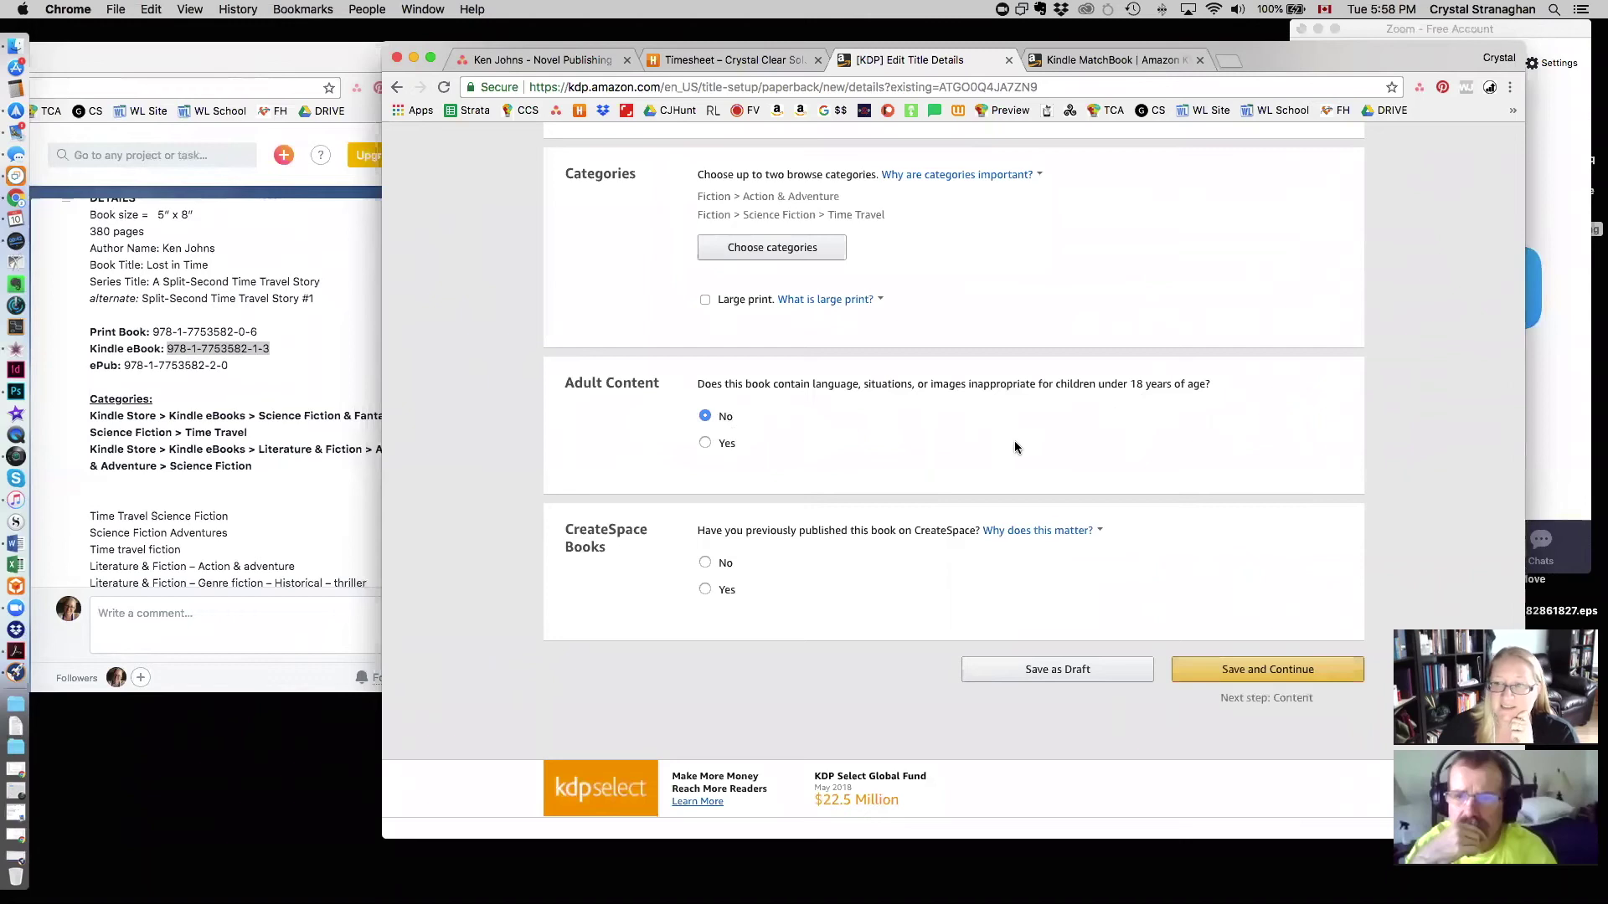
scroll(1015, 447, down, 2)
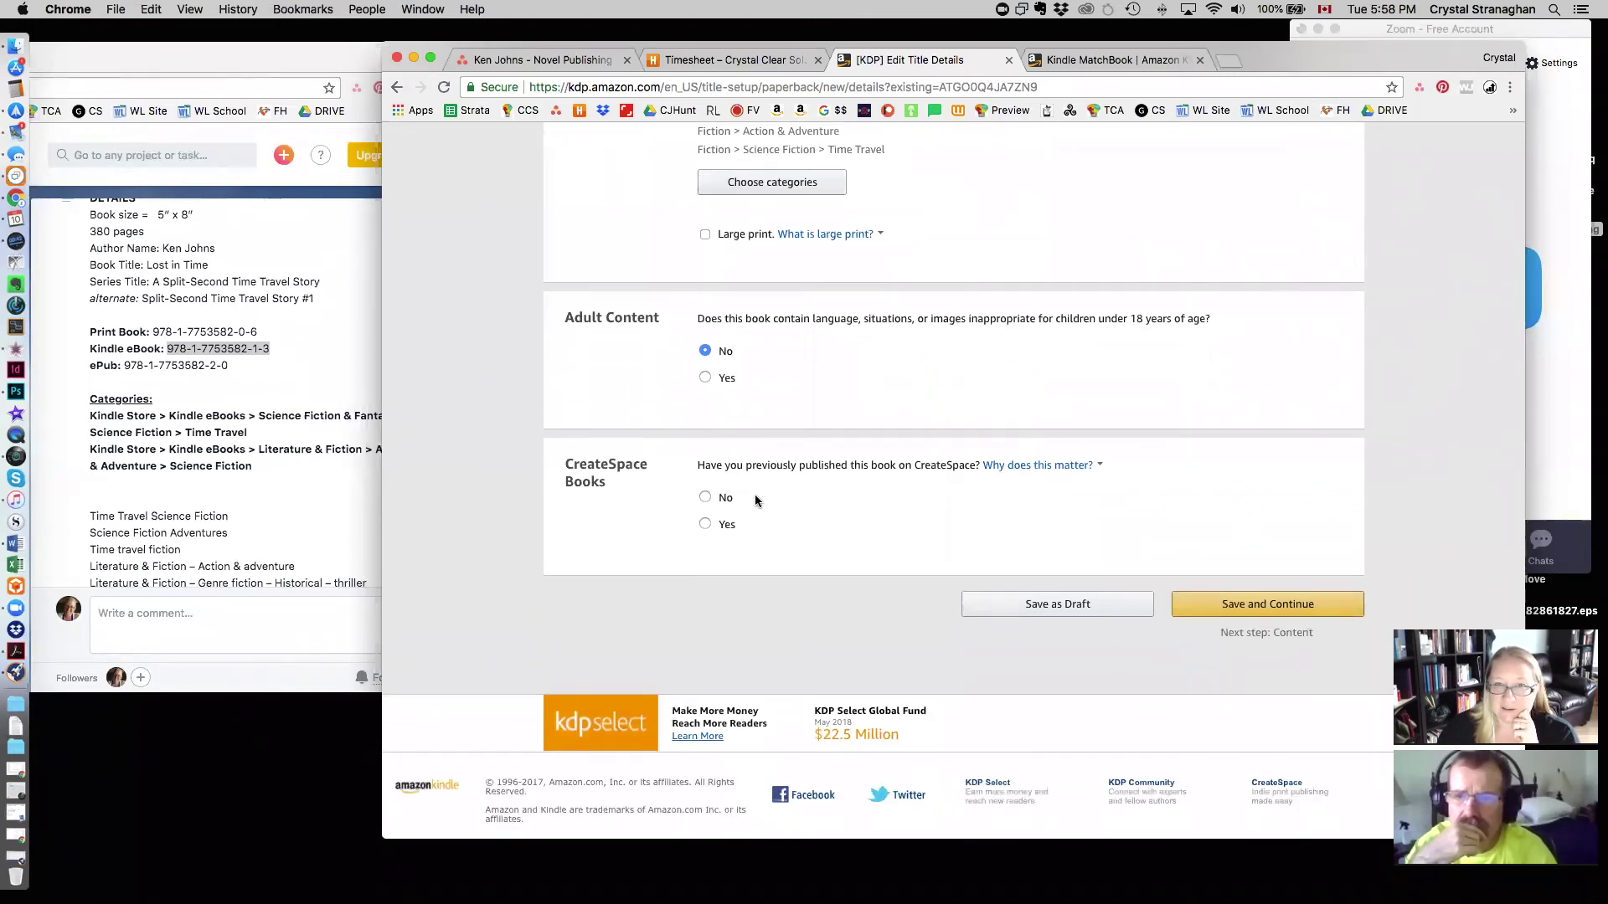
click(705, 497)
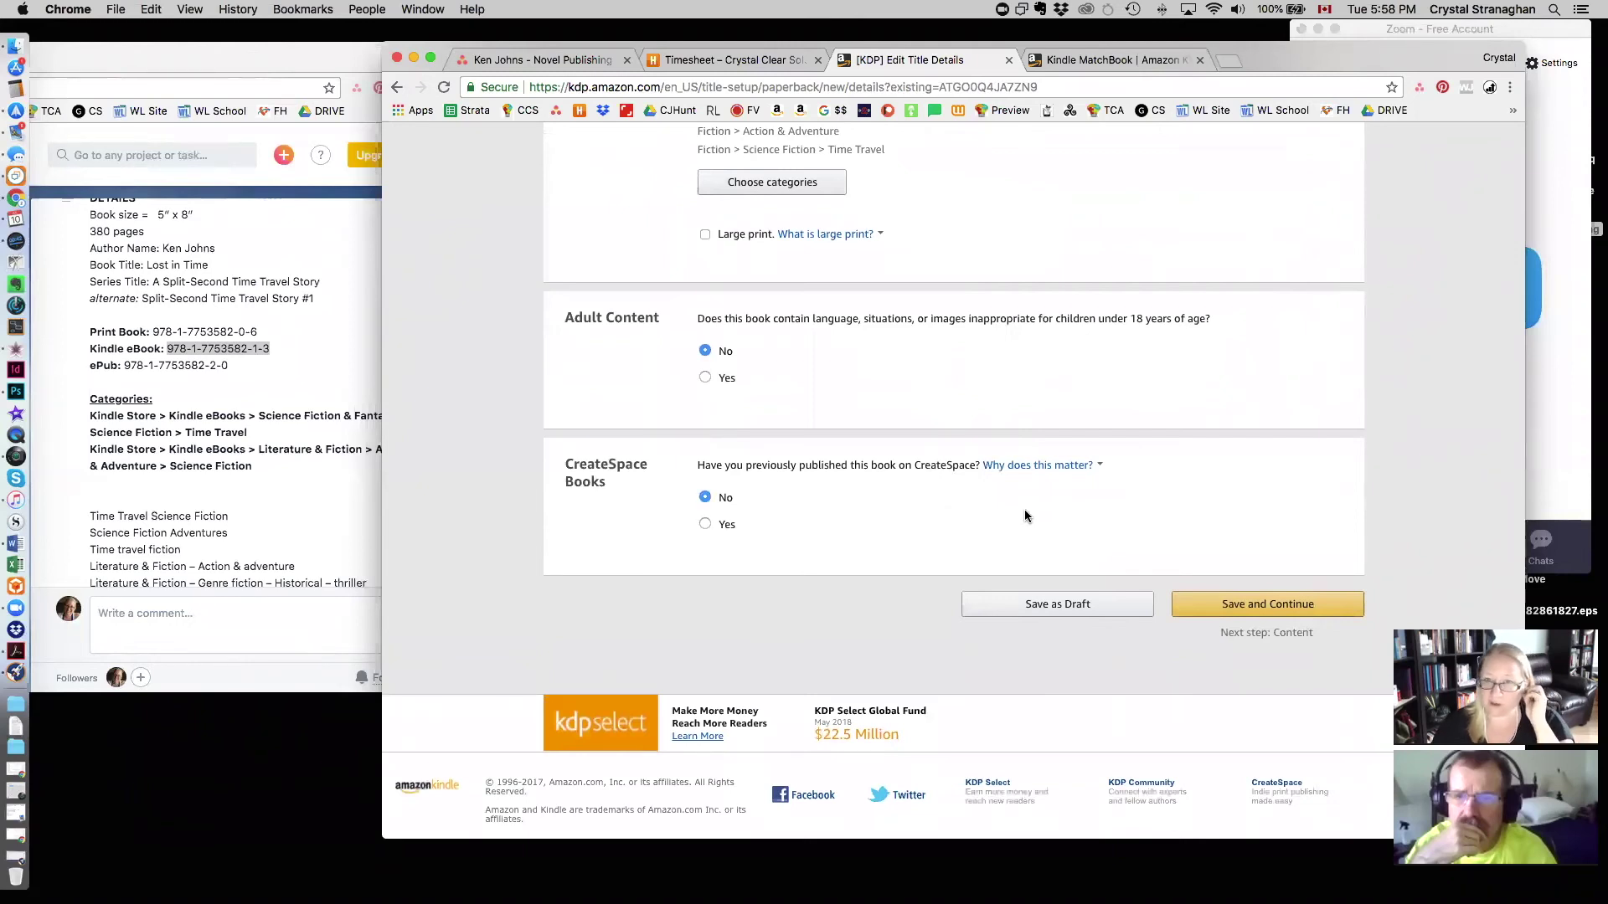
click(1301, 609)
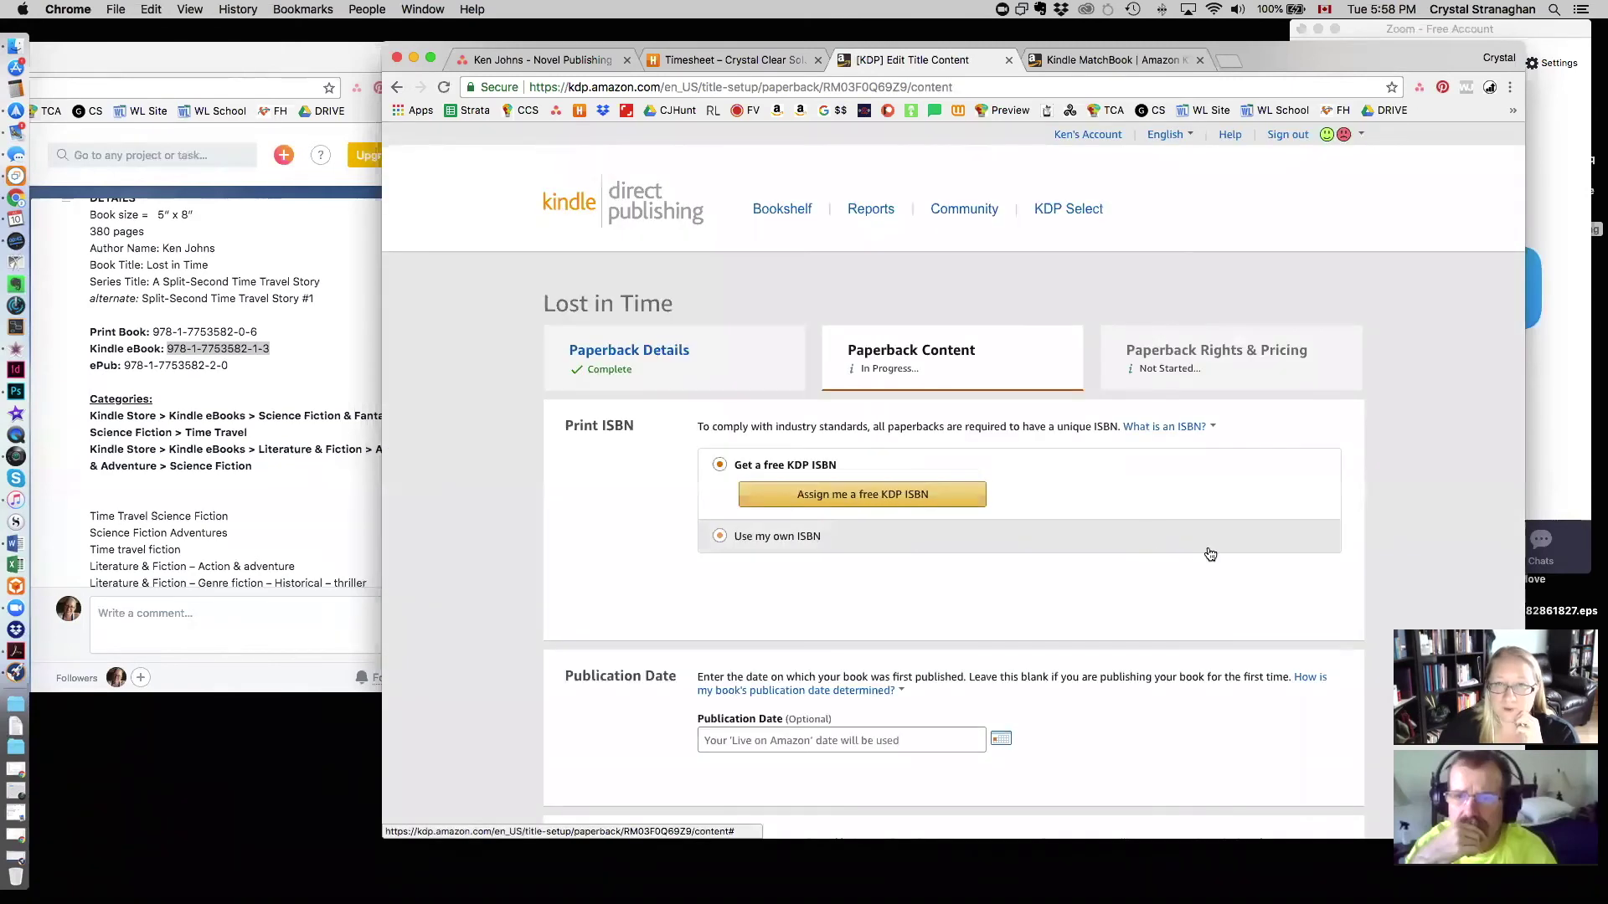
scroll(1210, 554, down, 2)
click(718, 442)
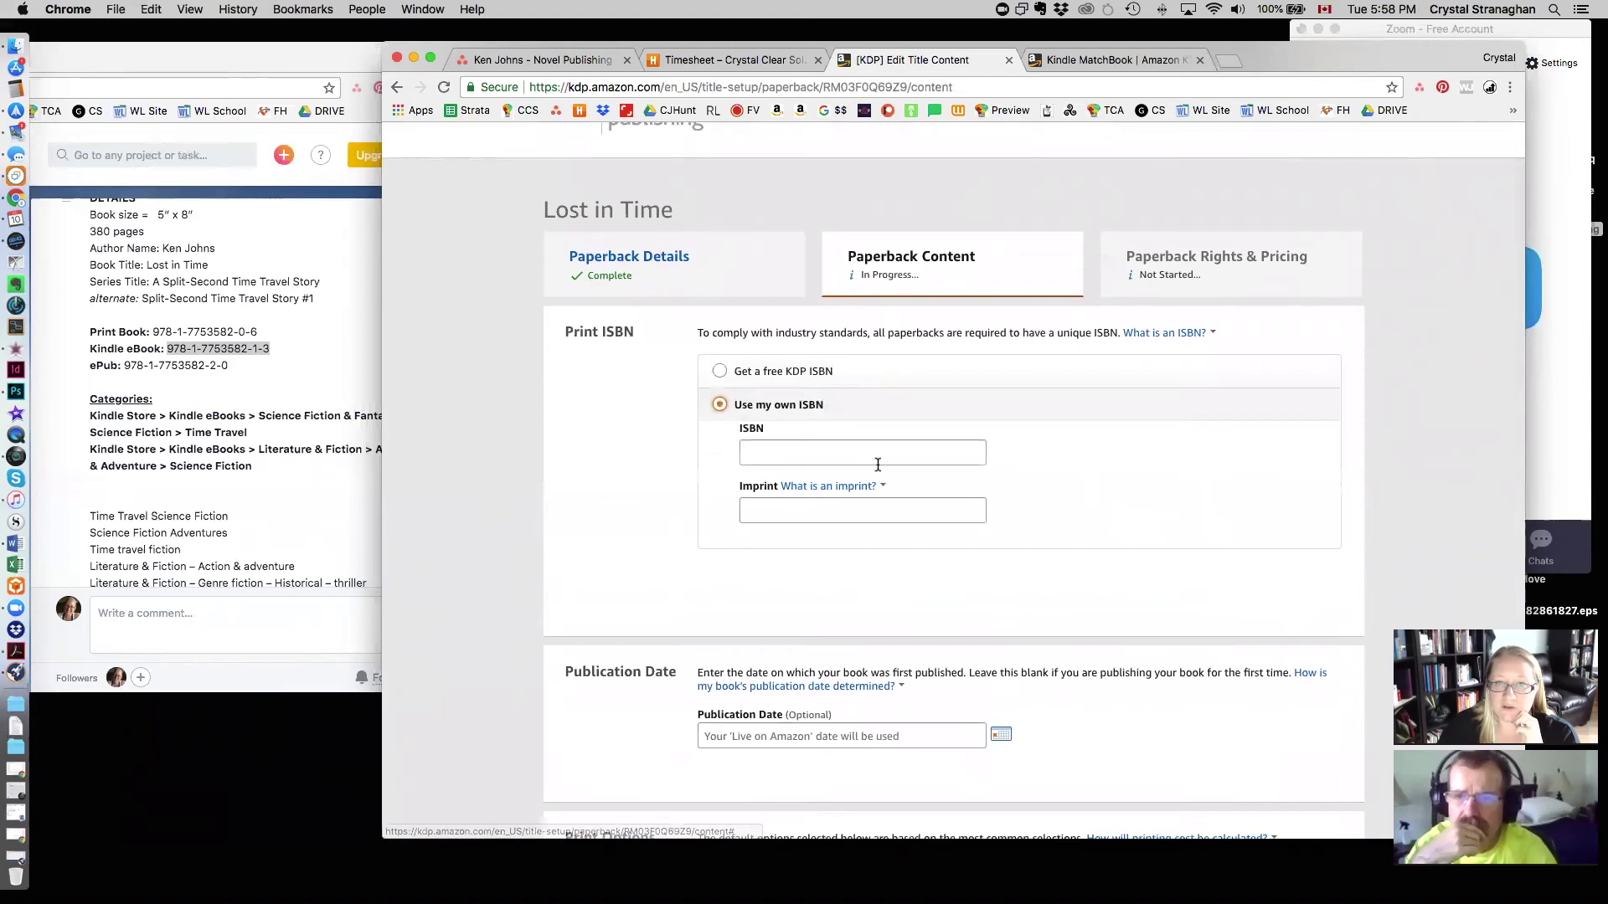
click(841, 457)
click(355, 125)
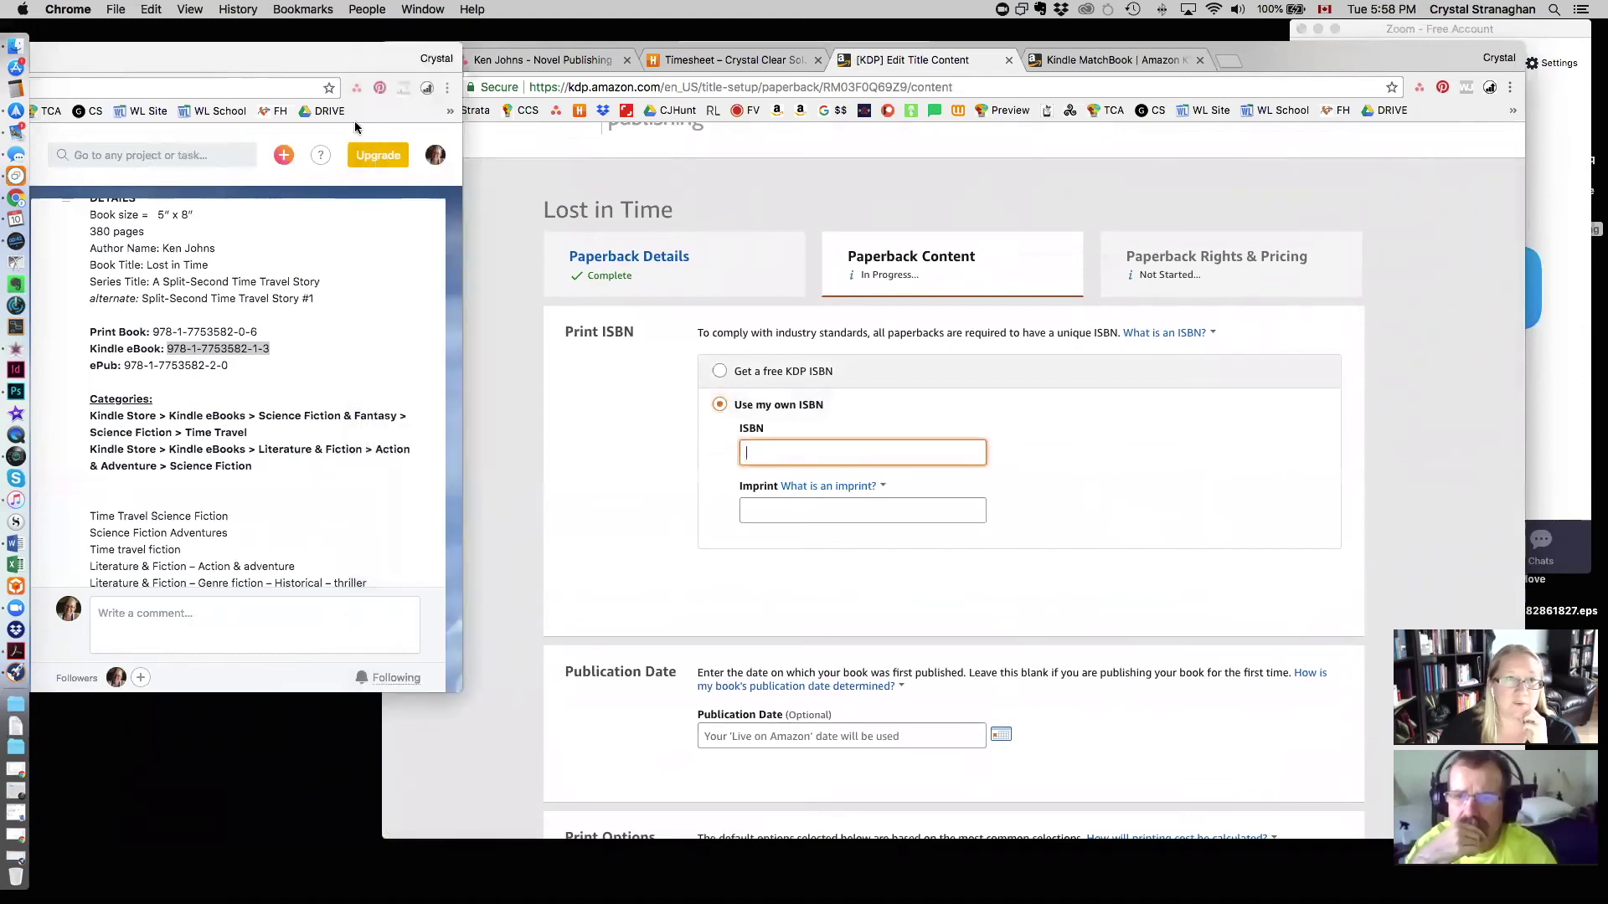
scroll(247, 425, up, 2)
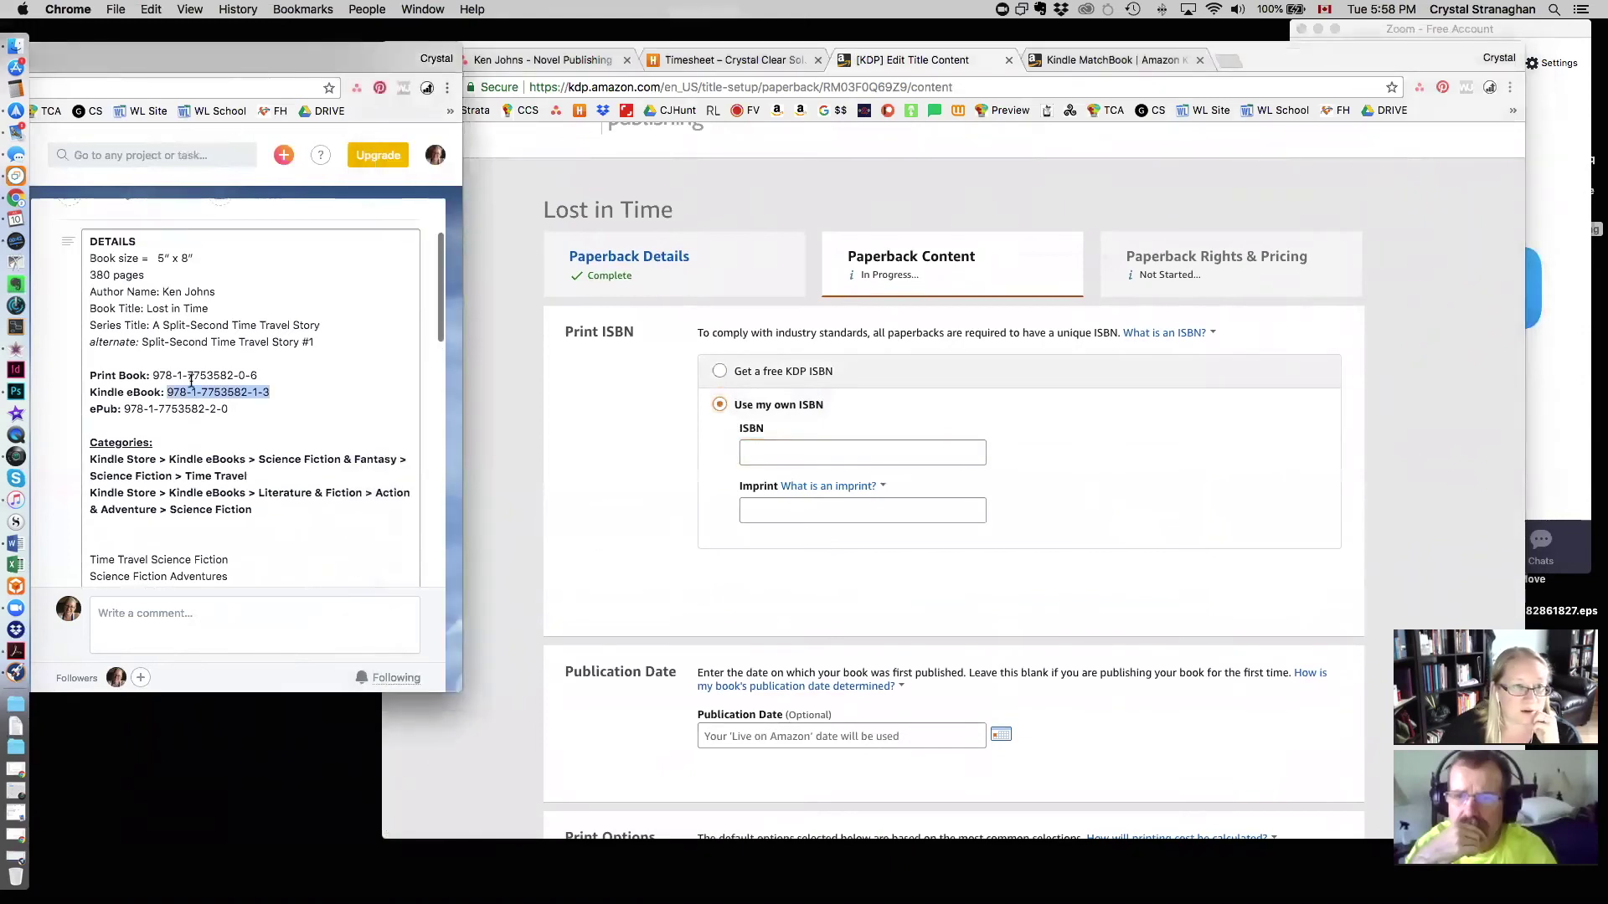
drag(257, 375, 152, 374)
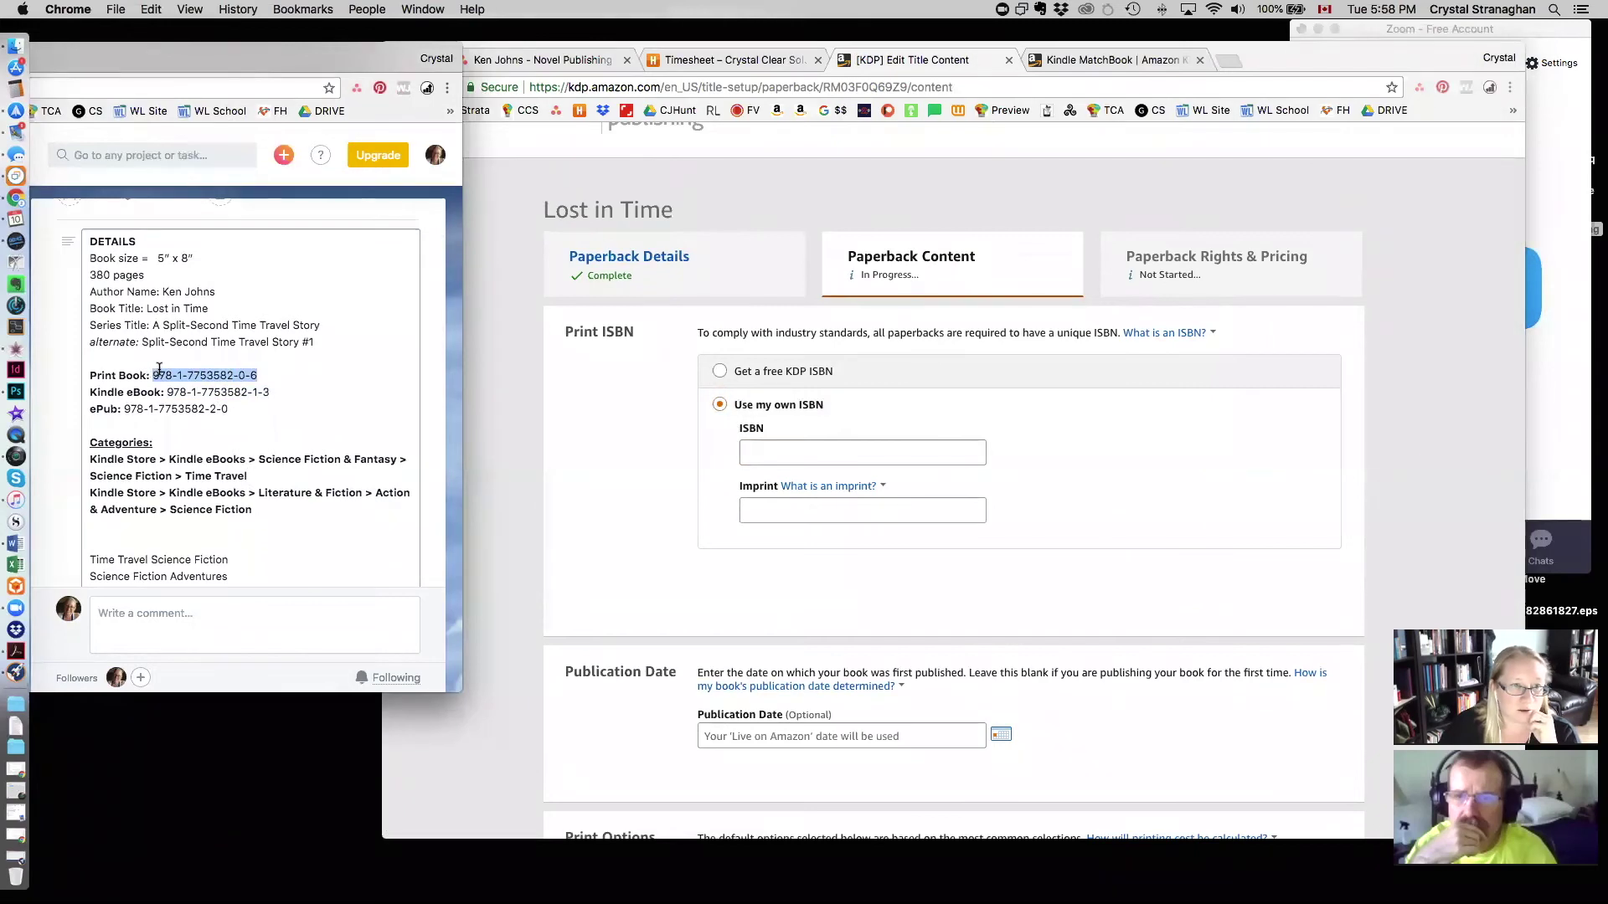
key(super+c)
click(794, 459)
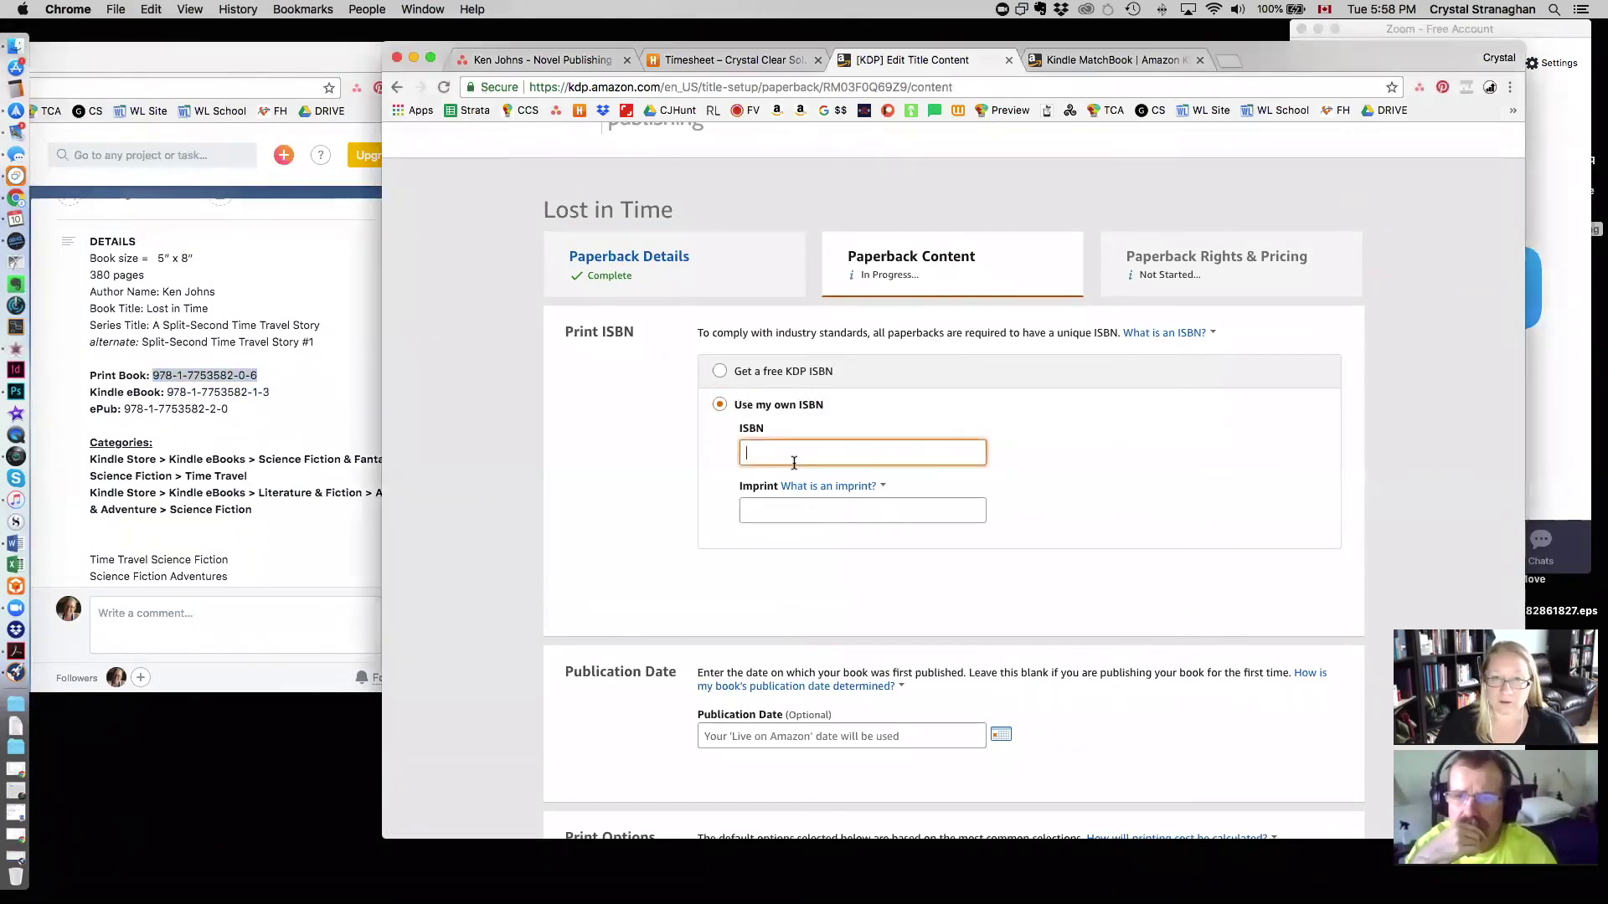
key(super+v)
Step: Enter the author's full name as the imprint for the print ISBN
scroll(791, 458, down, 1)
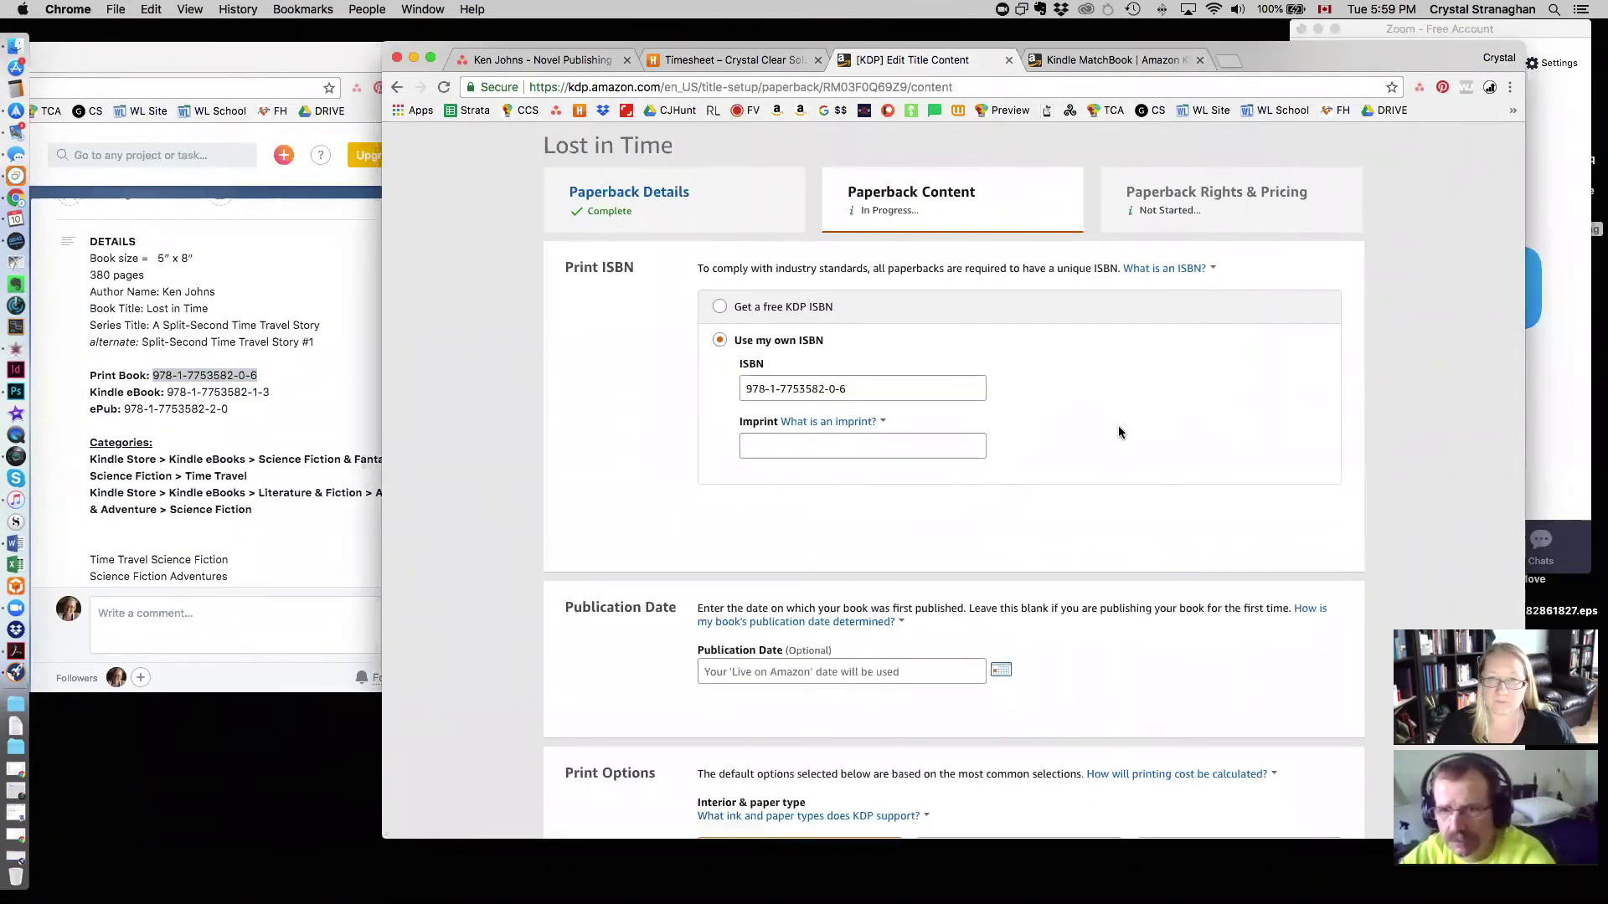
click(886, 443)
text(Ken Johns)
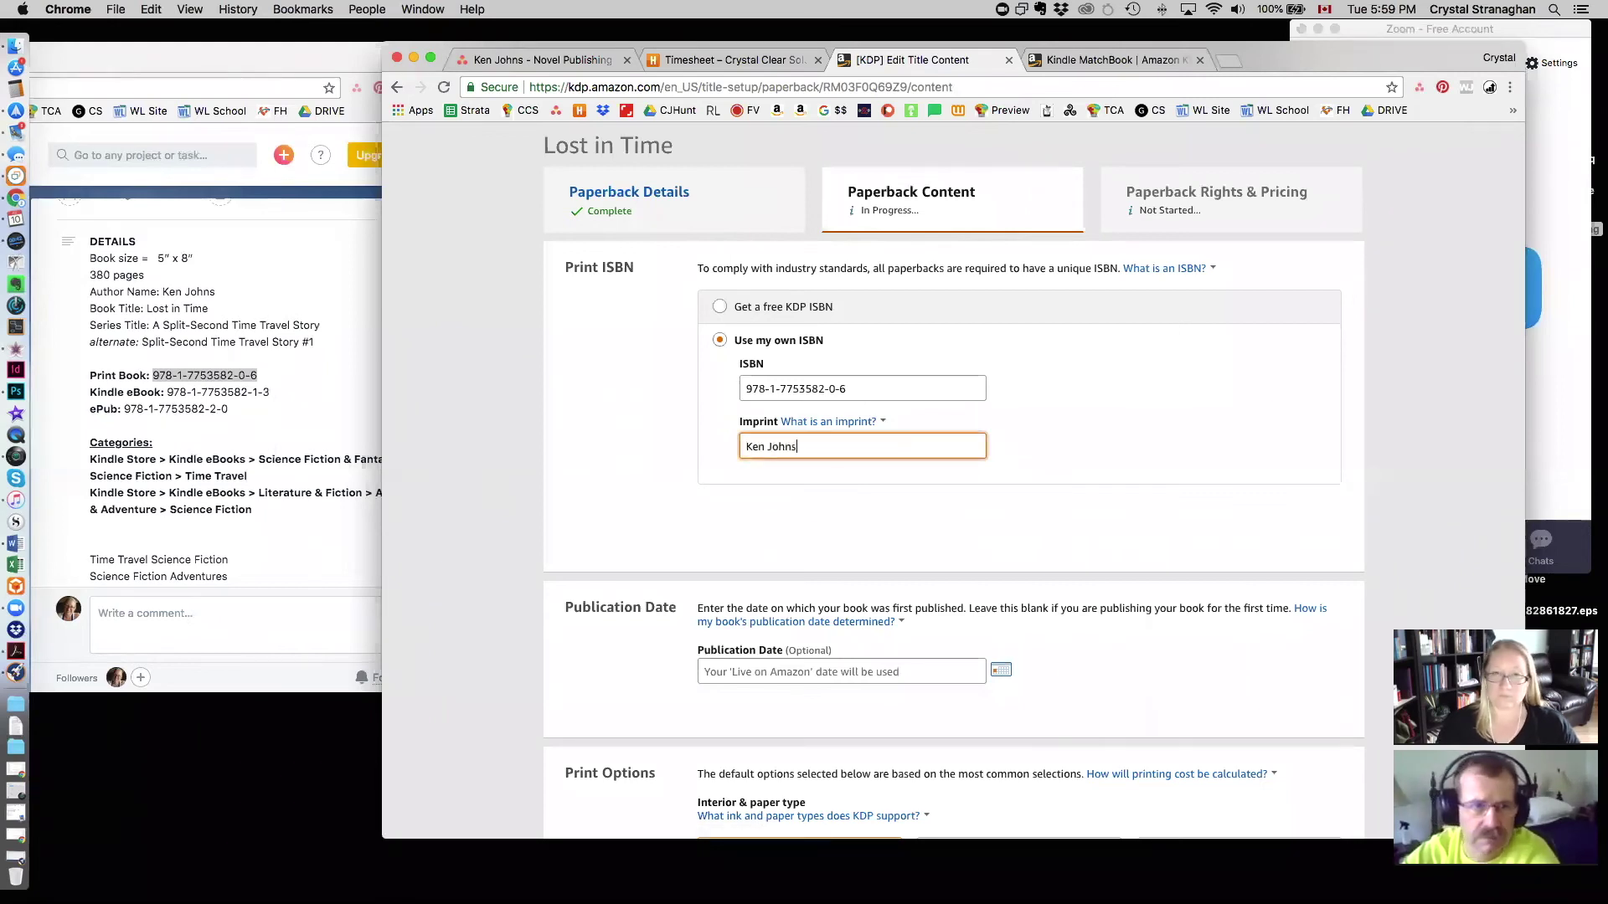
click(1169, 522)
Step: Set the paperback's trim size to 5 x 8 in and its cover finish to Glossy
scroll(1169, 523, down, 3)
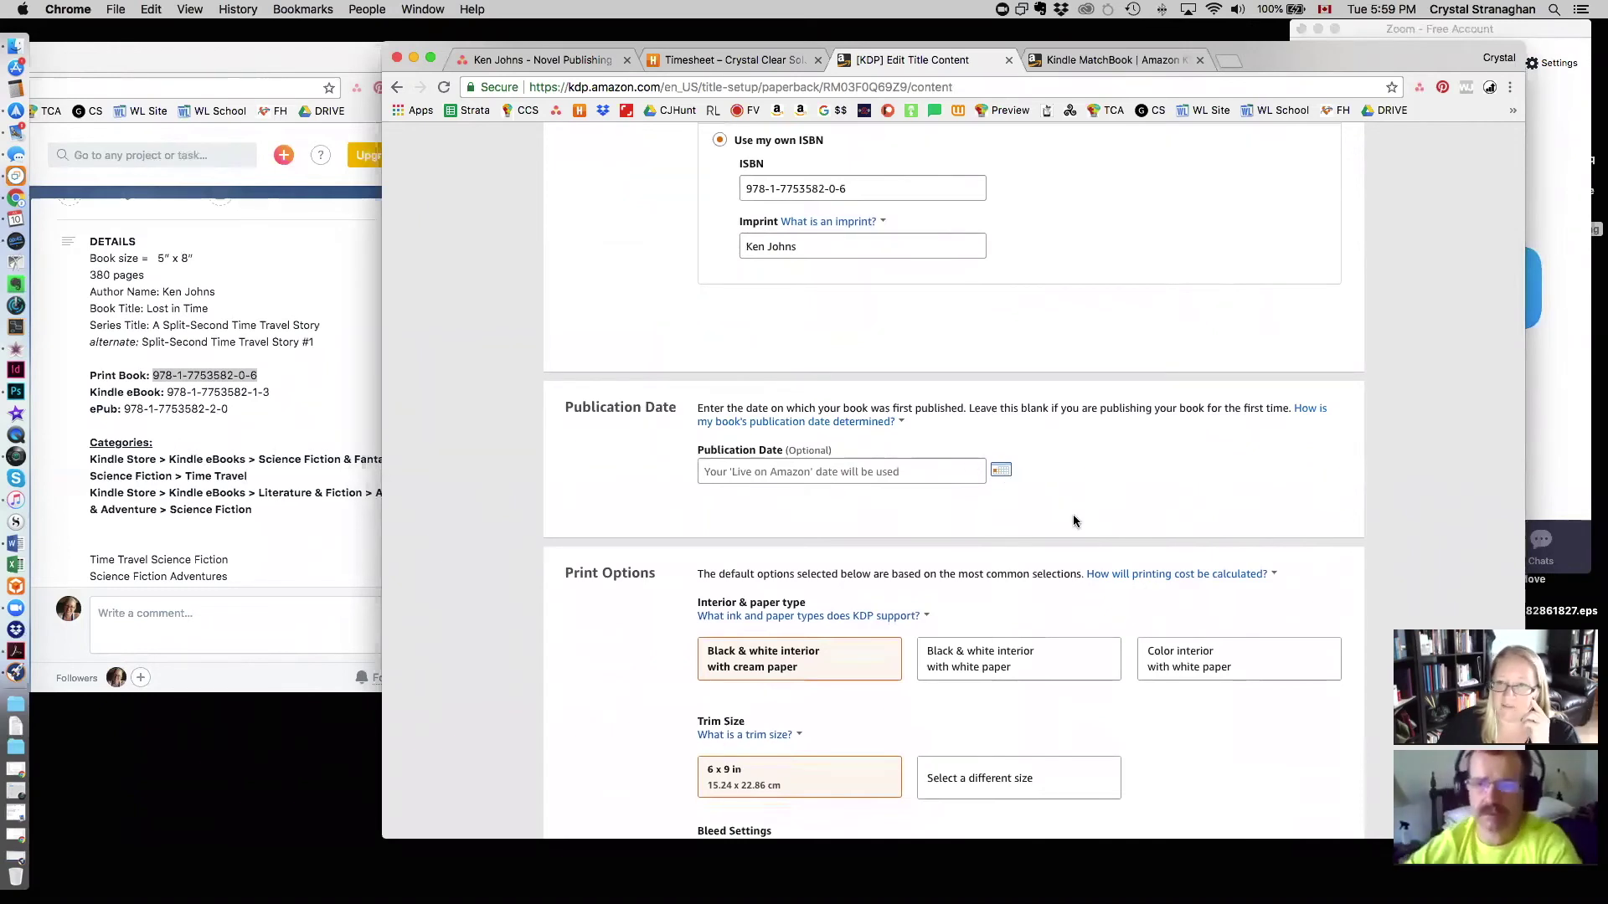
scroll(1072, 517, down, 5)
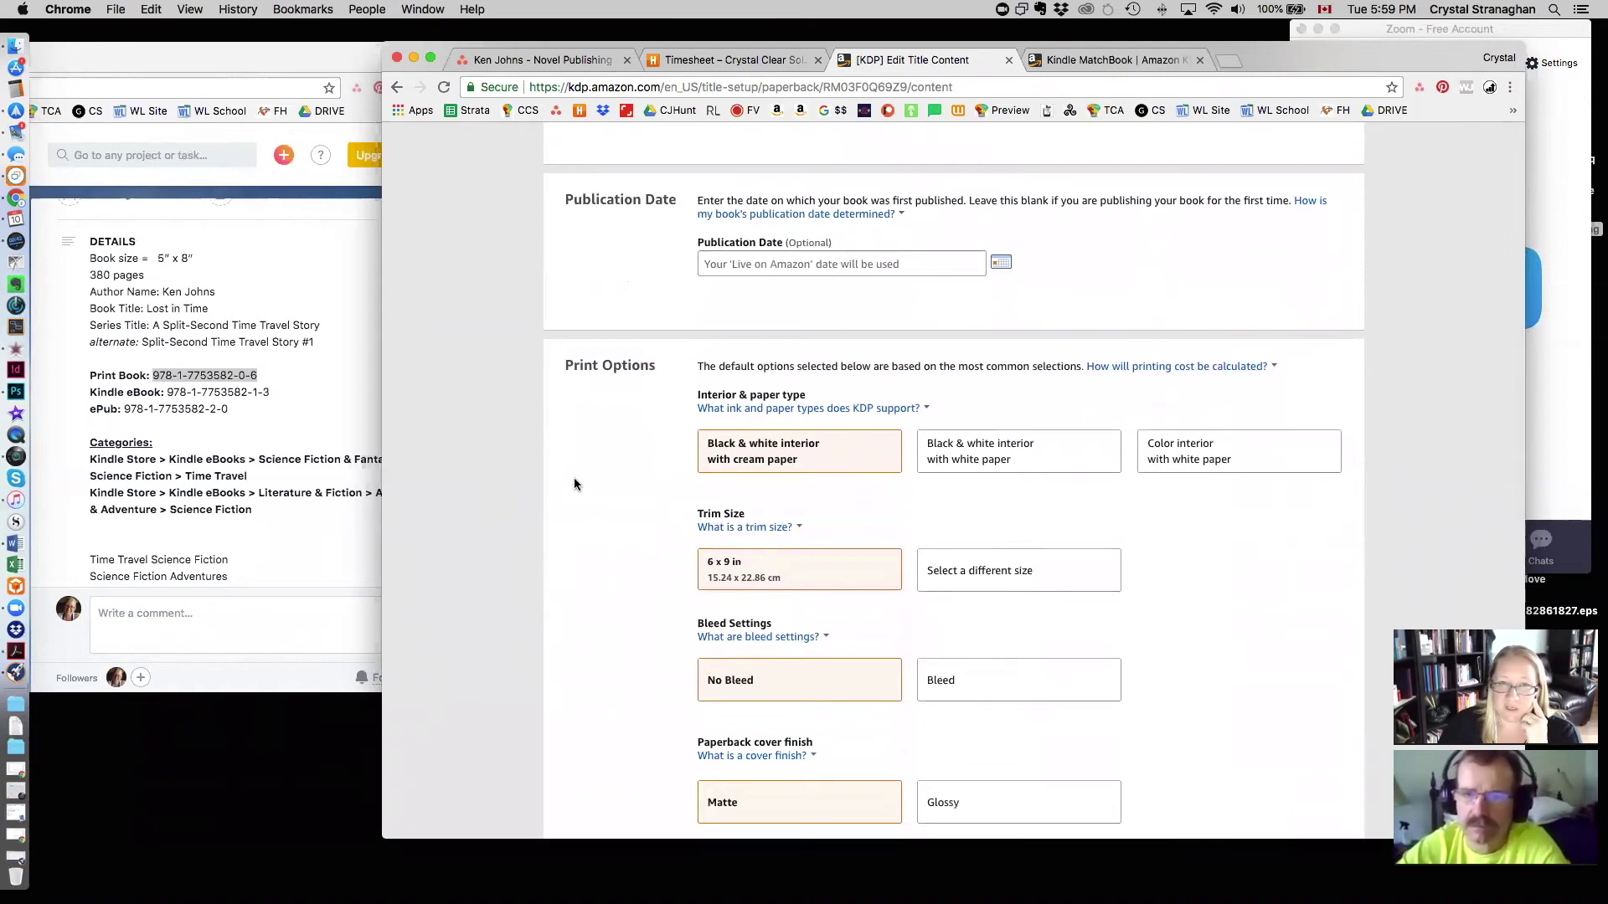
scroll(576, 477, down, 2)
click(846, 335)
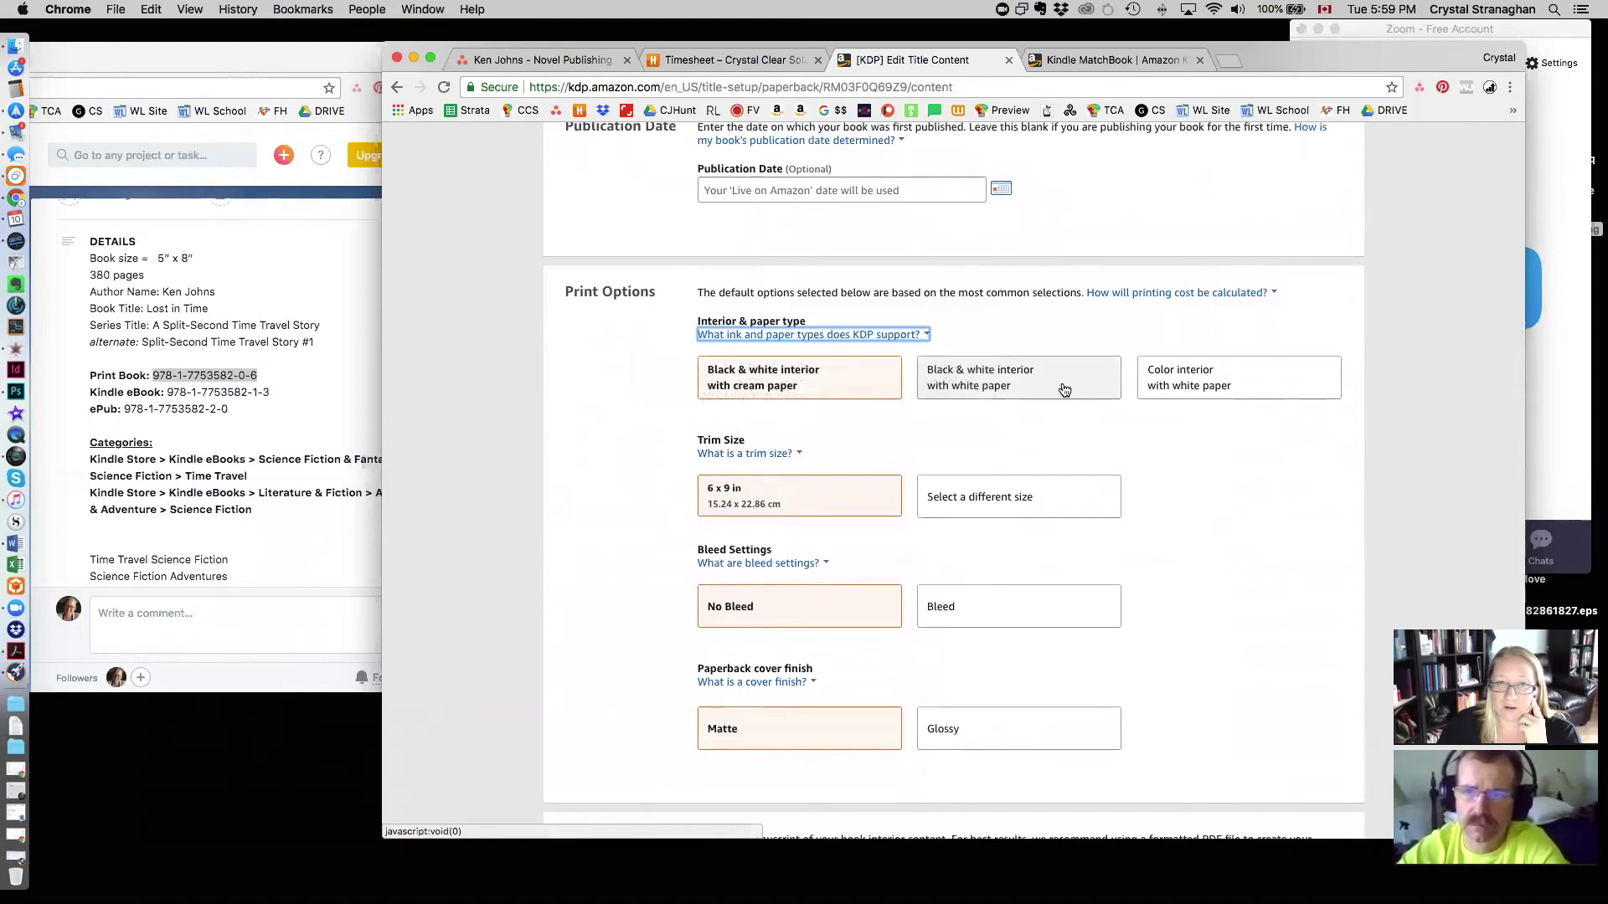
click(800, 502)
click(952, 502)
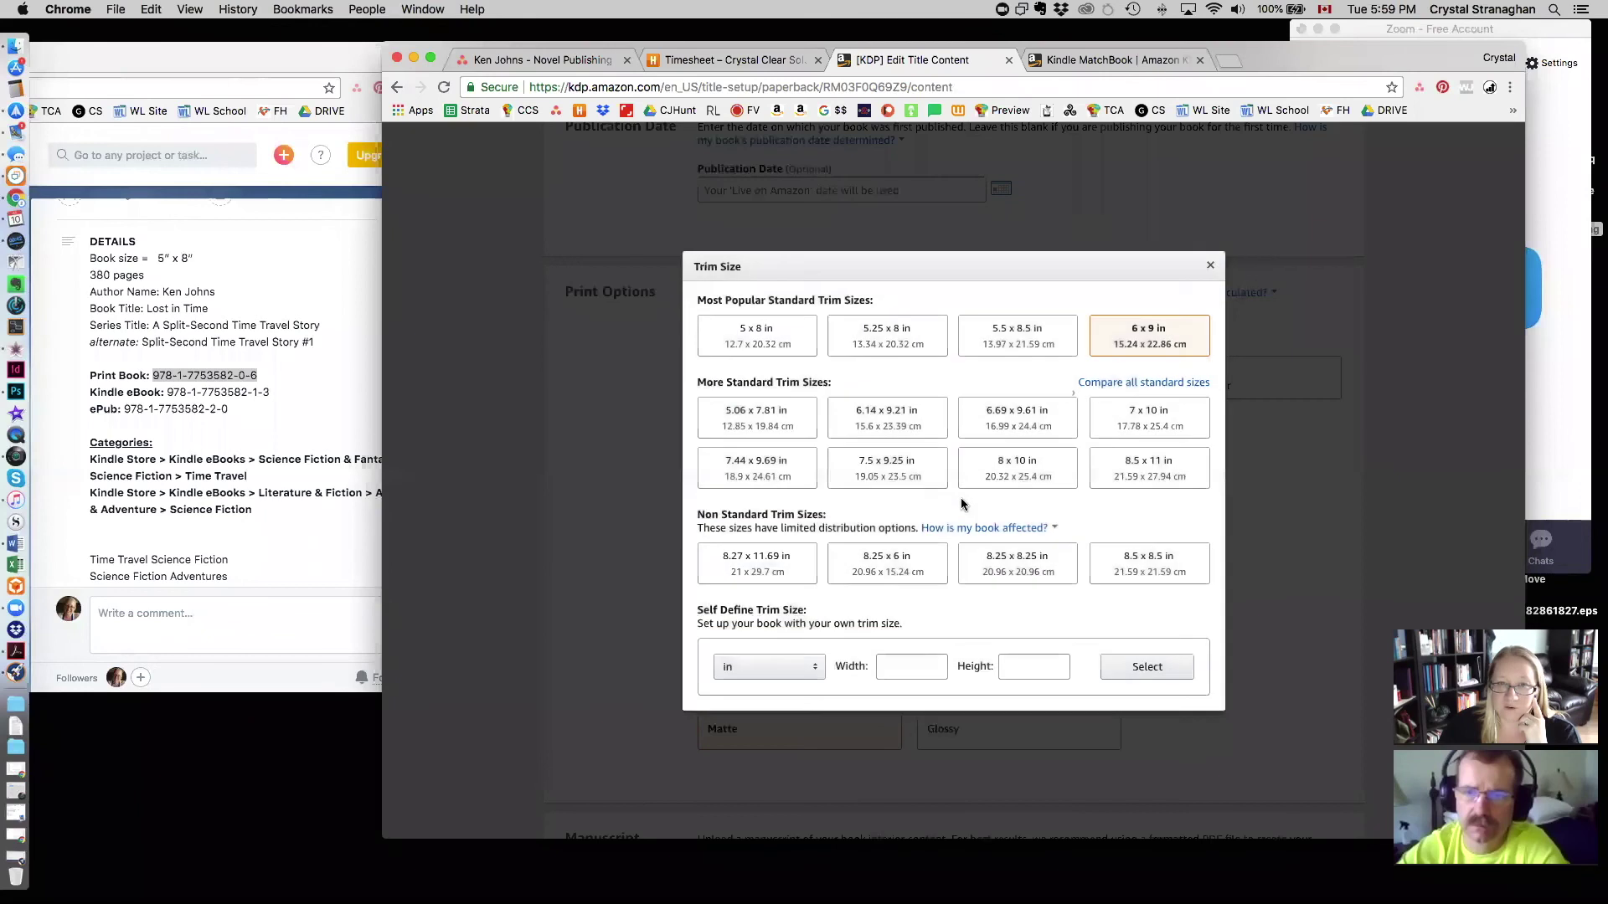
click(742, 339)
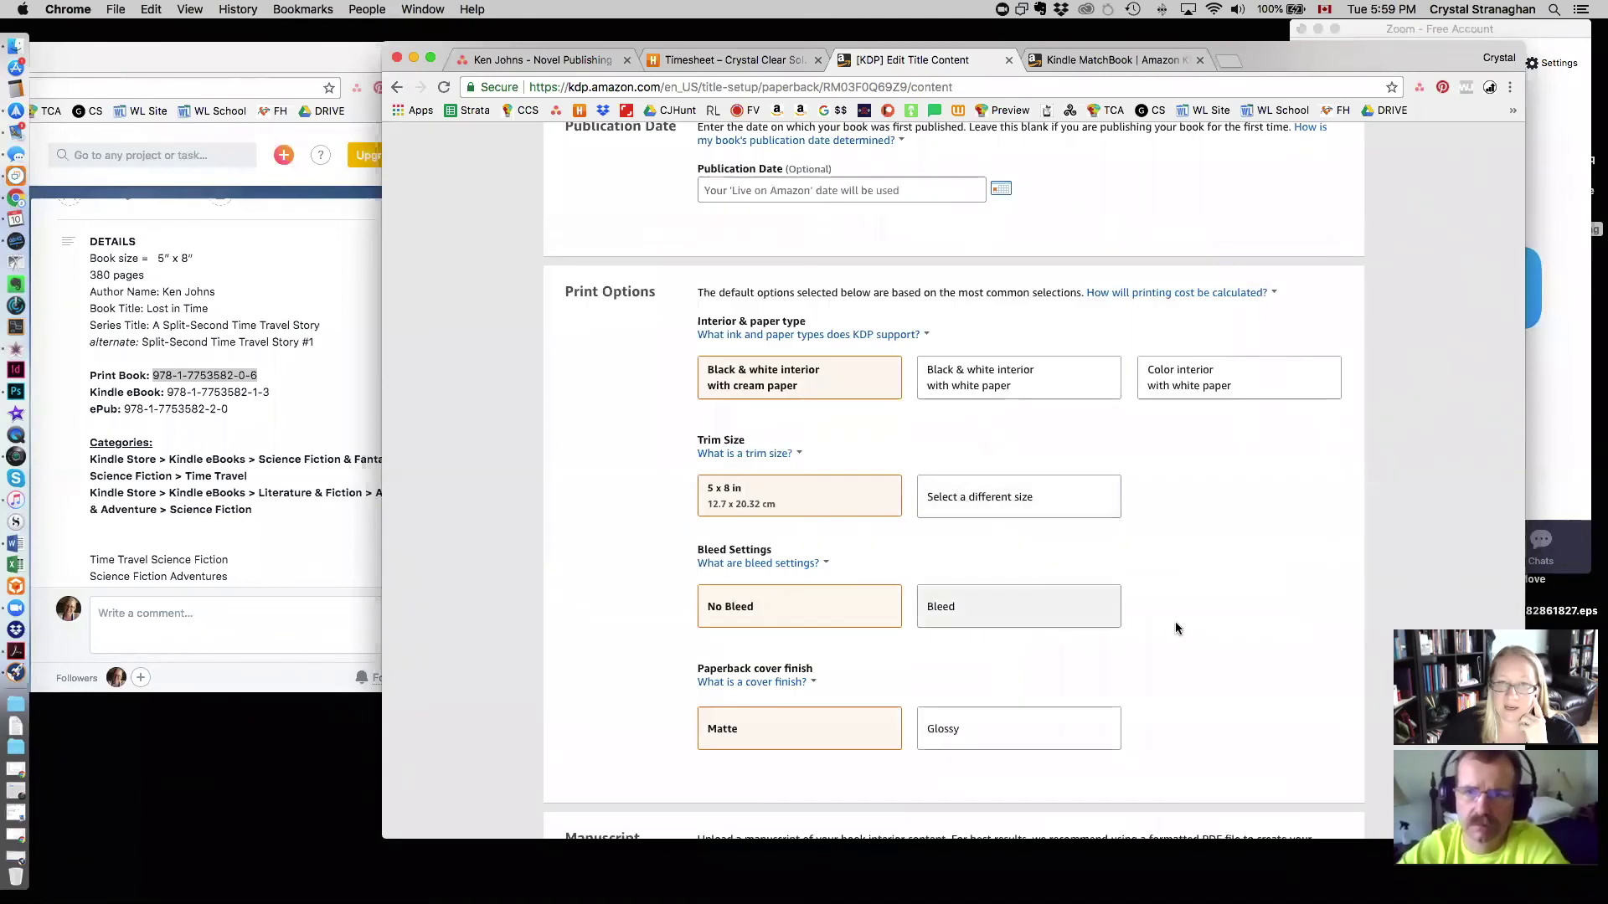
scroll(1123, 623, down, 2)
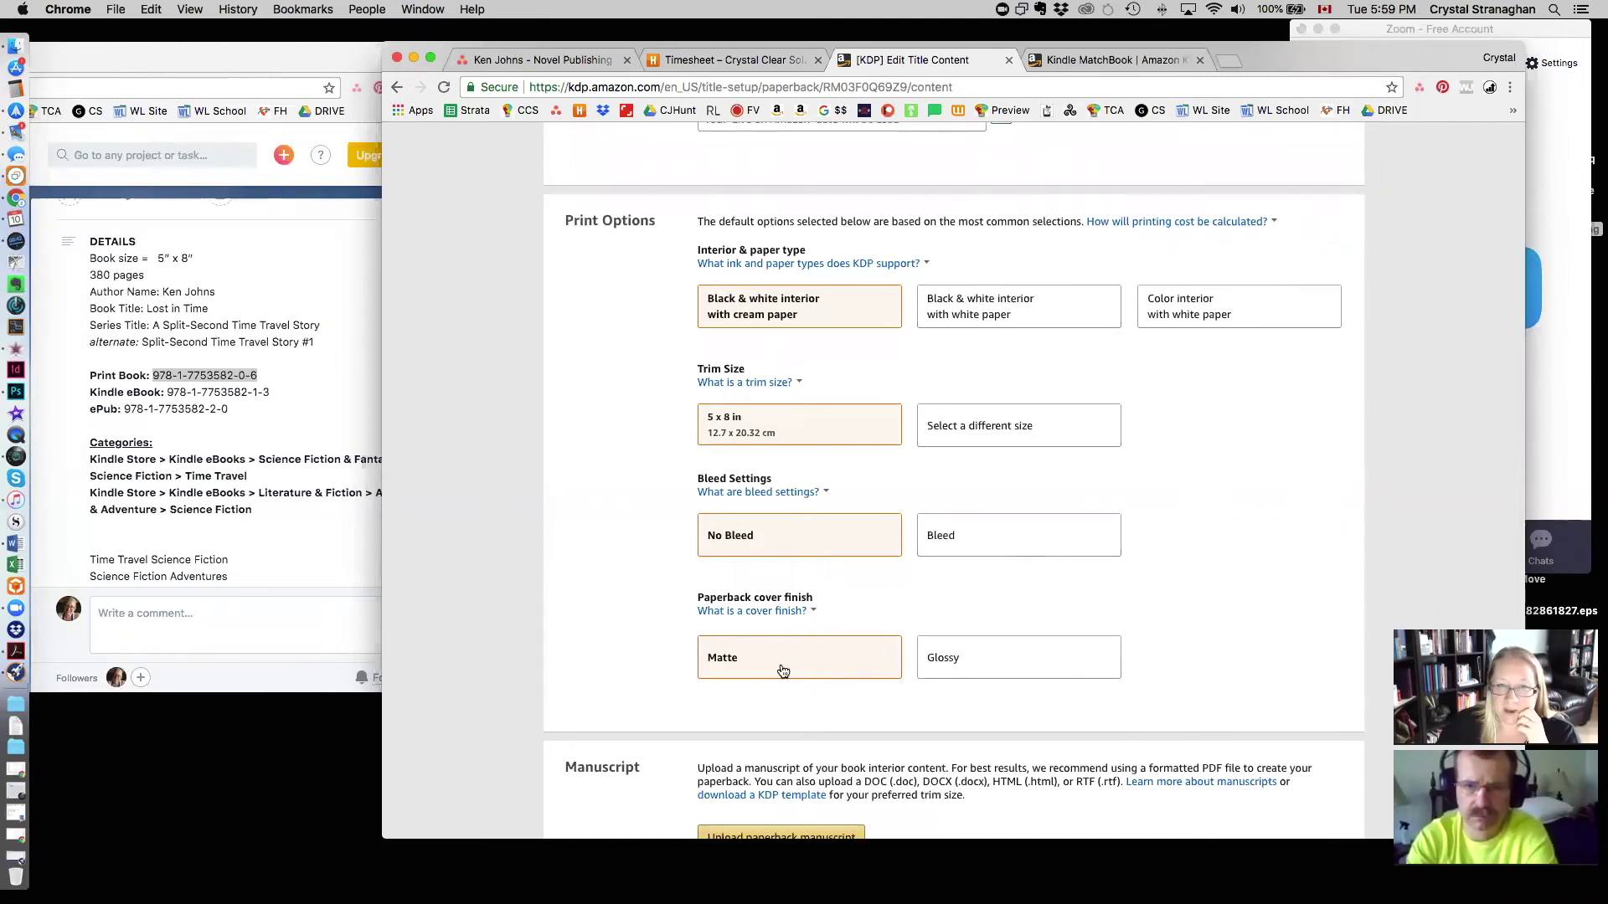
click(957, 664)
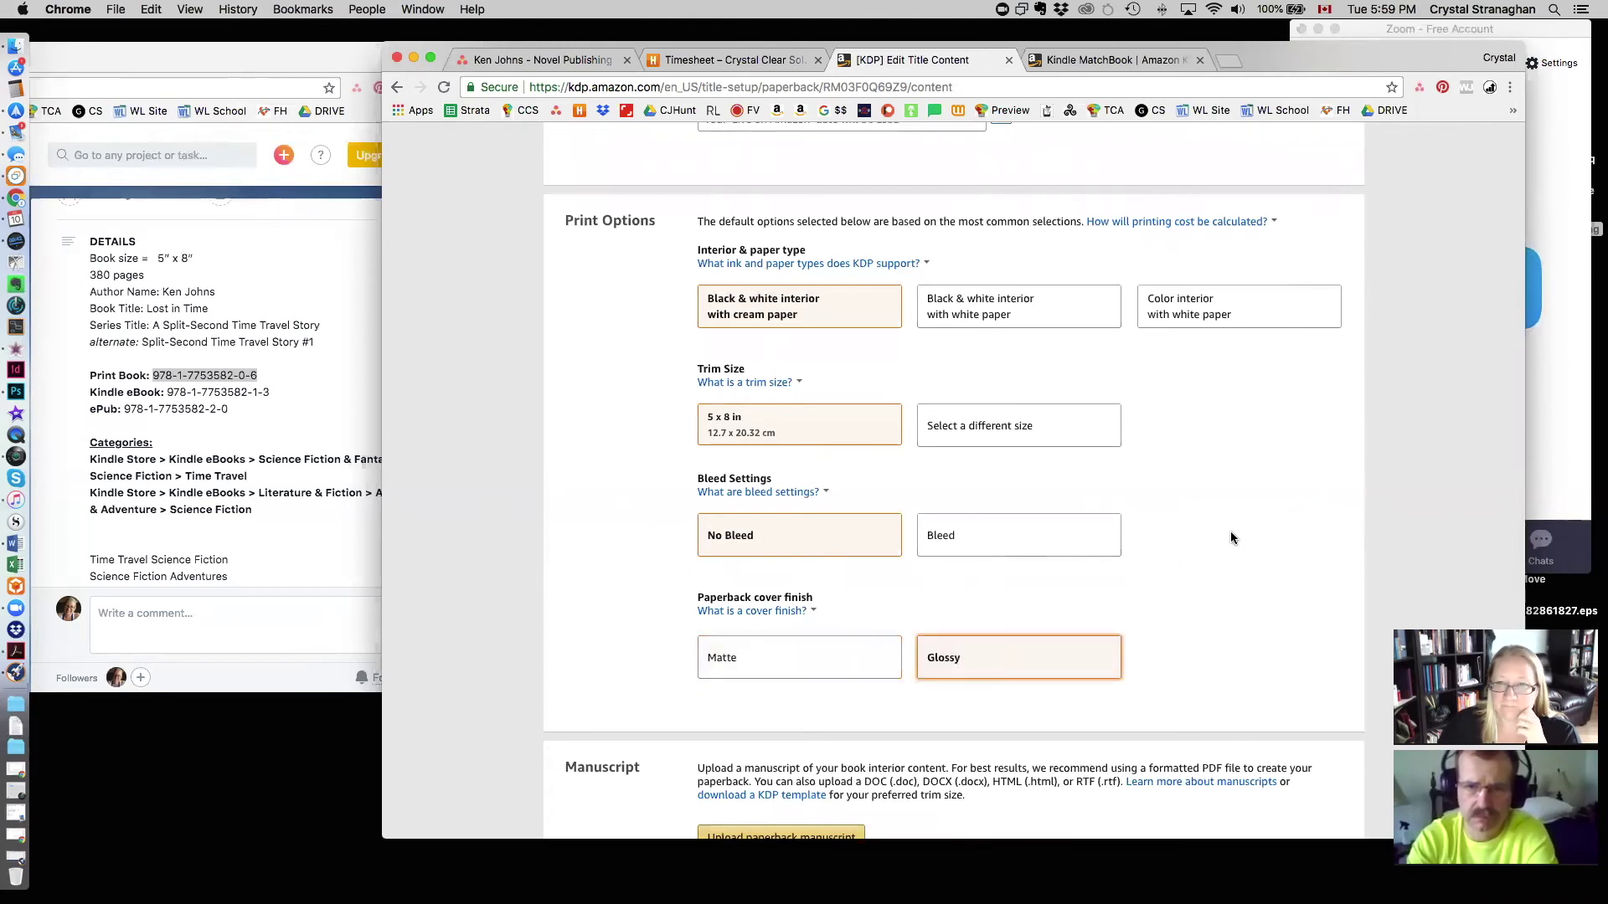
Step: Review the paperback's print options and the Metadata for Upload notes, then look over the Manuscript and Book Cover sections
scroll(1229, 536, up, 1)
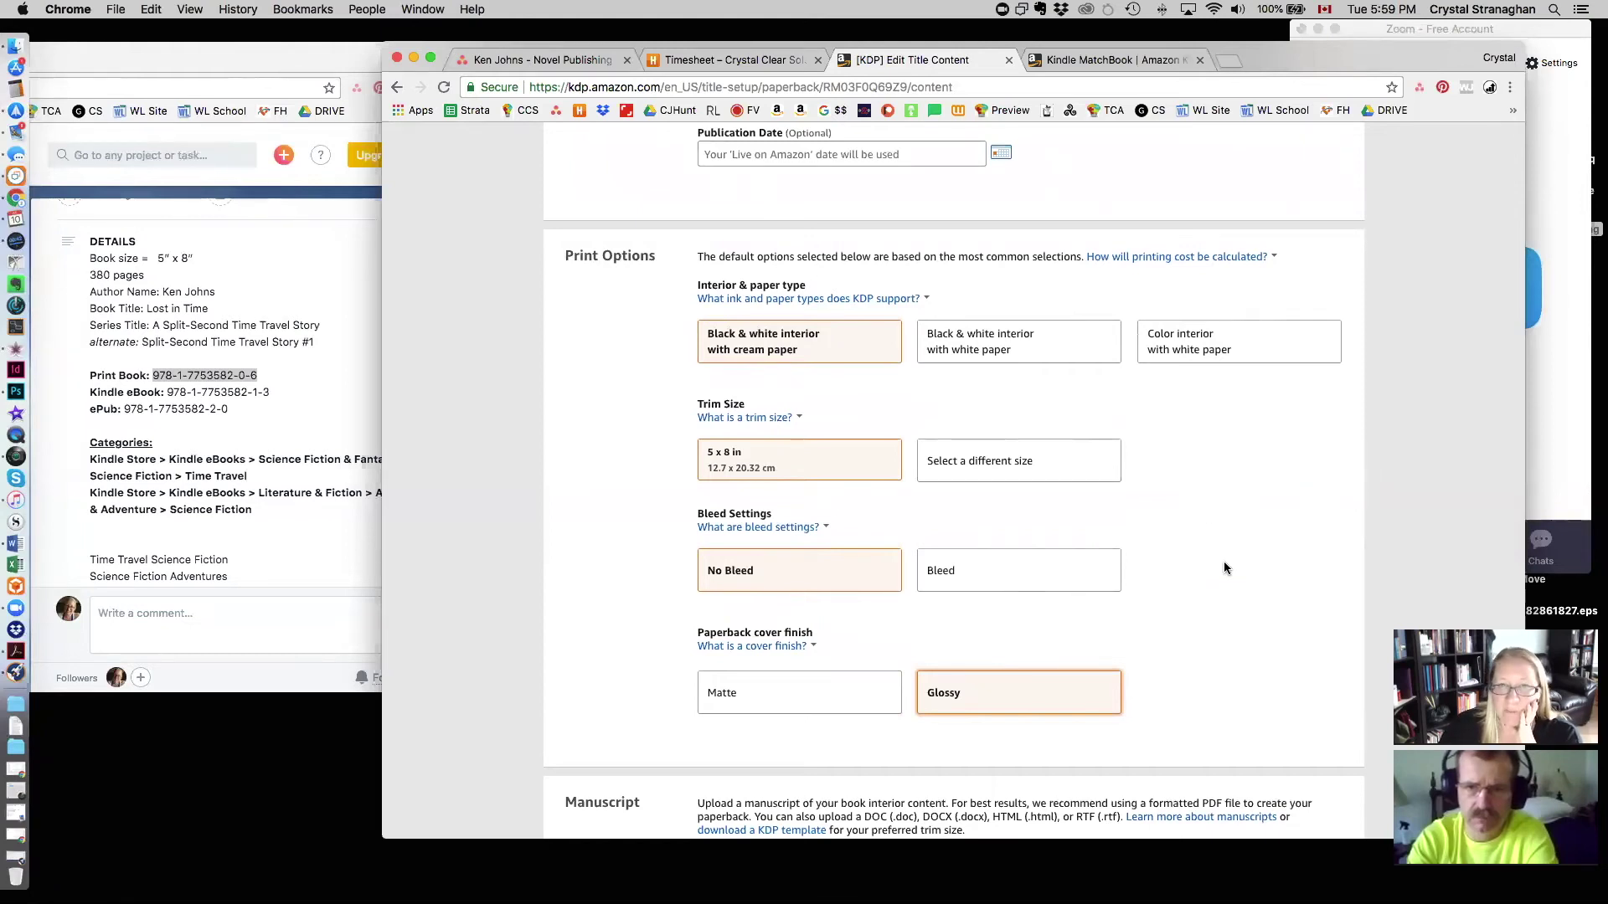
scroll(1225, 569, up, 1)
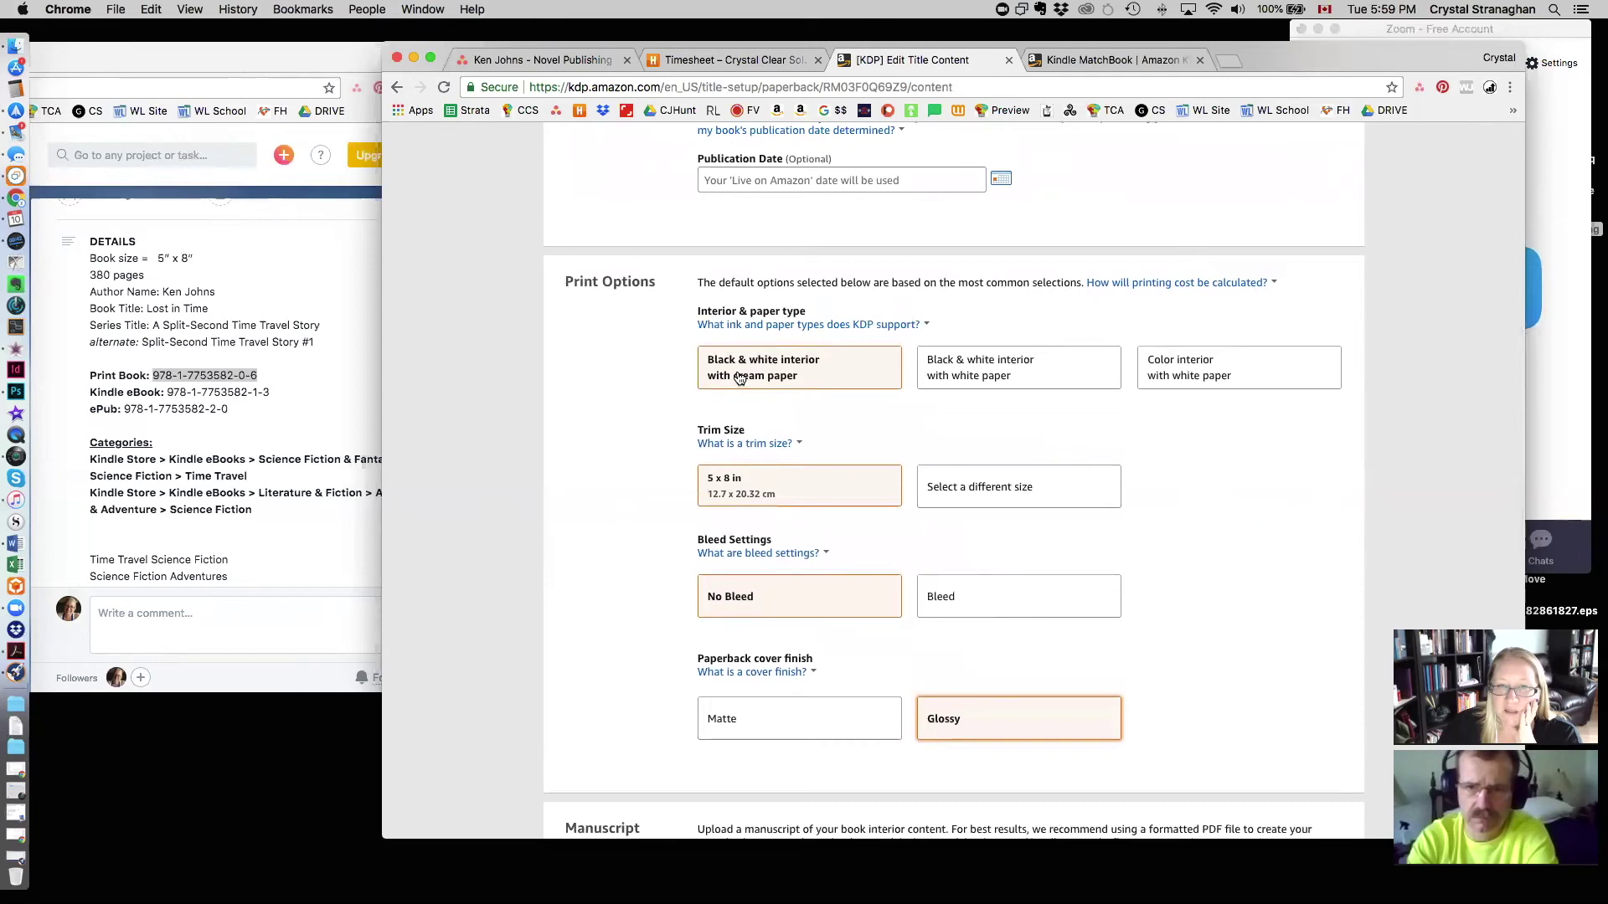
click(276, 243)
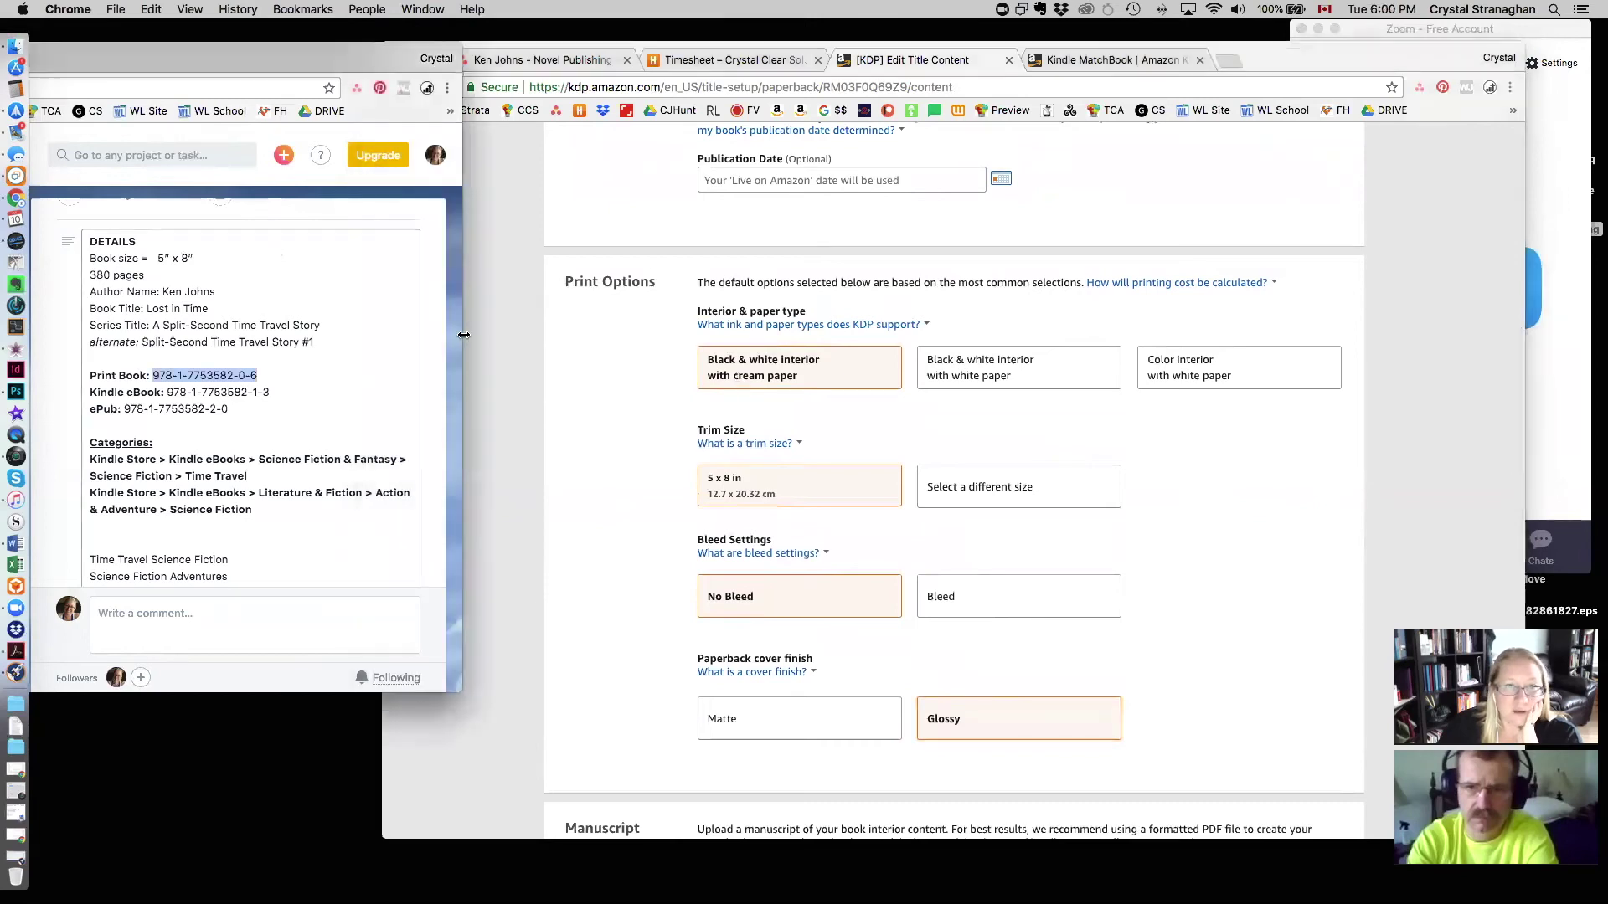
scroll(338, 324, down, 3)
scroll(338, 324, up, 2)
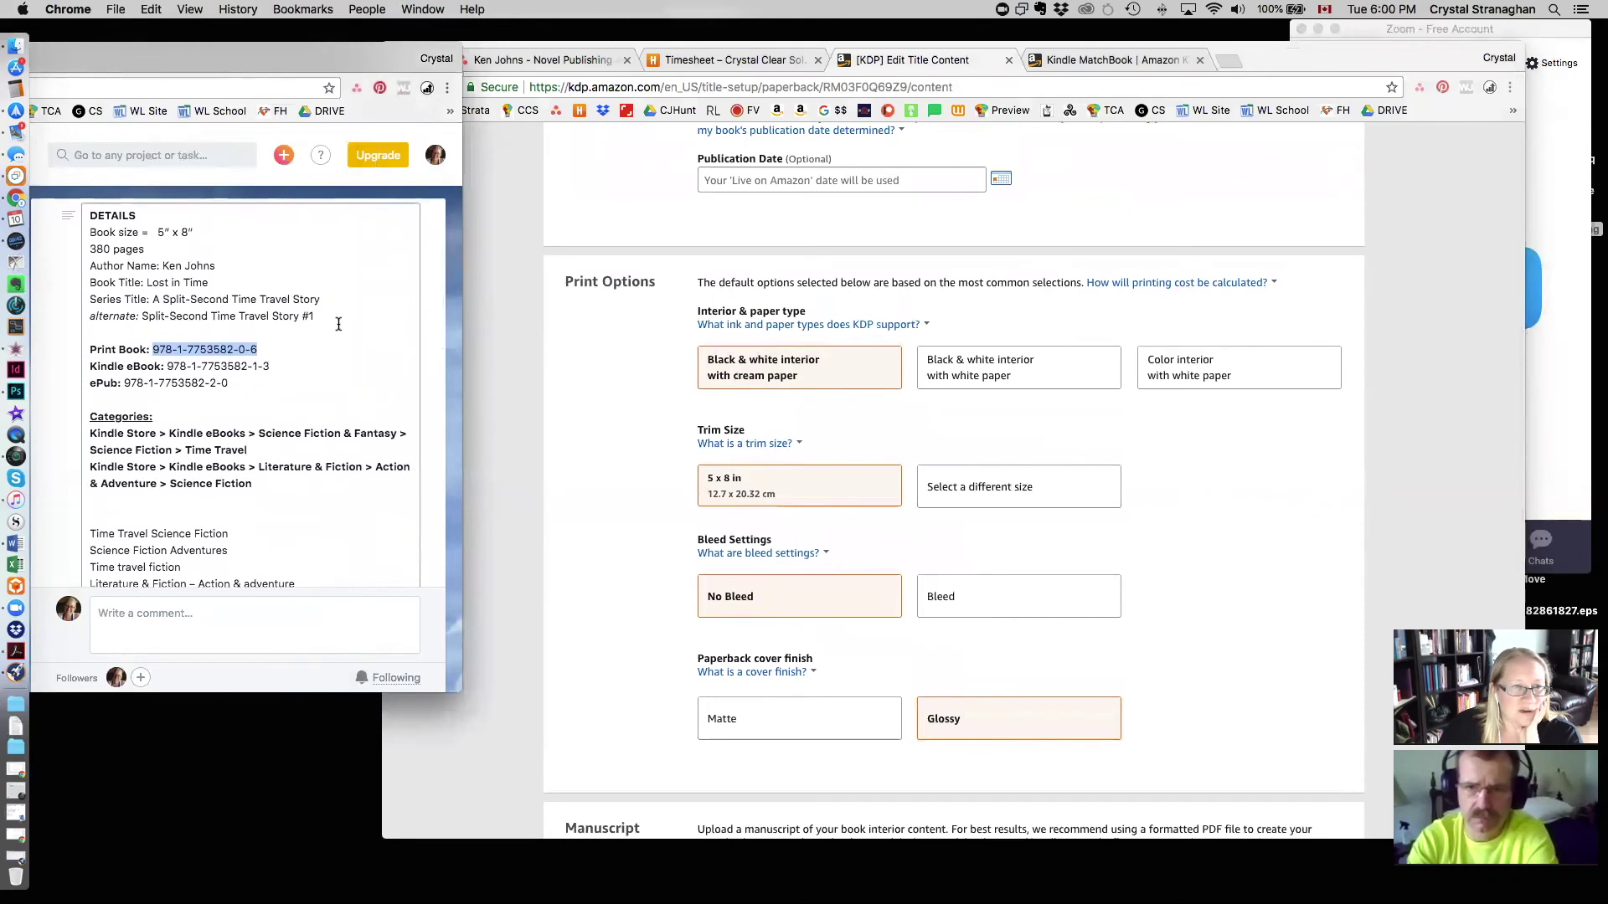
scroll(338, 324, down, 7)
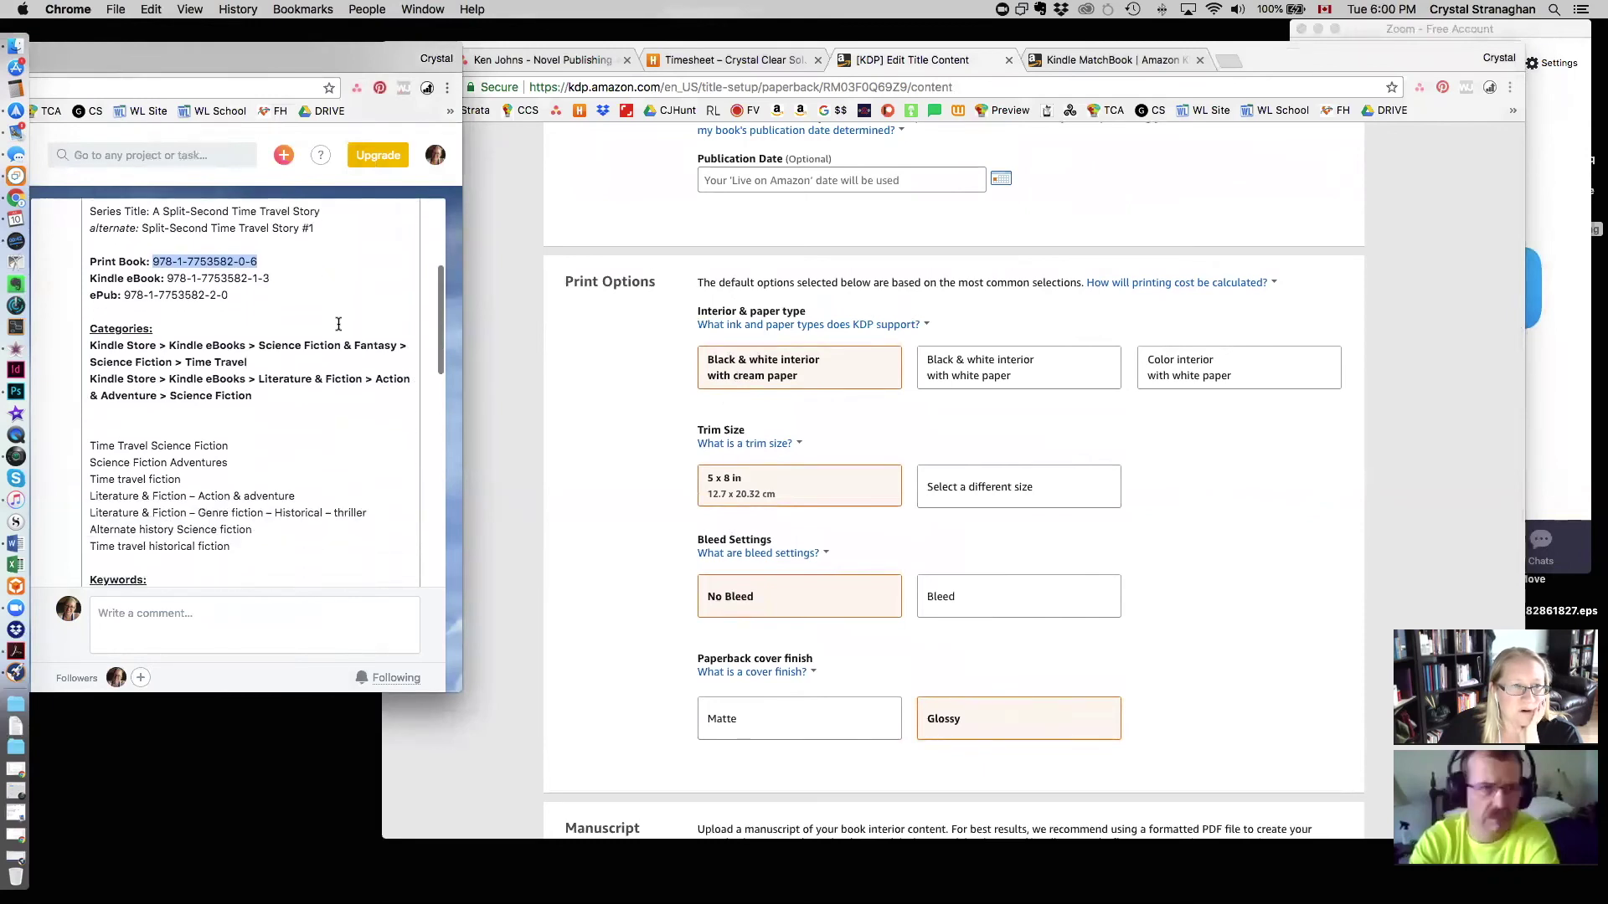
scroll(338, 324, down, 10)
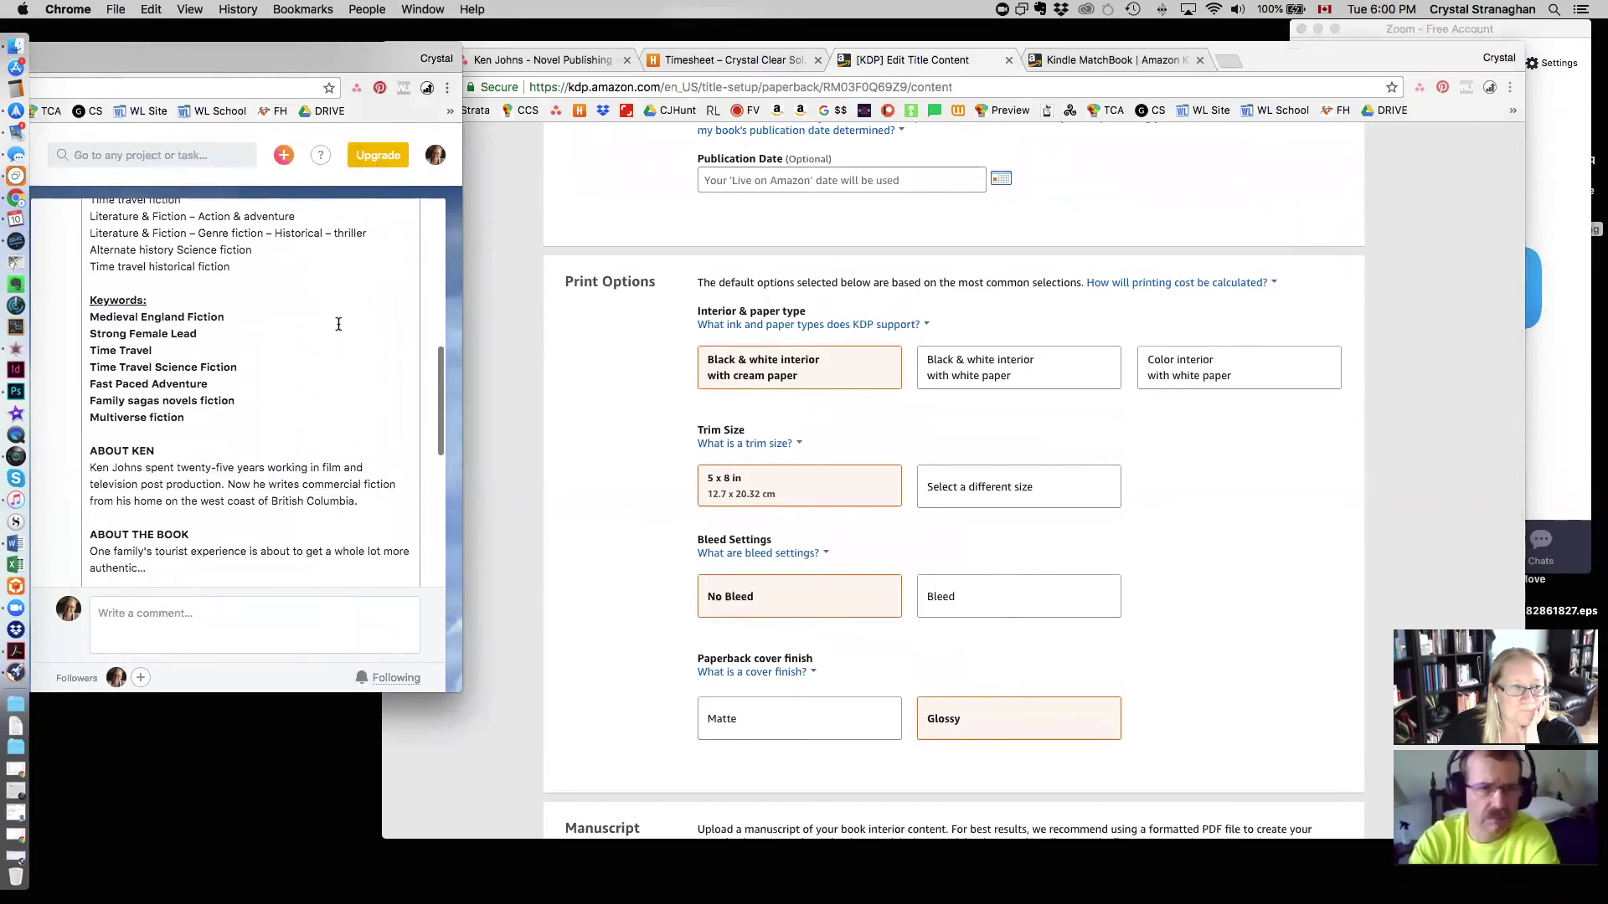
scroll(338, 324, up, 12)
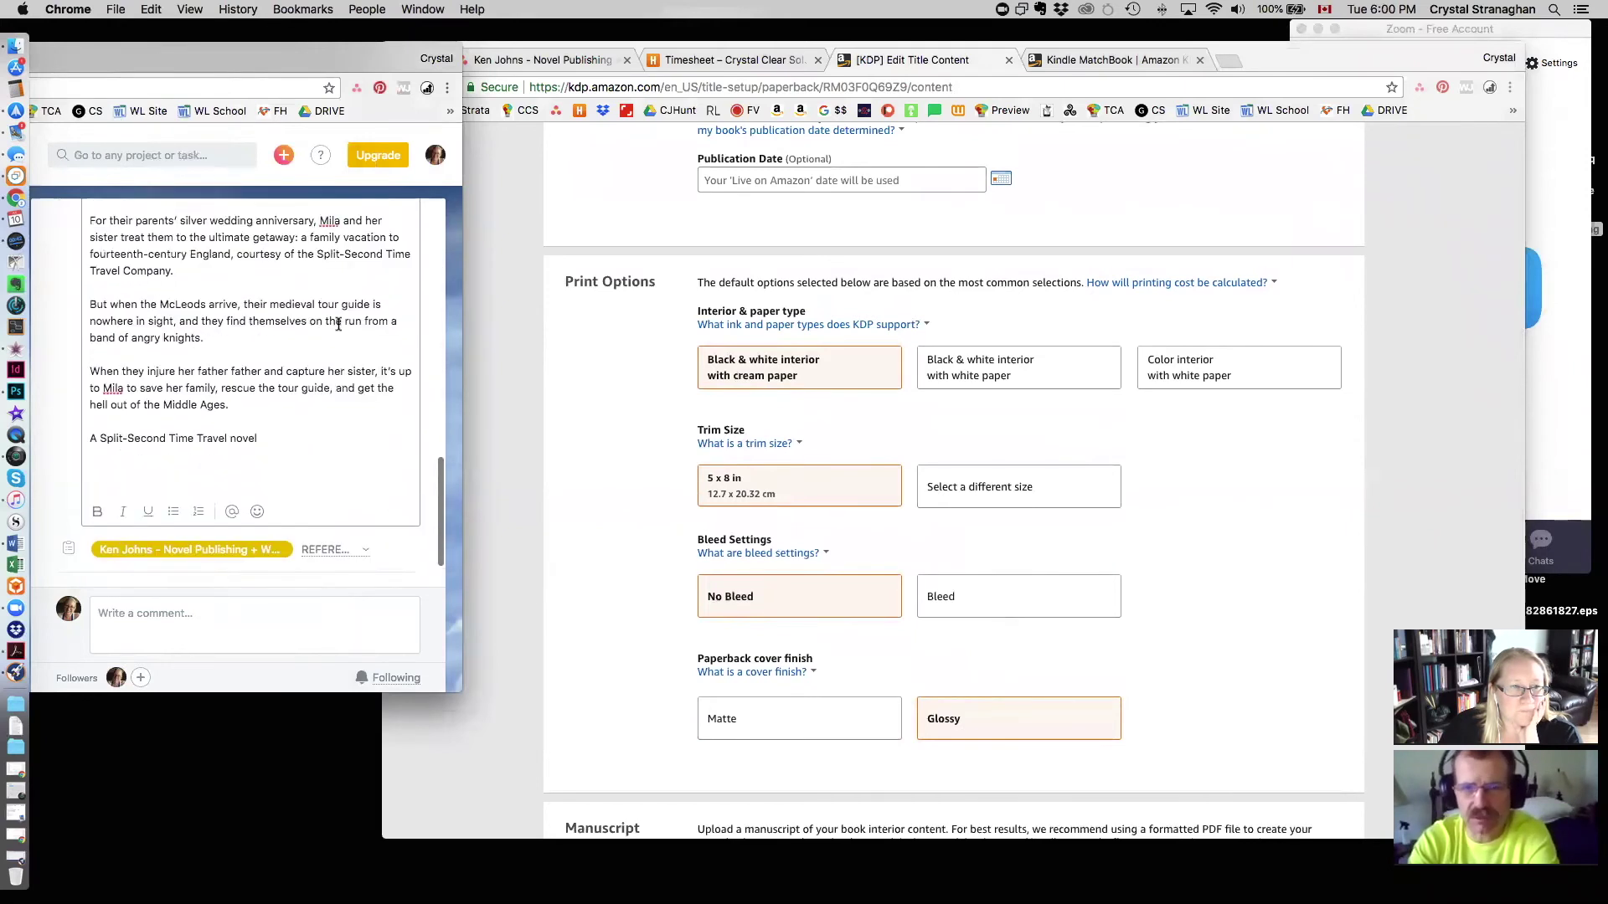
scroll(339, 324, up, 10)
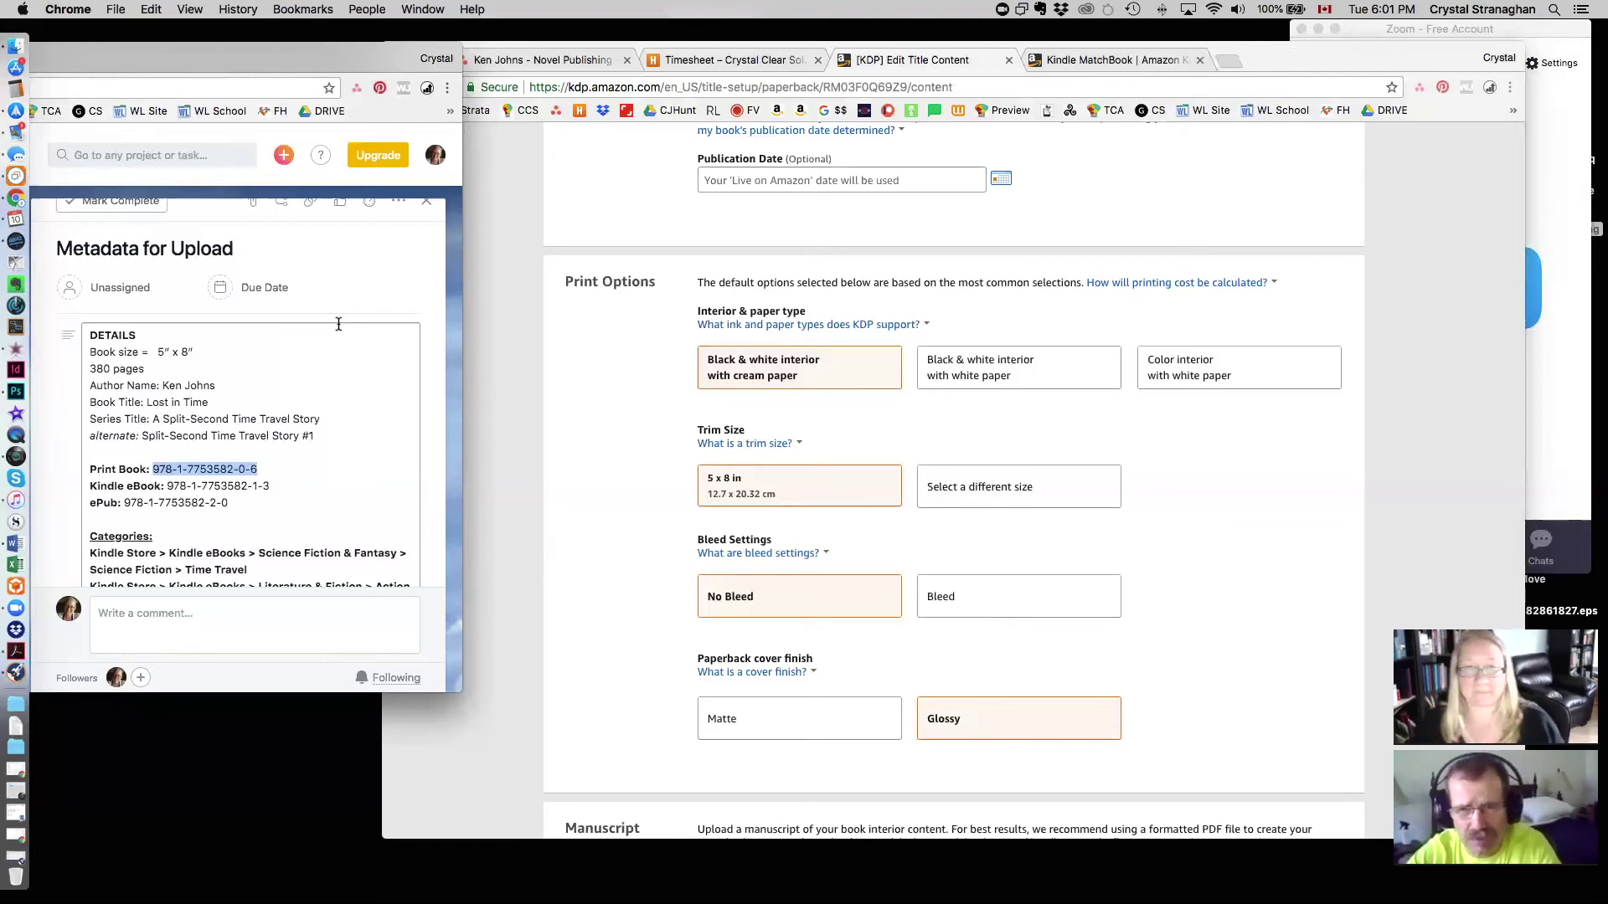
scroll(338, 324, up, 1)
scroll(1189, 620, down, 2)
scroll(1212, 667, down, 1)
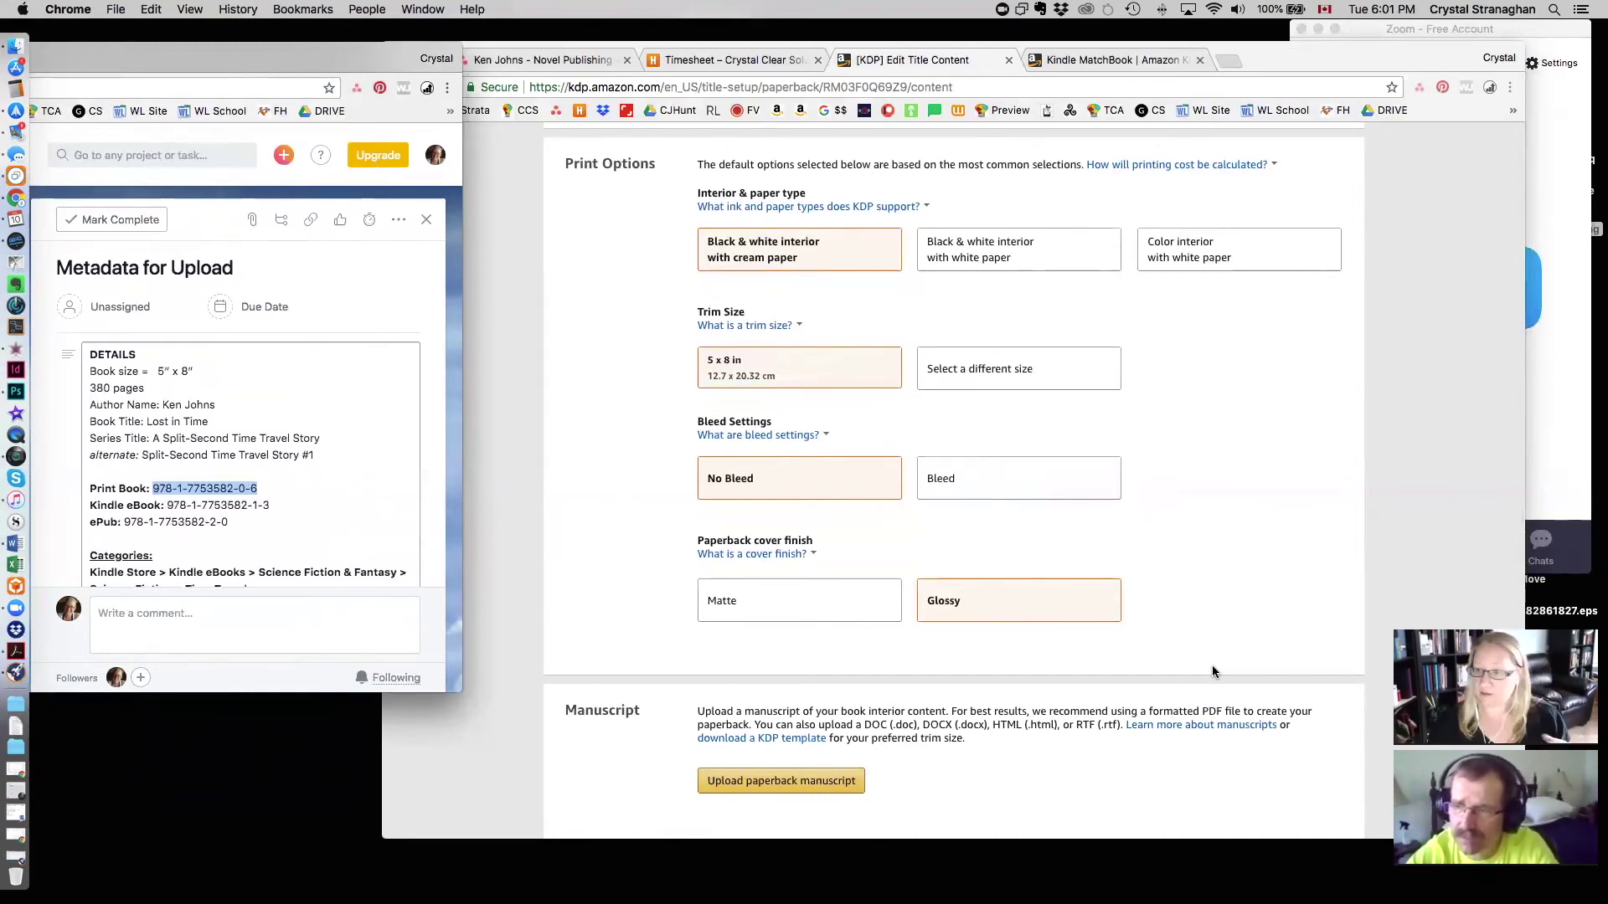
scroll(1183, 561, down, 6)
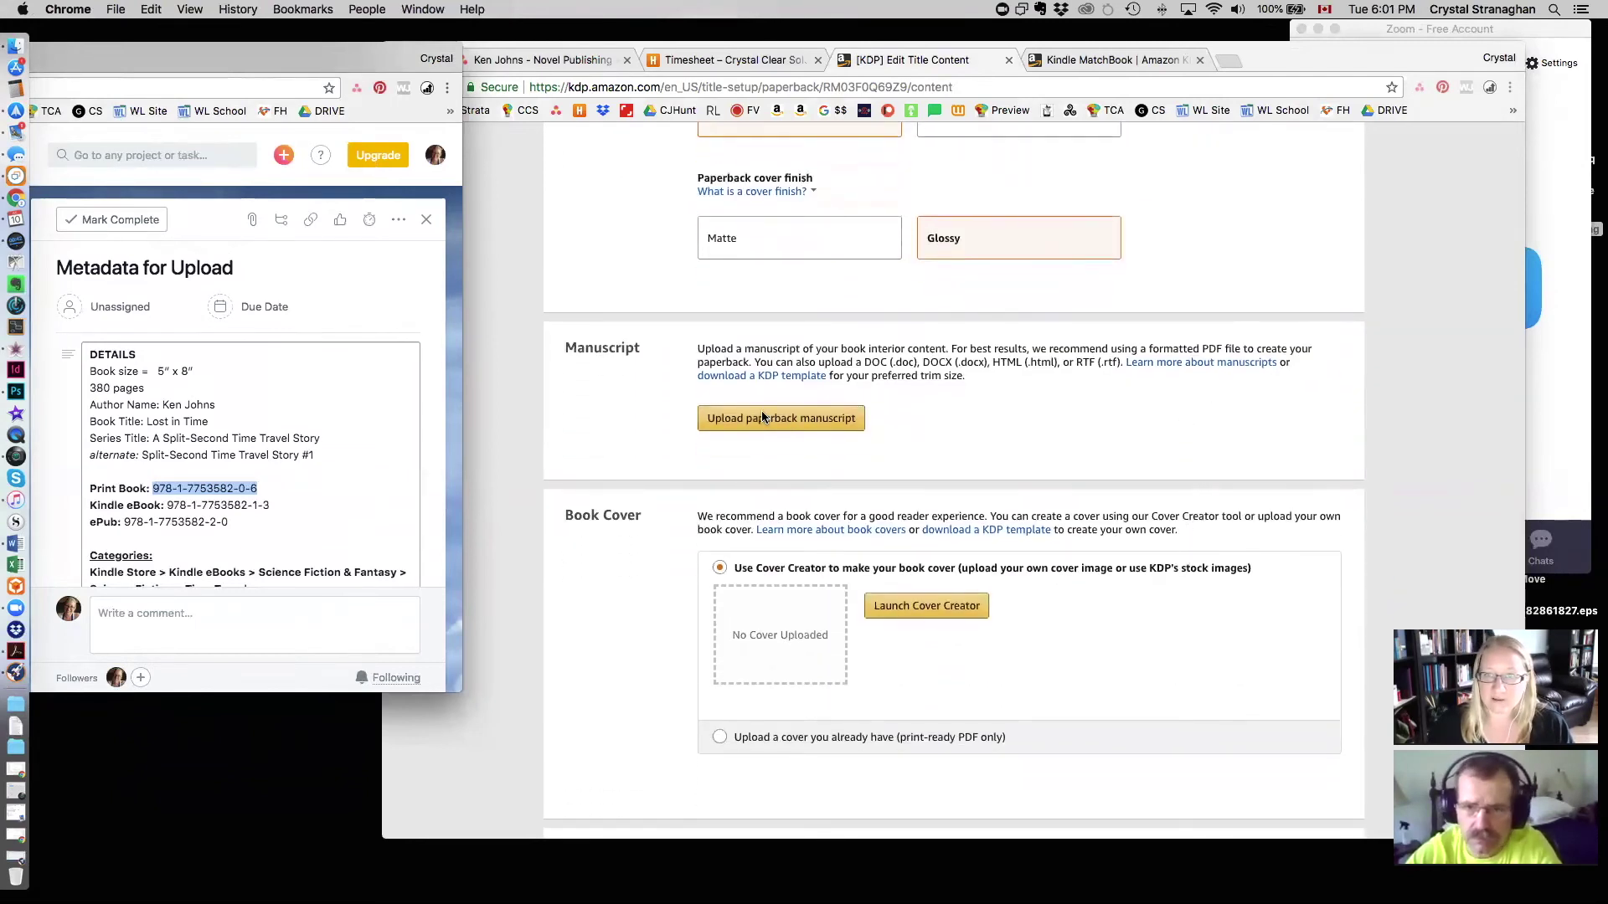
Step: Upload Lost-In-Time-Print.pdf from the Print folder inside To Upload 2018-07-10 as the paperback manuscript
click(774, 423)
click(780, 418)
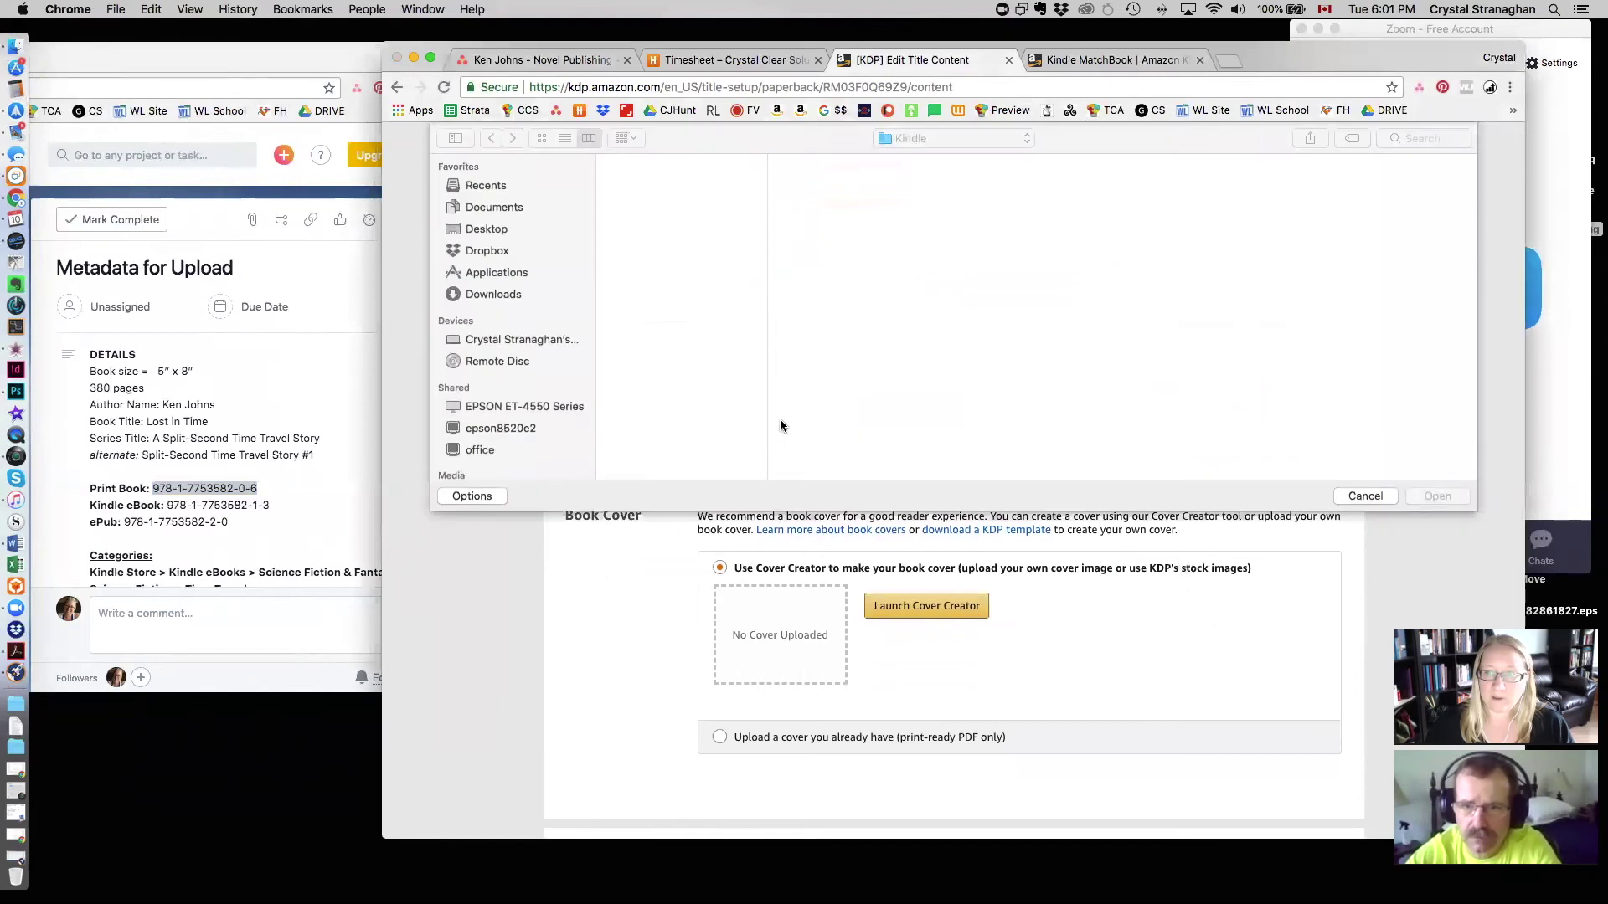
click(916, 140)
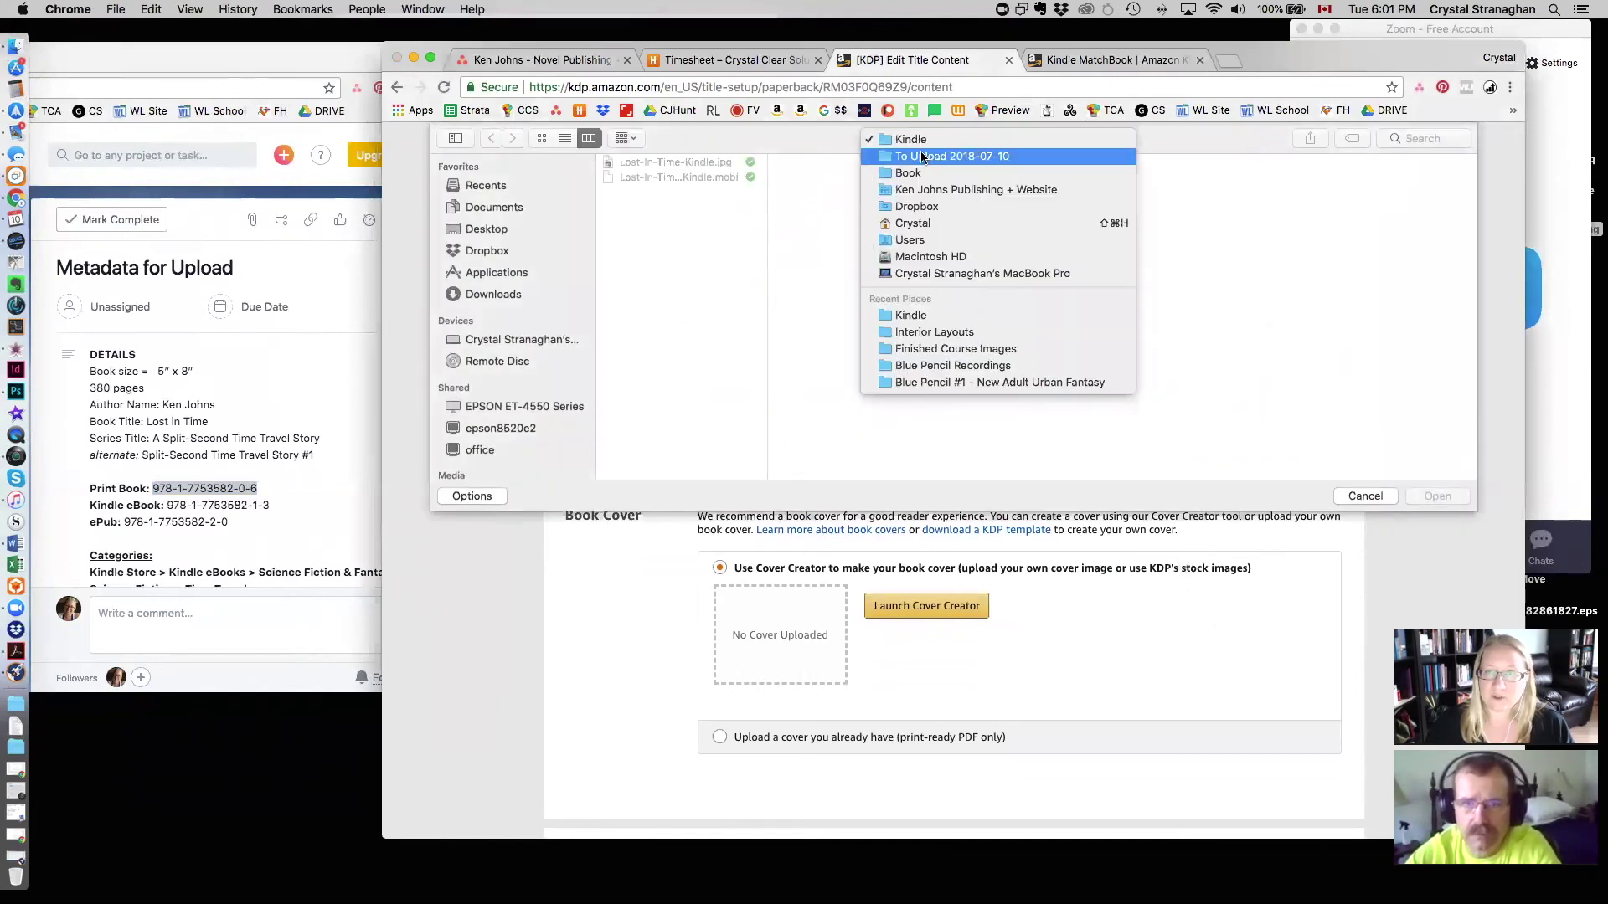
click(925, 159)
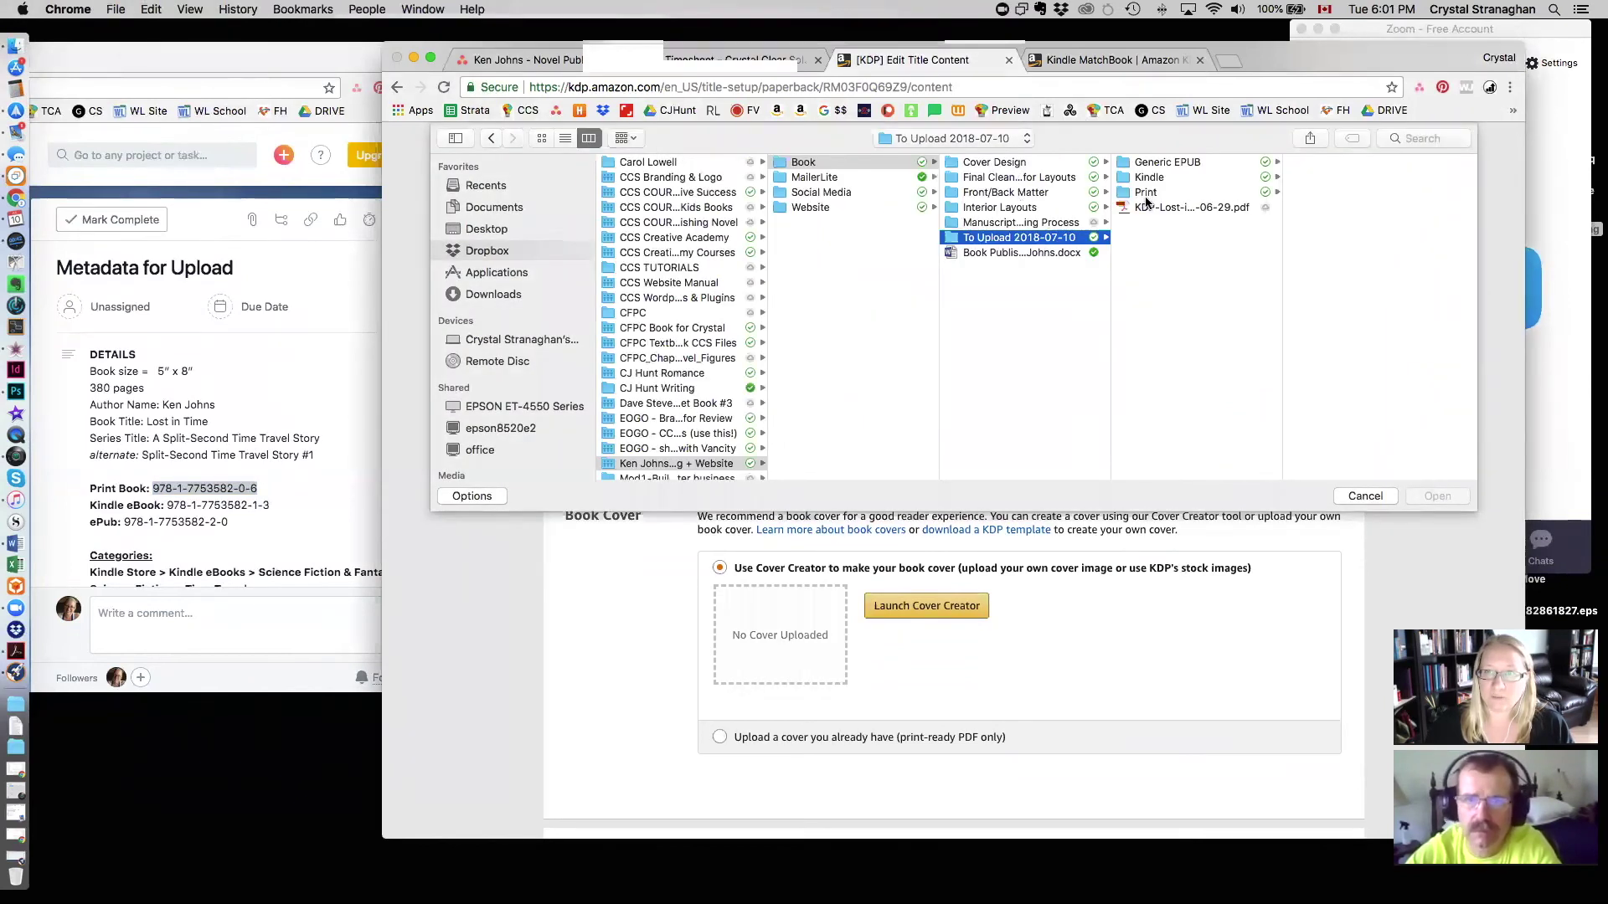
click(1146, 193)
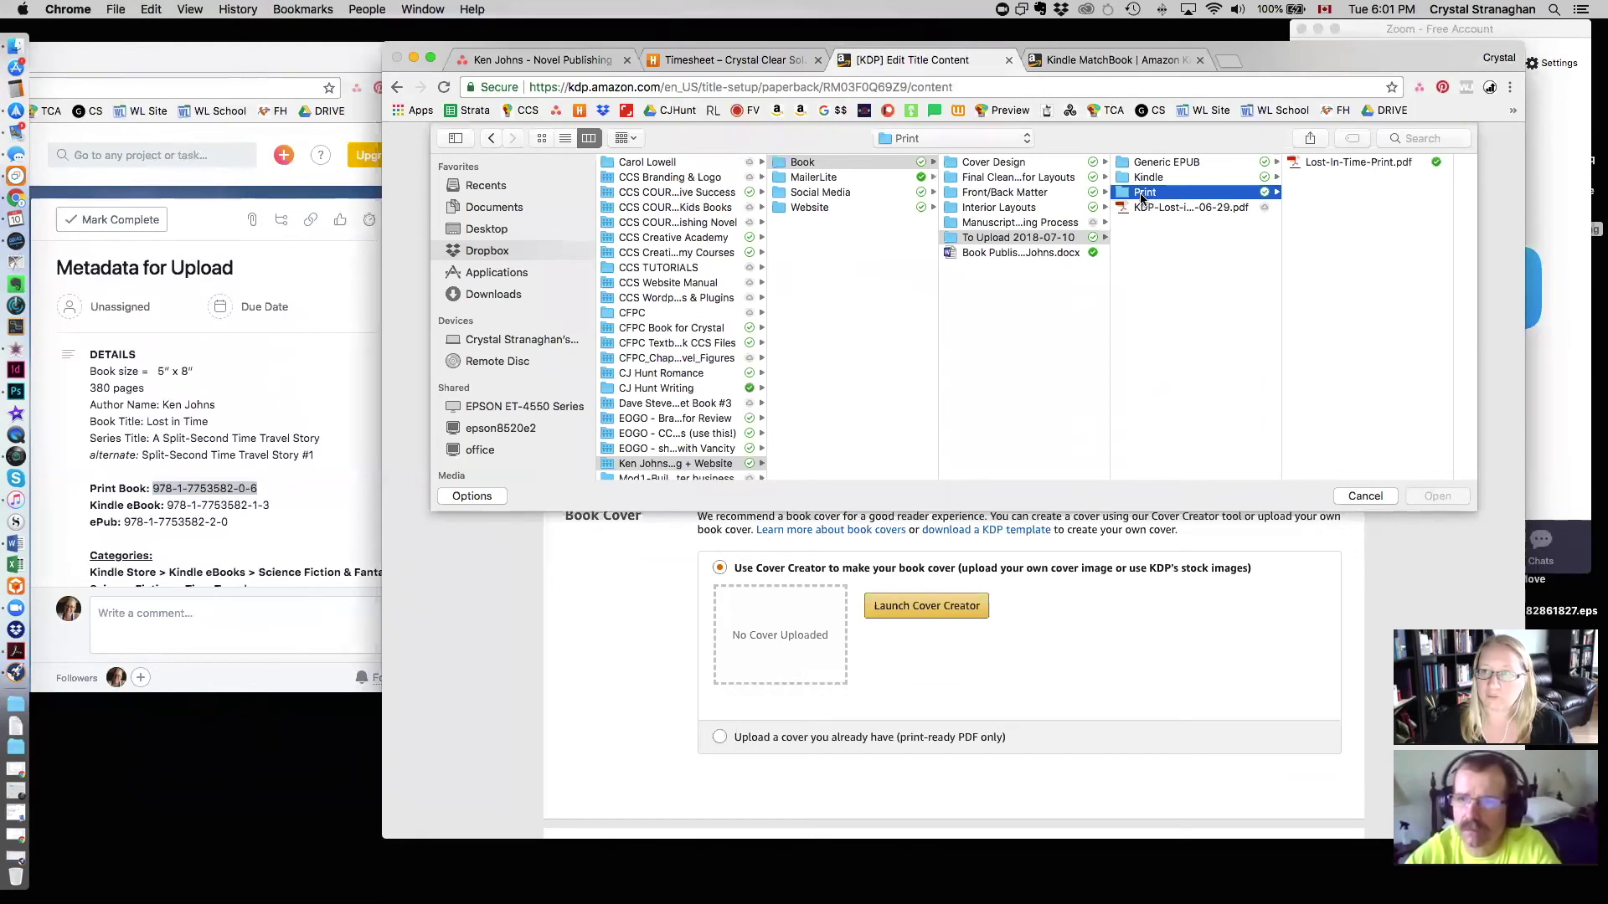
click(1329, 164)
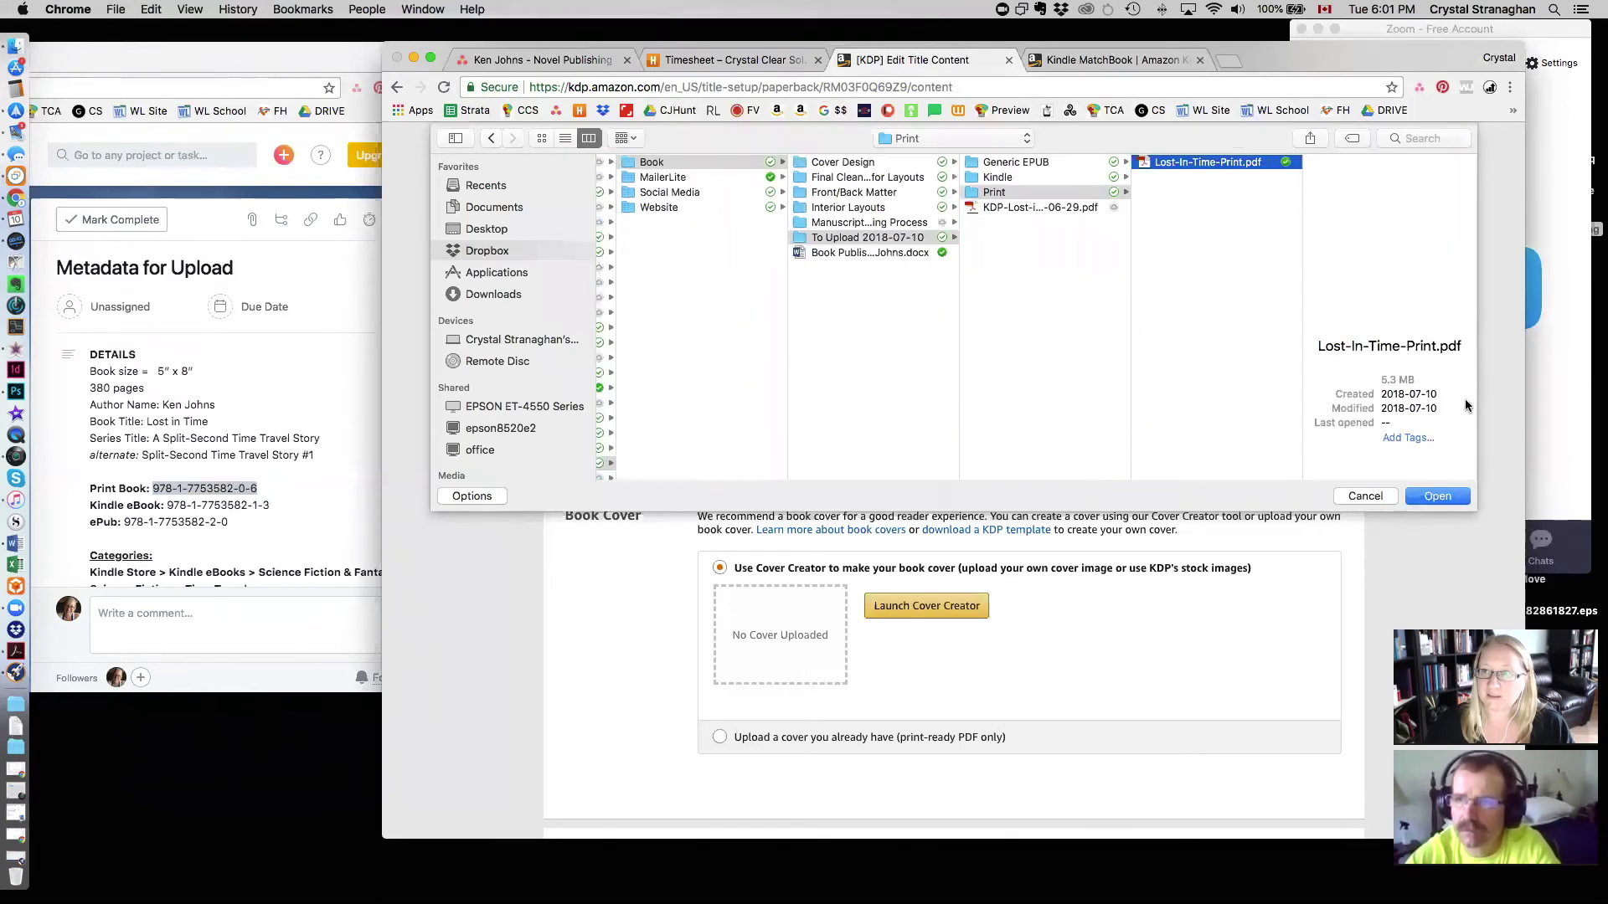
click(1434, 498)
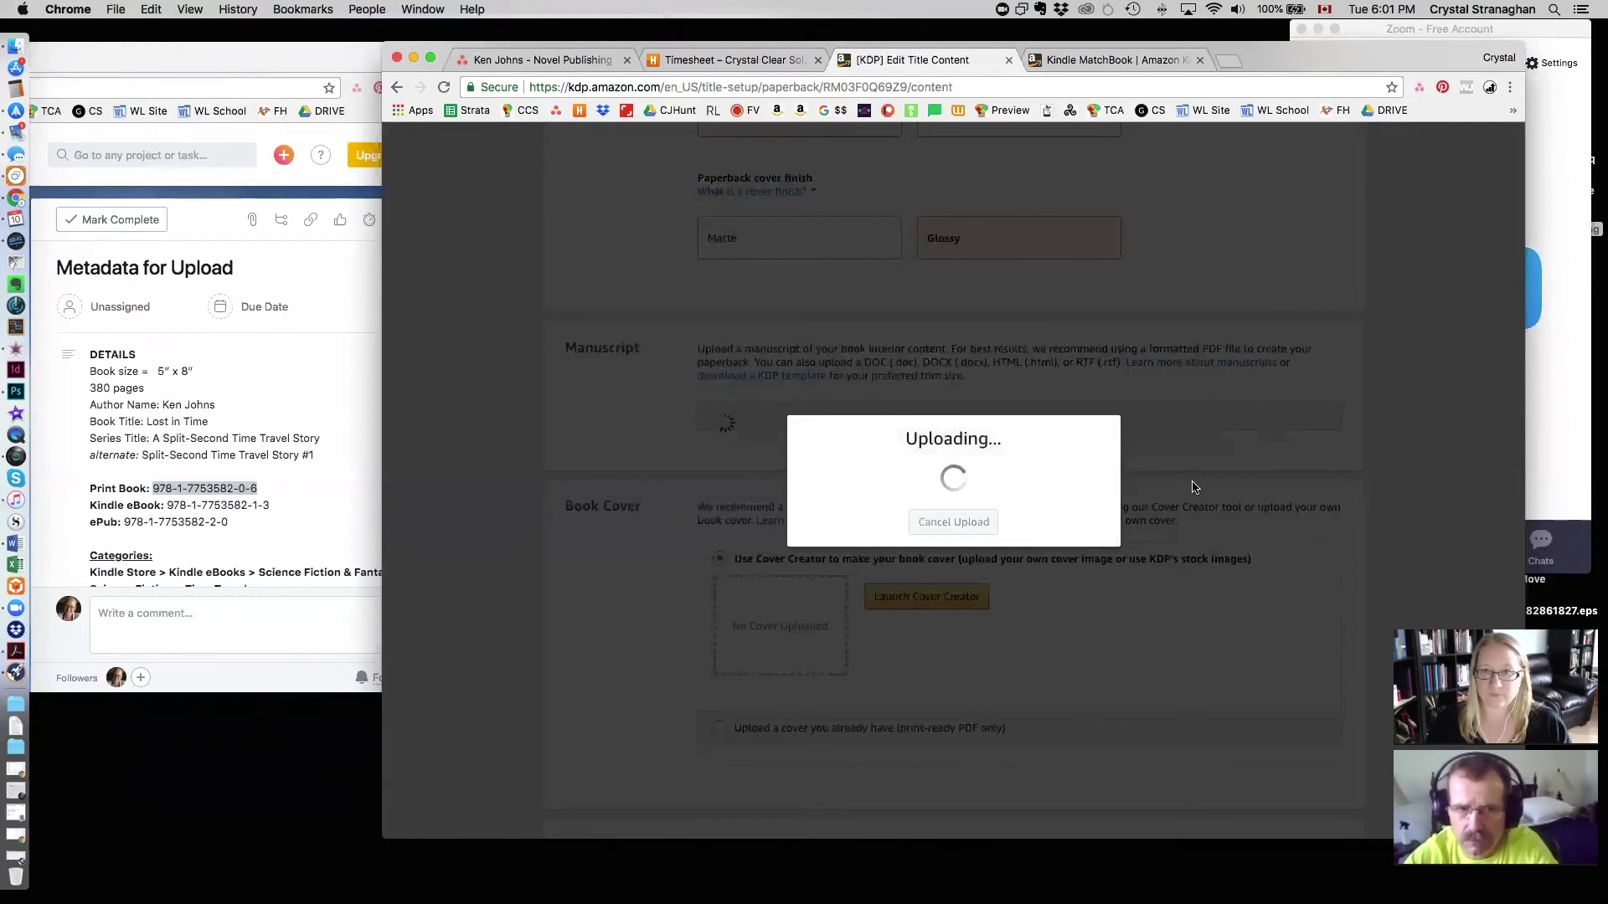
Step: Choose to upload an existing cover, upload the KDP-Lost-in-Time 2018-06-29 PDF from To Upload 2018-07-10, and mark it as including a barcode
scroll(1192, 482, up, 1)
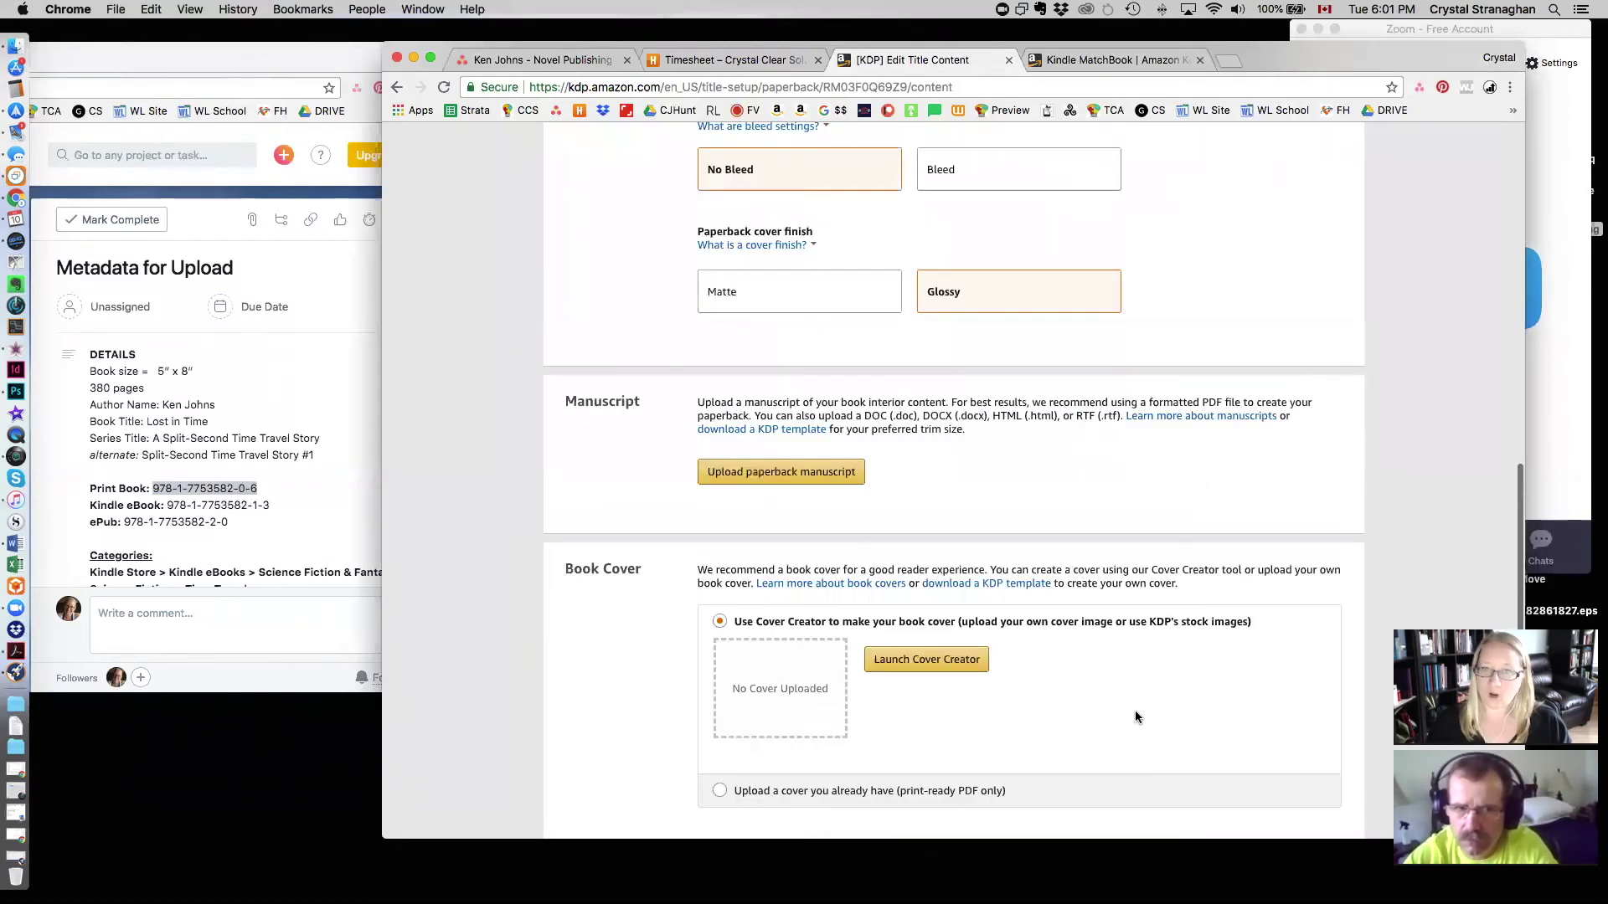
scroll(1133, 712, down, 3)
click(751, 603)
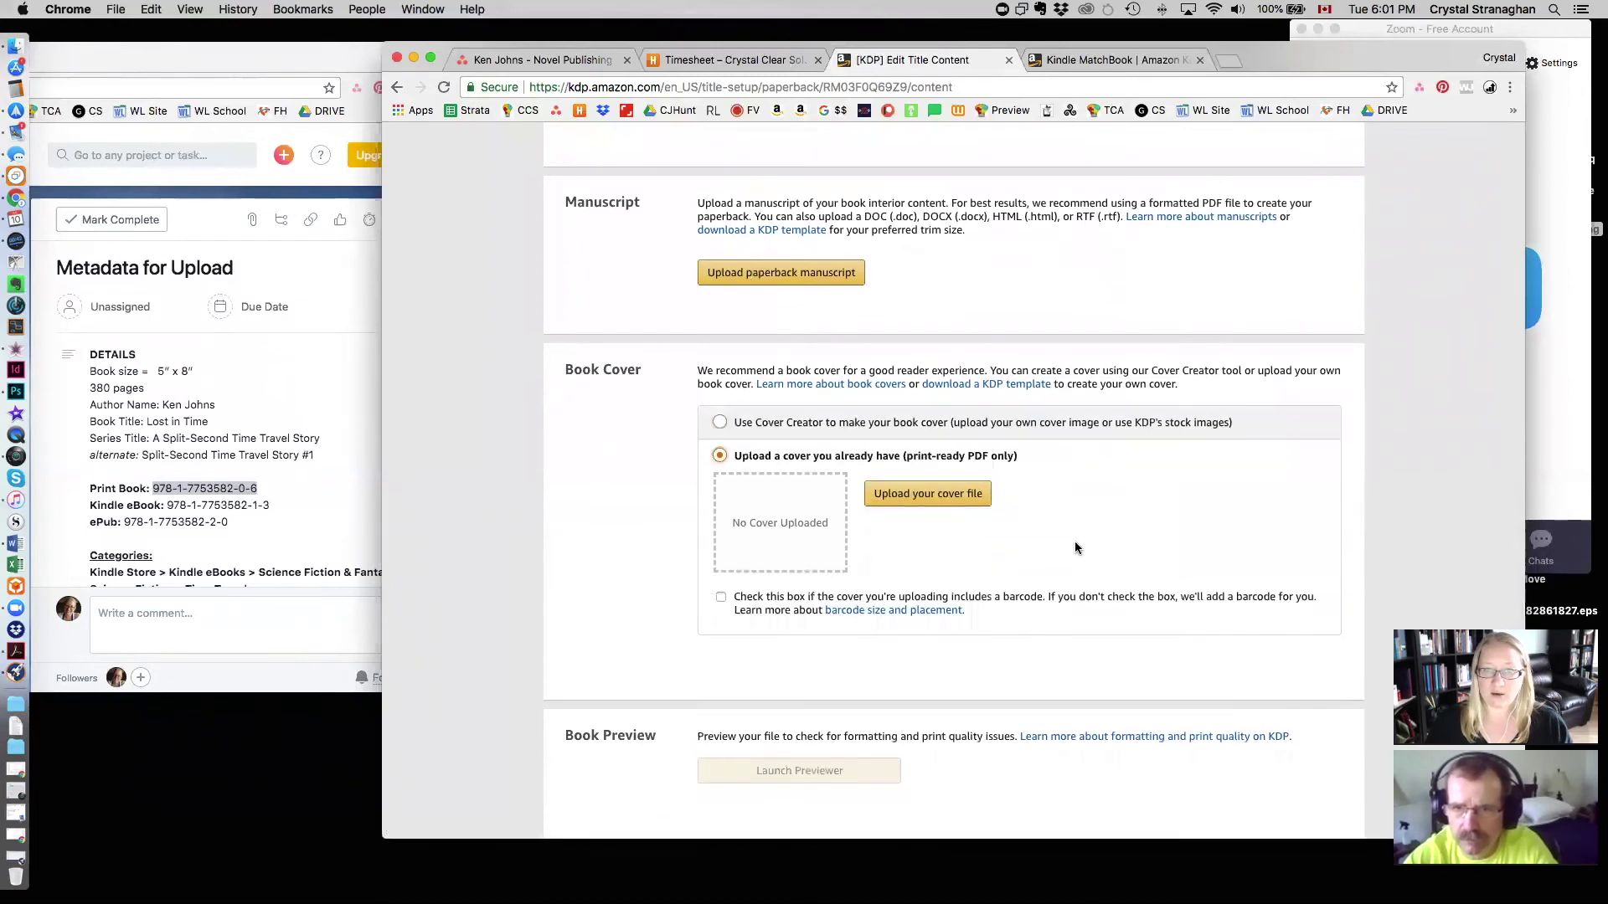
click(886, 500)
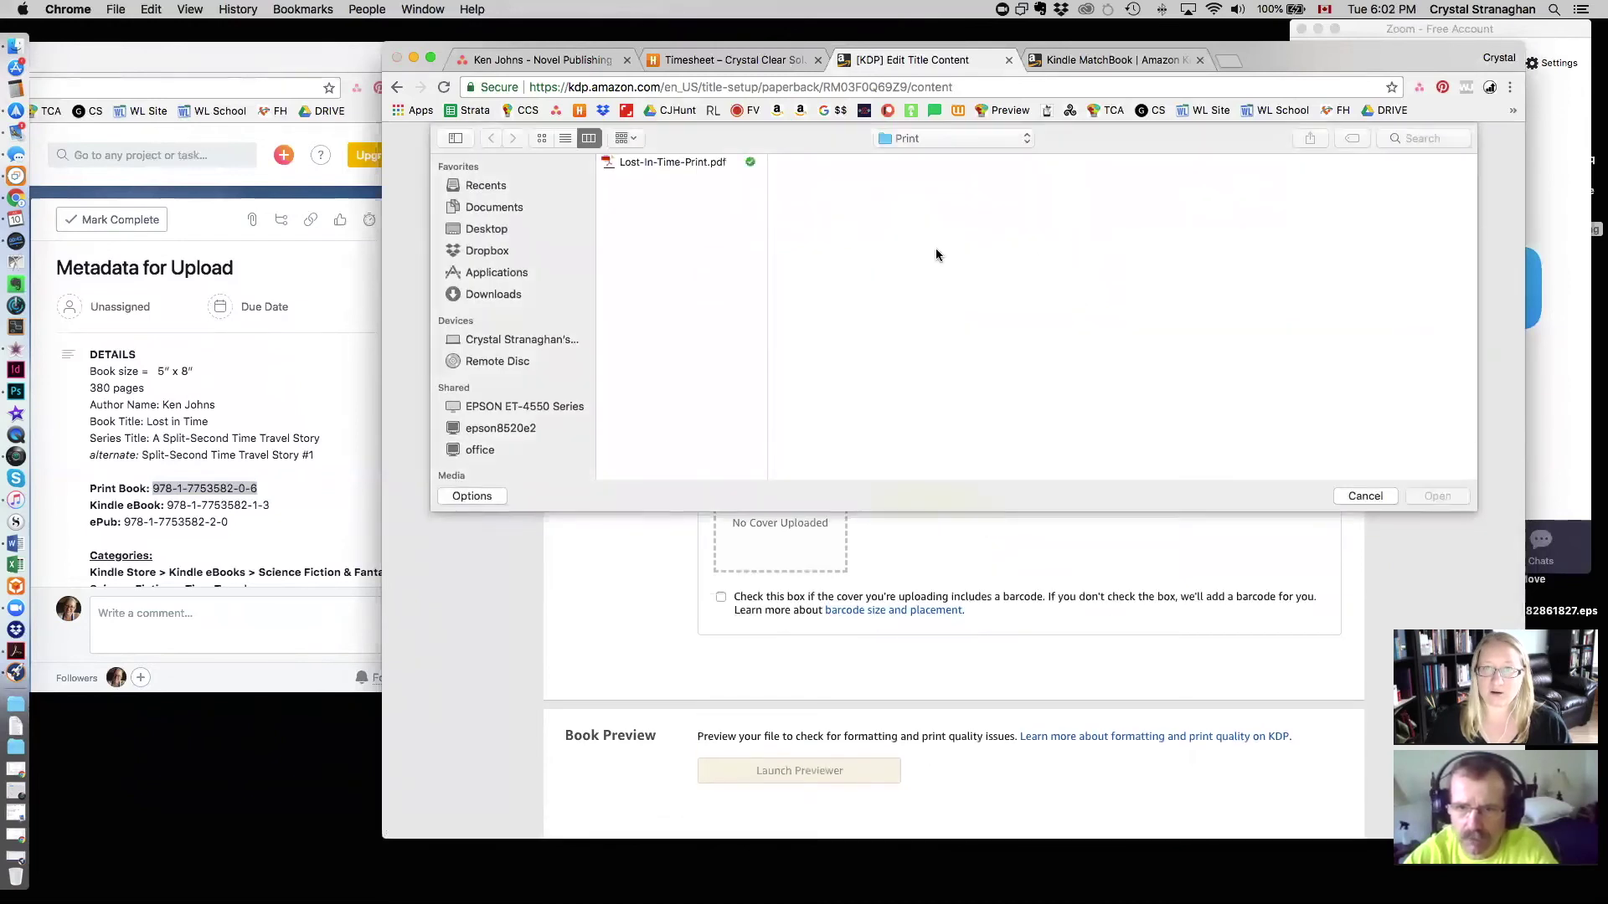
click(892, 138)
click(929, 156)
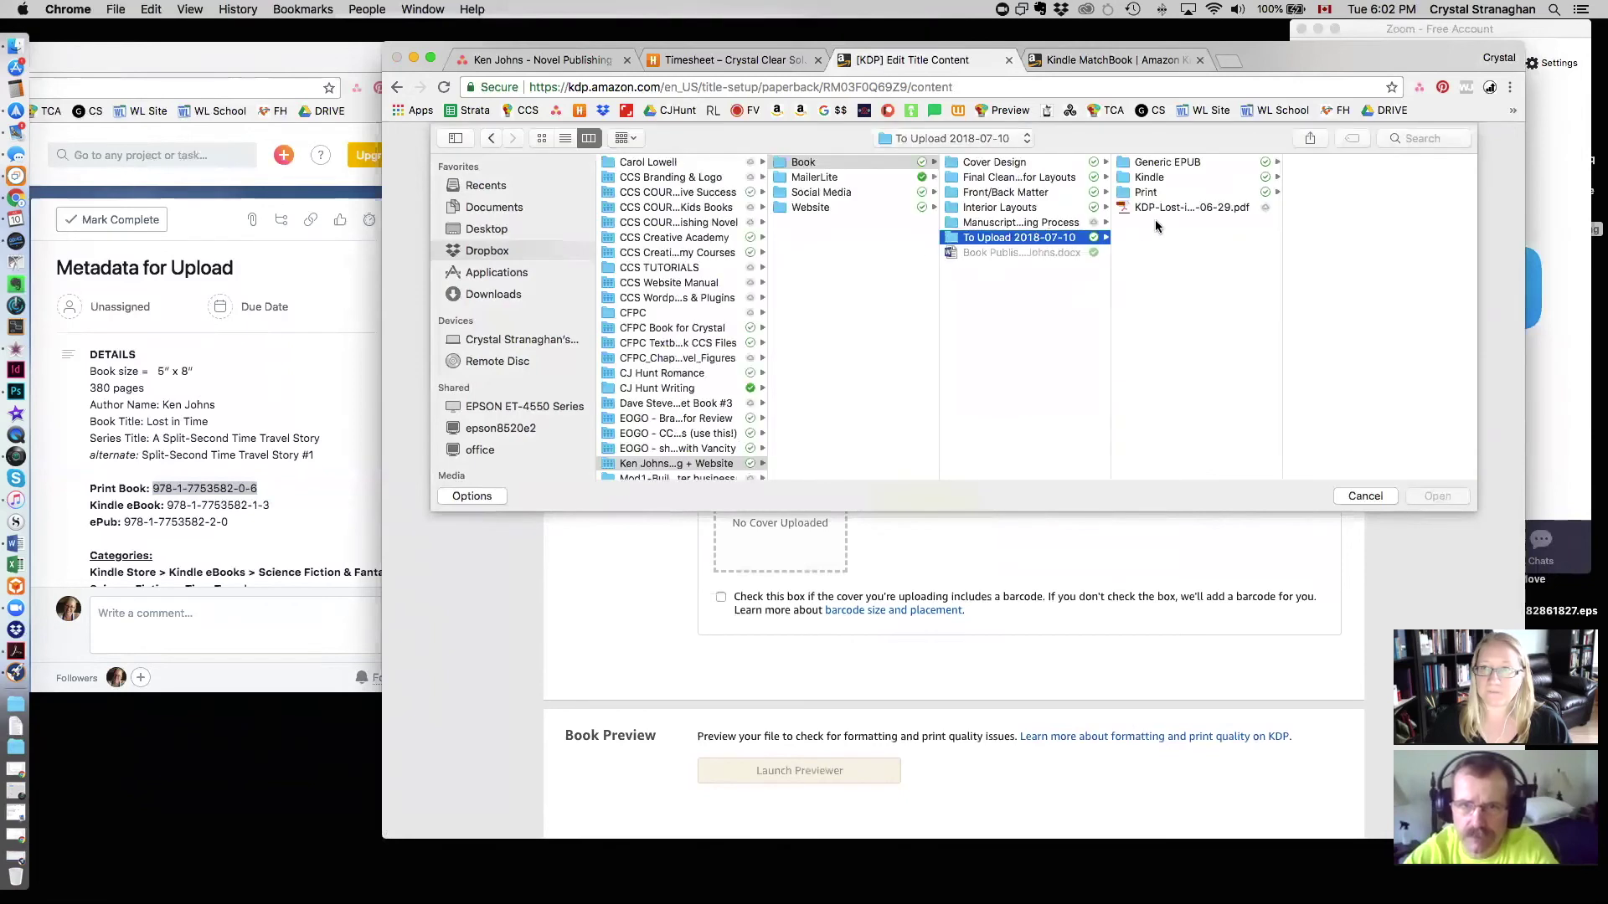
click(1159, 207)
drag(1282, 249, 1372, 252)
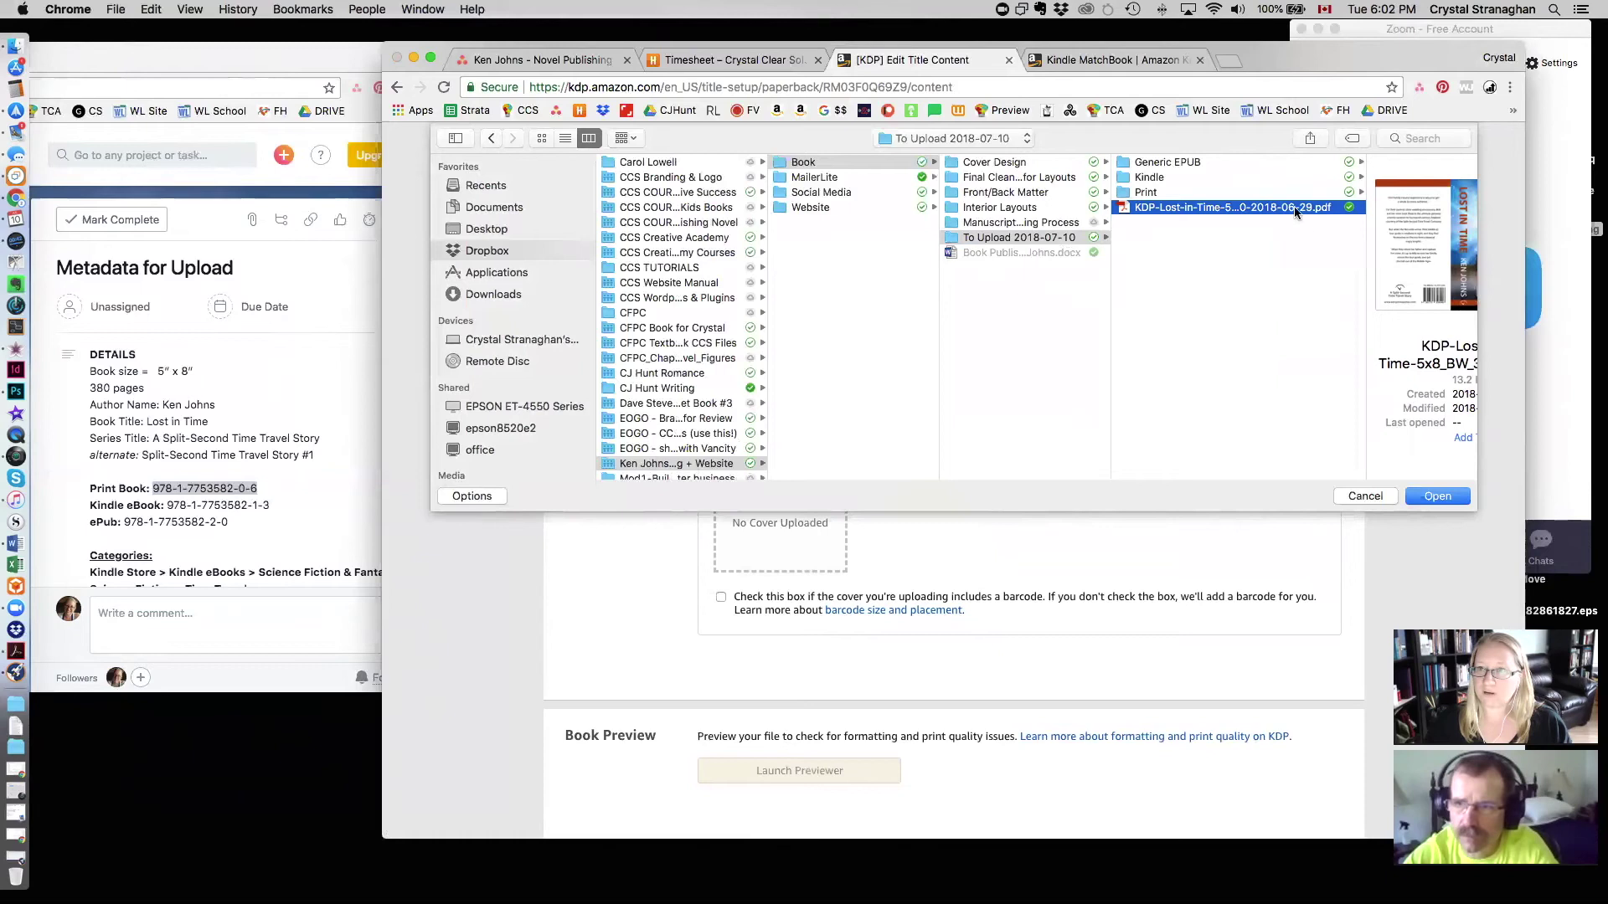
click(1437, 497)
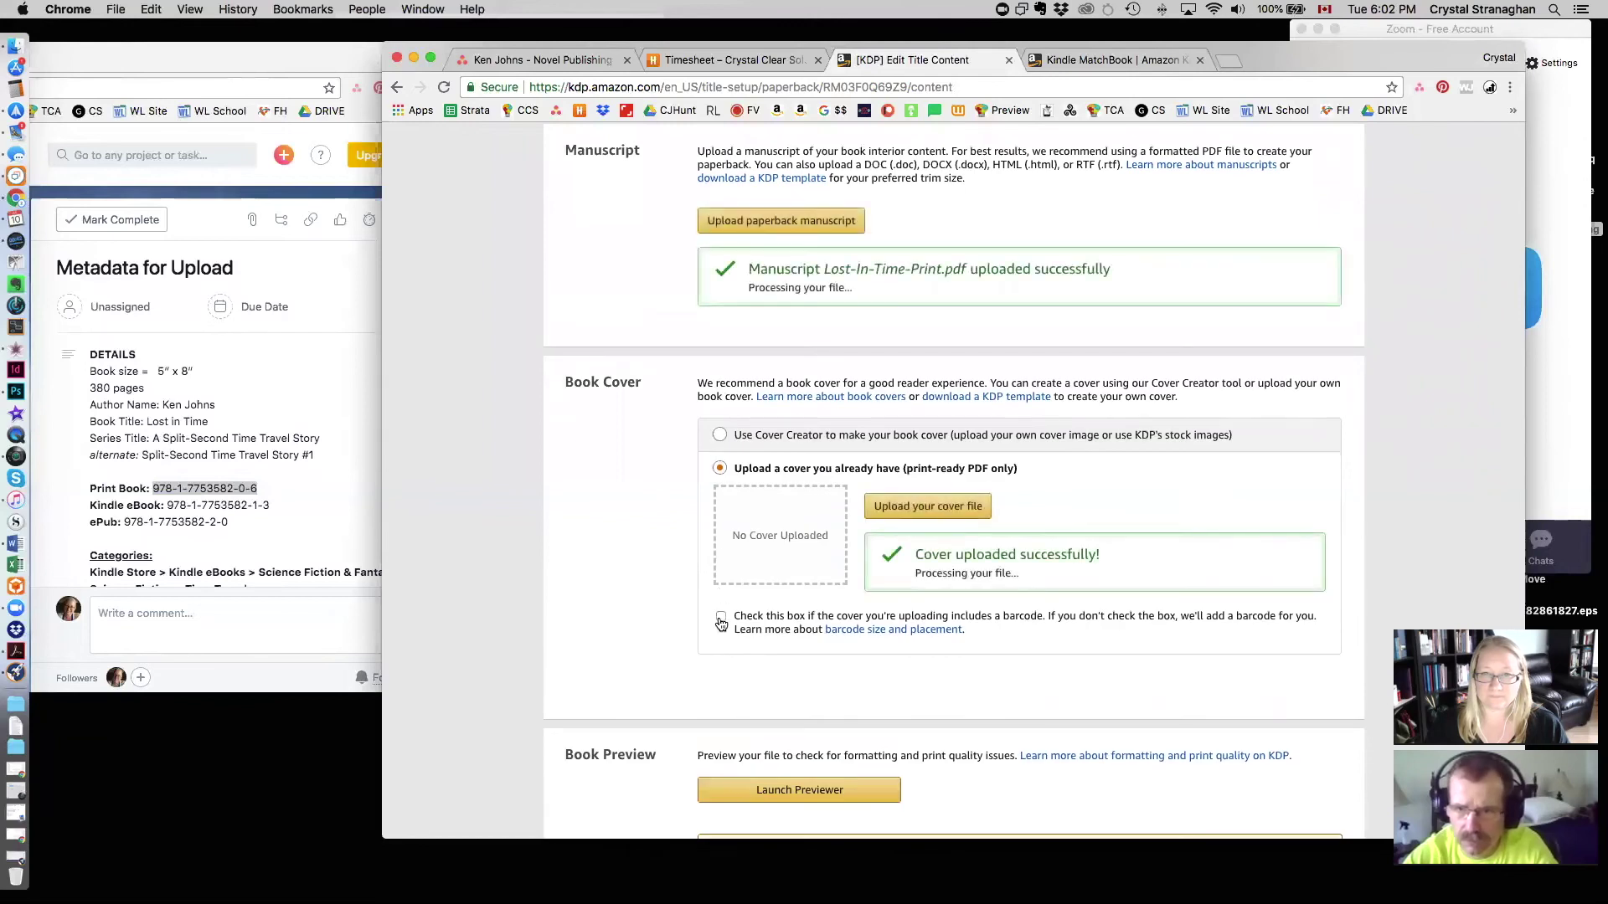
click(720, 620)
Step: Review the paperback's interior, trim size, bleed and cover finish settings, then check the manuscript, cover and preview sections
scroll(1030, 645, down, 1)
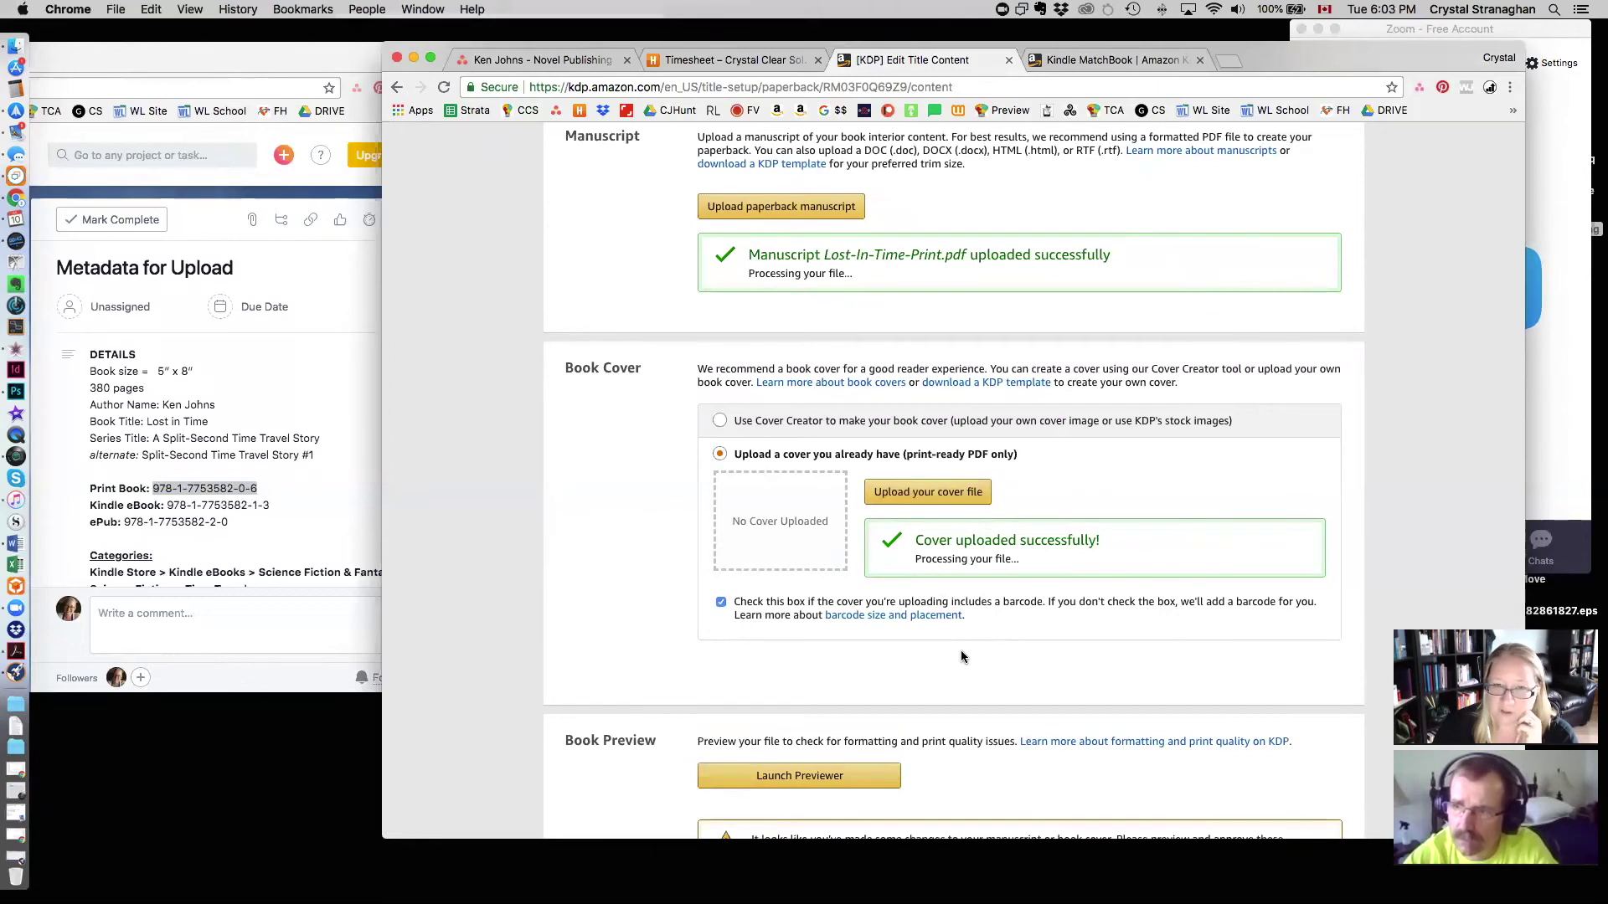
scroll(968, 656, down, 3)
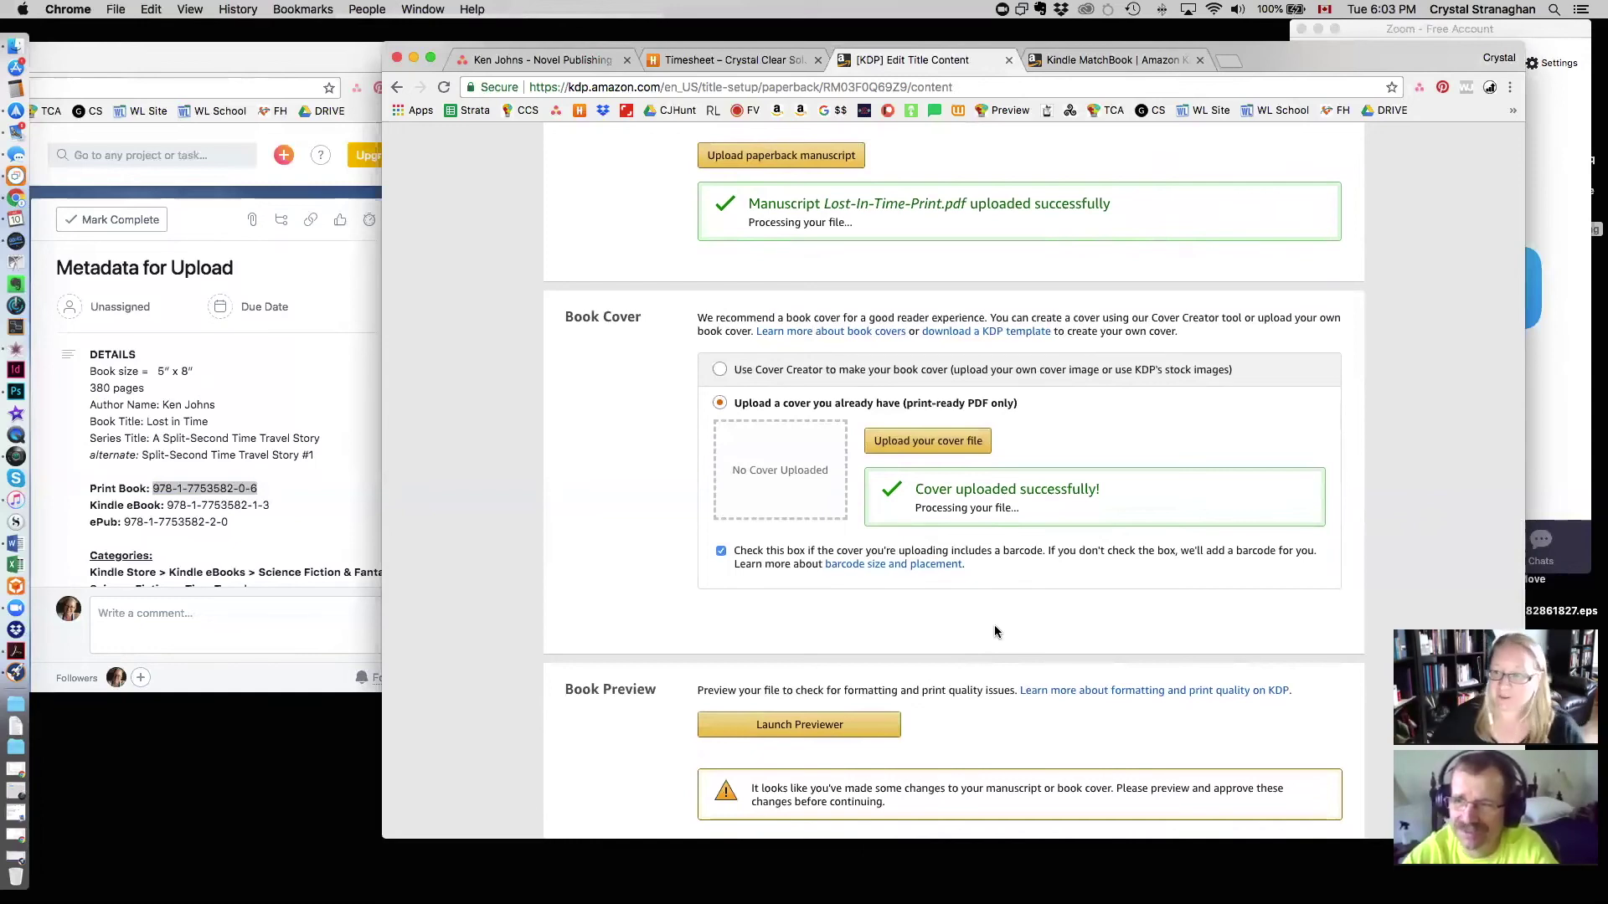
scroll(591, 419, up, 5)
scroll(591, 419, down, 2)
scroll(592, 420, up, 6)
scroll(591, 419, up, 1)
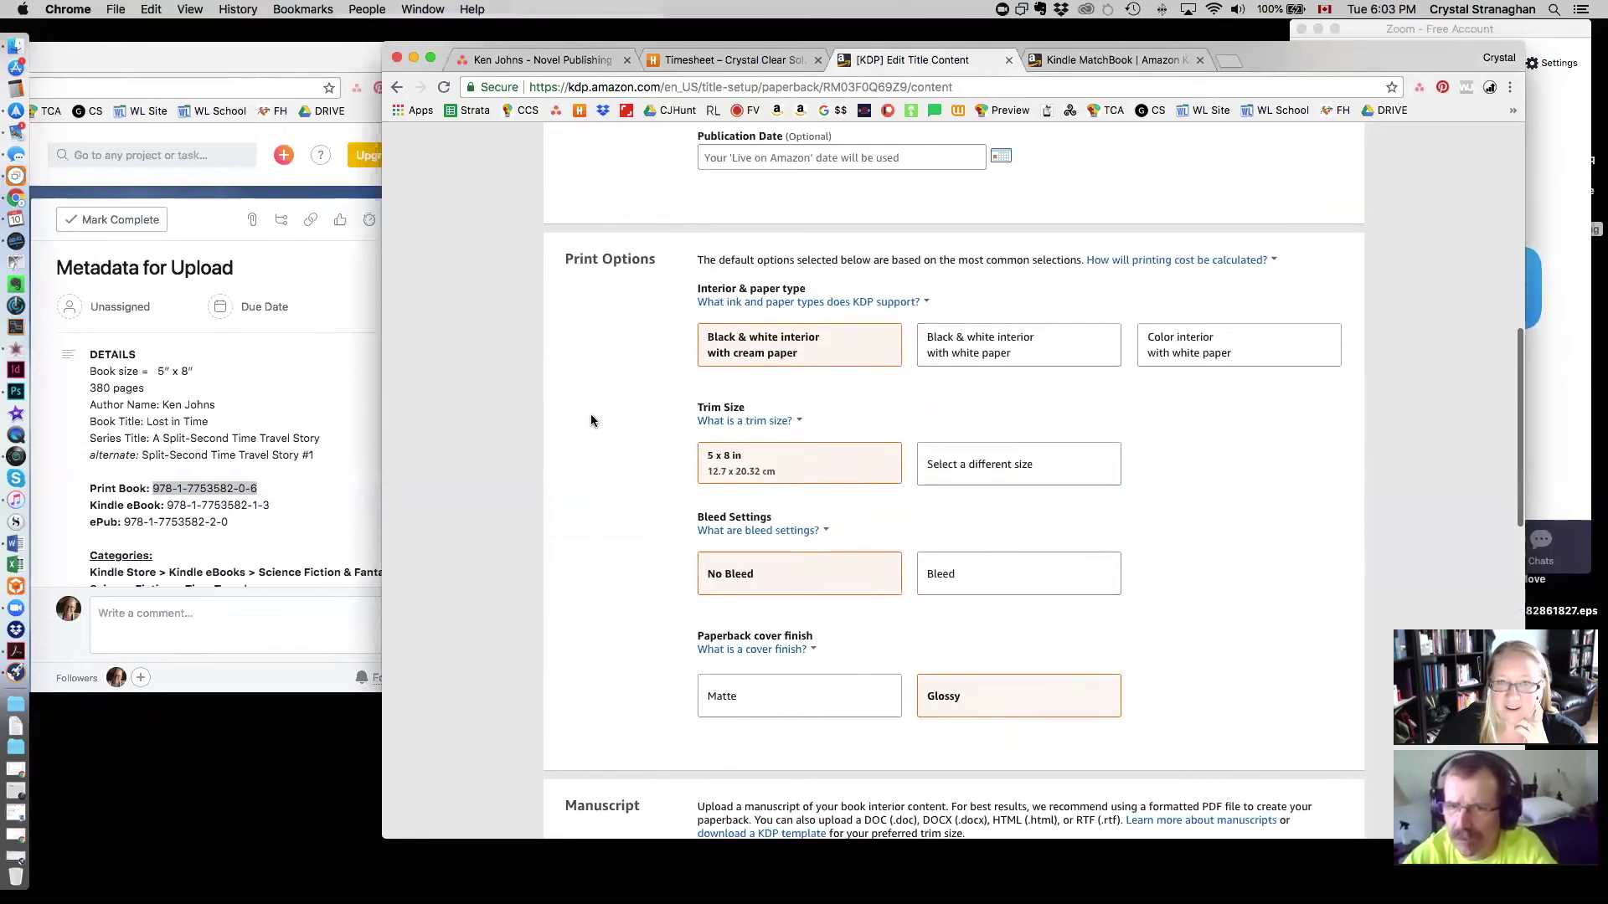
scroll(592, 420, up, 1)
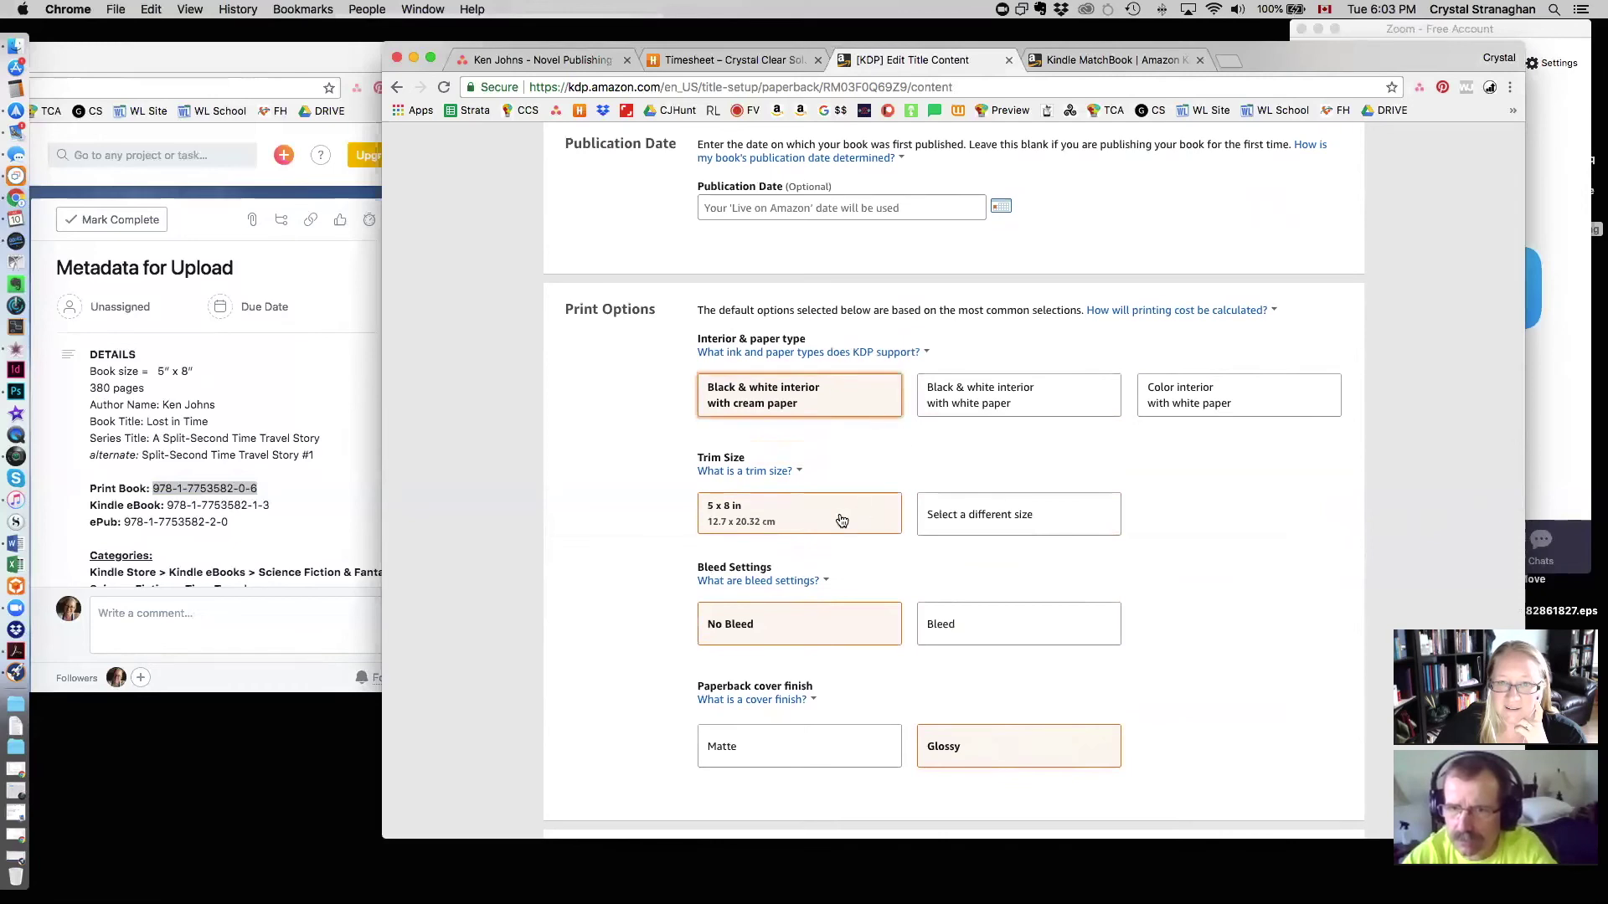
scroll(1202, 667, down, 4)
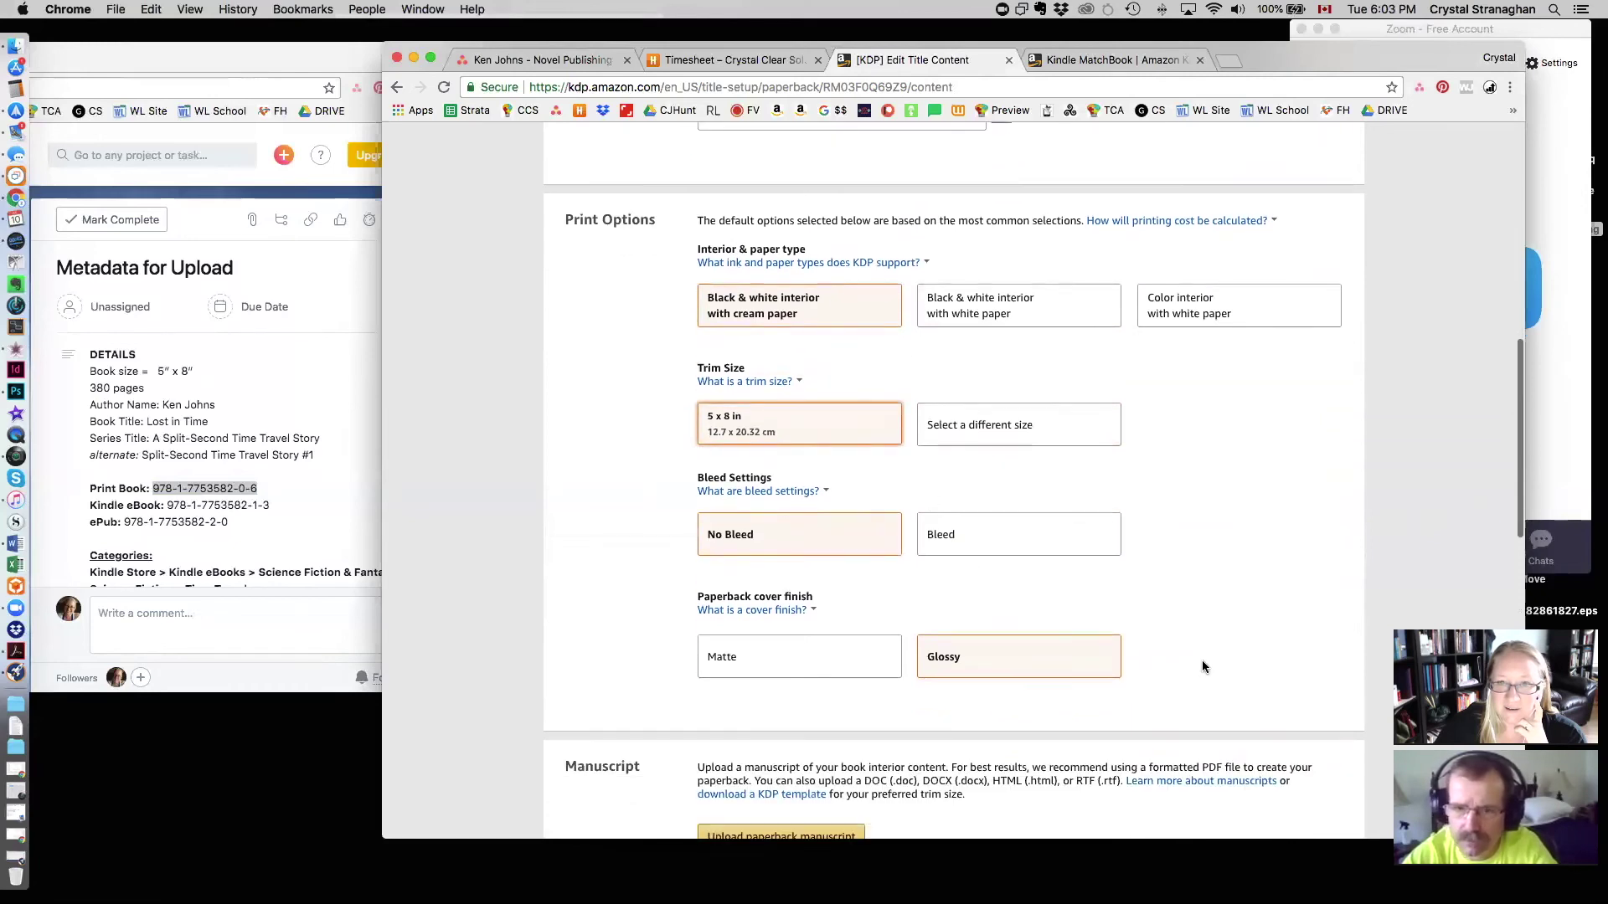
scroll(1203, 666, up, 3)
scroll(1203, 666, up, 3)
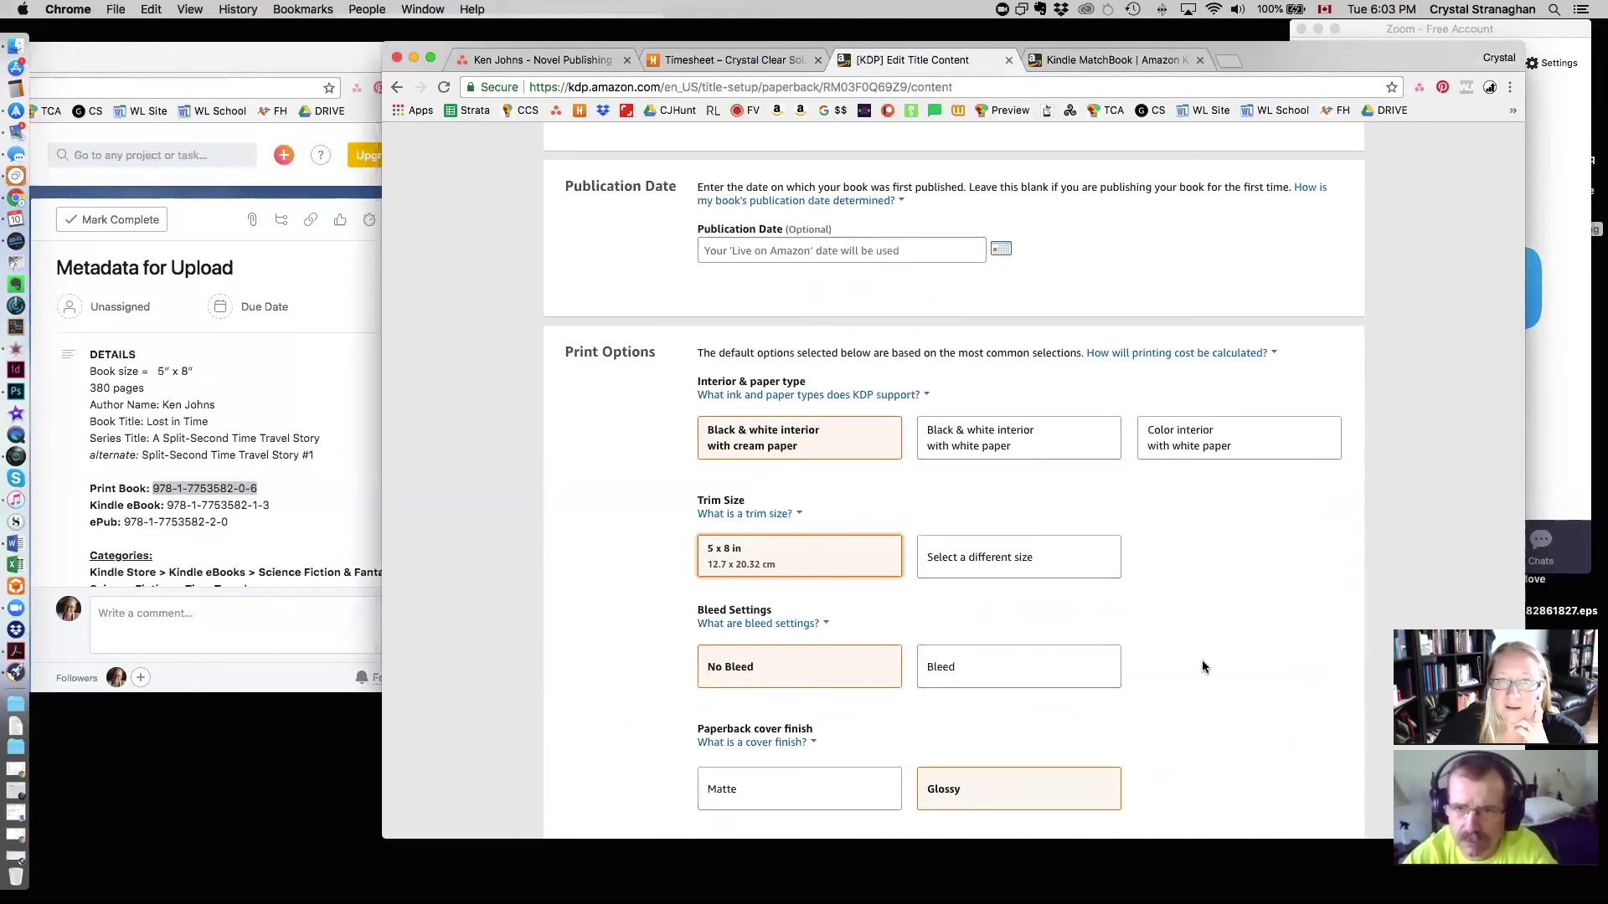
scroll(1202, 666, down, 8)
scroll(1202, 666, down, 5)
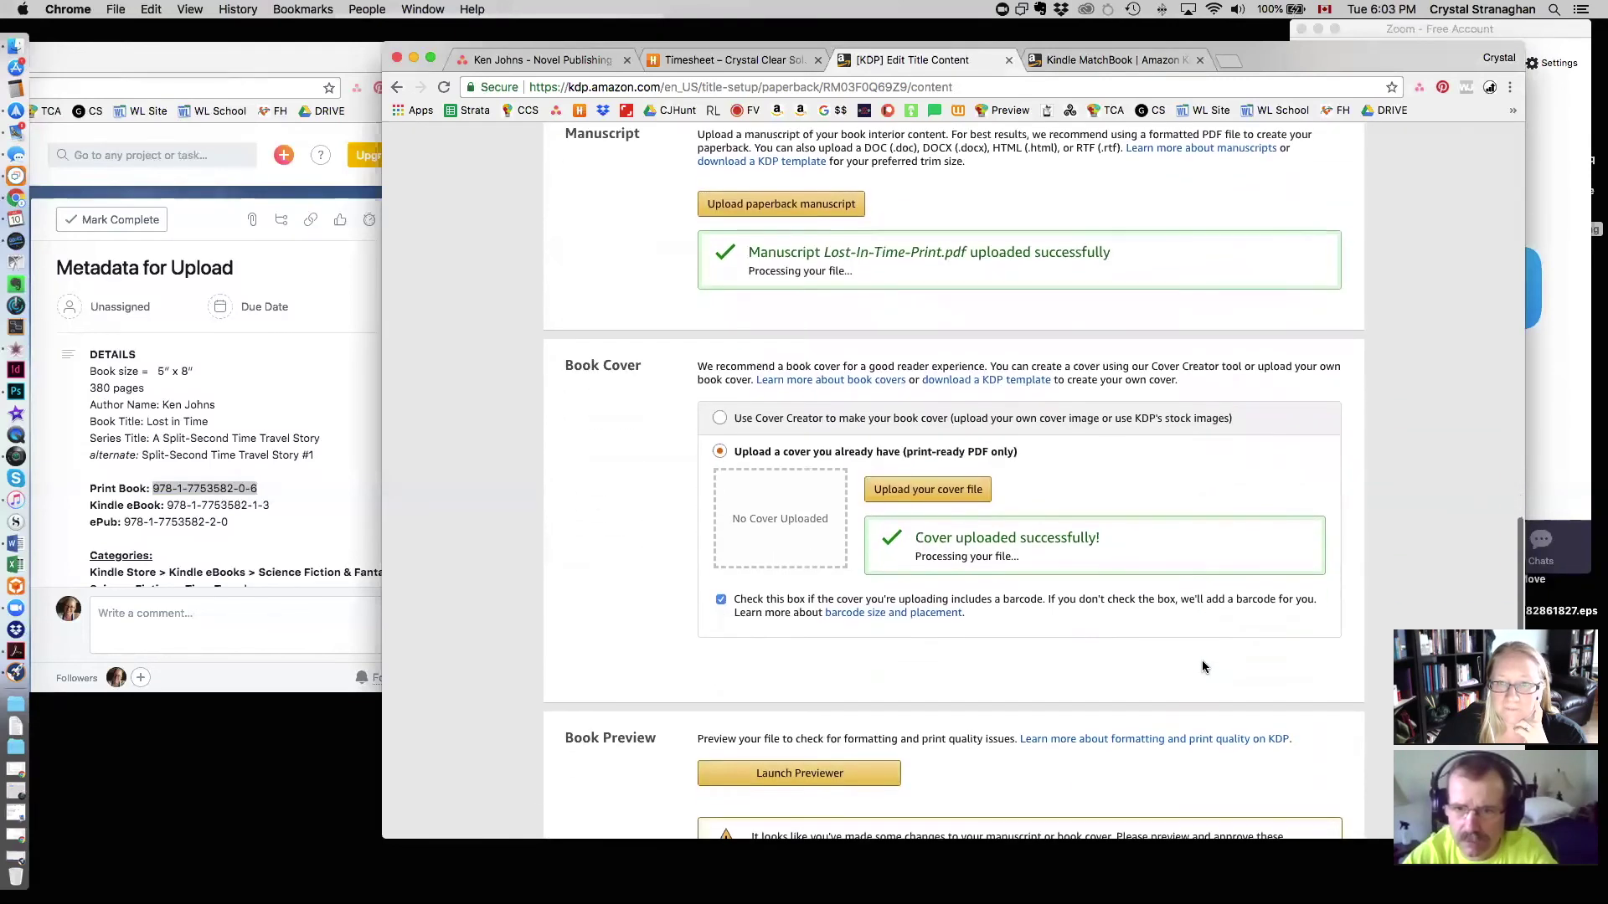
scroll(1203, 666, down, 2)
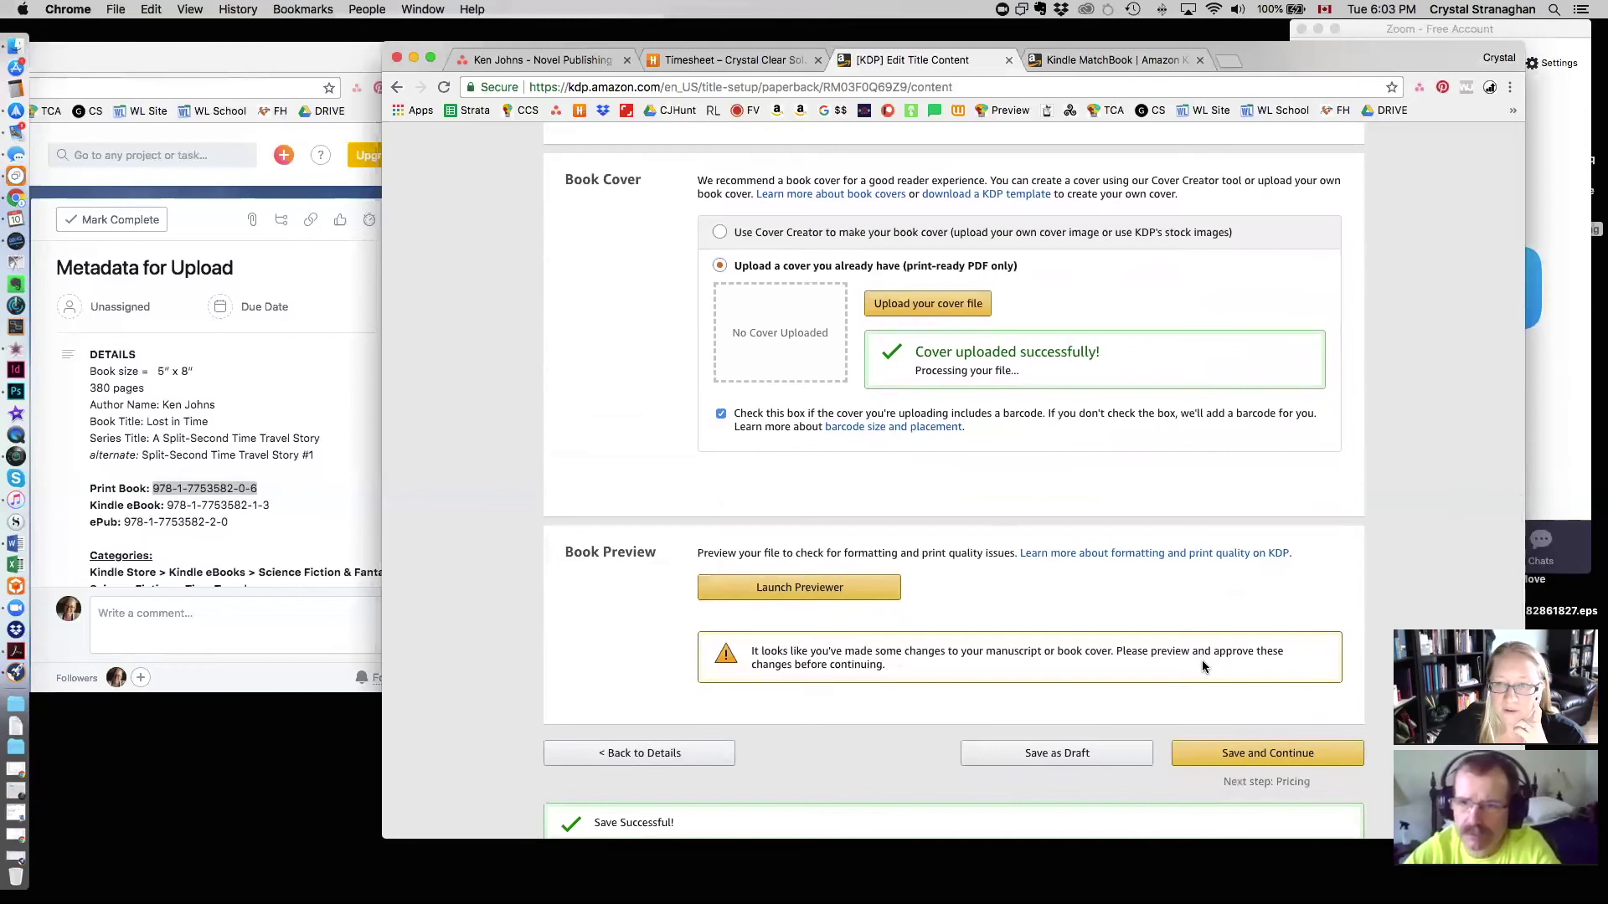
Step: Launch the paperback's Print Previewer and widen the browser window to examine the full cover and its barcode area
click(754, 591)
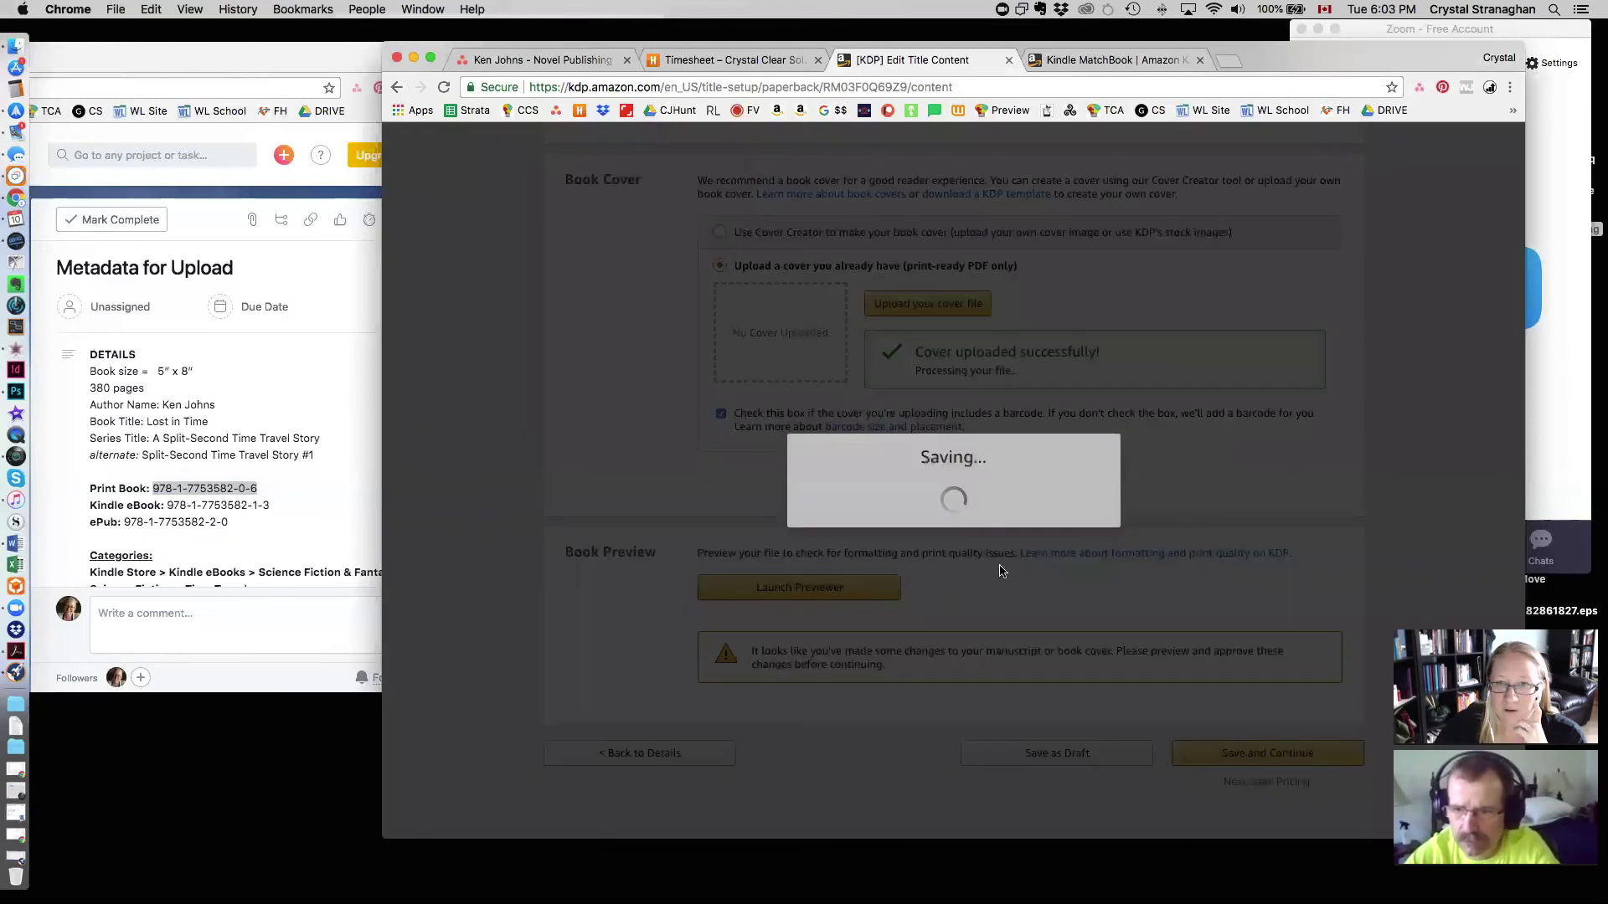
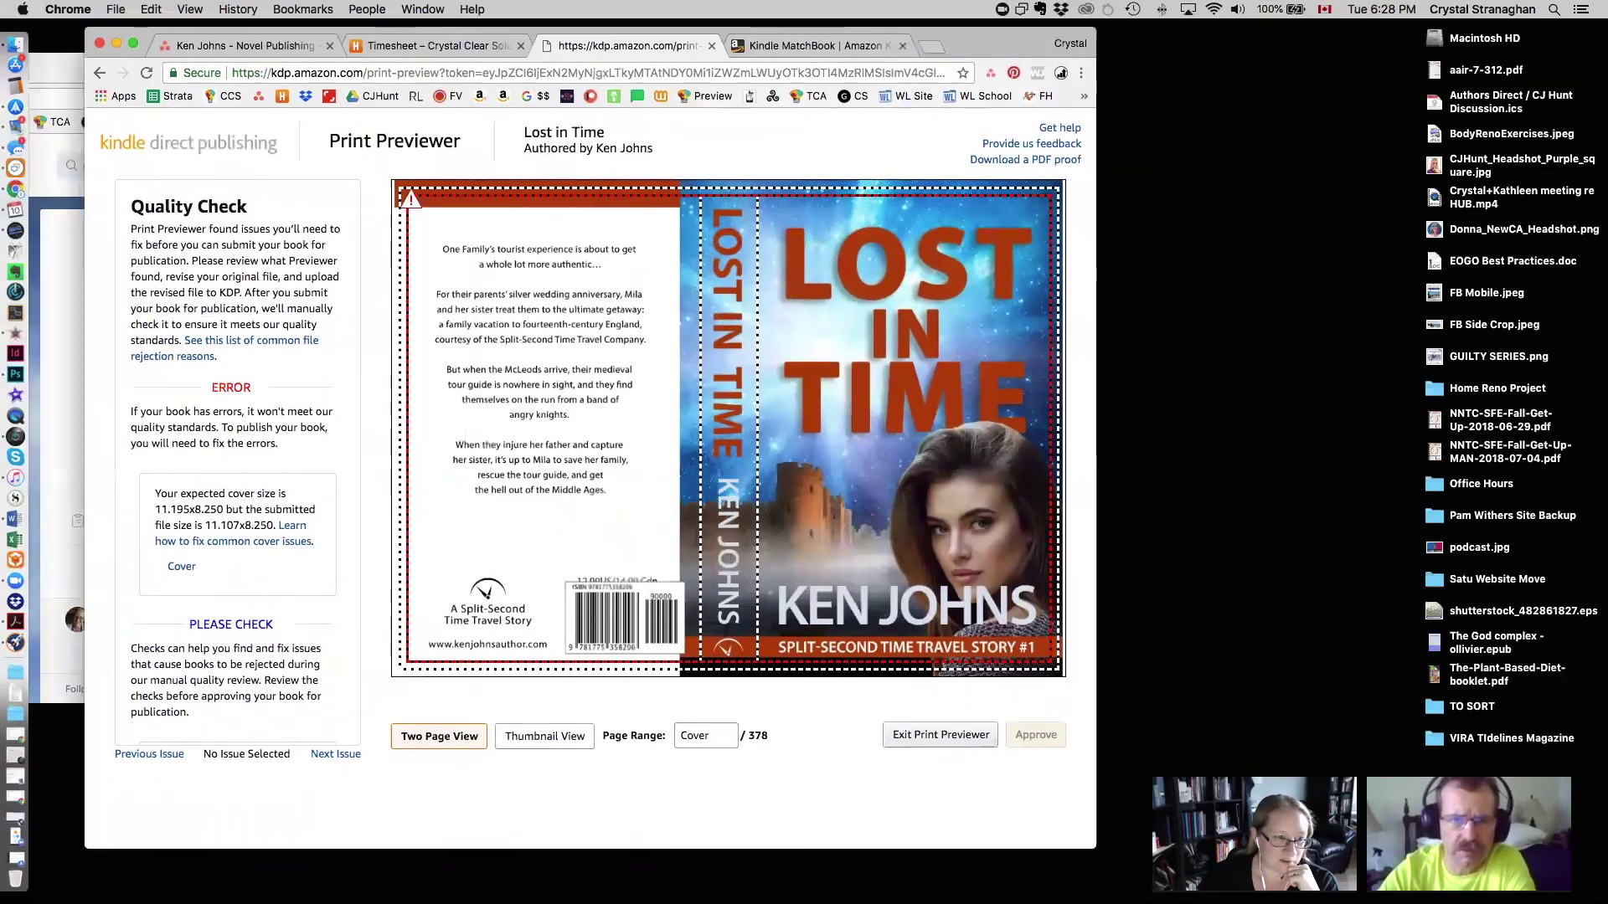
drag(1088, 847, 1304, 834)
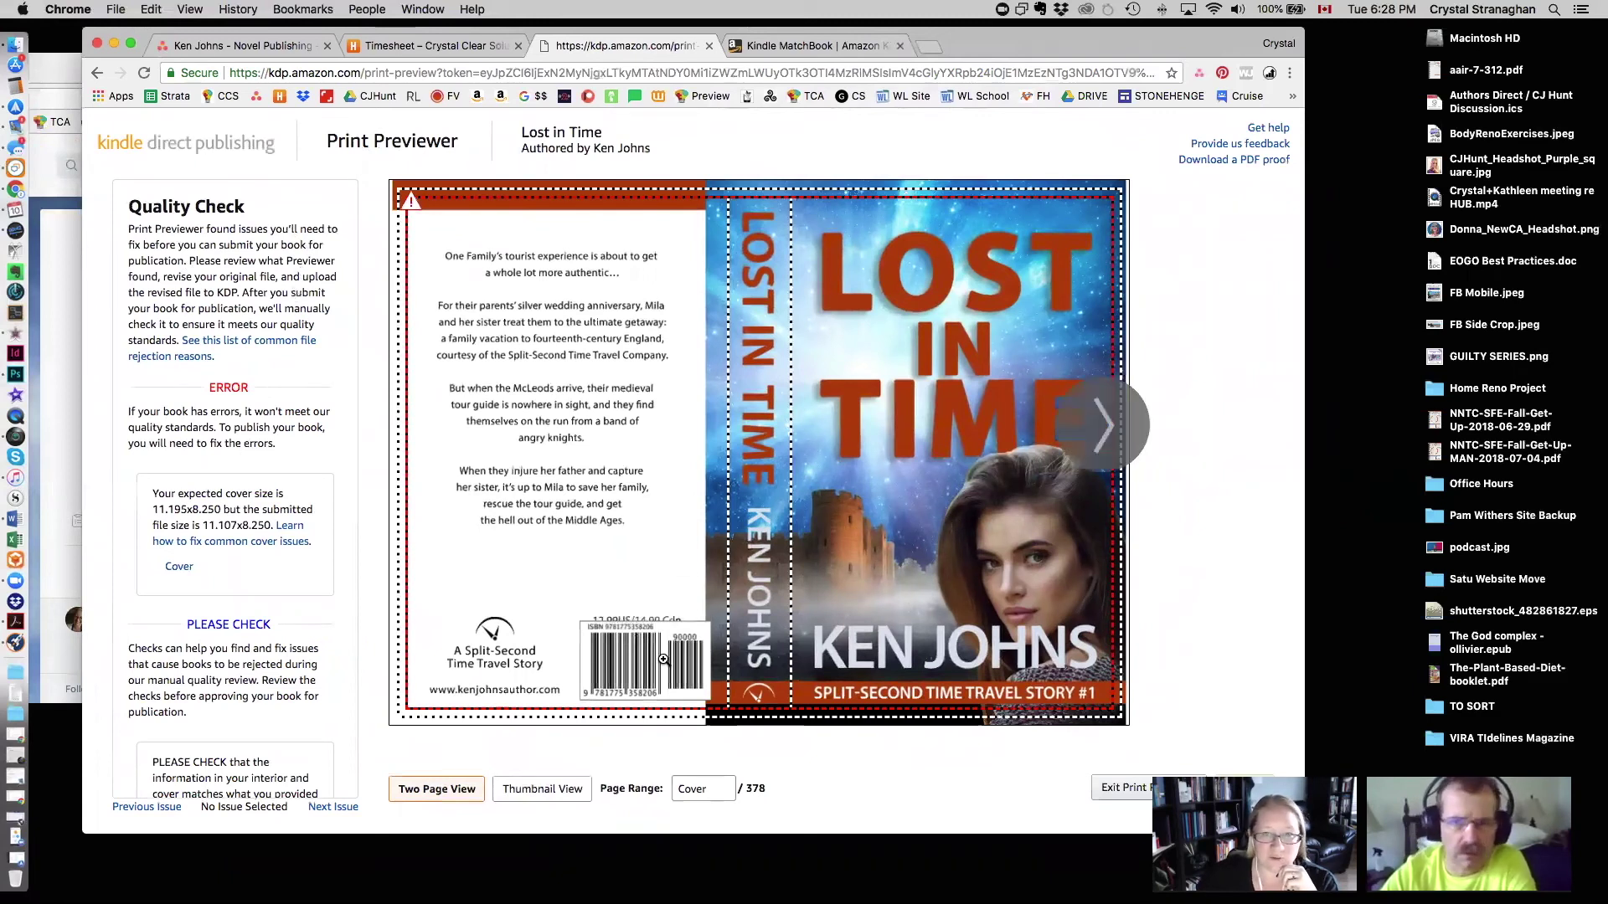
mouse_move(663, 660)
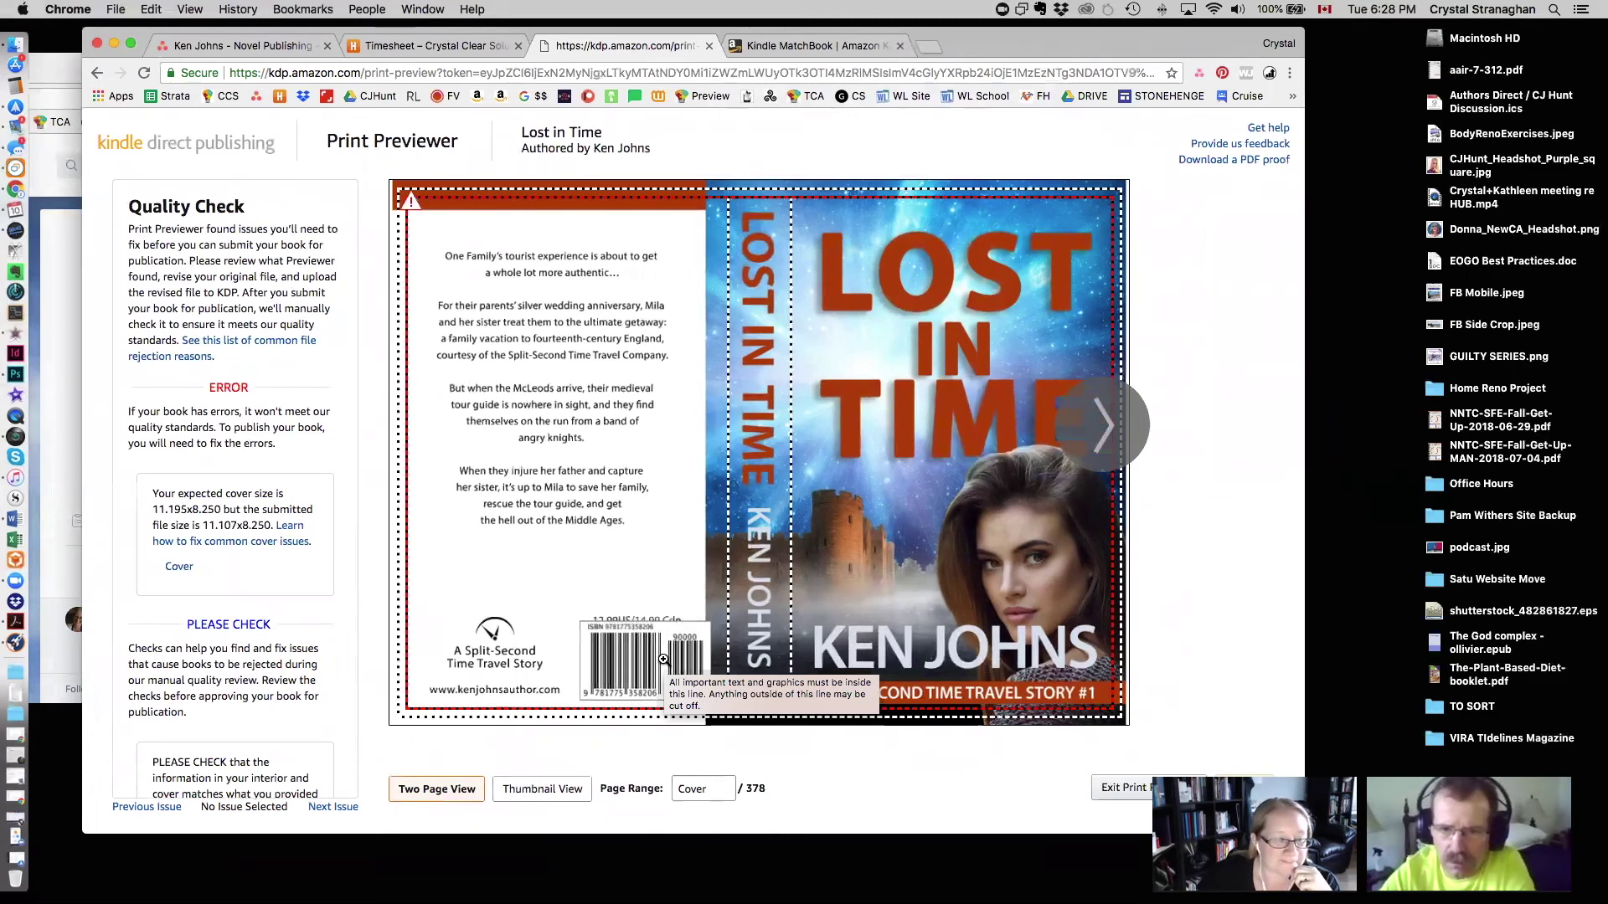
Step: Inspect the flagged cover issue and read through the Quality Check's errors and Please Check items
click(409, 204)
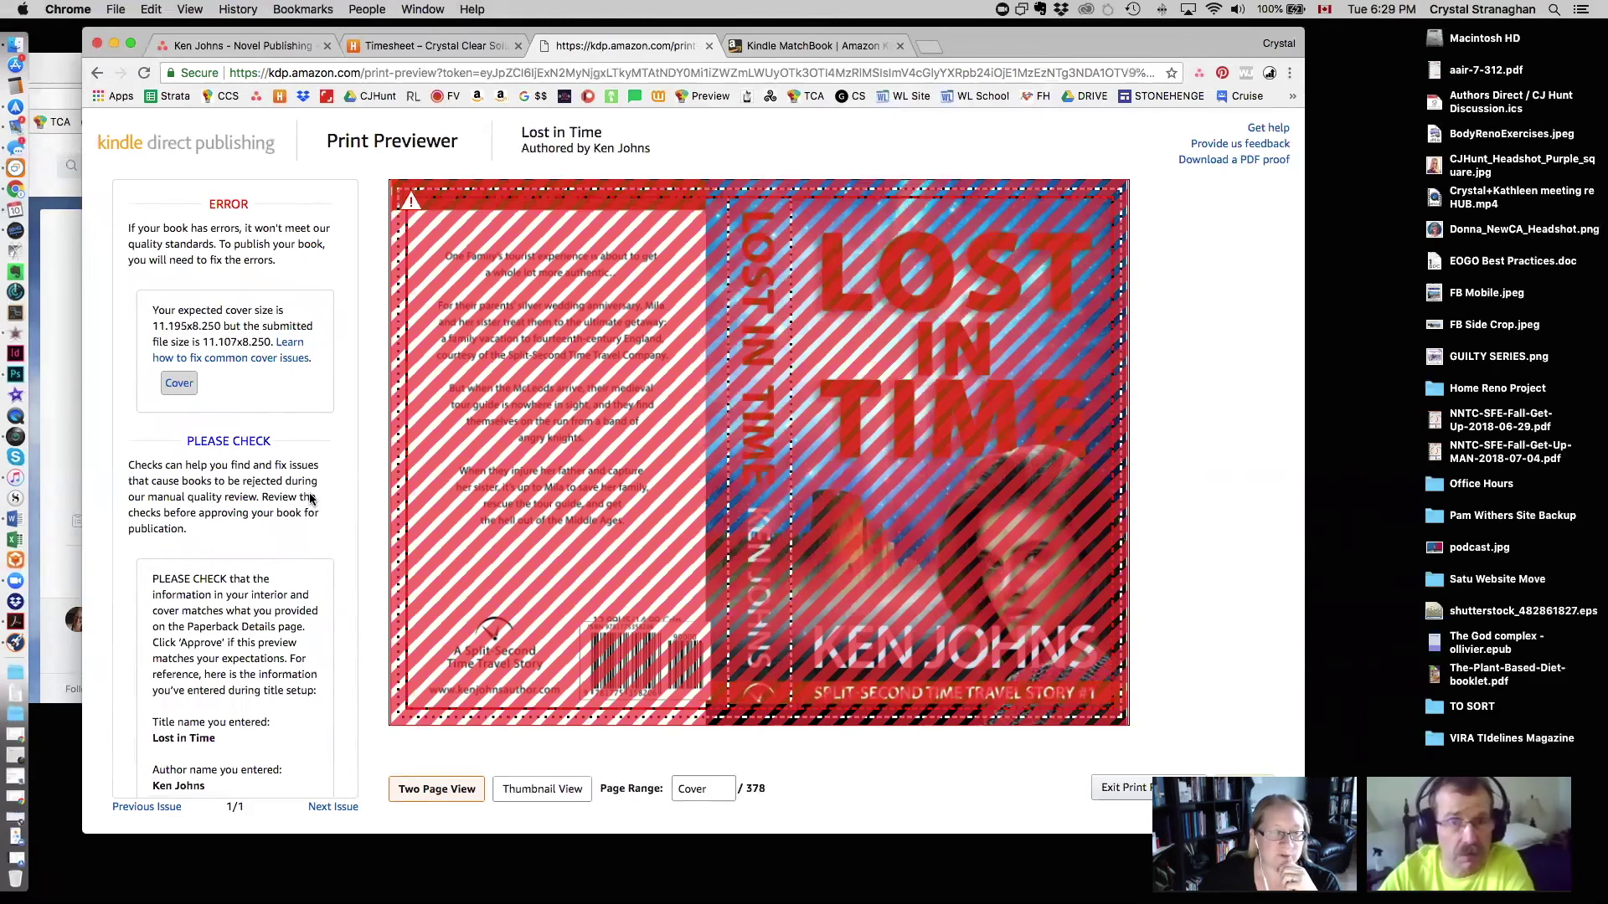
scroll(309, 499, down, 3)
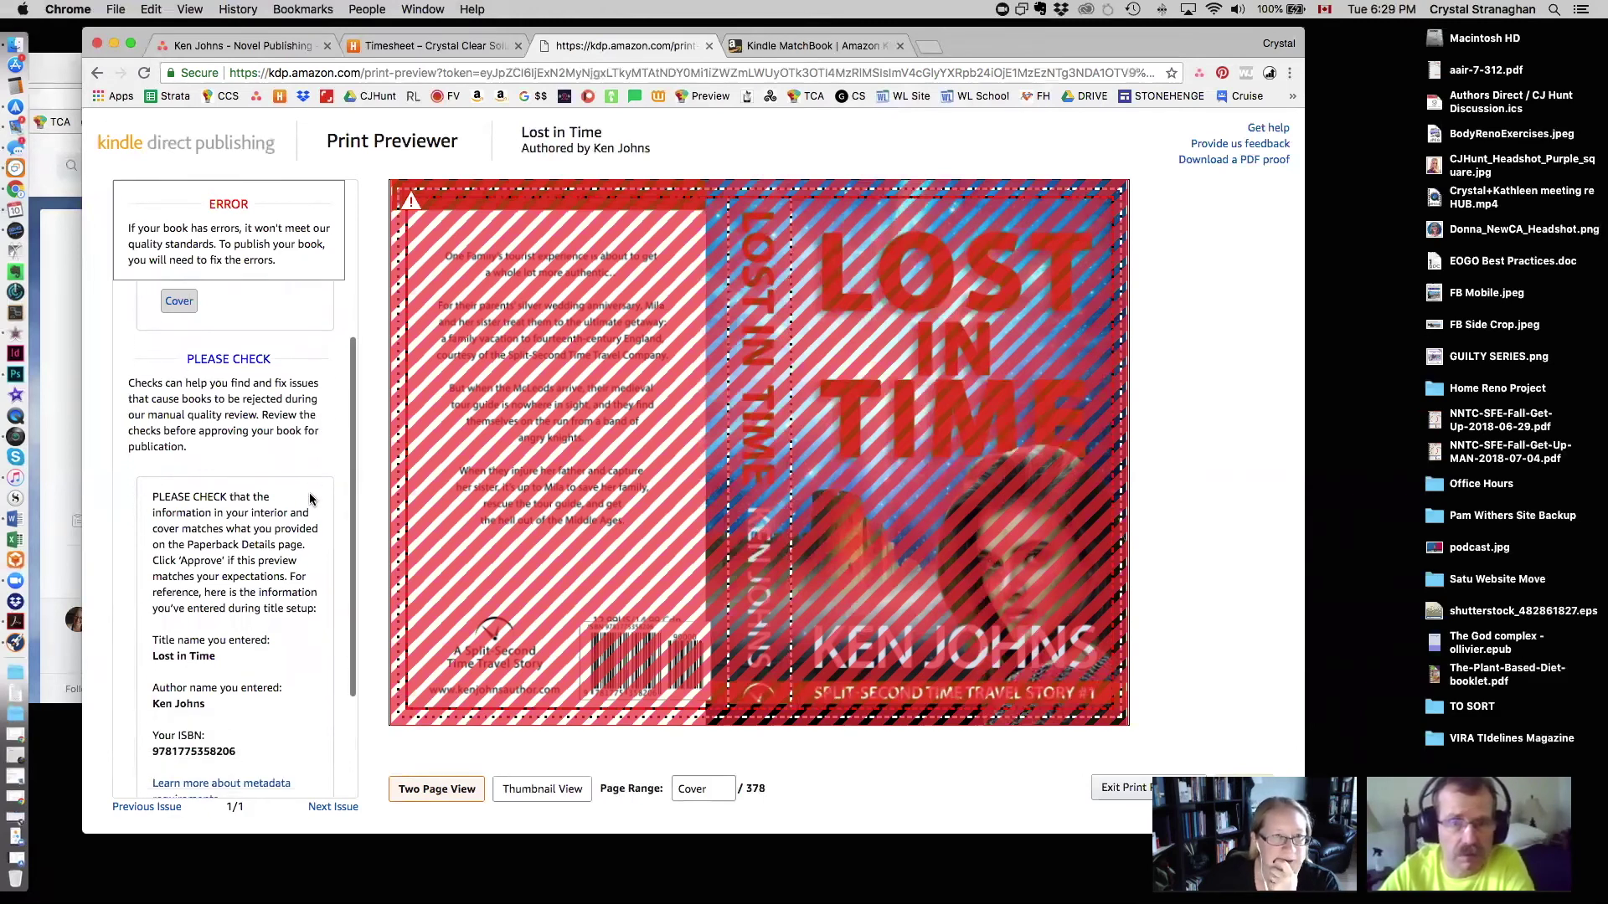
scroll(309, 499, down, 4)
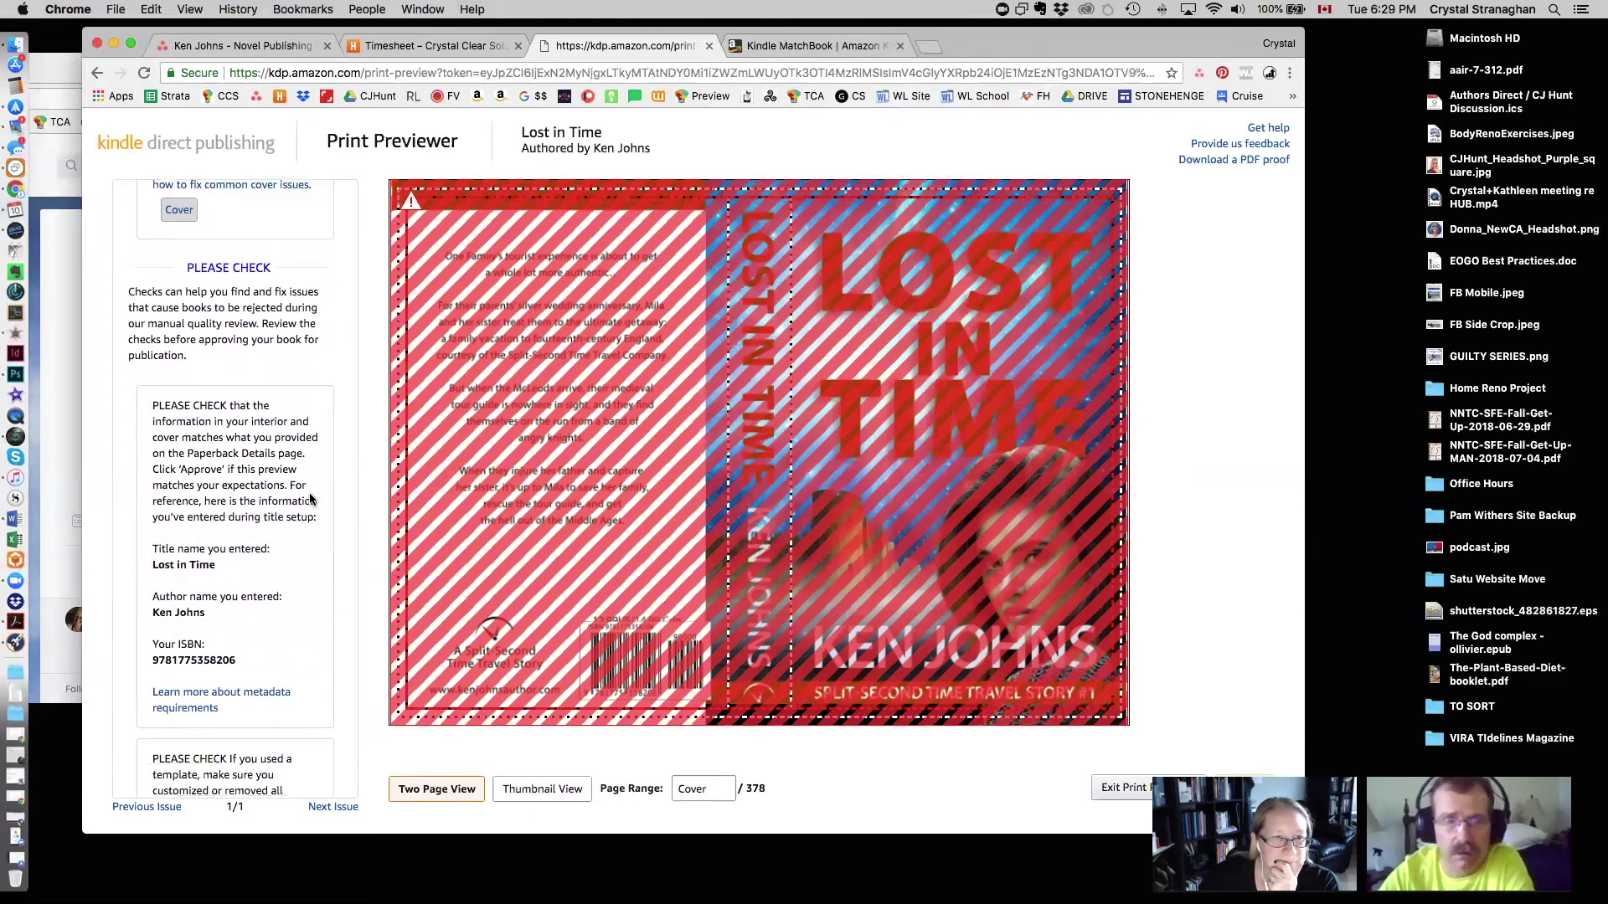
scroll(310, 499, down, 2)
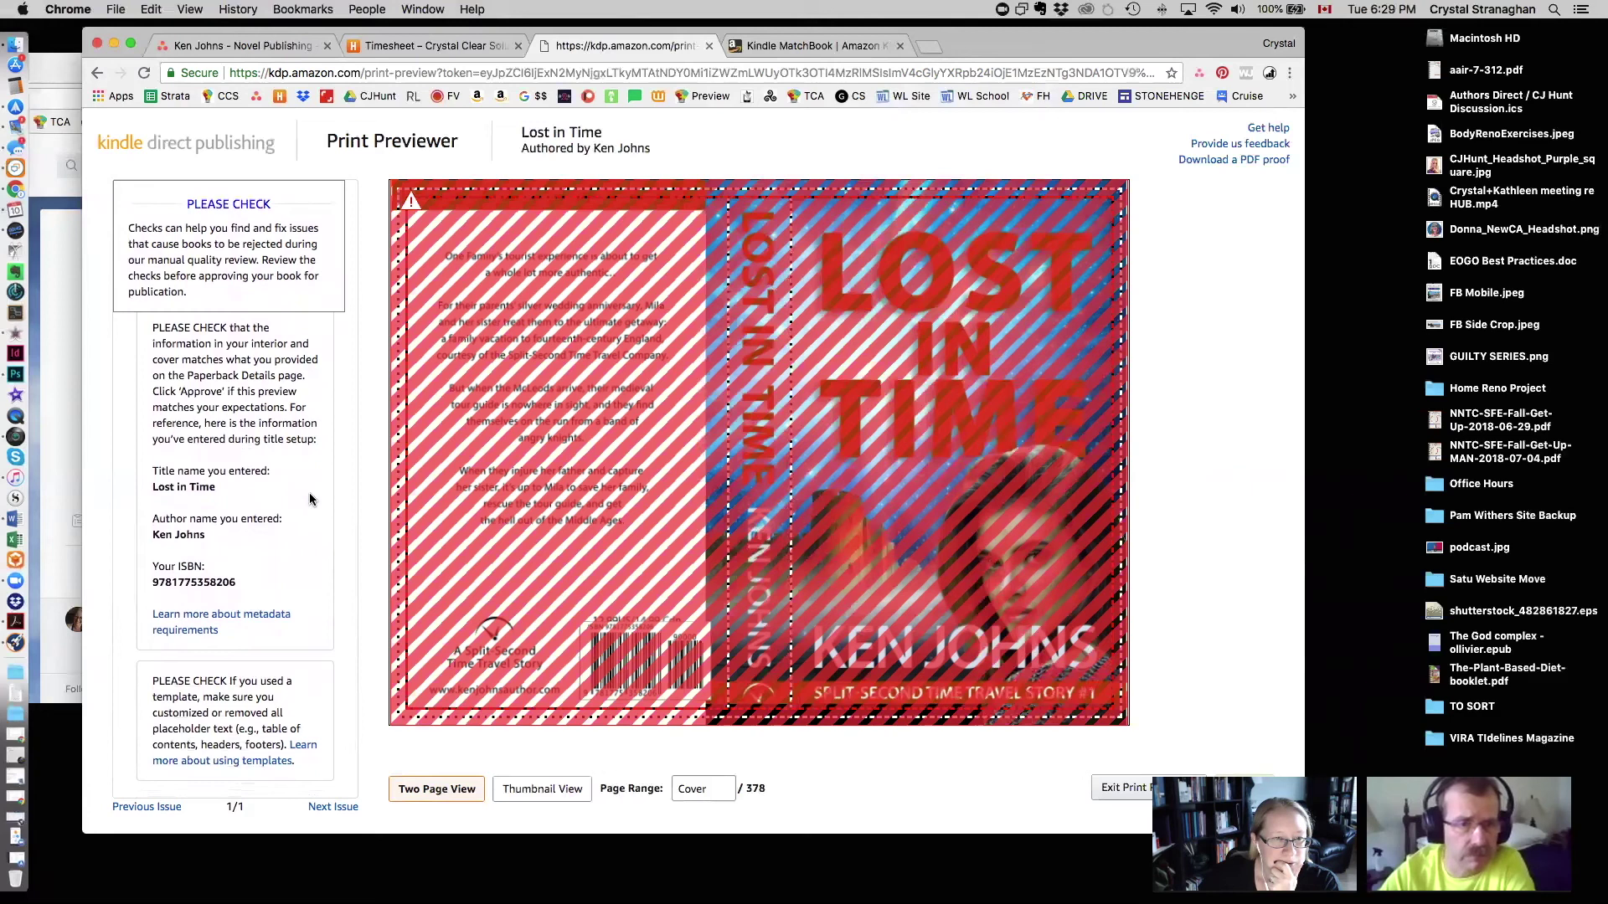
scroll(310, 499, up, 5)
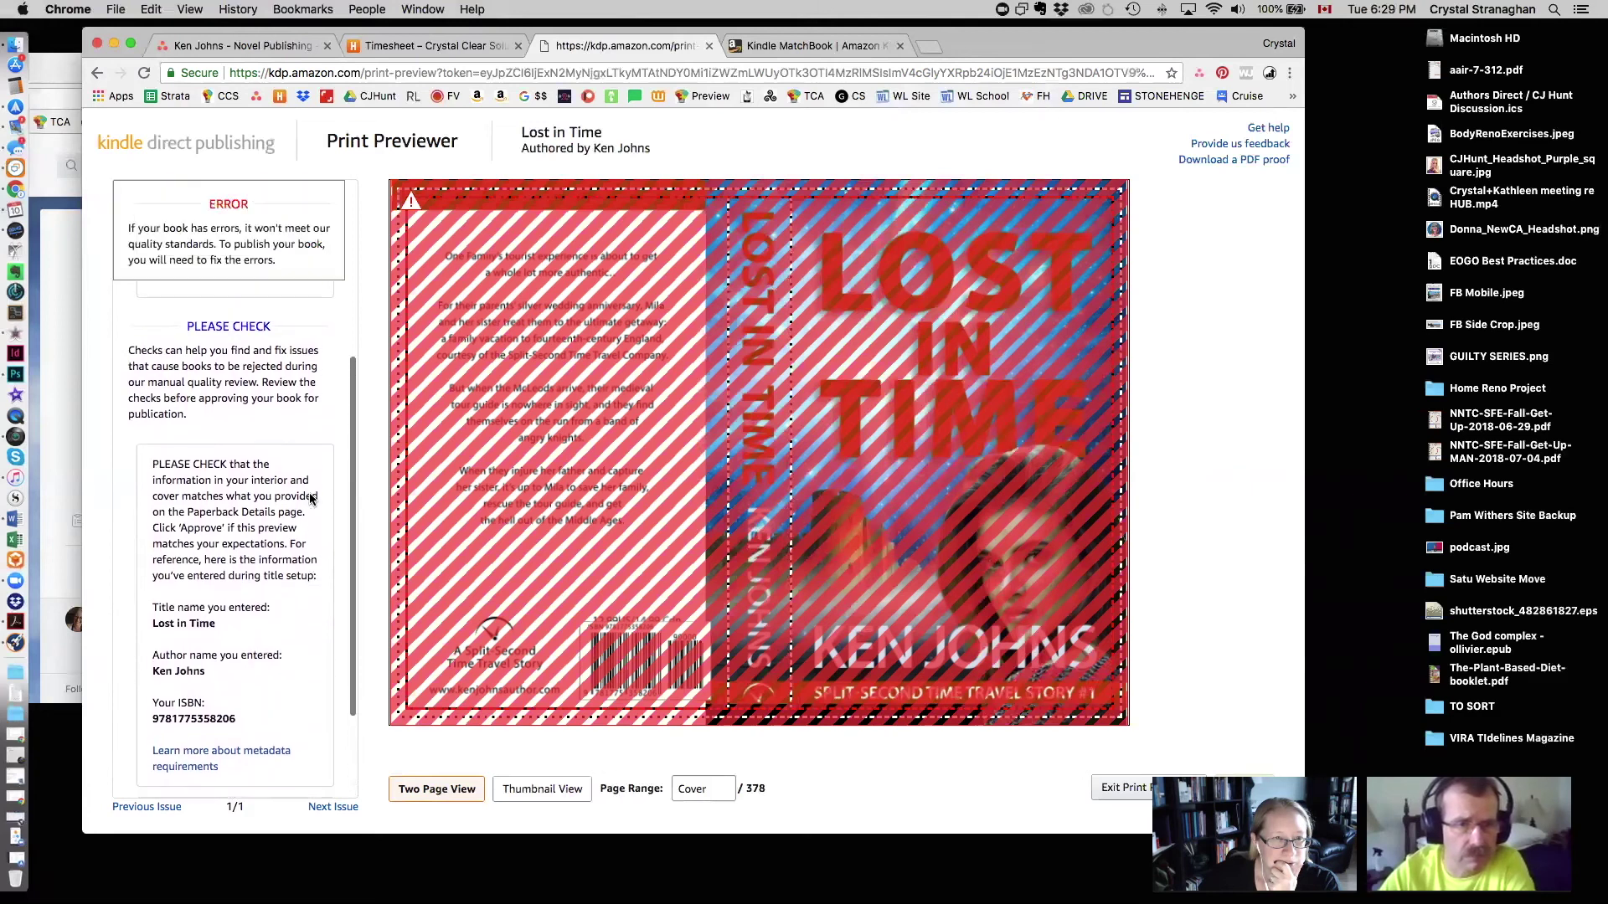
scroll(310, 499, down, 1)
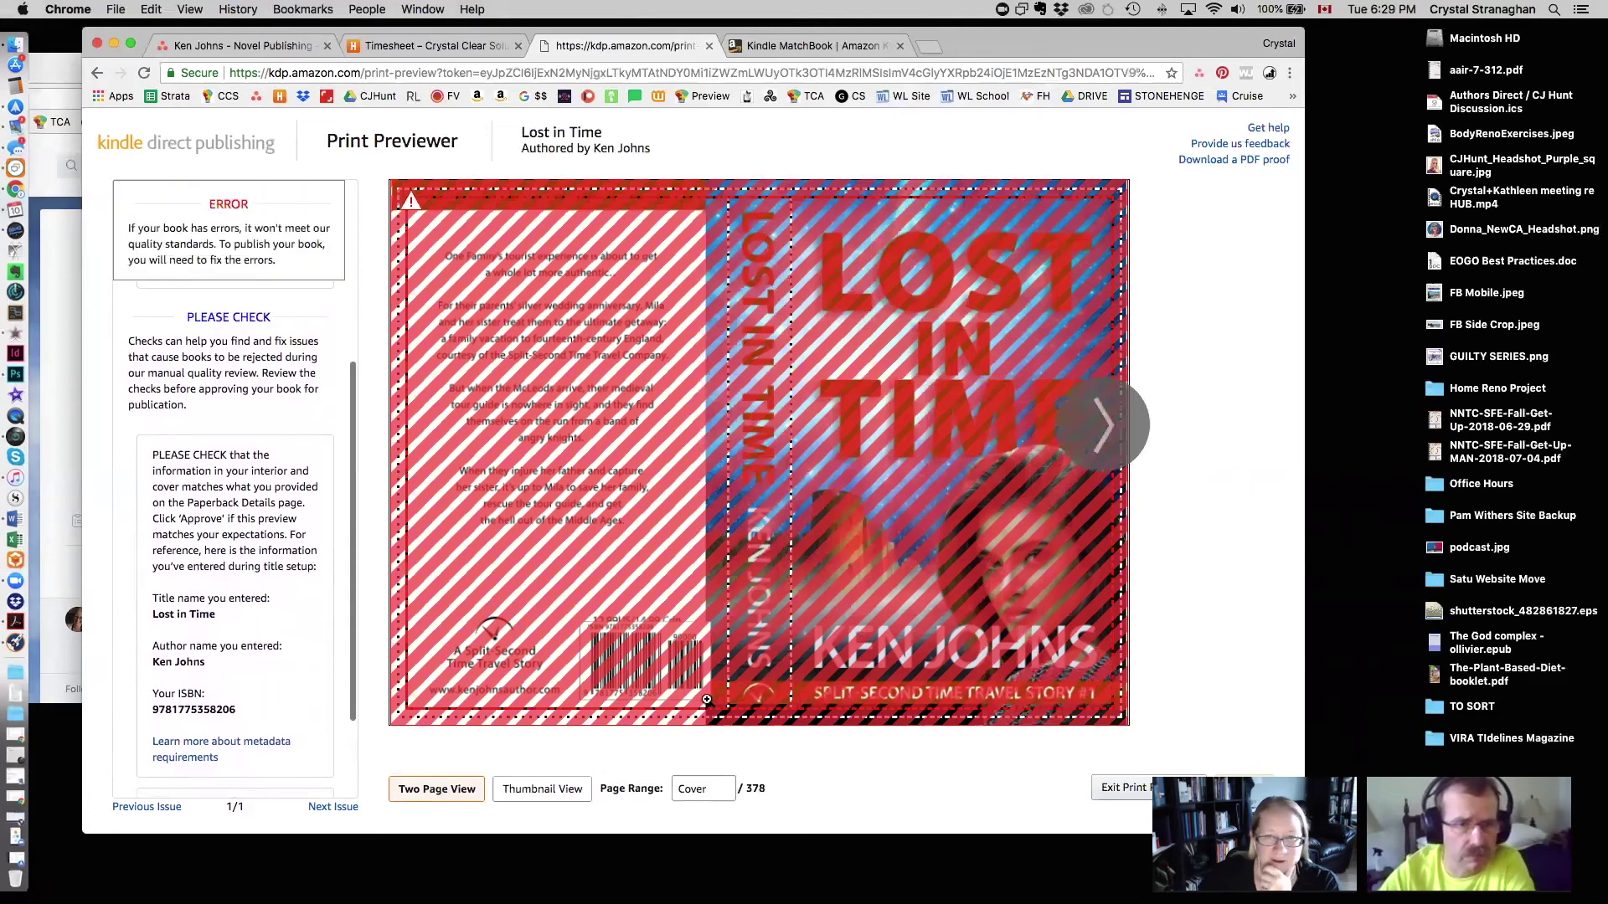
click(752, 705)
click(969, 427)
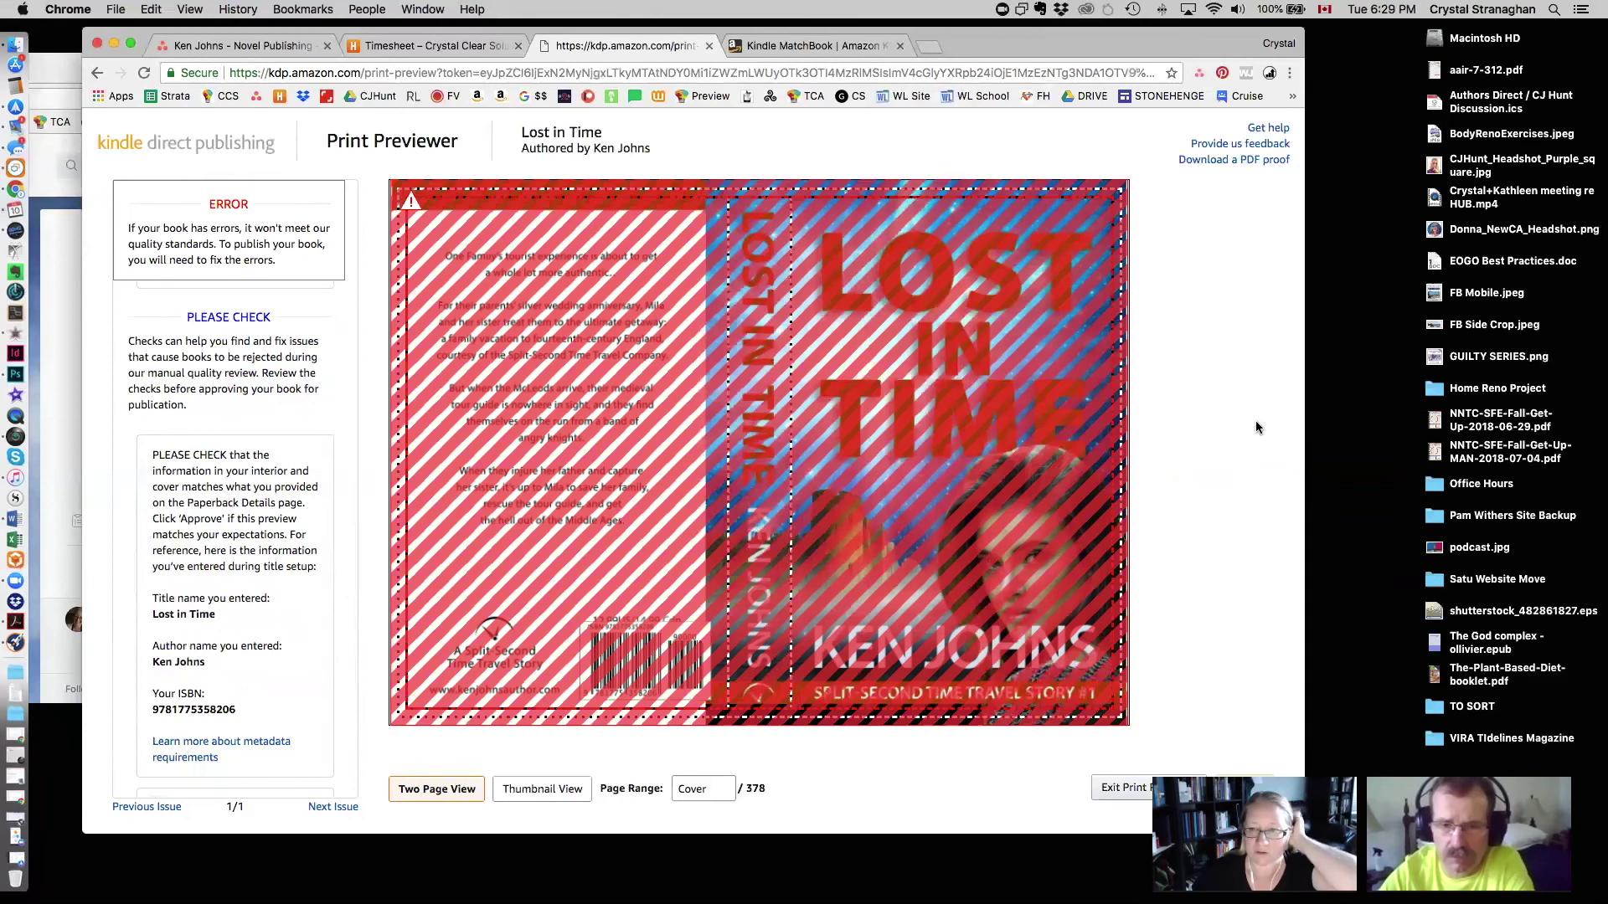
Step: Exit the Print Previewer and set the paperback's interior and paper type to black & white interior with white paper
click(1121, 788)
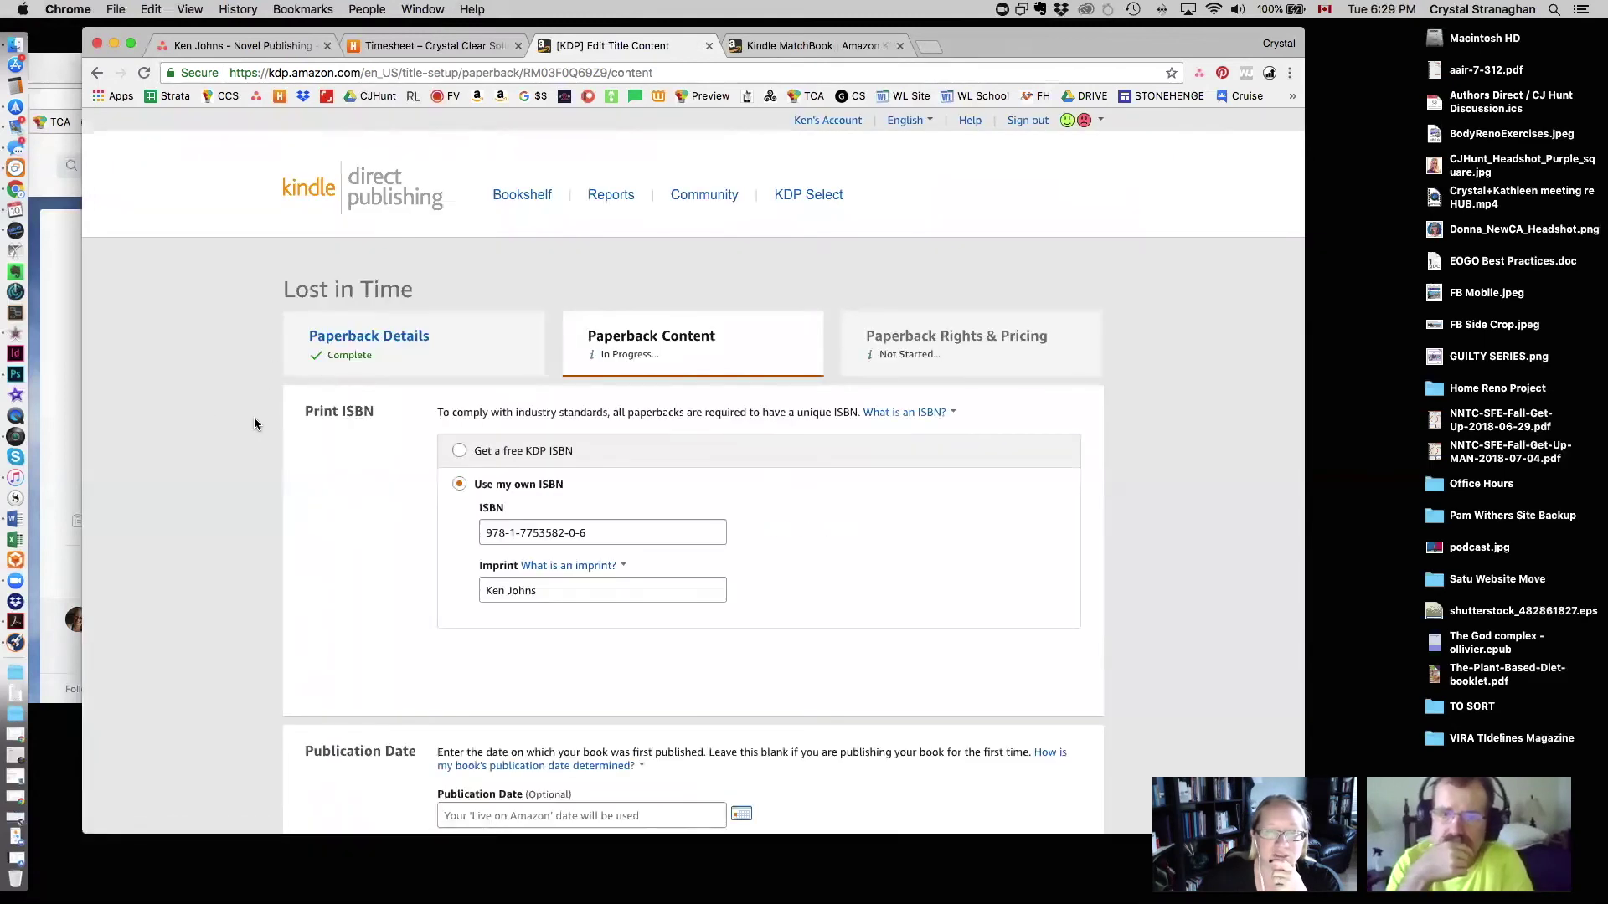
scroll(254, 423, down, 5)
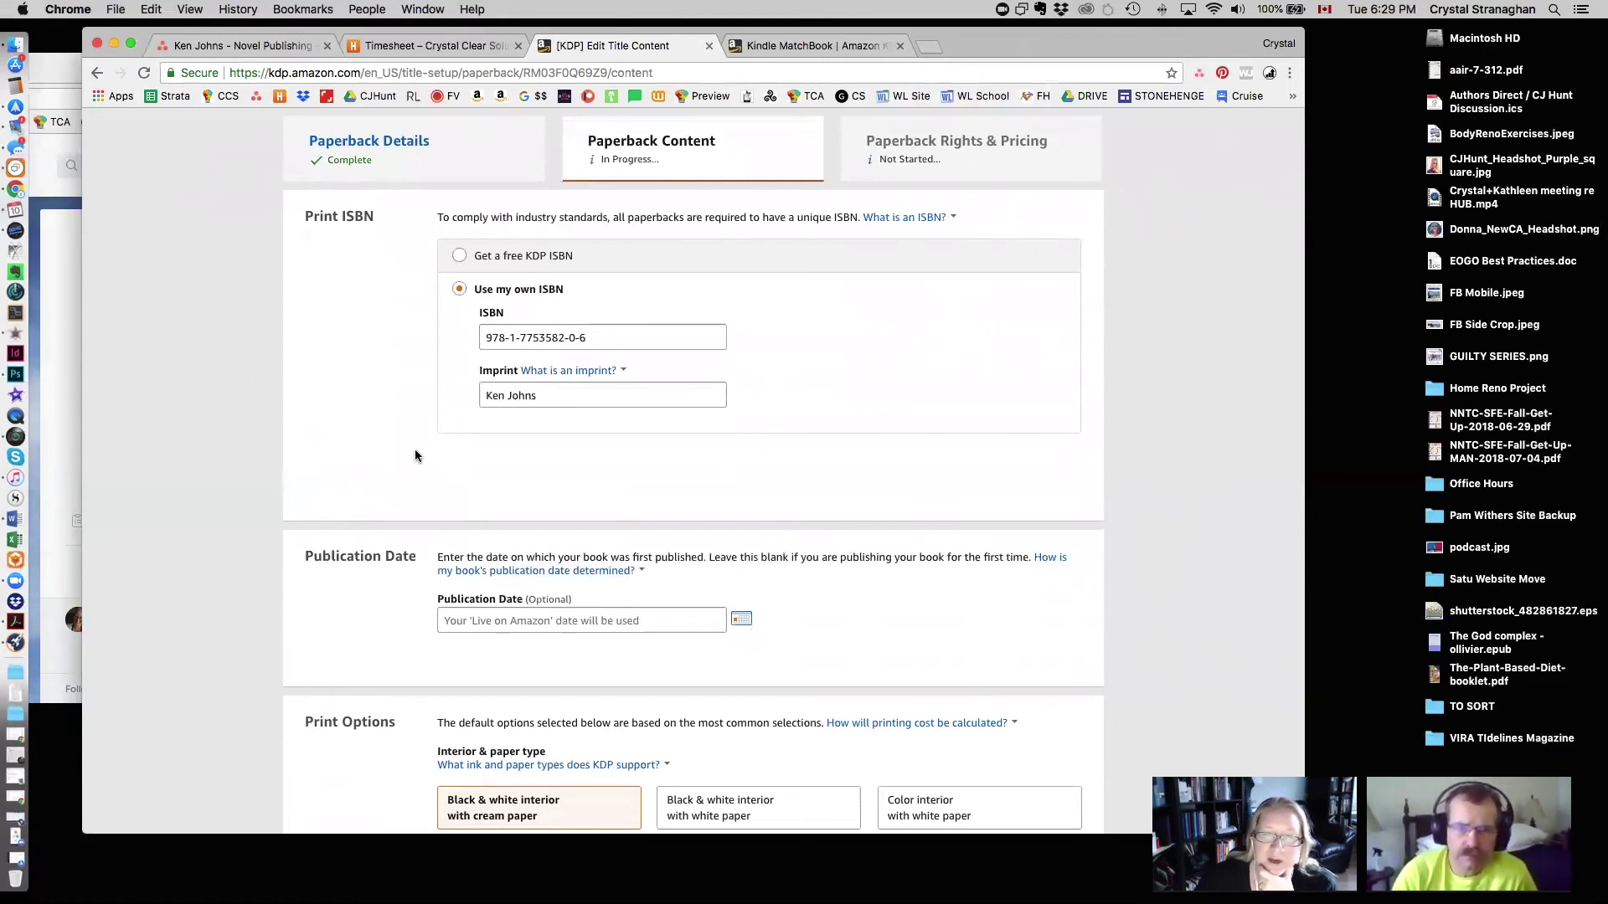
scroll(416, 455, down, 5)
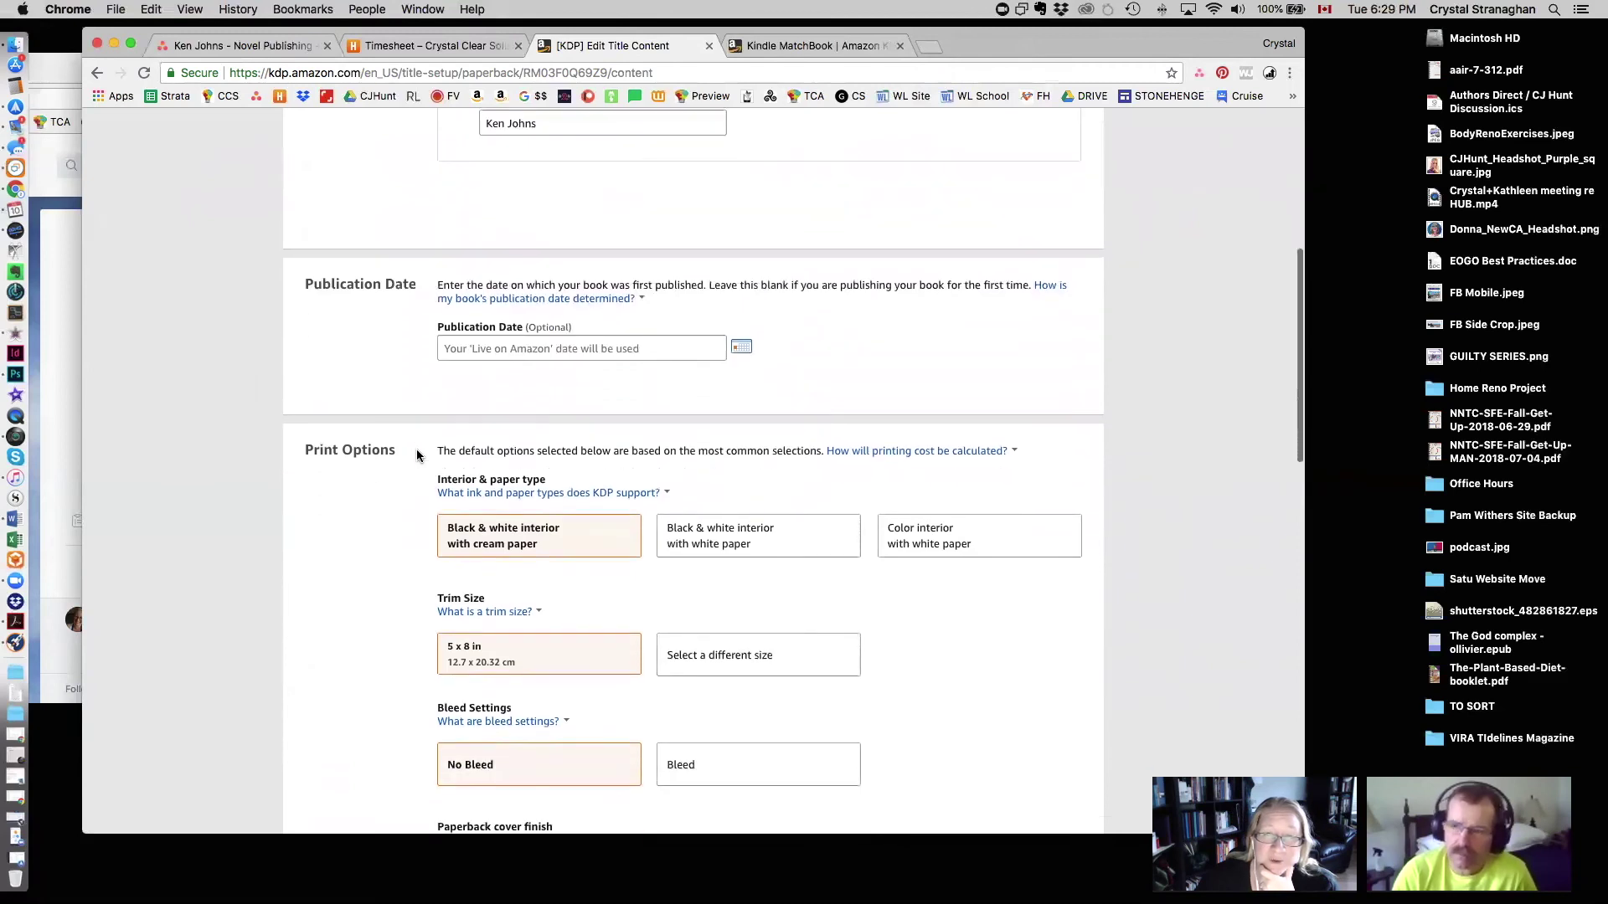
click(743, 552)
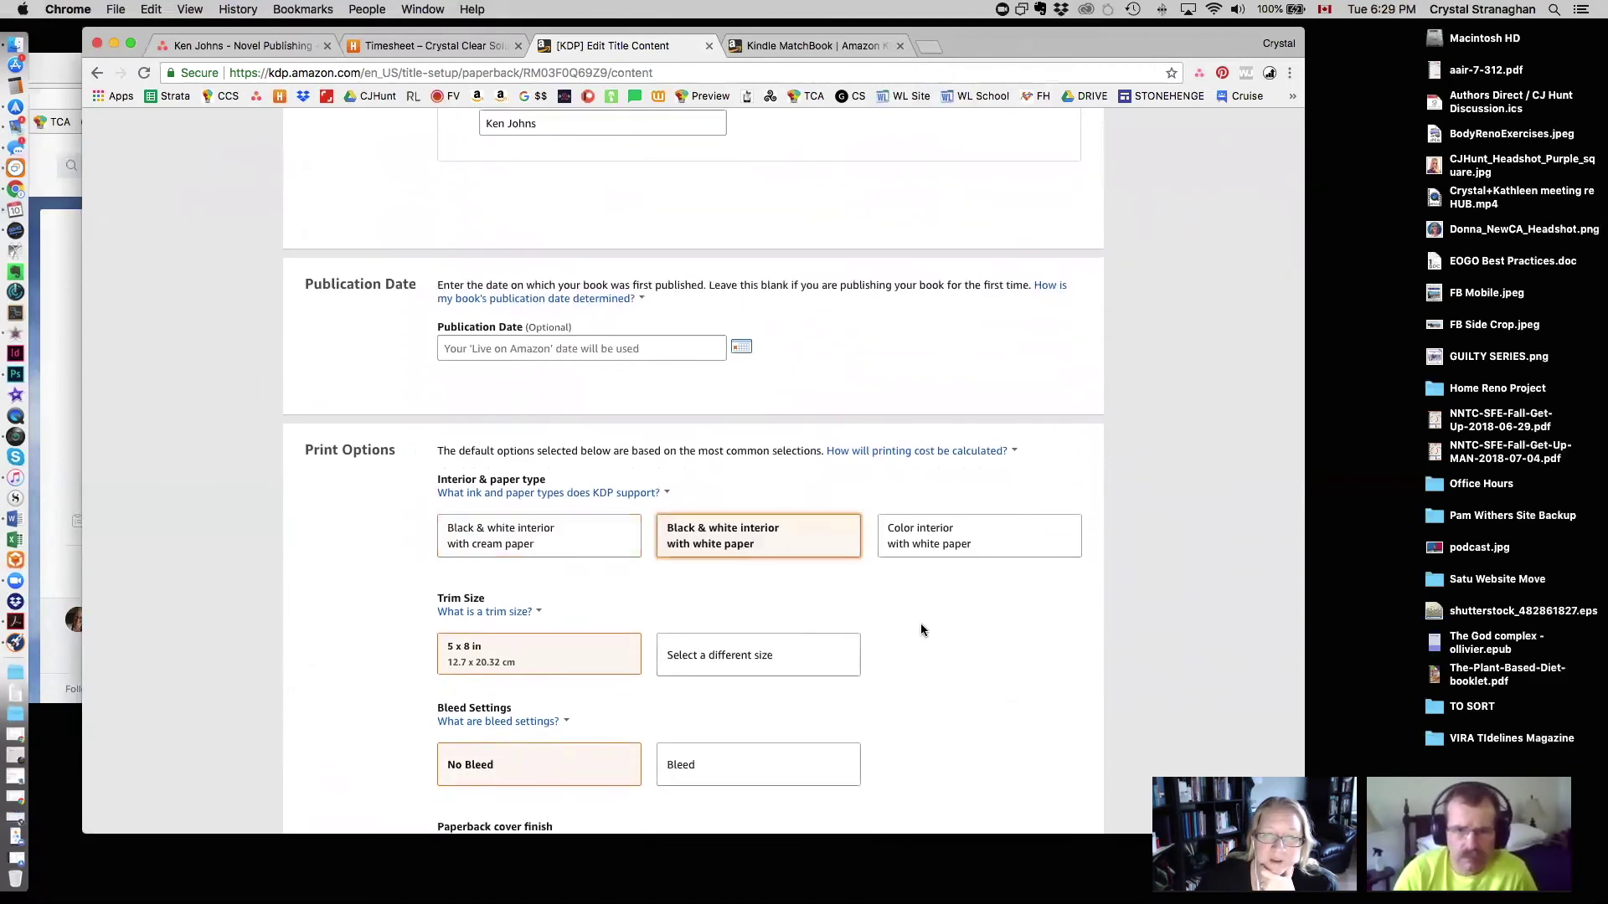
Step: Save the paperback content as a draft and relaunch the Print Previewer for the updated book
scroll(973, 658, down, 12)
scroll(973, 662, down, 3)
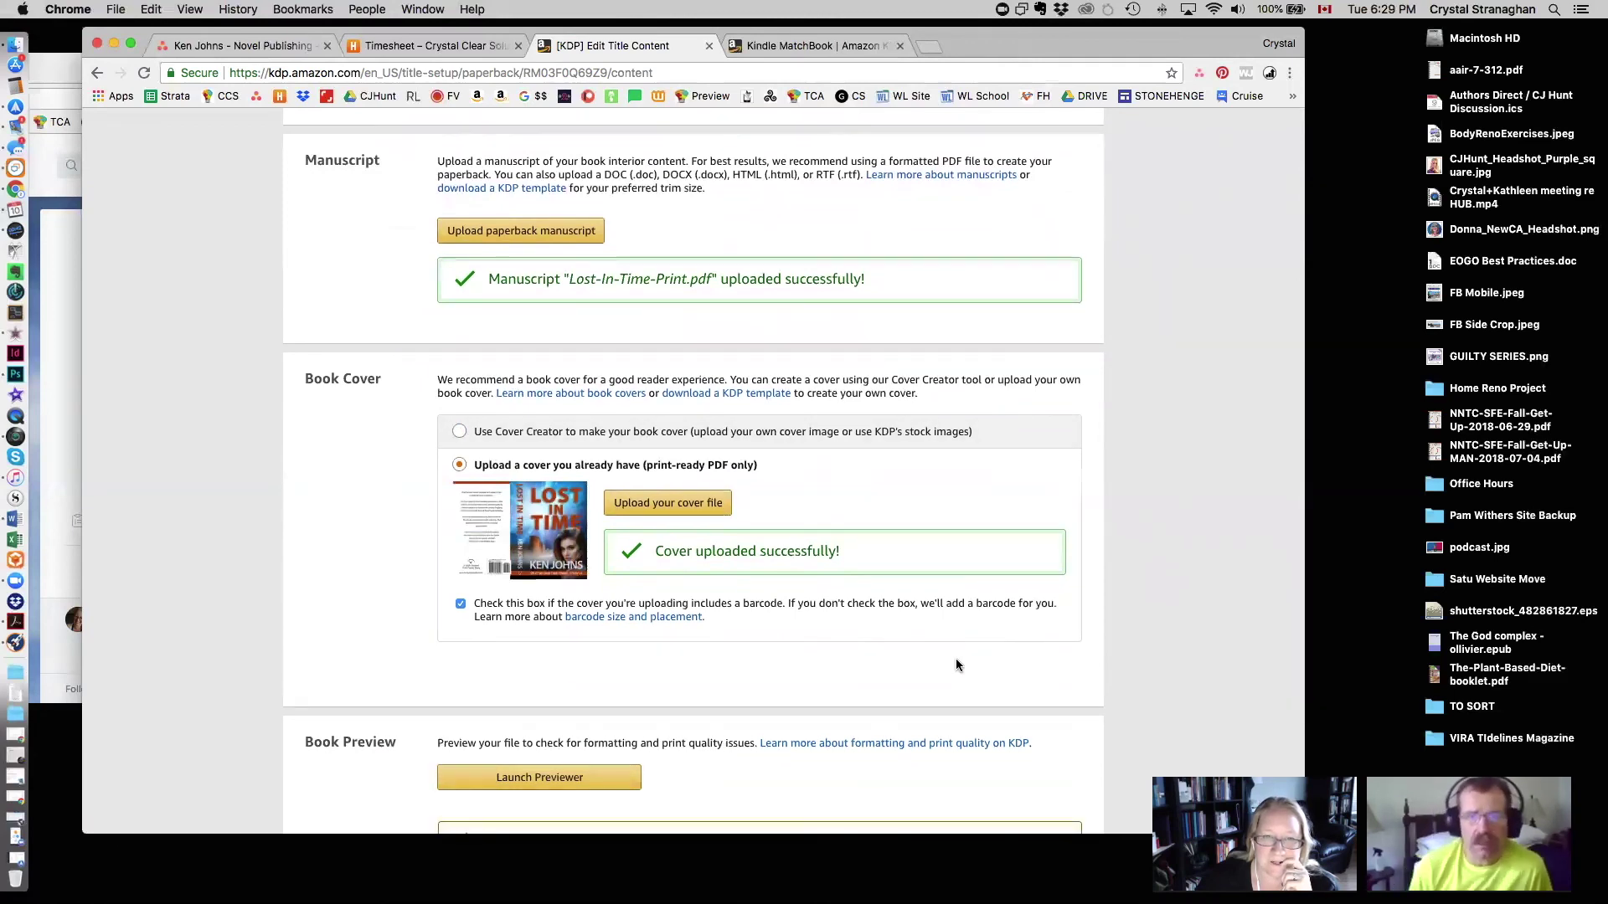
scroll(765, 707, down, 2)
scroll(807, 654, down, 6)
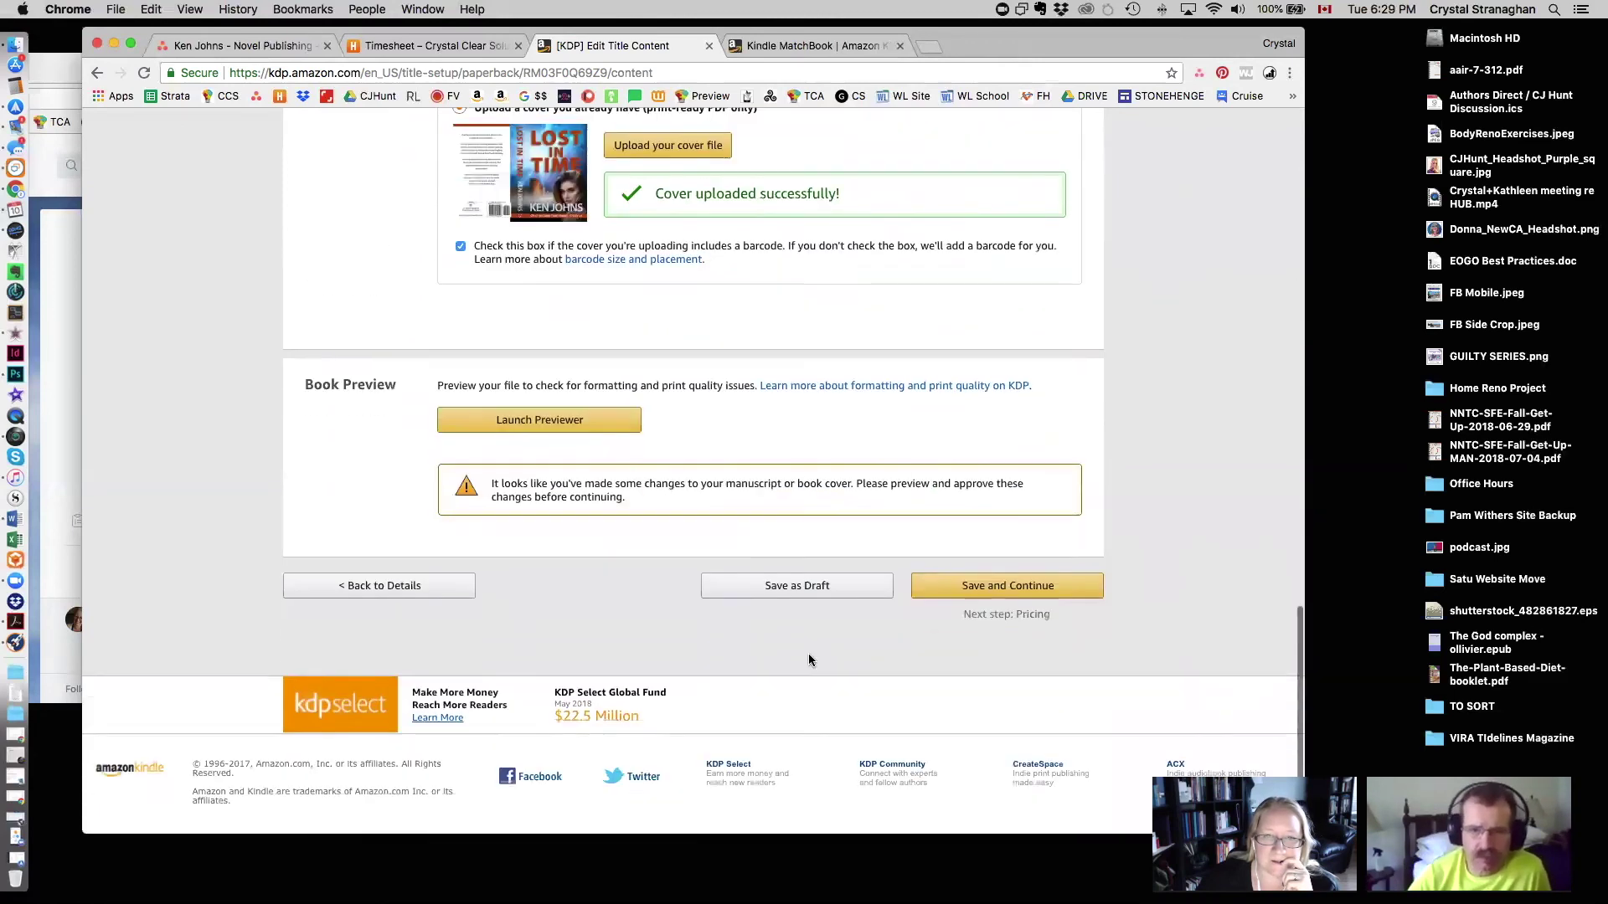
click(782, 561)
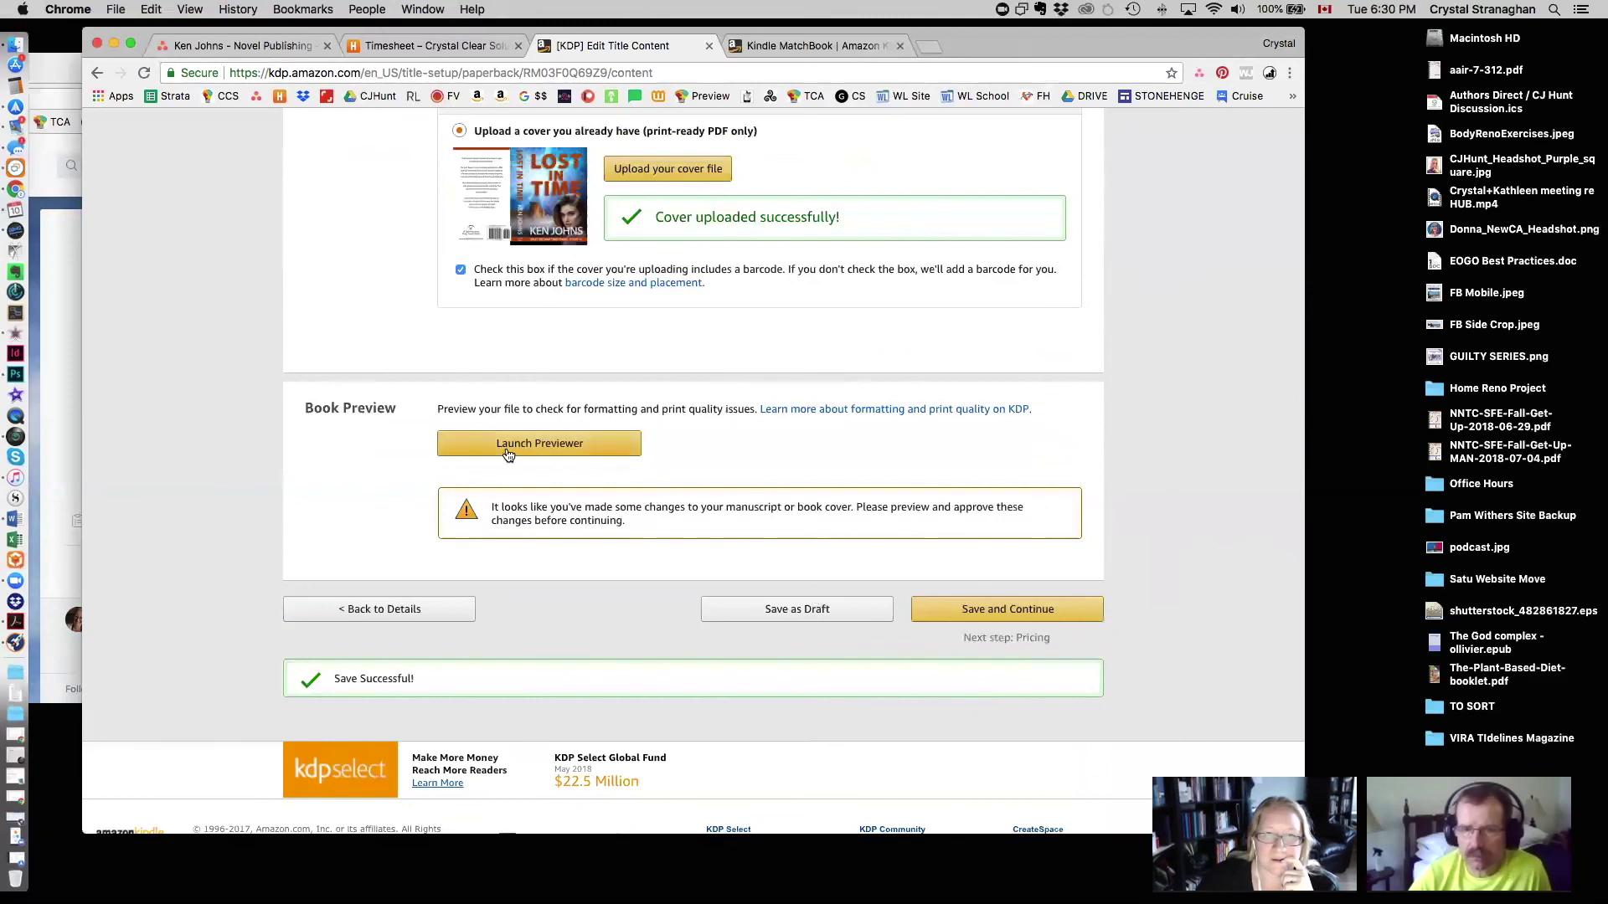
click(508, 451)
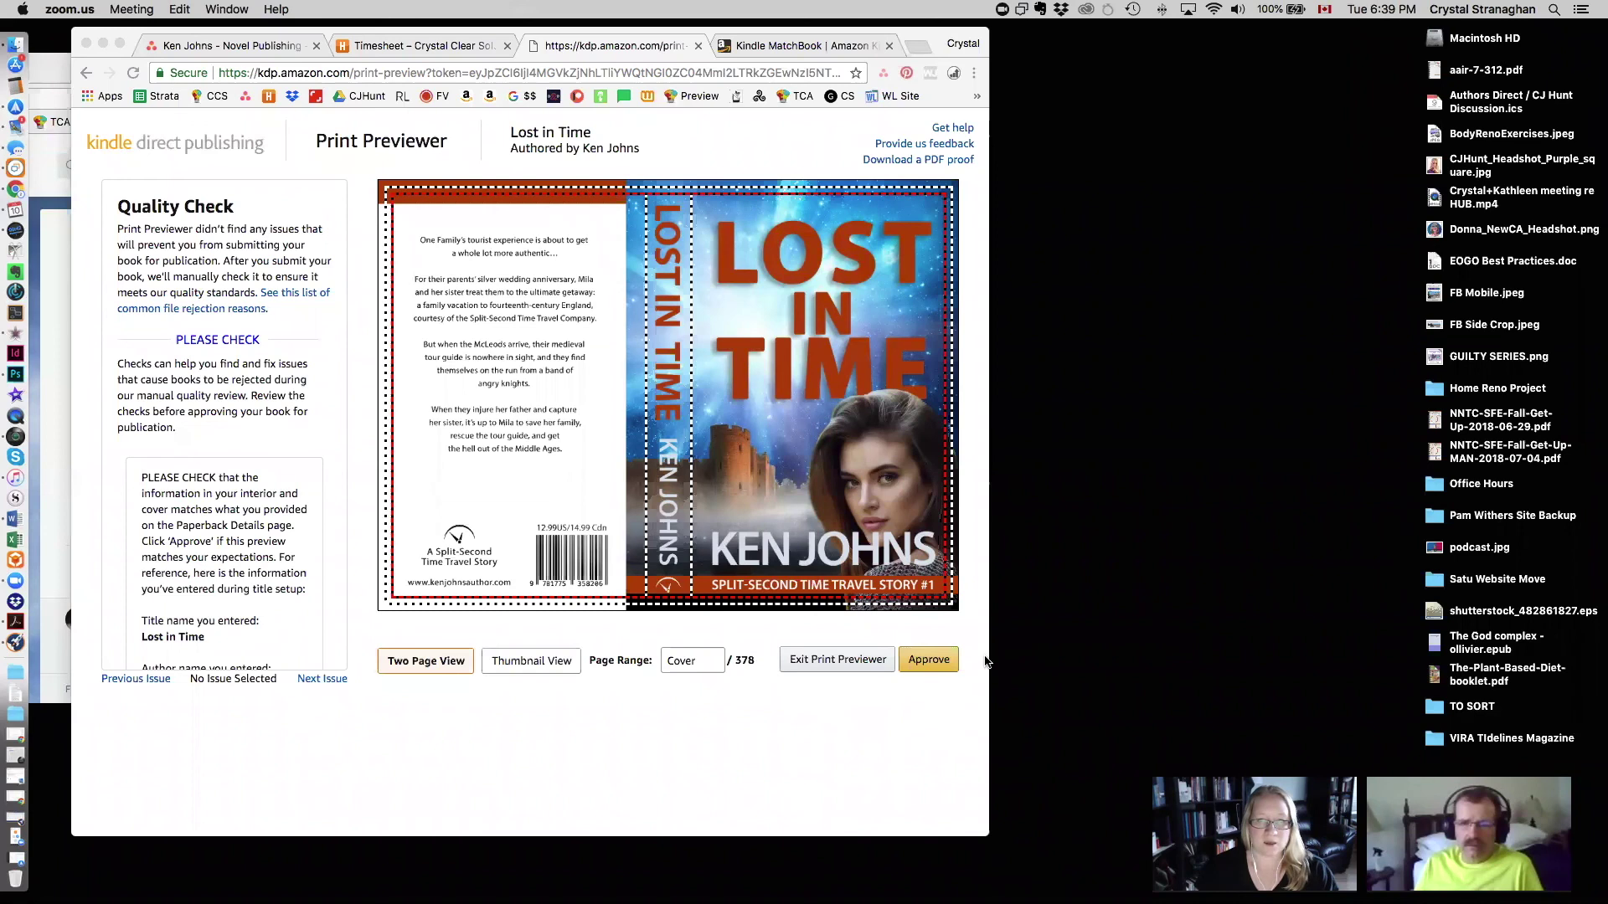
Step: Widen the browser window, read the Quality Check notes beside the full cover, and approve the print preview
drag(987, 835, 1308, 830)
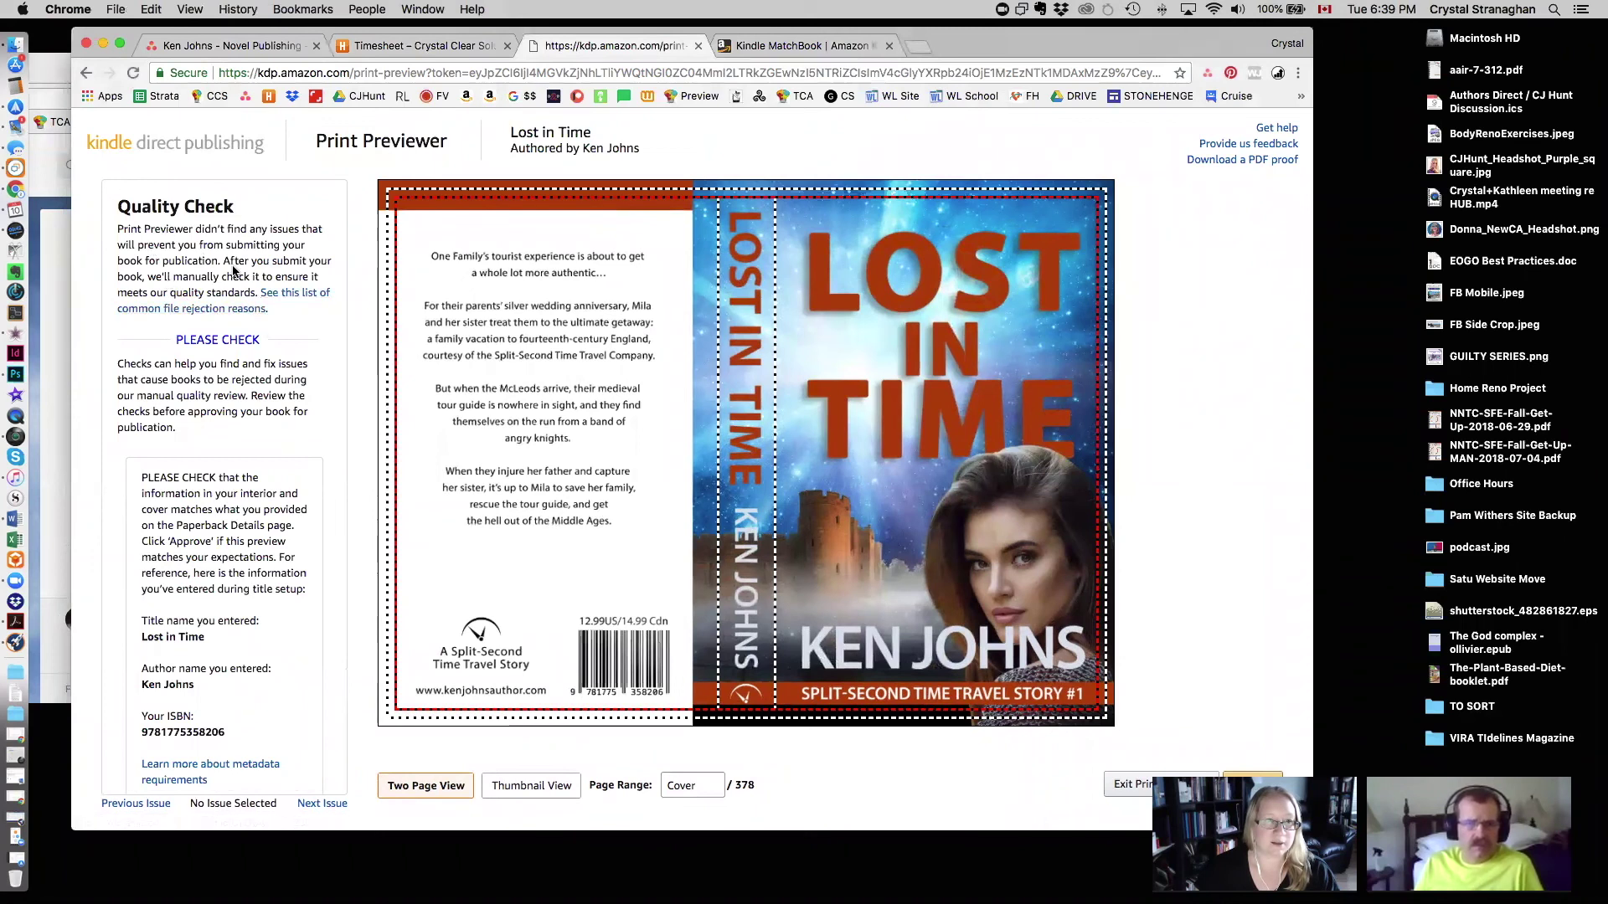
scroll(235, 272, down, 3)
scroll(234, 335, down, 2)
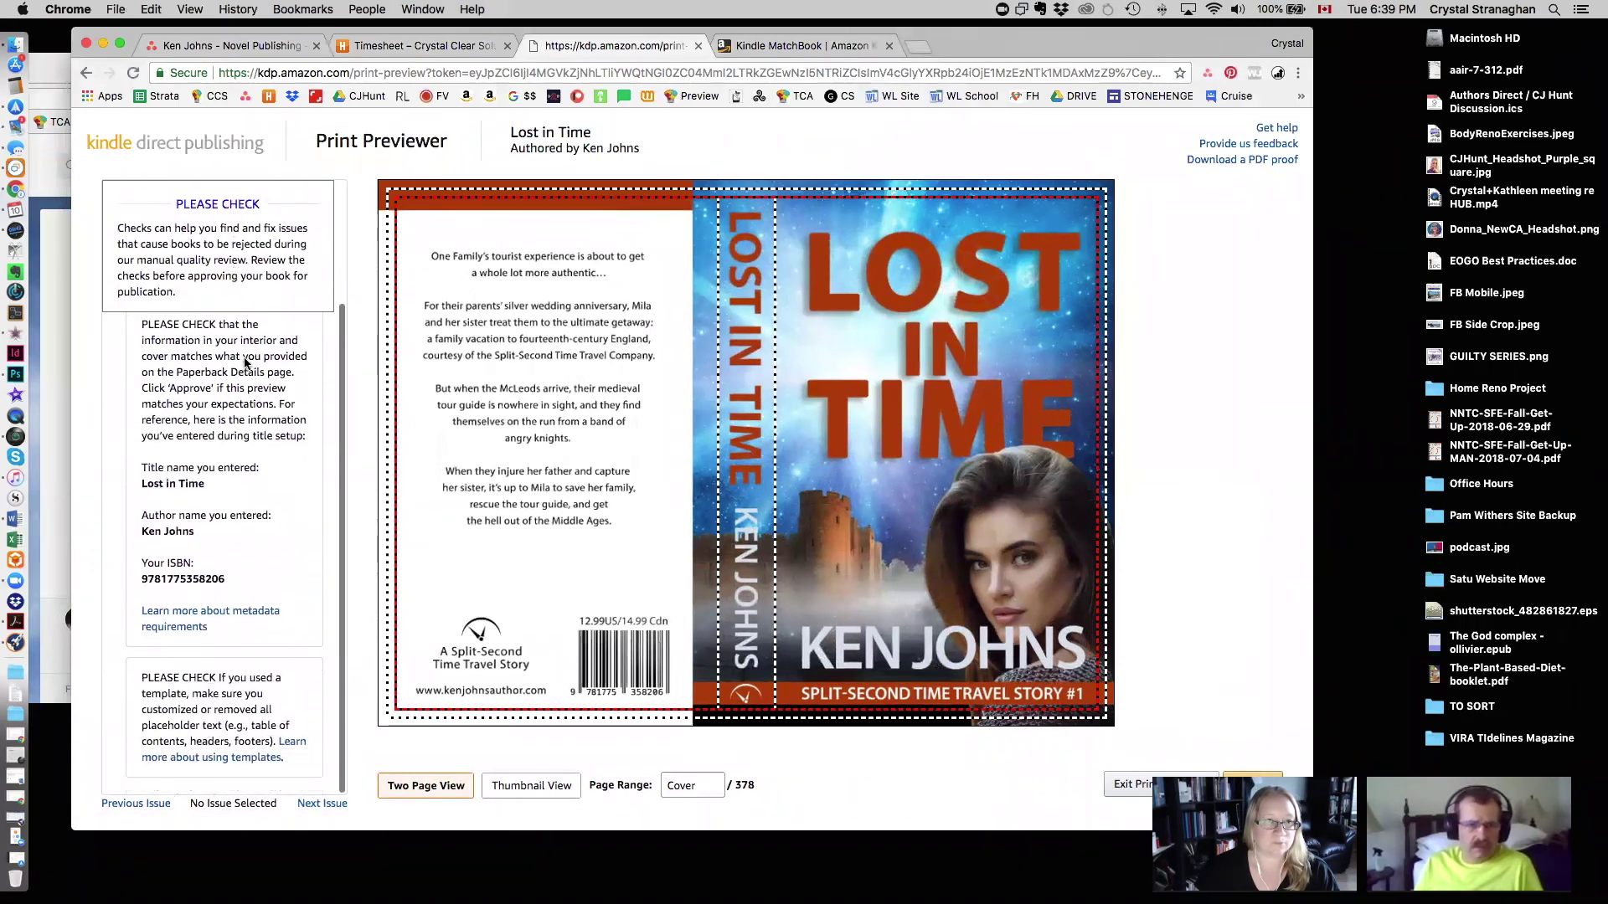
scroll(218, 544, up, 1)
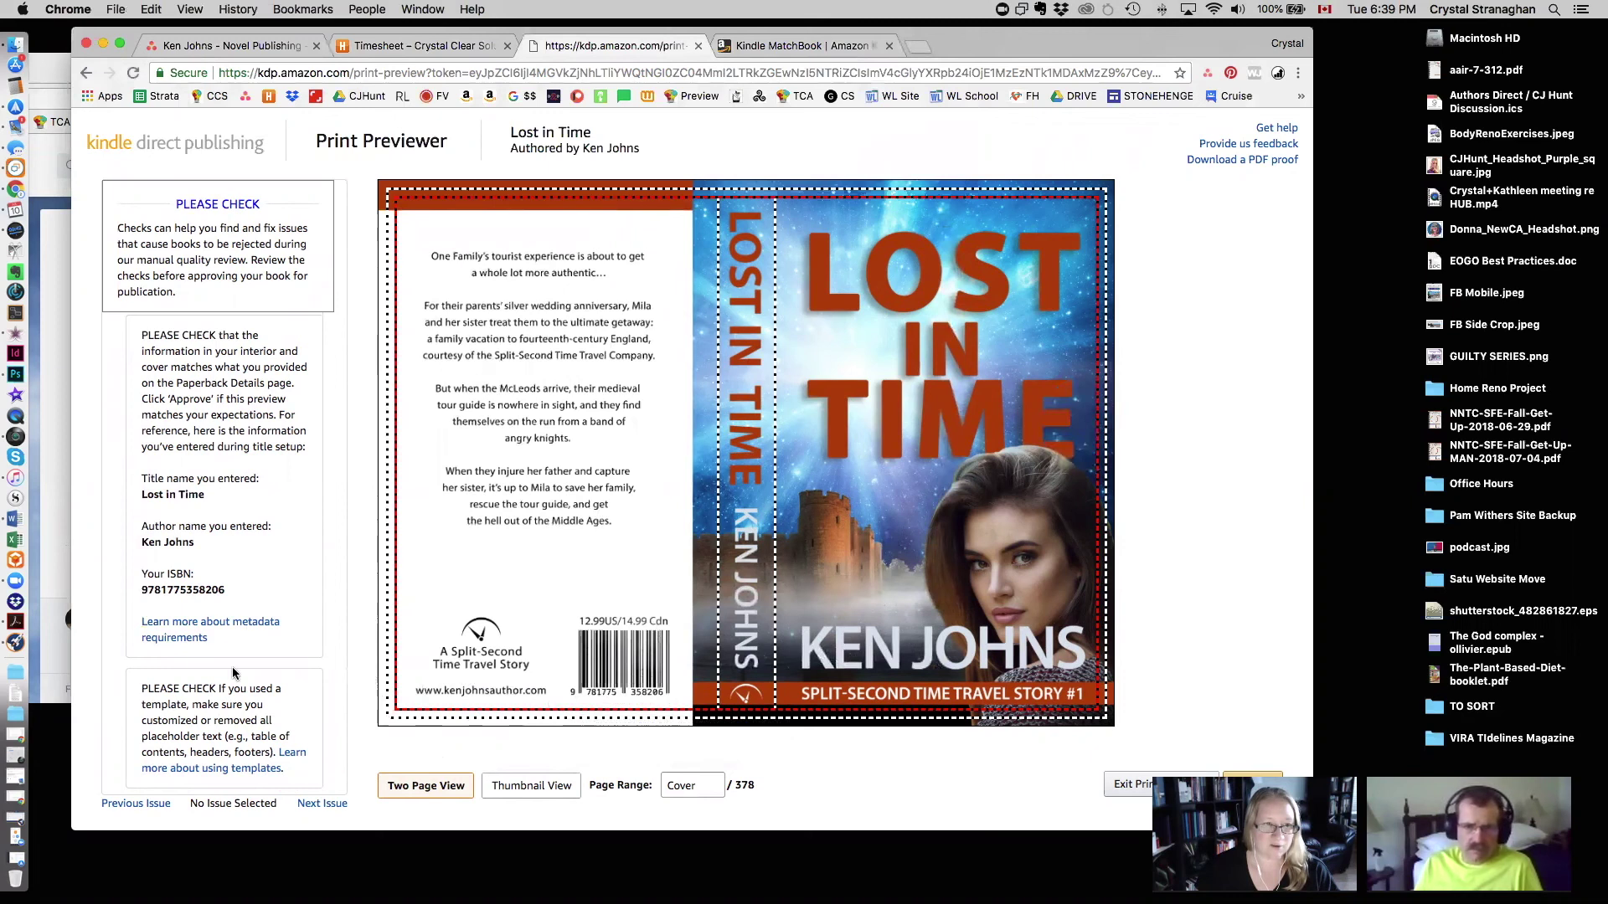
scroll(234, 672, down, 1)
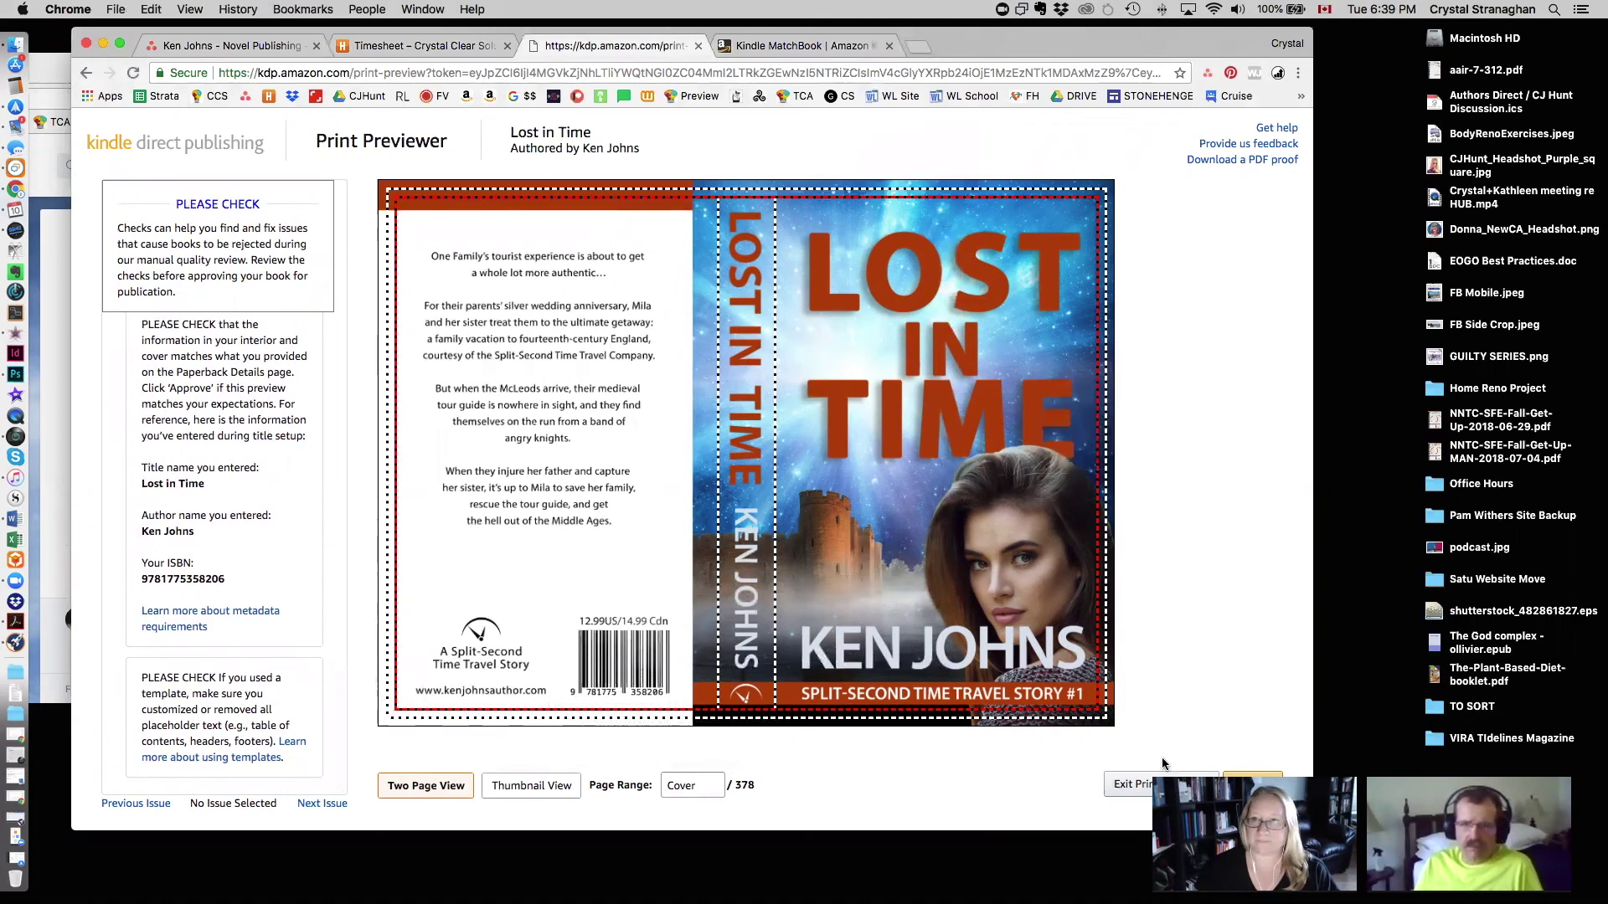
click(1253, 786)
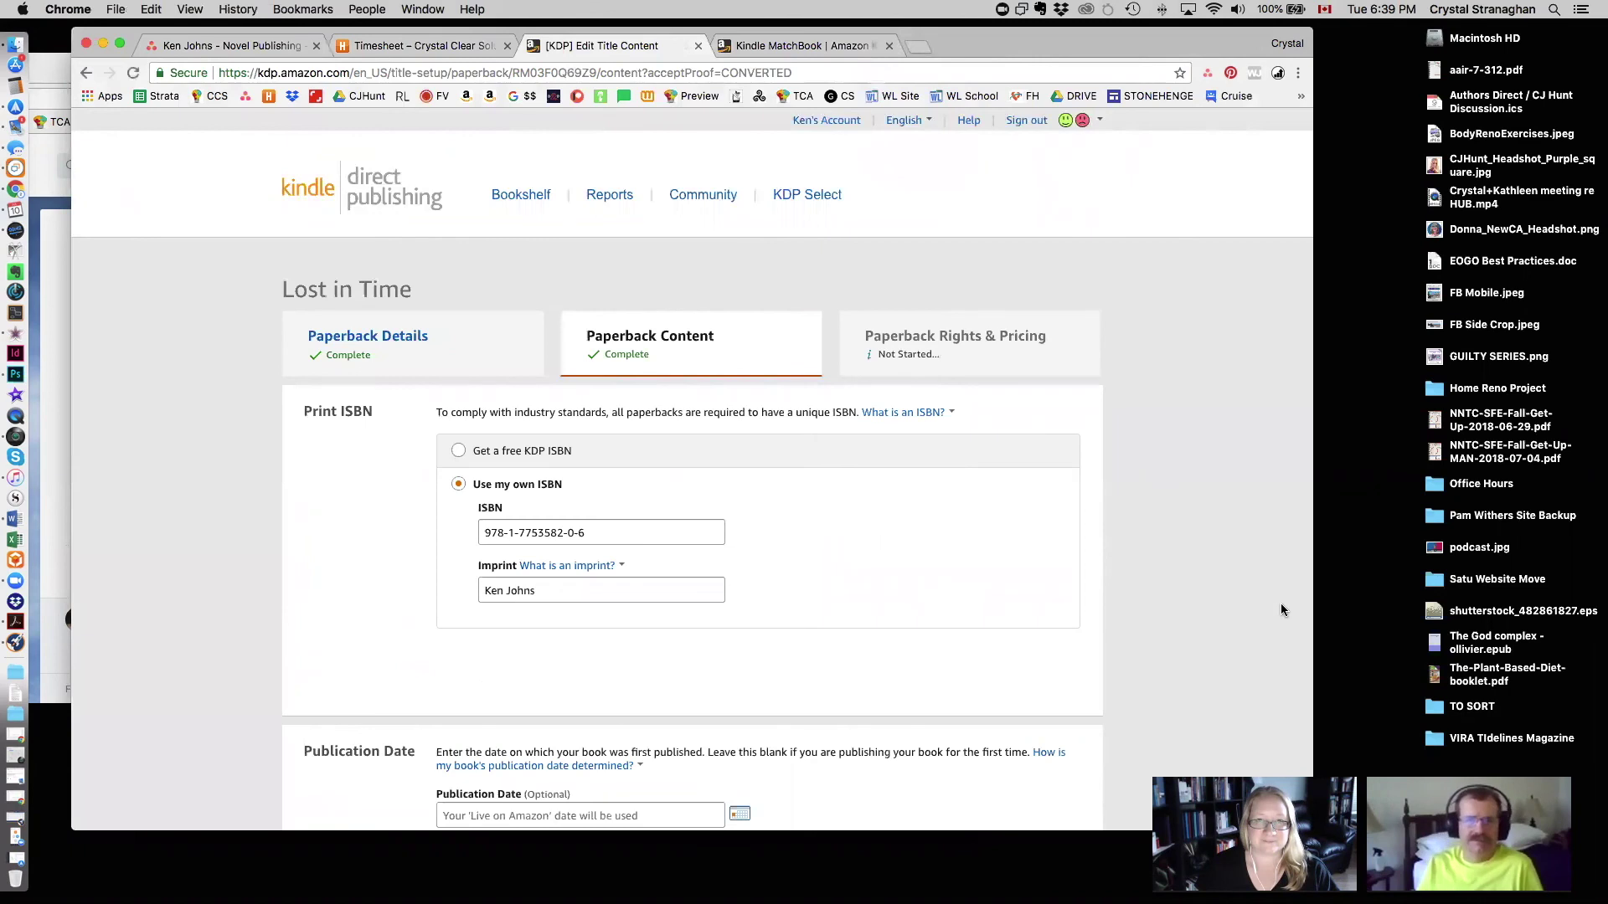
Step: Review the paperback content page down to the printing cost summary, then save and continue to pricing
scroll(1036, 666, down, 5)
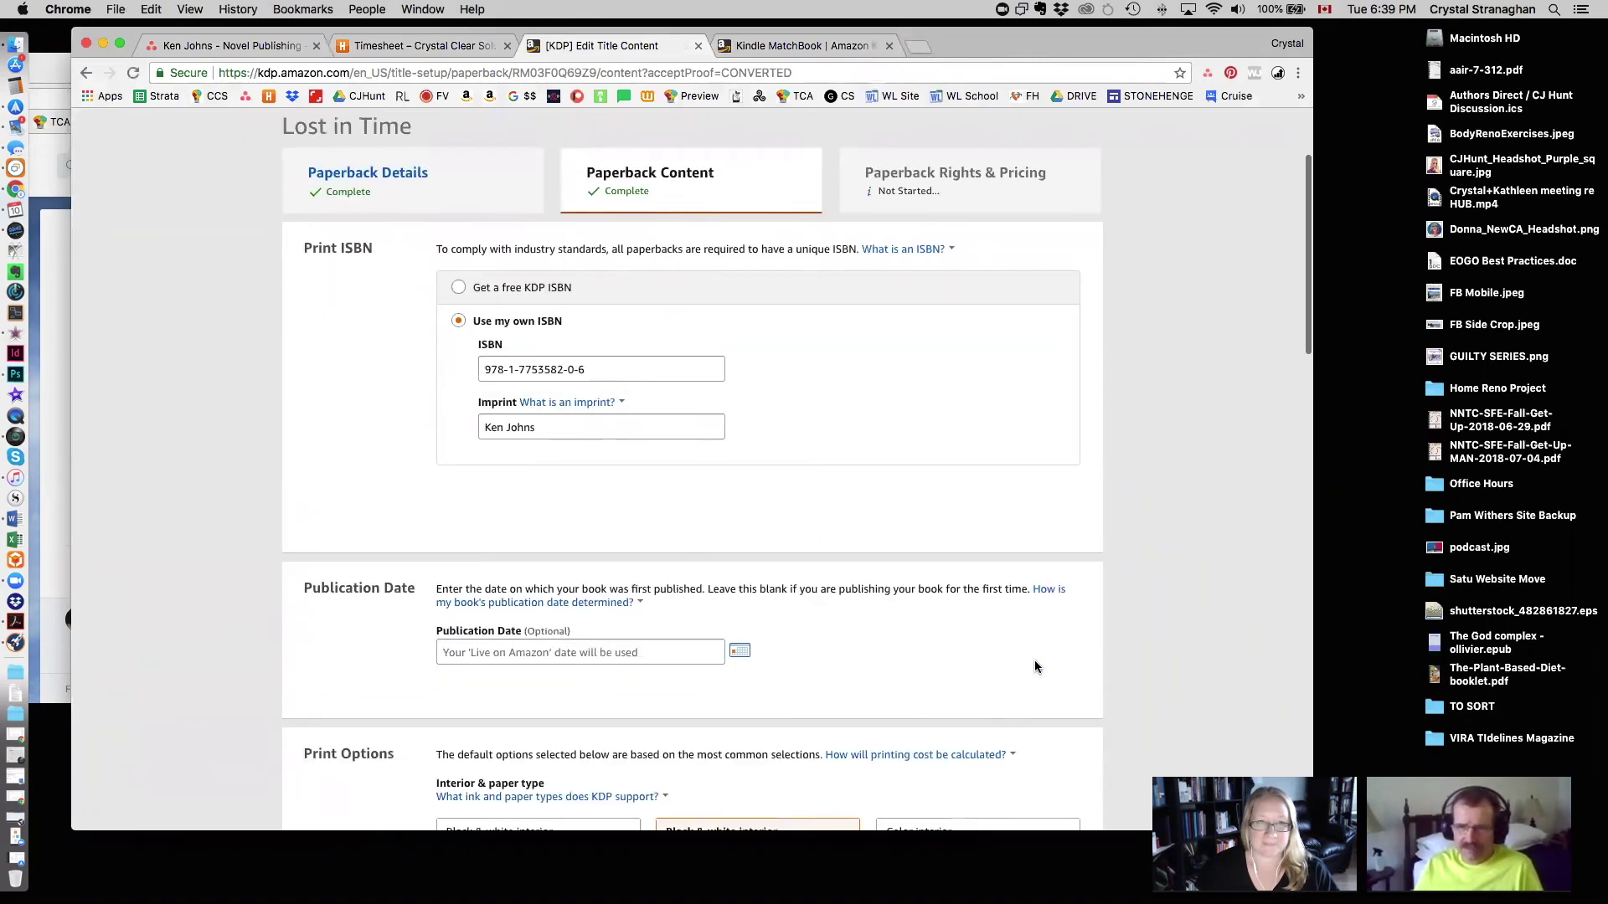
scroll(1035, 666, down, 15)
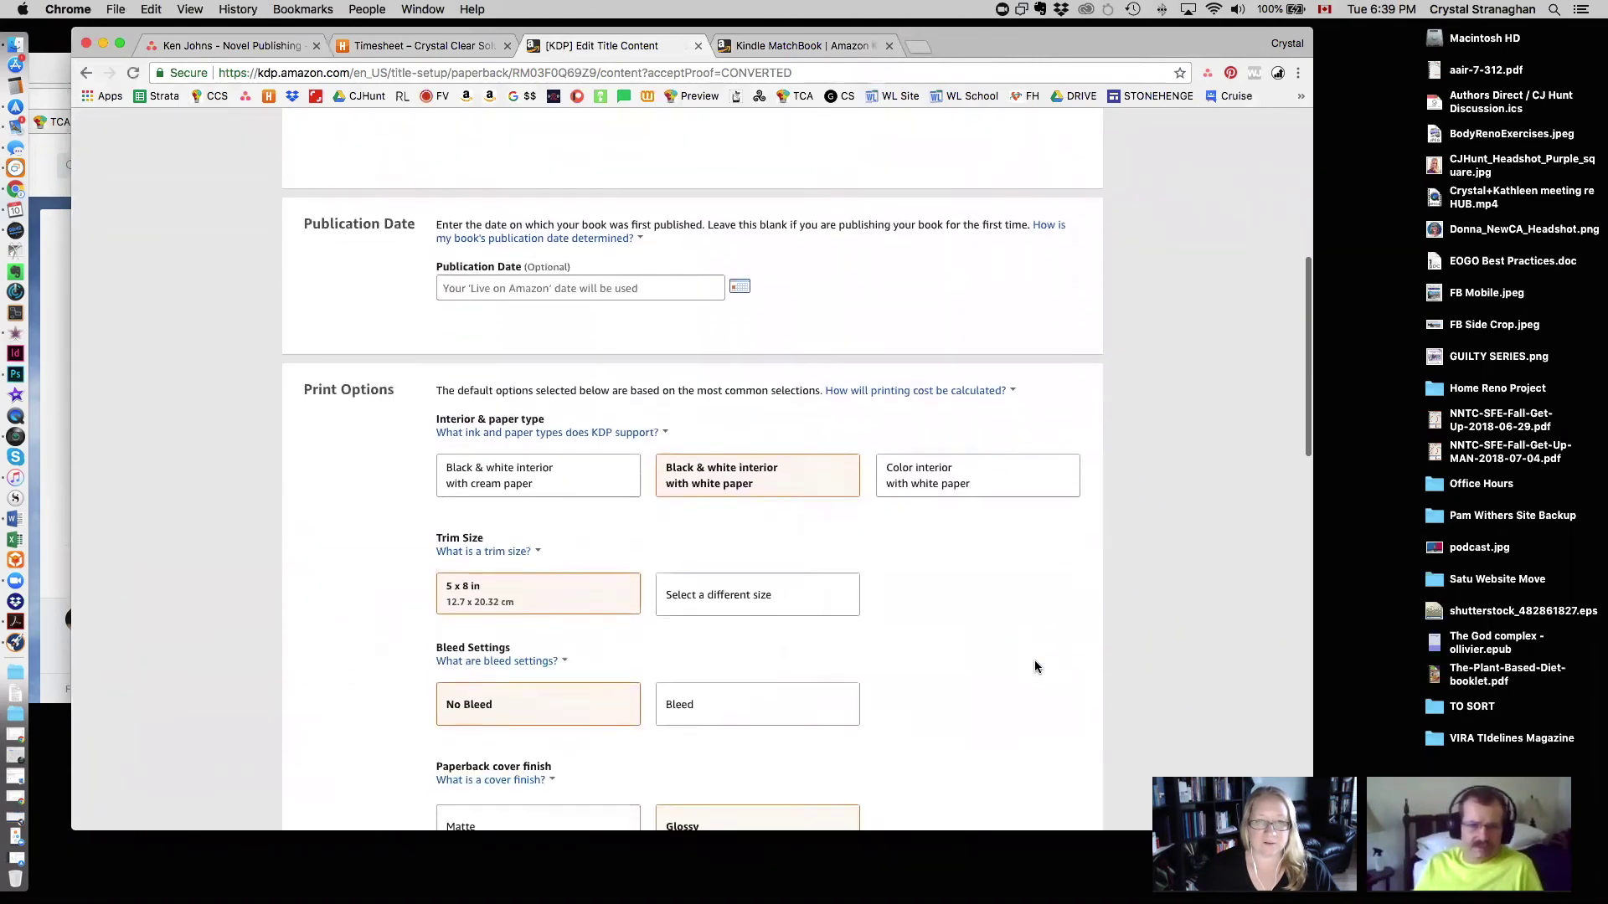
scroll(1035, 666, down, 17)
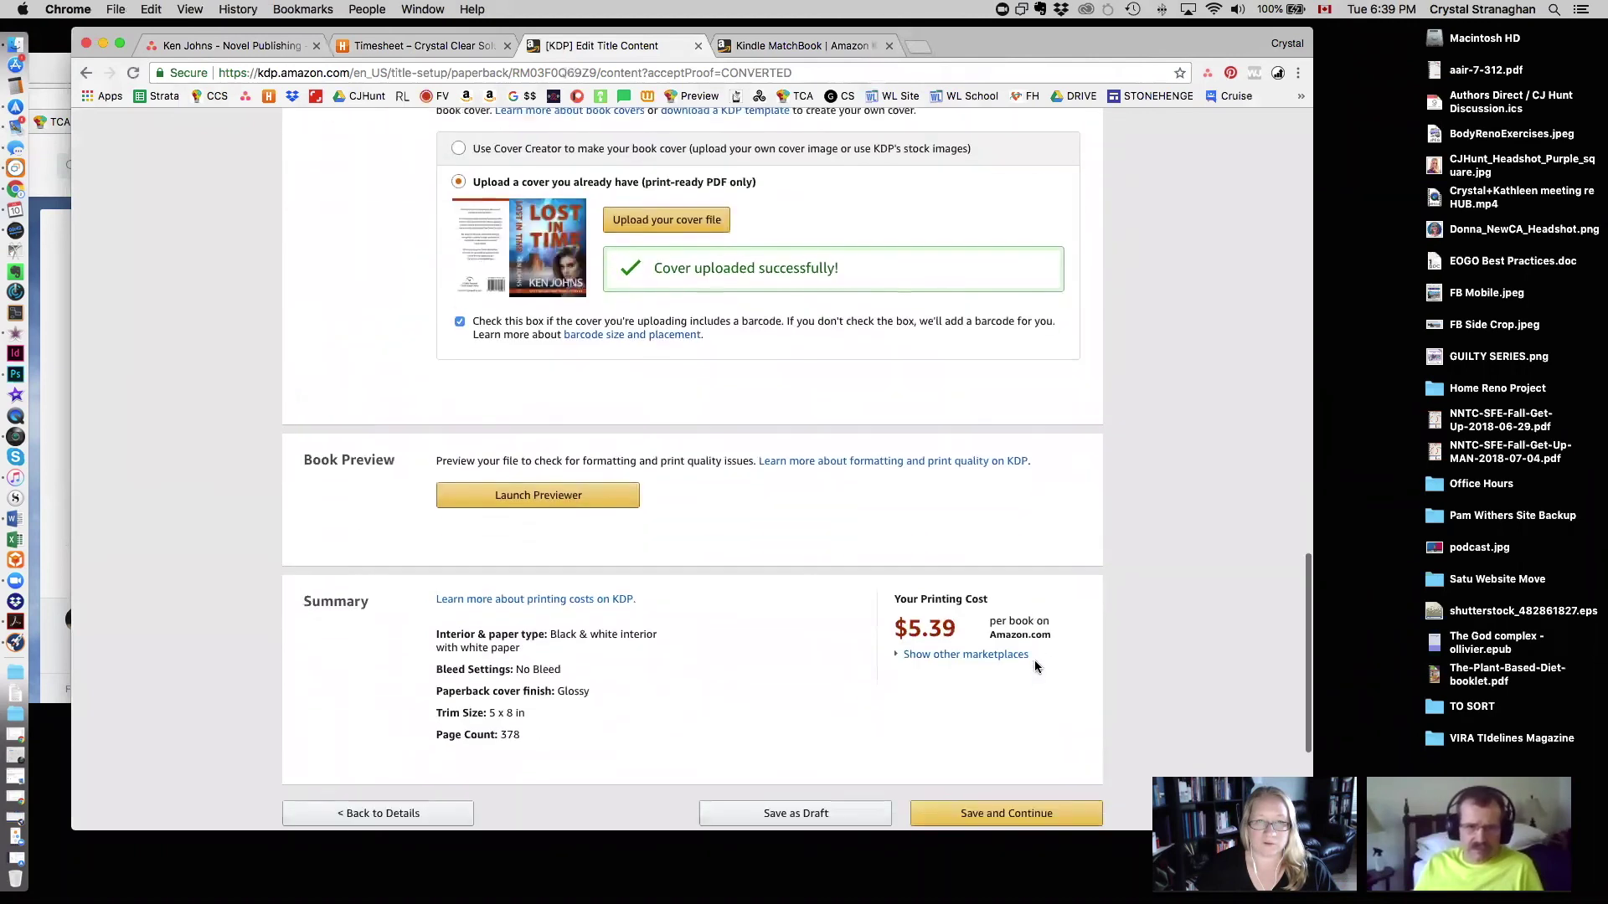
scroll(1035, 667, down, 1)
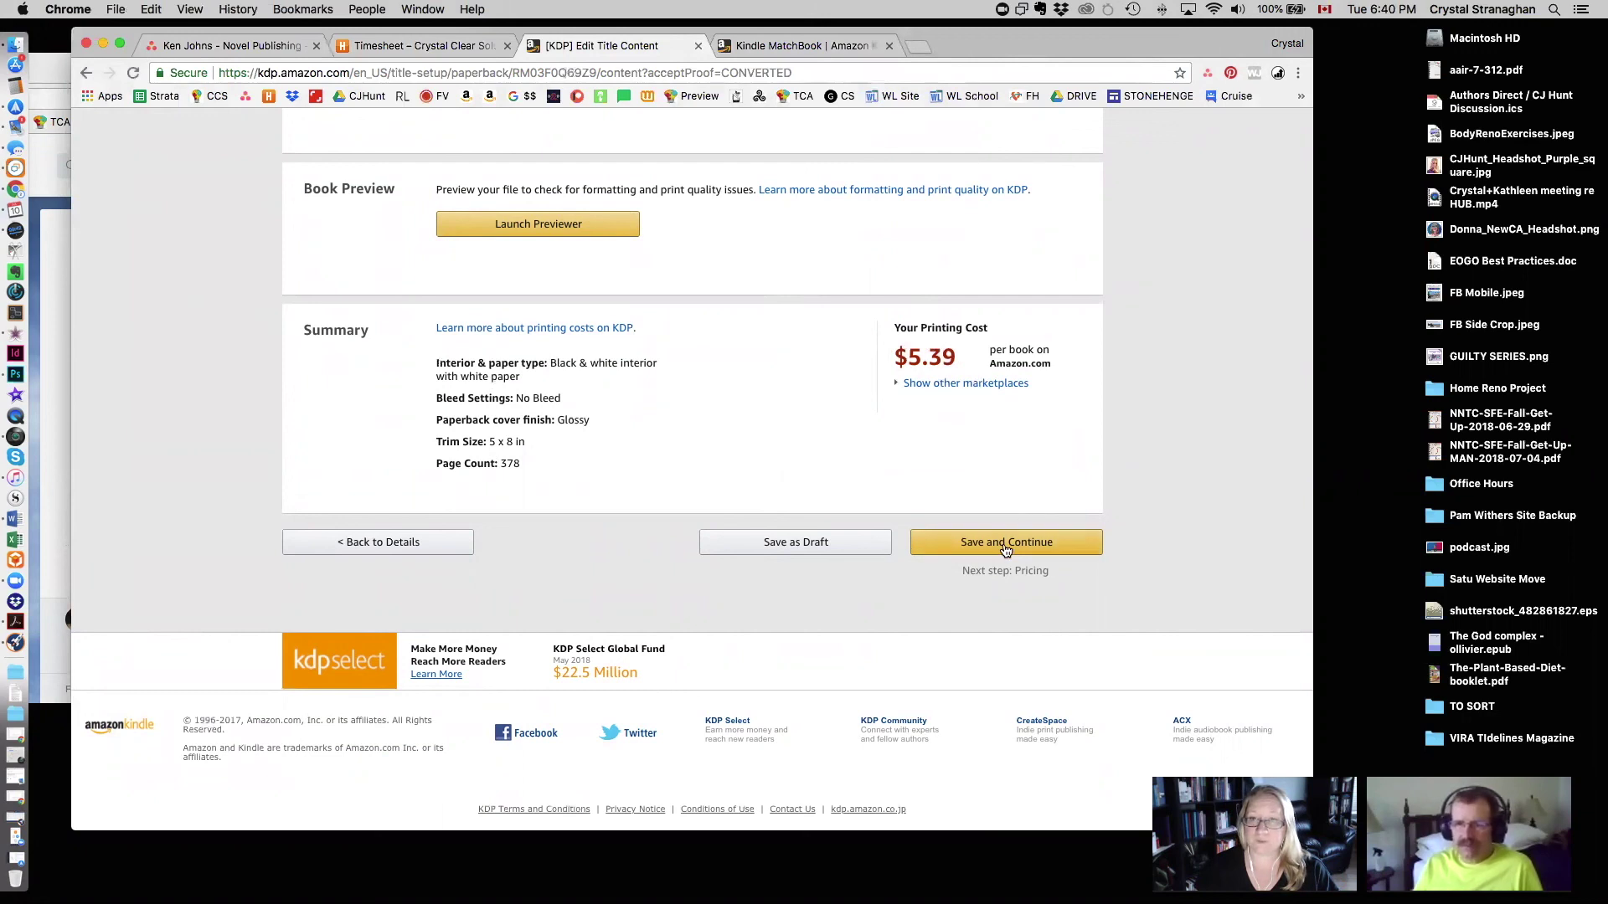
click(1006, 545)
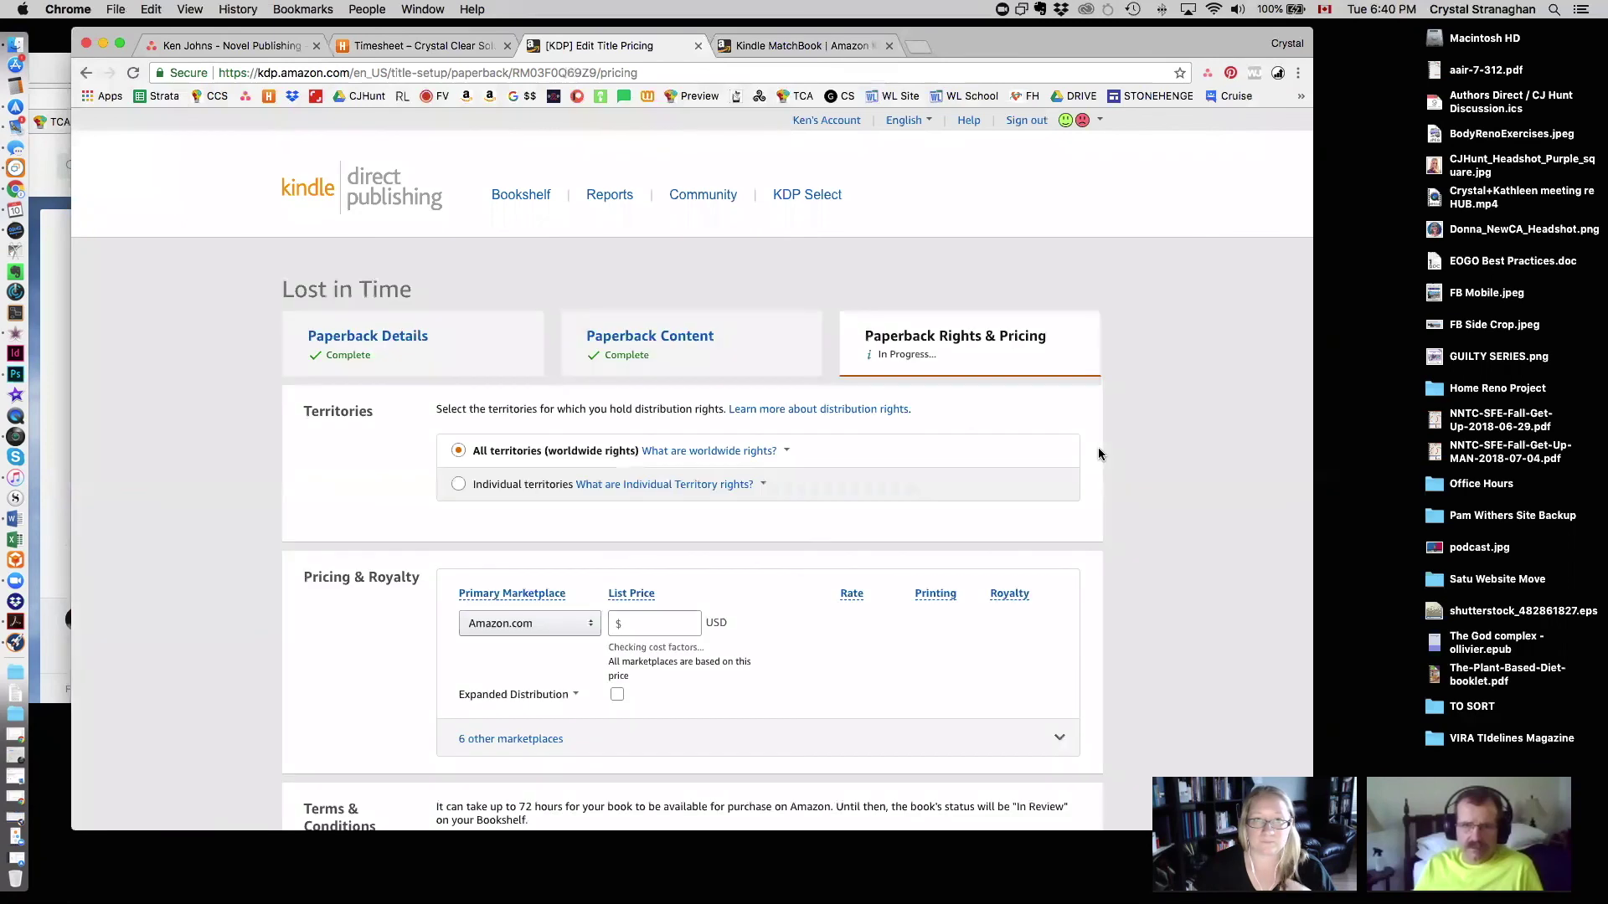
Step: Set the paperback's Amazon.com list price to 12.99 USD, keeping worldwide territory rights
scroll(1087, 491, down, 4)
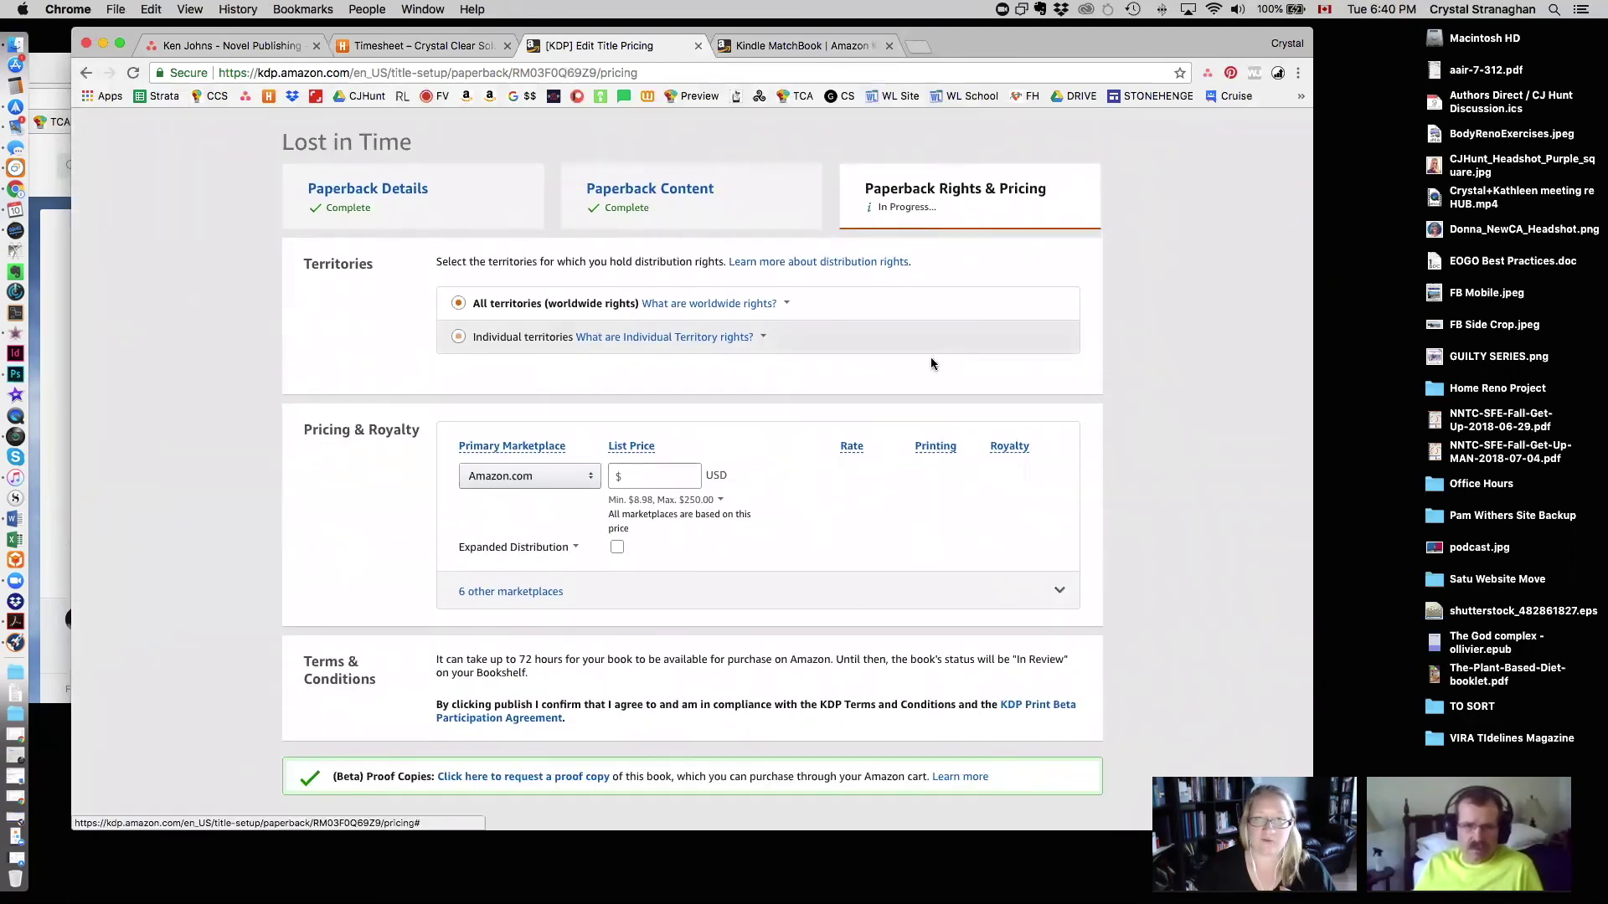
scroll(1145, 456, down, 2)
scroll(1144, 456, down, 2)
click(650, 360)
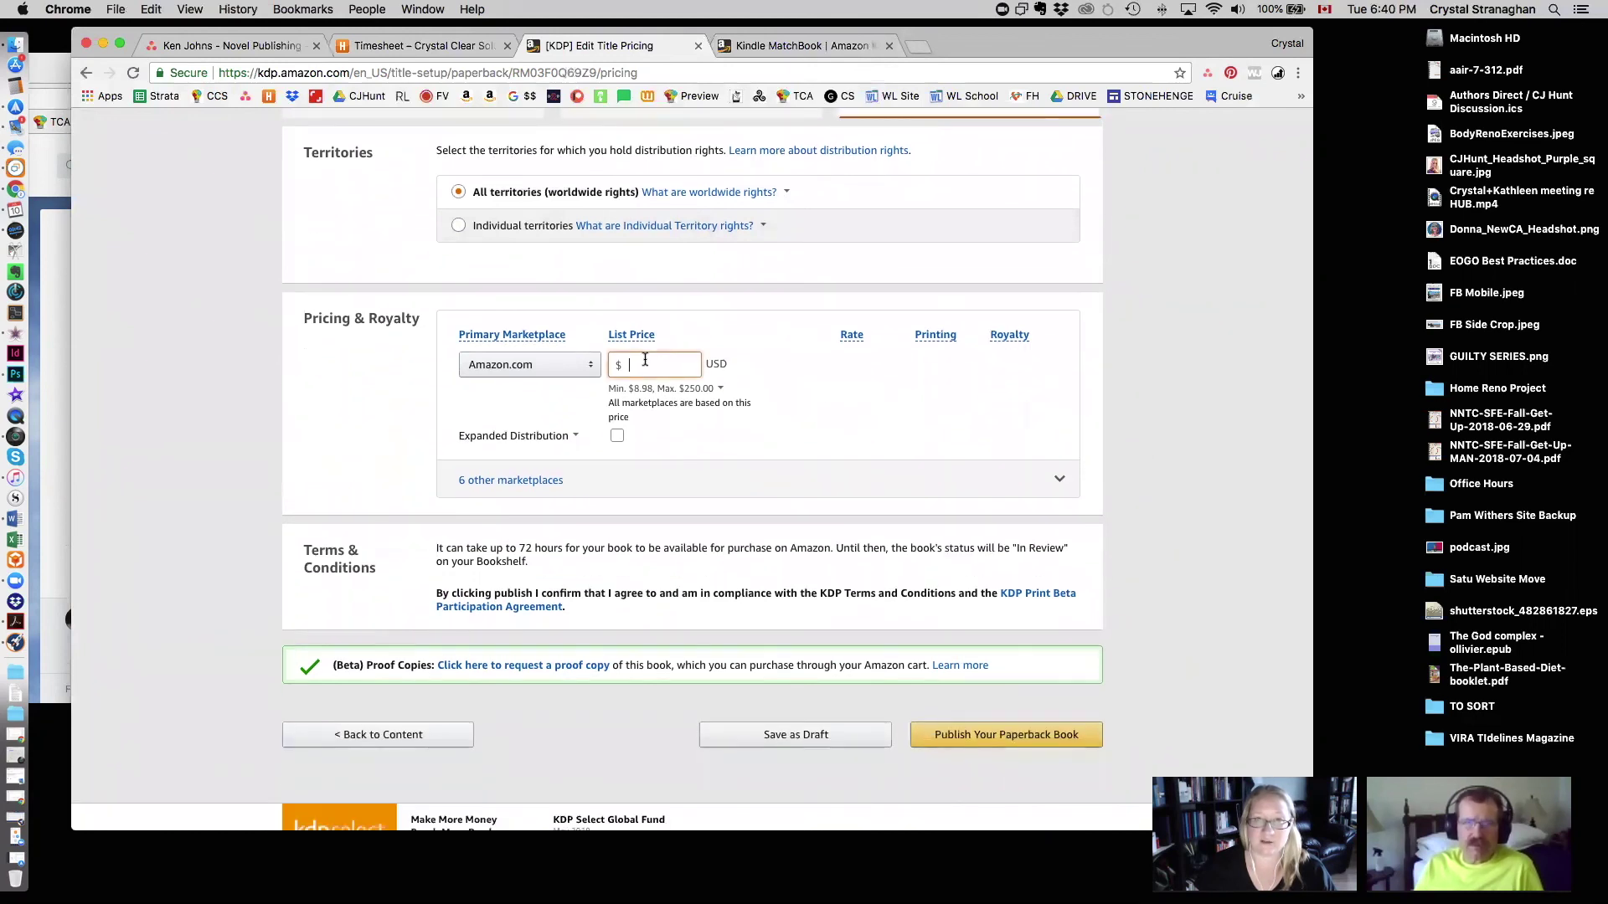
text(12.99)
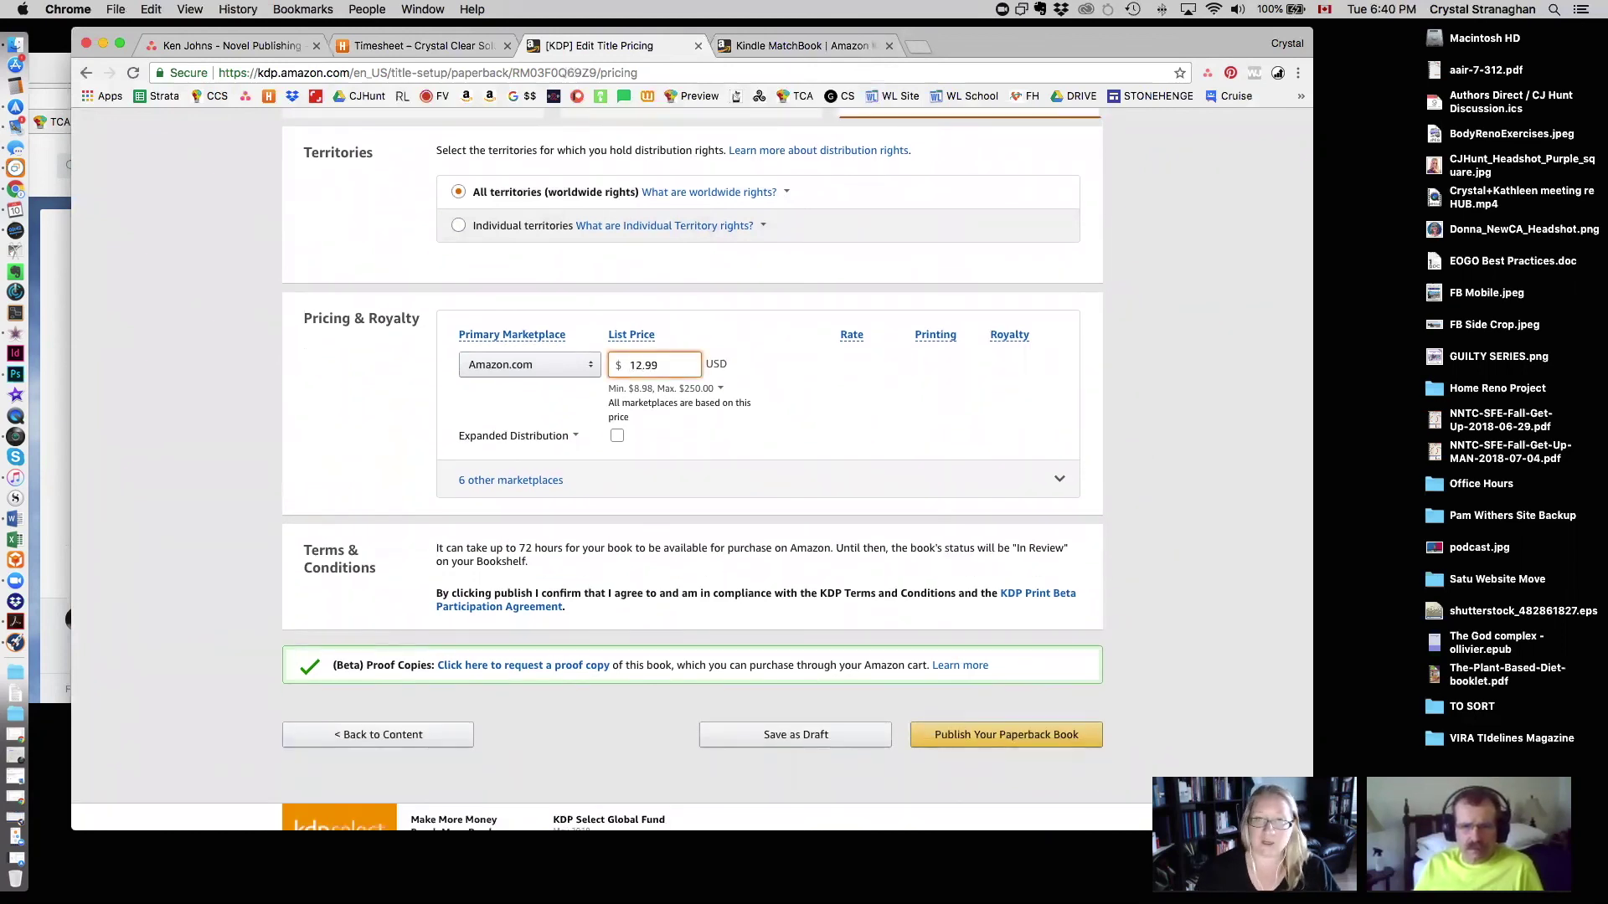
scroll(592, 467, up, 1)
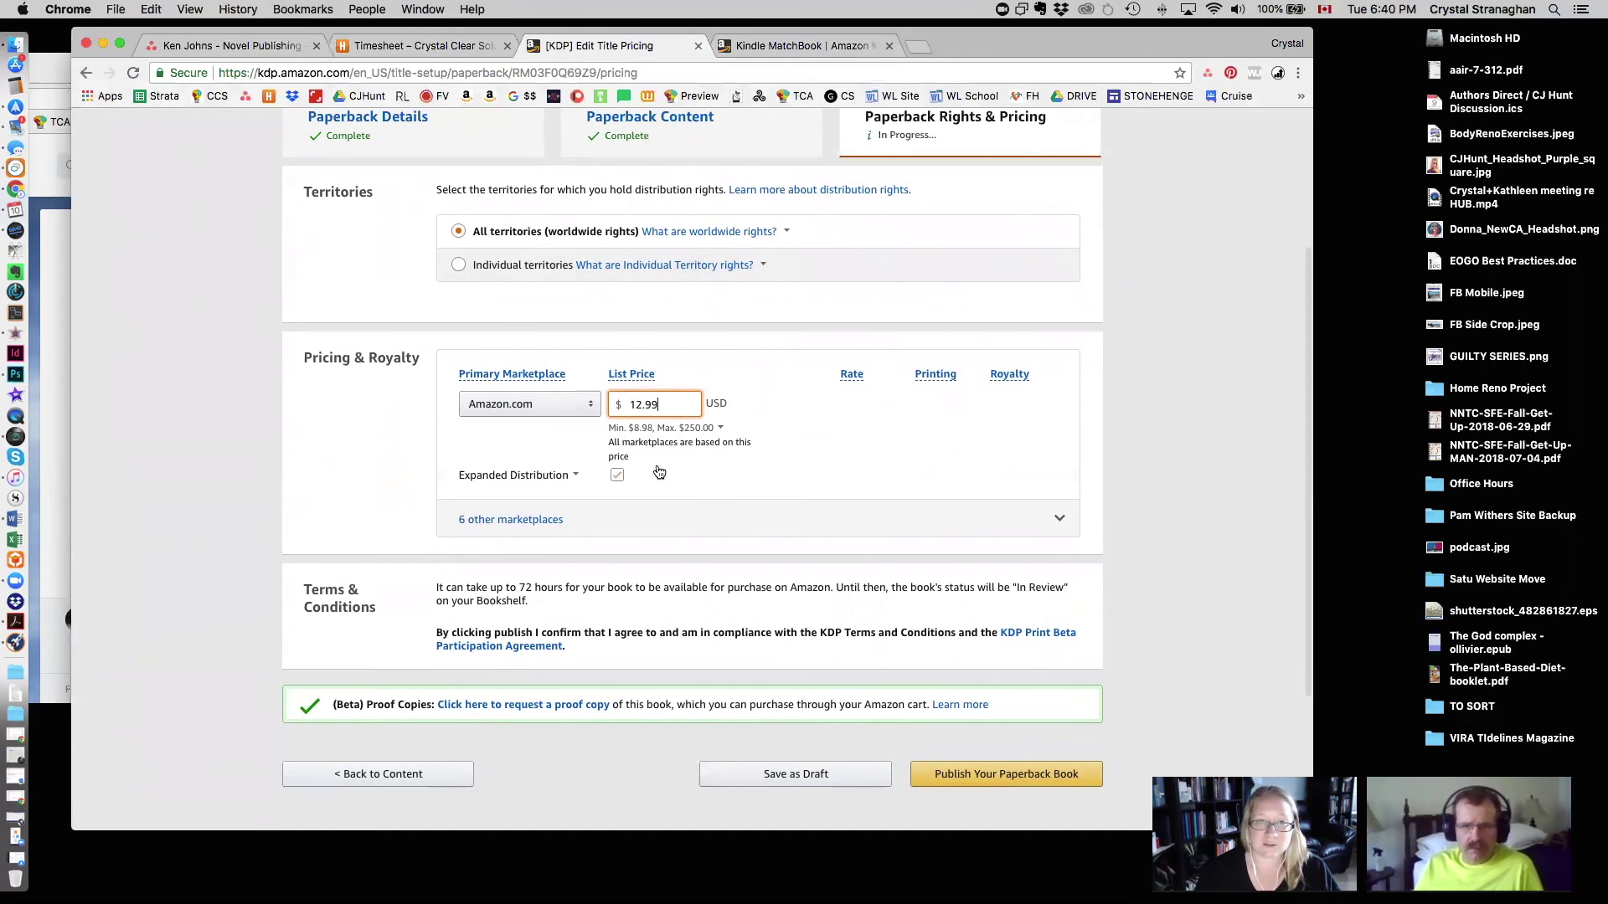
click(753, 440)
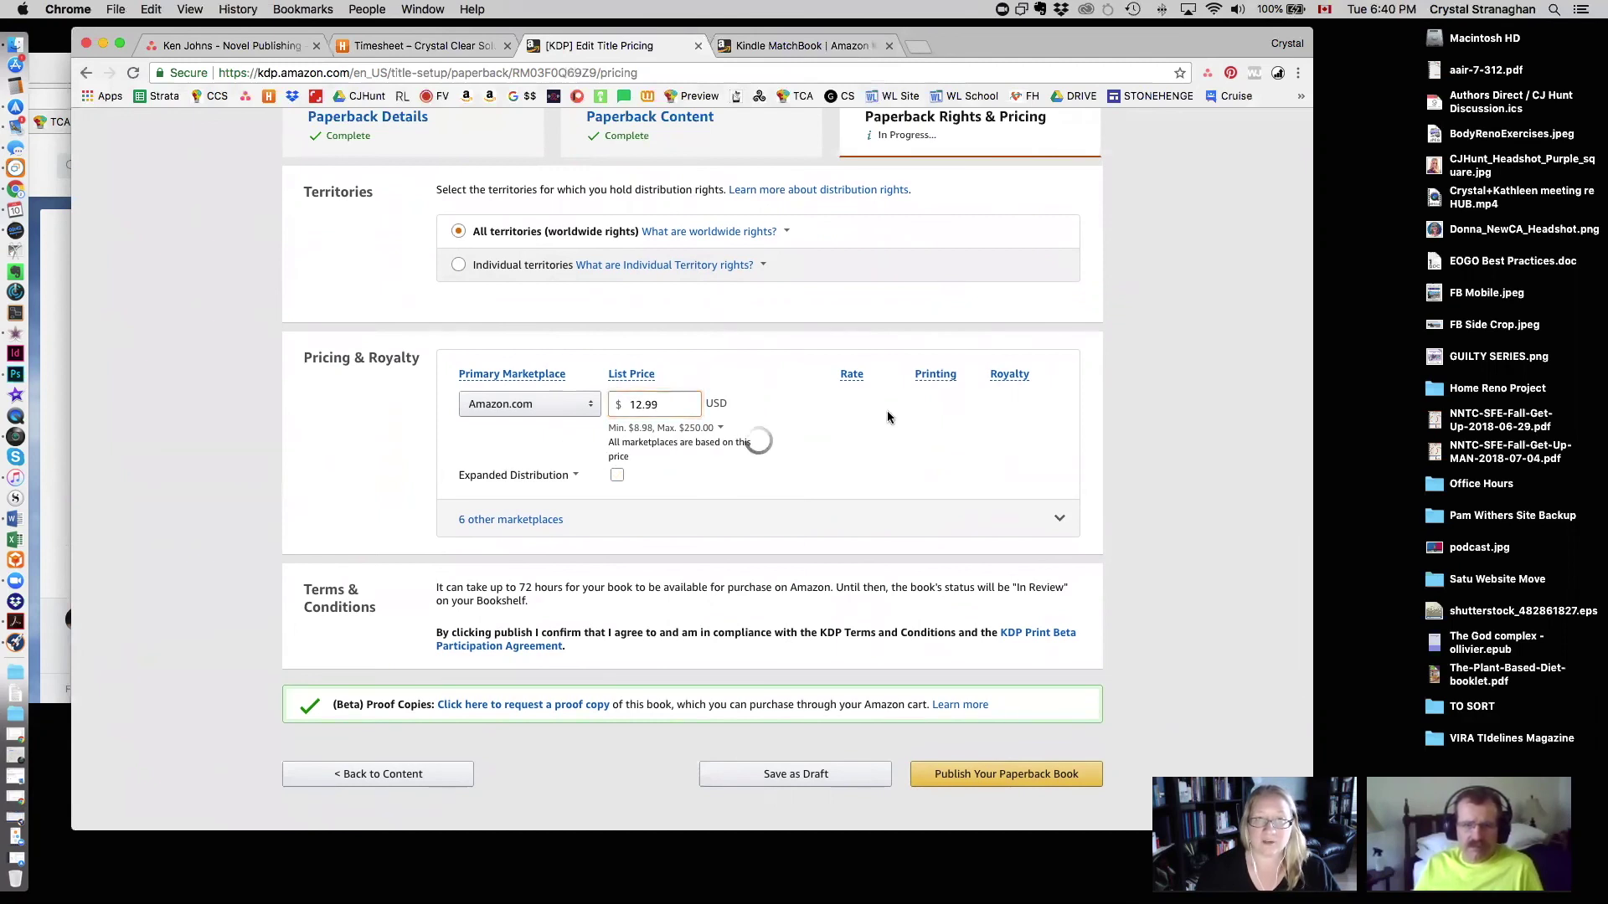
Step: Check the royalty and Expanded Distribution details, then view the prices for the other marketplaces and collapse them again
scroll(854, 495, down, 2)
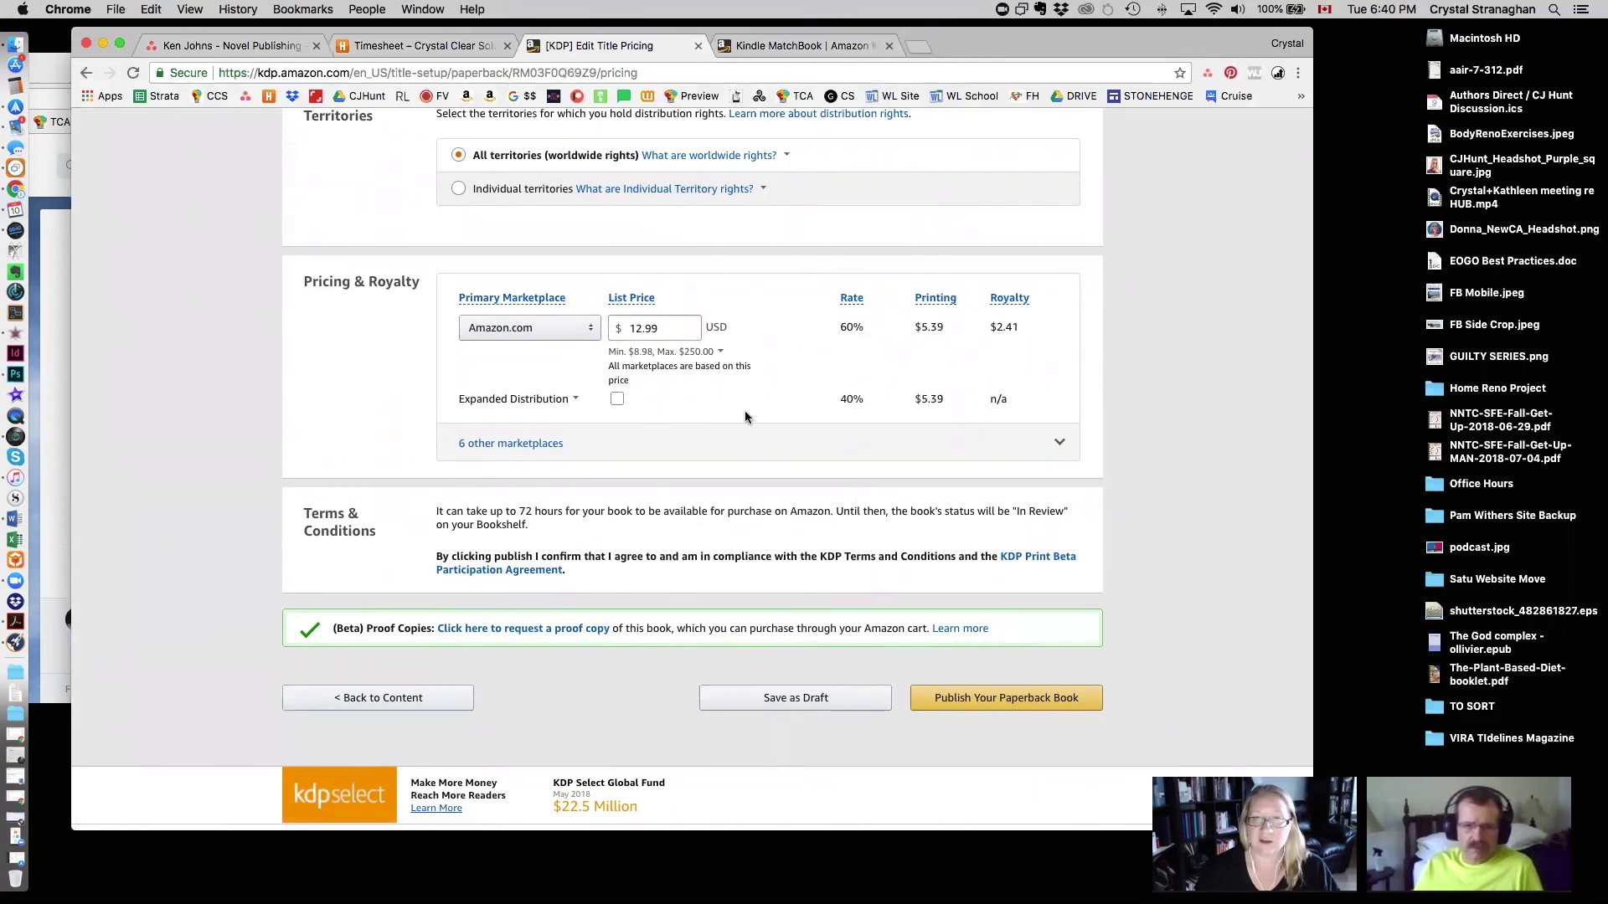
click(490, 399)
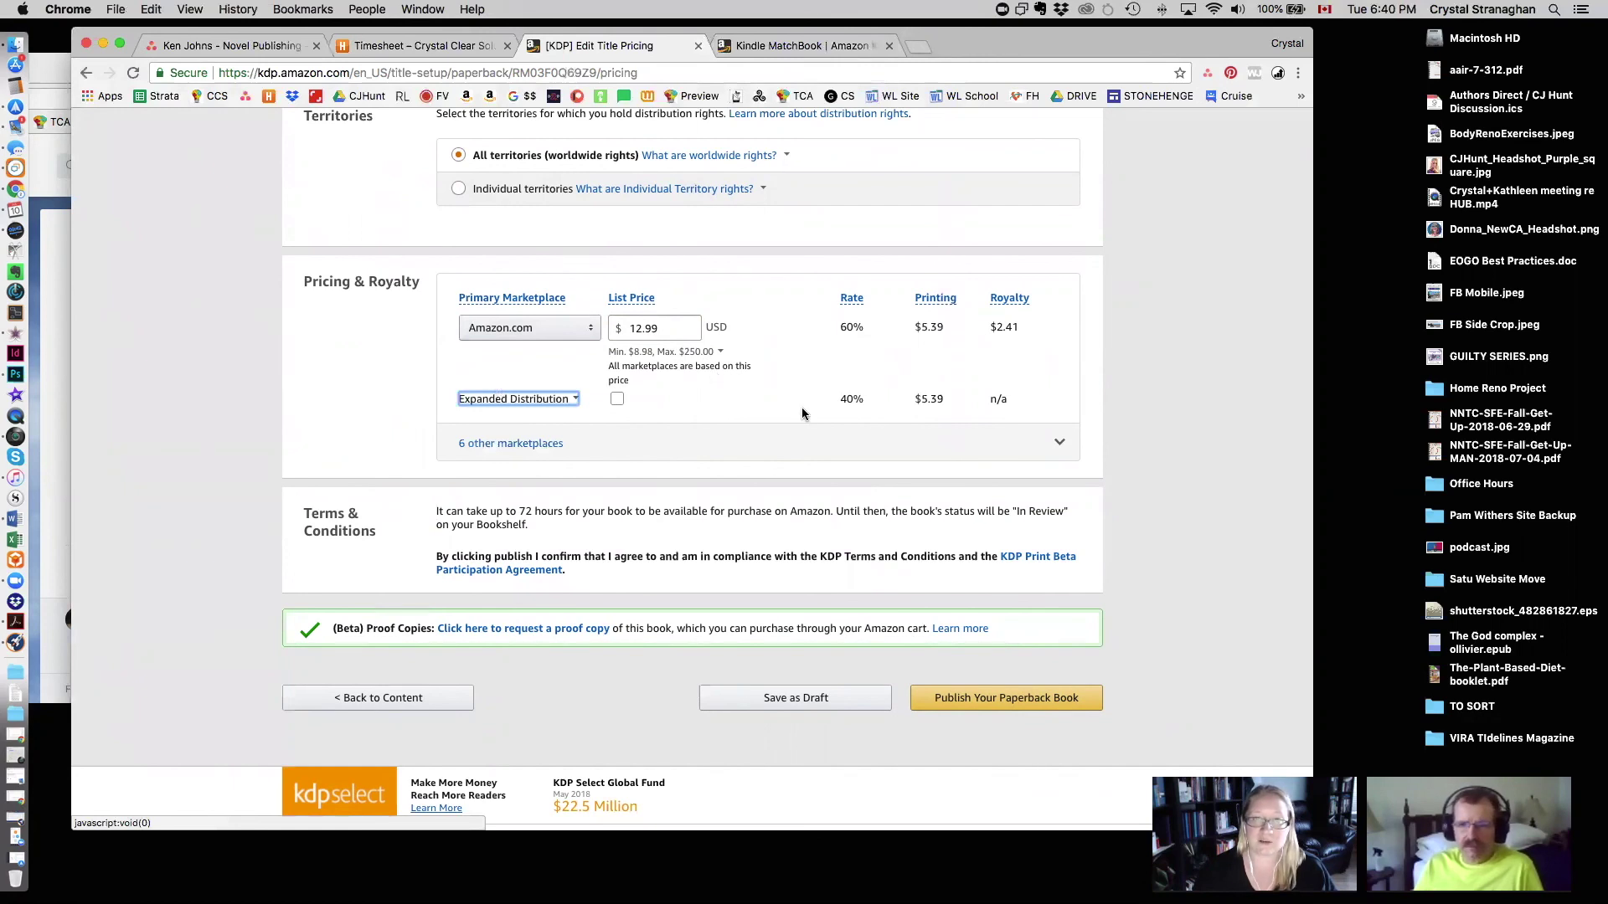
scroll(801, 407, down, 2)
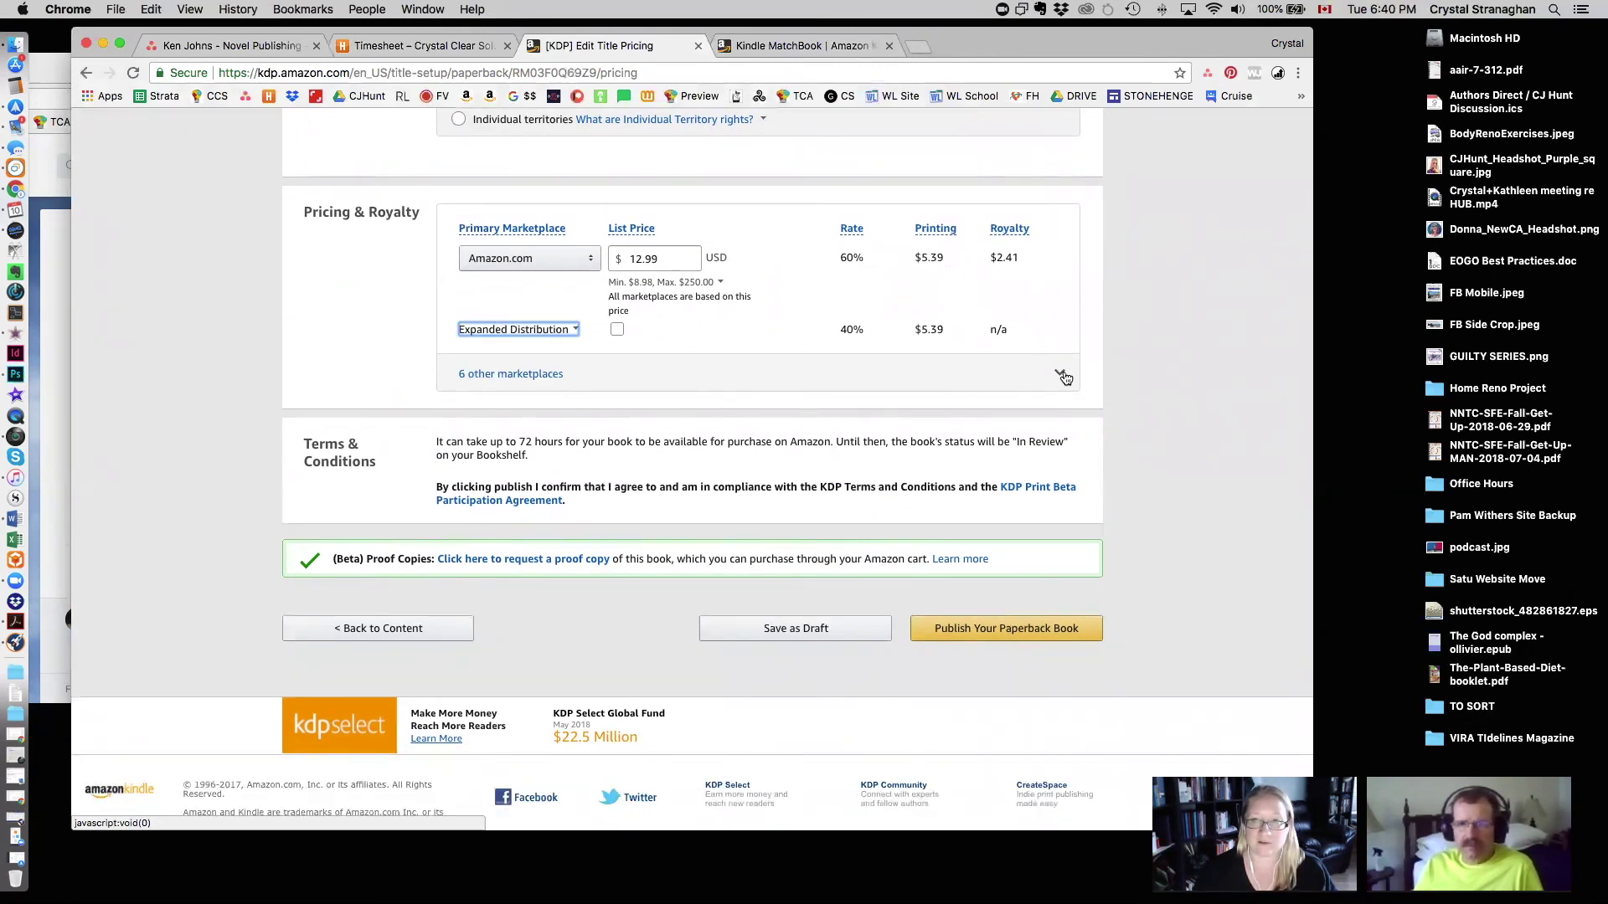
click(1061, 376)
scroll(1184, 522, down, 3)
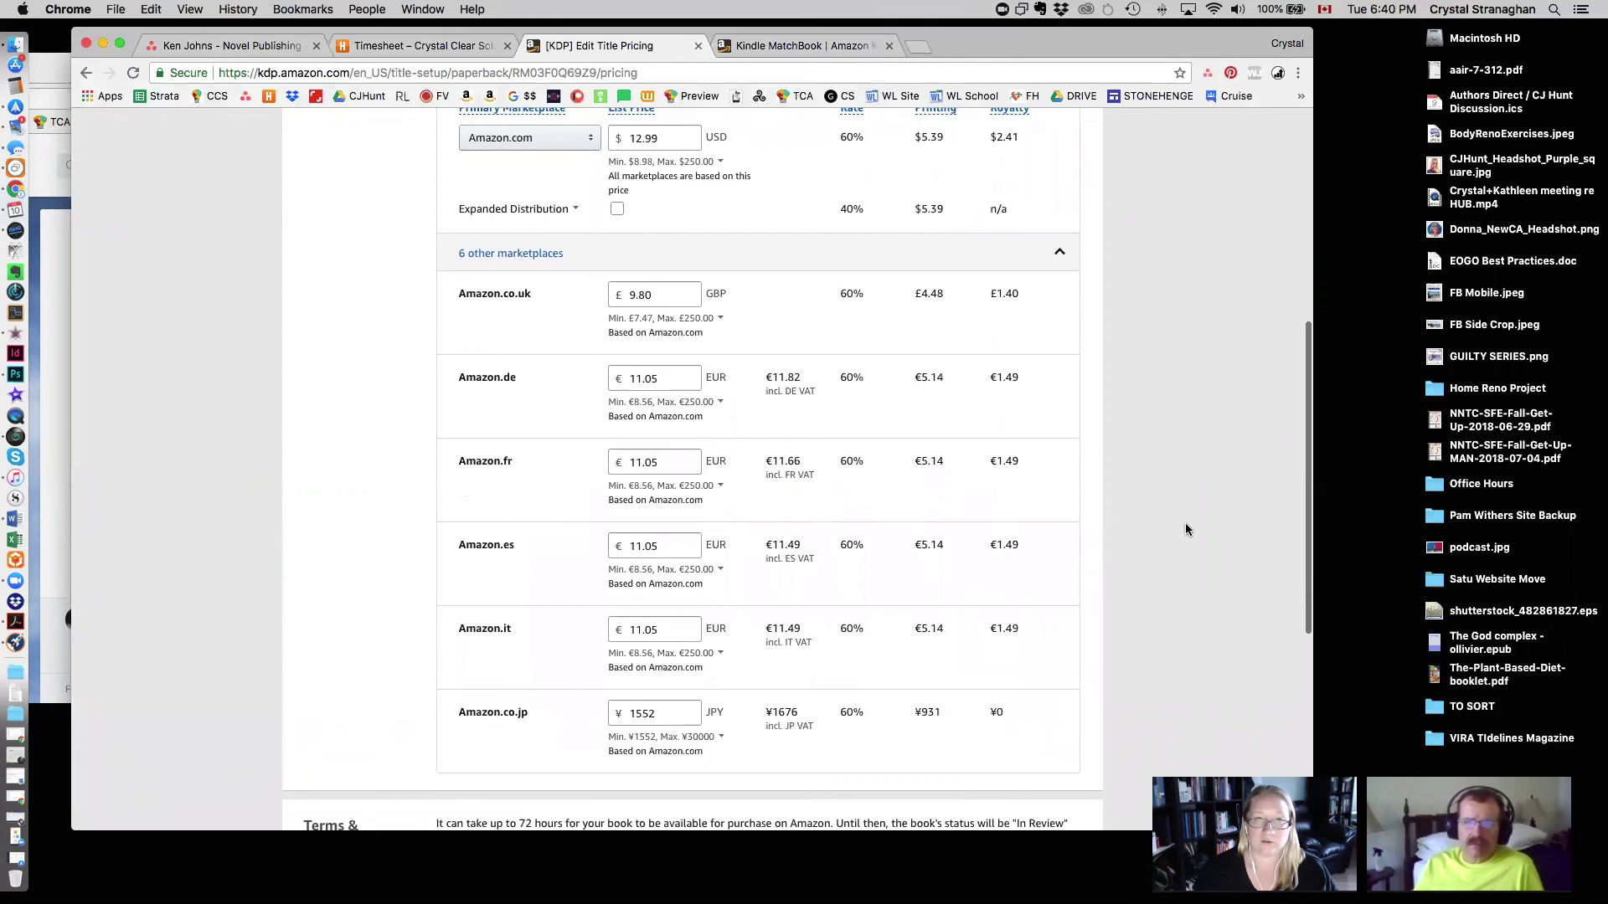
click(1061, 243)
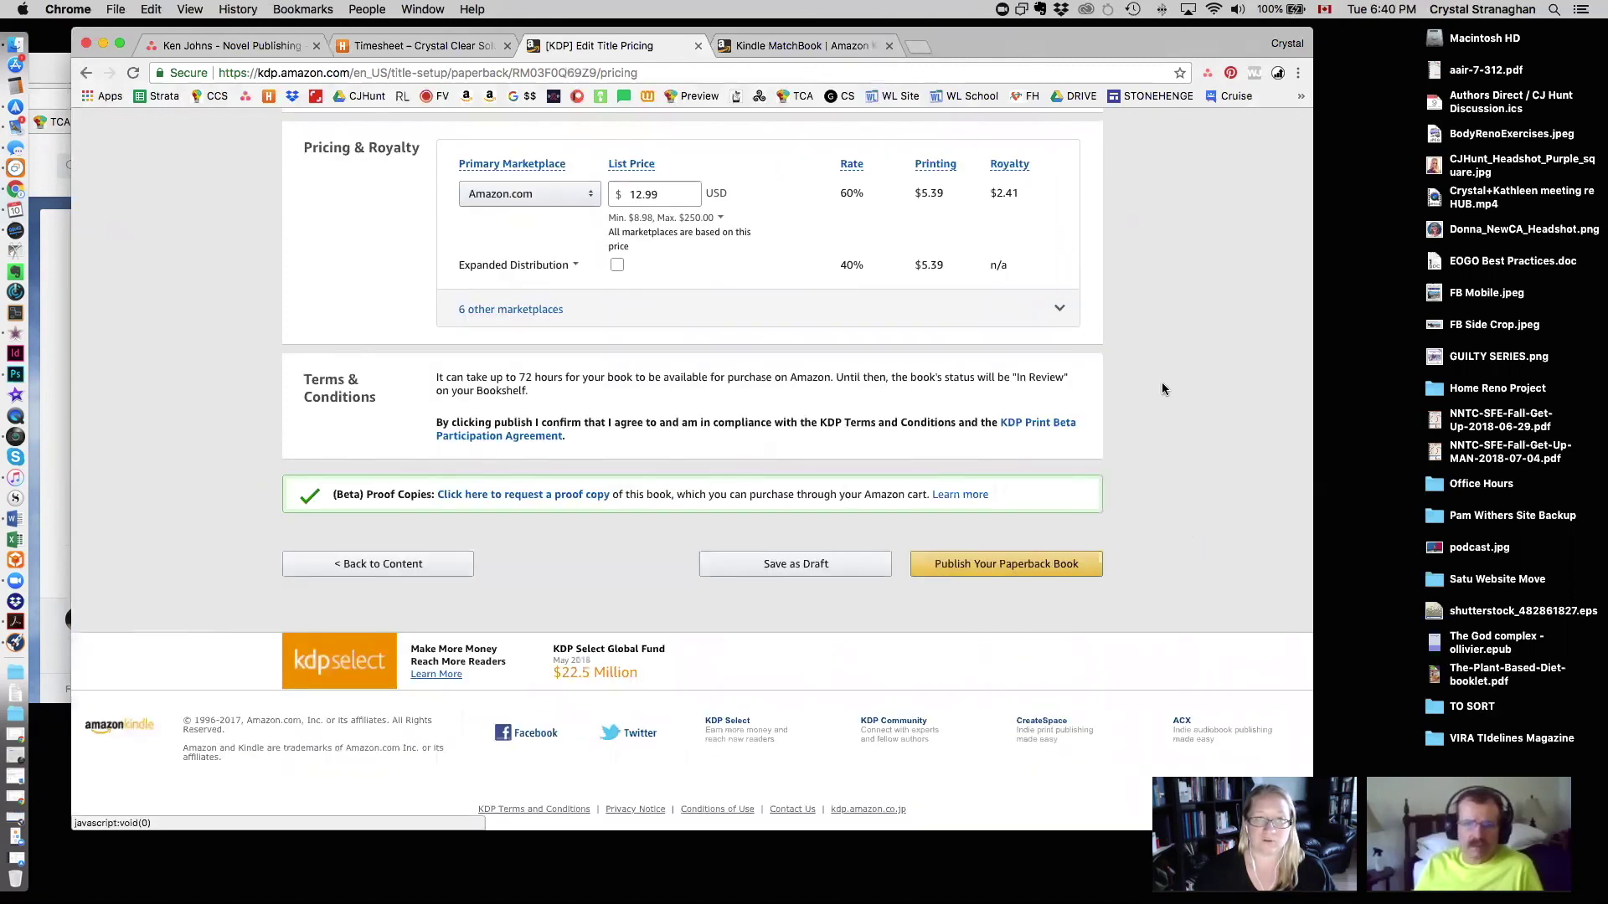
Step: Open the proof copy request for the paperback, saving the unsaved pricing changes
scroll(1163, 389, down, 1)
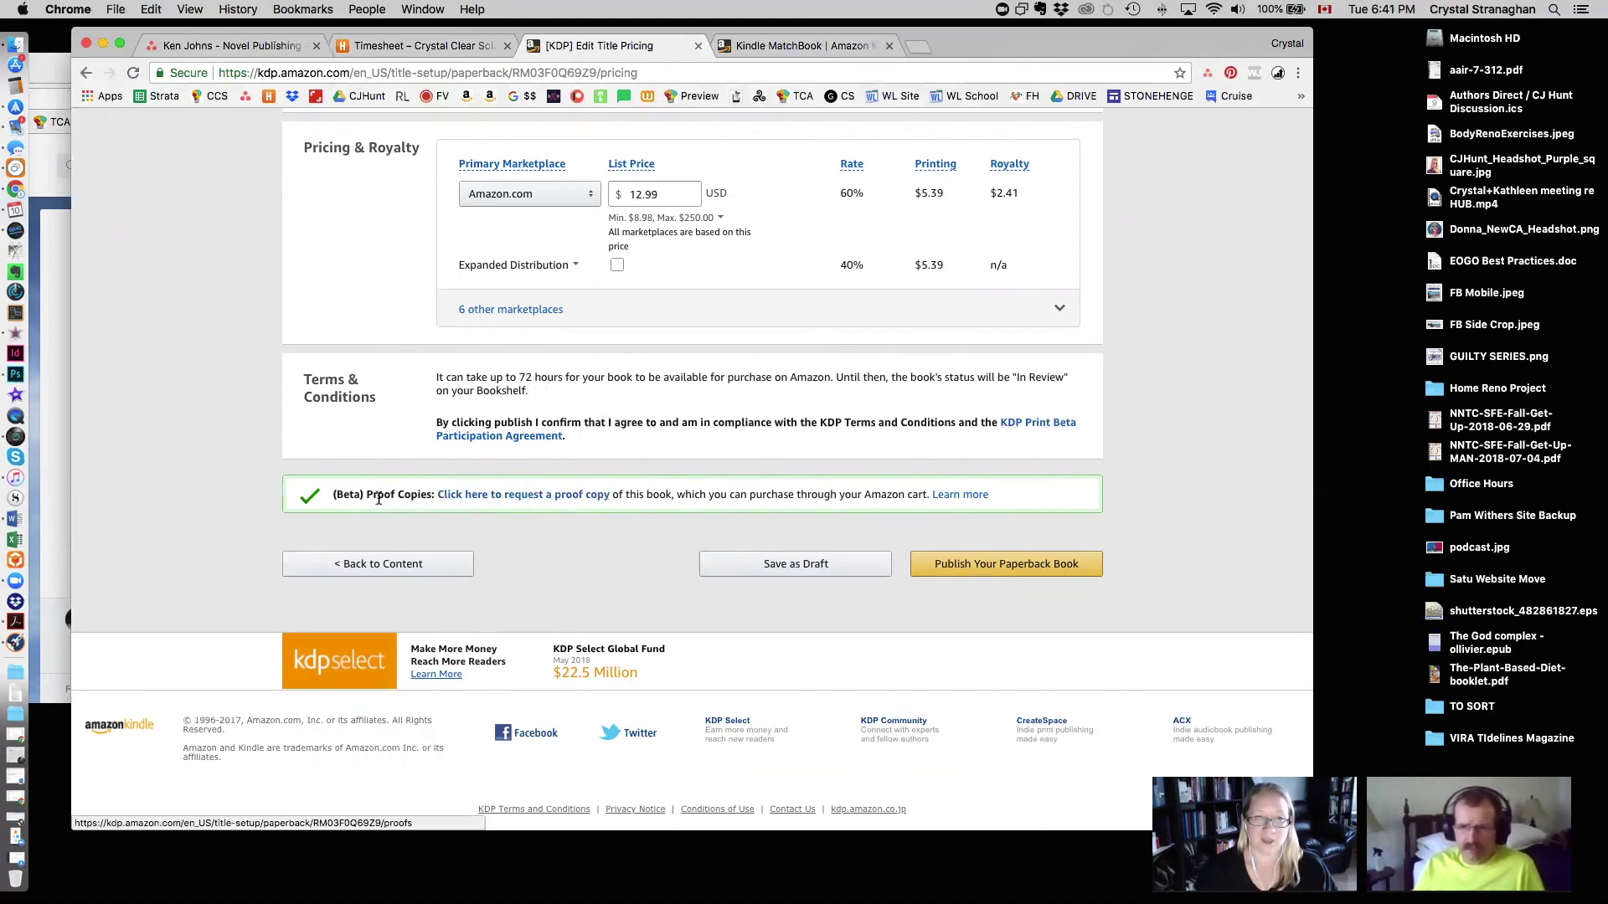
click(505, 504)
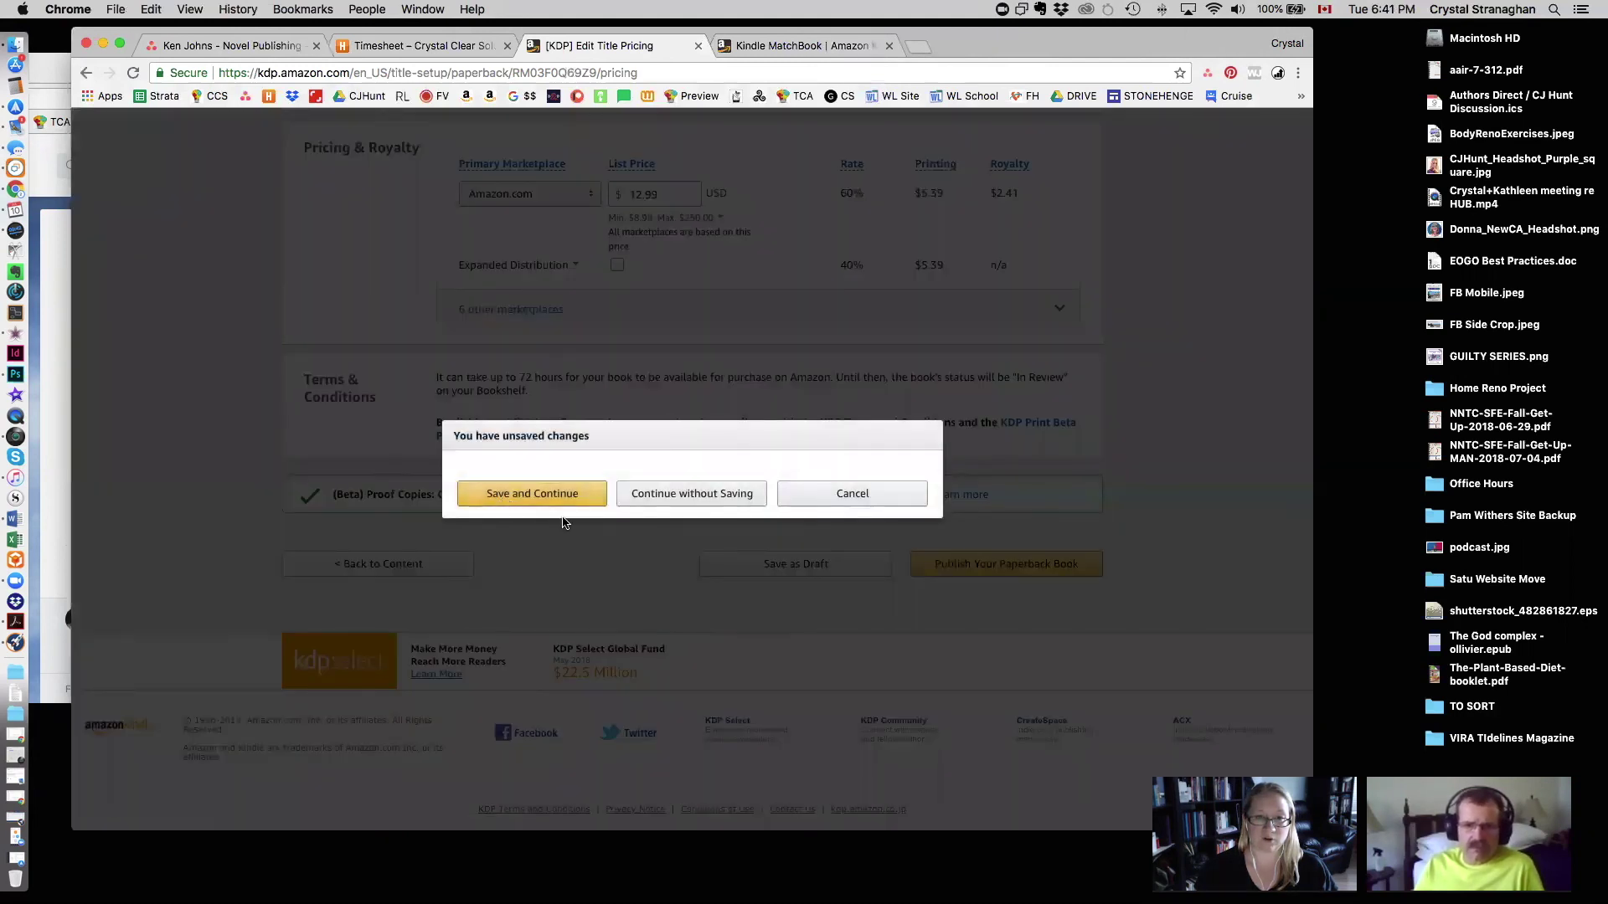
click(520, 499)
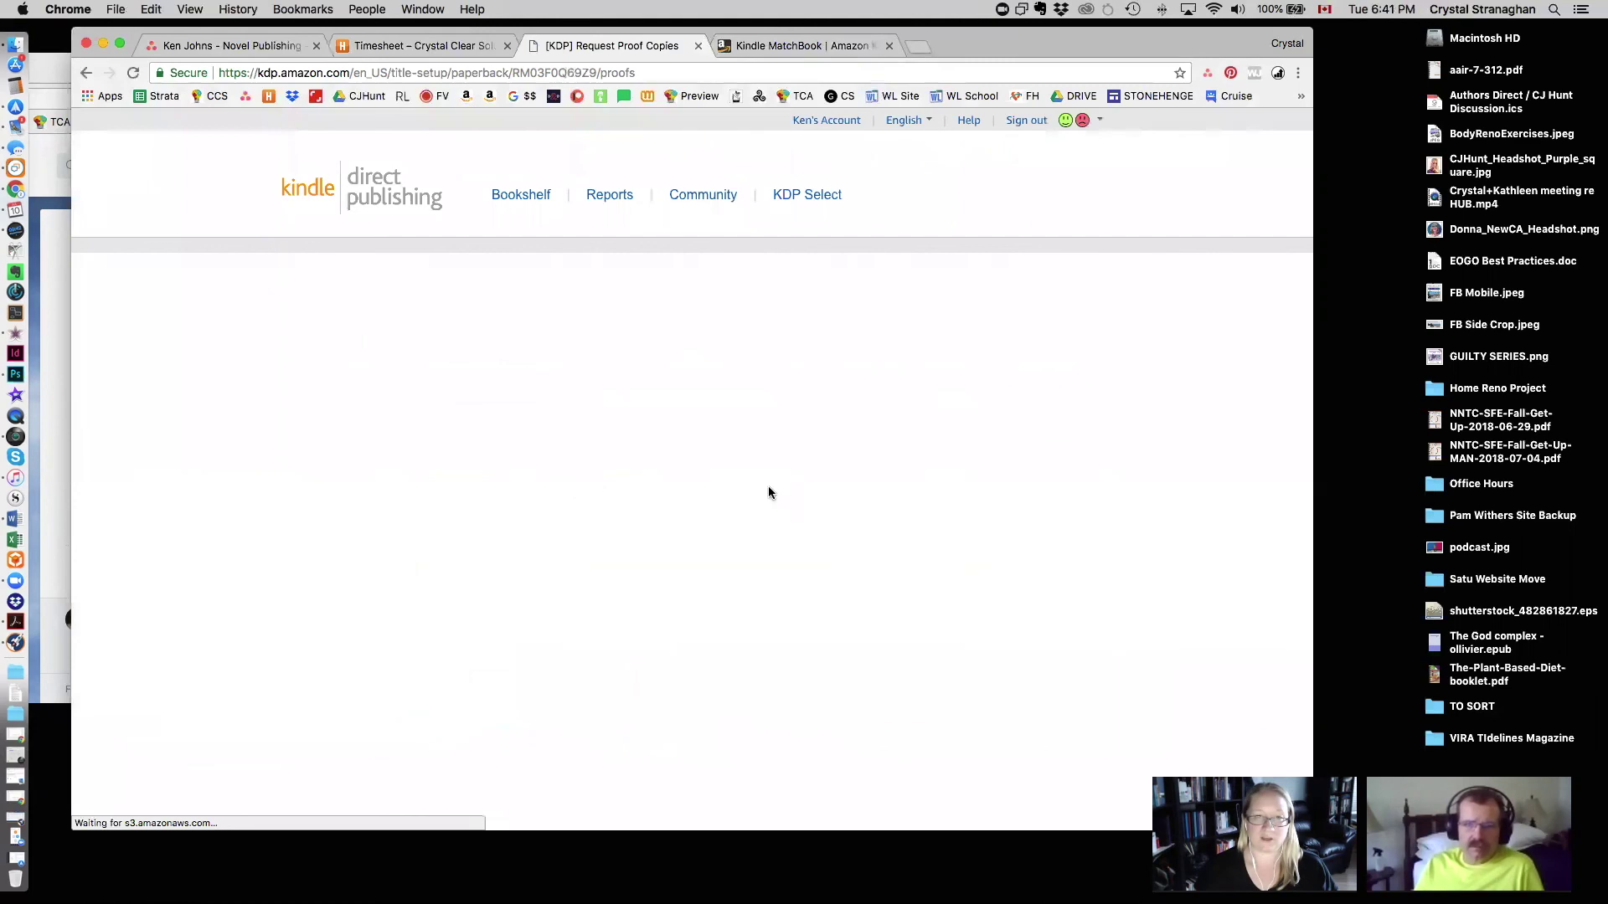
Step: Review the proof copy request and set the order's marketplace to Amazon.com, leaving the quantity at 1
scroll(980, 469, down, 1)
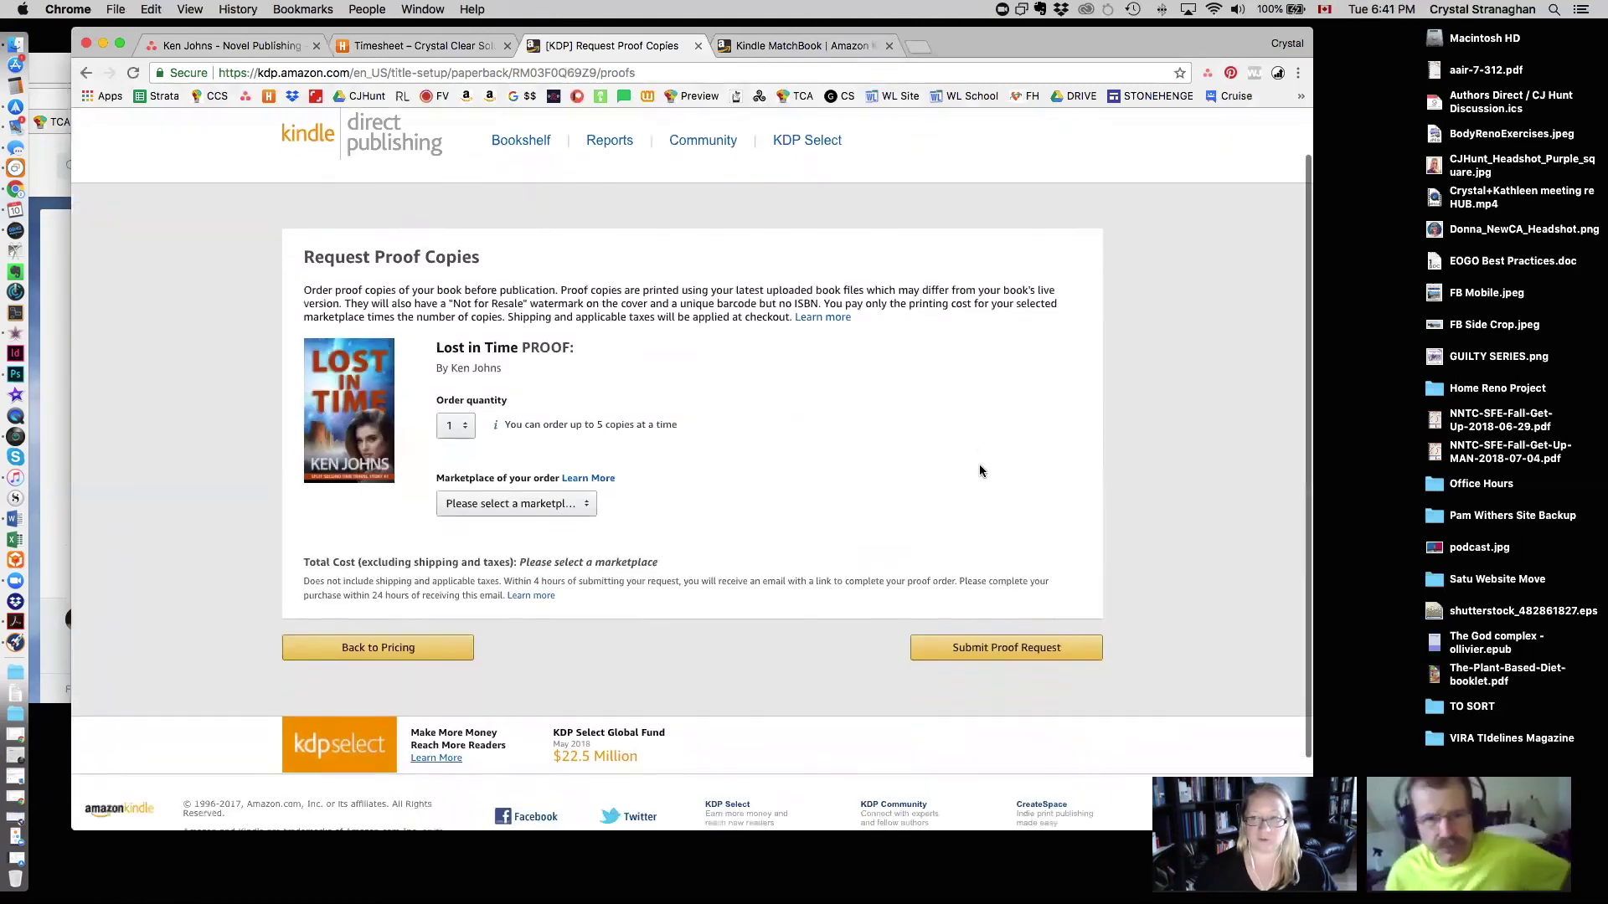
scroll(980, 471, down, 1)
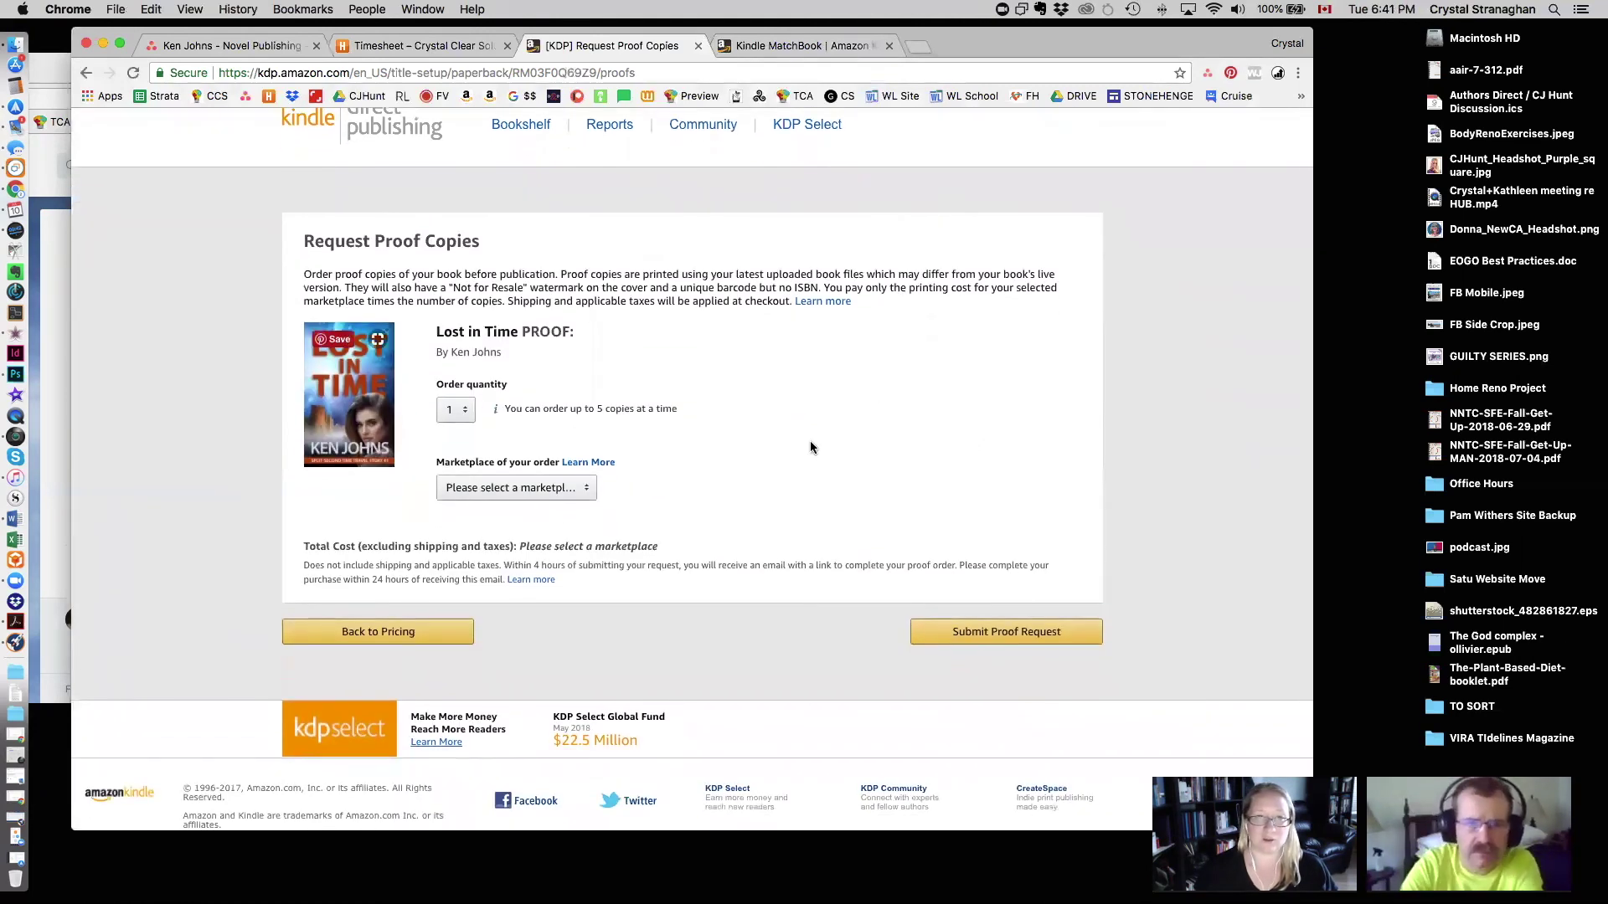
scroll(811, 448, down, 1)
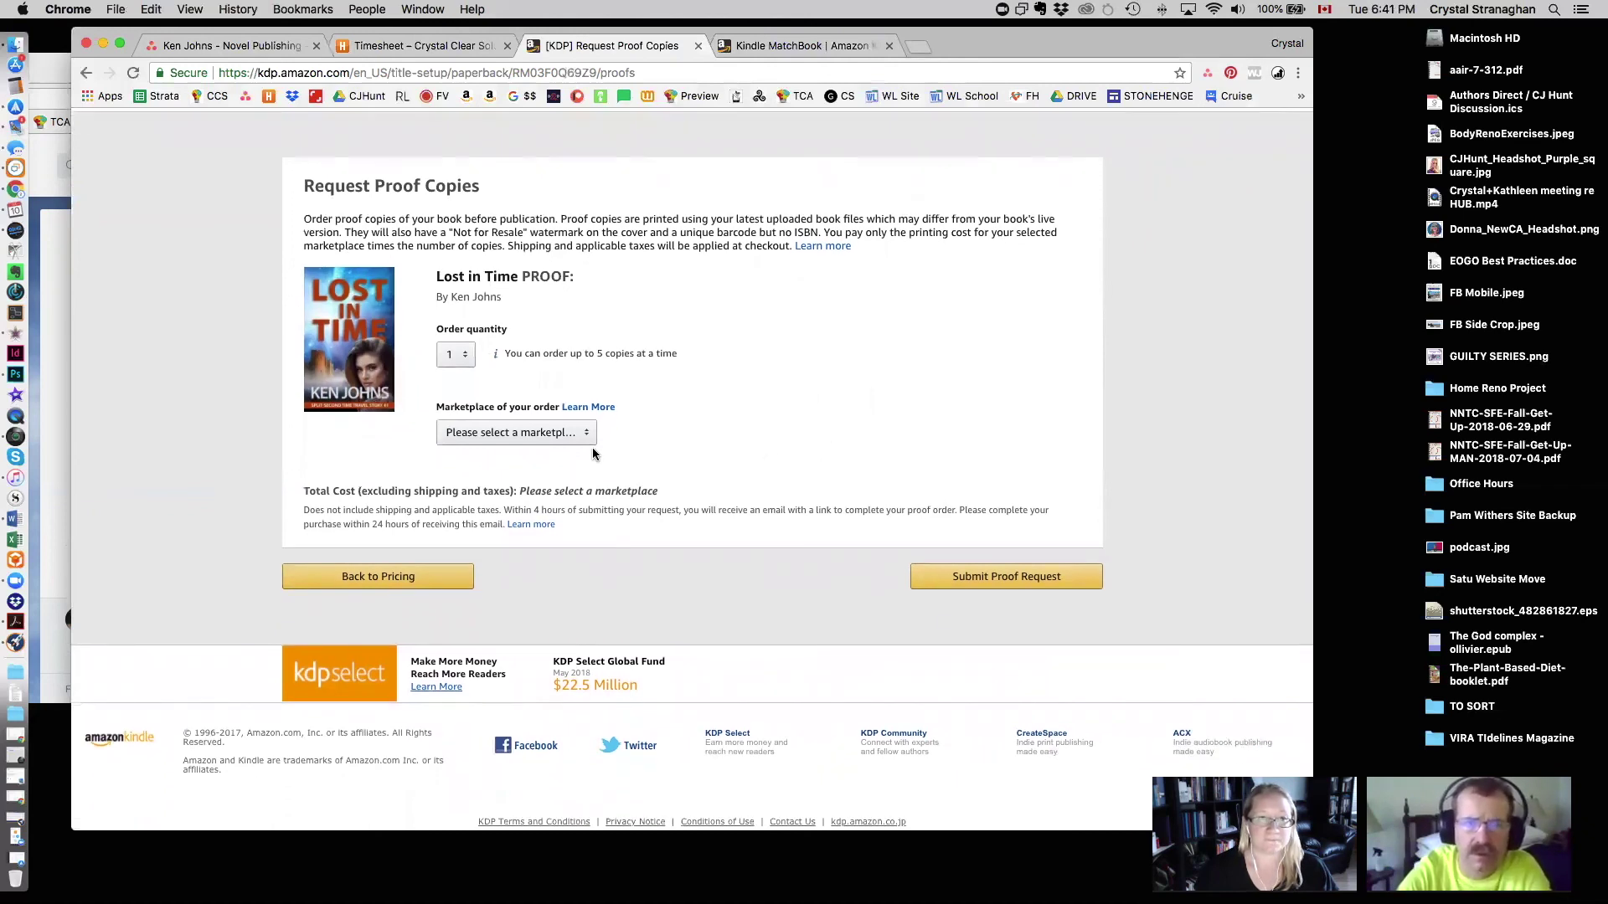
click(559, 439)
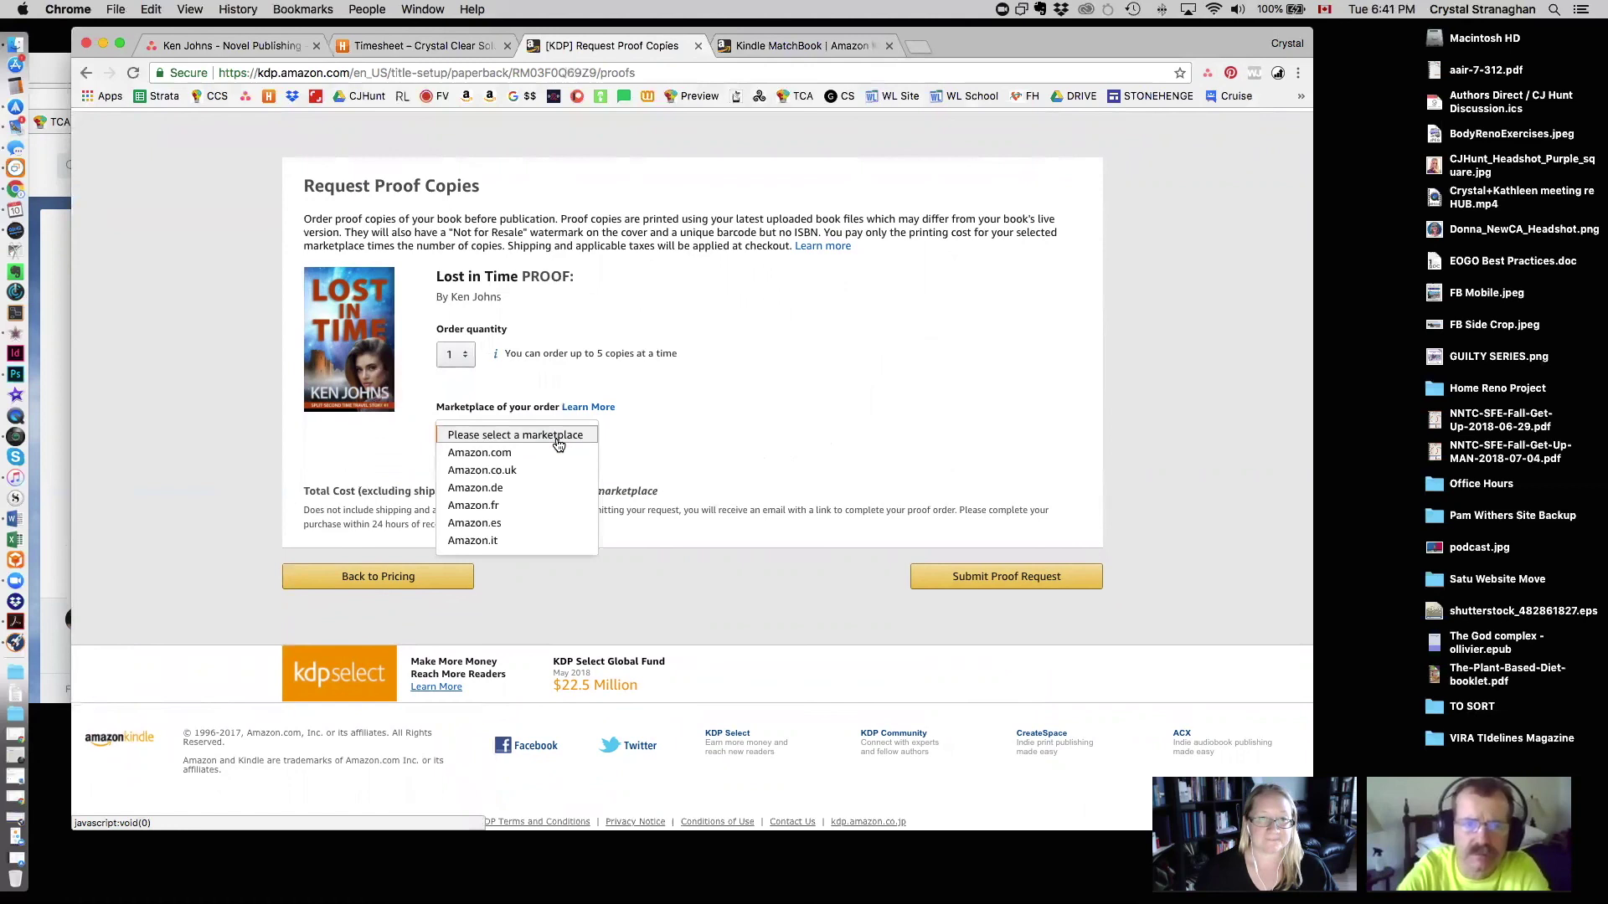
scroll(559, 449, down, 1)
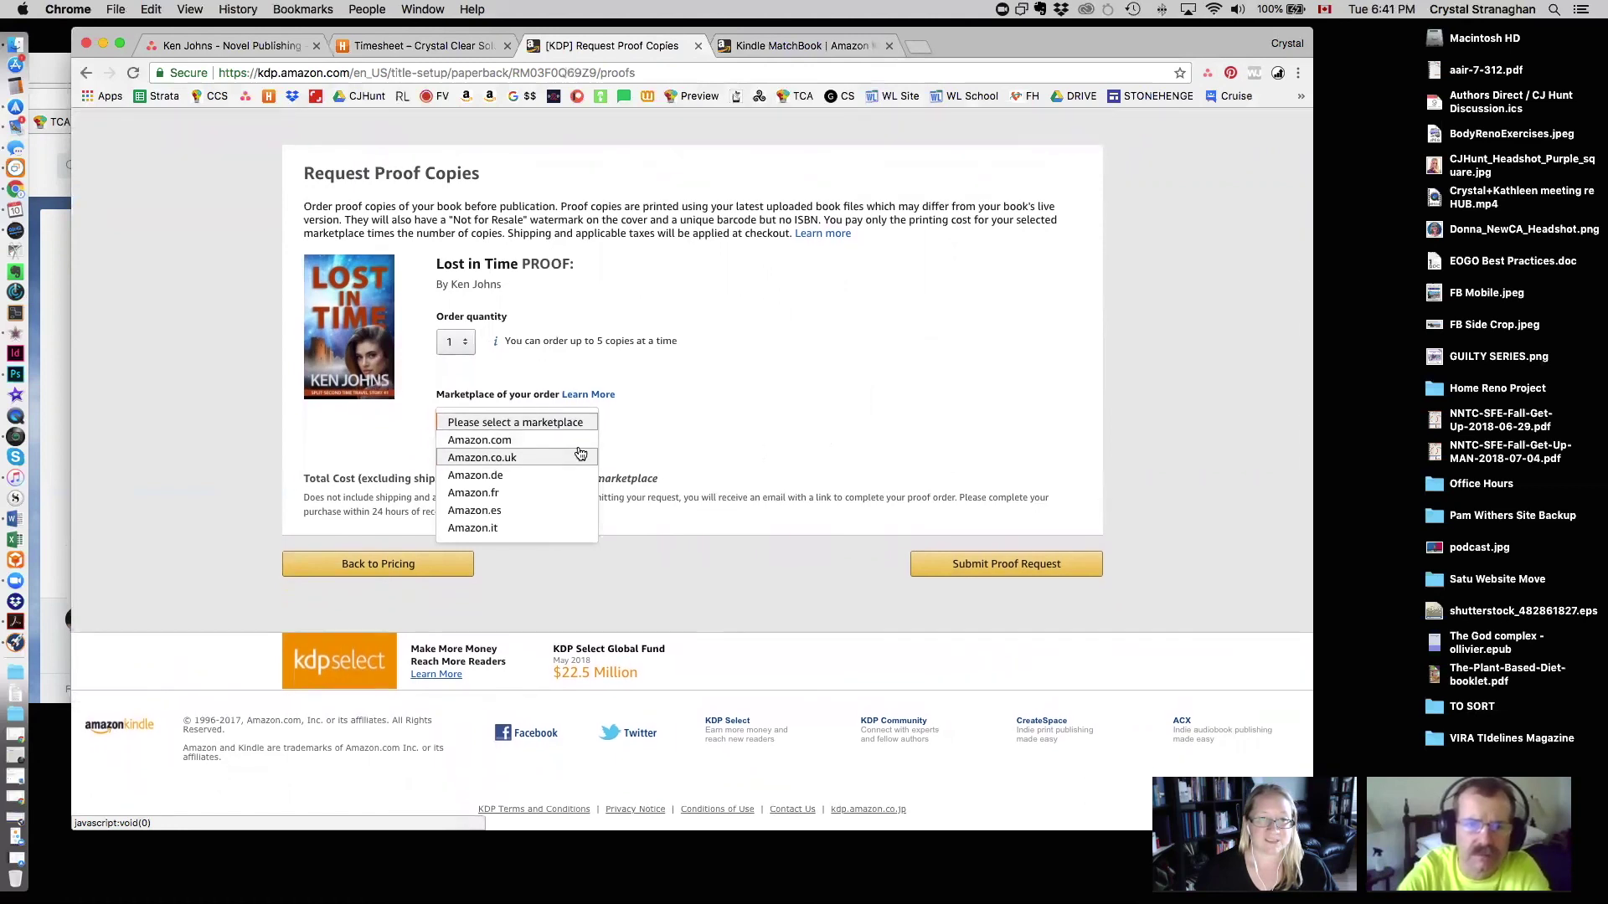
click(576, 451)
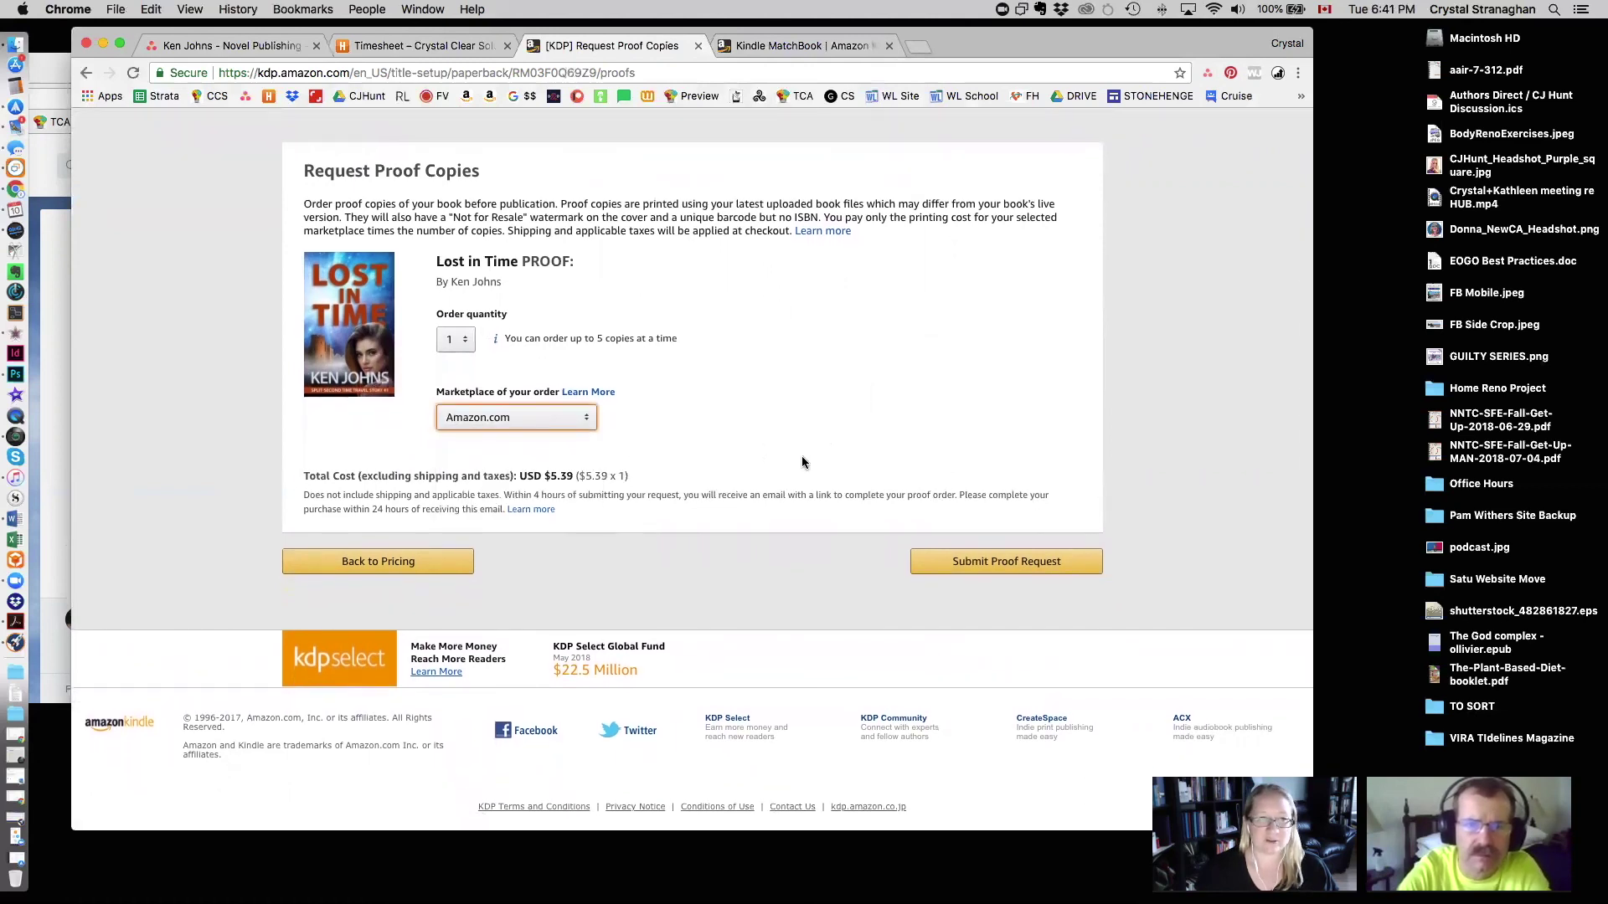
scroll(801, 462, up, 1)
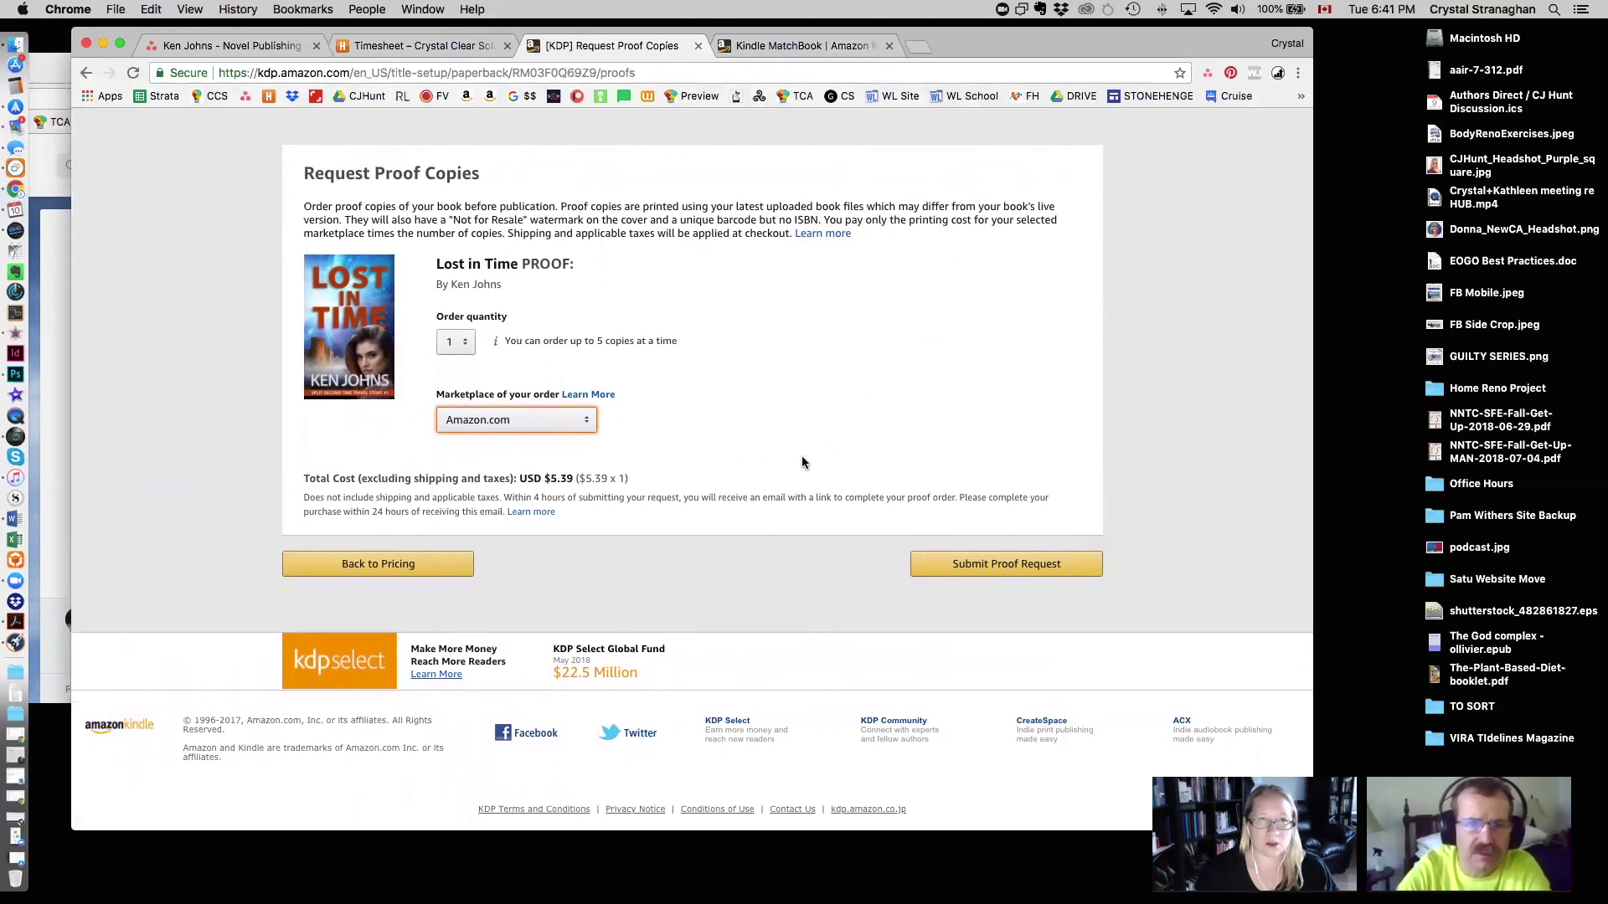
scroll(802, 462, up, 1)
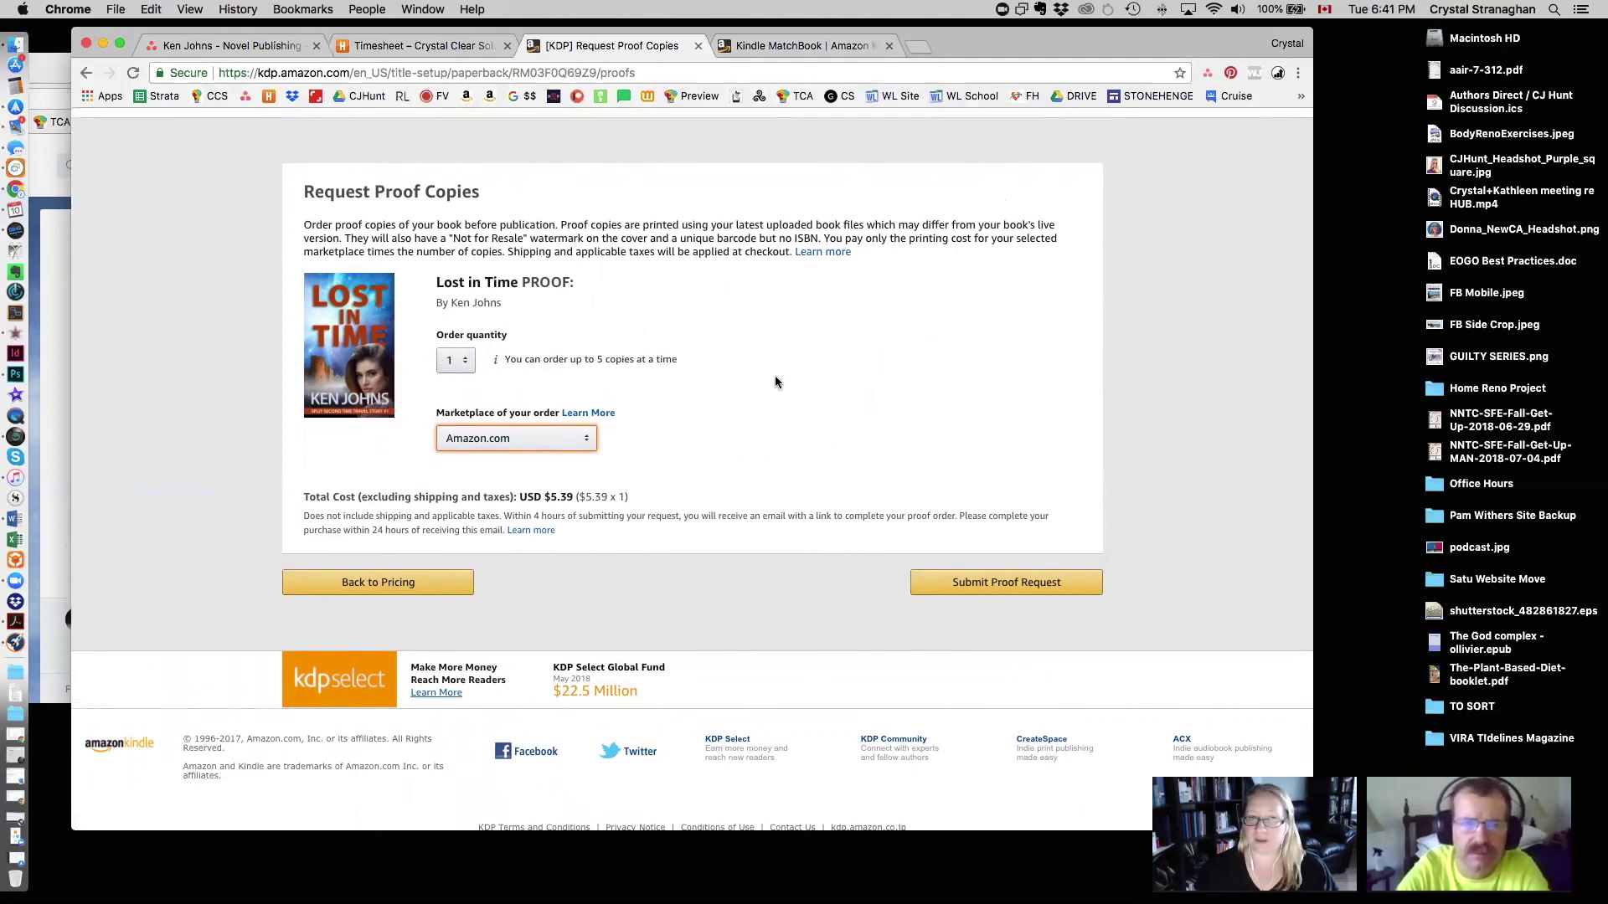
Step: Submit the proof request for one Amazon.com copy of Lost in Time and confirm it
scroll(867, 435, down, 1)
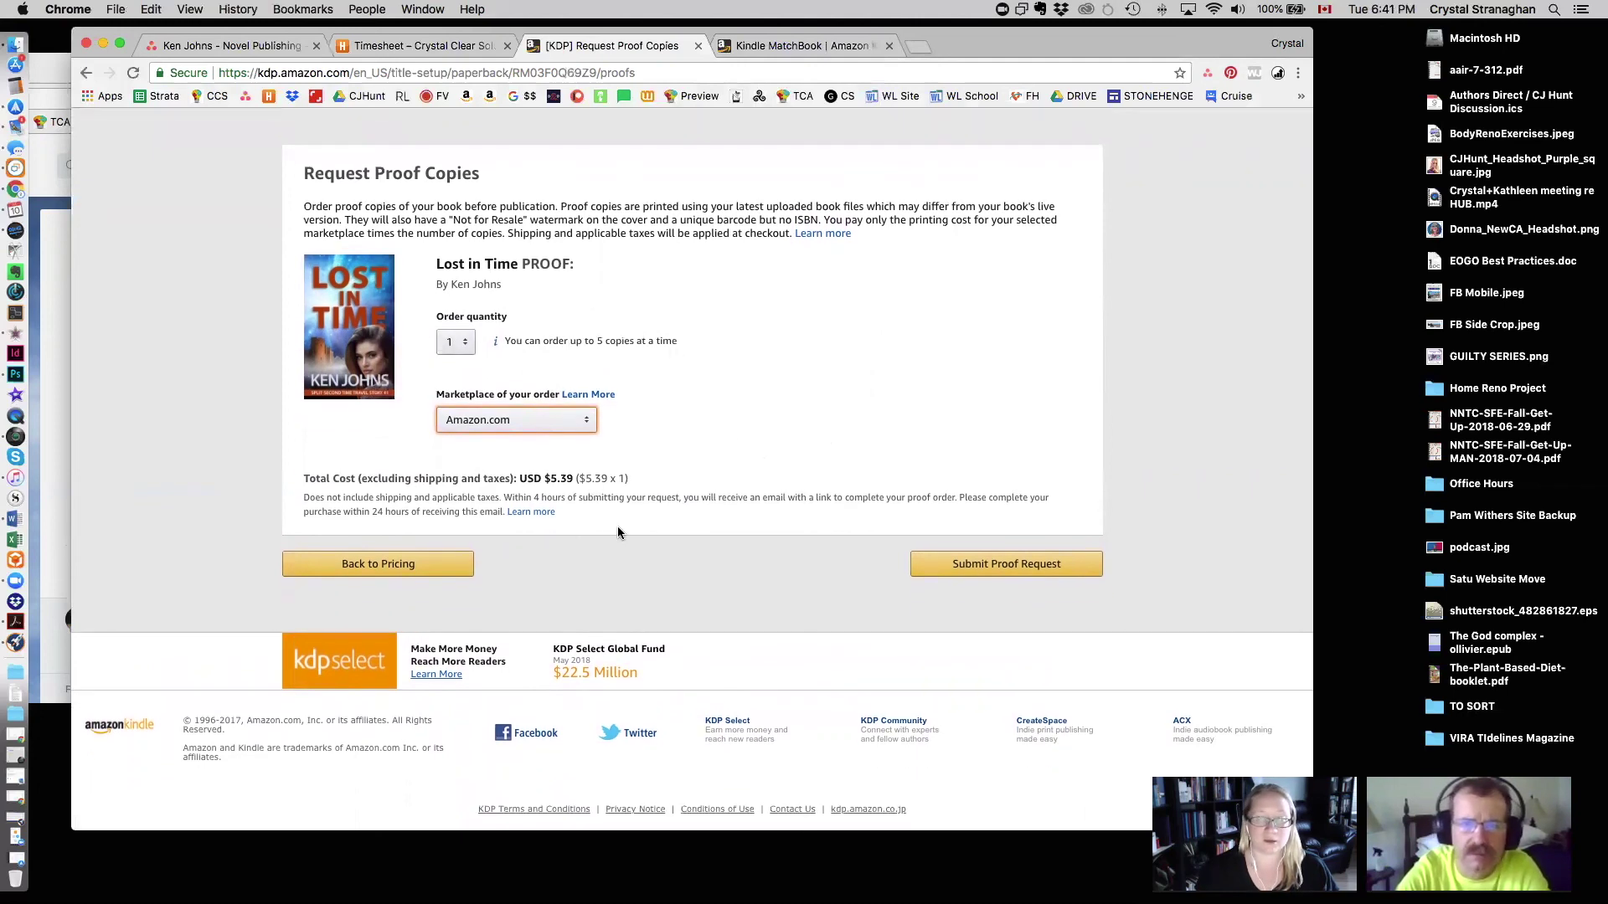
click(1016, 567)
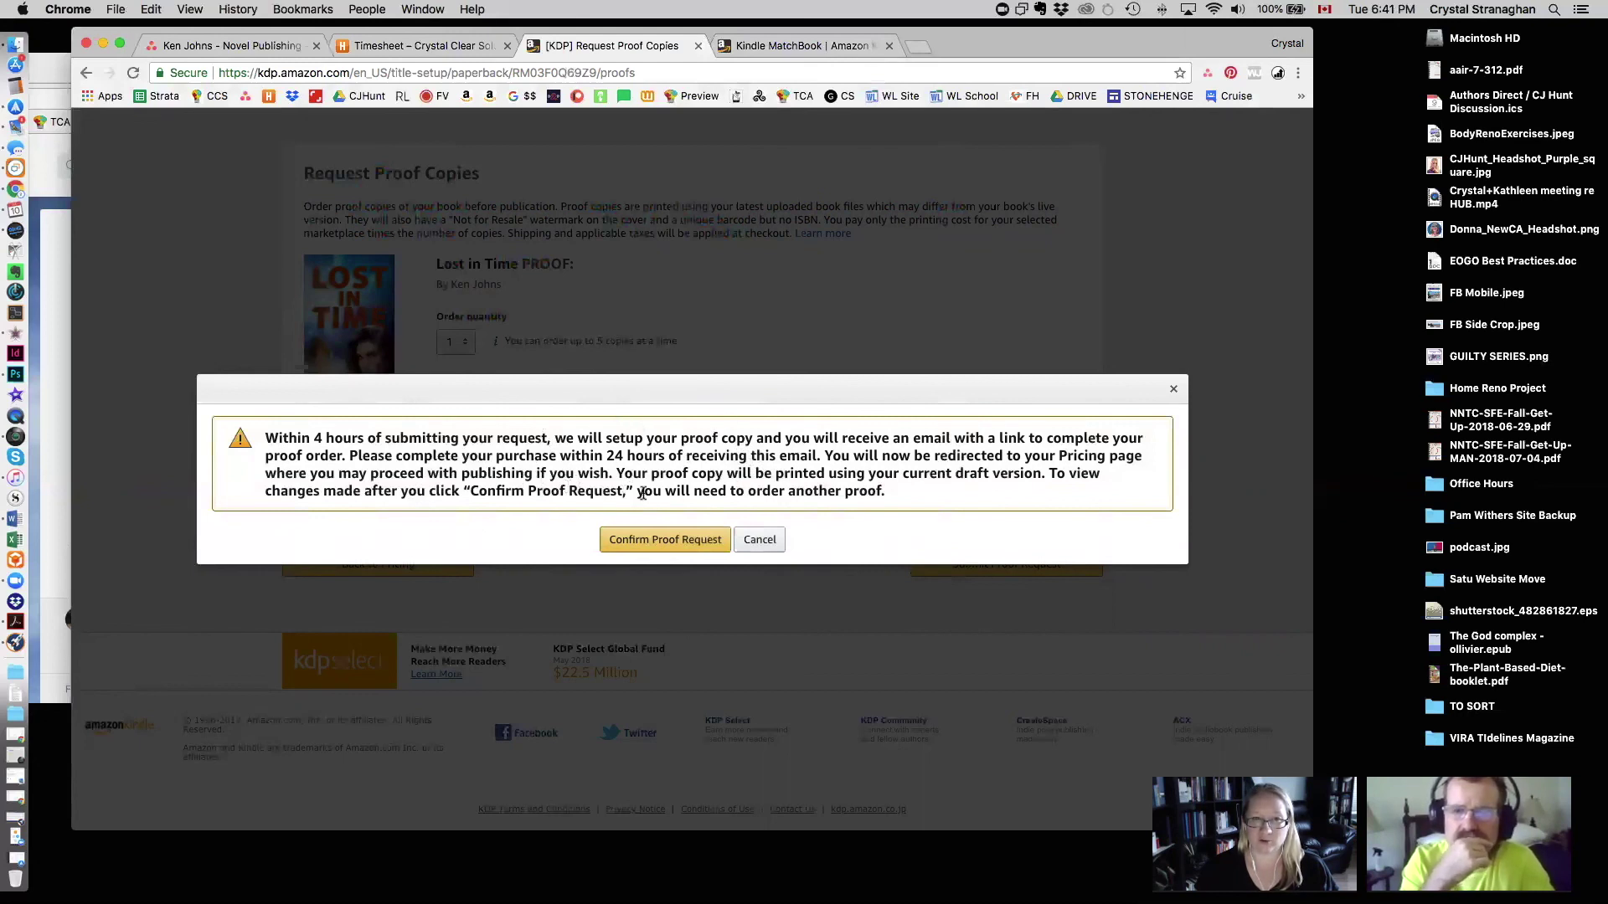
click(652, 539)
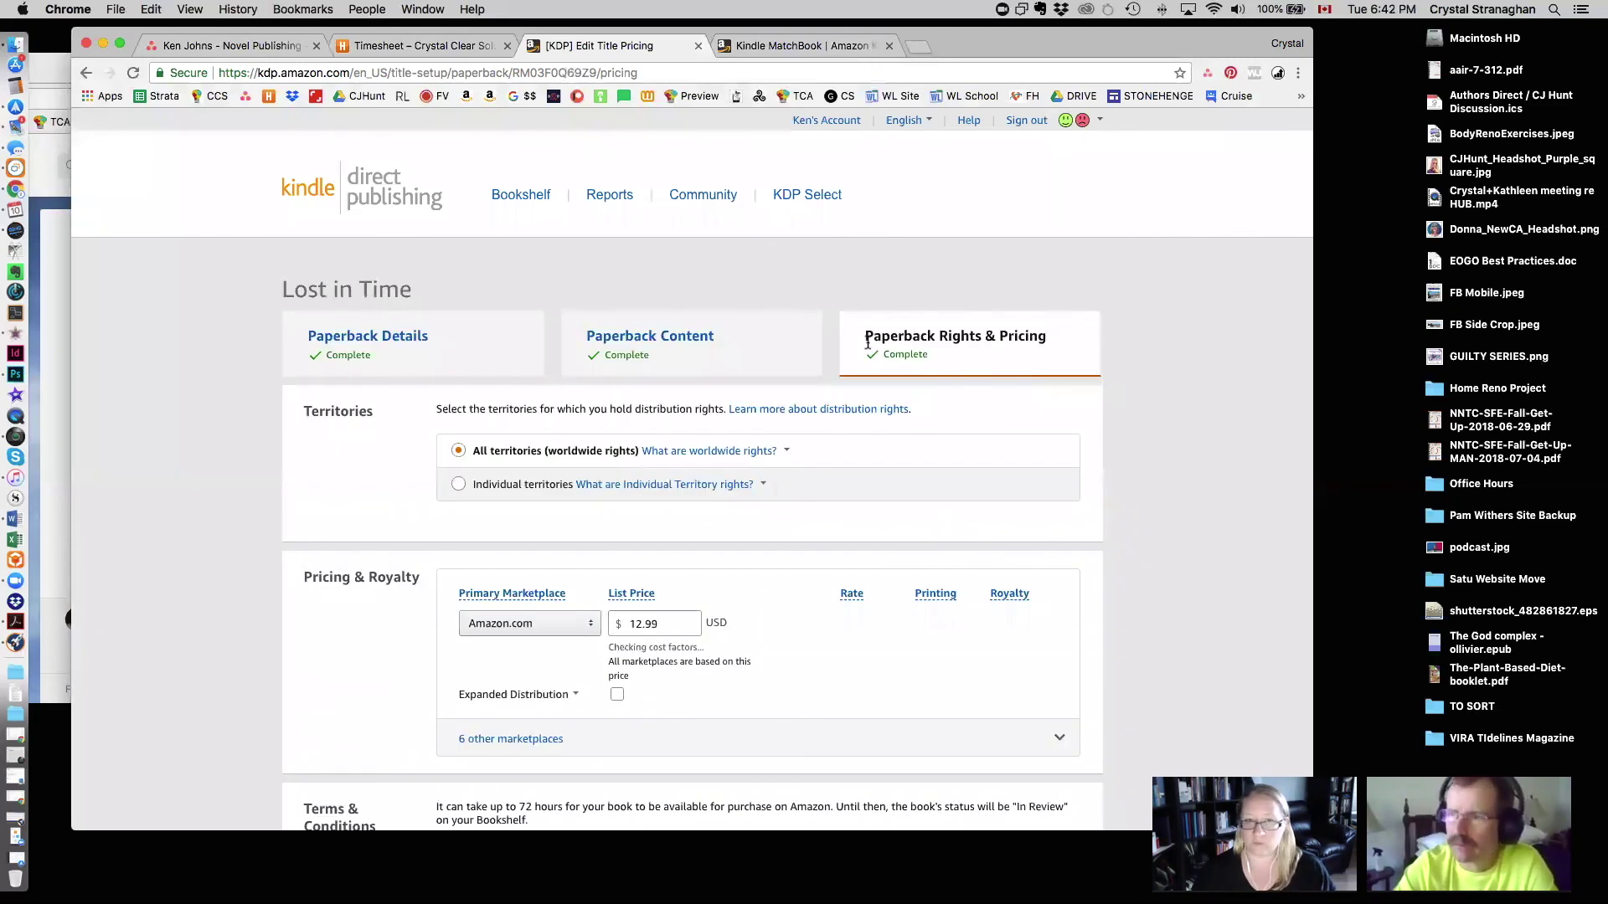
Step: Save the Lost in Time paperback's rights and pricing as a draft instead of publishing it
scroll(1128, 549, down, 5)
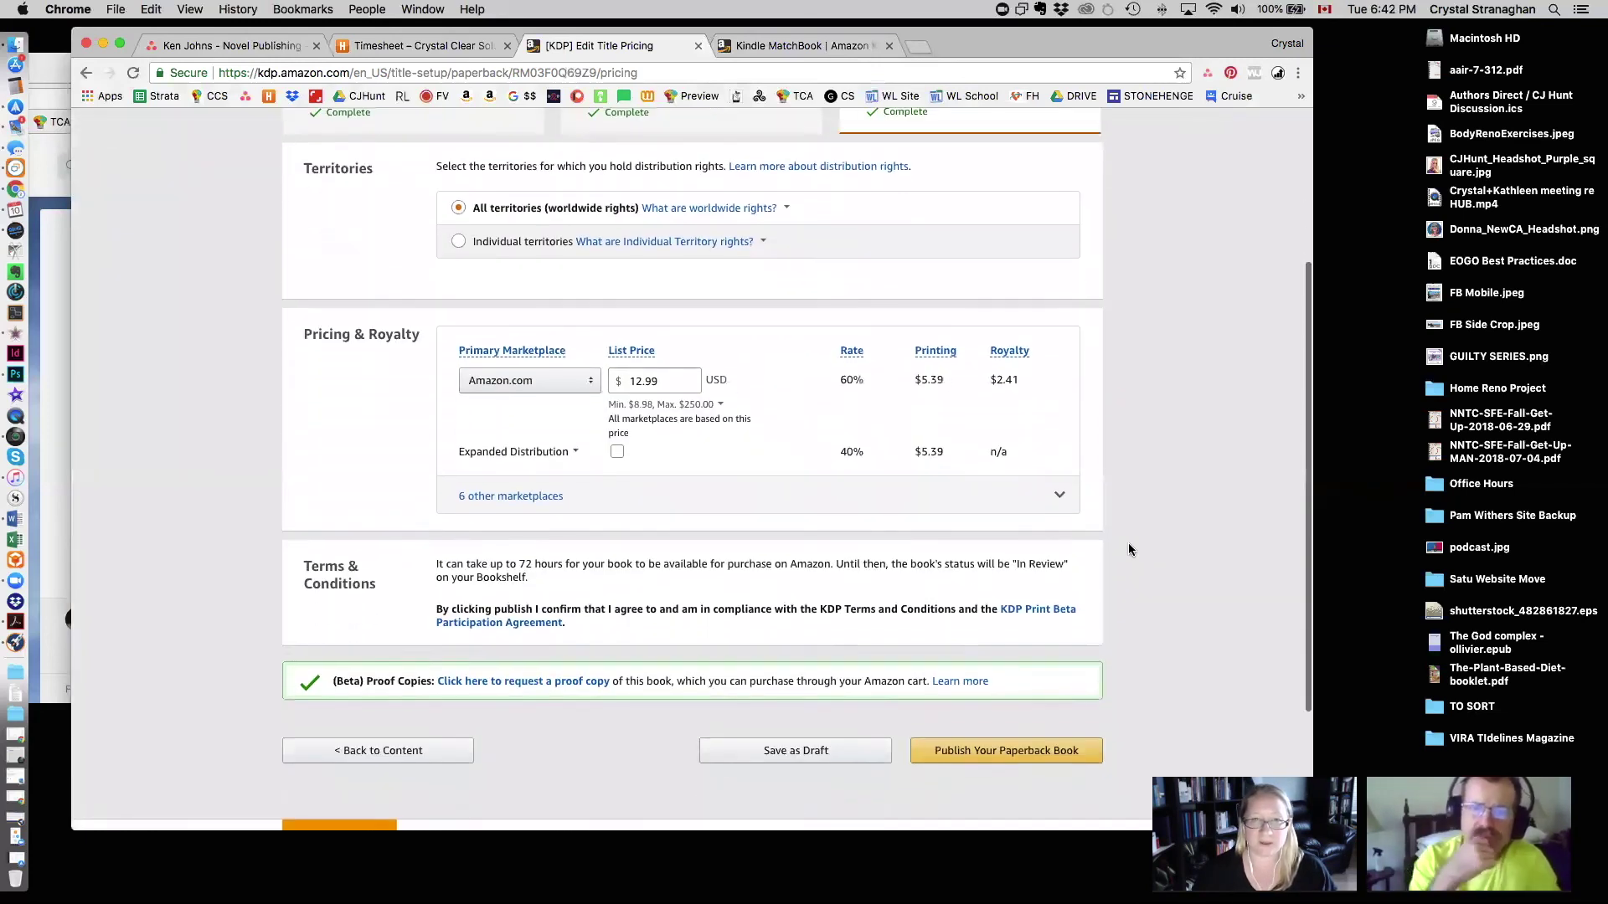
scroll(1128, 546, down, 3)
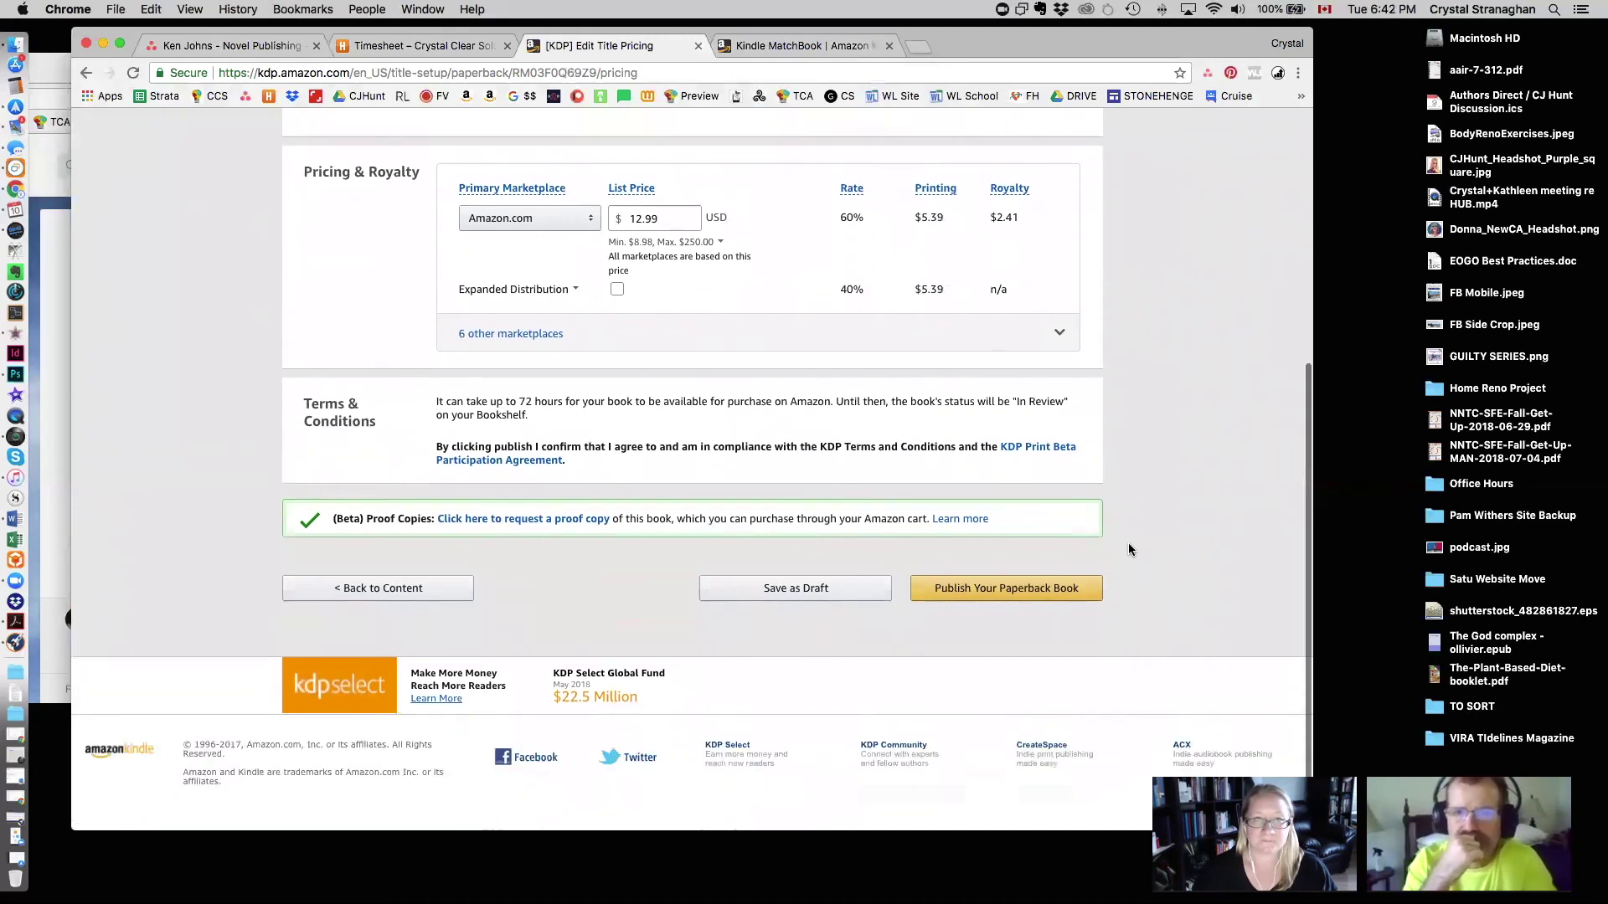
click(746, 564)
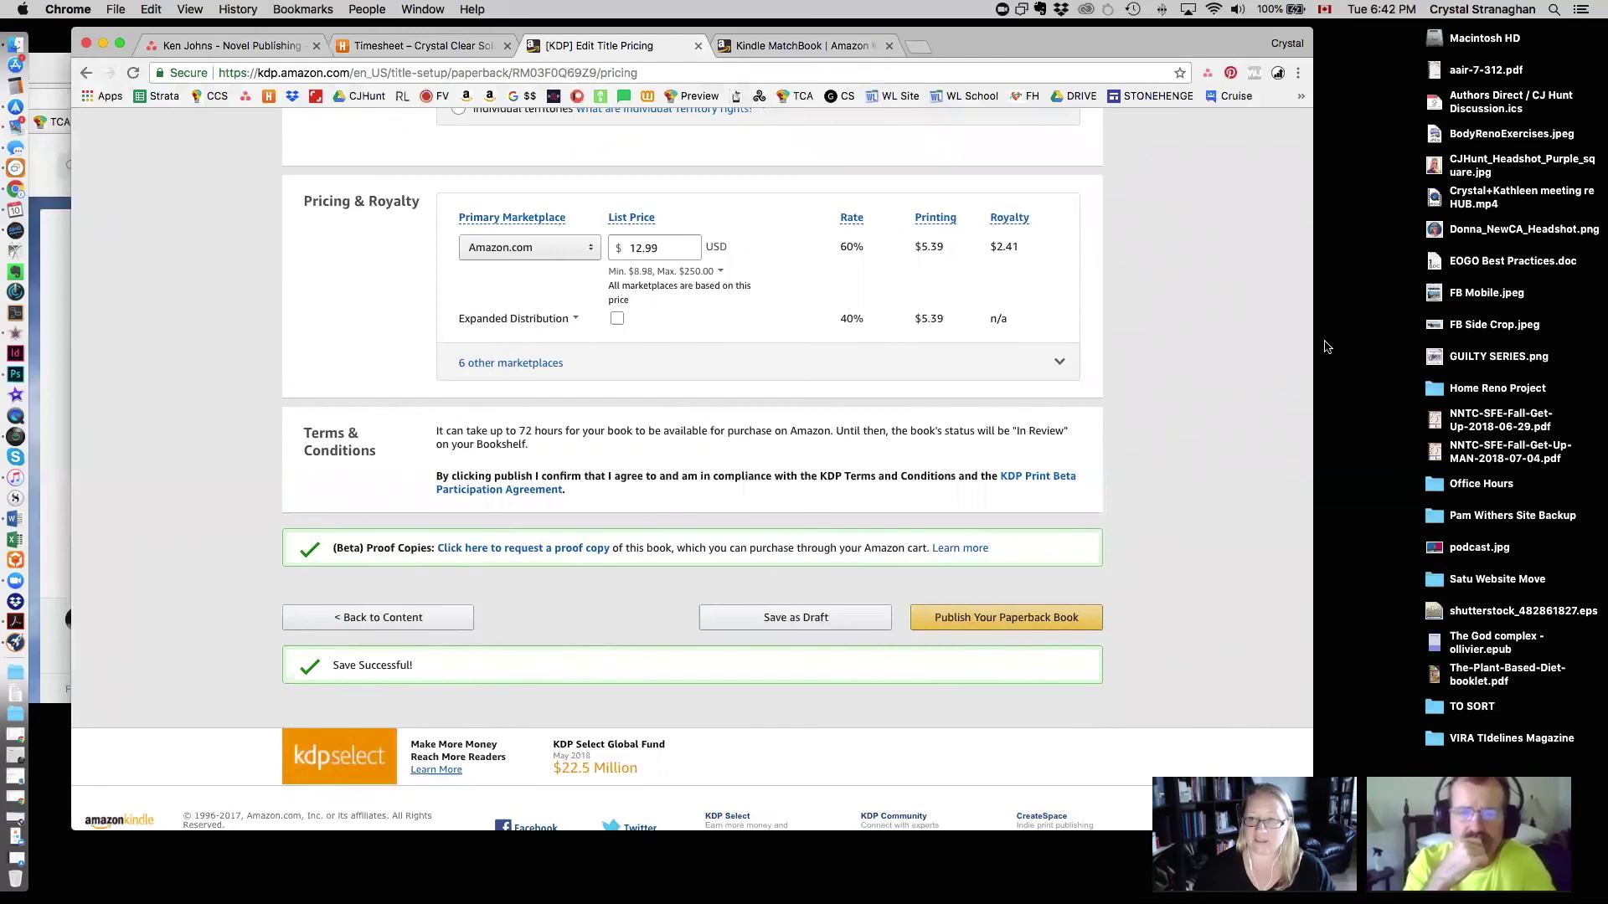
Step: Look over the saved paperback rights and pricing page, then sign out of the KDP account
scroll(229, 371, up, 5)
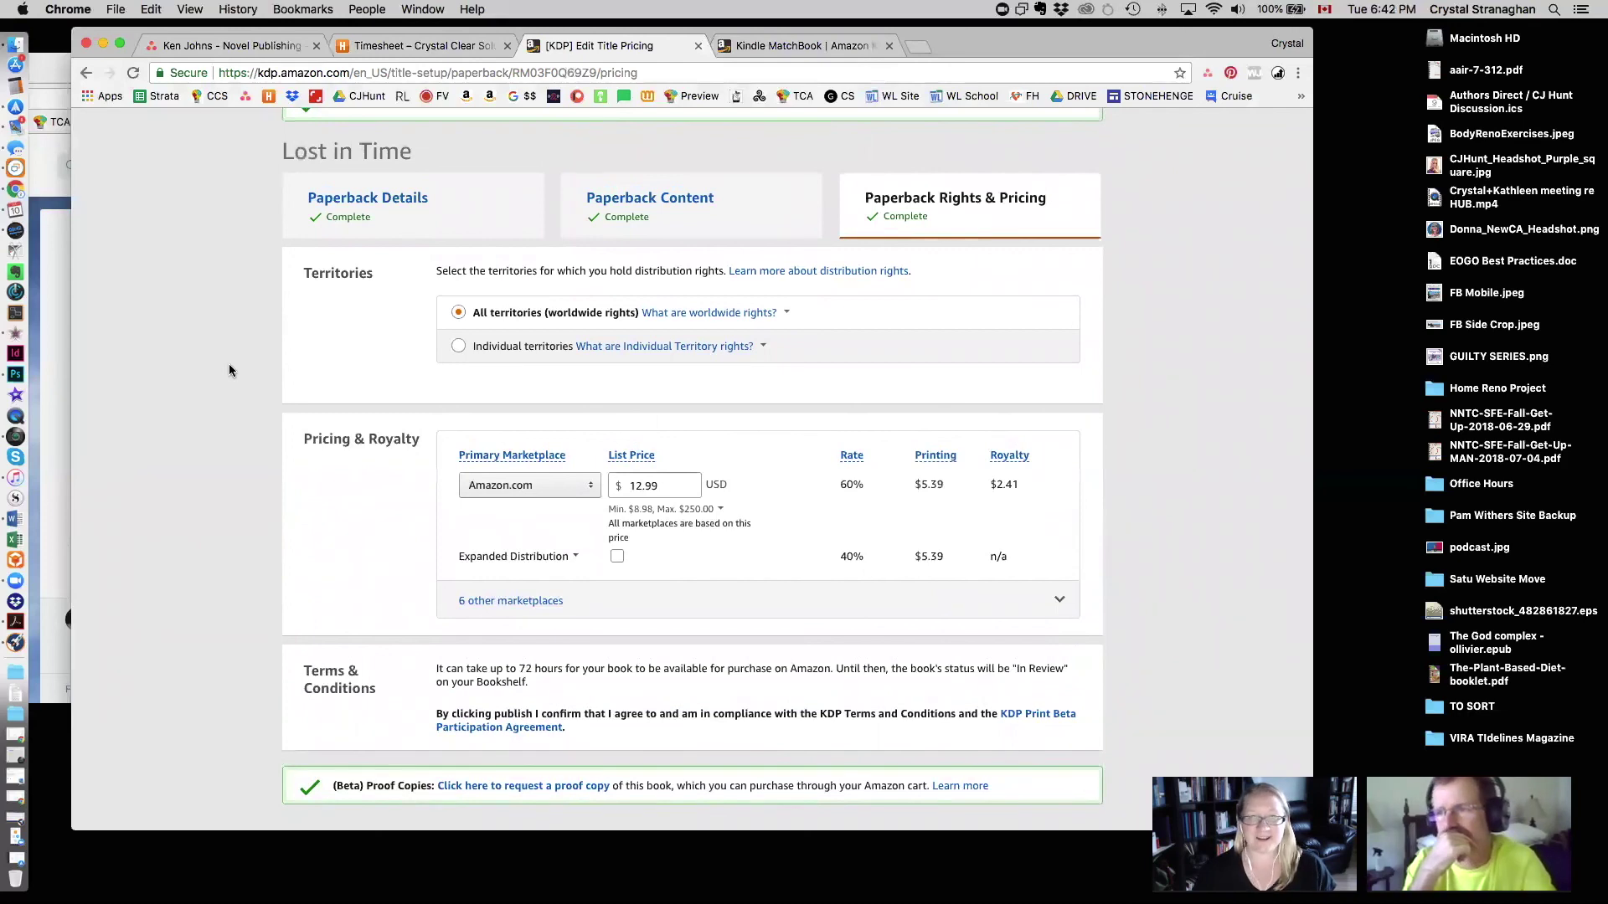
scroll(229, 371, down, 2)
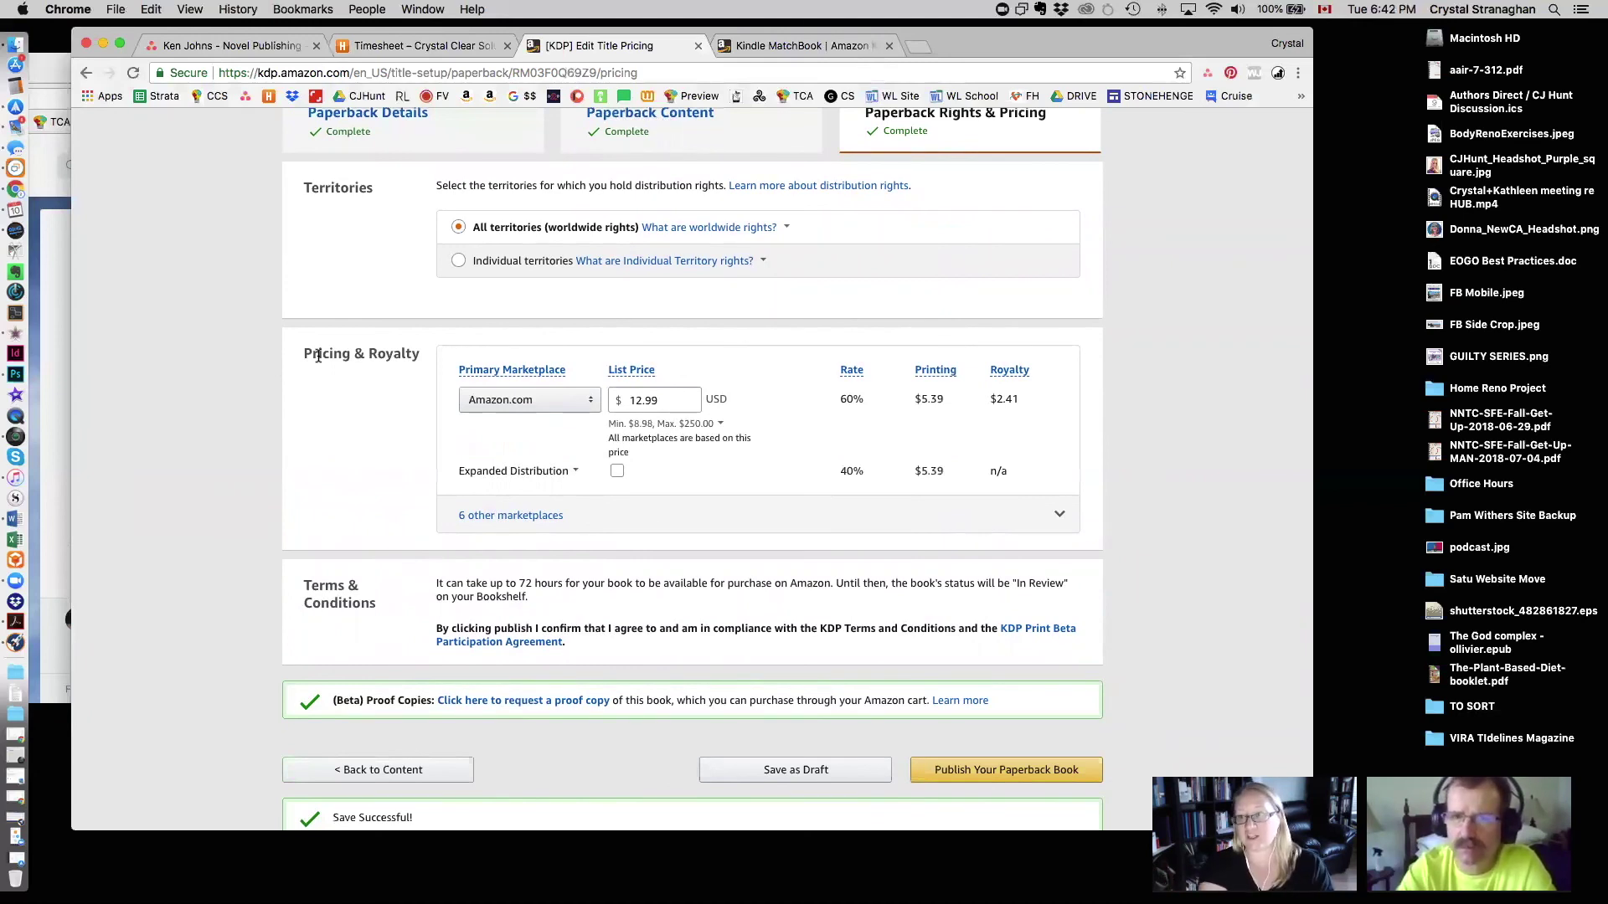
scroll(318, 356, down, 1)
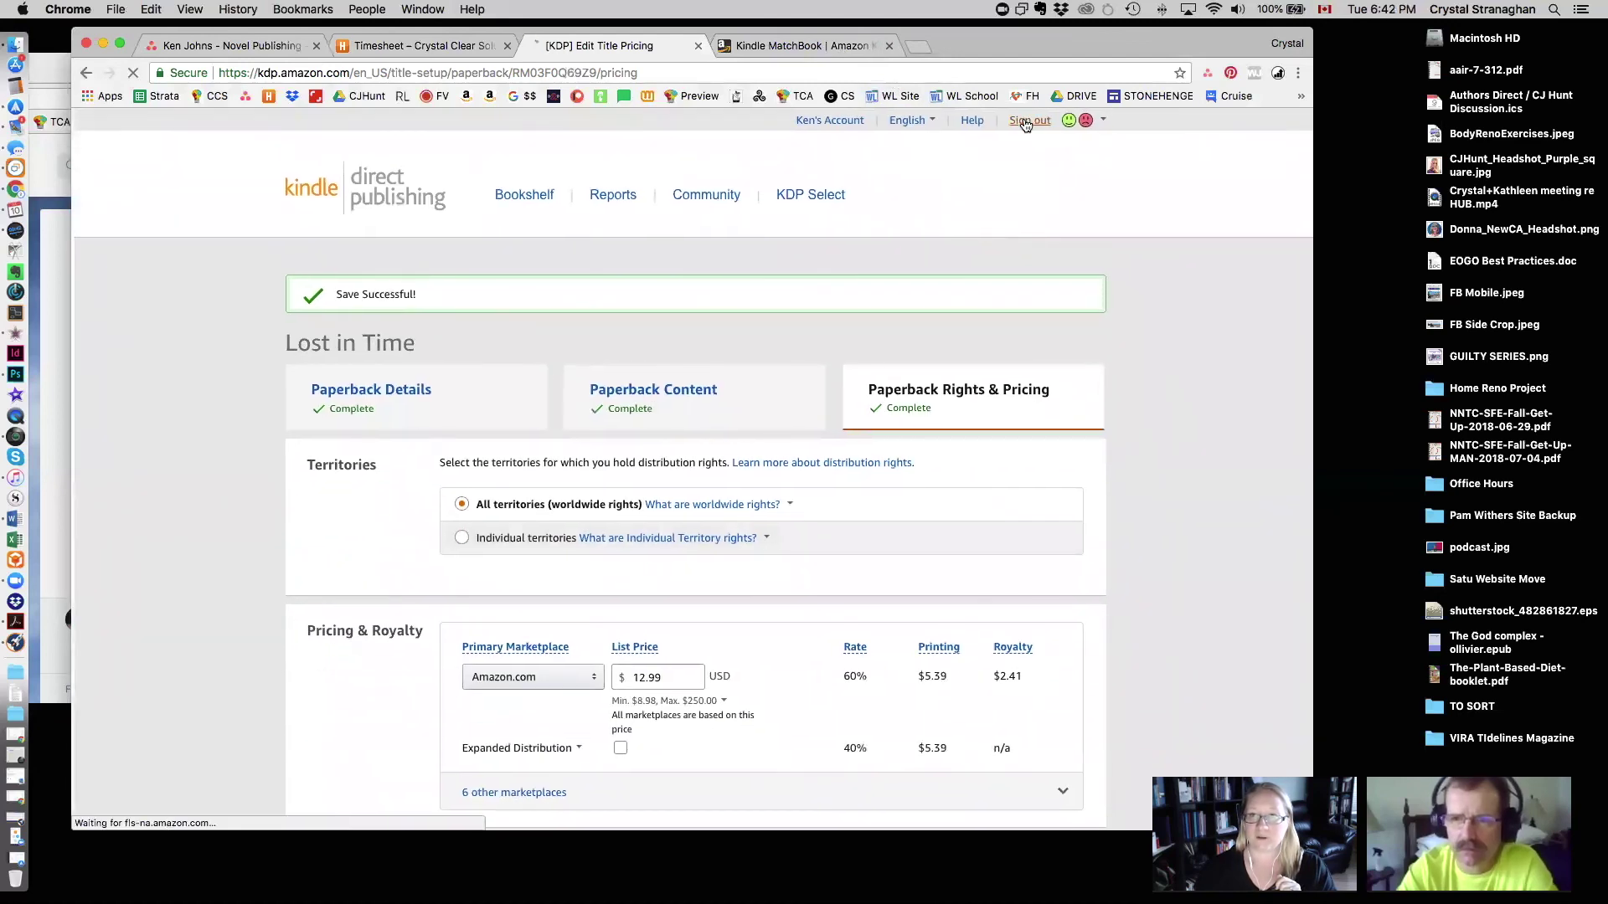
click(1027, 120)
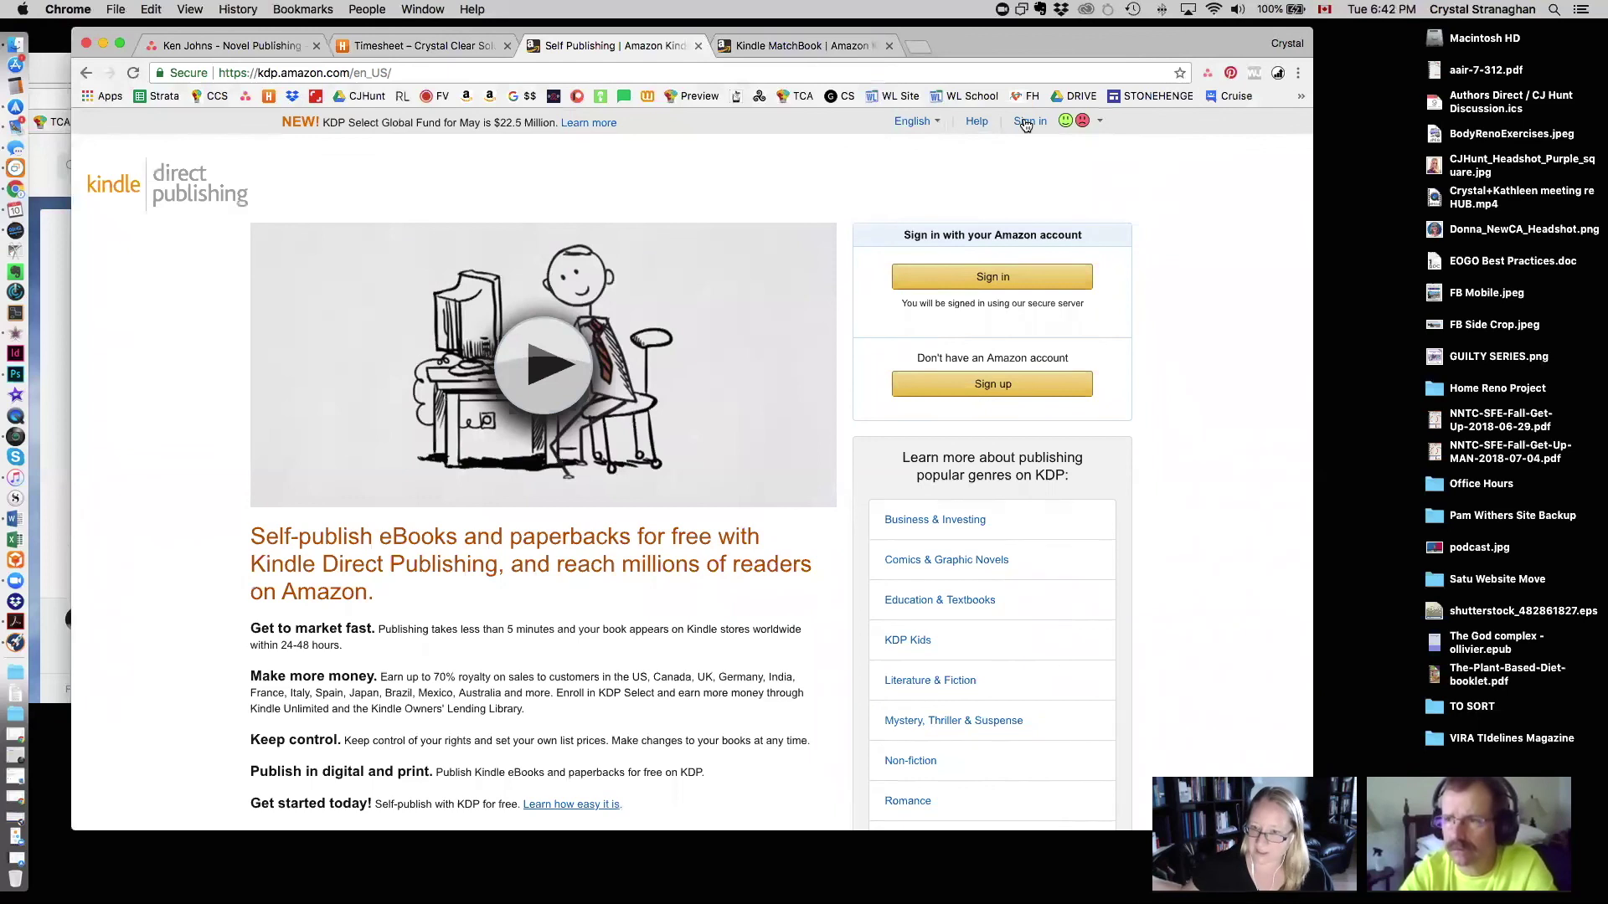
scroll(980, 128, up, 1)
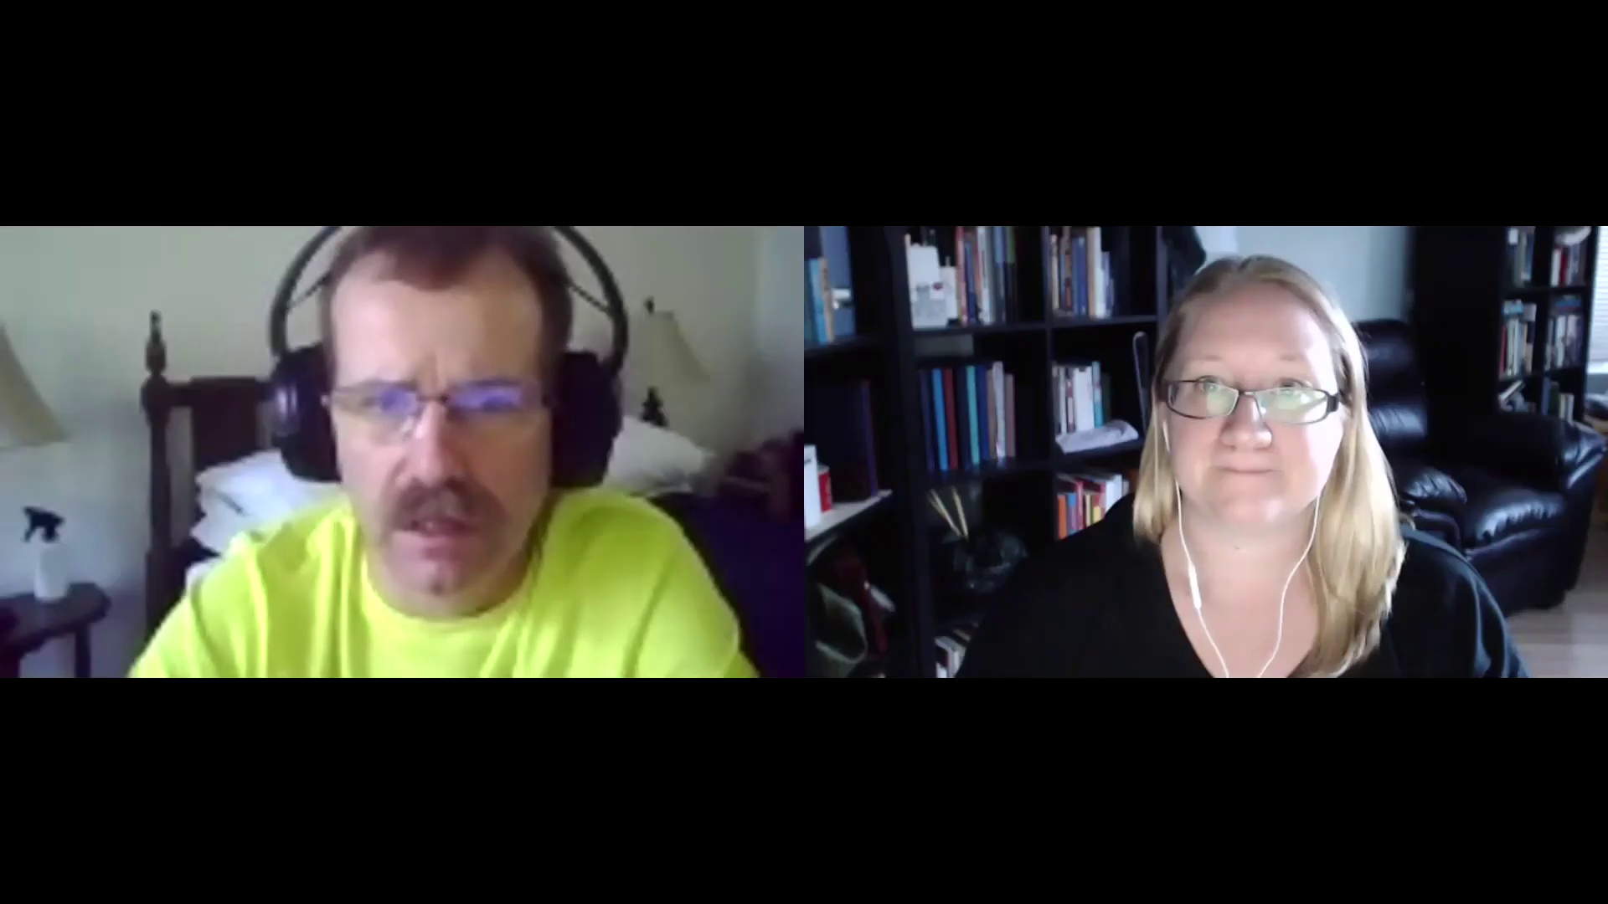